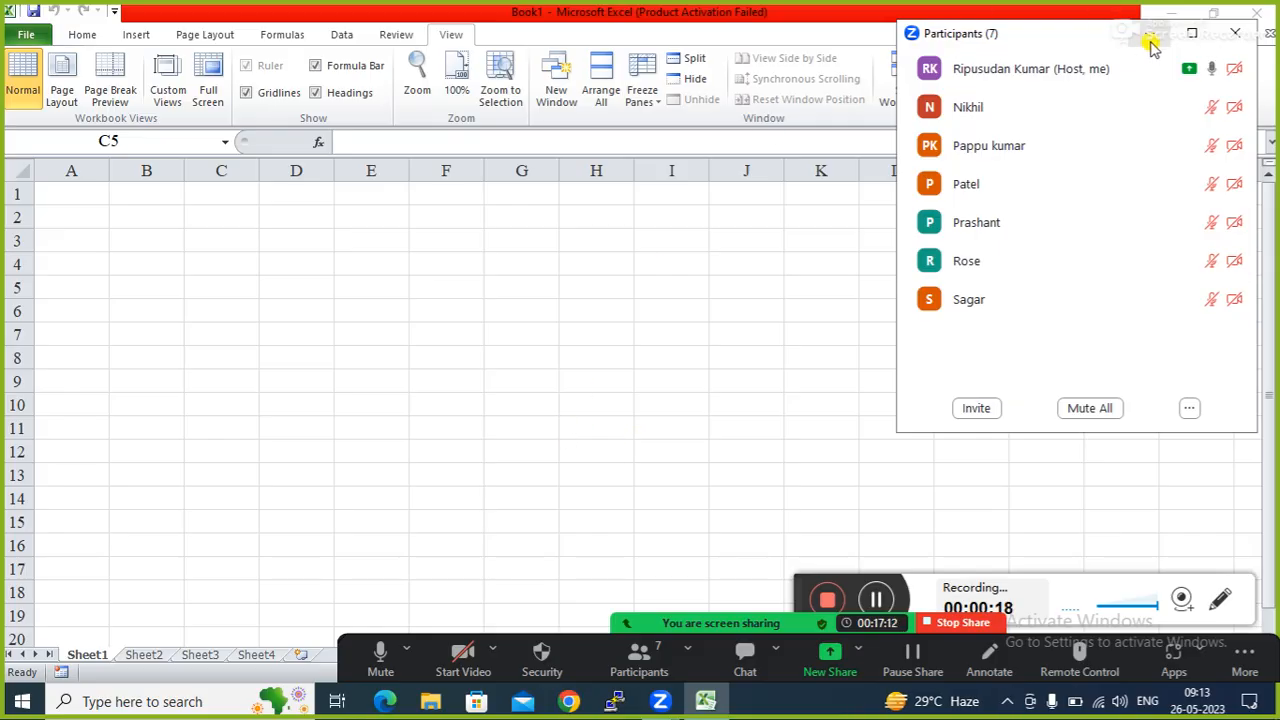
Close the meeting participants list and select a few cells (B3, C6, C7, D5) on Sheet1.
left_click(1151, 34)
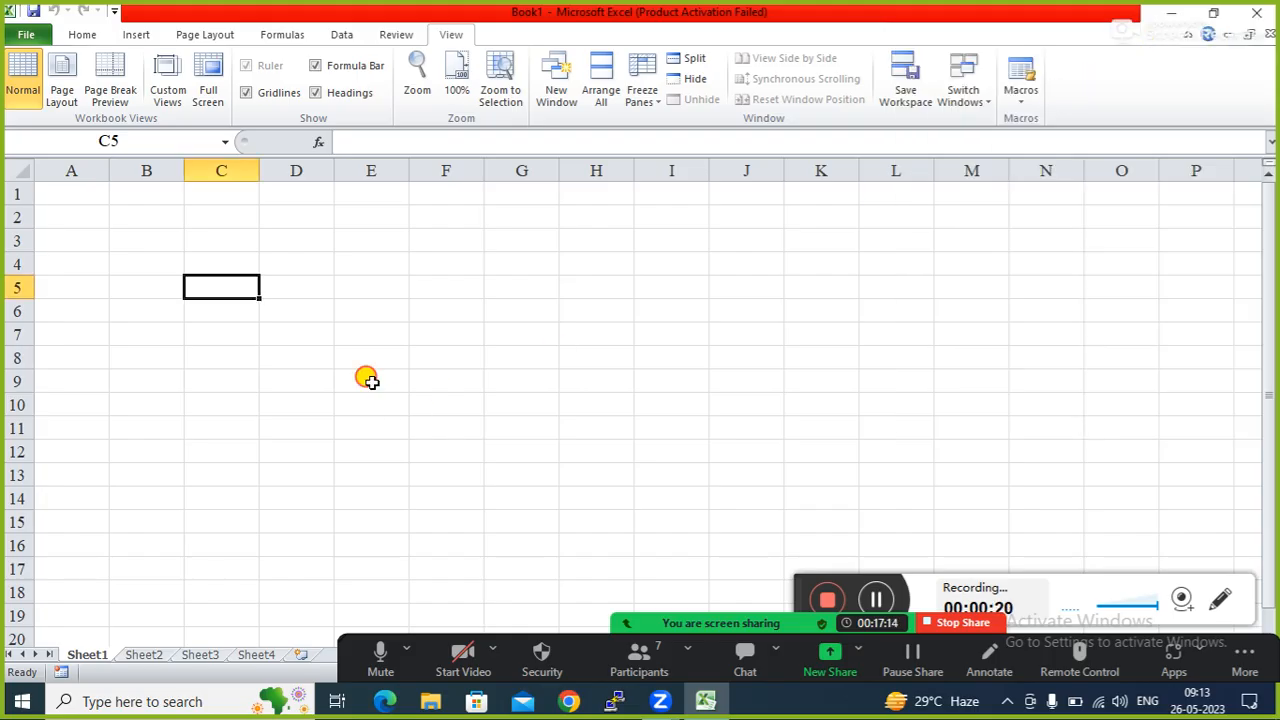
left_click(149, 244)
left_click(226, 311)
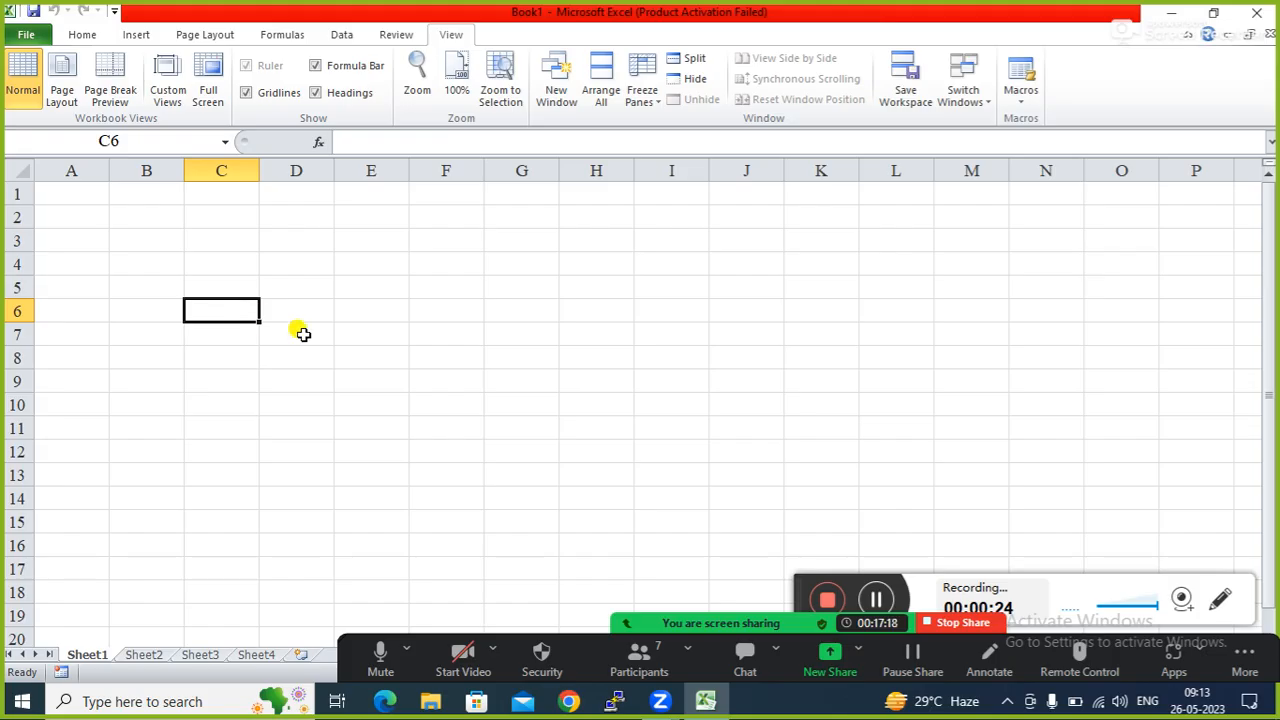
left_click(638, 652)
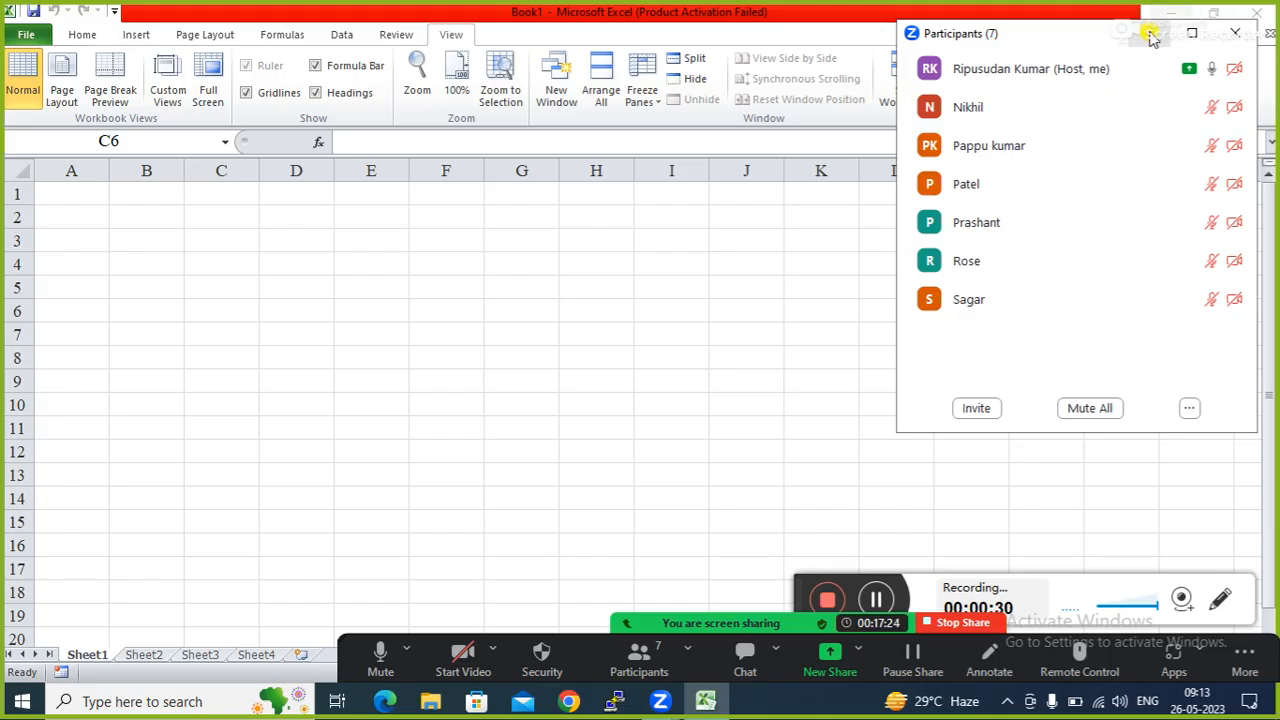
left_click(1152, 35)
left_click(210, 334)
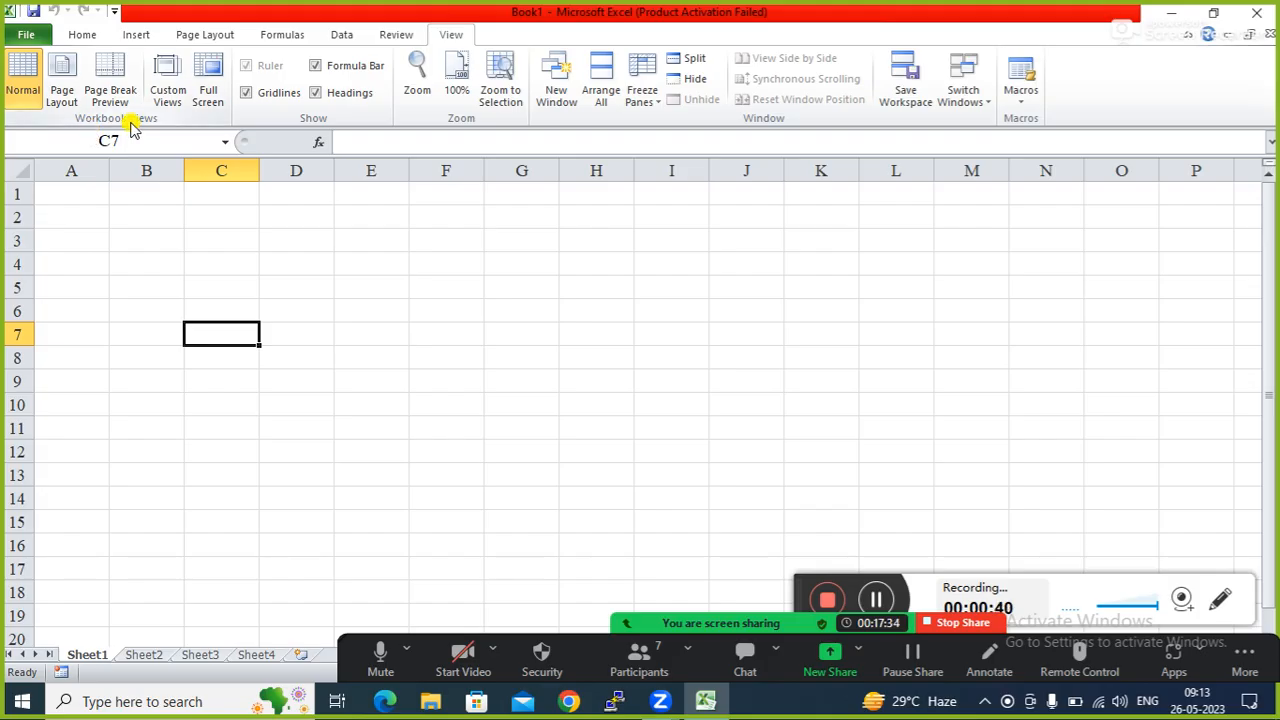
left_click(301, 283)
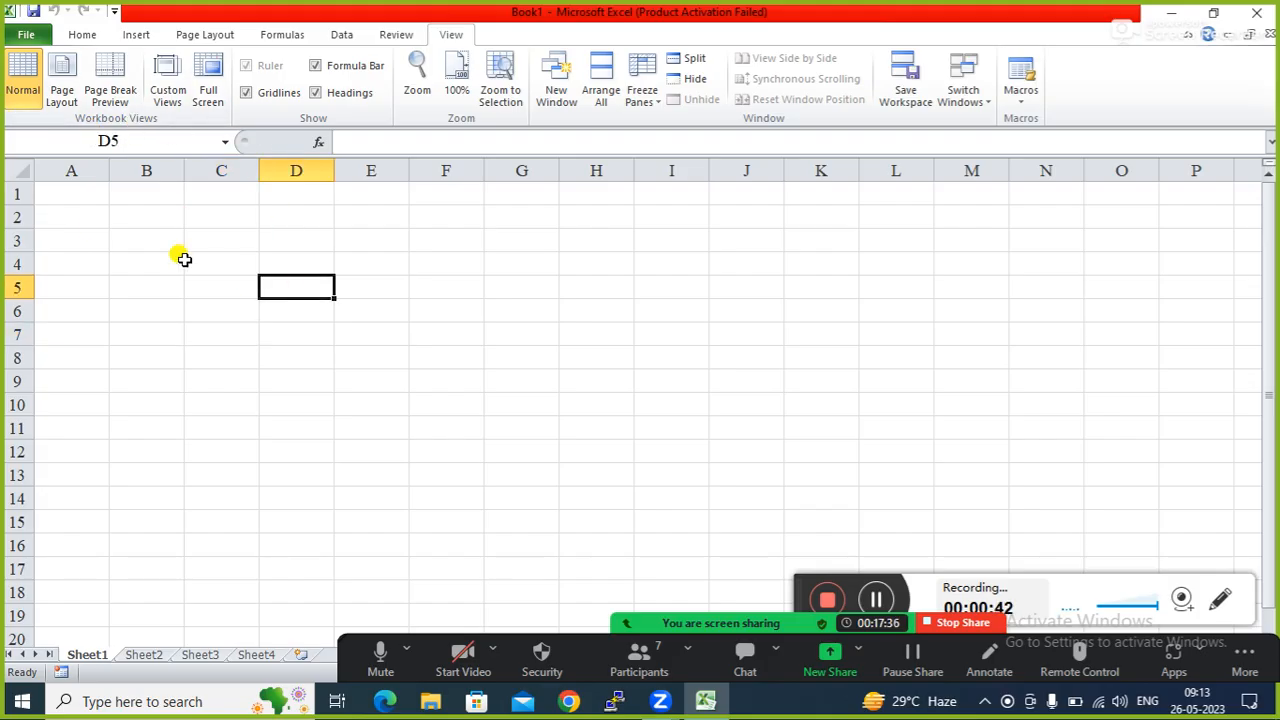
left_click(172, 306)
left_click(285, 274)
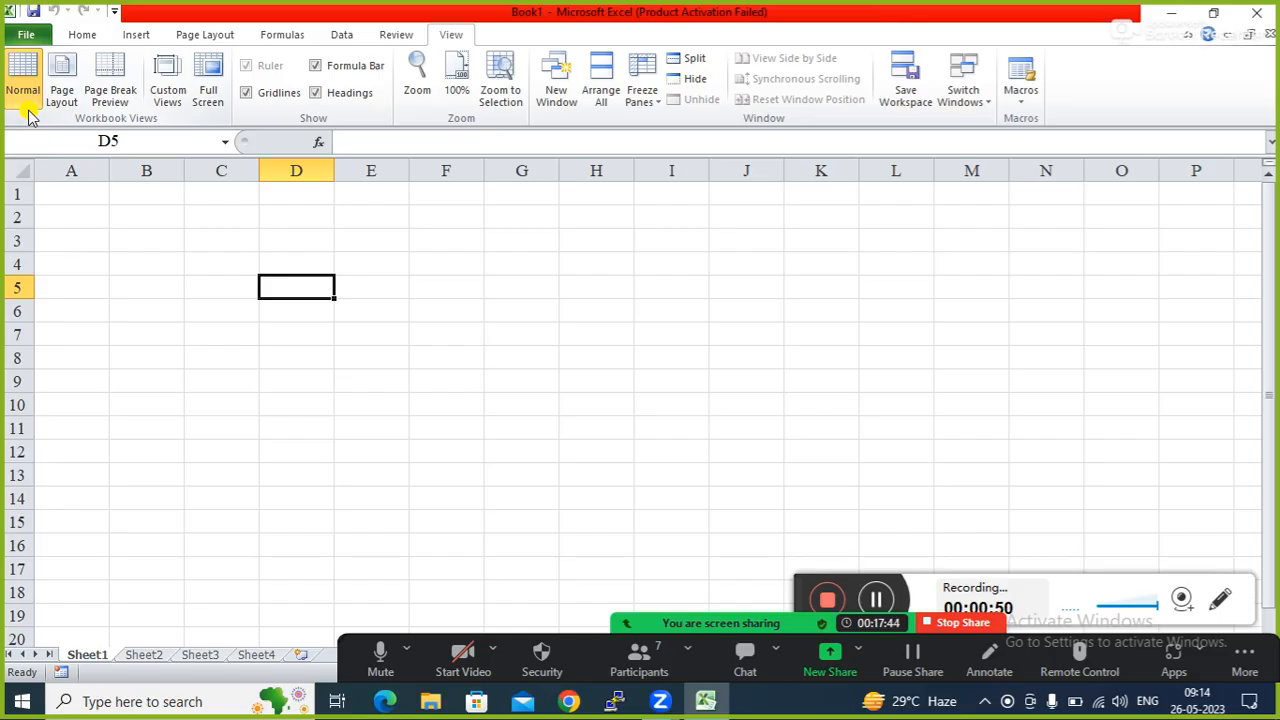
Switch Sheet1 to Page Layout view and select cells around D6:E8 on the page.
left_click(62, 90)
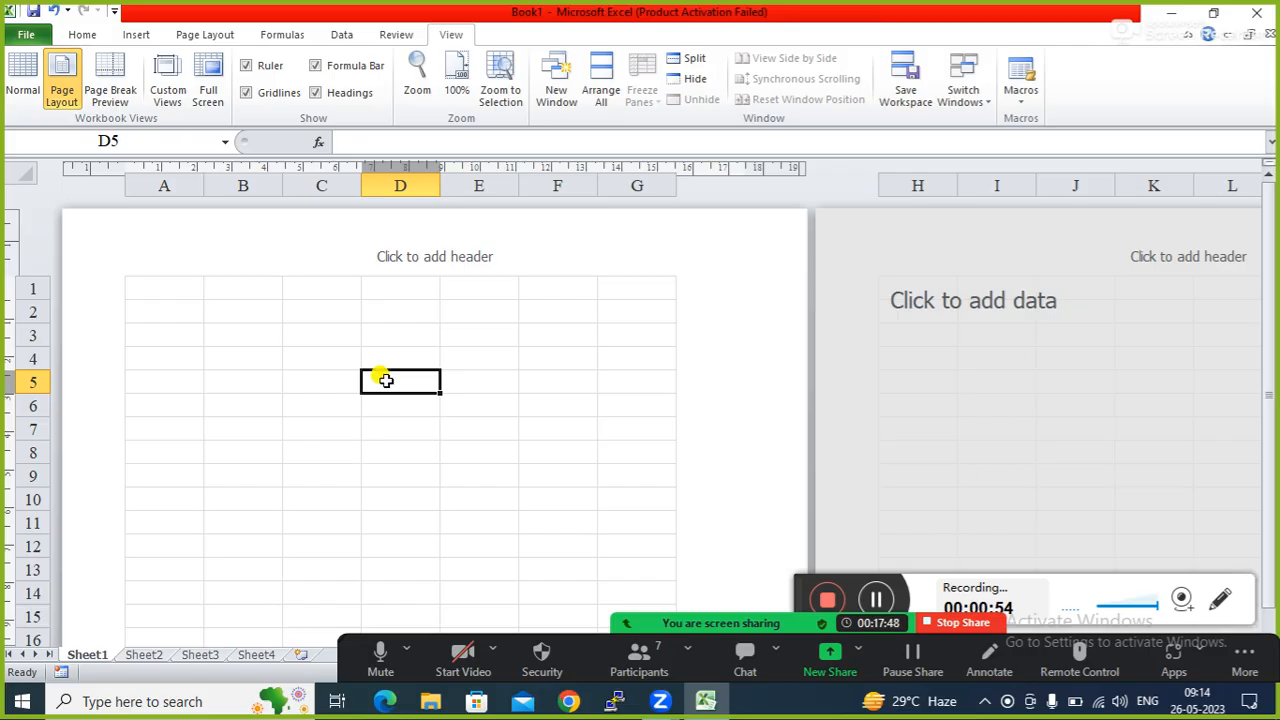
left_click(452, 452)
left_click(452, 453)
left_click_drag(452, 453, 369, 403)
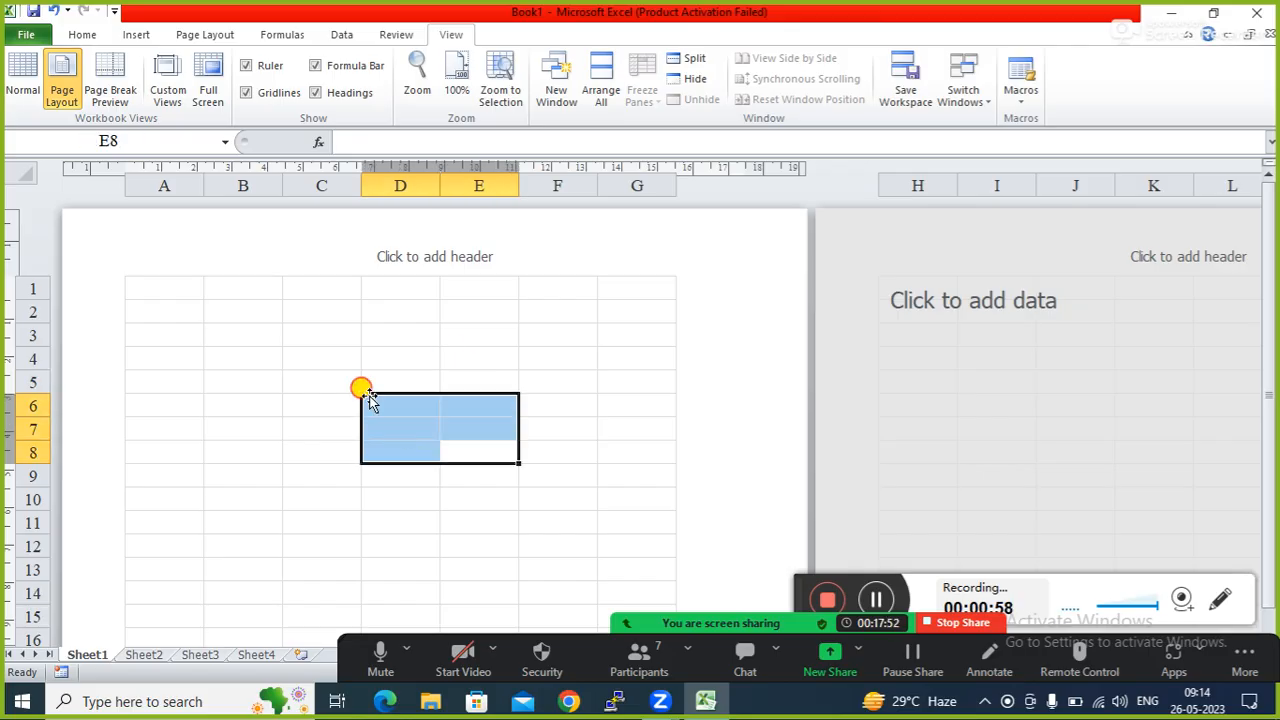
left_click(324, 427)
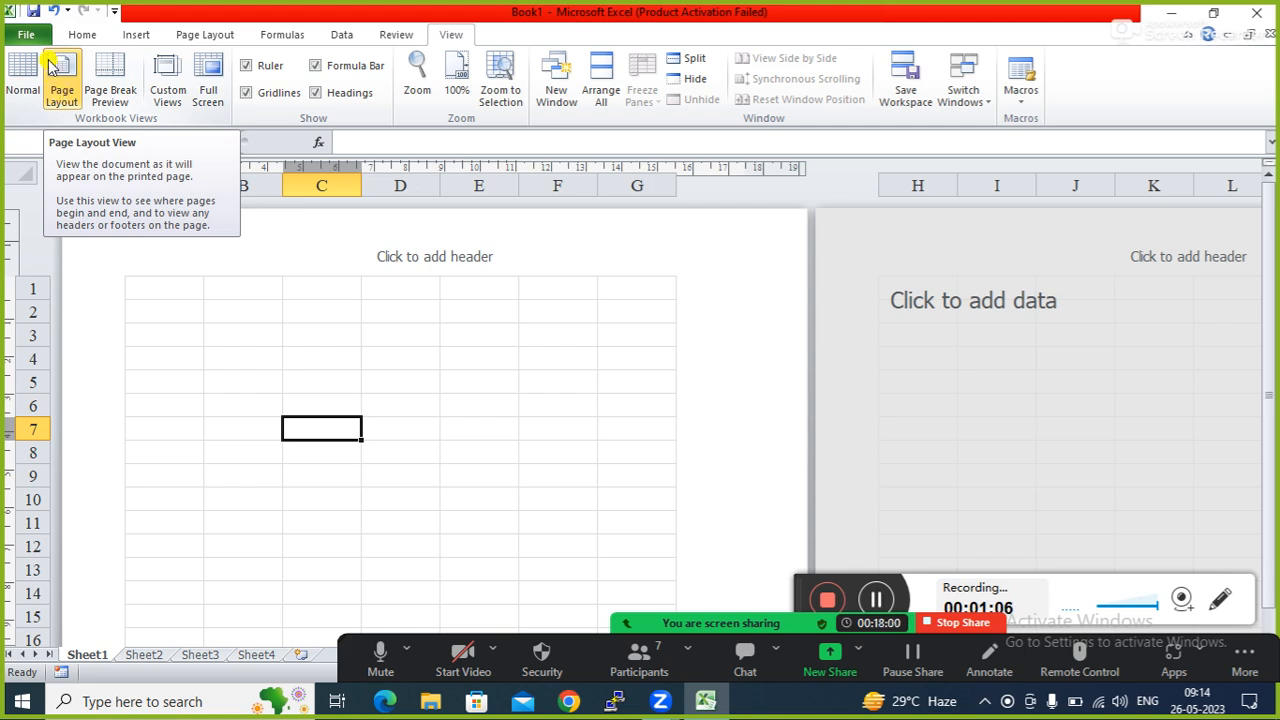
left_click(289, 400)
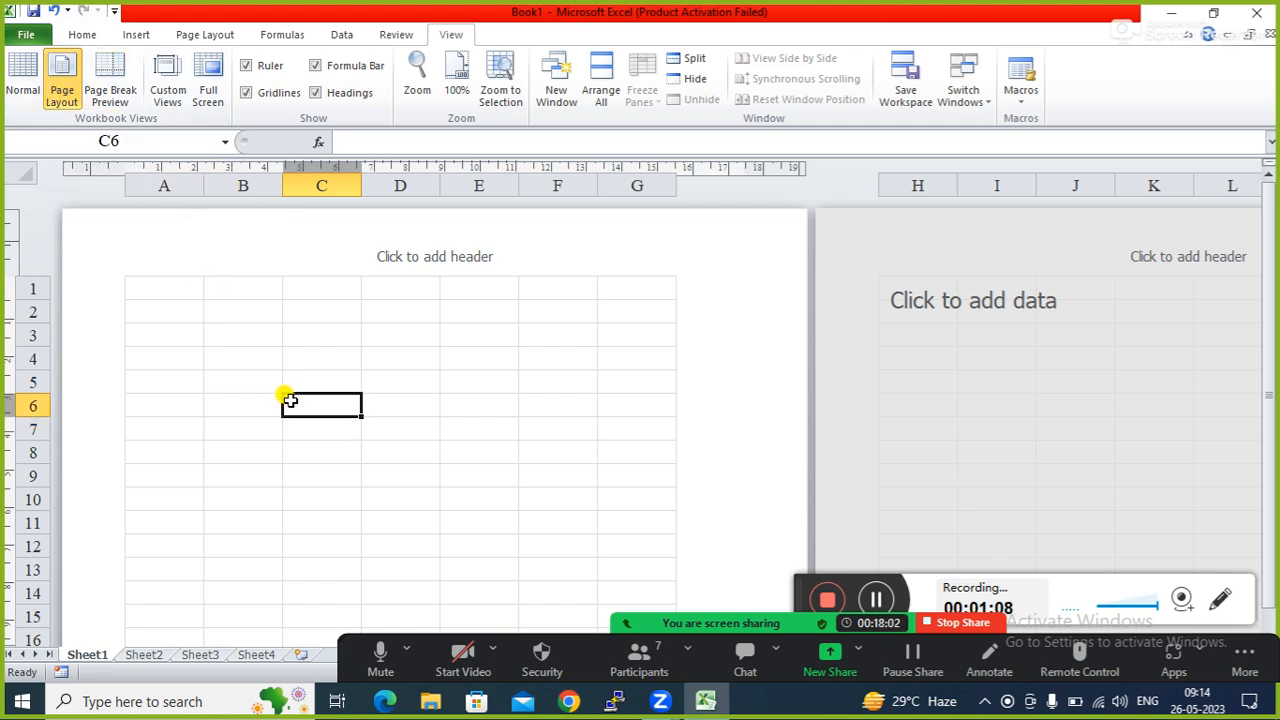
left_click(396, 408)
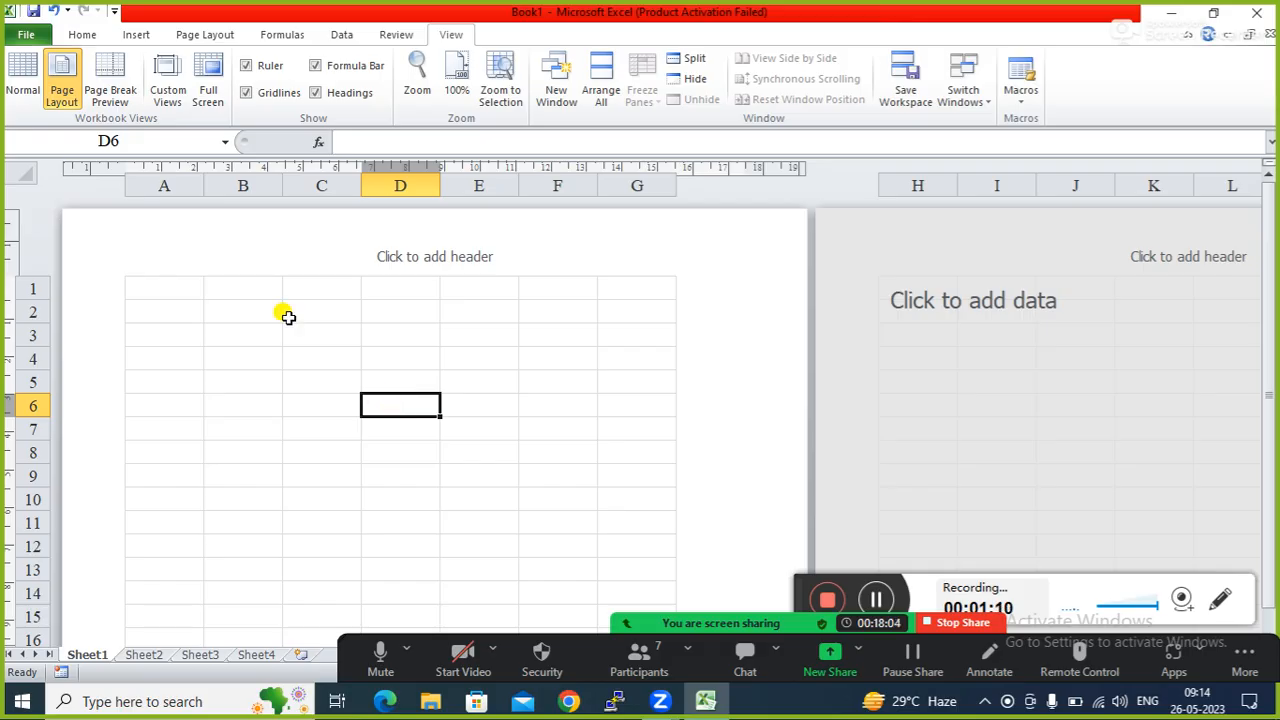
Type 'Report' into the centre header section, then return to cell D6.
left_click(436, 259)
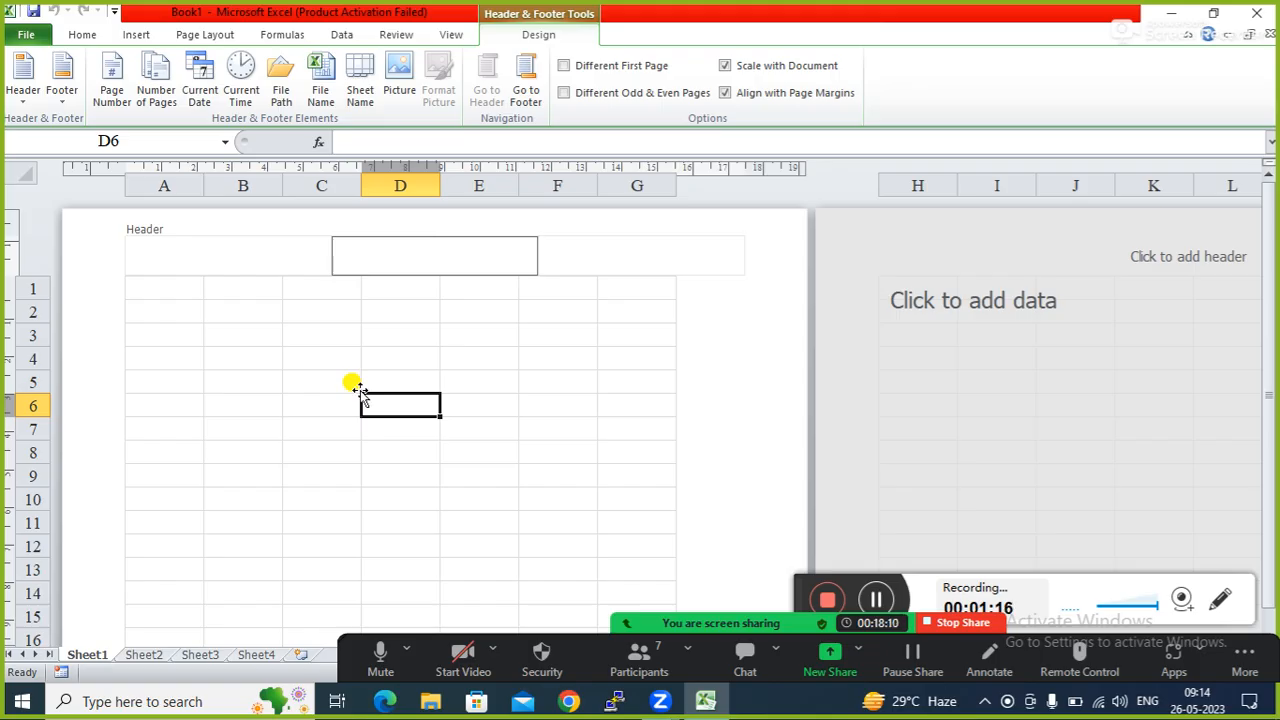
left_click(328, 367)
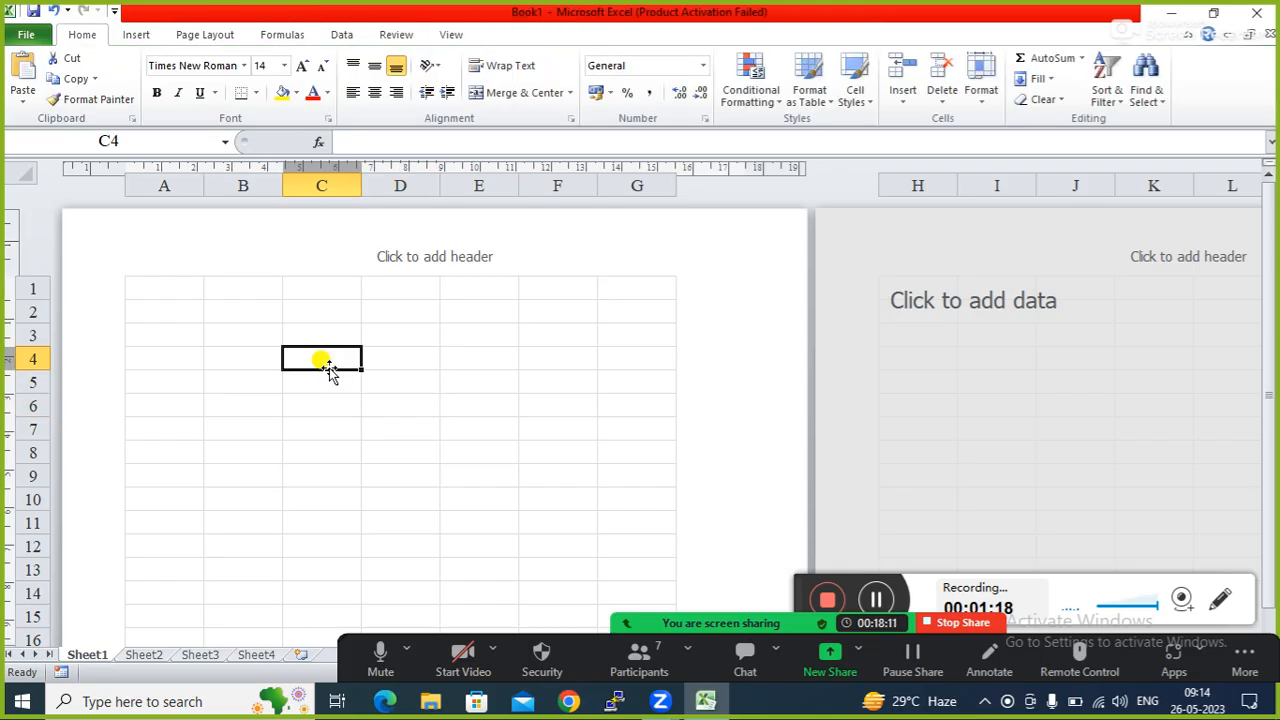
left_click(428, 250)
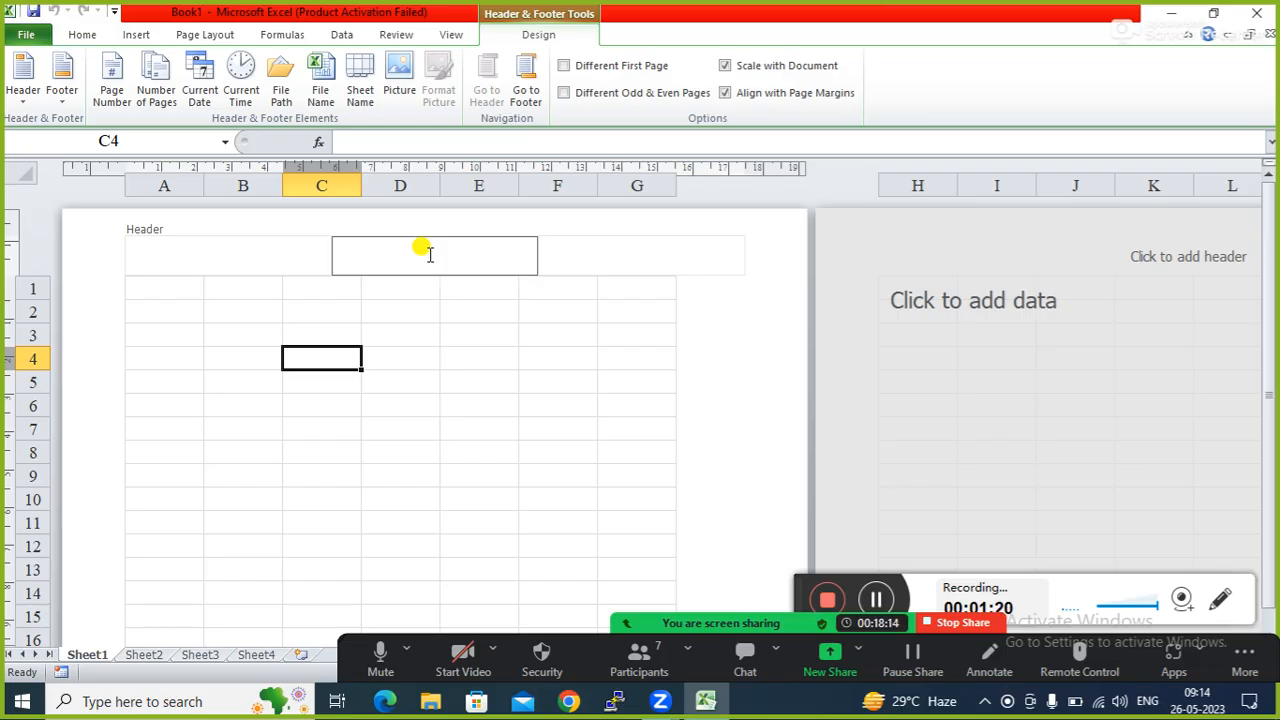
type("Report")
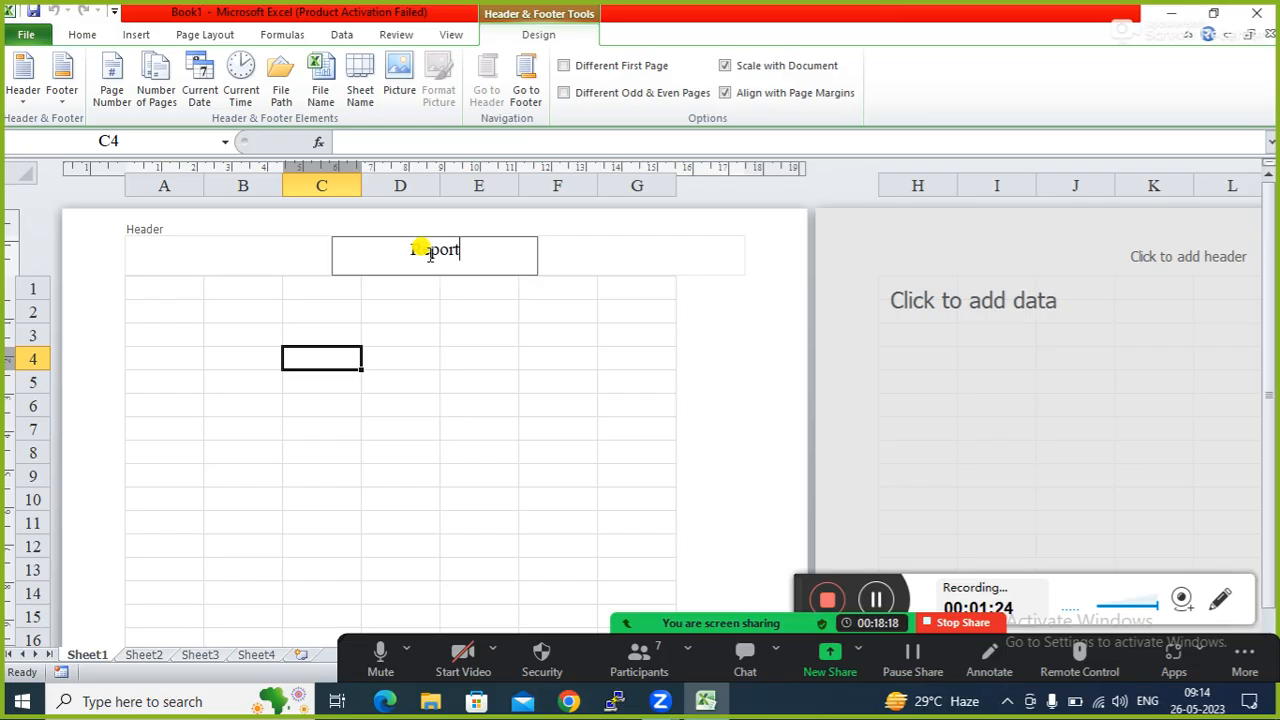
left_click(388, 410)
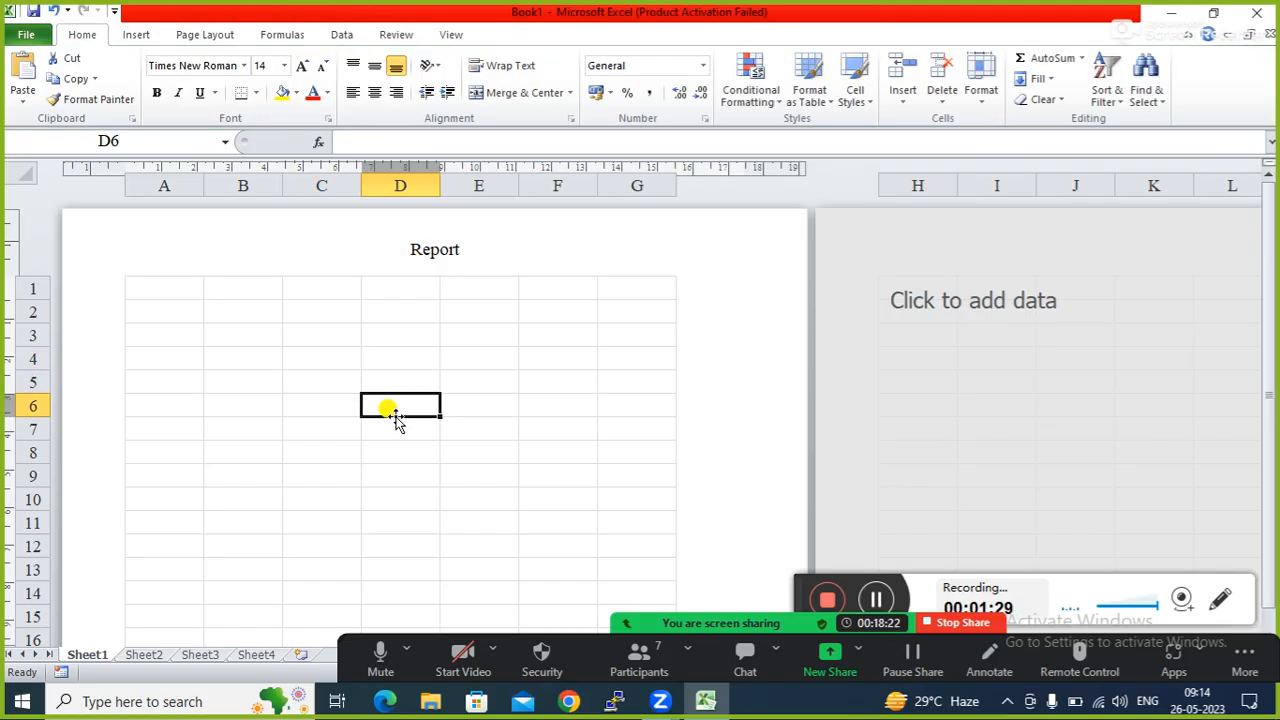
Enter 123 in D6 and 124 in K7, then open the print preview with Ctrl+P.
type("123")
key("Tab")
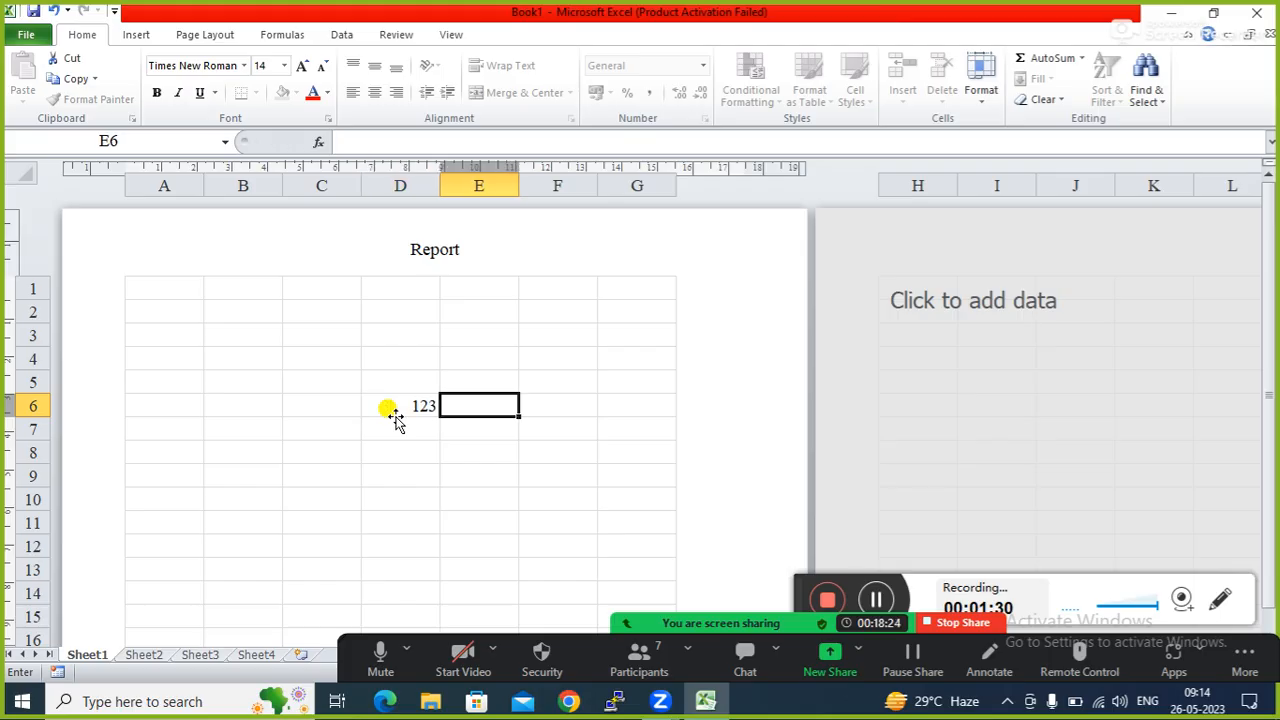
left_click(1124, 422)
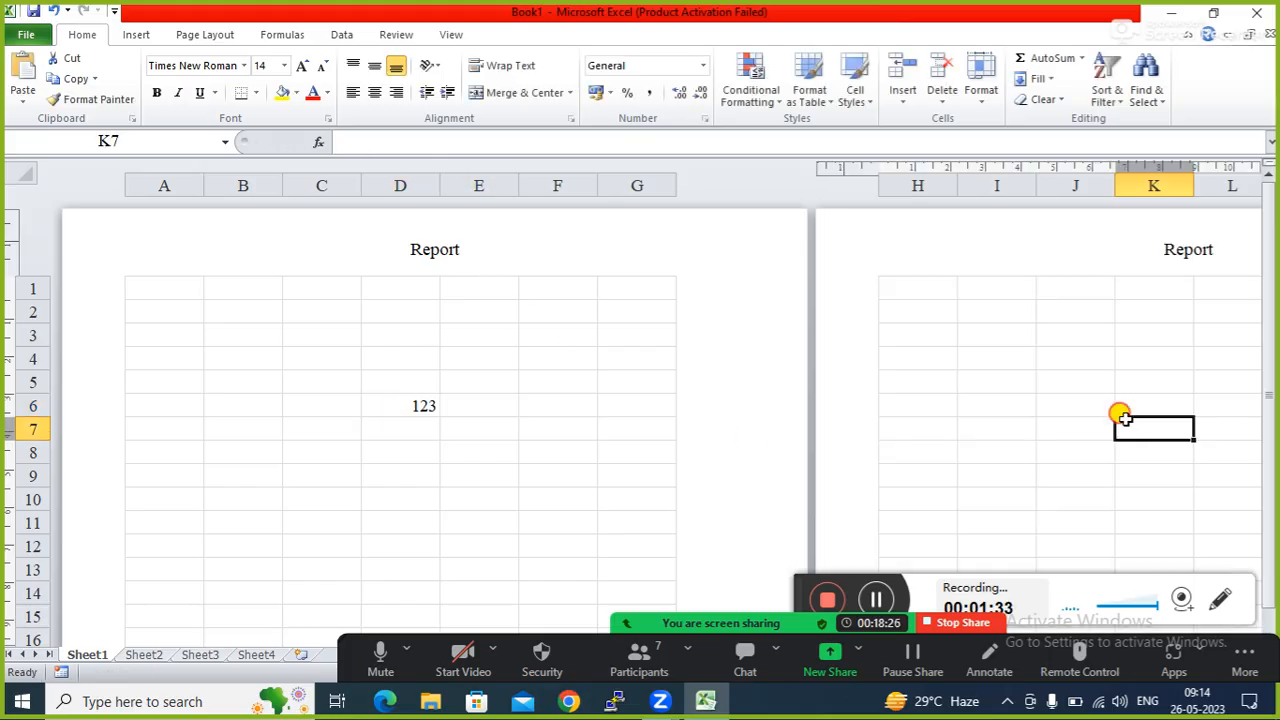
type("124")
key("Tab")
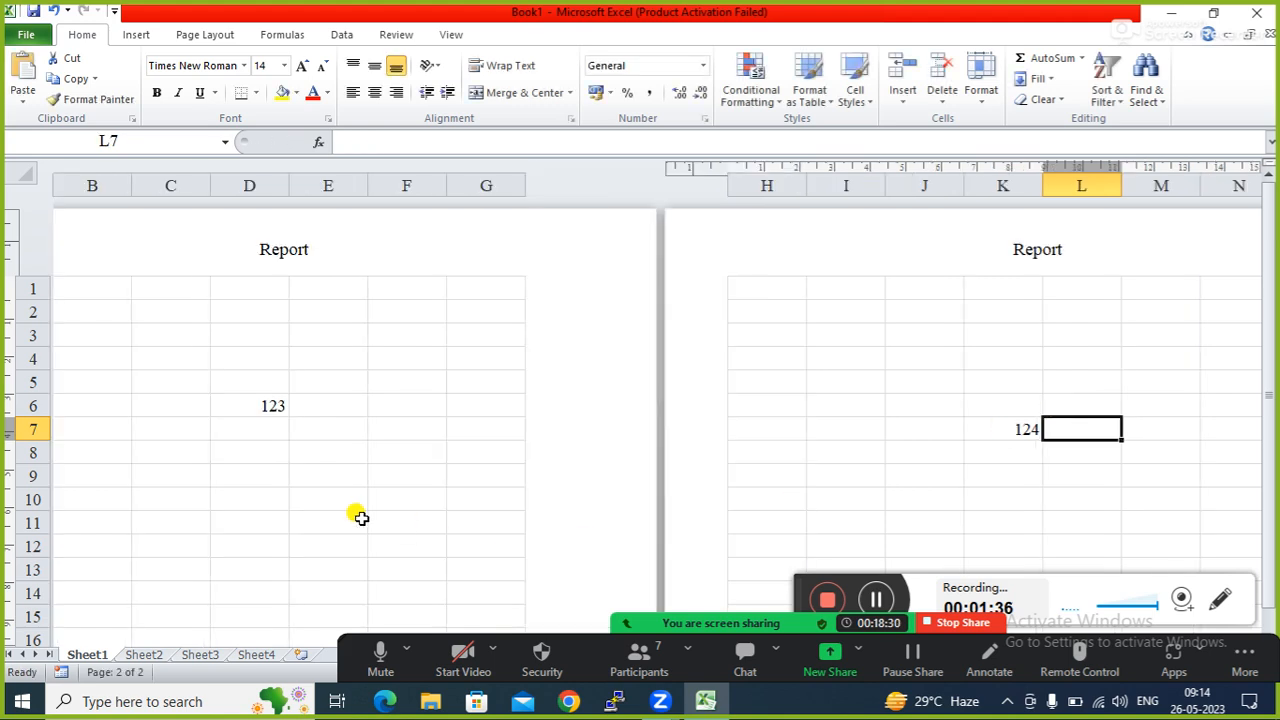
left_click(245, 499)
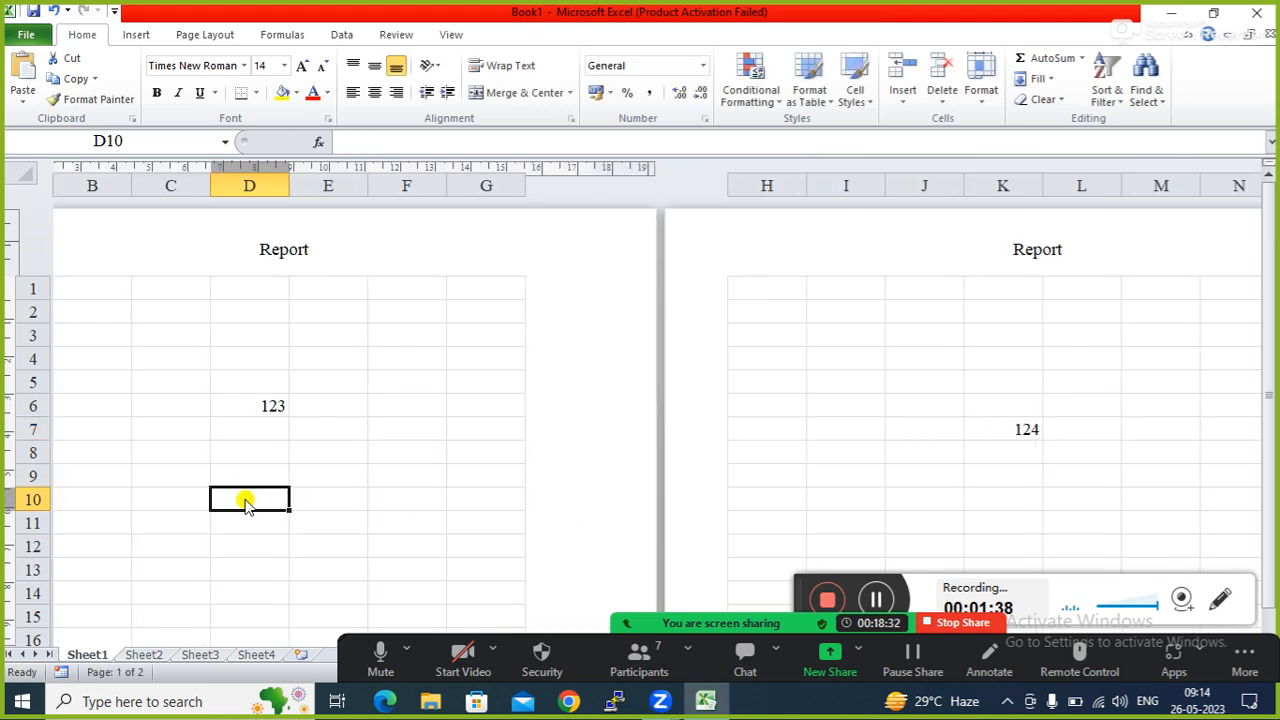
key("ctrl+p")
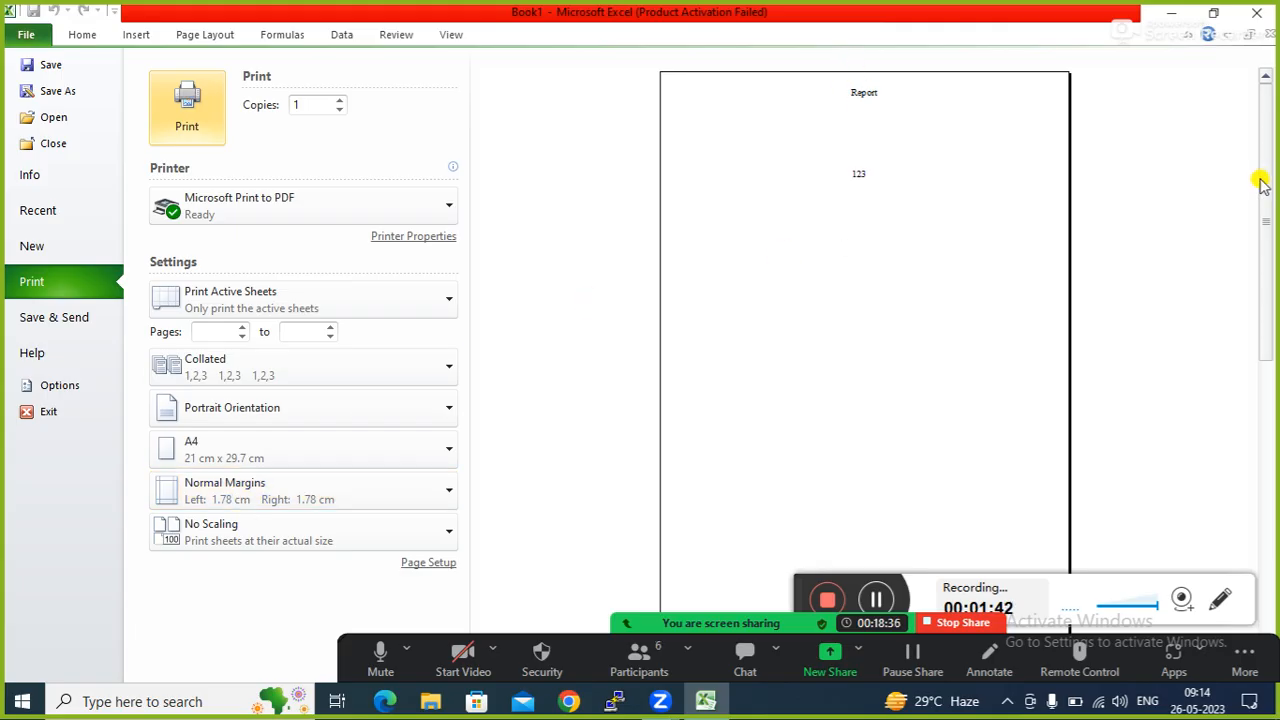
Scroll the print preview to page 2 and back, then return to the sheet at E4.
left_click_drag(1262, 182, 1251, 431)
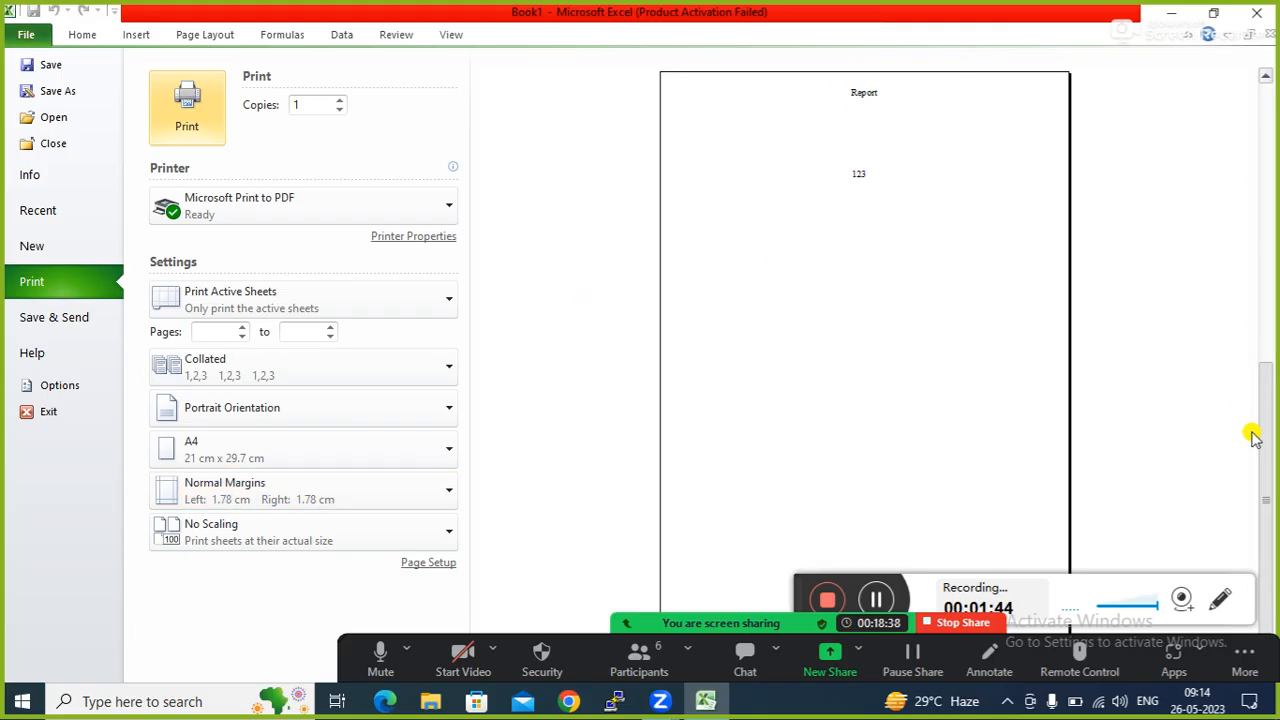
left_click(1266, 138)
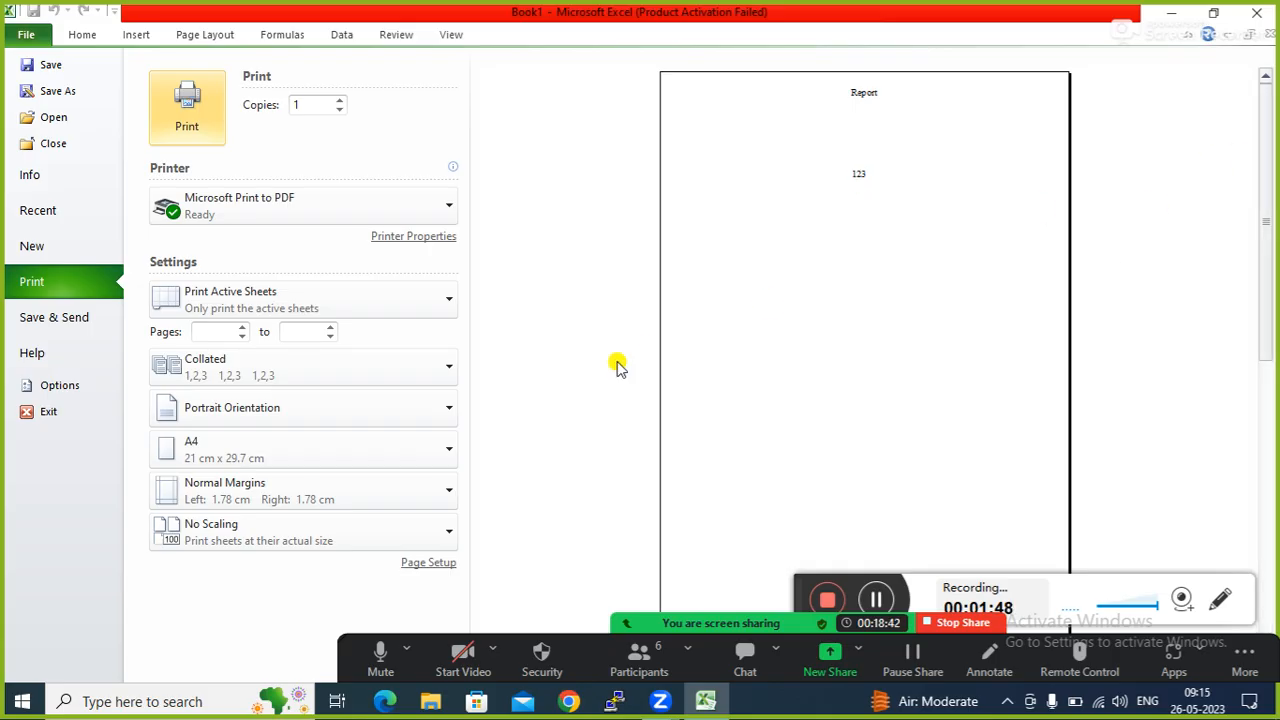
key("Escape")
left_click(340, 356)
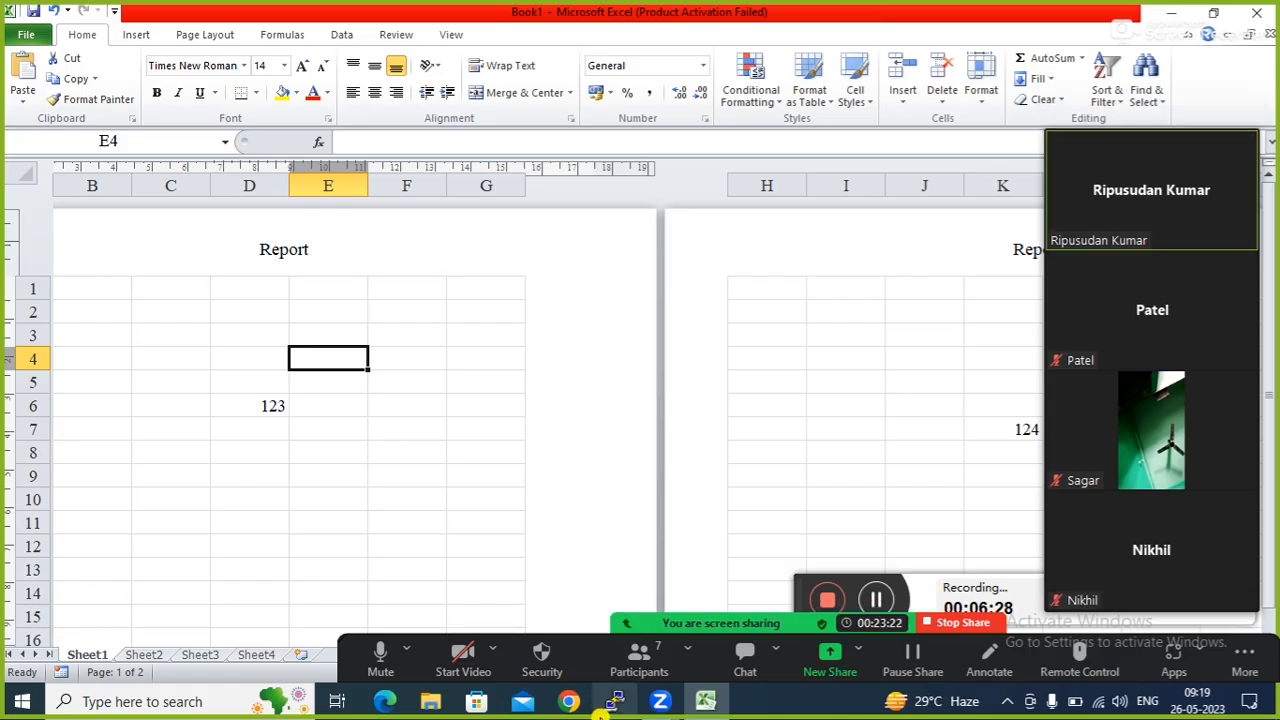
Open the Zoom meeting's Participants panel over the workbook.
left_click(636, 662)
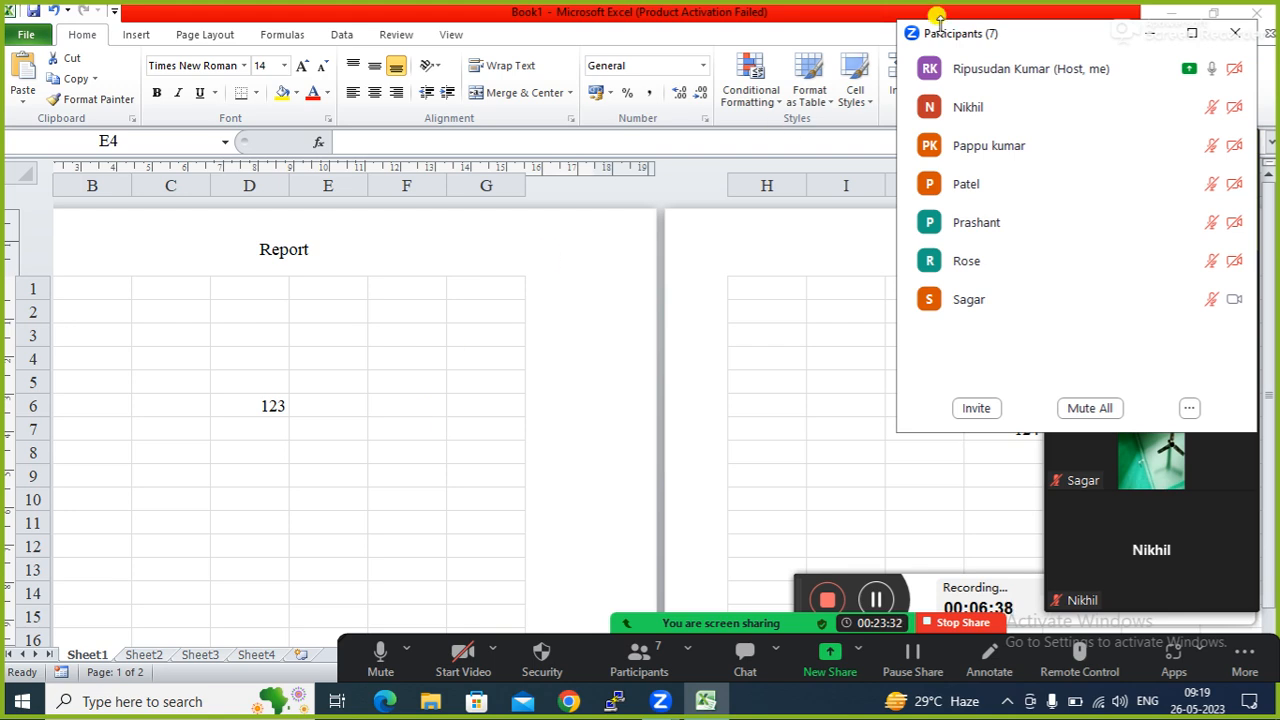
Close the Zoom Participants panel from its title bar.
mouse_move(1256, 309)
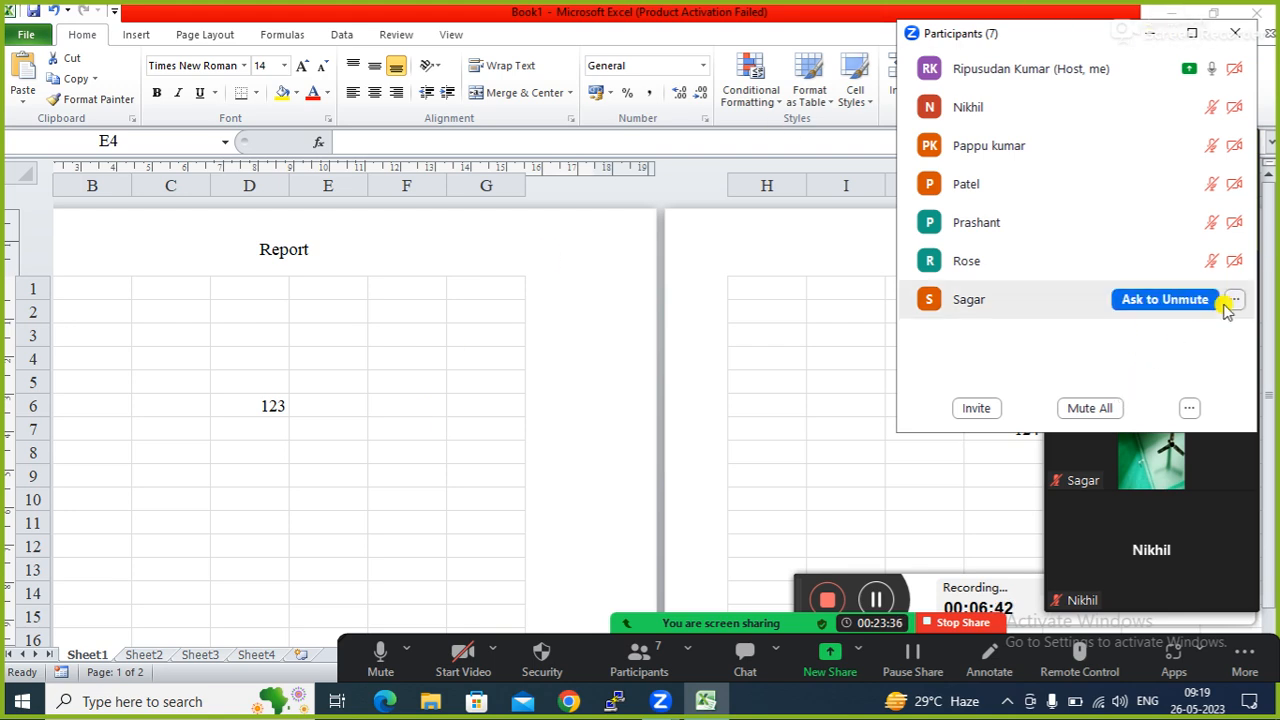
left_click(1150, 33)
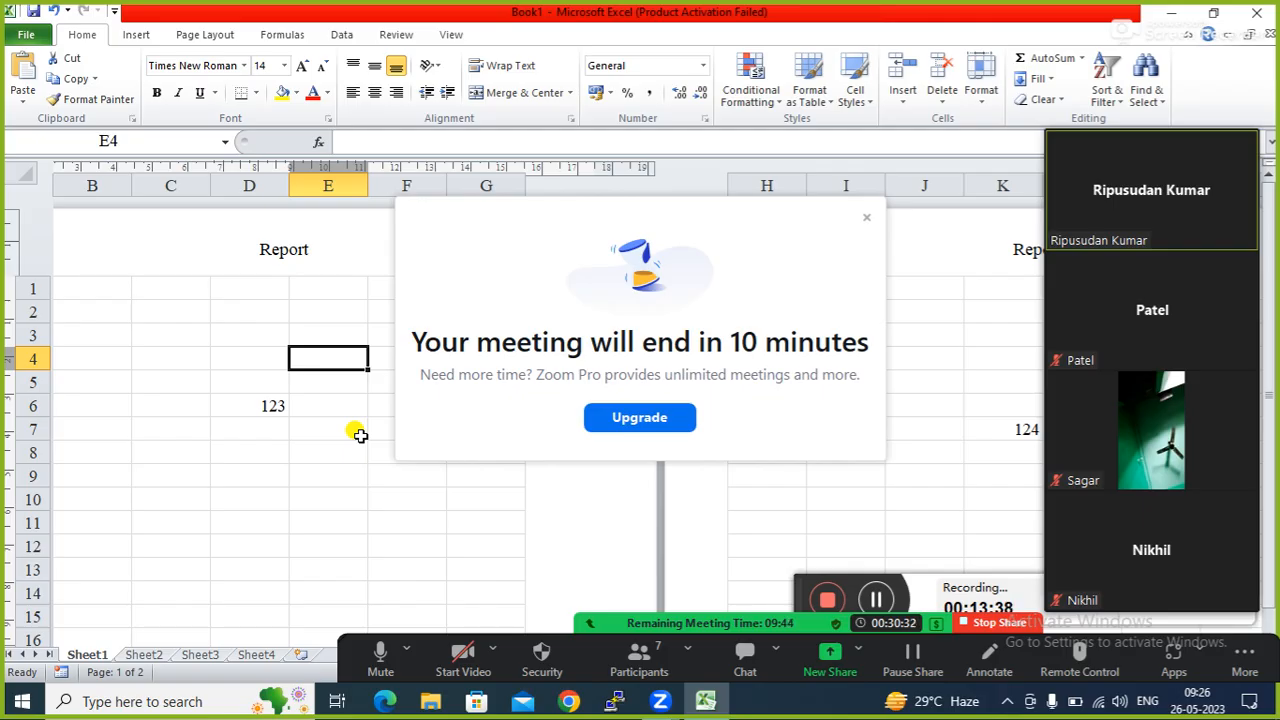
Dismiss the Zoom meeting-ending popup and select cells E9, E6 and E8.
left_click(865, 222)
left_click(317, 470)
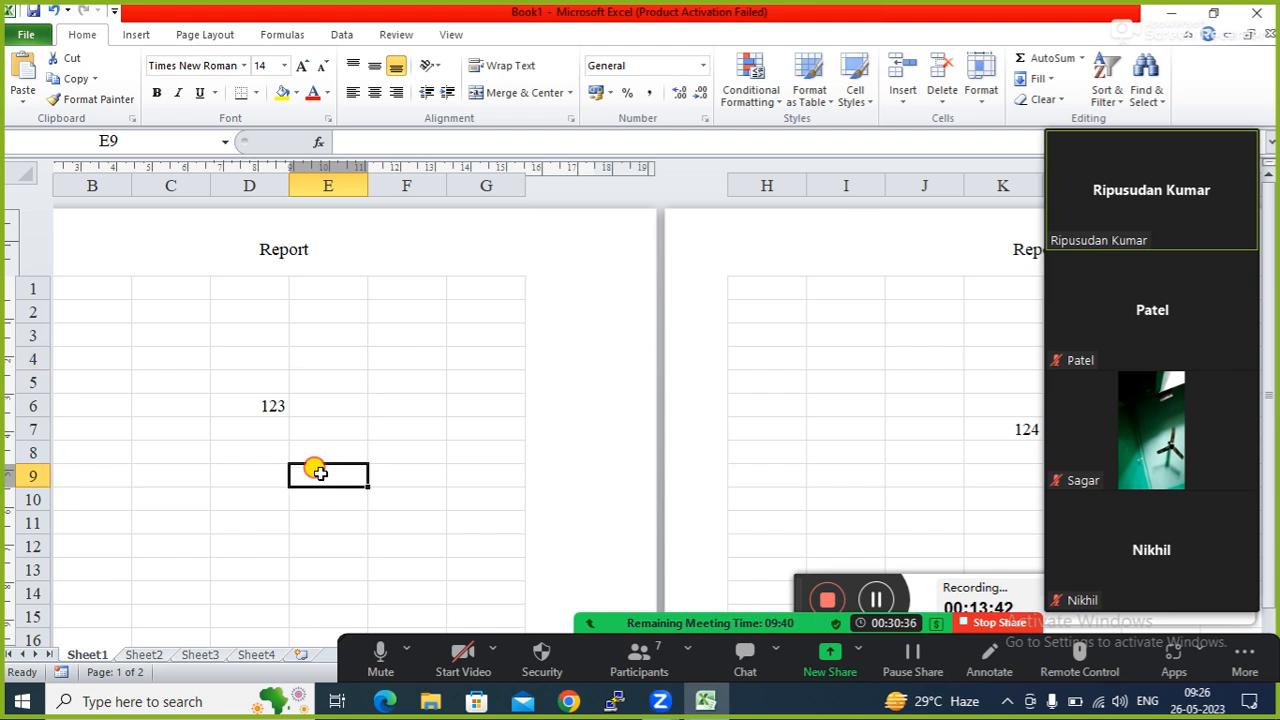
left_click(333, 402)
left_click(354, 450)
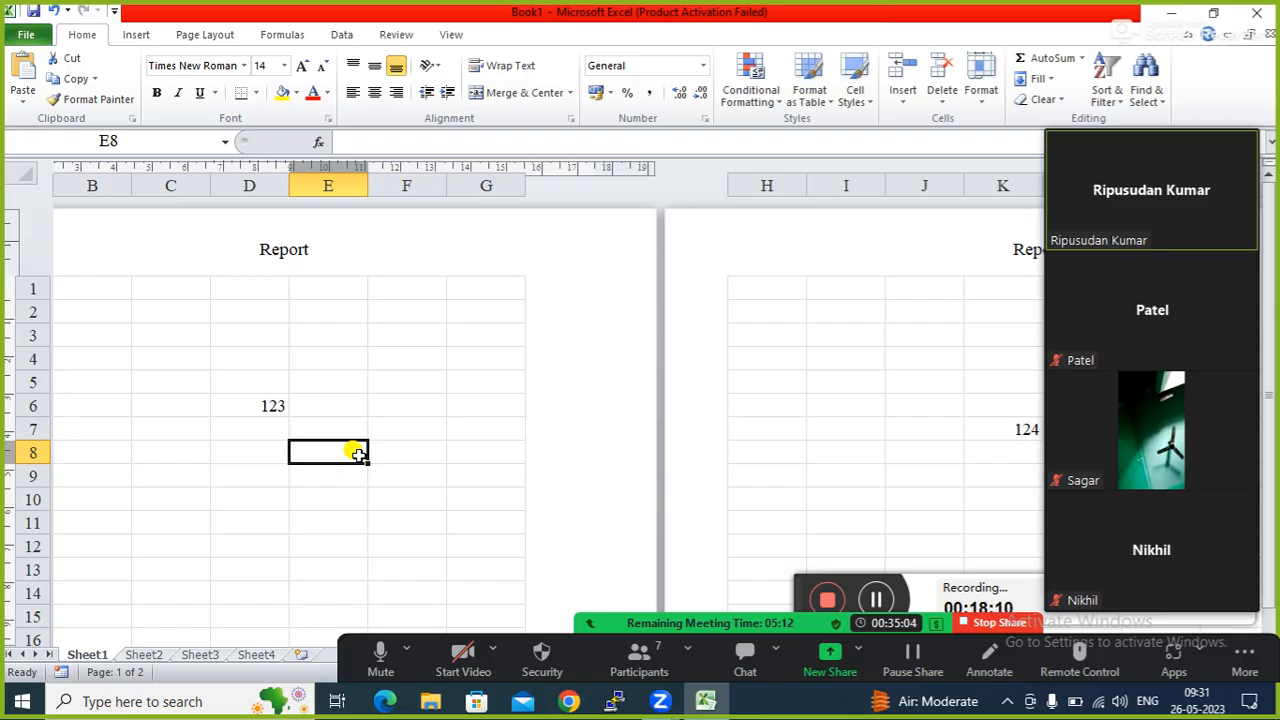
Leave header editing and switch Sheet1 to Page Break Preview, dismissing its welcome dialog.
left_click(242, 270)
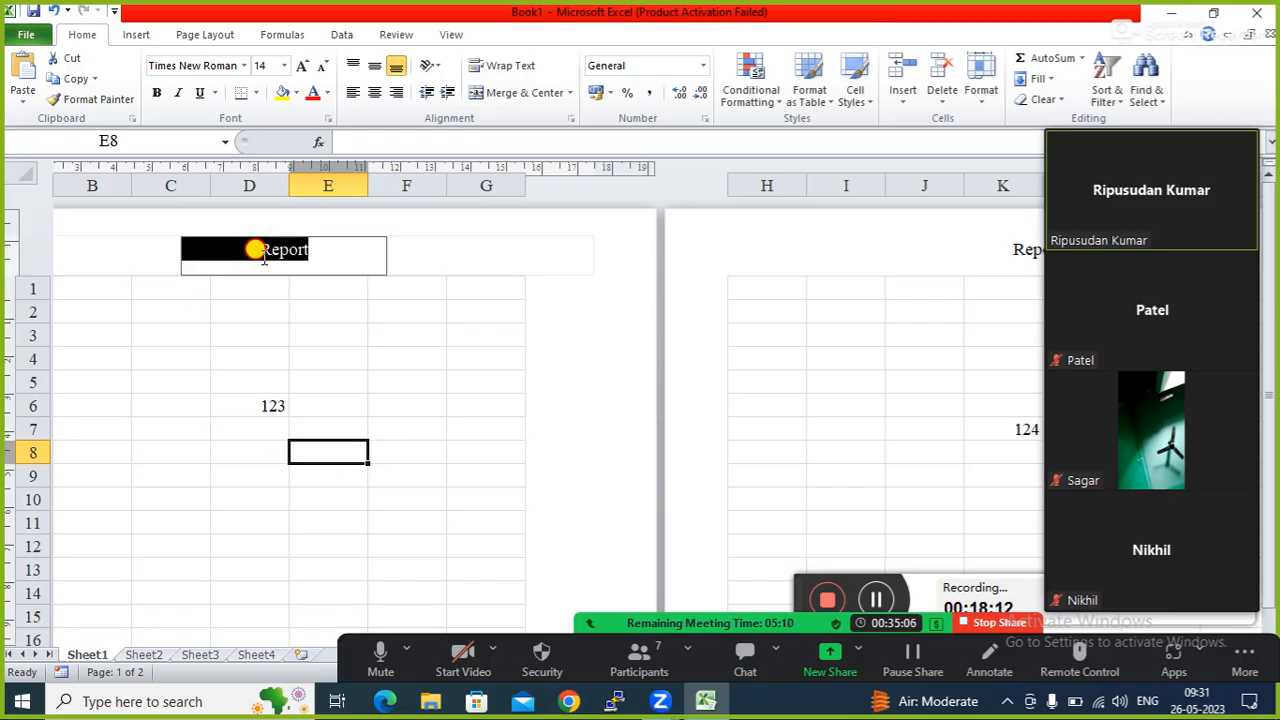
left_click(168, 368)
key("Left")
key("Left")
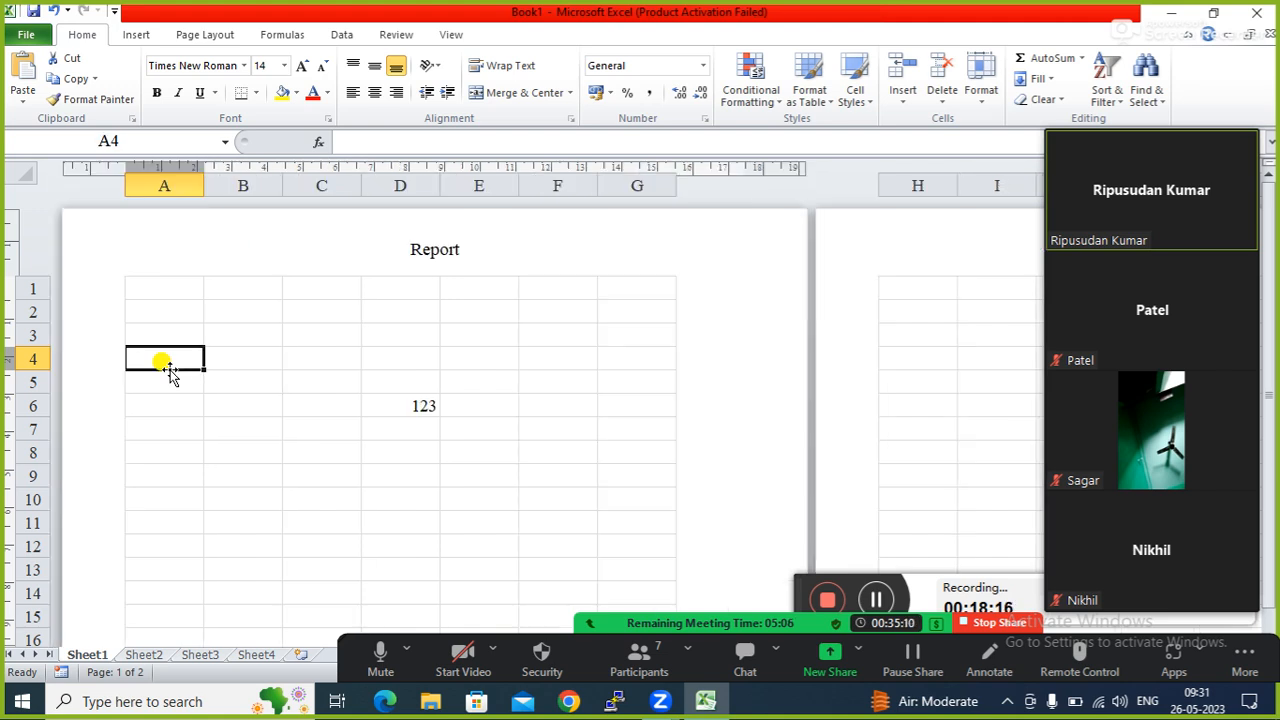
left_click(450, 35)
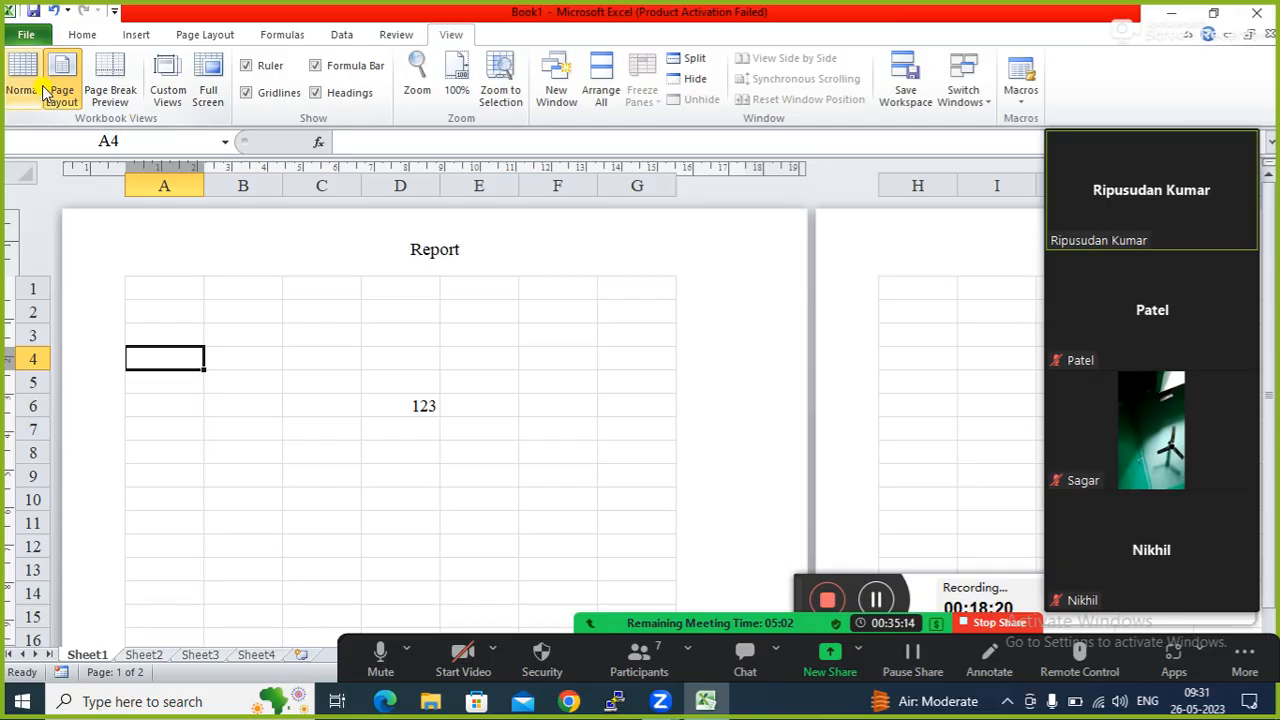
left_click(112, 82)
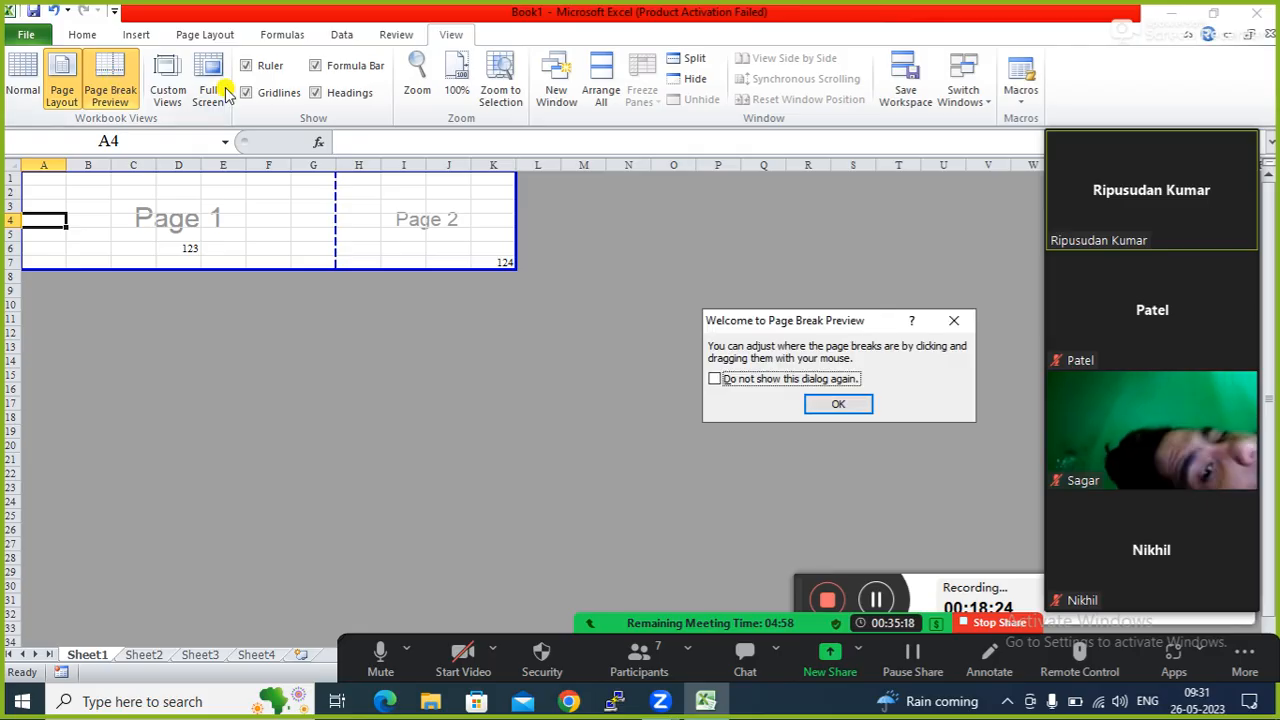
left_click(829, 402)
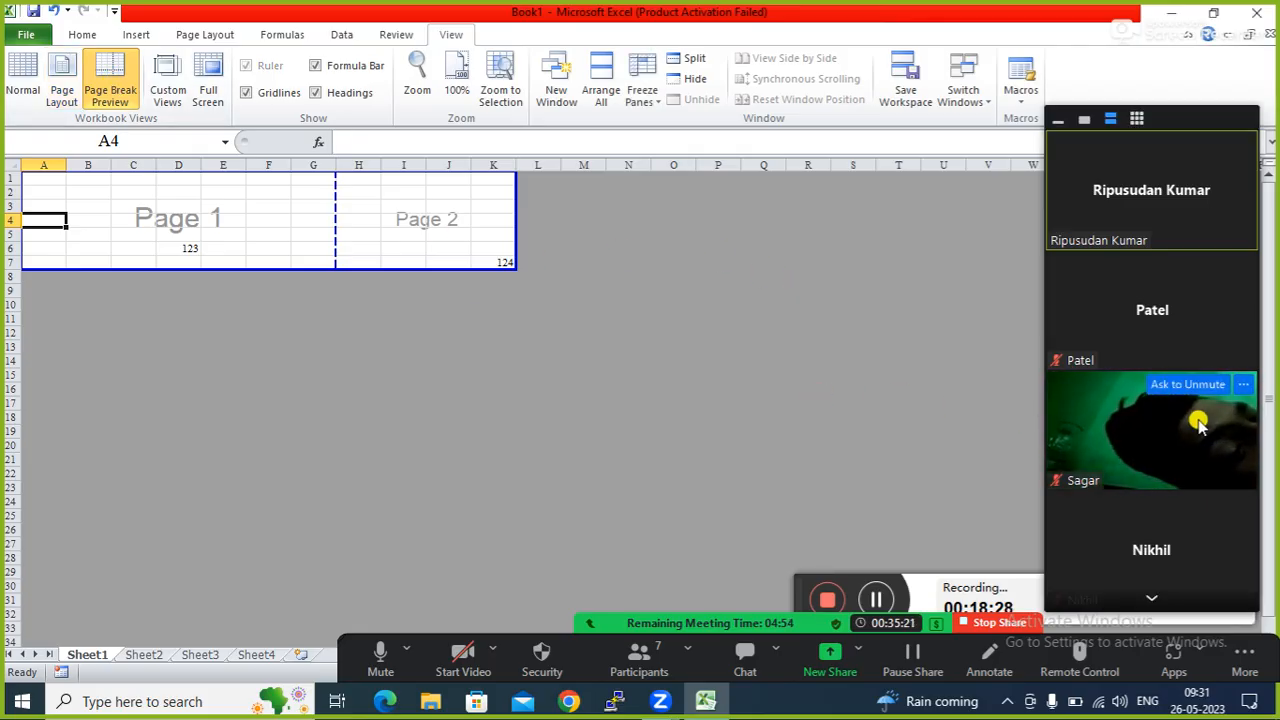
Stop a participant's video, toggle own video on and off, and show then minimize the participants list.
left_click(1243, 386)
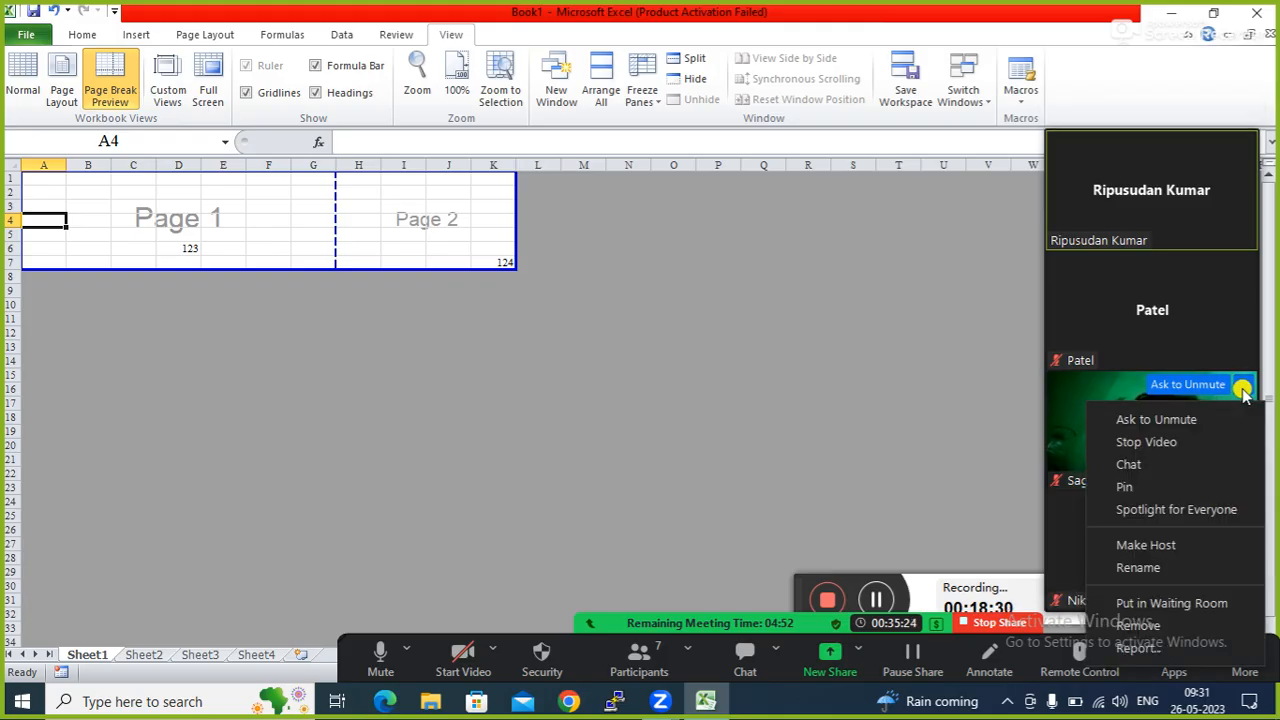
left_click(1157, 442)
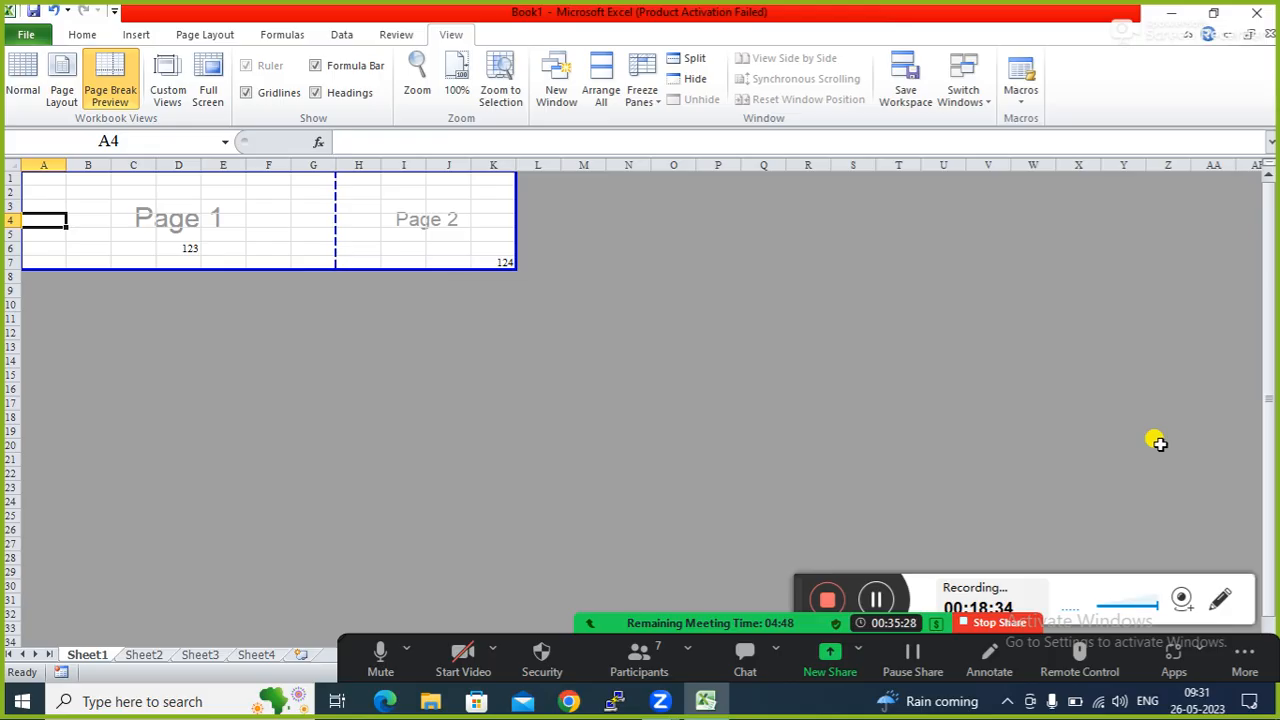
left_click(457, 663)
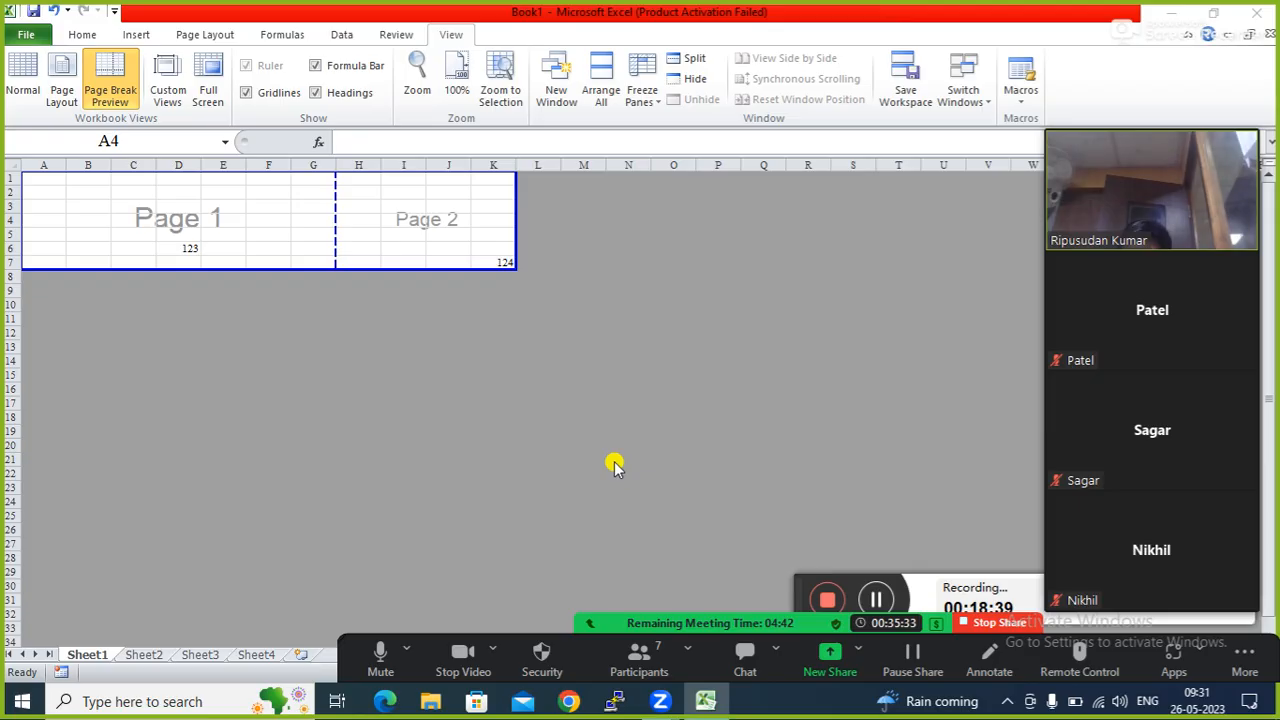
left_click(457, 655)
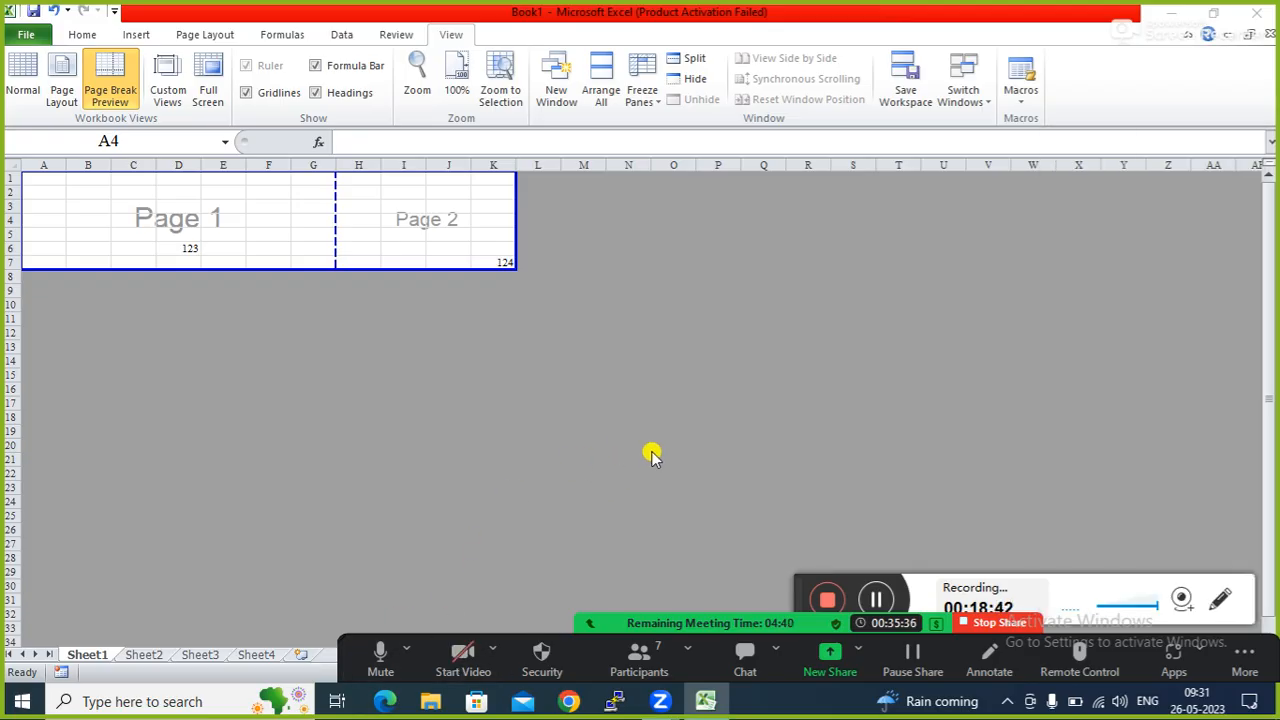
left_click(639, 660)
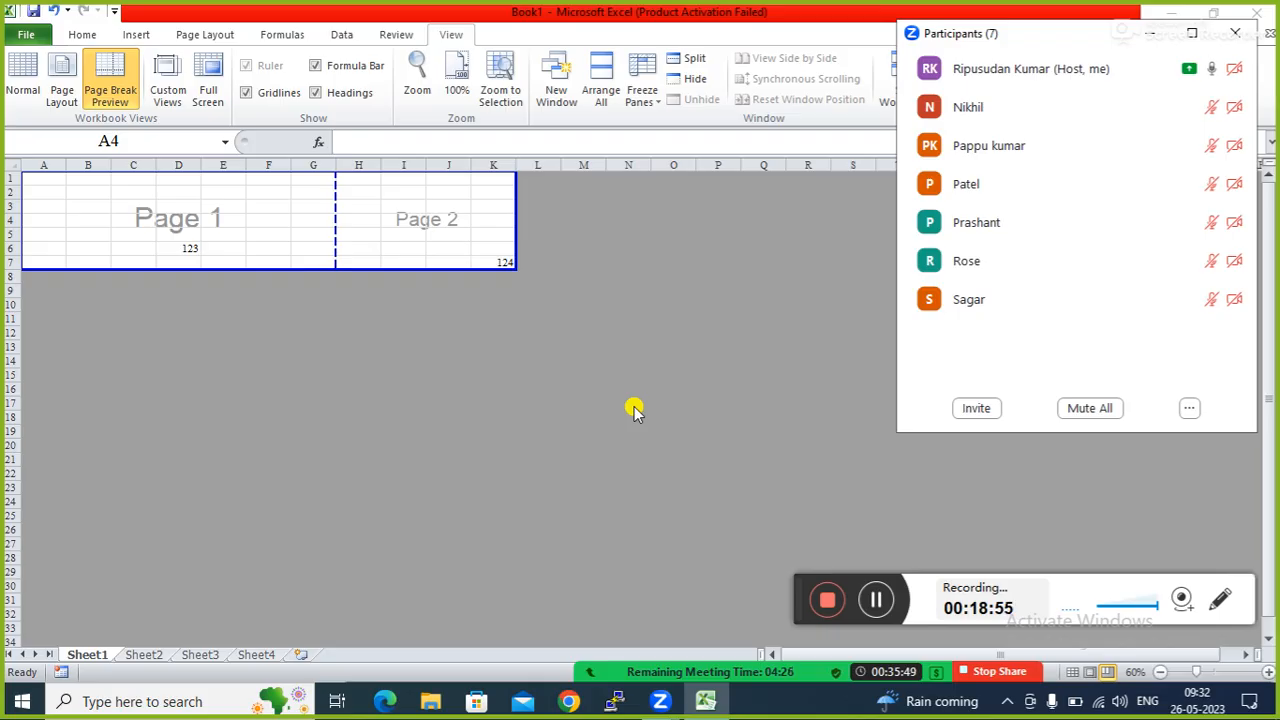
left_click(1152, 35)
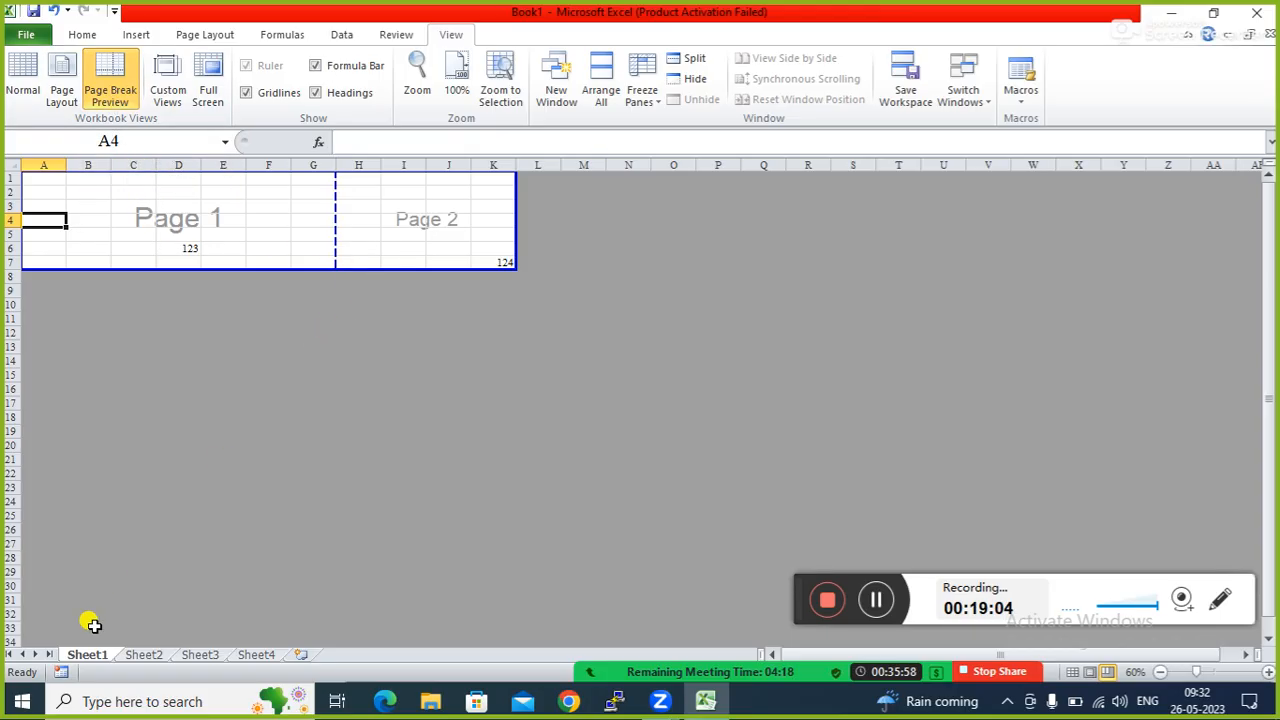
Switch to Sheet2 and show it in Page Break Preview.
left_click(137, 657)
left_click(110, 86)
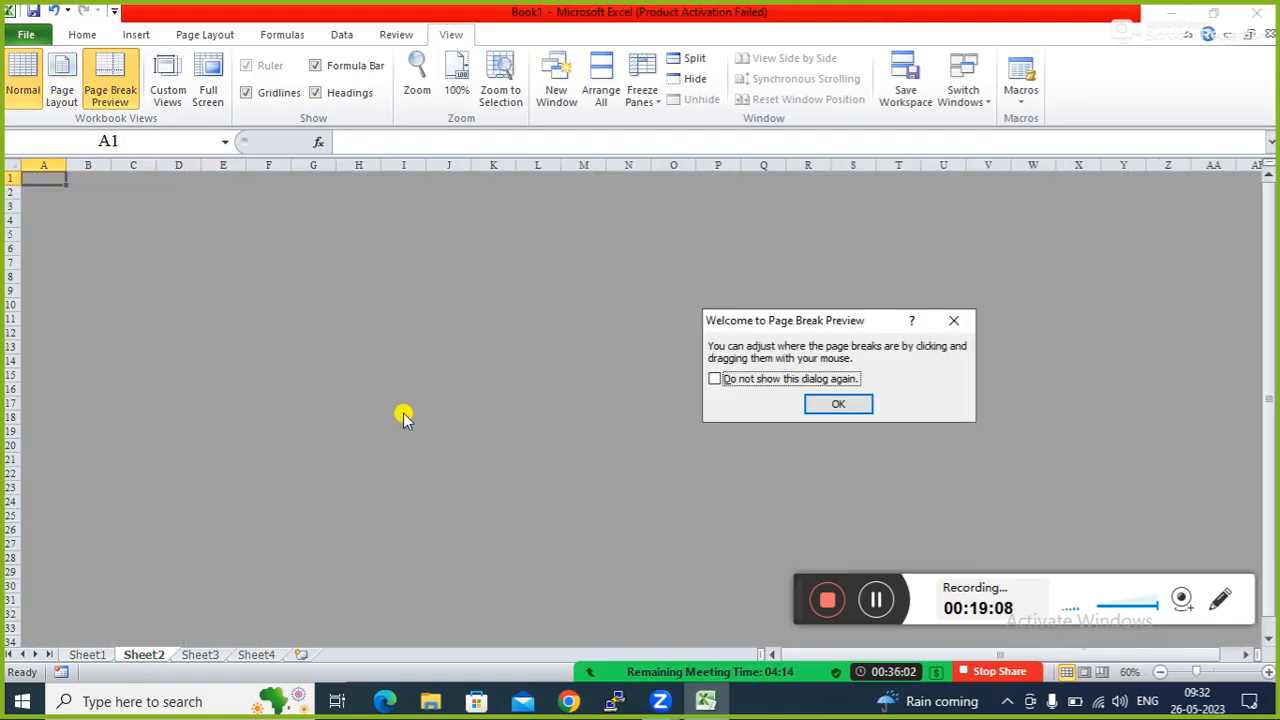
left_click(840, 403)
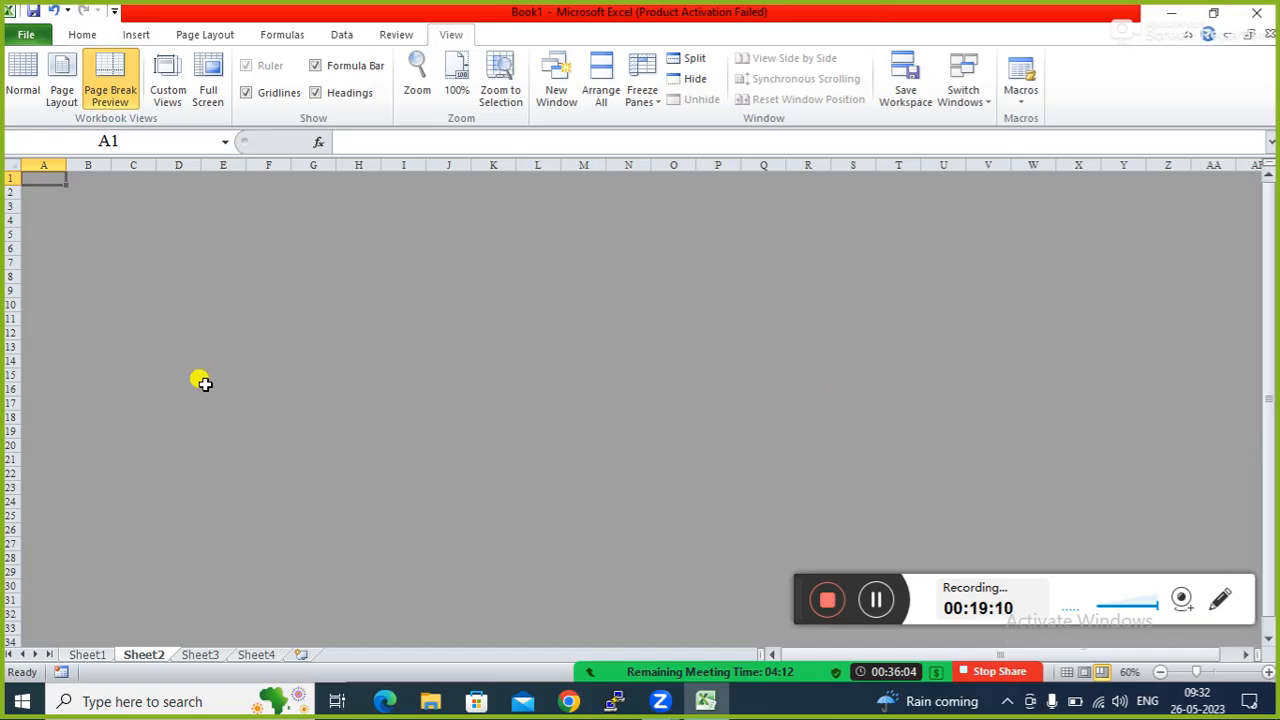
Enter 23 in C9 and 87 in G18.
left_click(129, 260)
left_click(90, 232)
left_click(127, 287)
type("23")
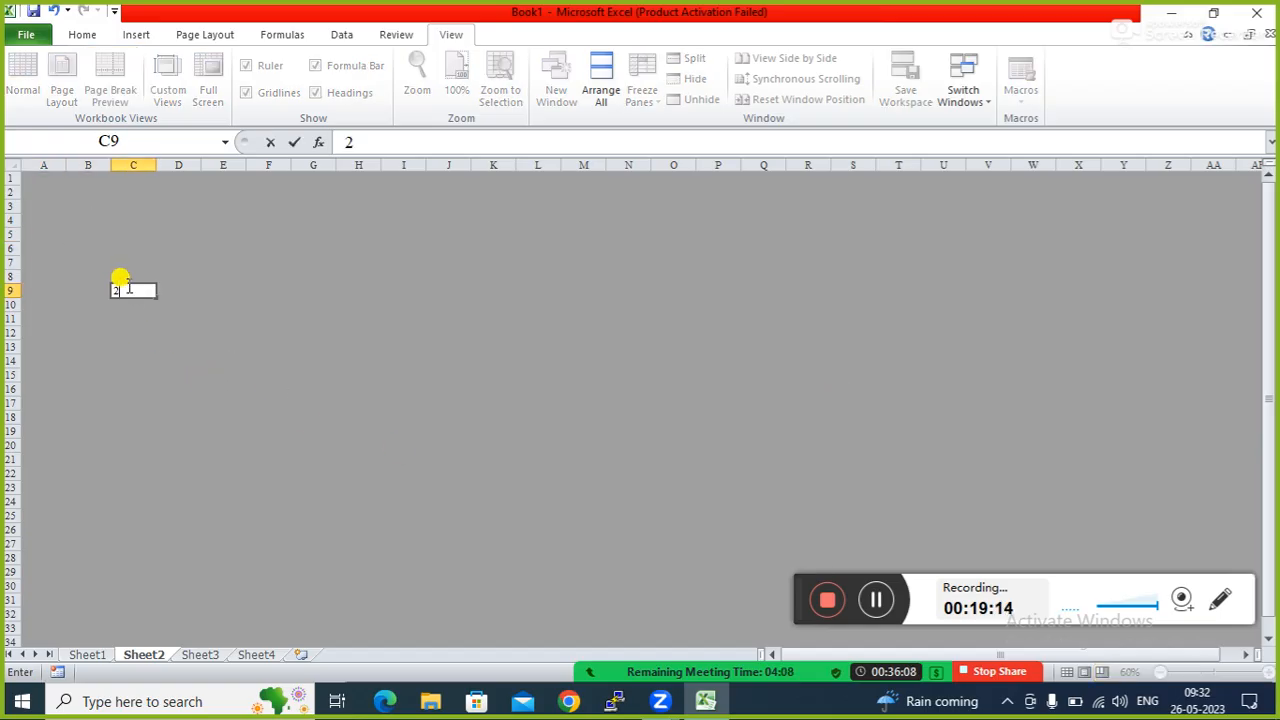
key("Tab")
left_click(292, 419)
type("87")
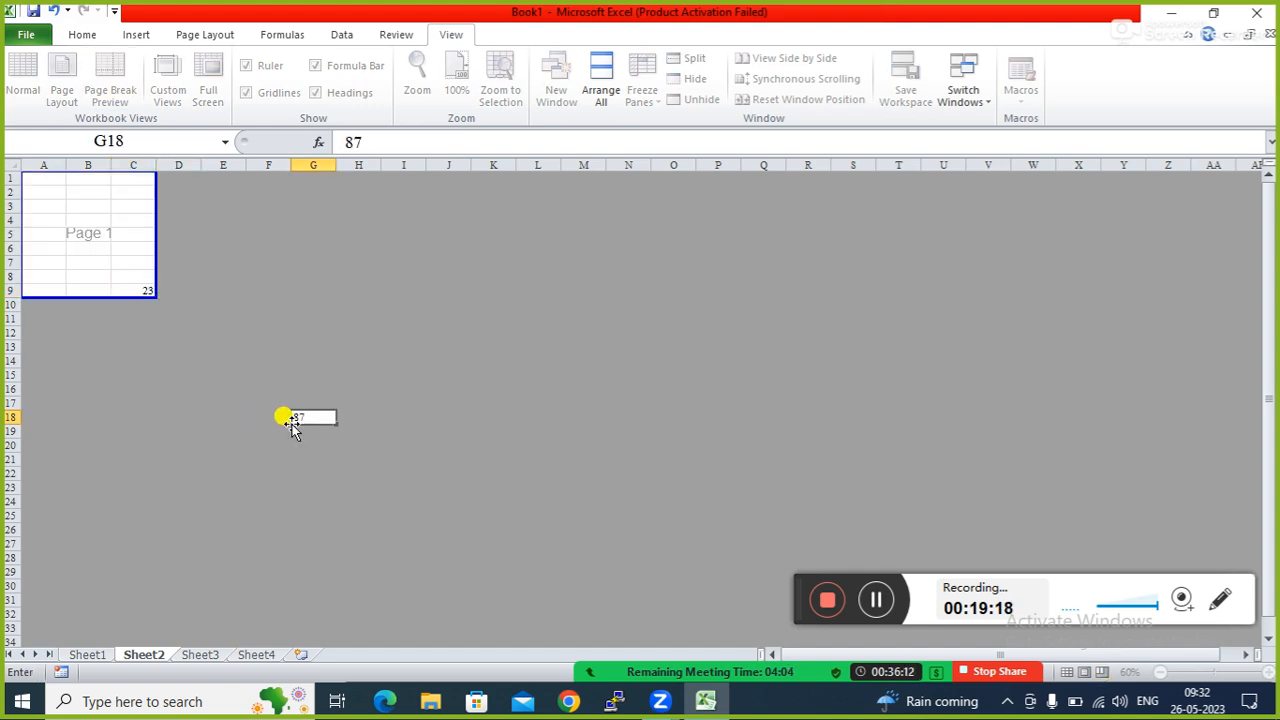
key("Tab")
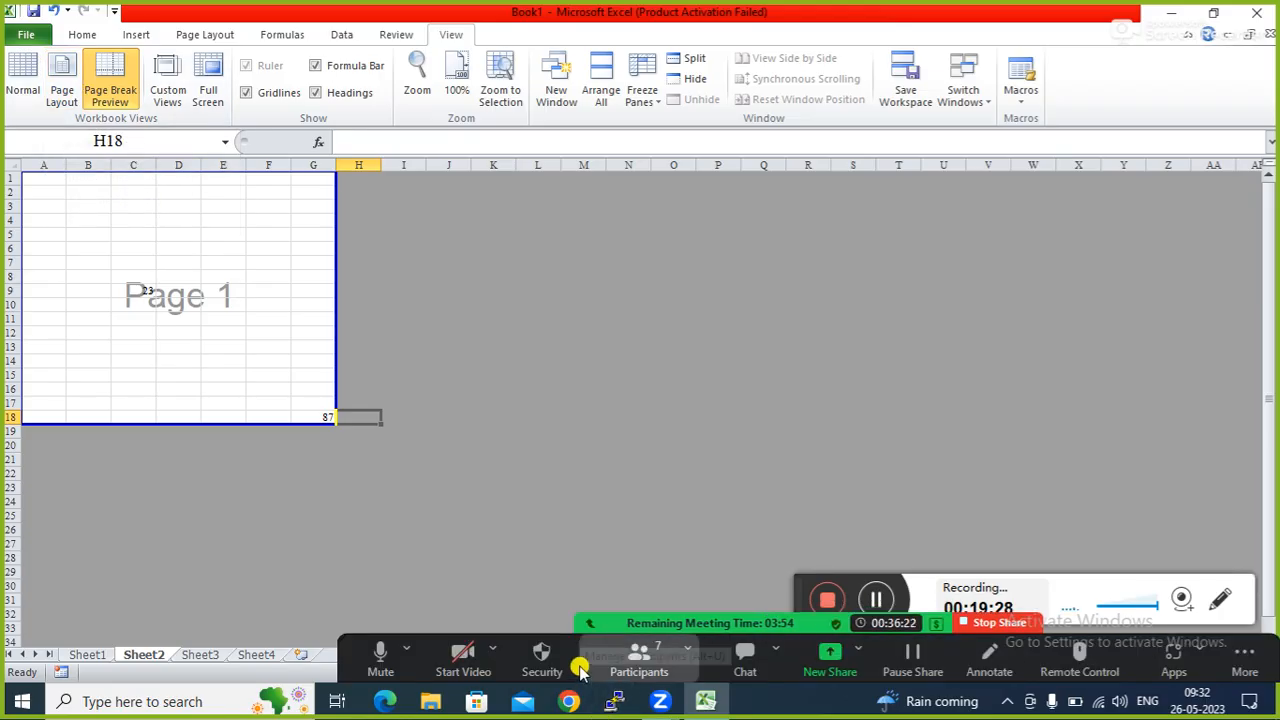
Show and hide the participants list, then select cells E12, A13, B7, D15, B8 and E14.
left_click(640, 652)
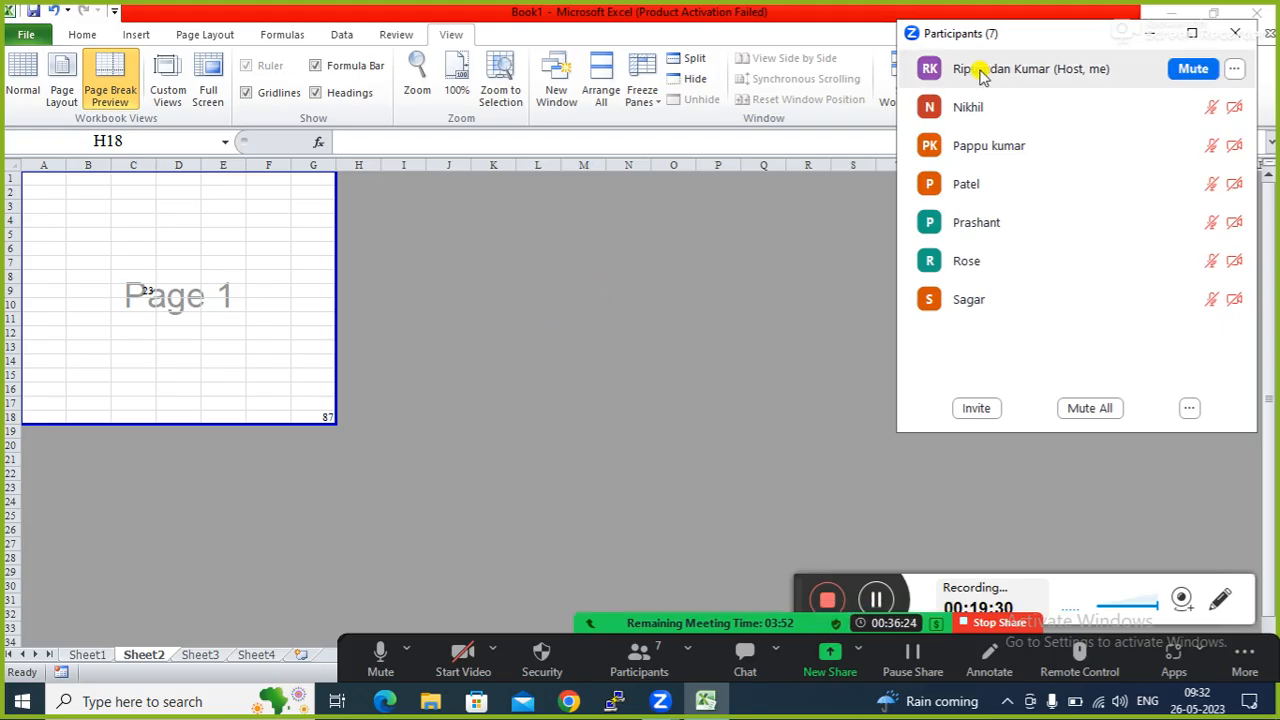
left_click(1152, 33)
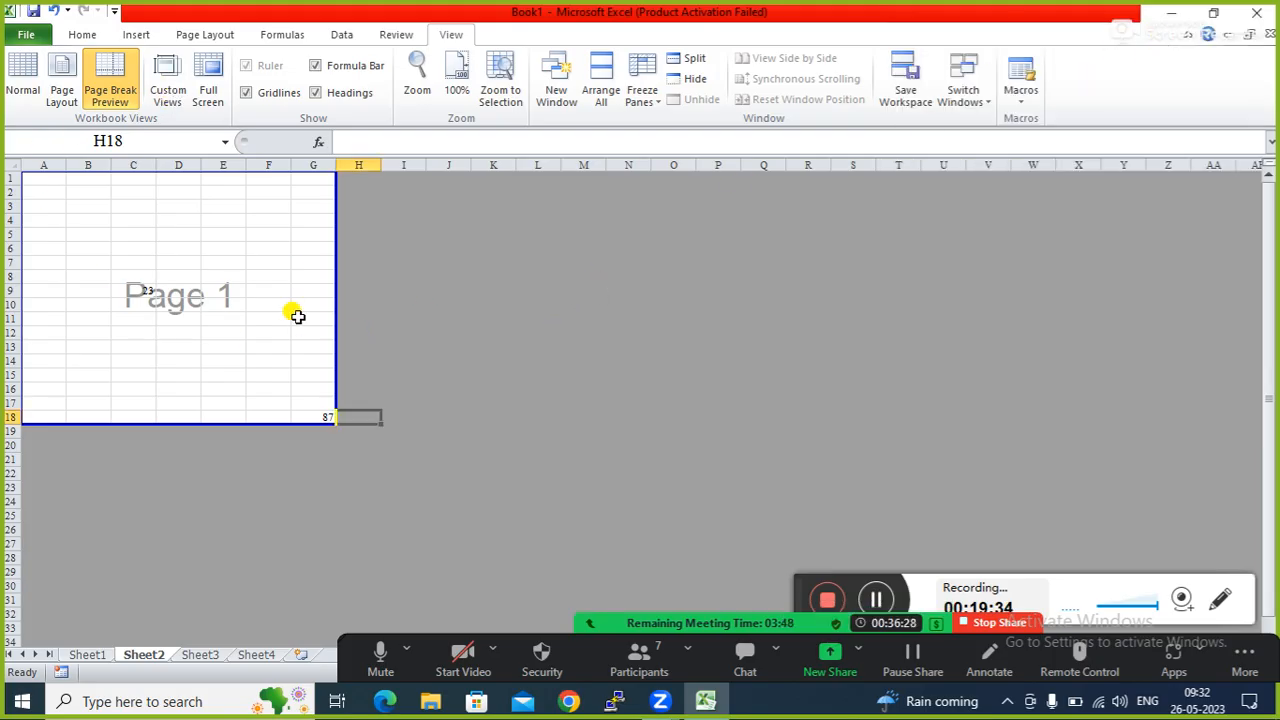
left_click(207, 329)
left_click(64, 350)
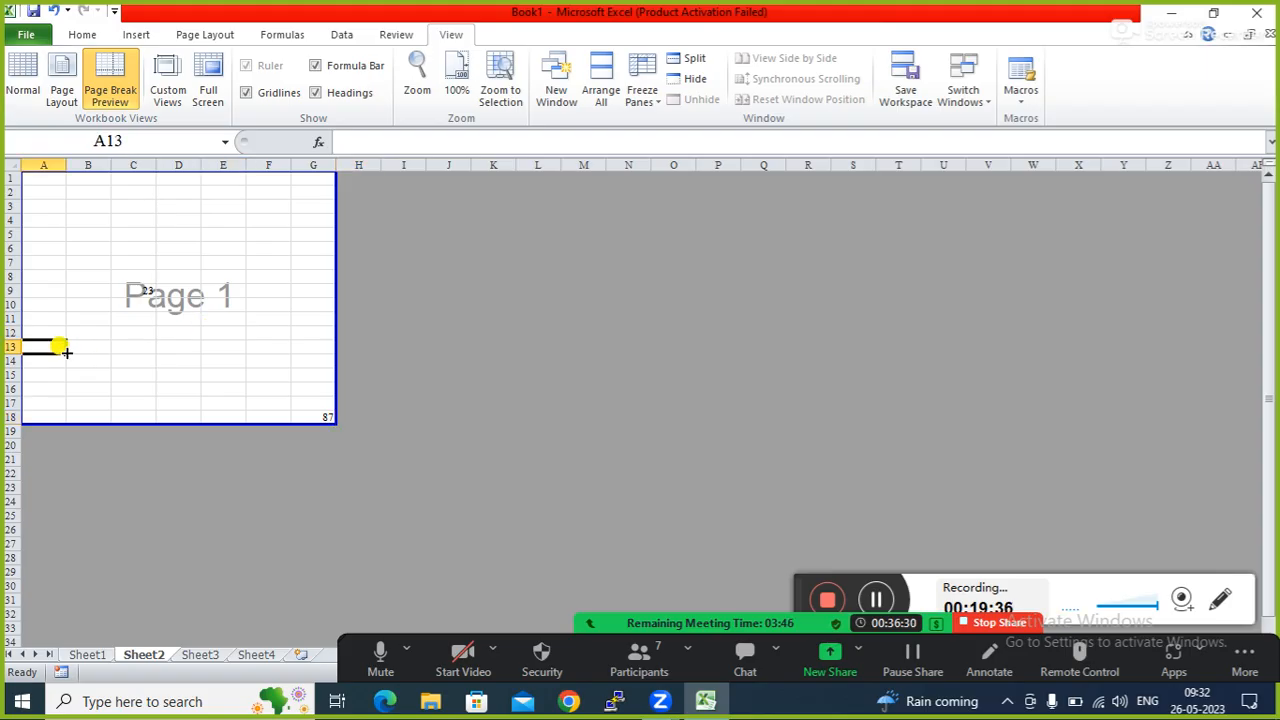
left_click(87, 260)
left_click(185, 375)
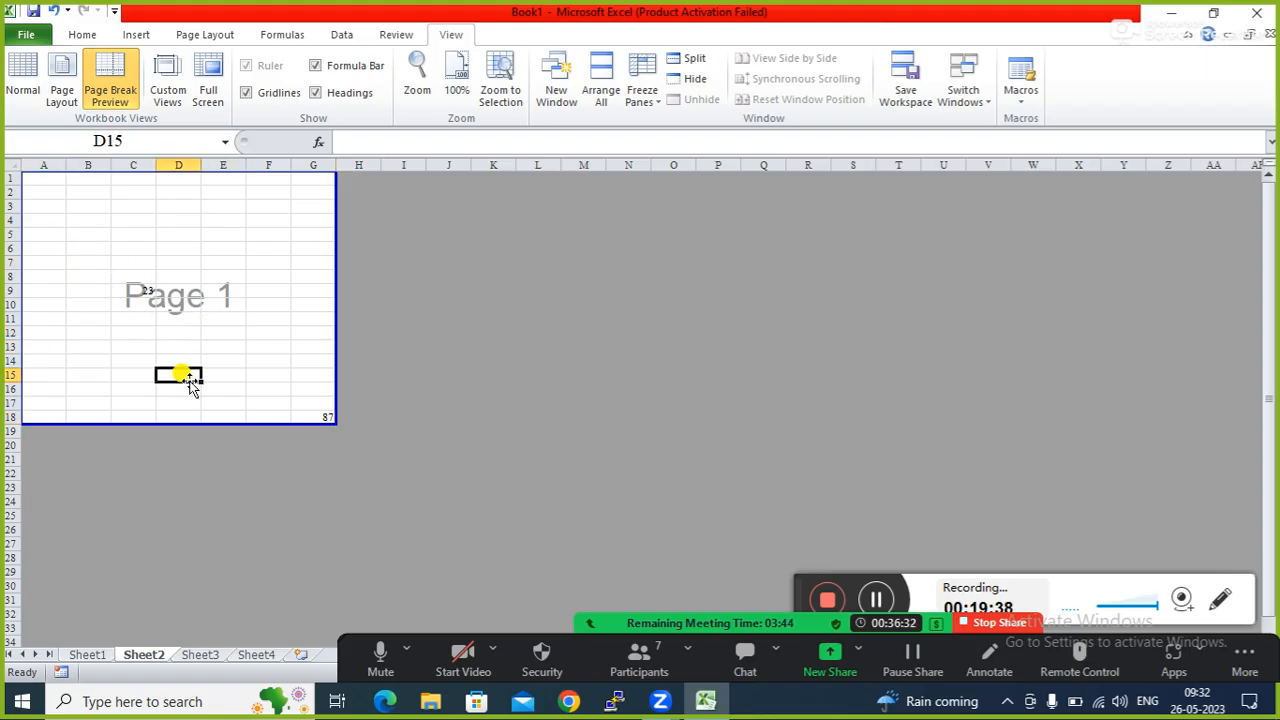
left_click(86, 276)
left_click(202, 364)
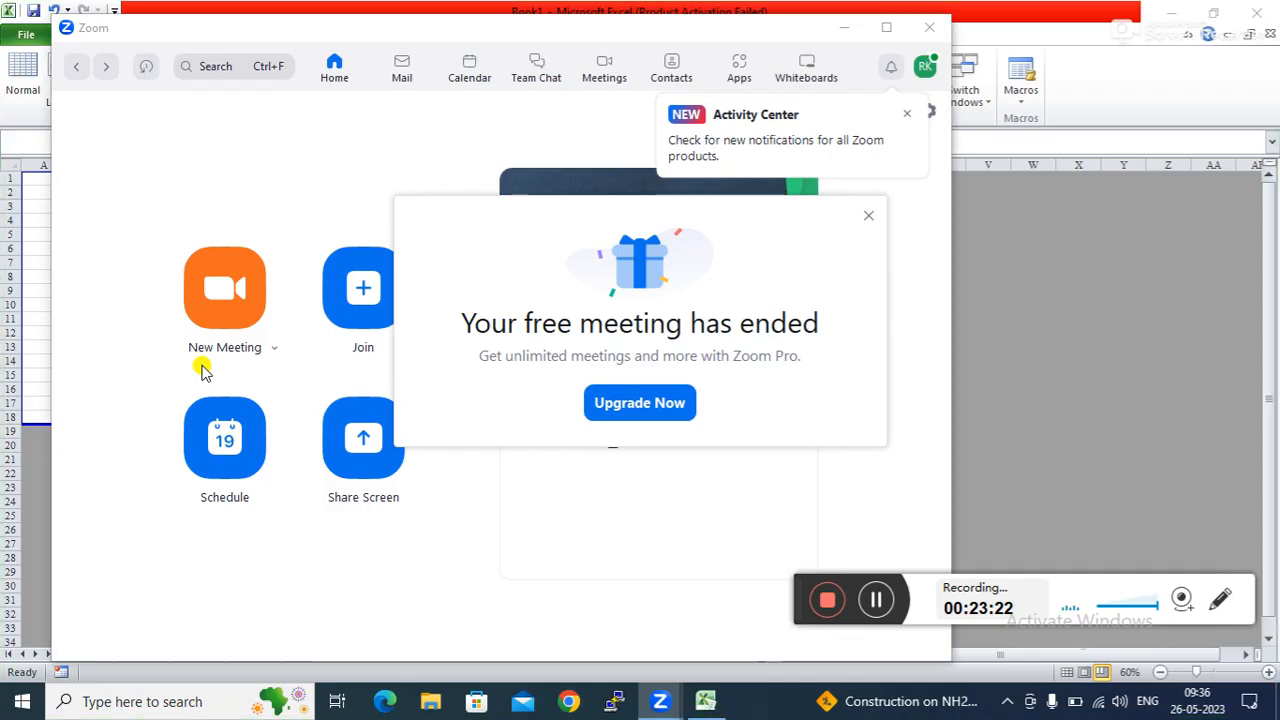
Start a new full-screen Zoom meeting with computer audio and the camera turned off.
left_click(868, 220)
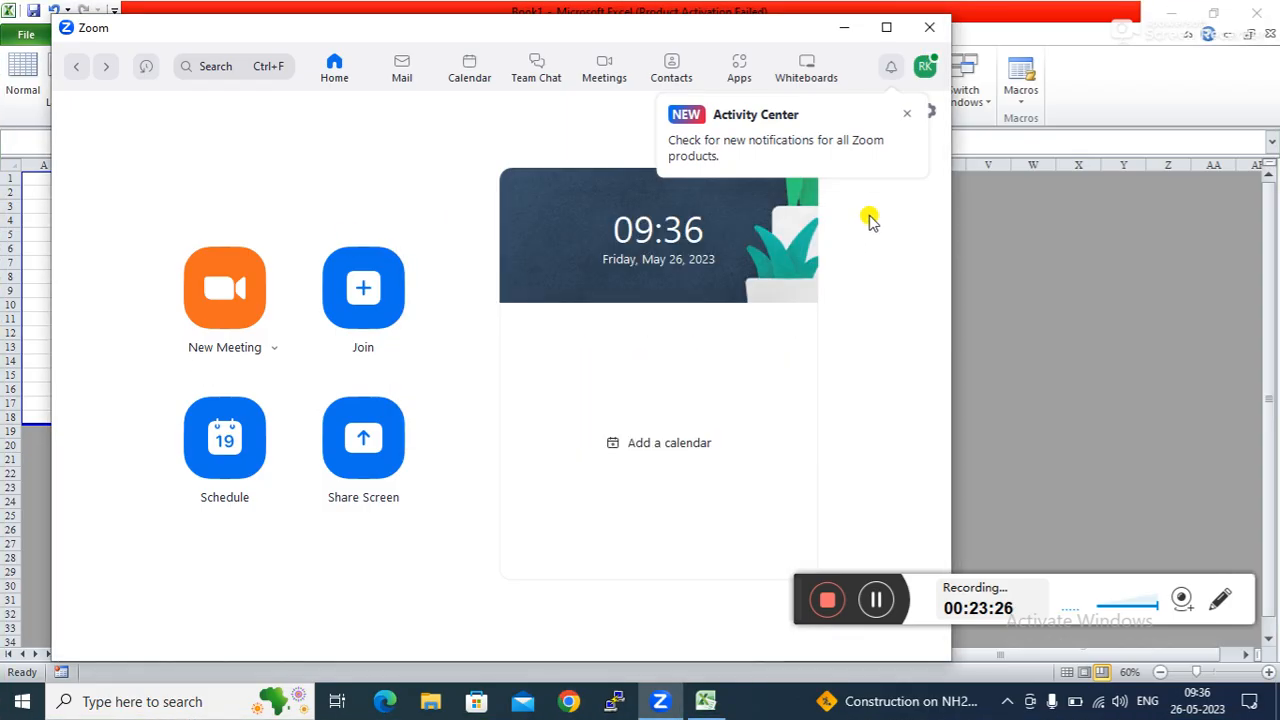
left_click(224, 290)
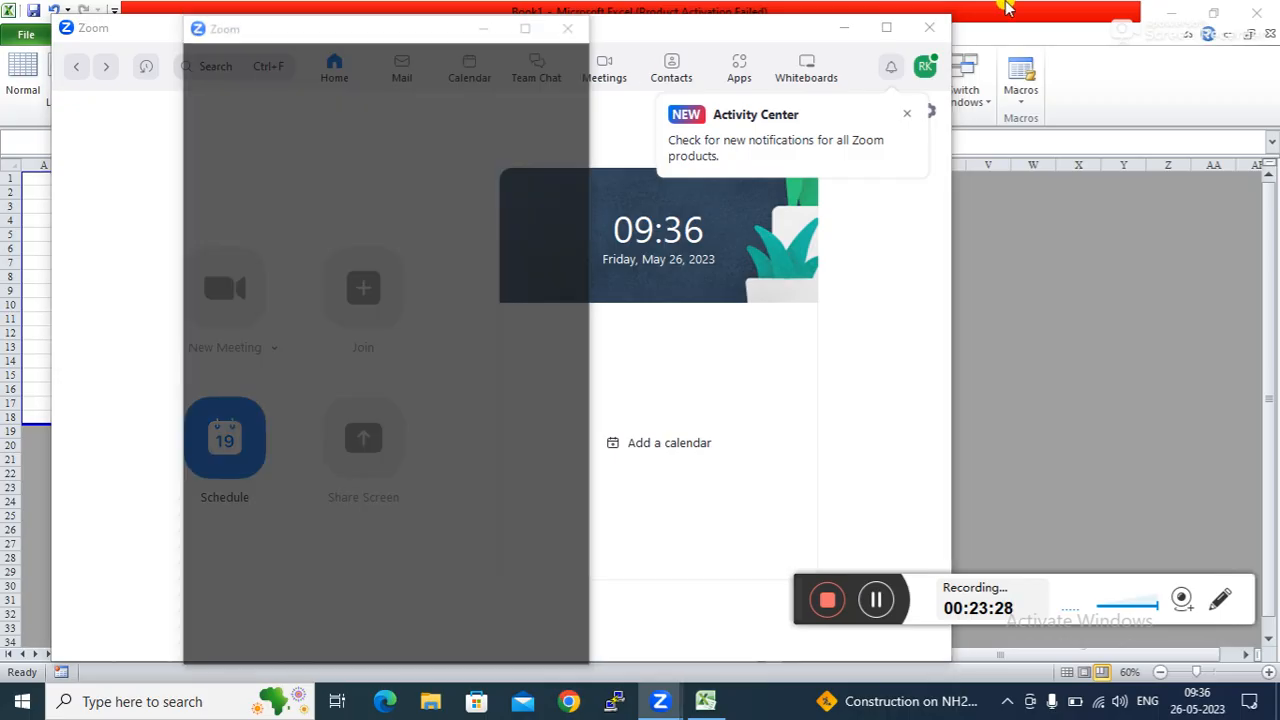
left_click(844, 27)
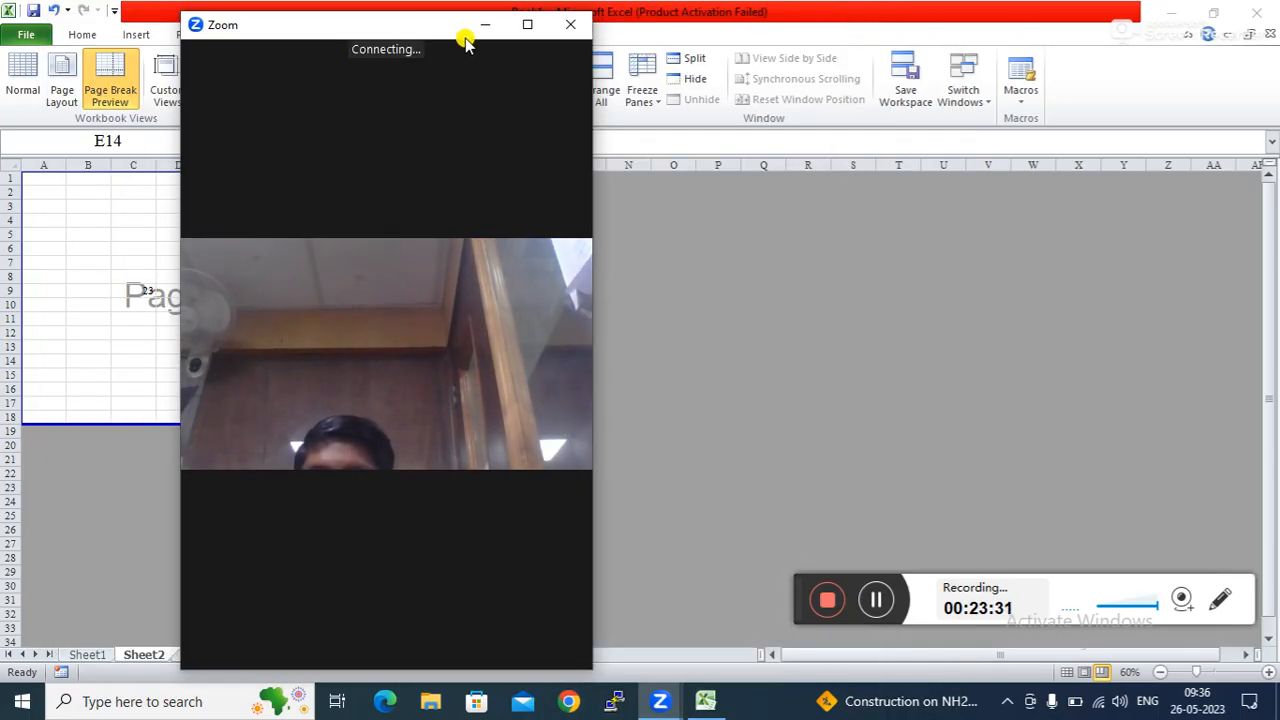
left_click(527, 24)
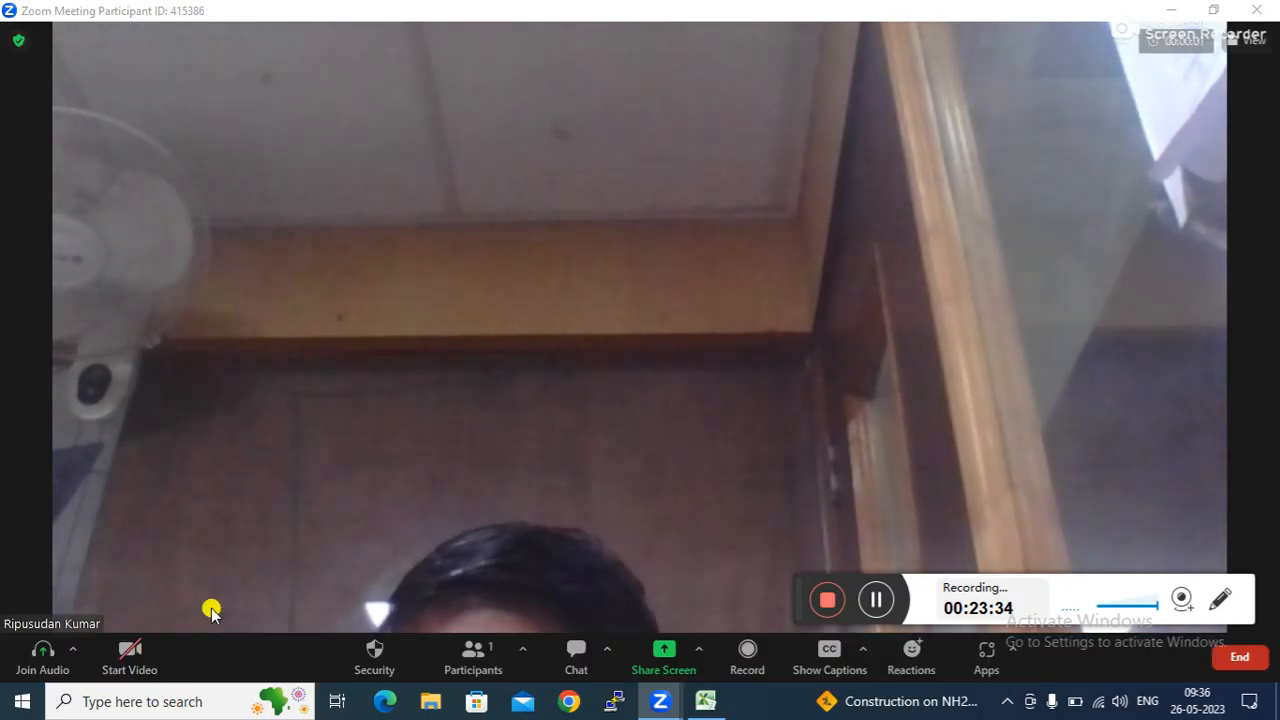
left_click(636, 300)
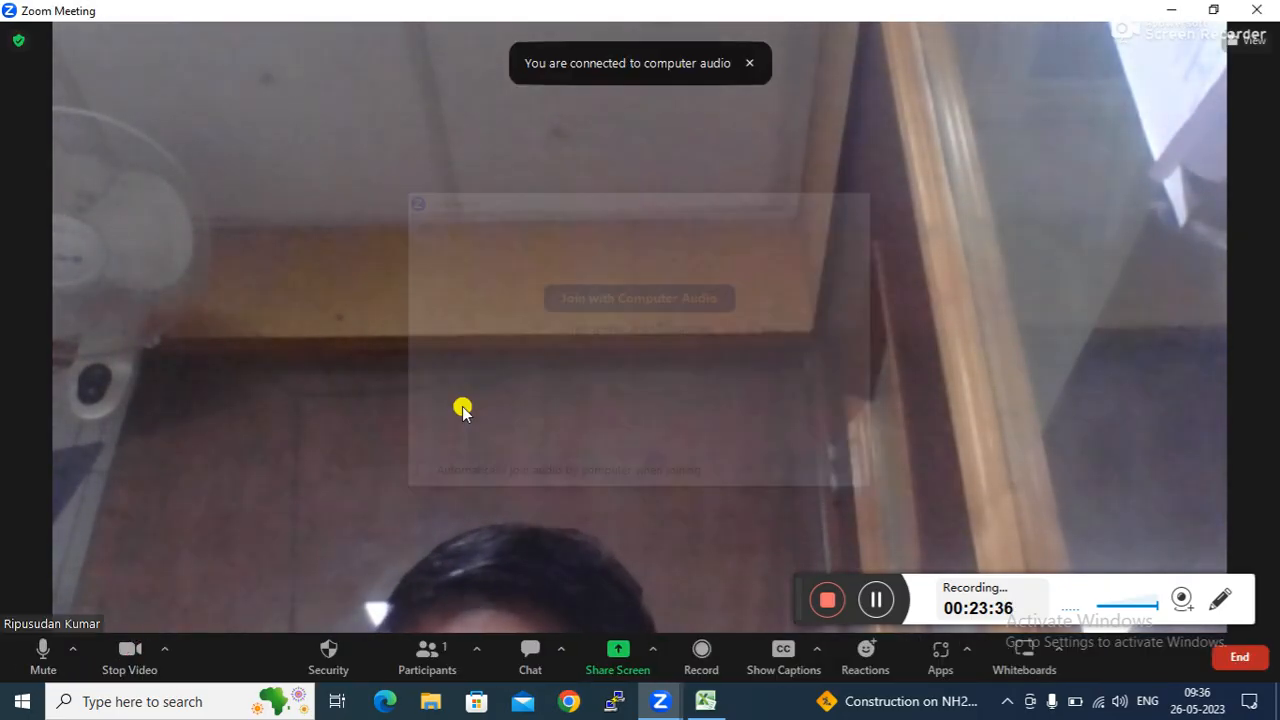
left_click(127, 648)
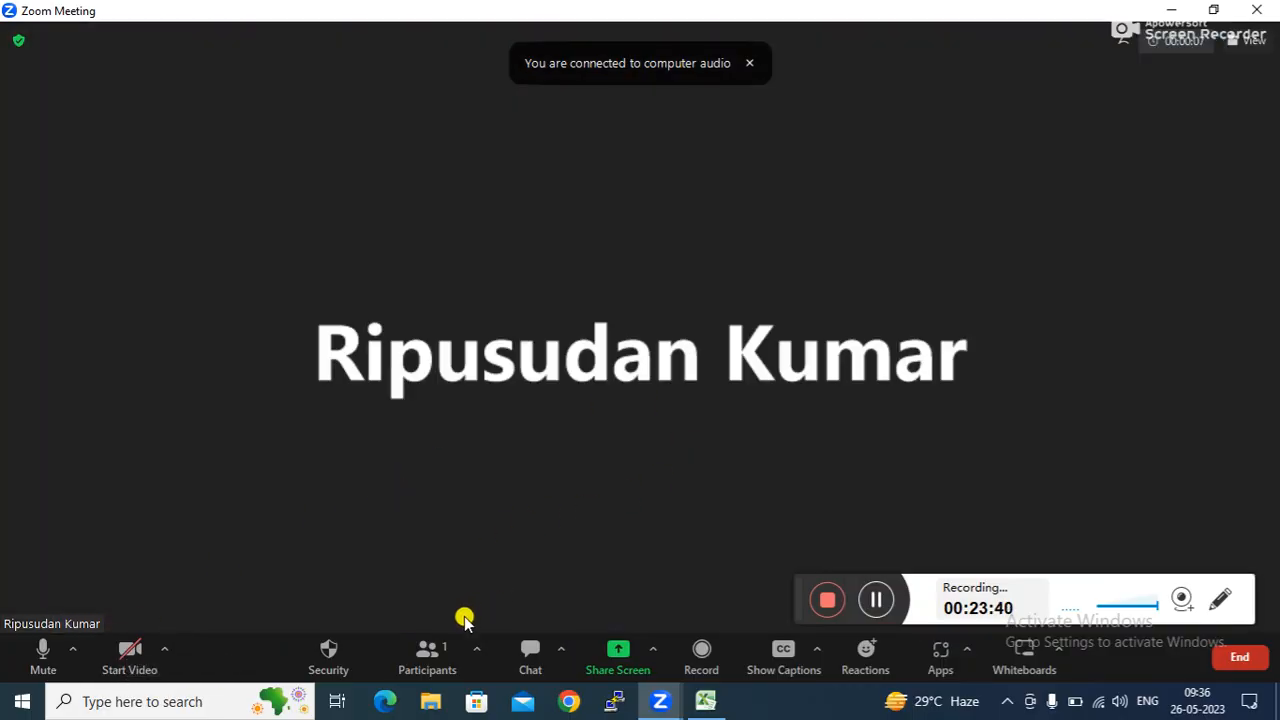
Disable the Waiting Room from the participants' More options, then bring up the share-screen picker.
left_click(427, 655)
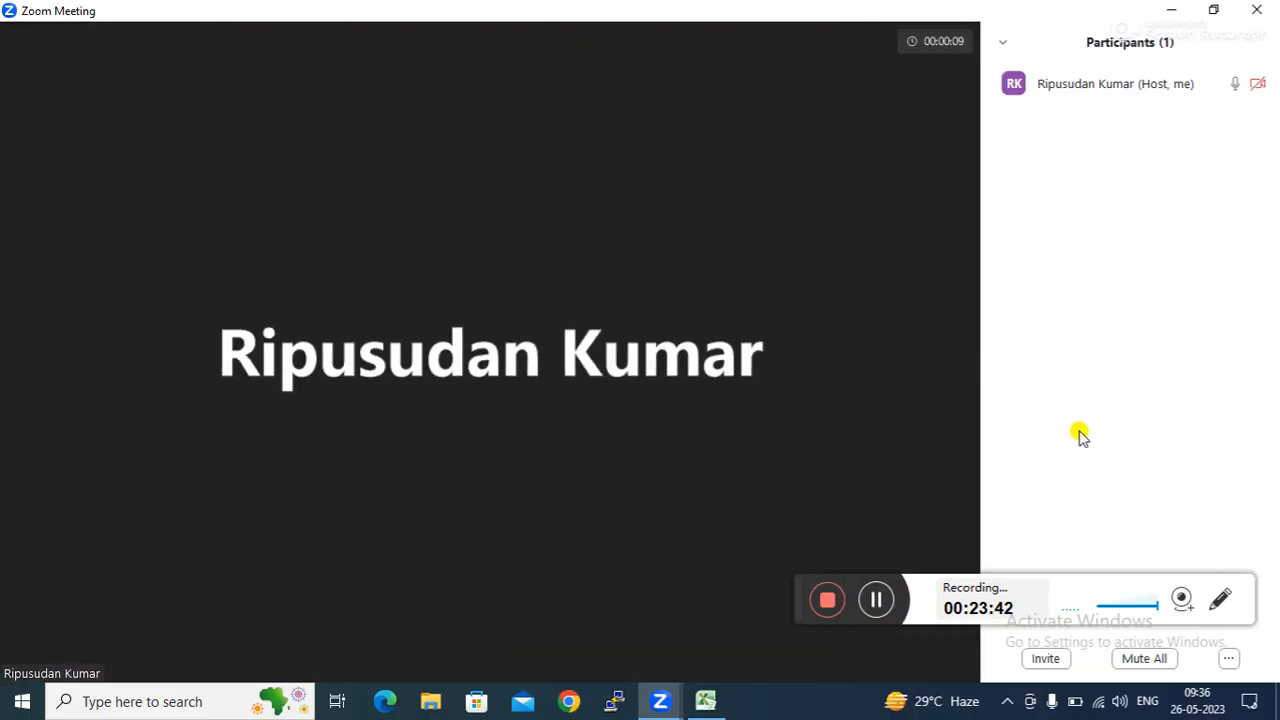
left_click(1227, 660)
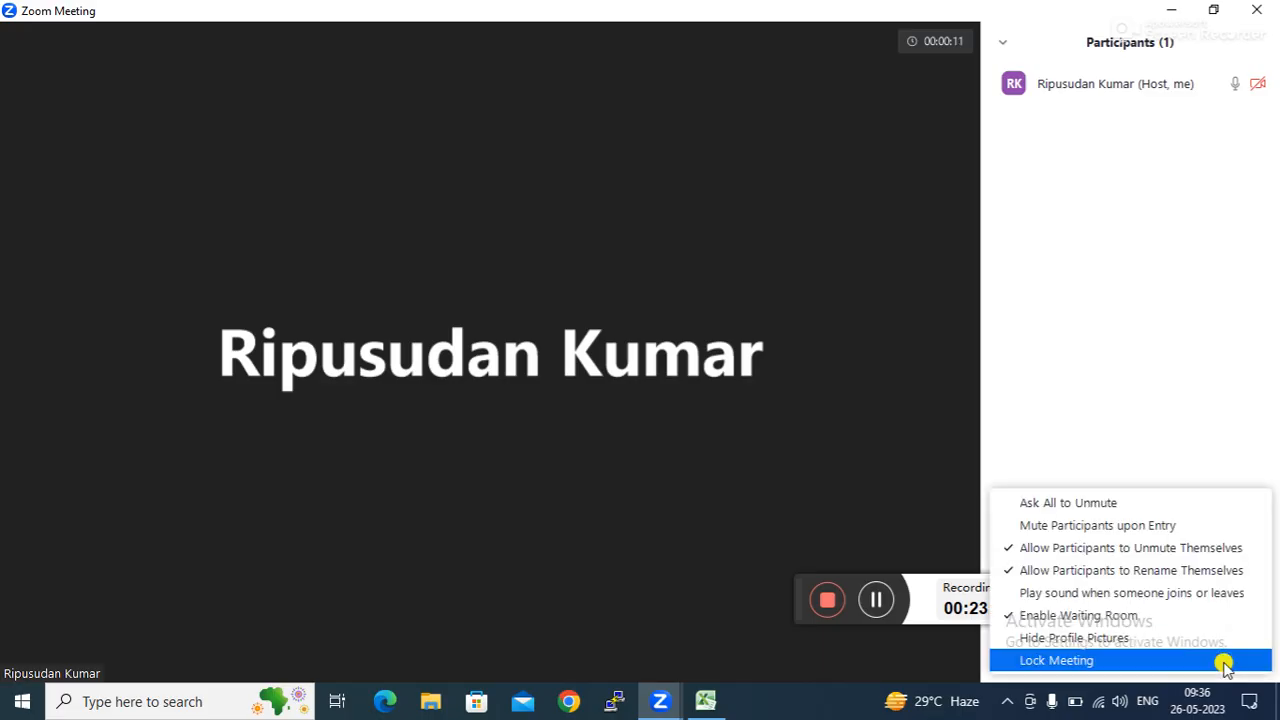
left_click(1083, 614)
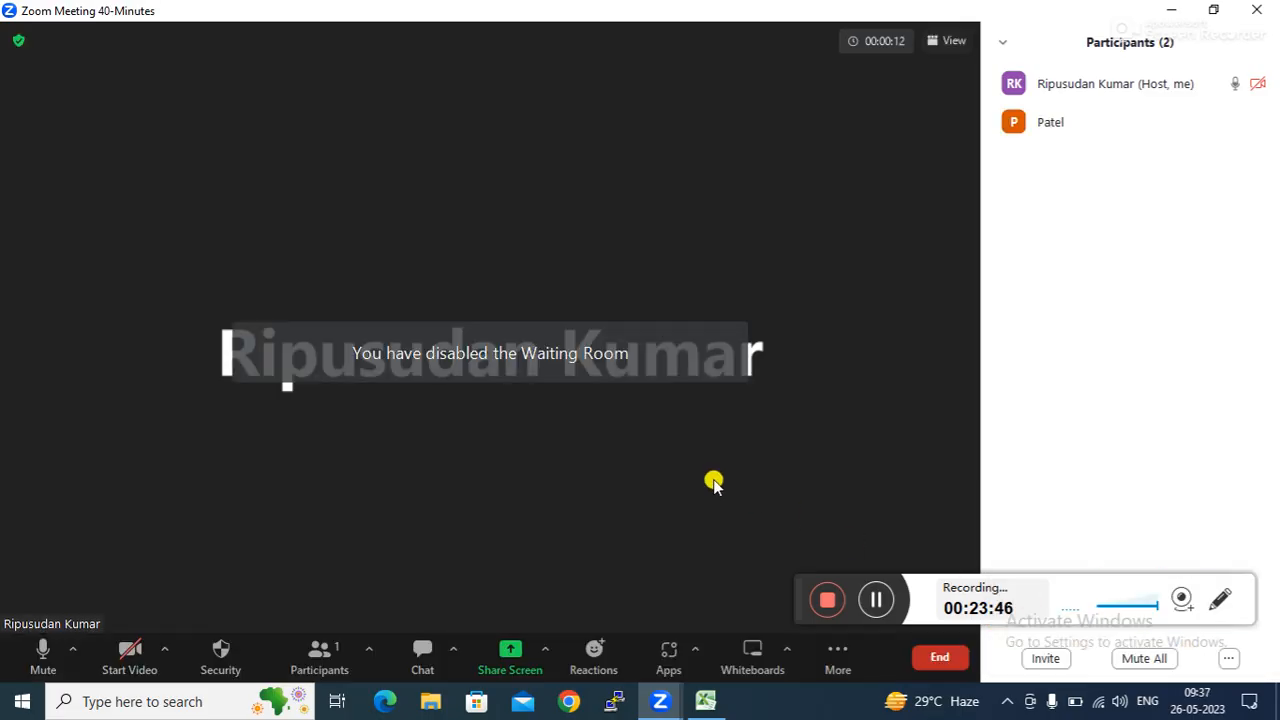
left_click(538, 664)
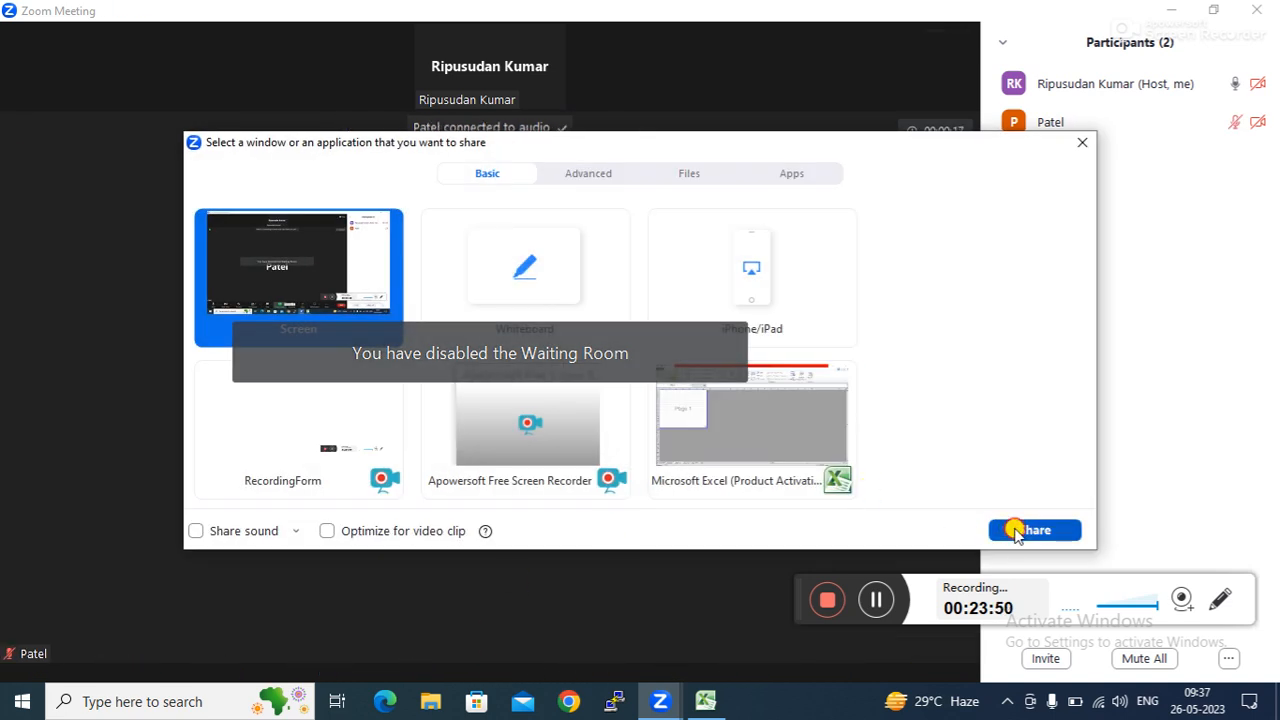
Start sharing the screen and move the participants window to the upper right.
left_click(1000, 530)
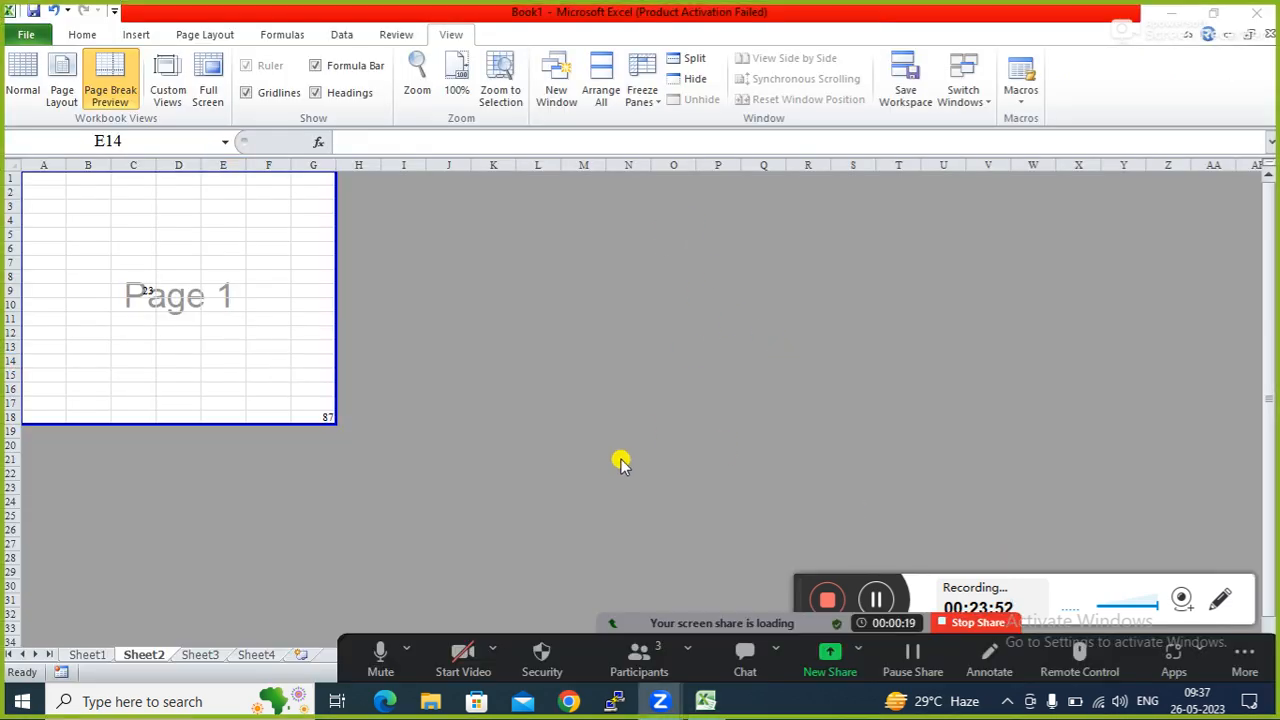
left_click(632, 660)
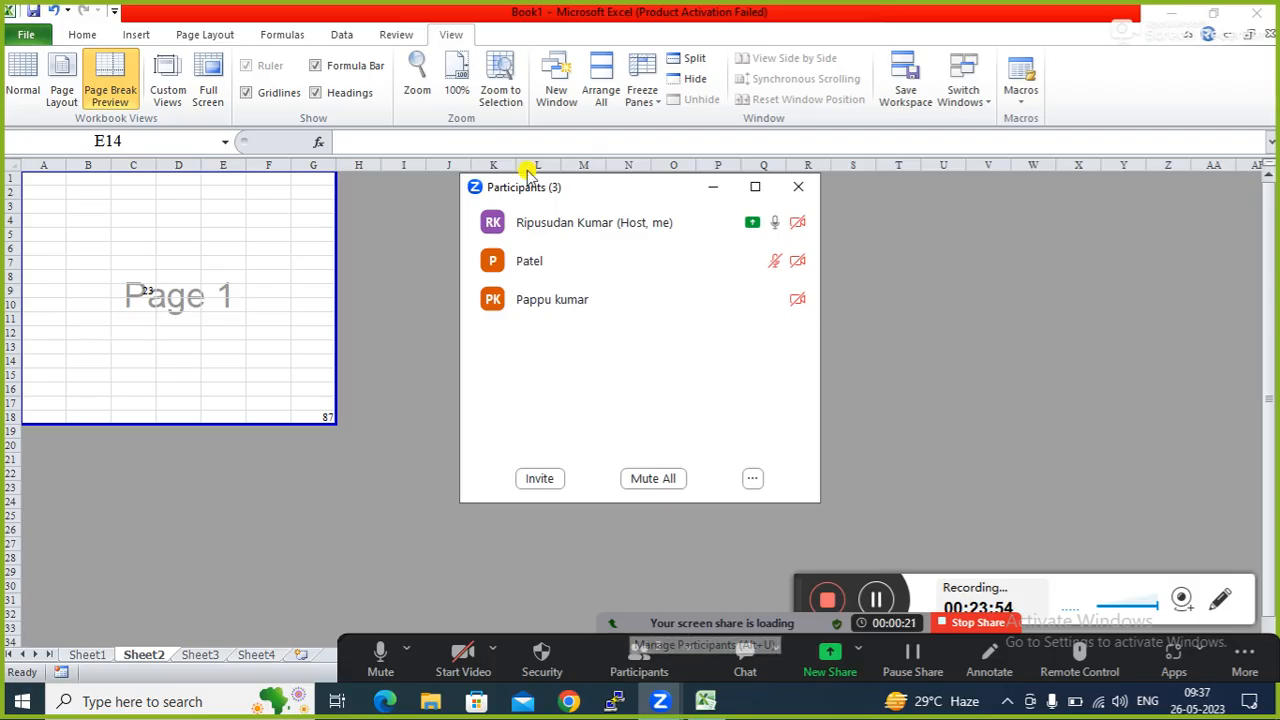
left_click_drag(600, 197, 1028, 105)
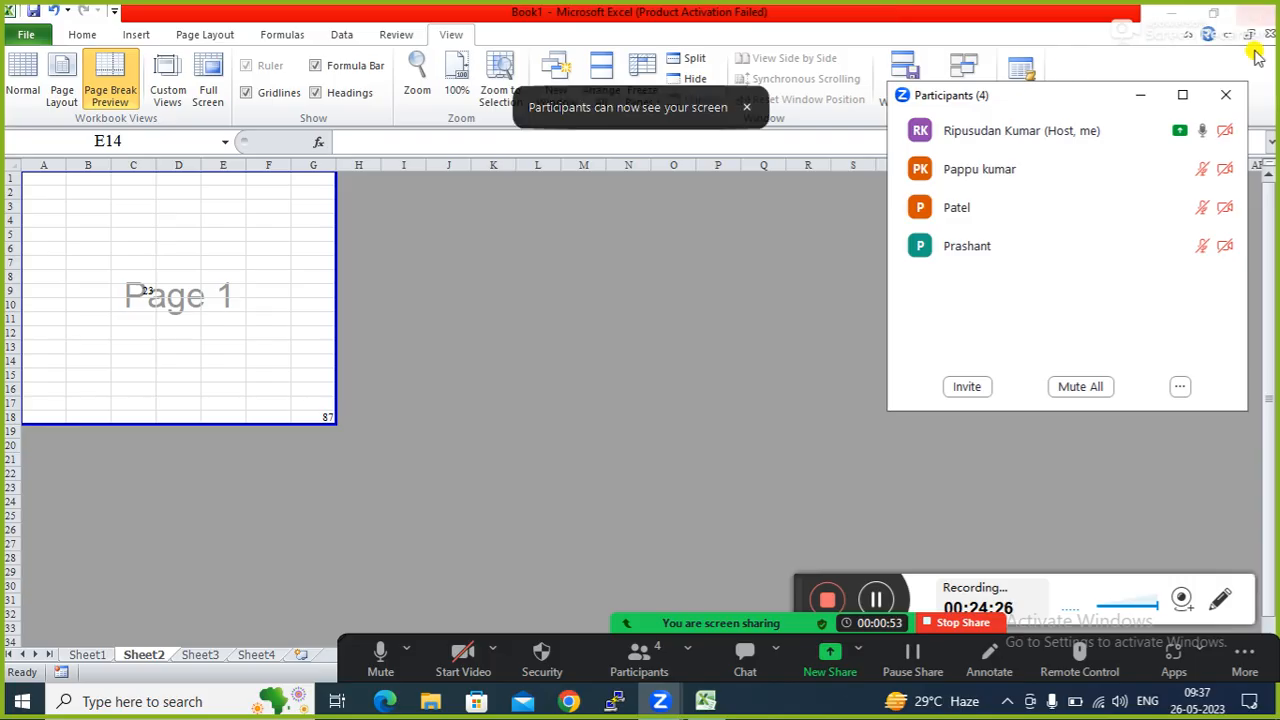
Hide the participants panel, refocus the Book1 workbook and minimize it to the desktop.
left_click(1138, 98)
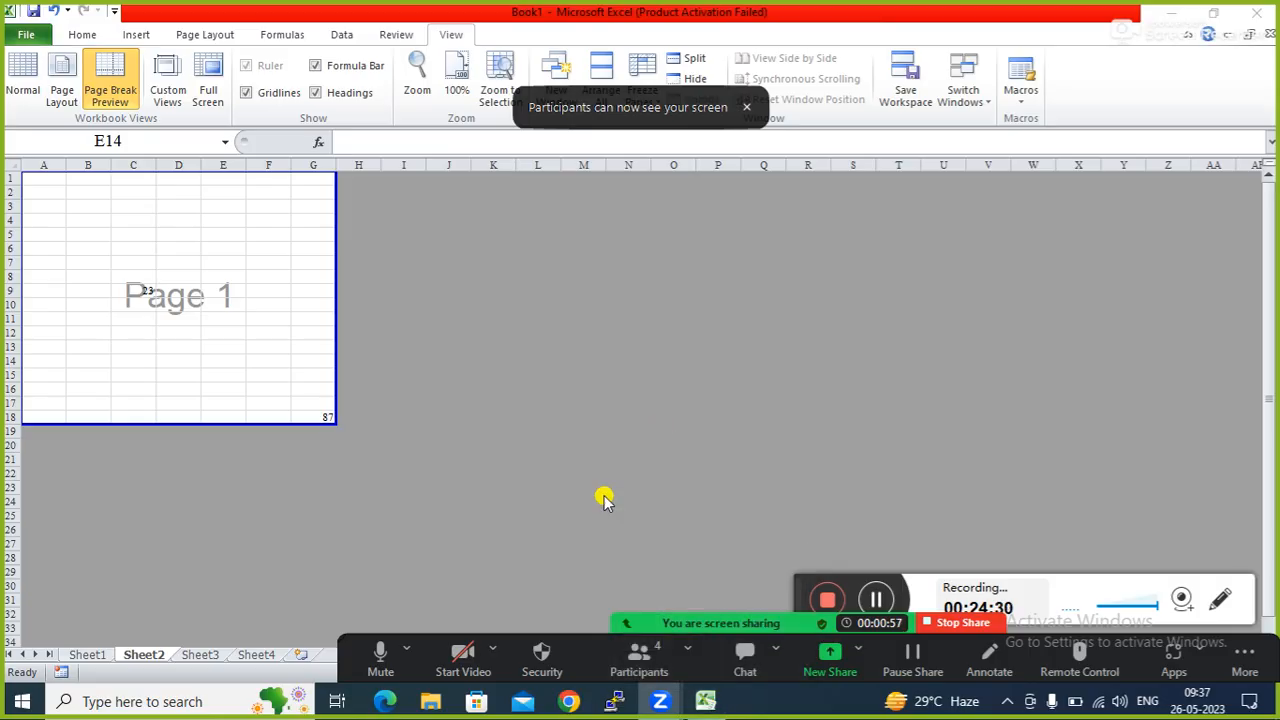
left_click(638, 668)
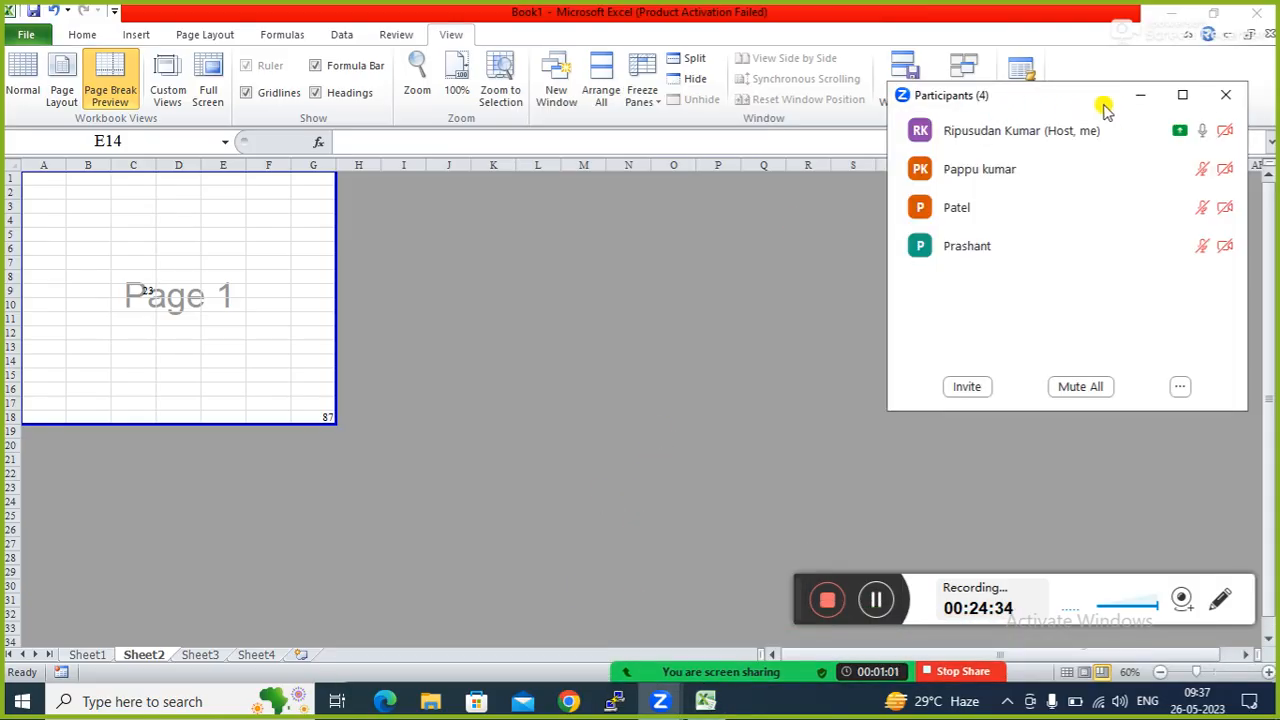
left_click(1137, 101)
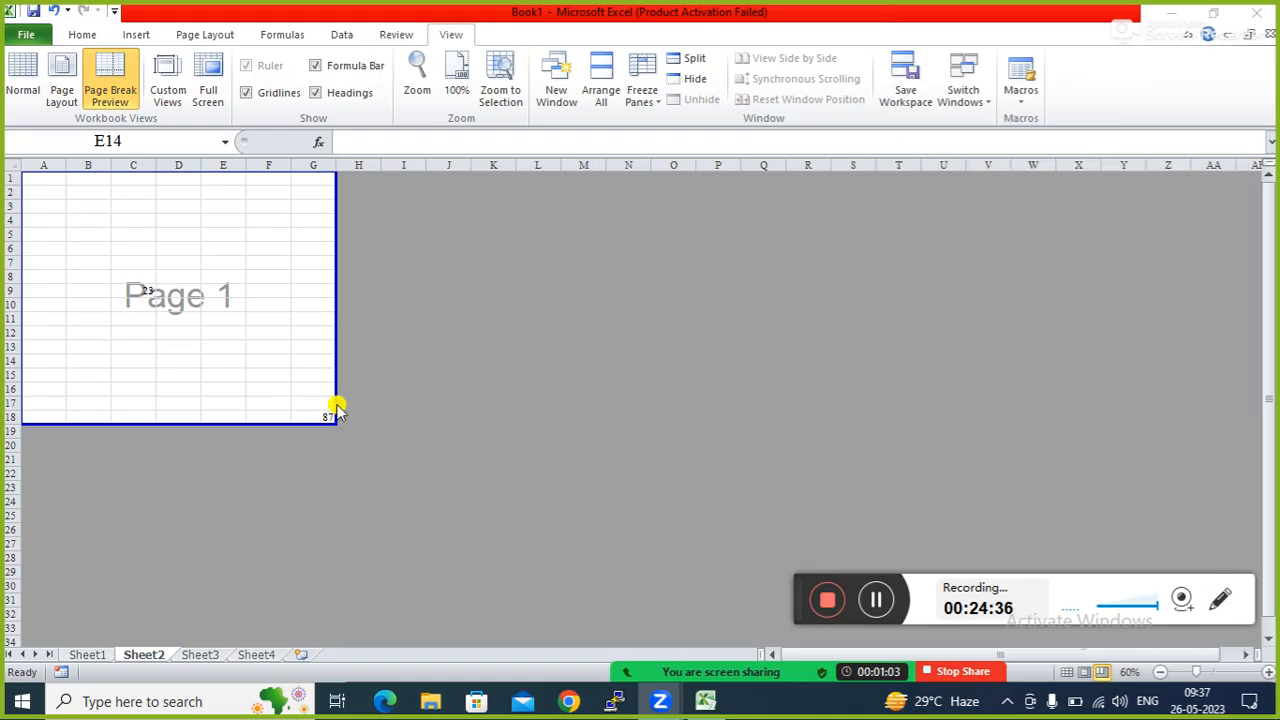
left_click(143, 357)
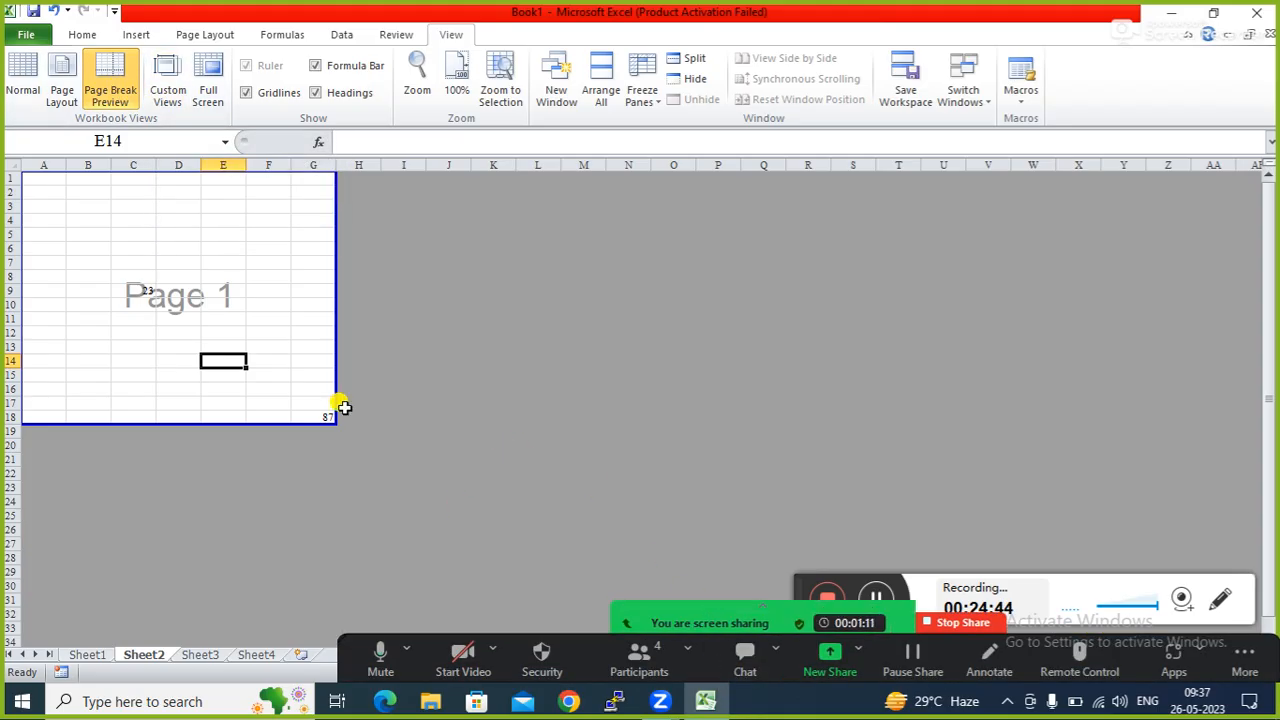
left_click(1178, 14)
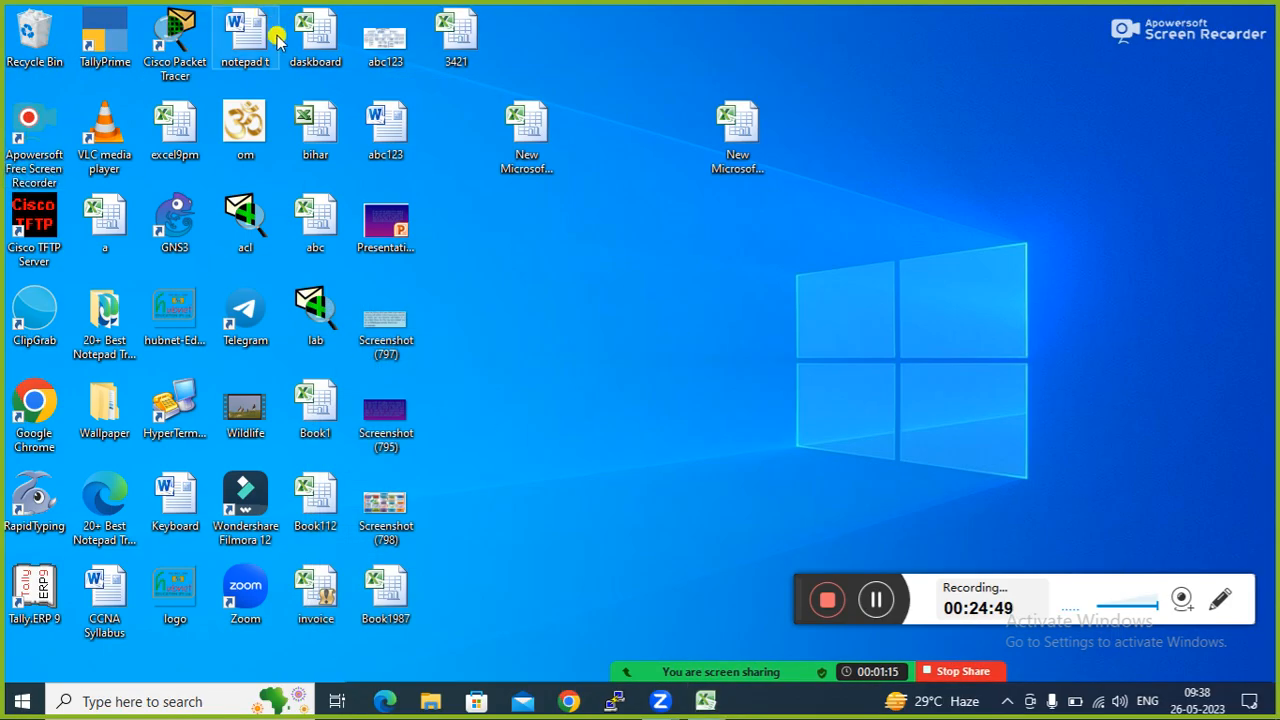
Open the dashboard workbook and point out the Qty, Mobile, Laptop, Computer and Apple cells.
double_click(315, 35)
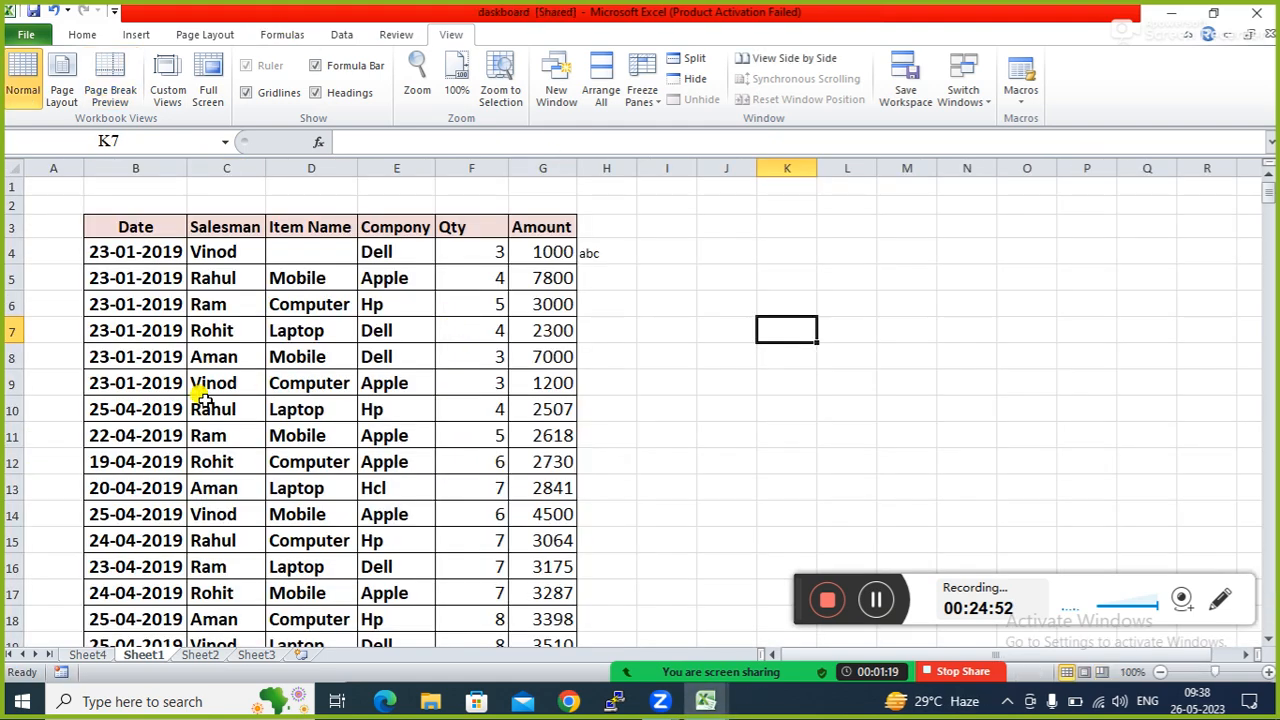
left_click(438, 401)
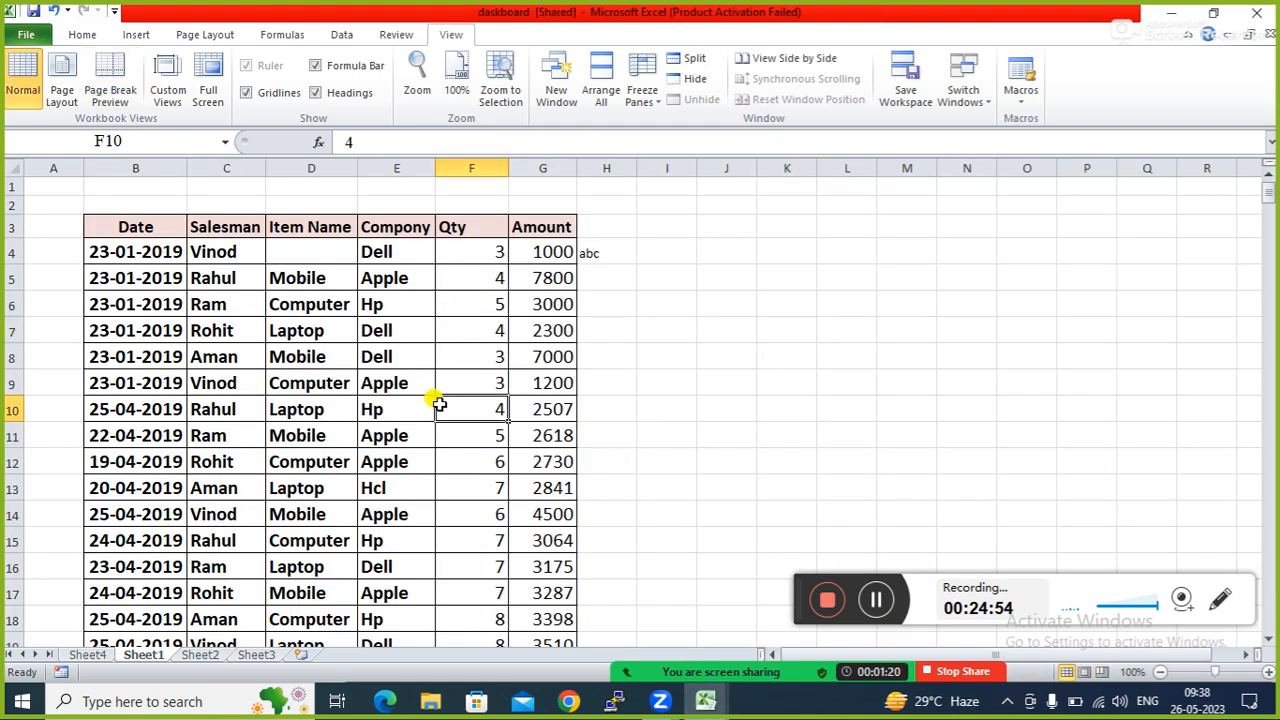
left_click(335, 359)
left_click(296, 401)
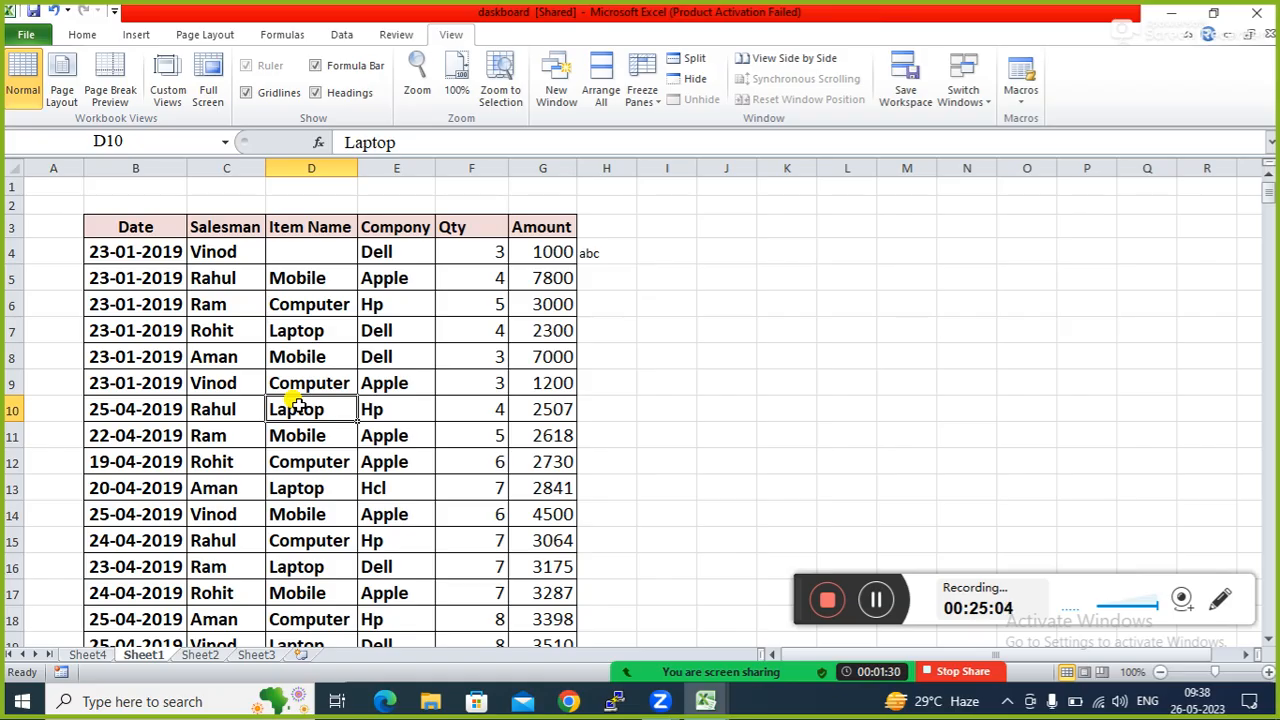
left_click(287, 331)
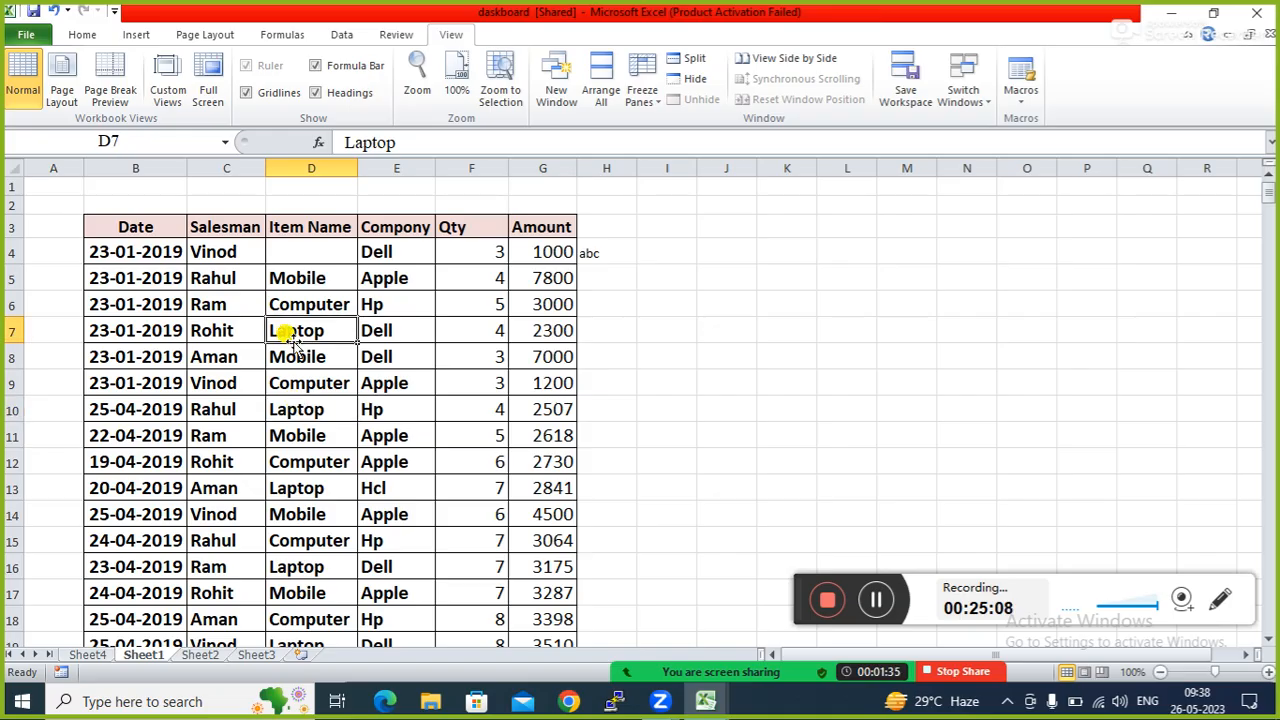
left_click(288, 381)
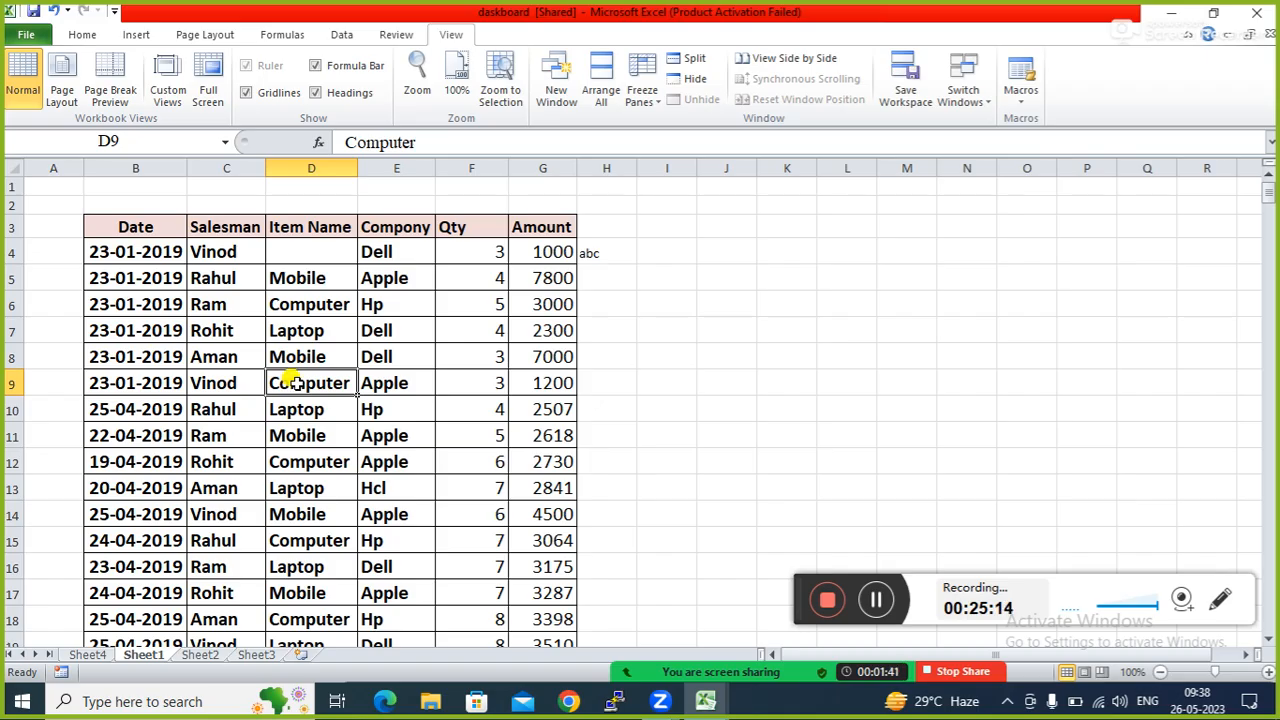
left_click(308, 330)
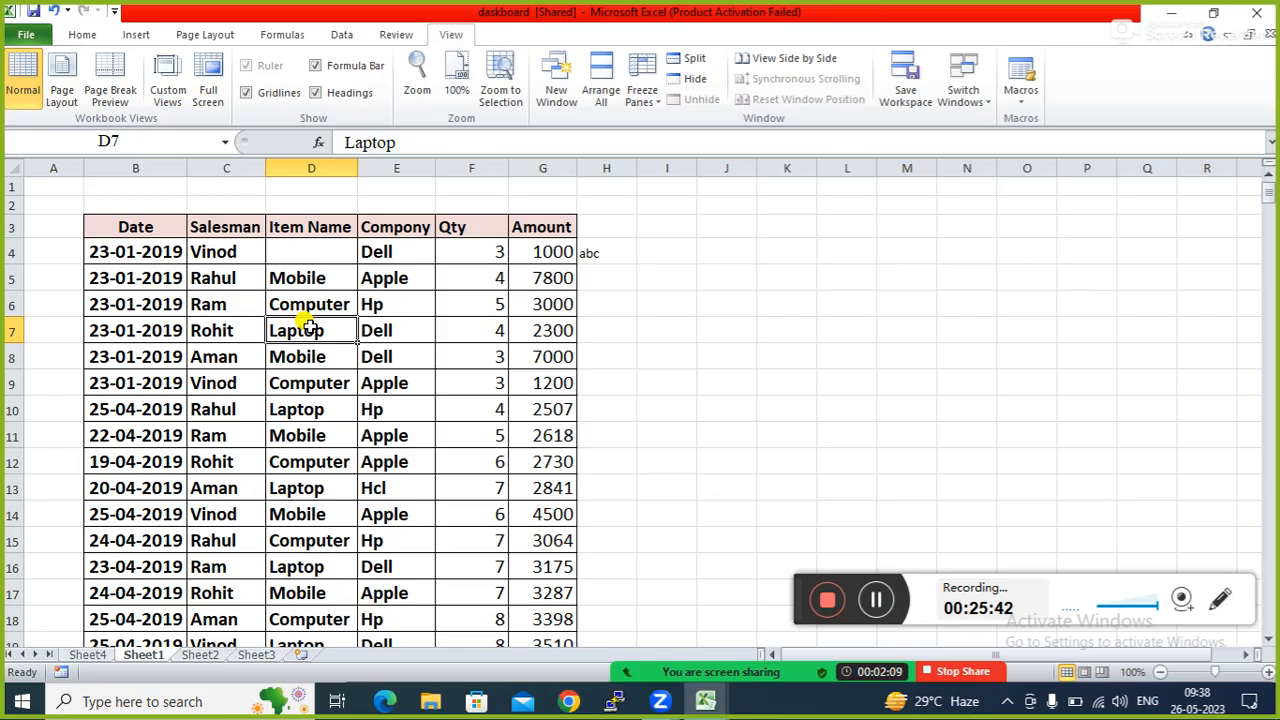
left_click(362, 424)
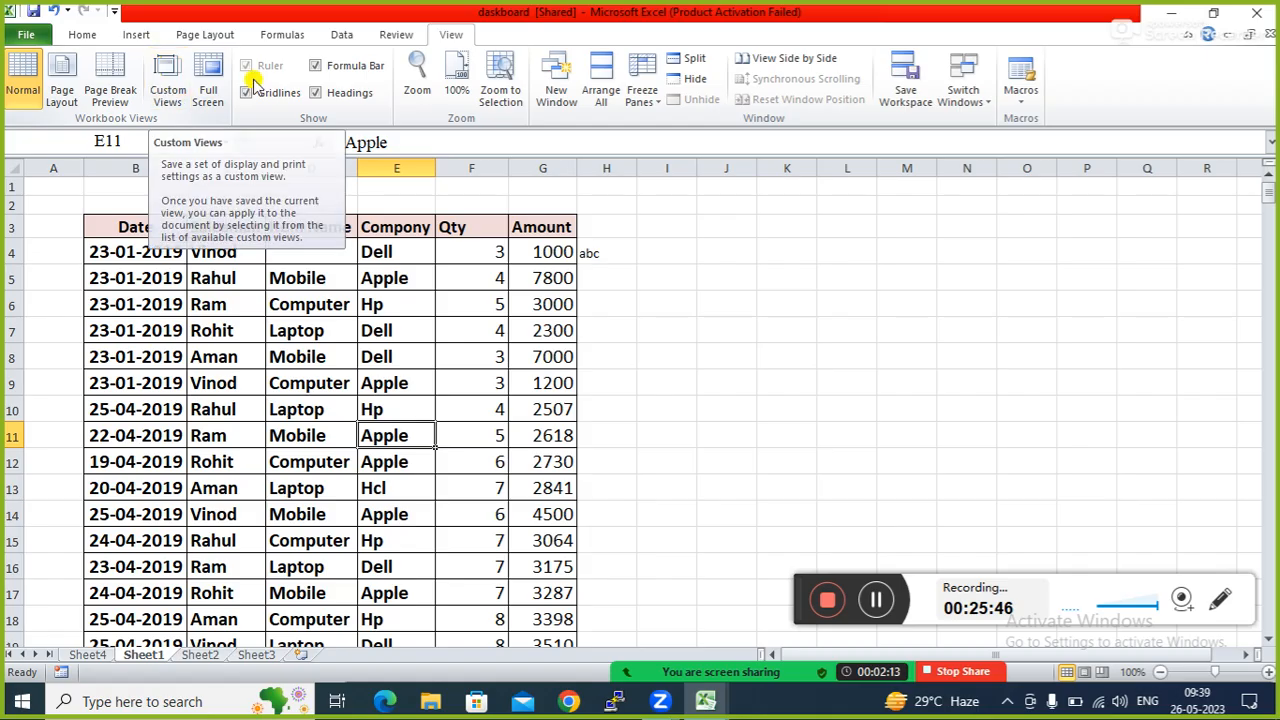
Select the headers and first rows B3:G7 and save them as custom view a.
left_click(420, 330)
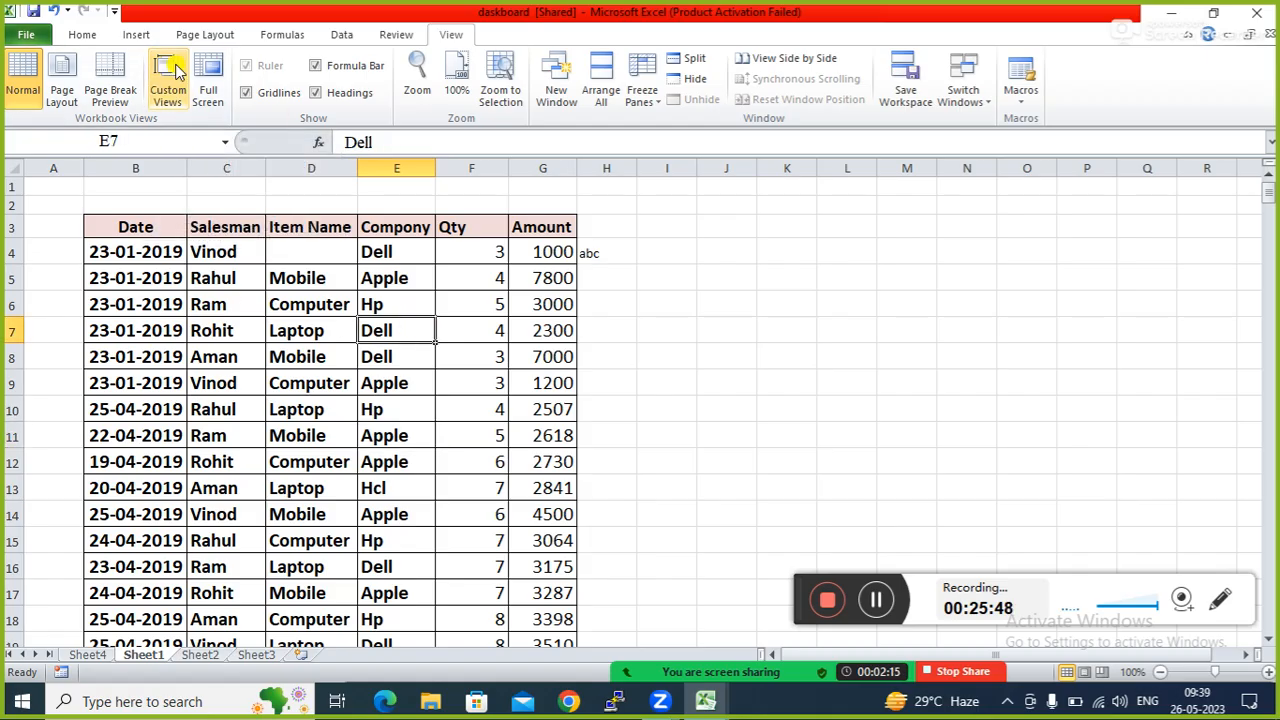
left_click(214, 224)
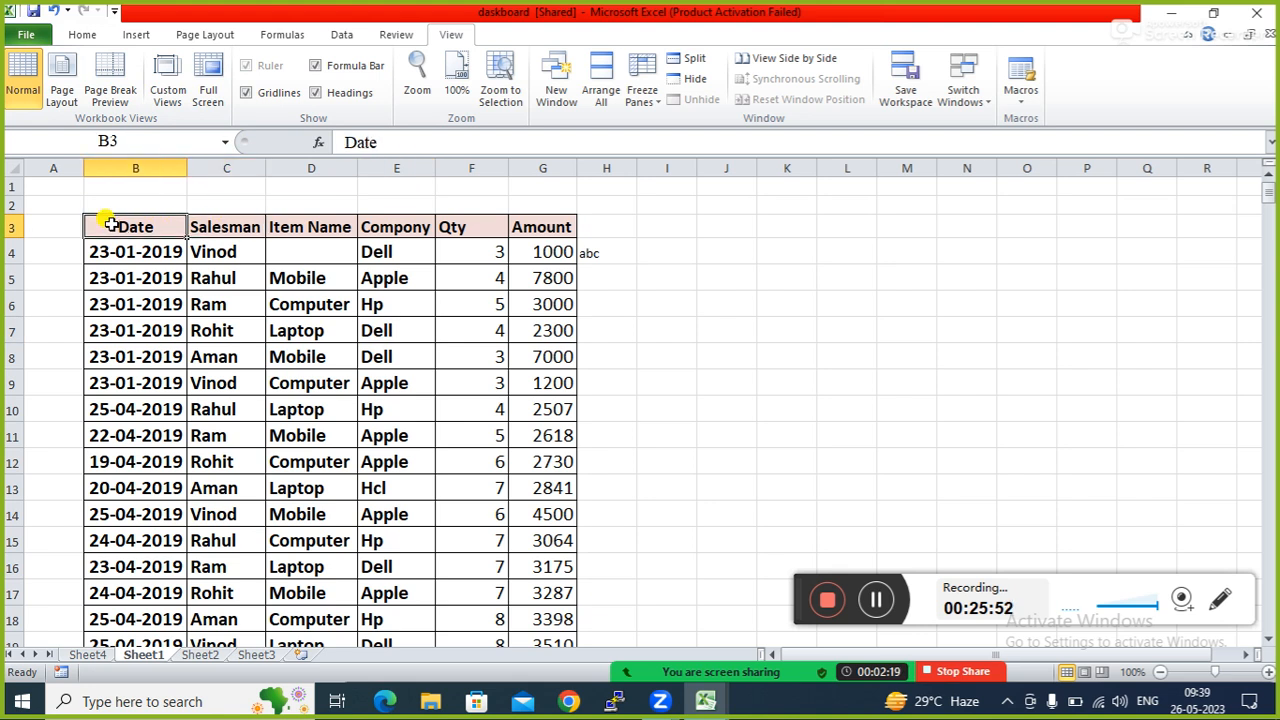
left_click_drag(113, 226, 530, 326)
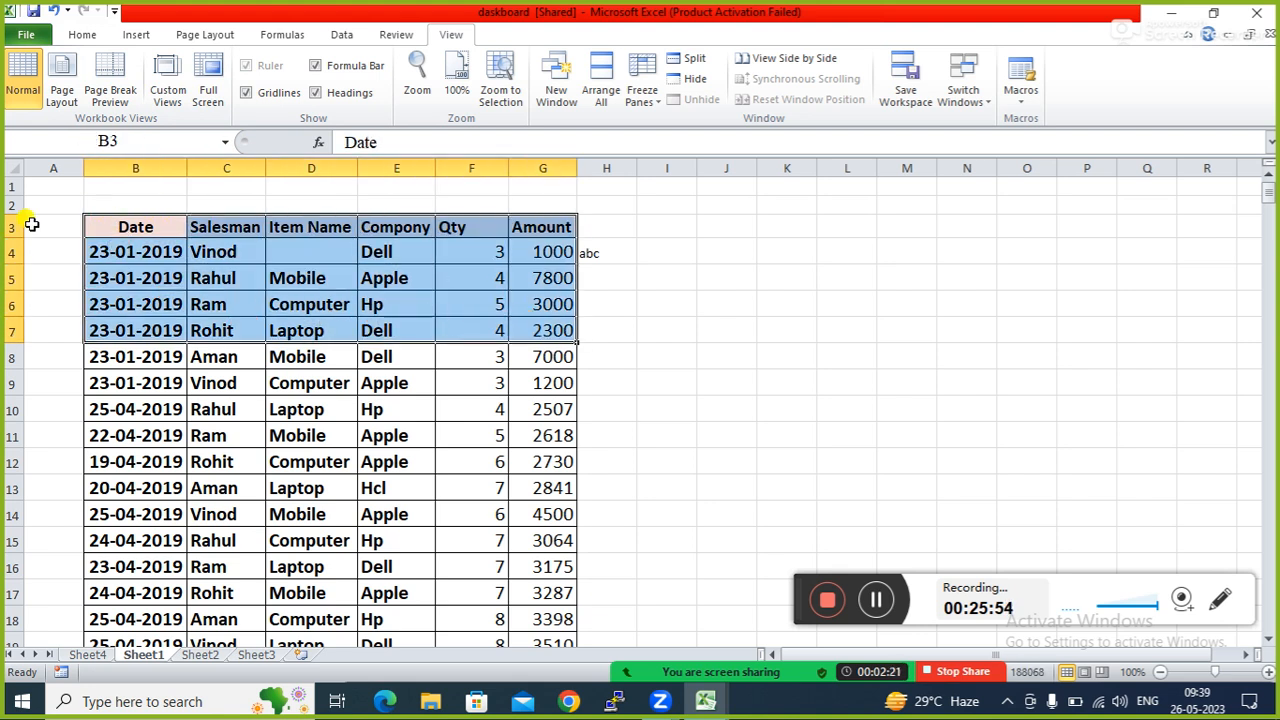
left_click(166, 76)
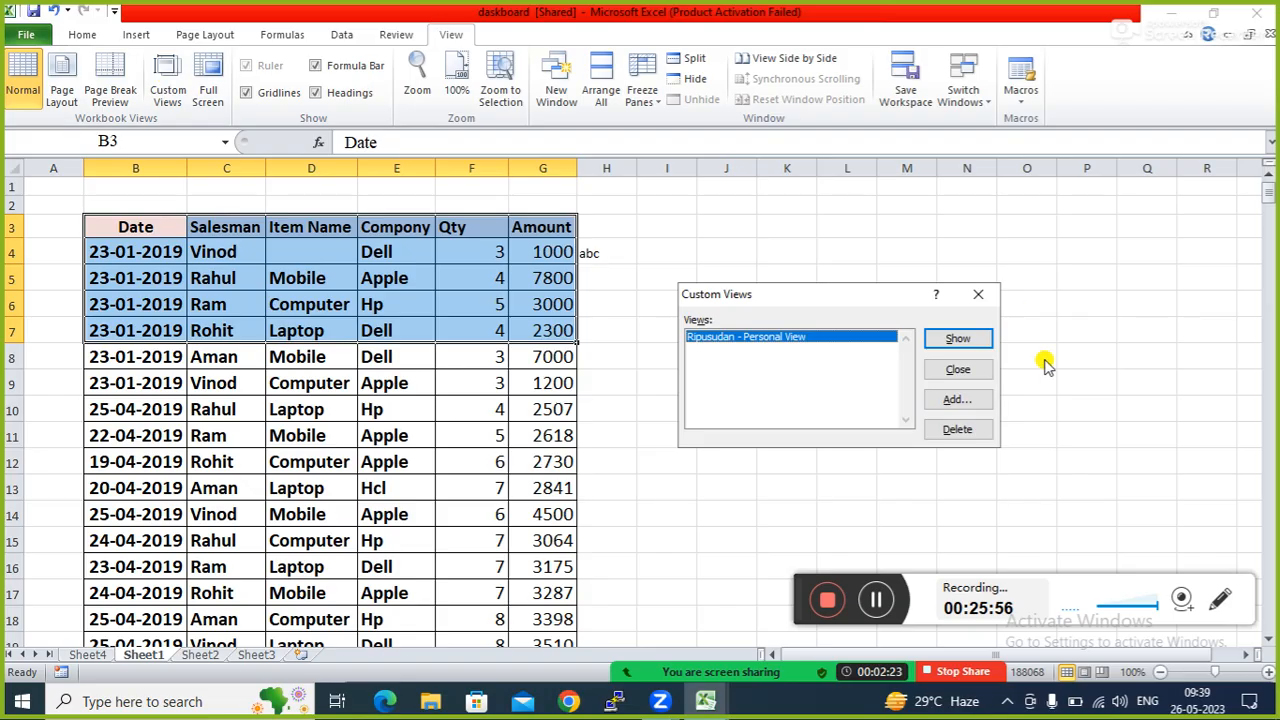
left_click(957, 400)
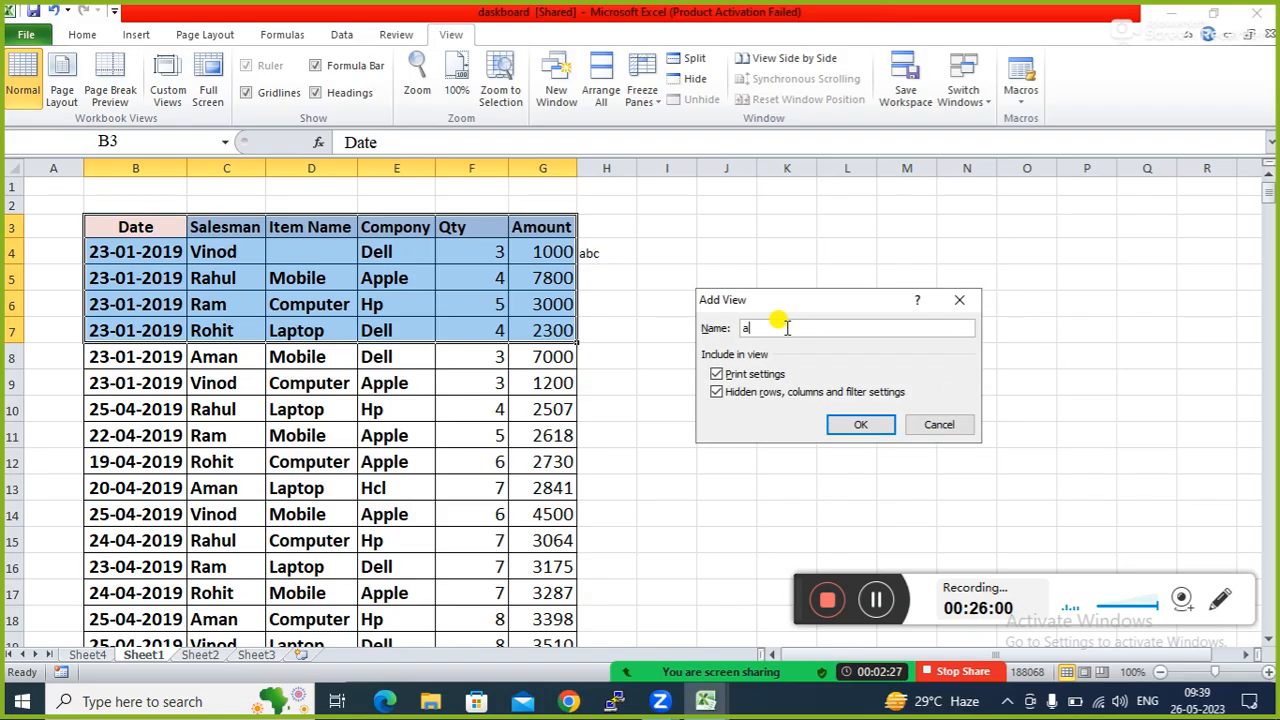
left_click(845, 423)
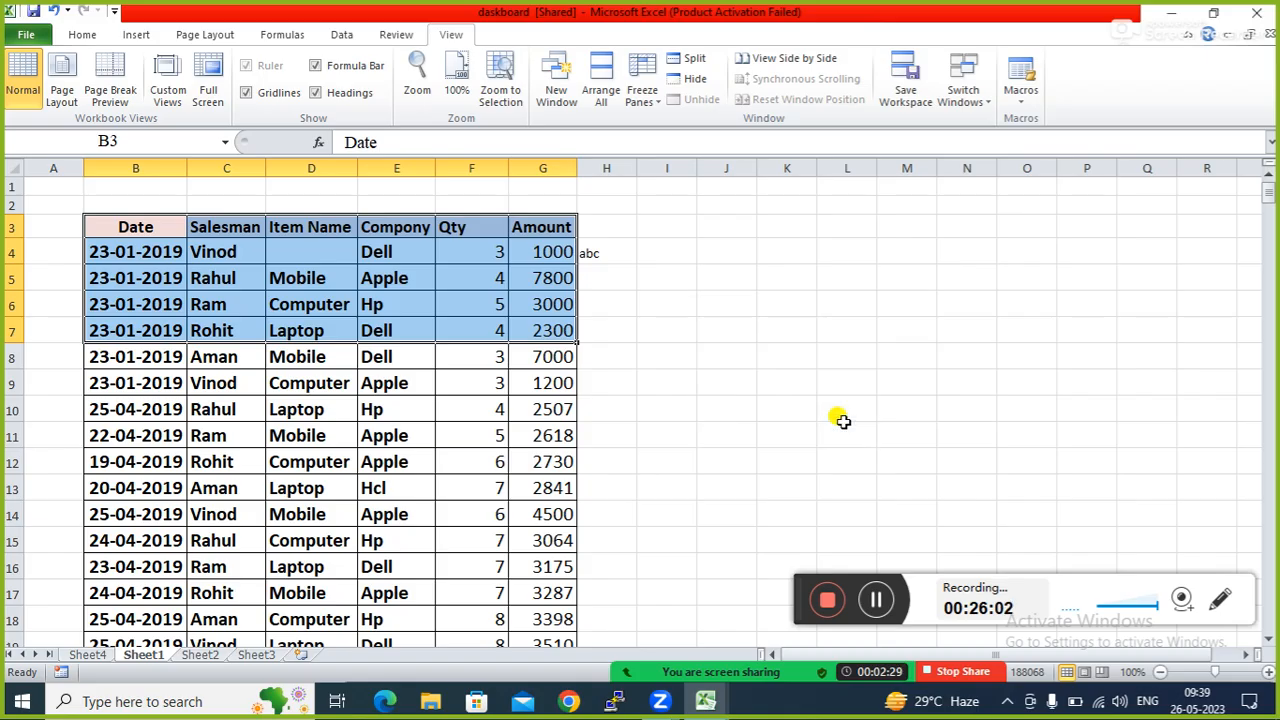
Select rows B14:G18 and save them as custom view b.
left_click_drag(104, 514, 560, 603)
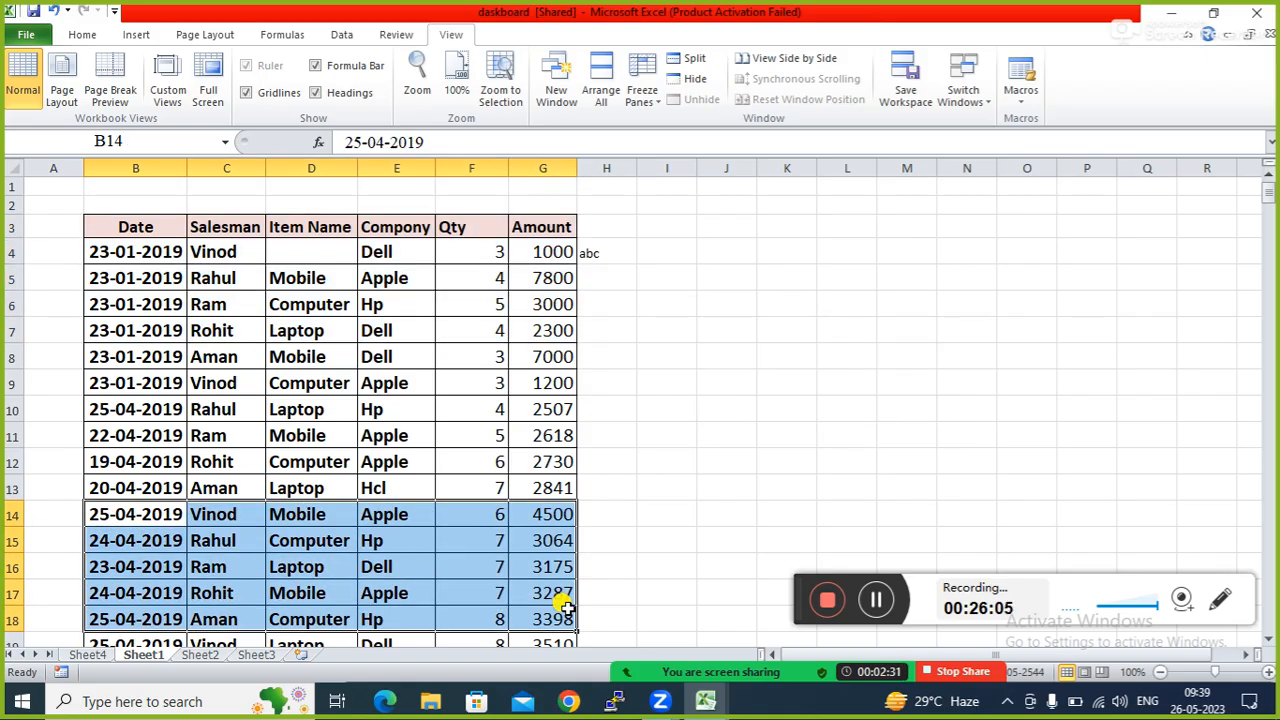
left_click(168, 82)
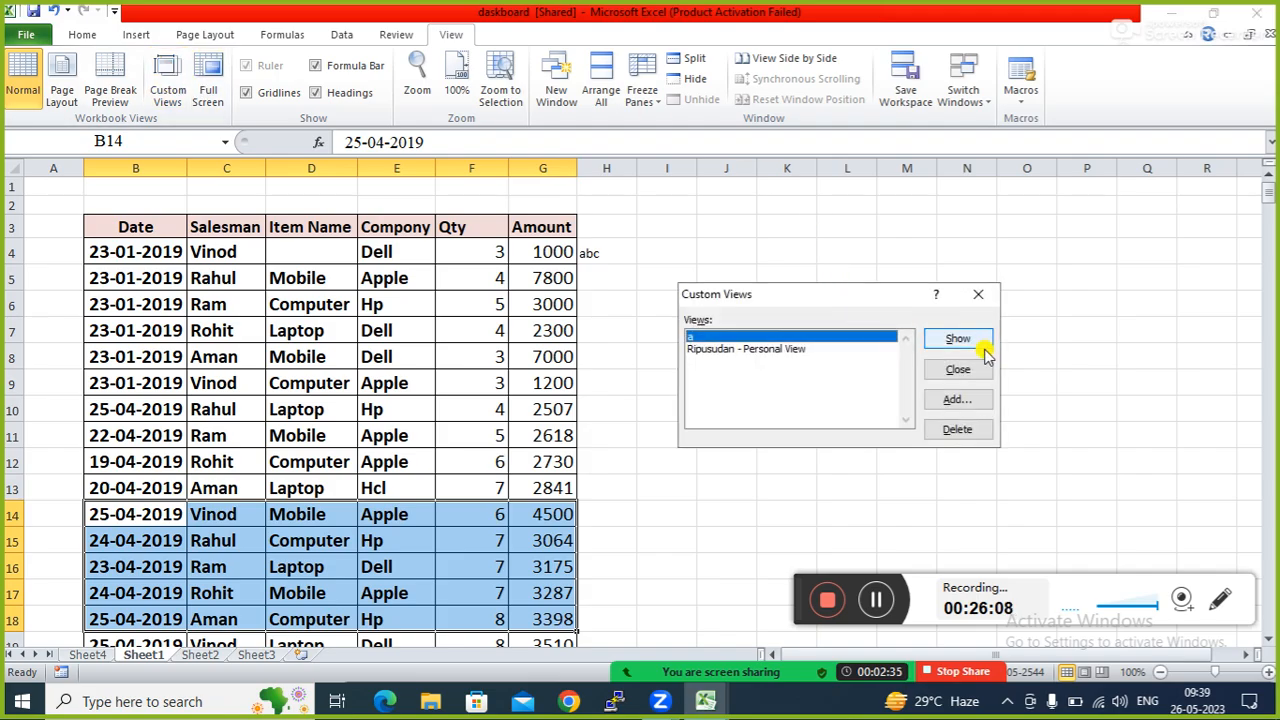
left_click(960, 401)
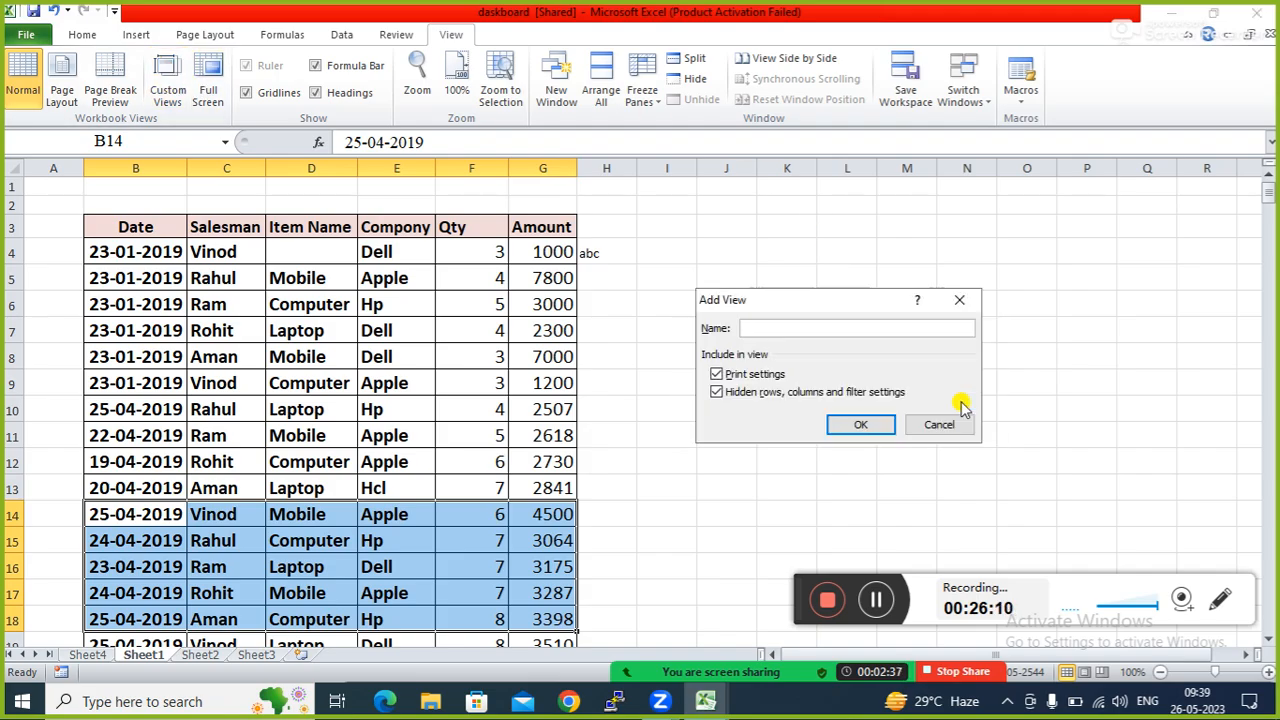
type("b")
left_click(850, 424)
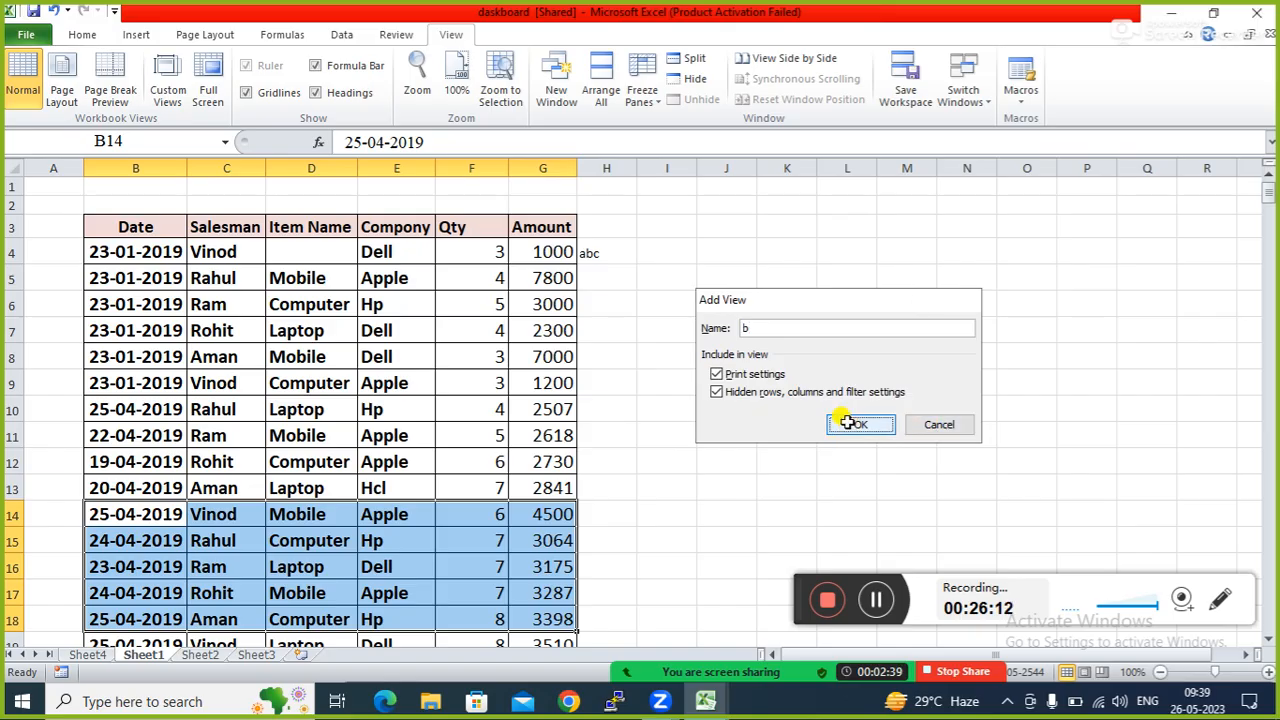
Select the empty block O3:R7, save it as custom view c, and clear the selection.
left_click_drag(1022, 224, 1184, 350)
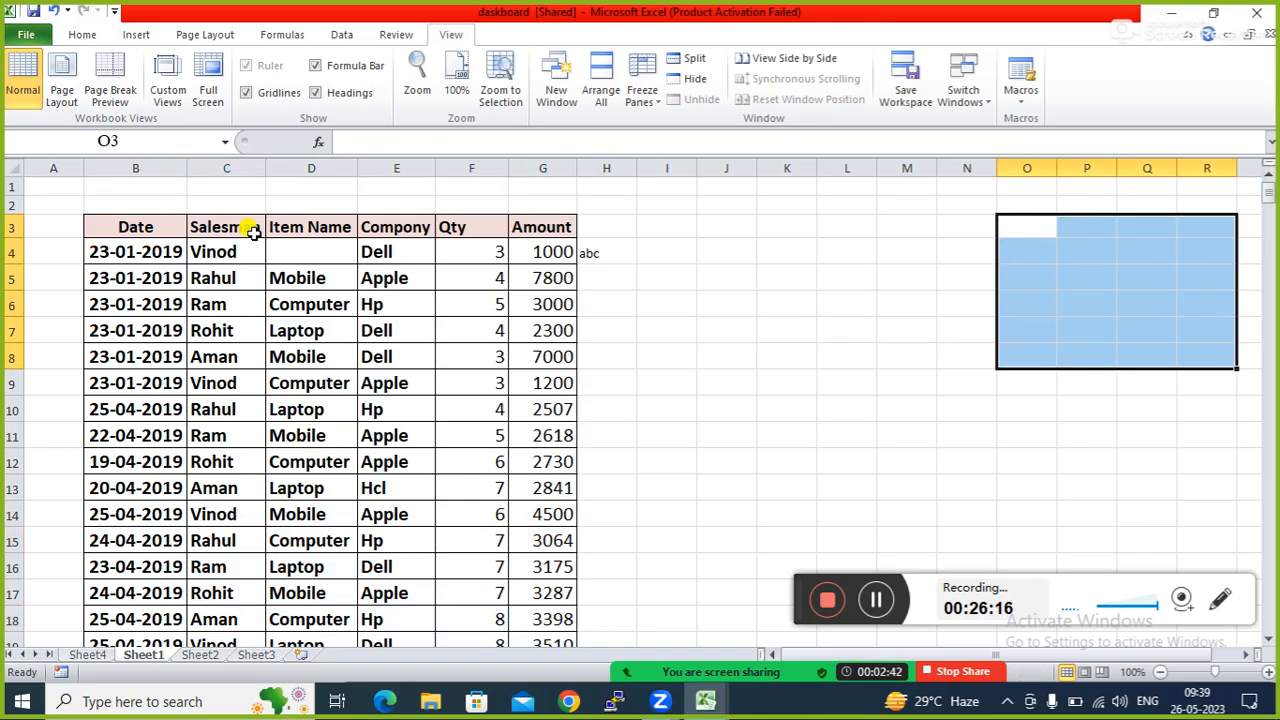
left_click(167, 82)
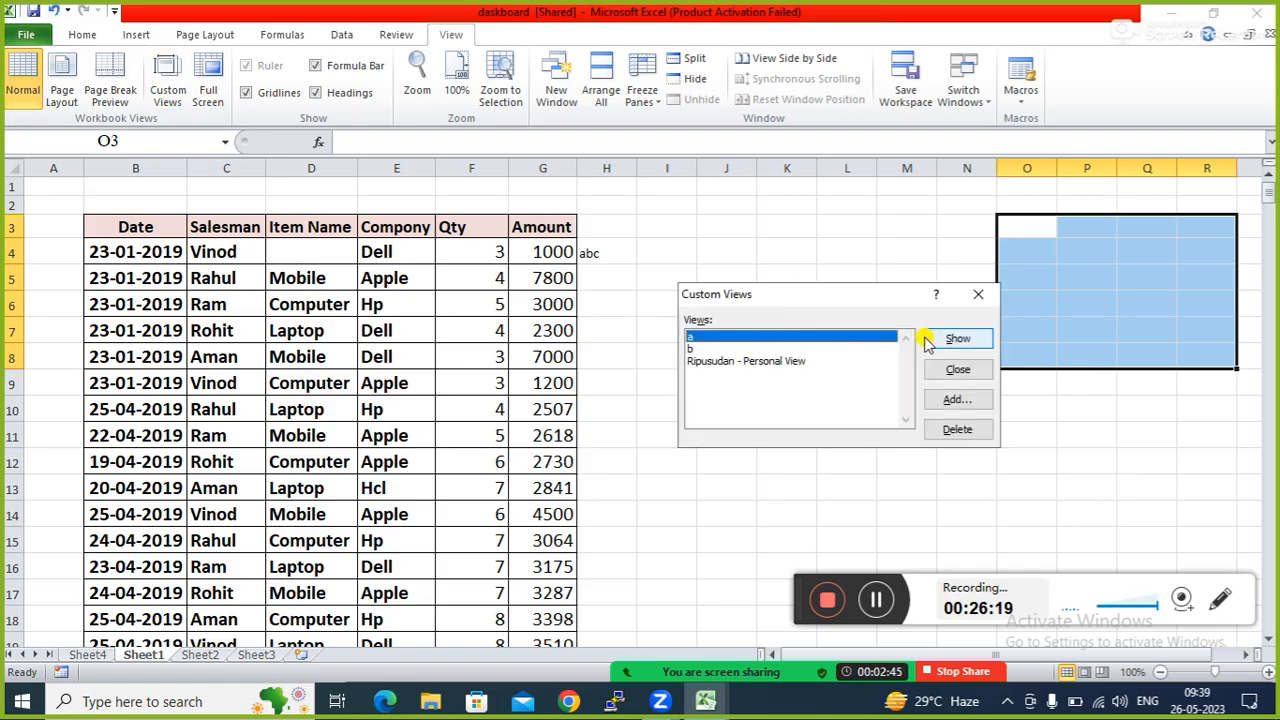
left_click(958, 399)
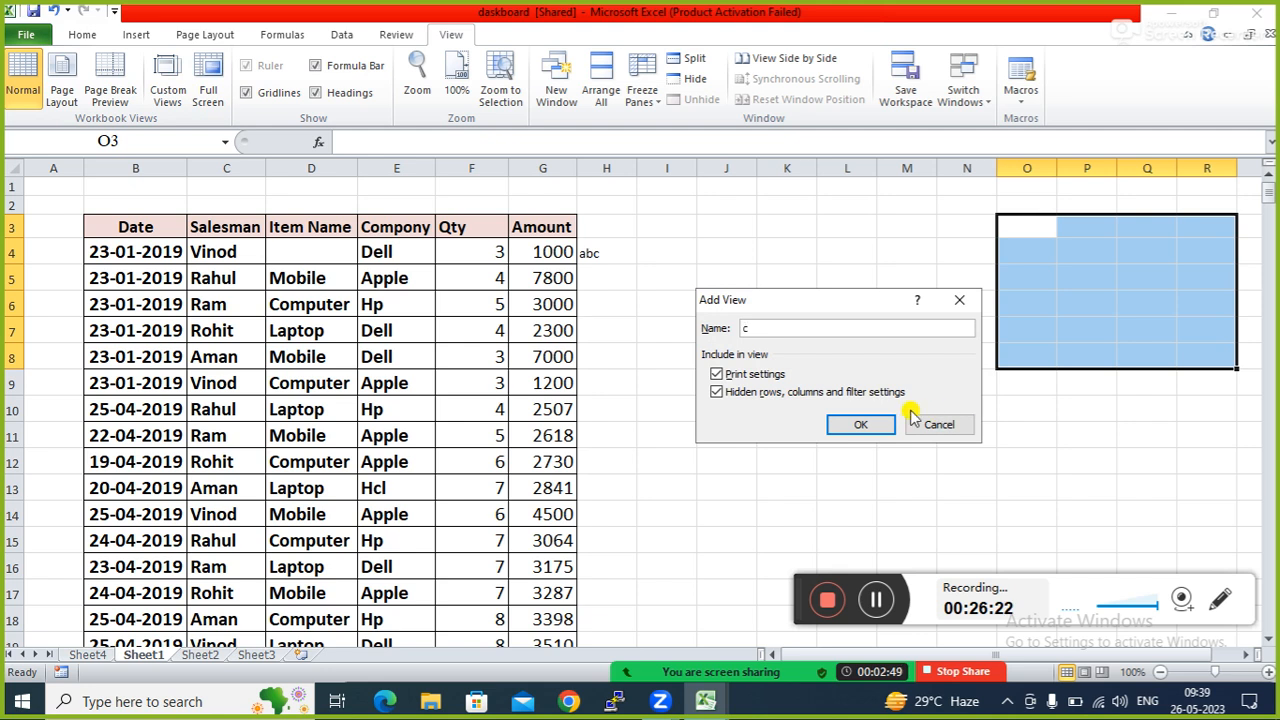
left_click(862, 424)
left_click(748, 365)
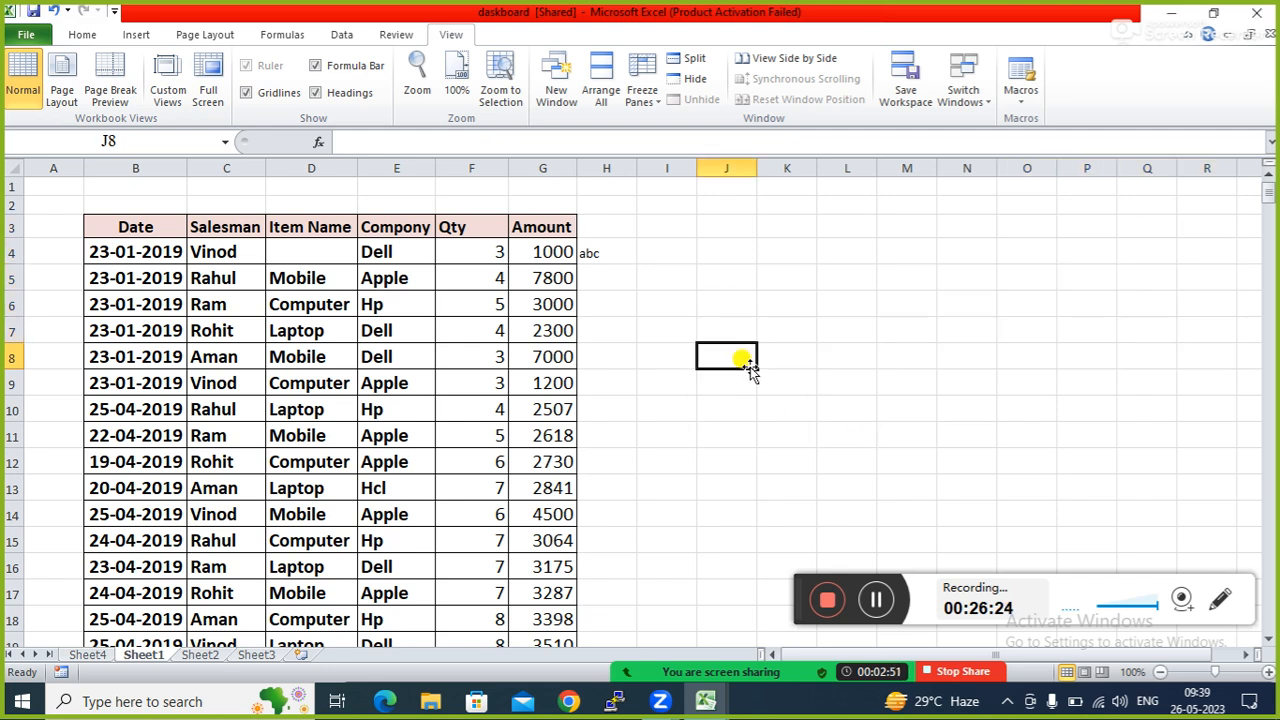
left_click(170, 90)
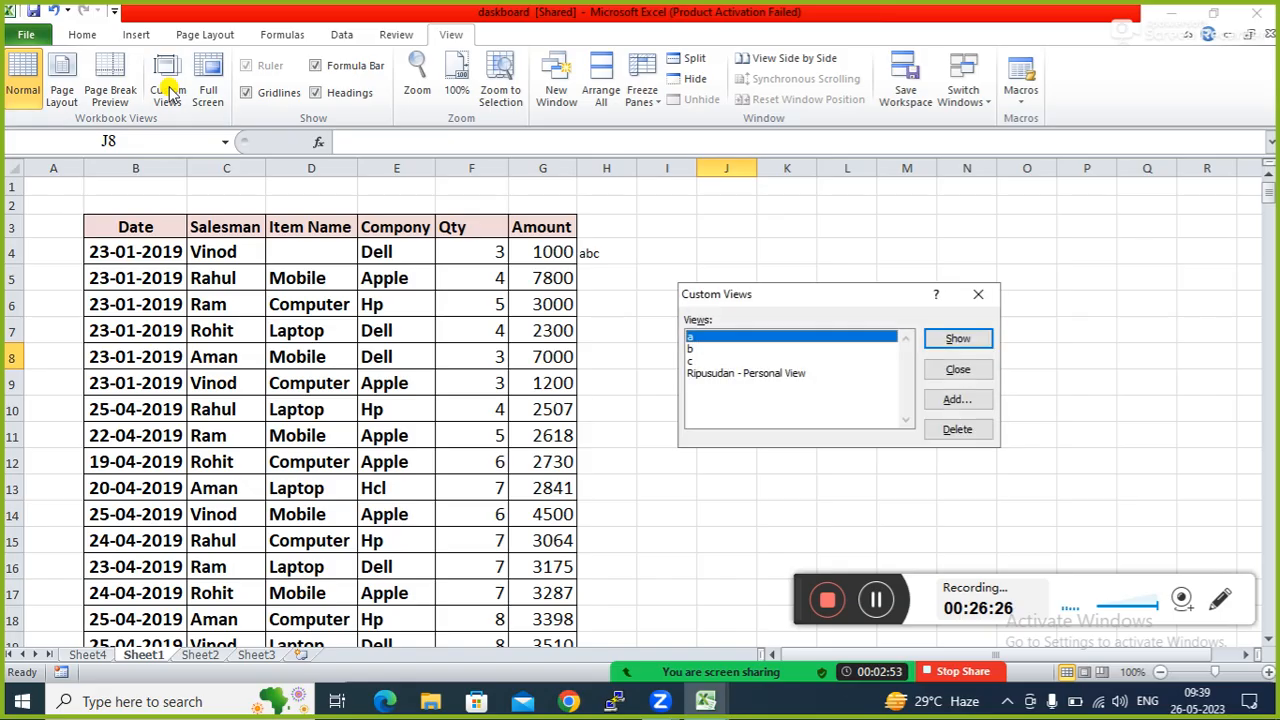
left_click(957, 340)
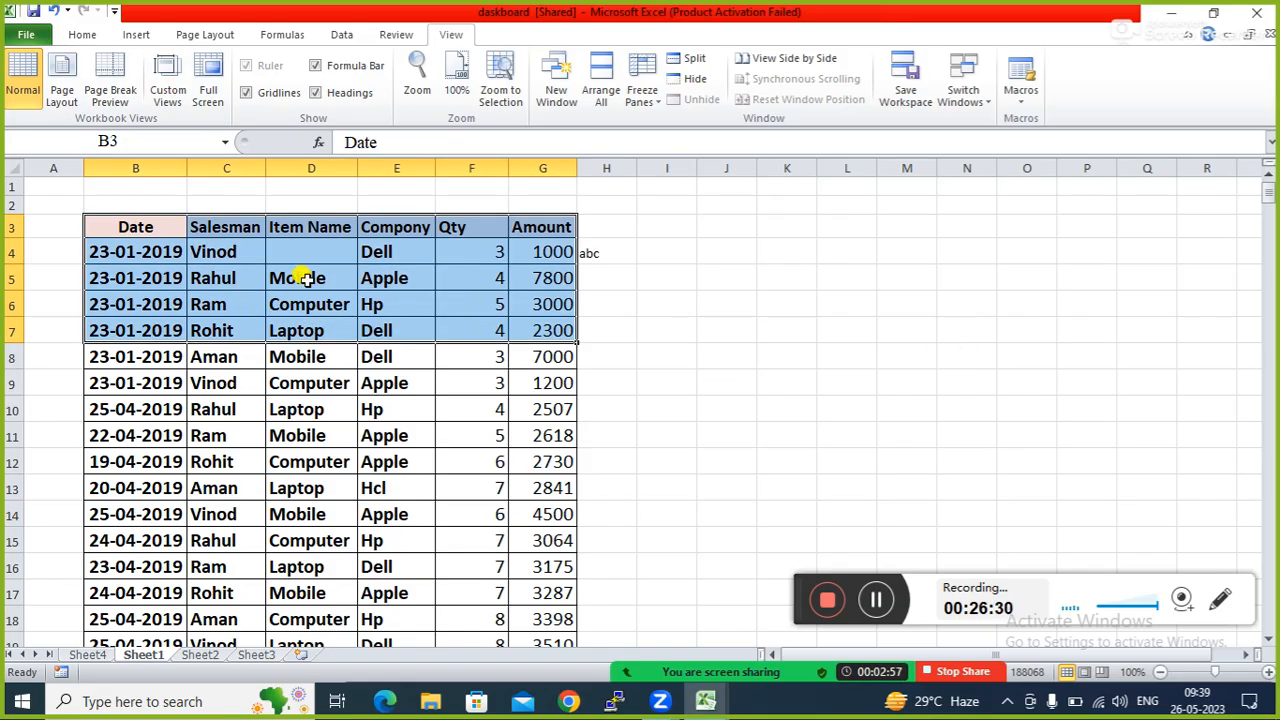
left_click(168, 92)
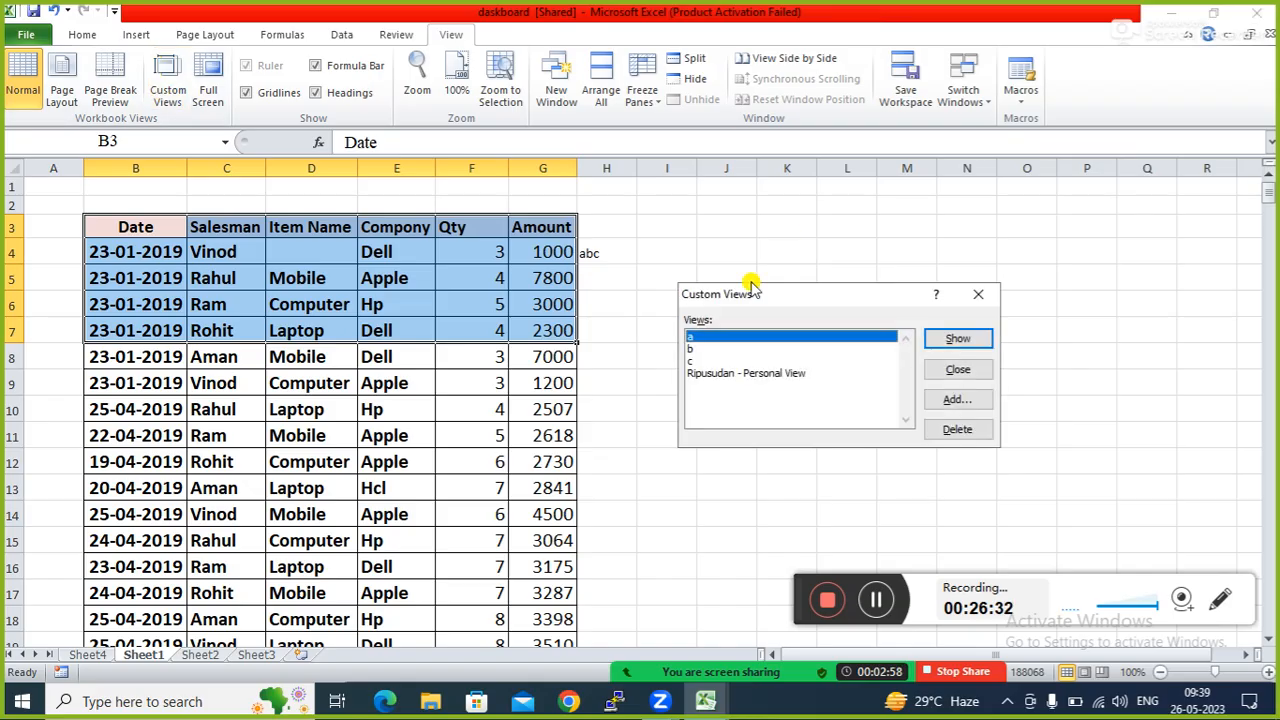
left_click(693, 361)
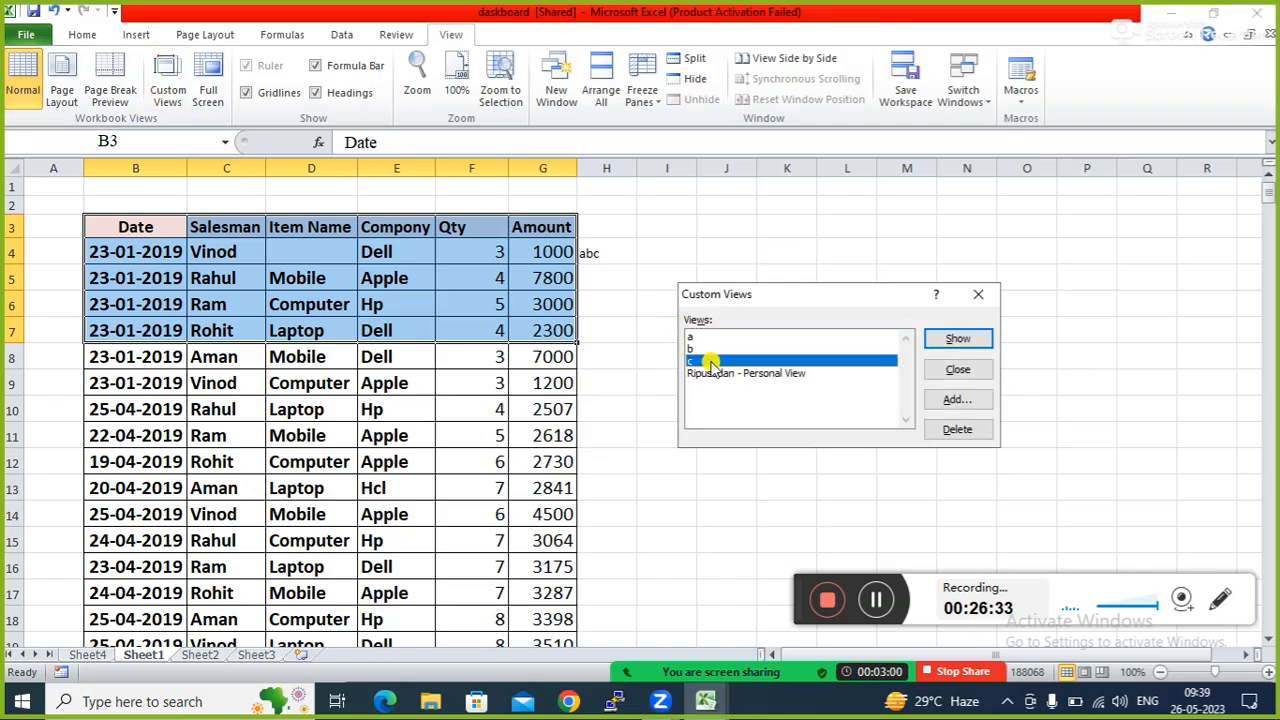
left_click(958, 340)
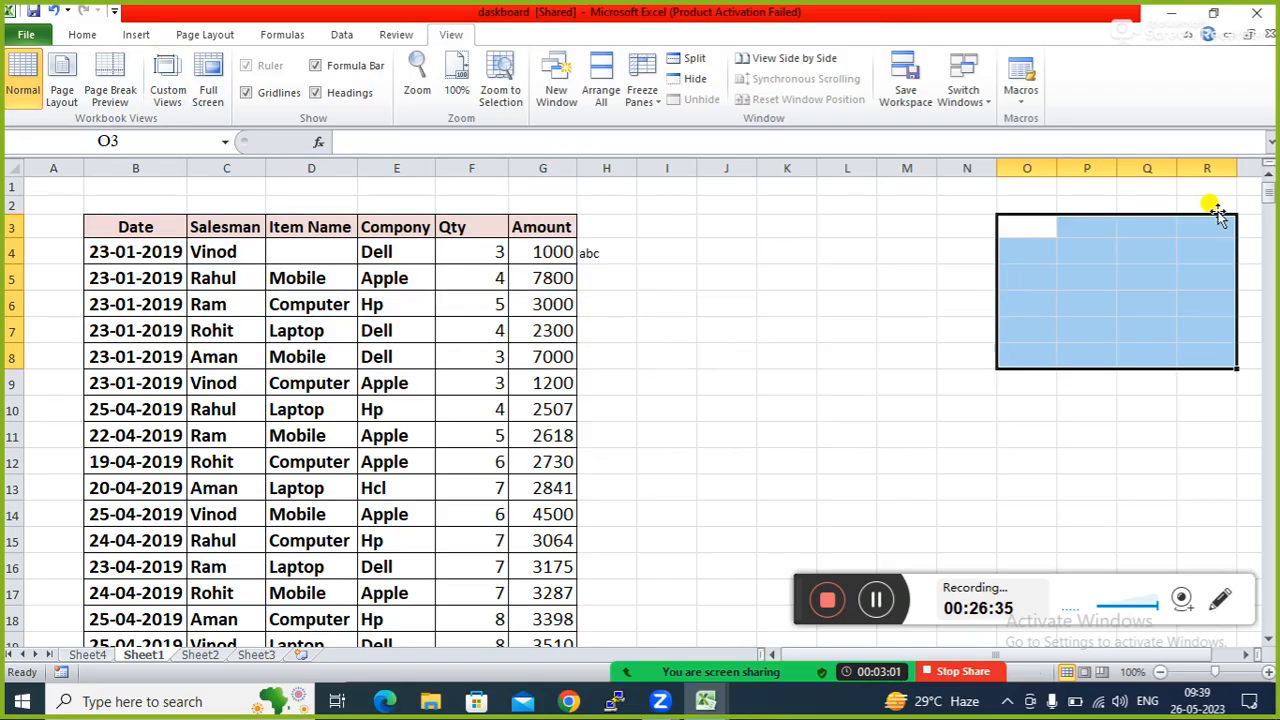
left_click(782, 353)
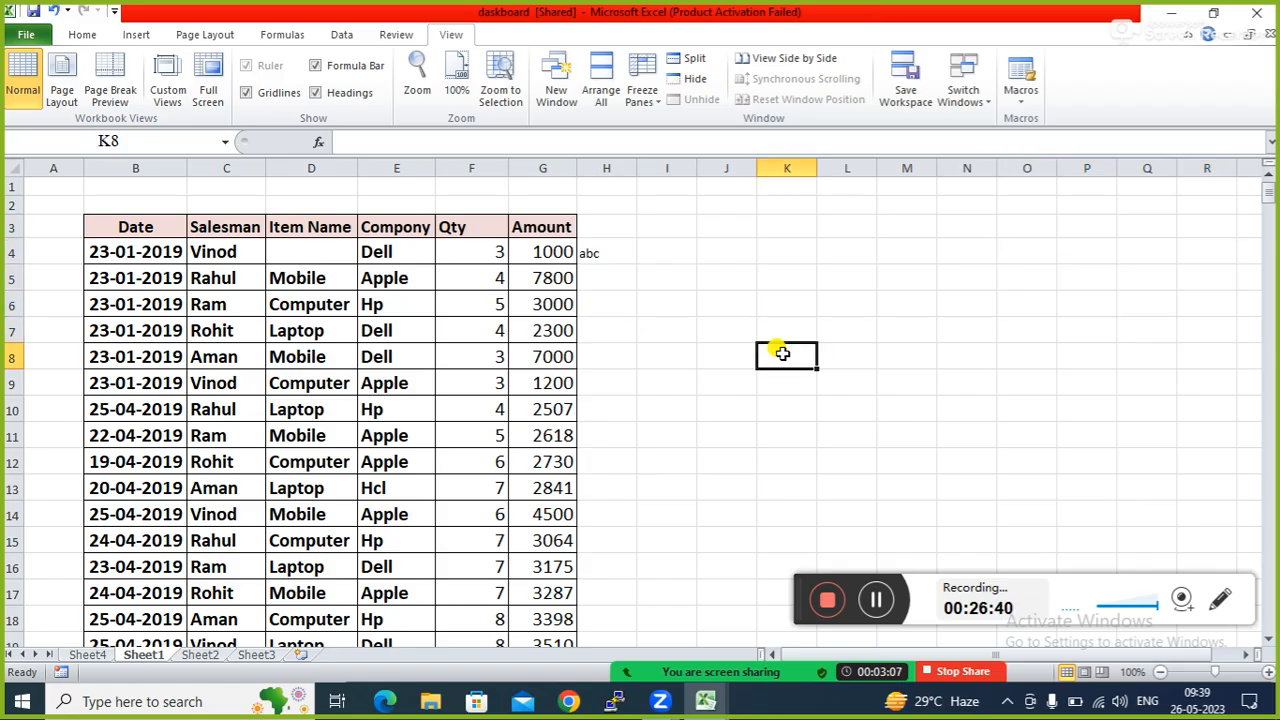
left_click(684, 400)
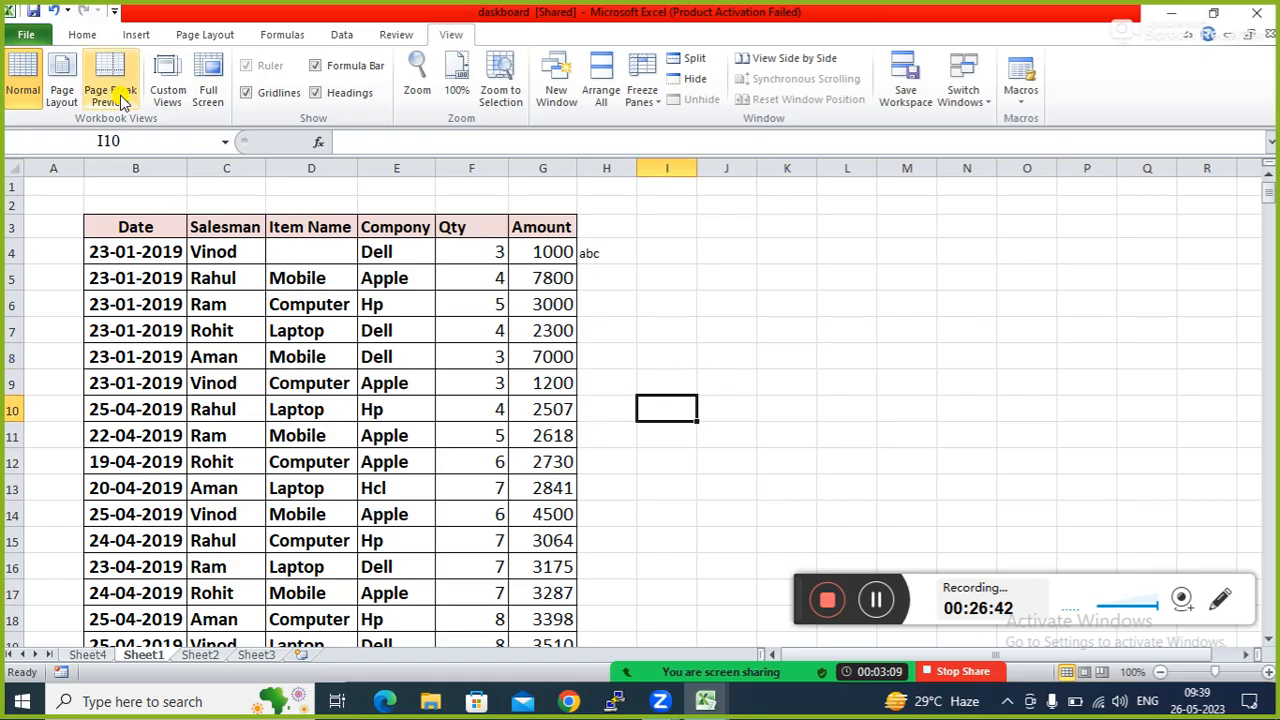
left_click(205, 95)
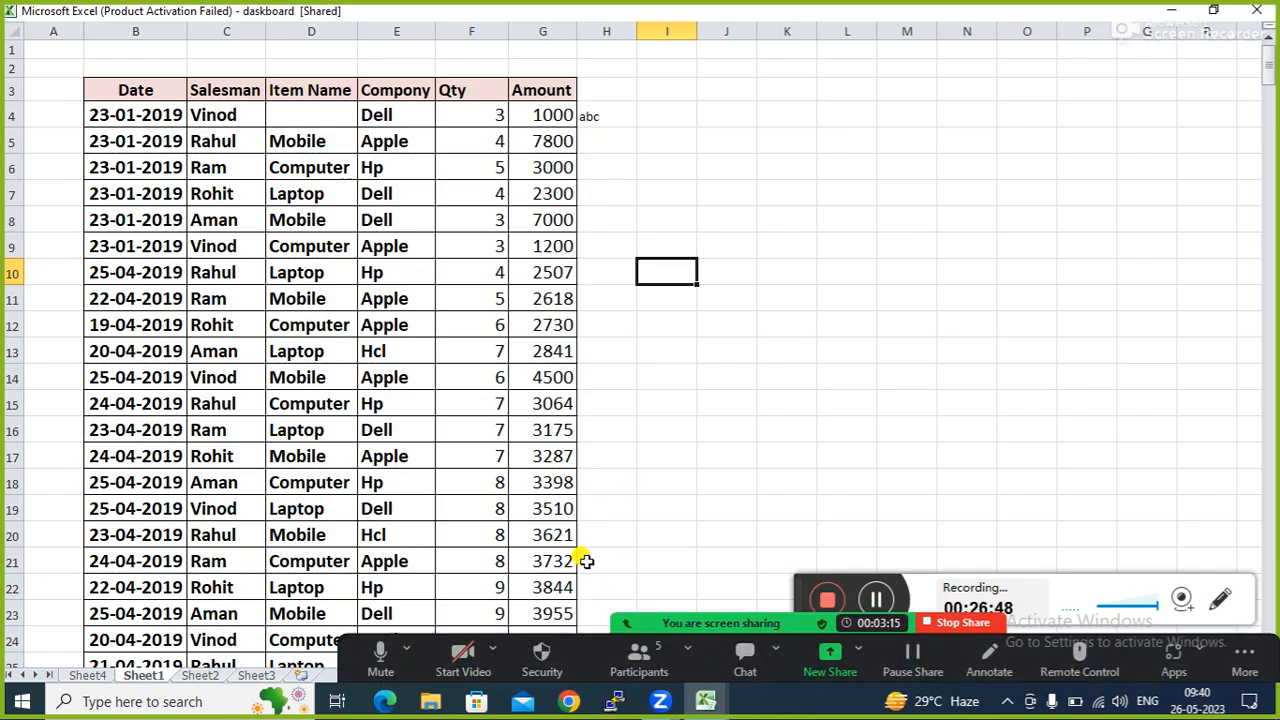
left_click(620, 662)
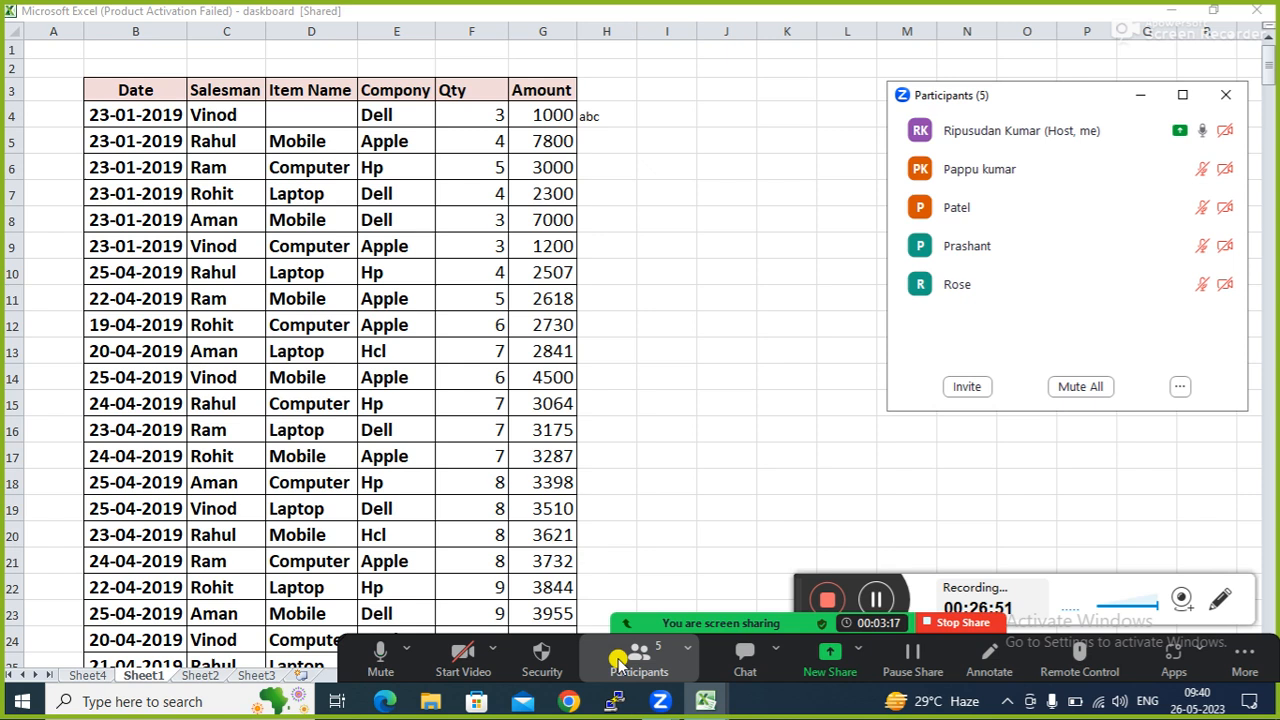
left_click(1138, 96)
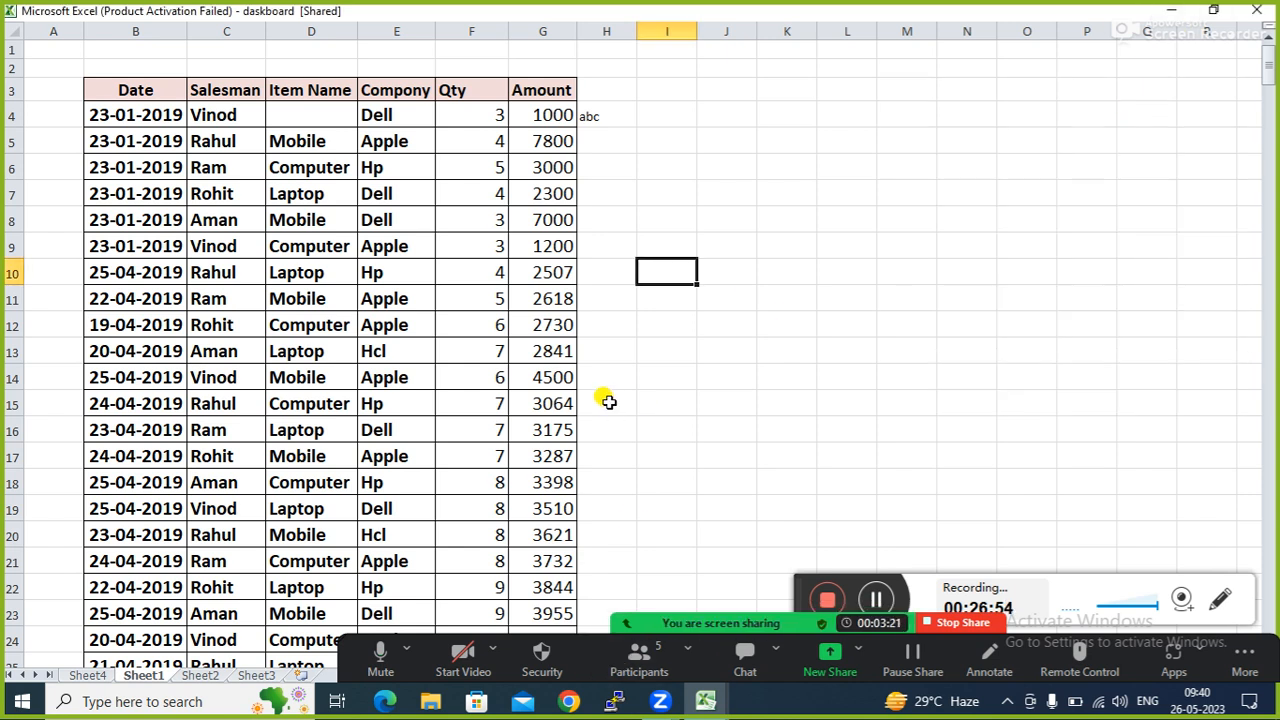
key("Escape")
left_click(398, 383)
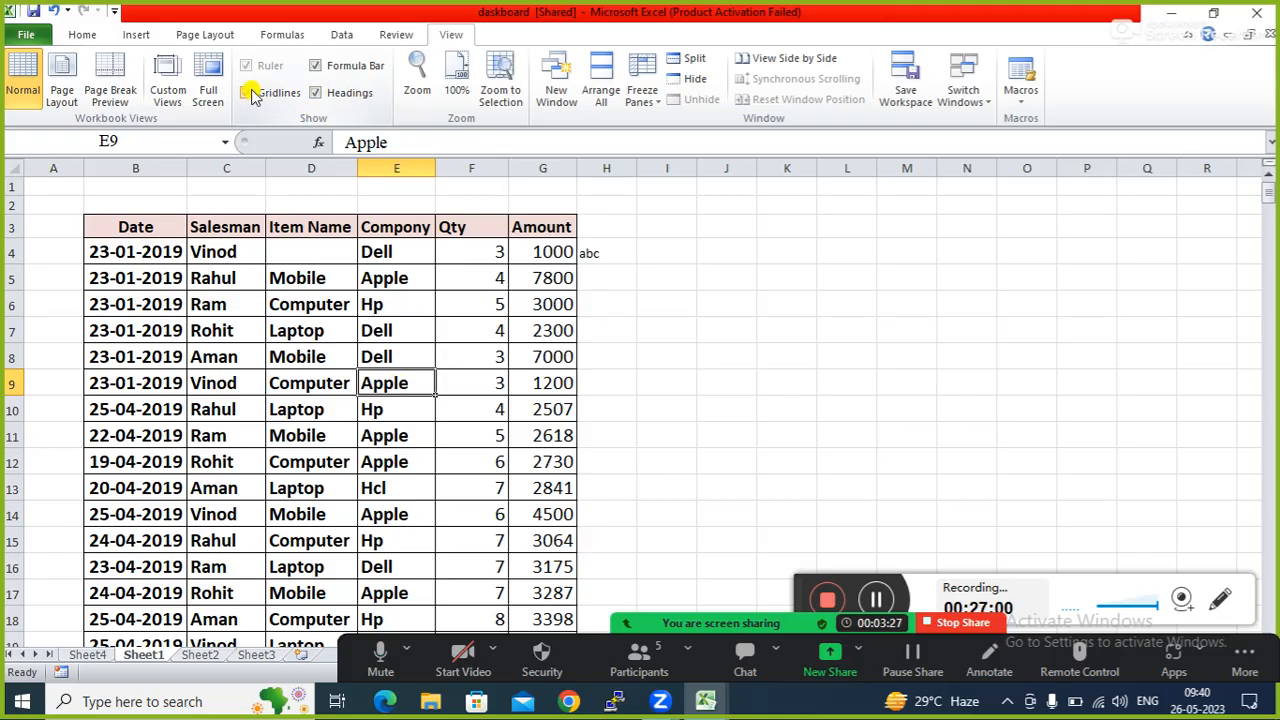
Select the empty range K5:Q12, turn off gridlines, then click around cells L7, M10 and L6.
left_click(786, 350)
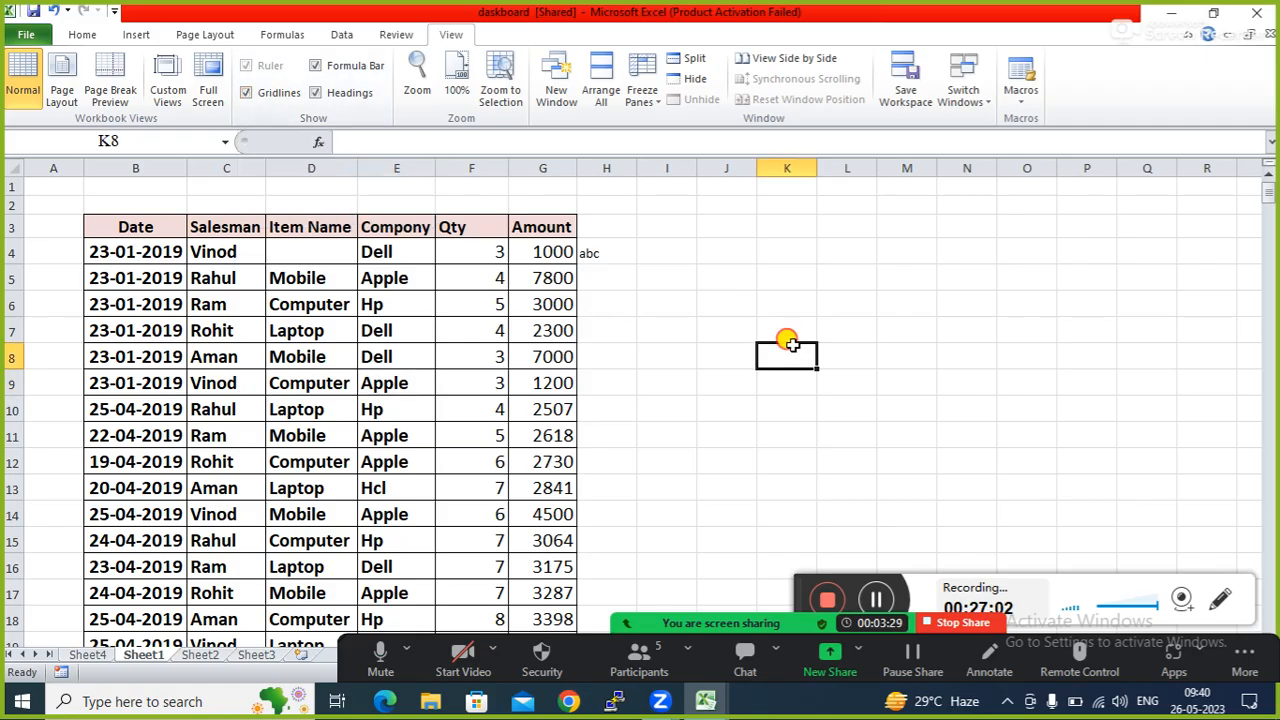
left_click(769, 267)
left_click_drag(769, 267, 1136, 460)
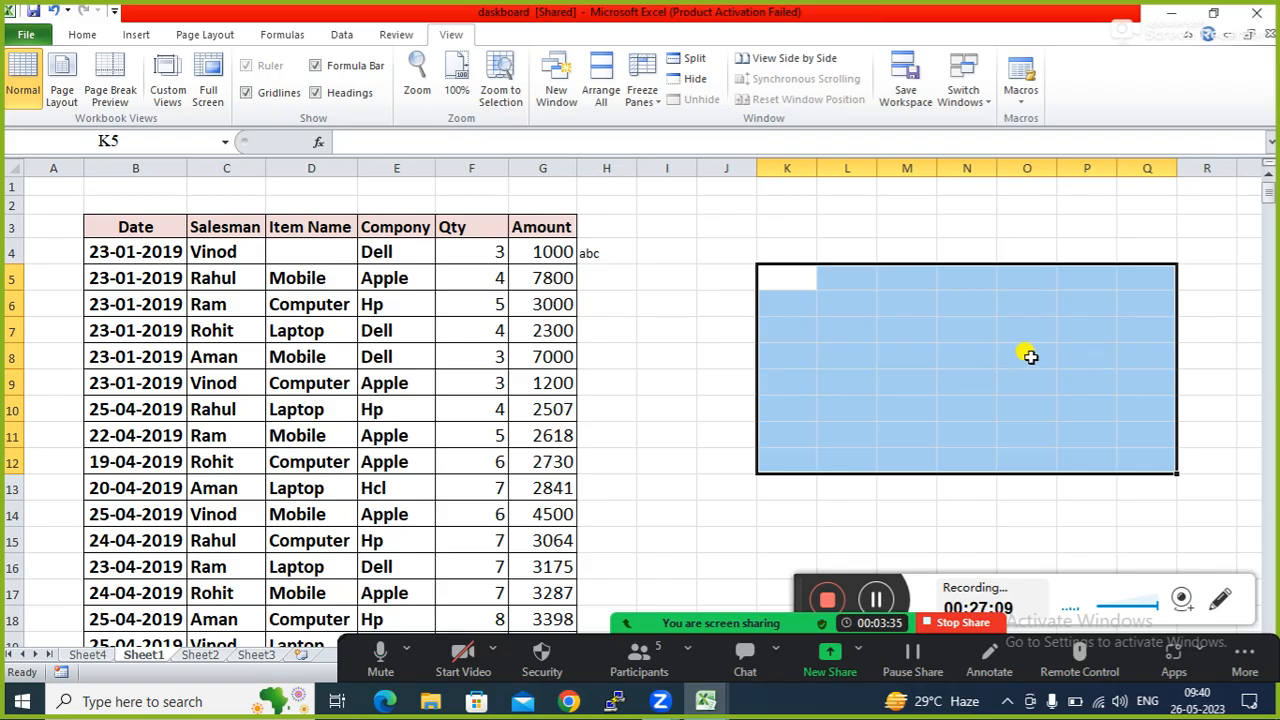
left_click(247, 92)
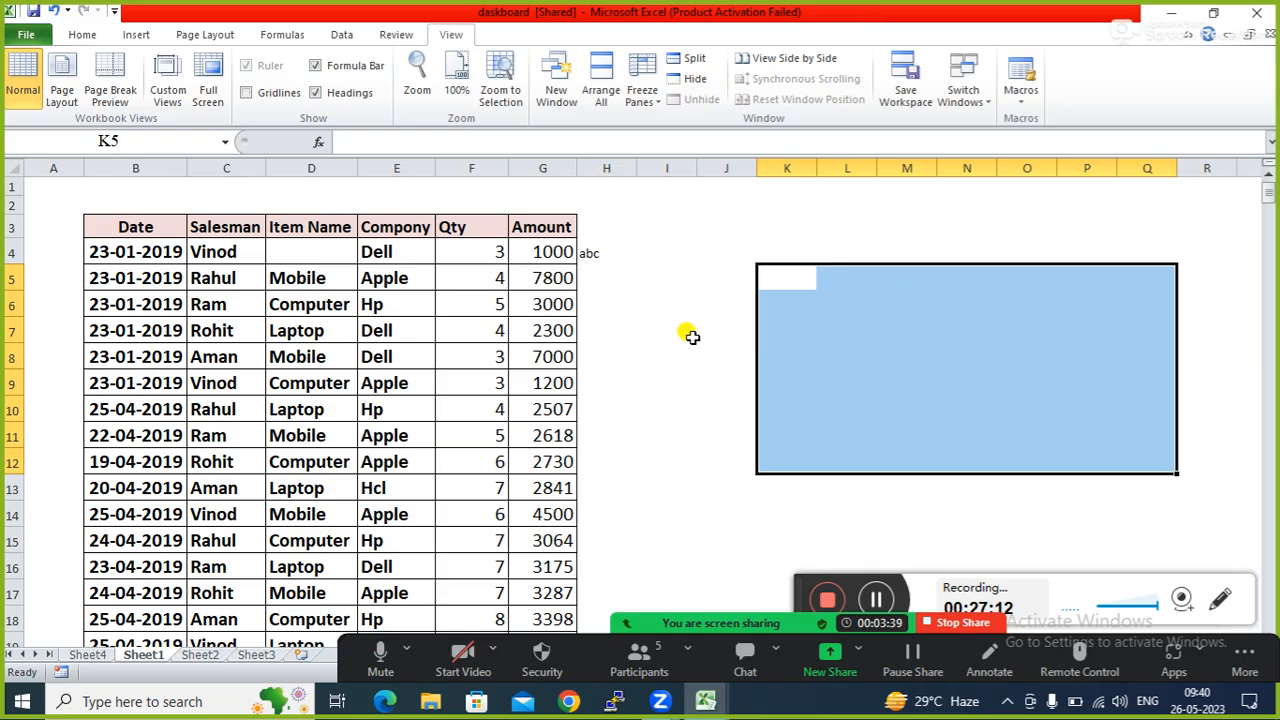
left_click(950, 358)
left_click(869, 330)
left_click(925, 400)
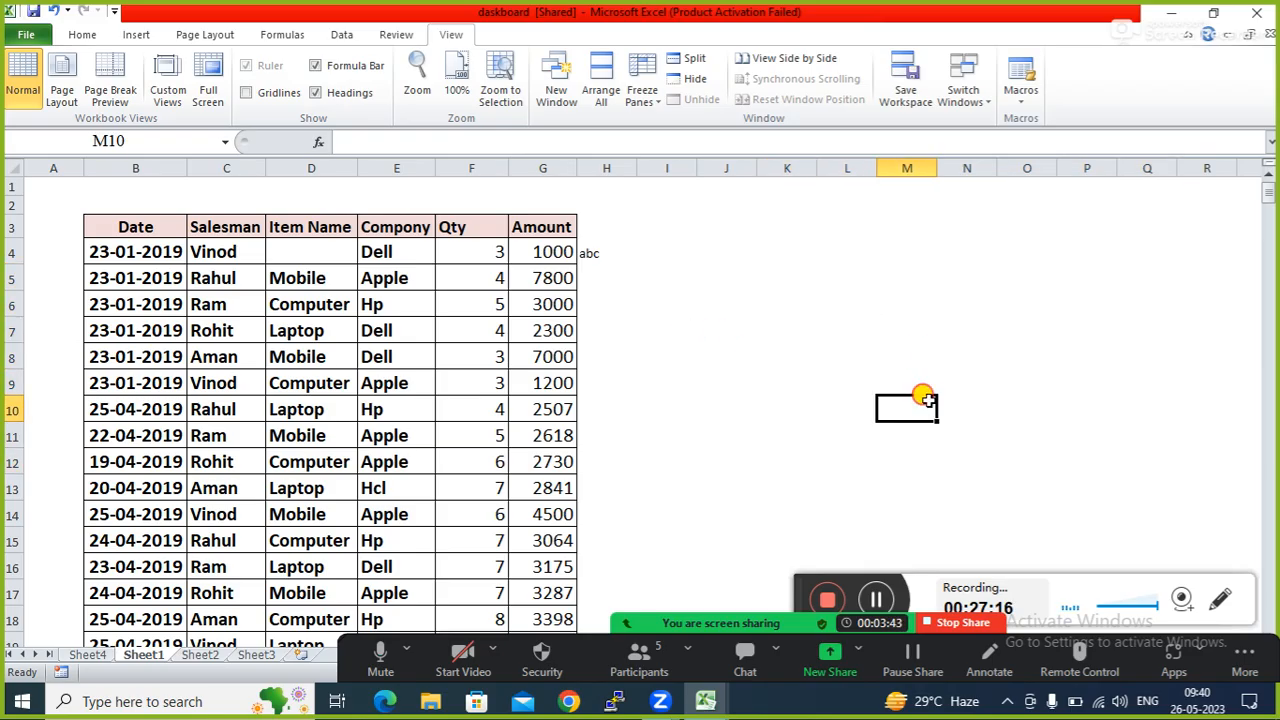
left_click(868, 296)
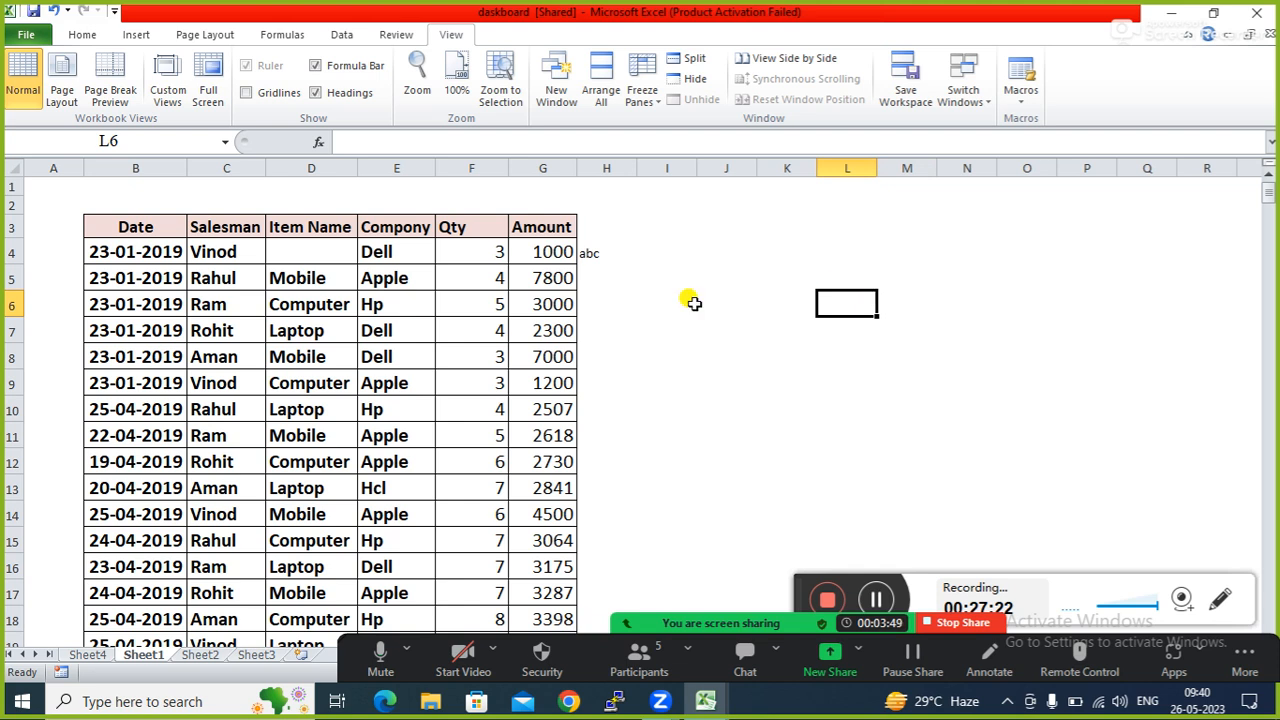
Turn off the row and column headings, and hide then restore the formula bar.
left_click(313, 93)
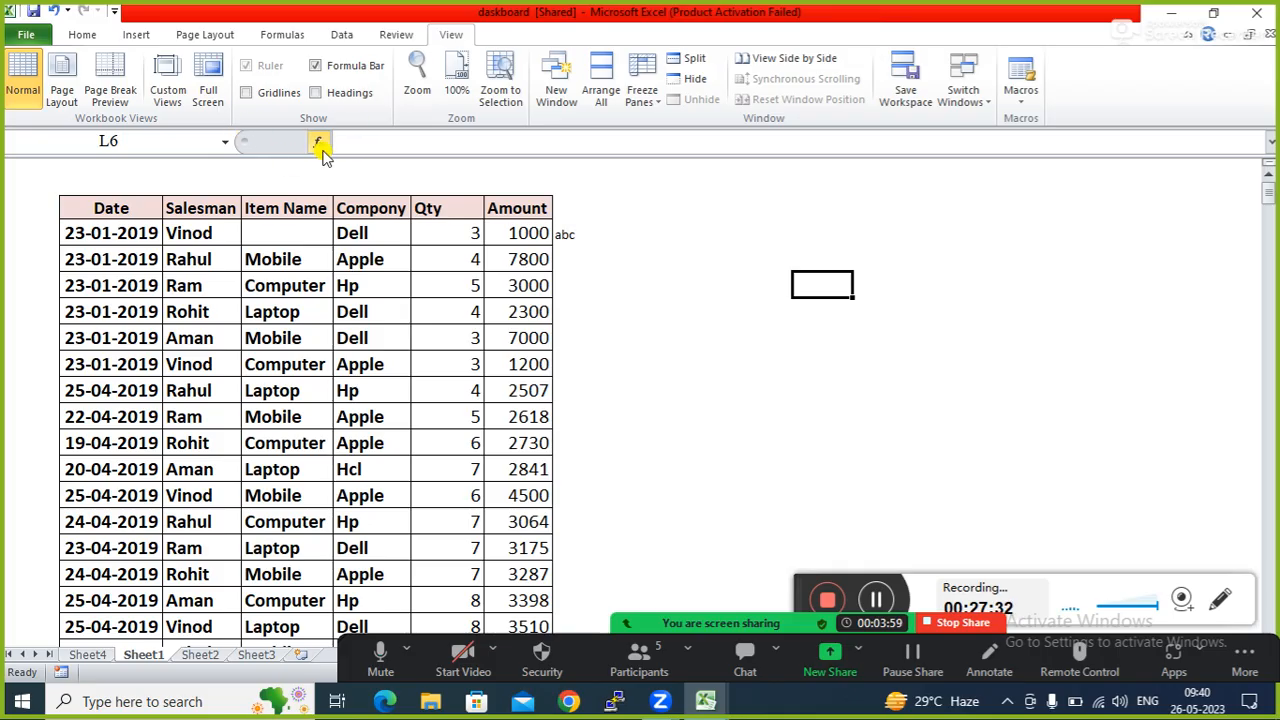
left_click(316, 66)
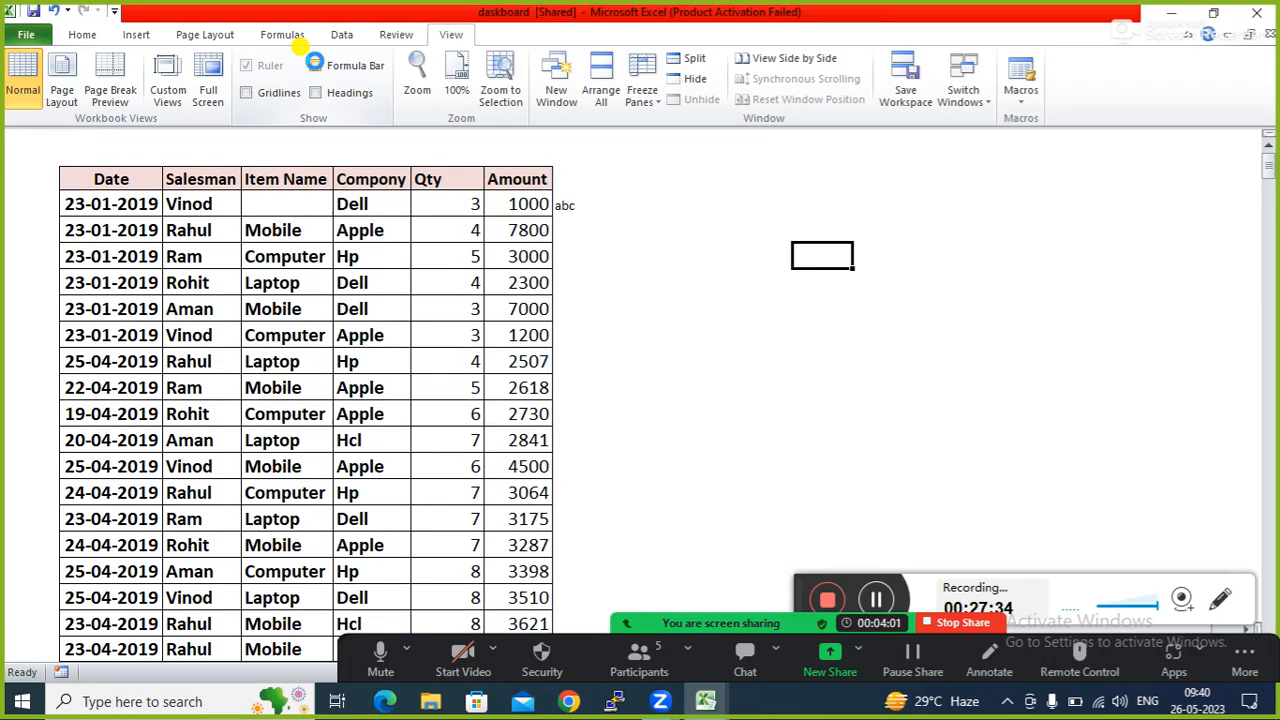
left_click(676, 431)
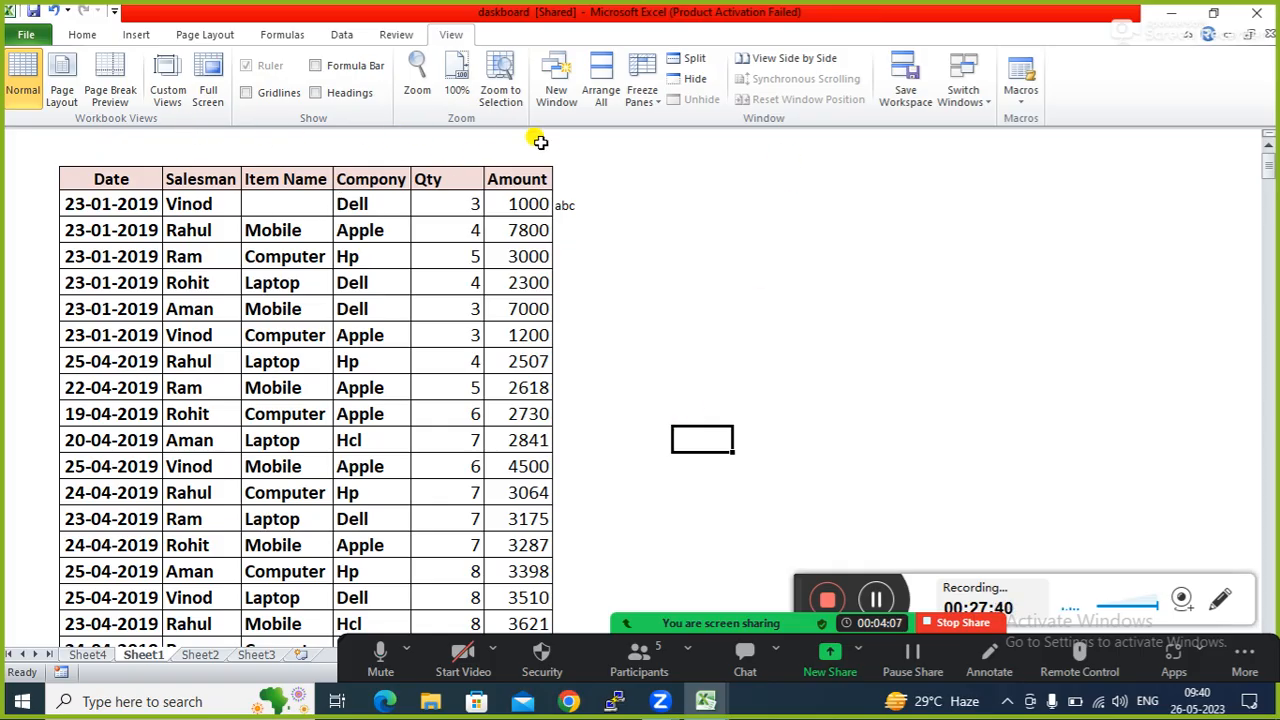
left_click(317, 66)
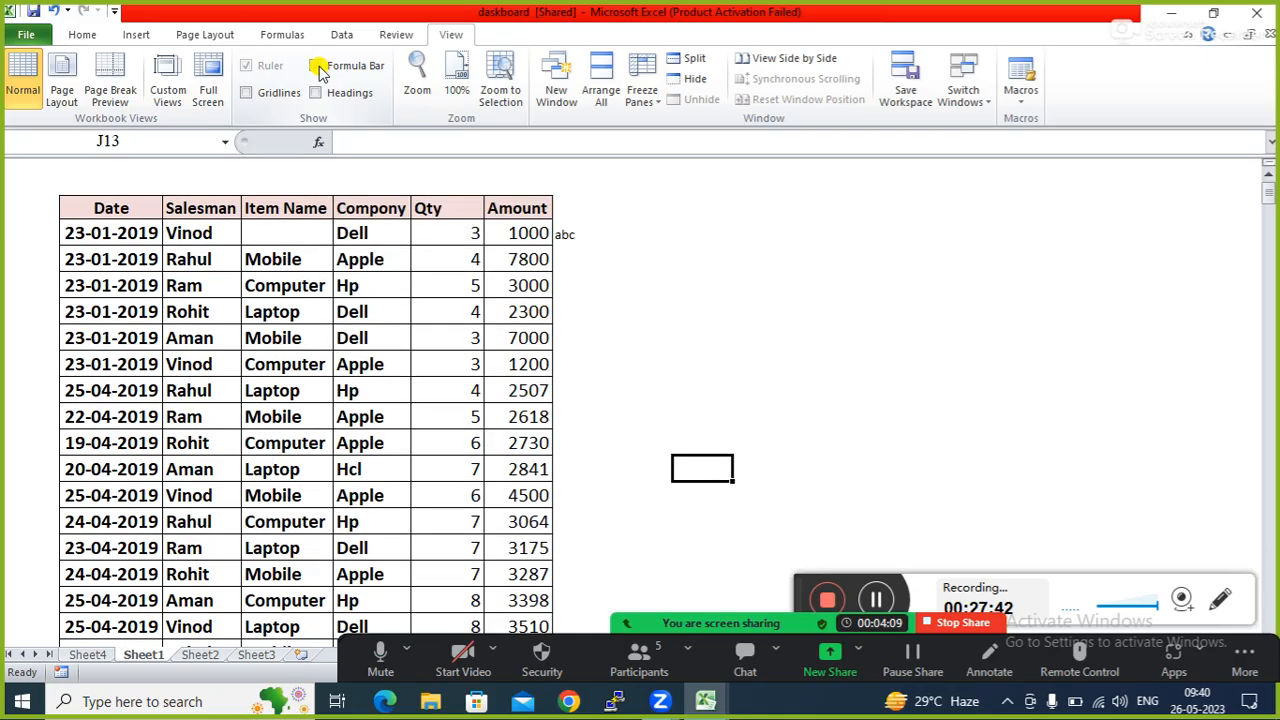
left_click(688, 314)
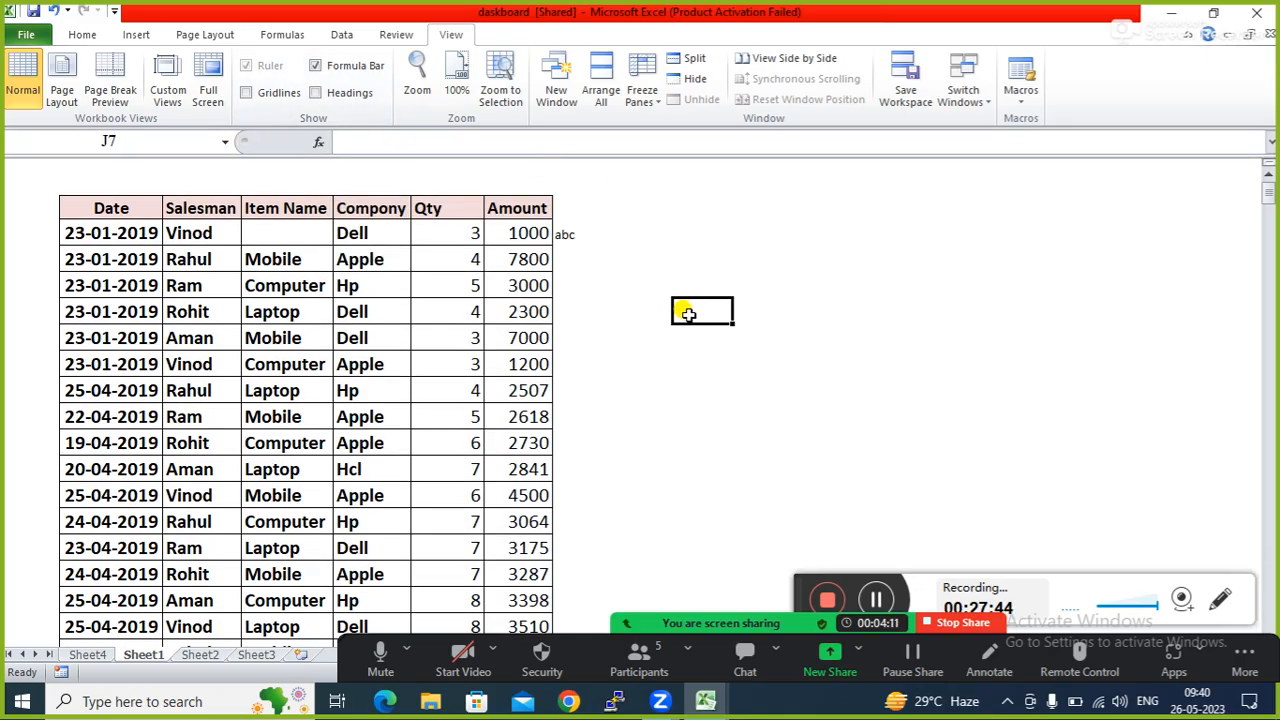
left_click(814, 340)
left_click(835, 291)
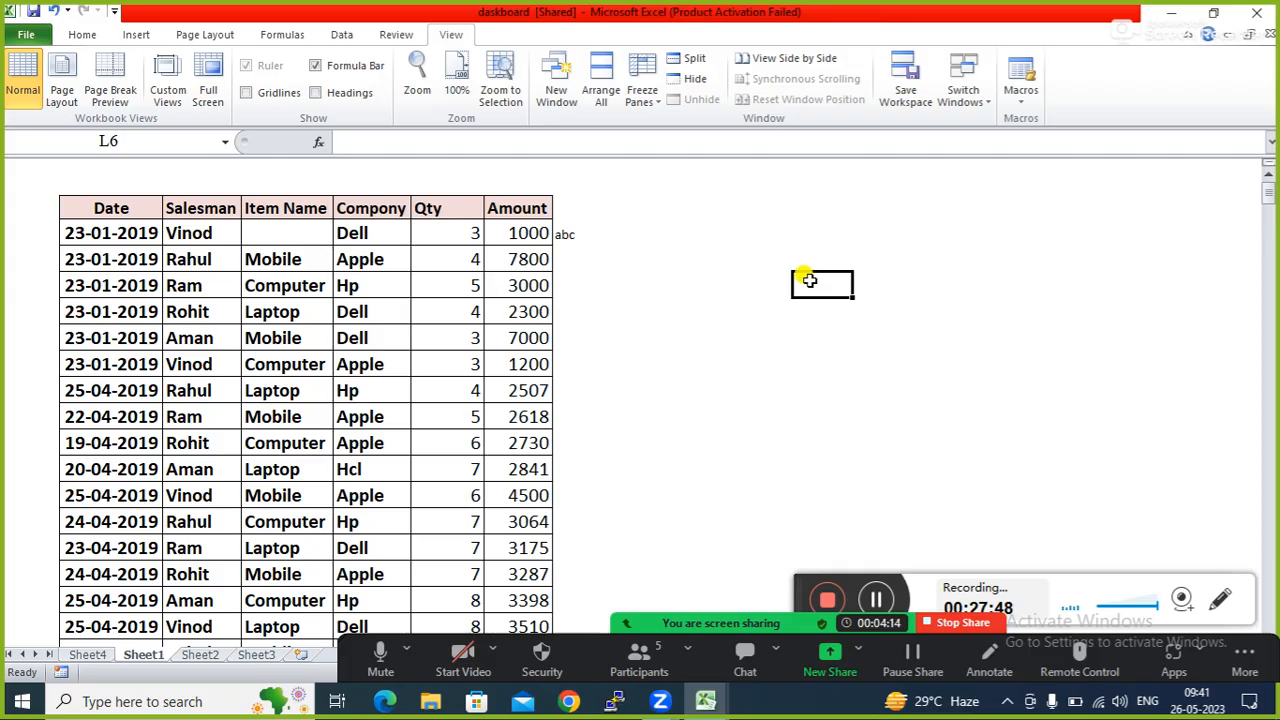
left_click(825, 339)
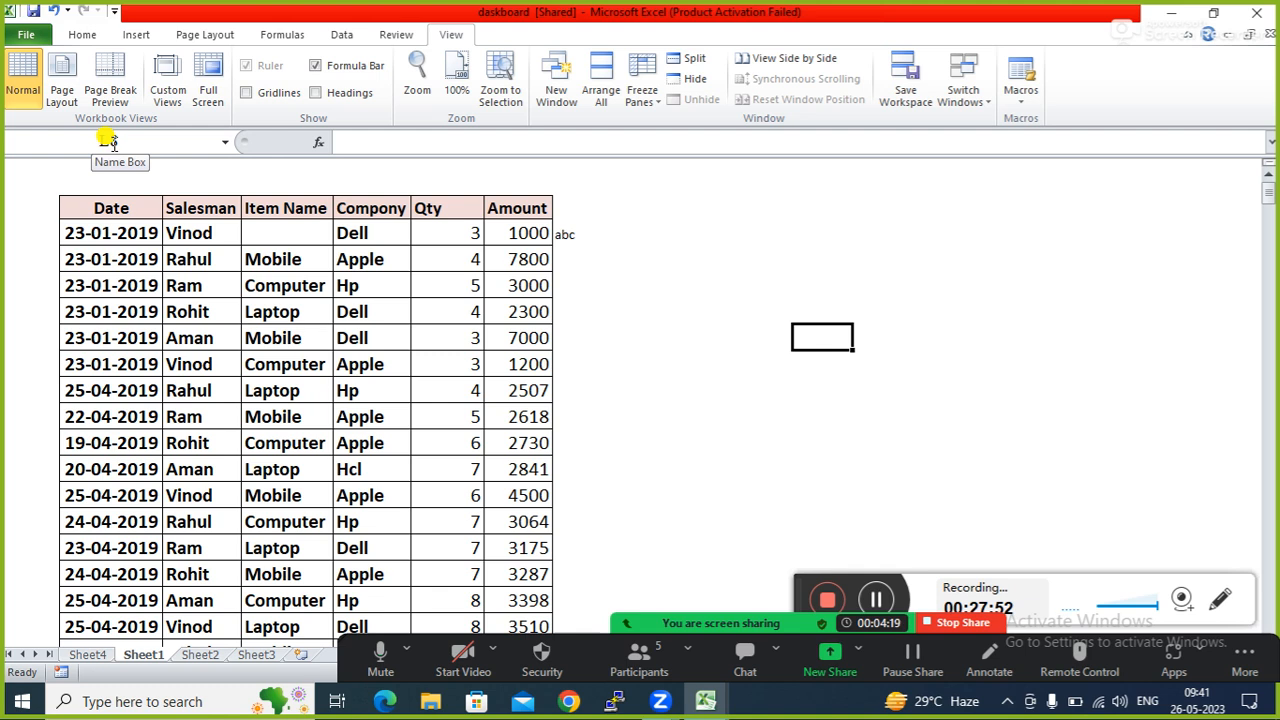
left_click(491, 140)
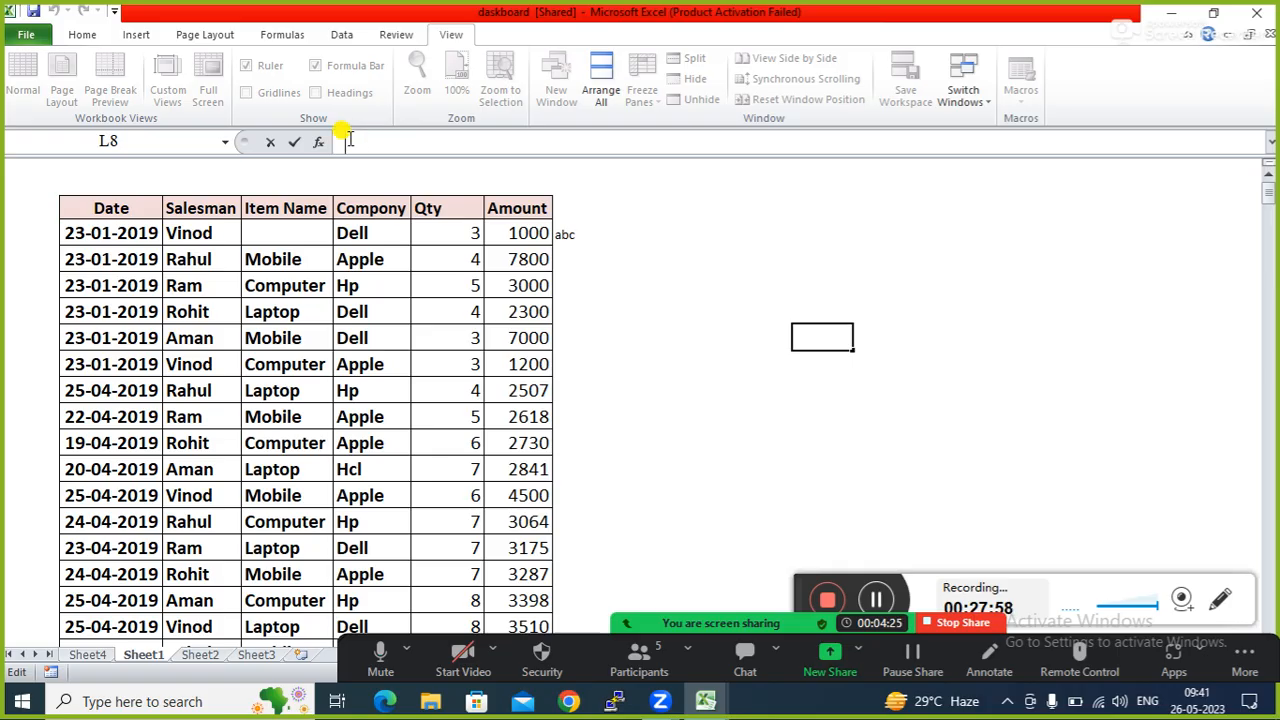
left_click(328, 311)
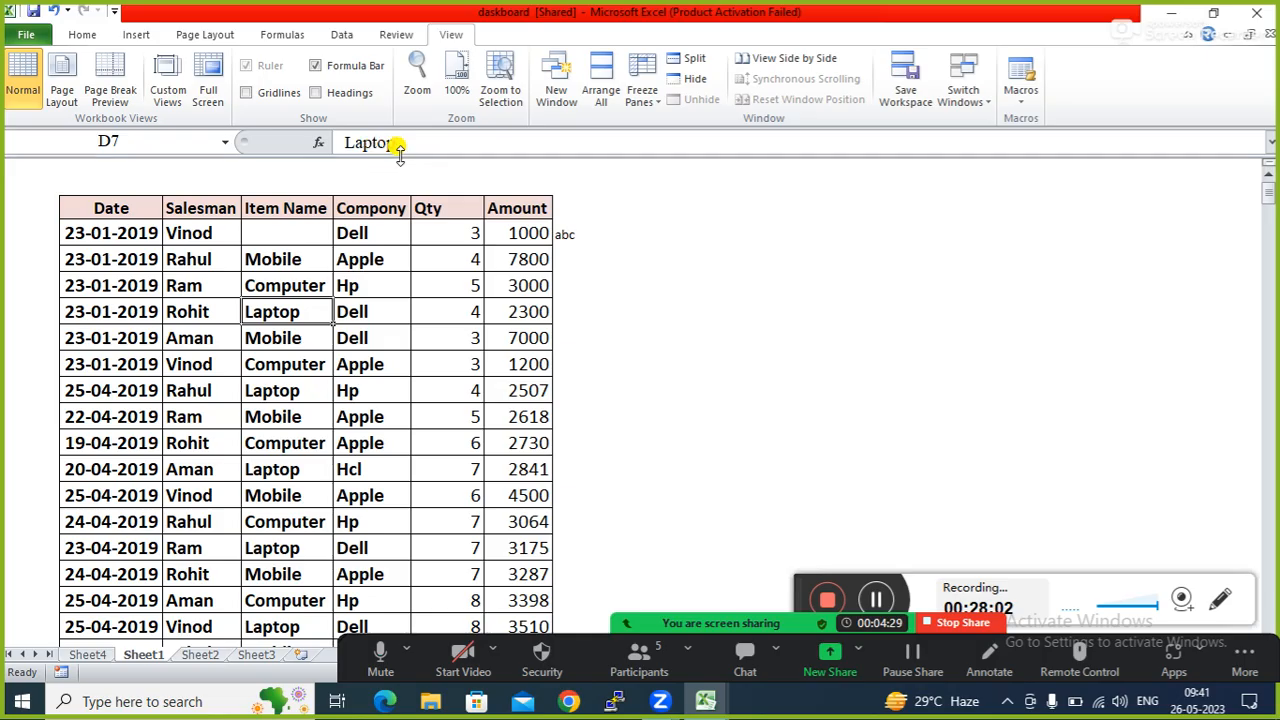
left_click(785, 314)
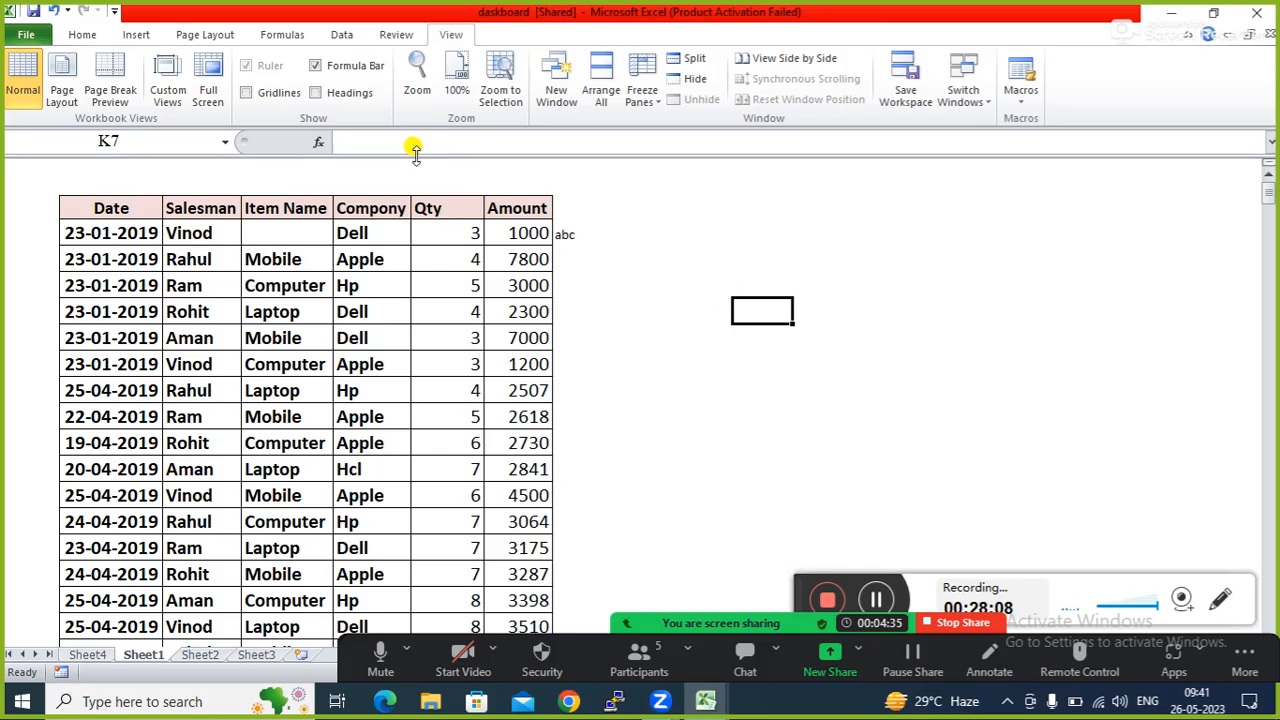
left_click(629, 305)
left_click(525, 280)
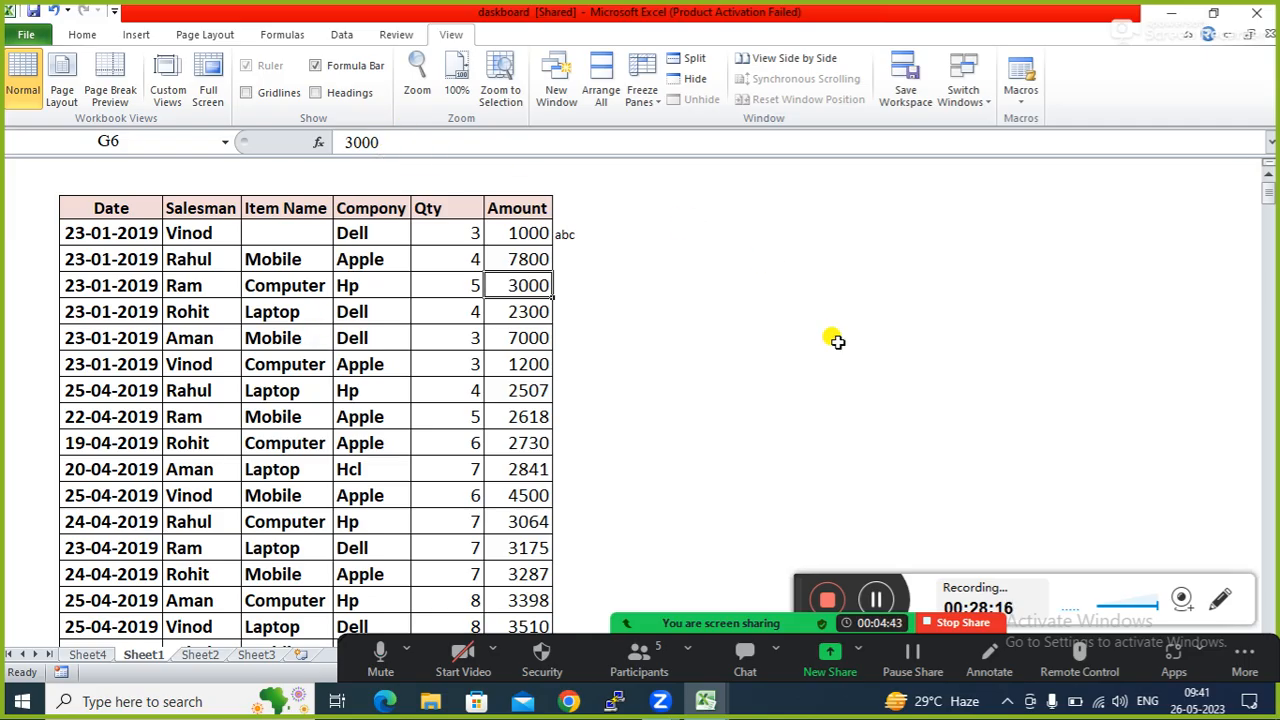
left_click(867, 386)
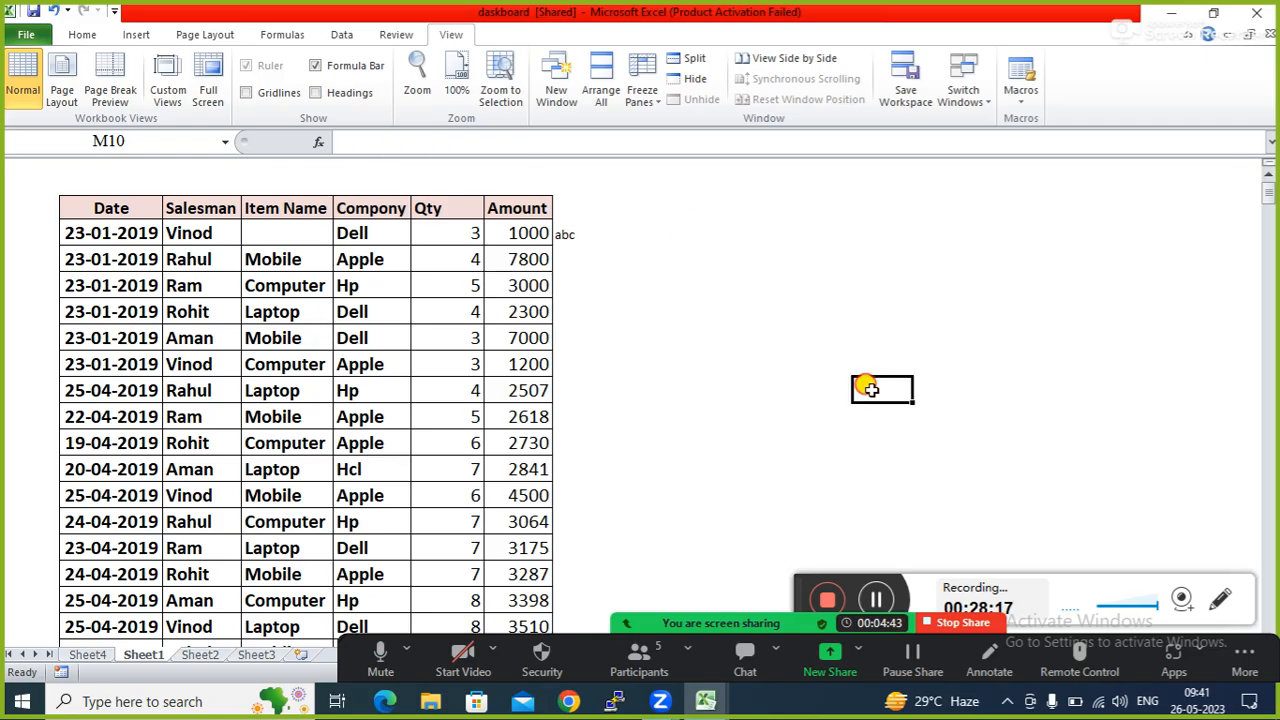
left_click(358, 138)
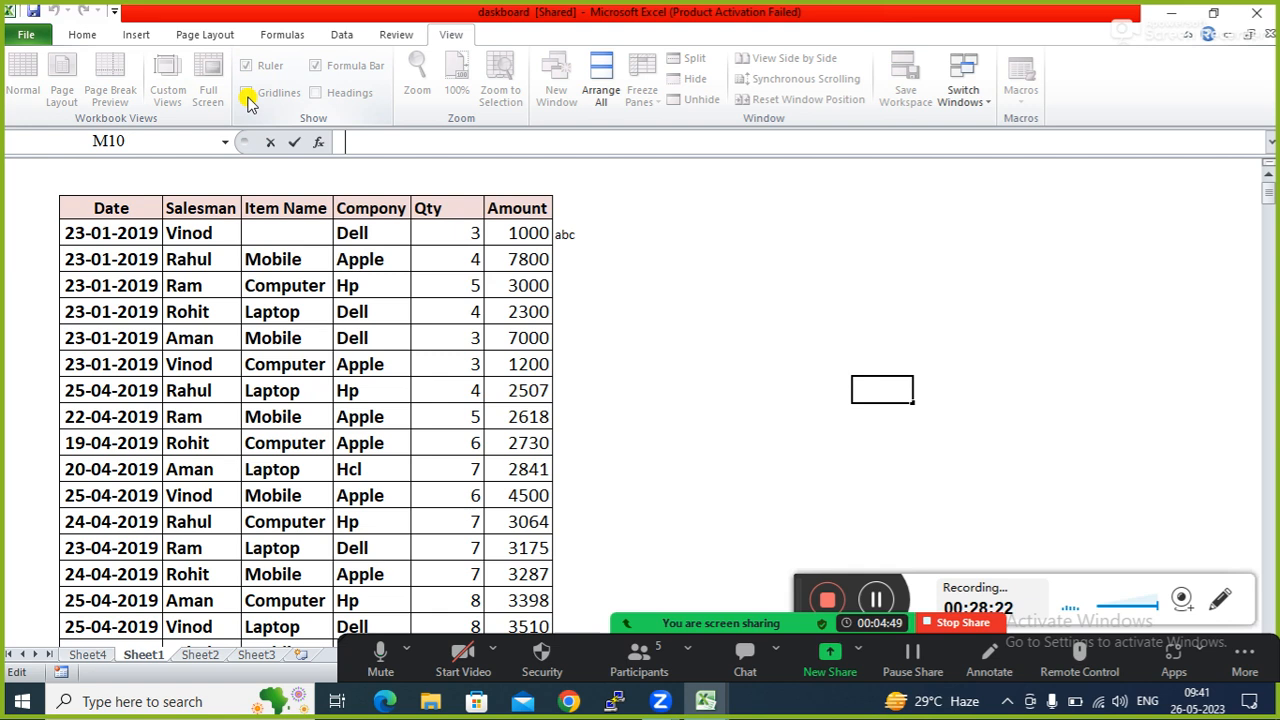
left_click(766, 410)
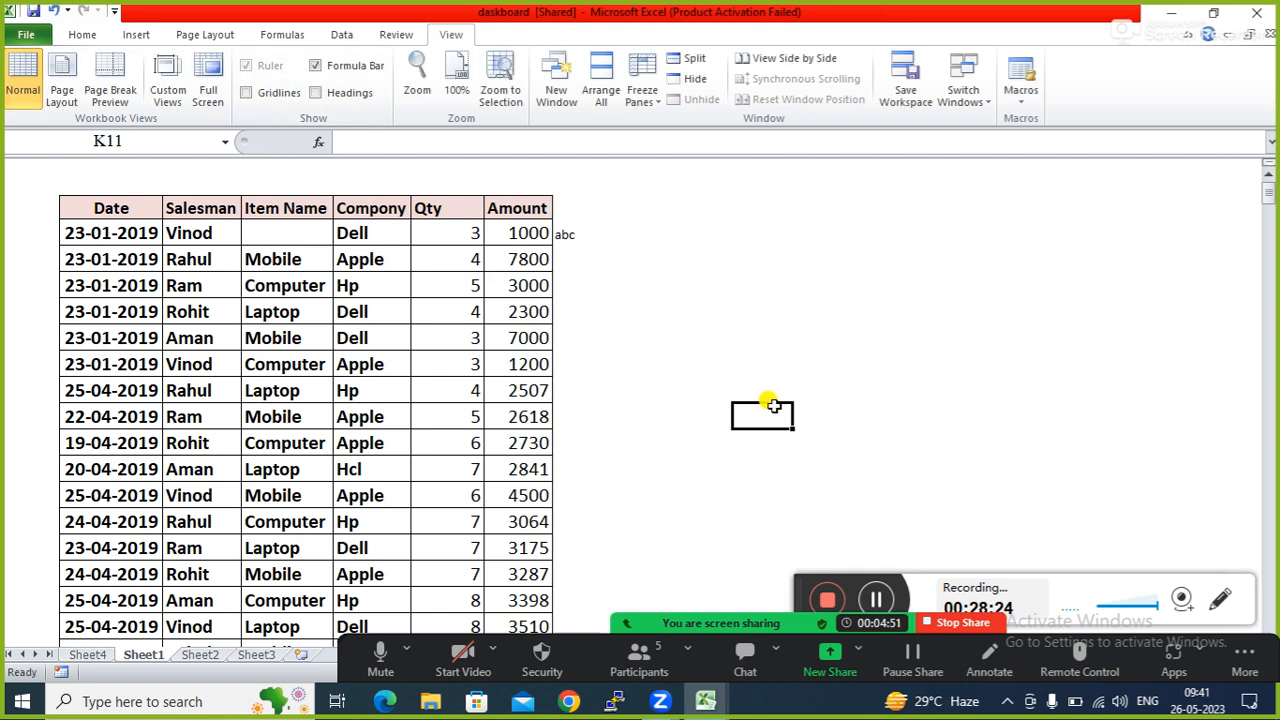
Turn the row and column headings and the gridlines back on.
left_click(318, 93)
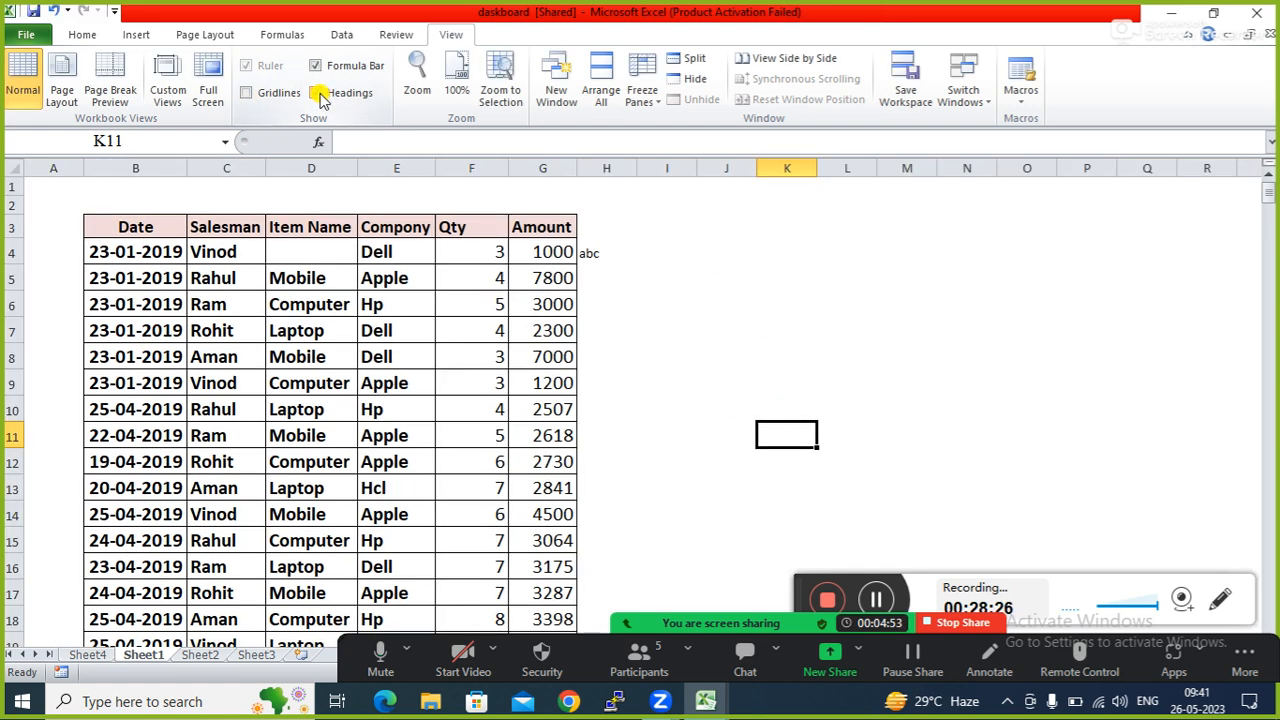
left_click(243, 92)
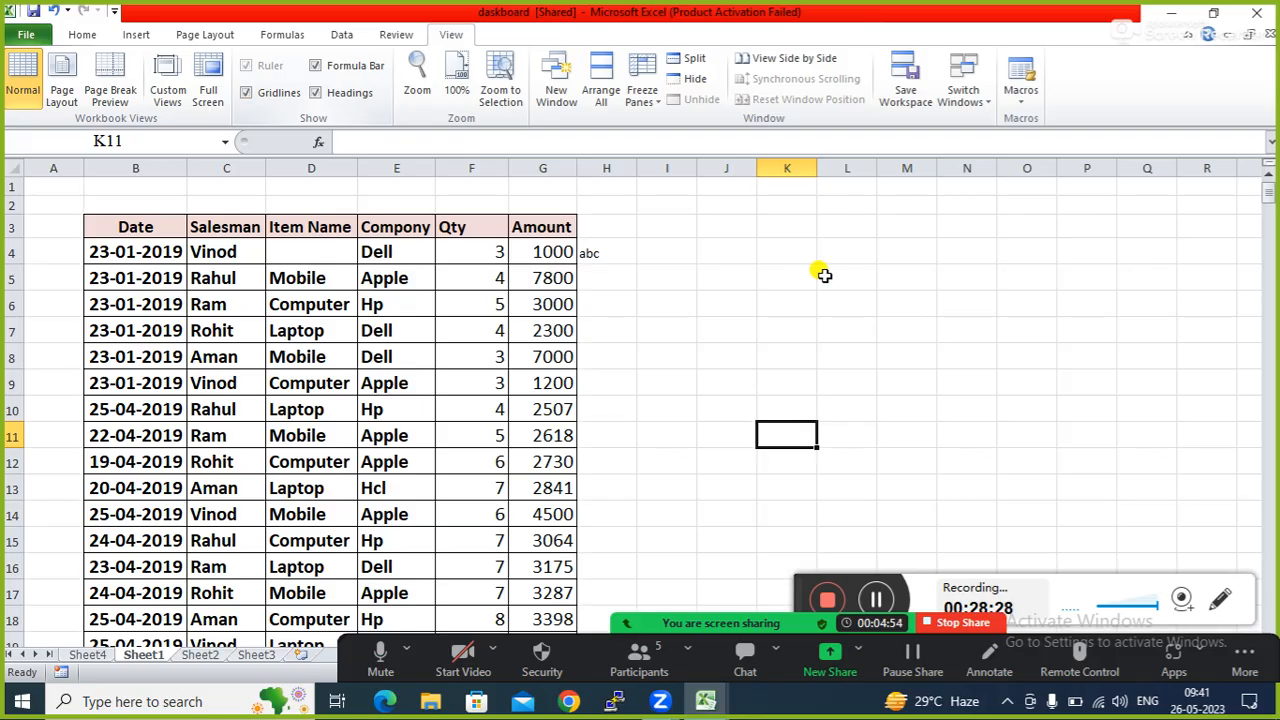
left_click(819, 345)
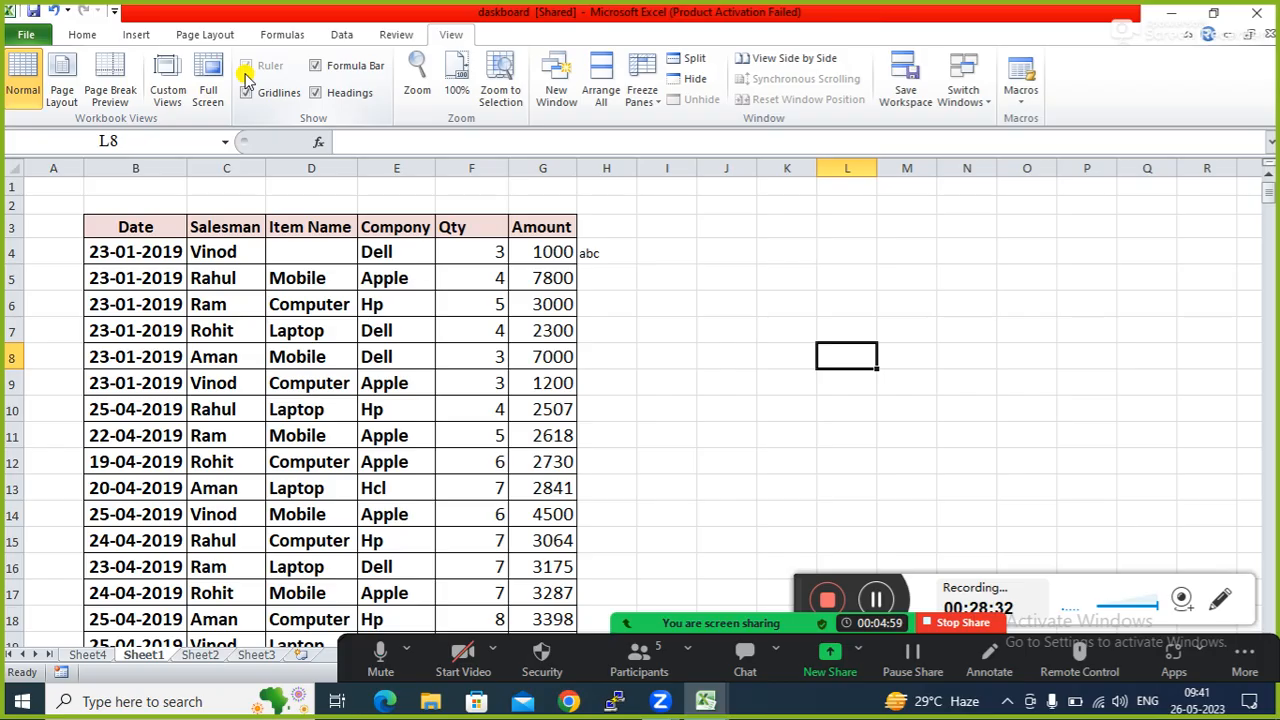
Switch to Page Layout, toggle the rulers off and on twice, then return to Normal view.
left_click(66, 77)
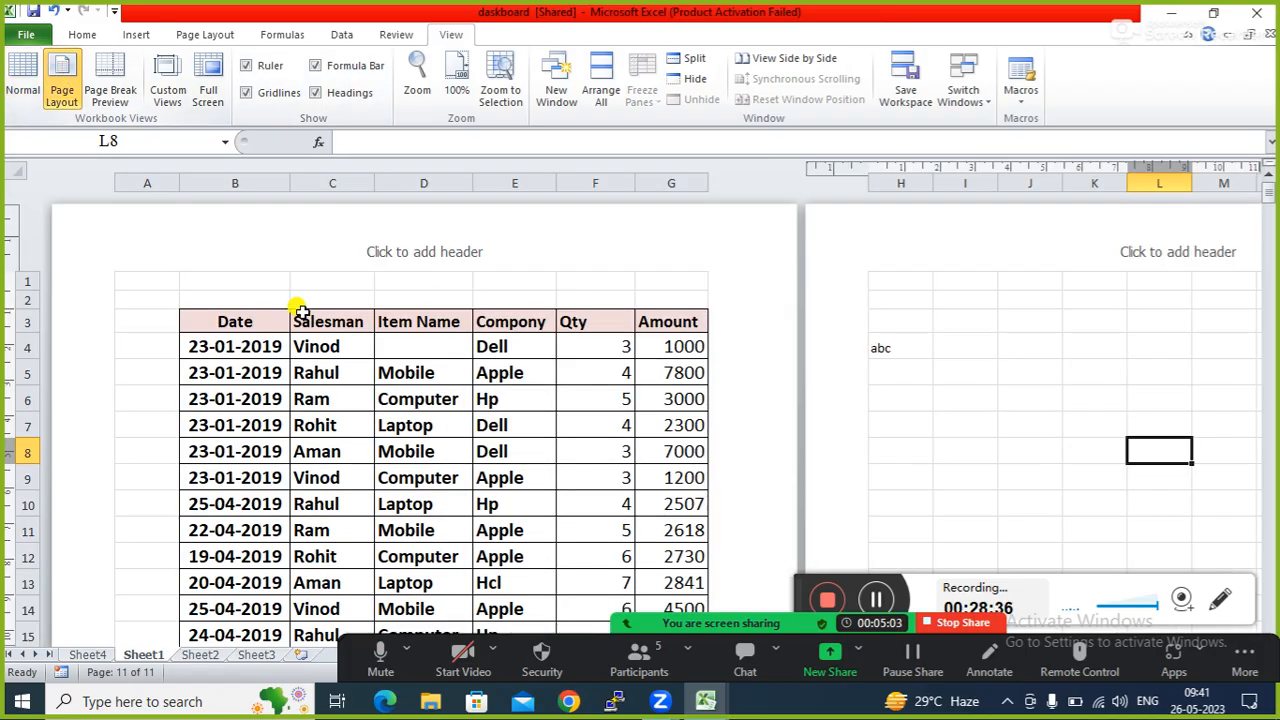
left_click(247, 67)
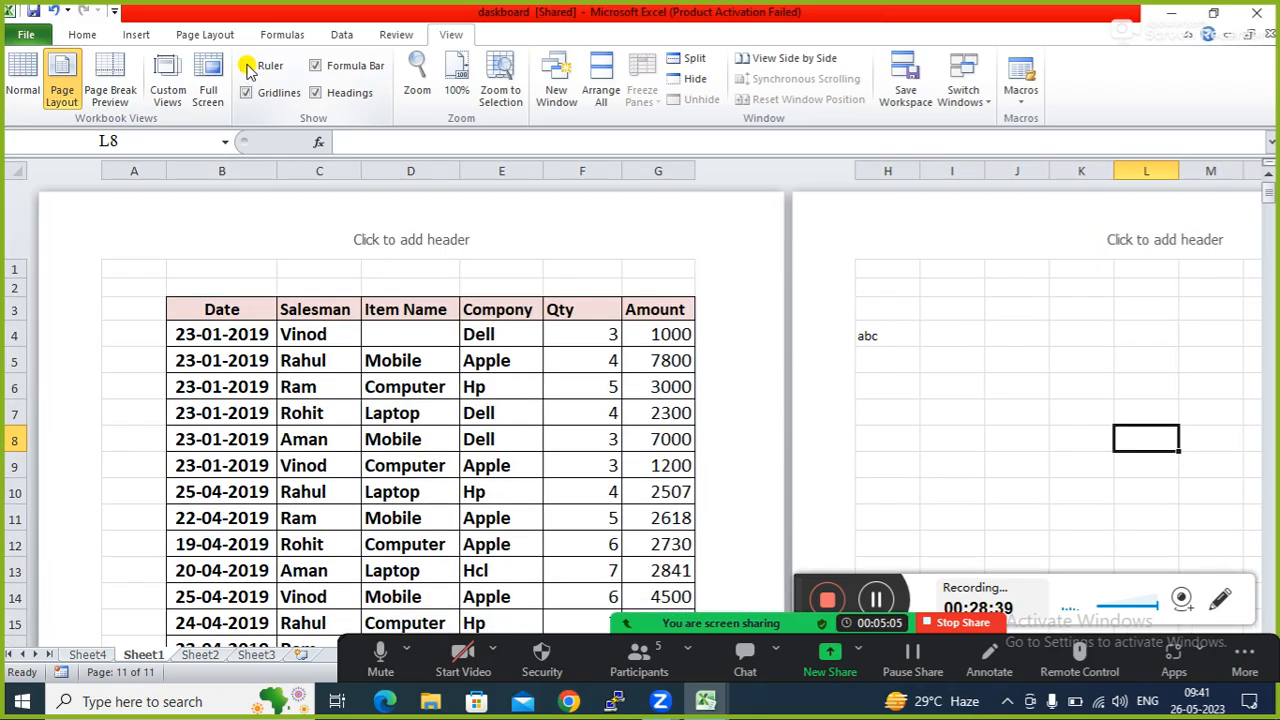
left_click(248, 67)
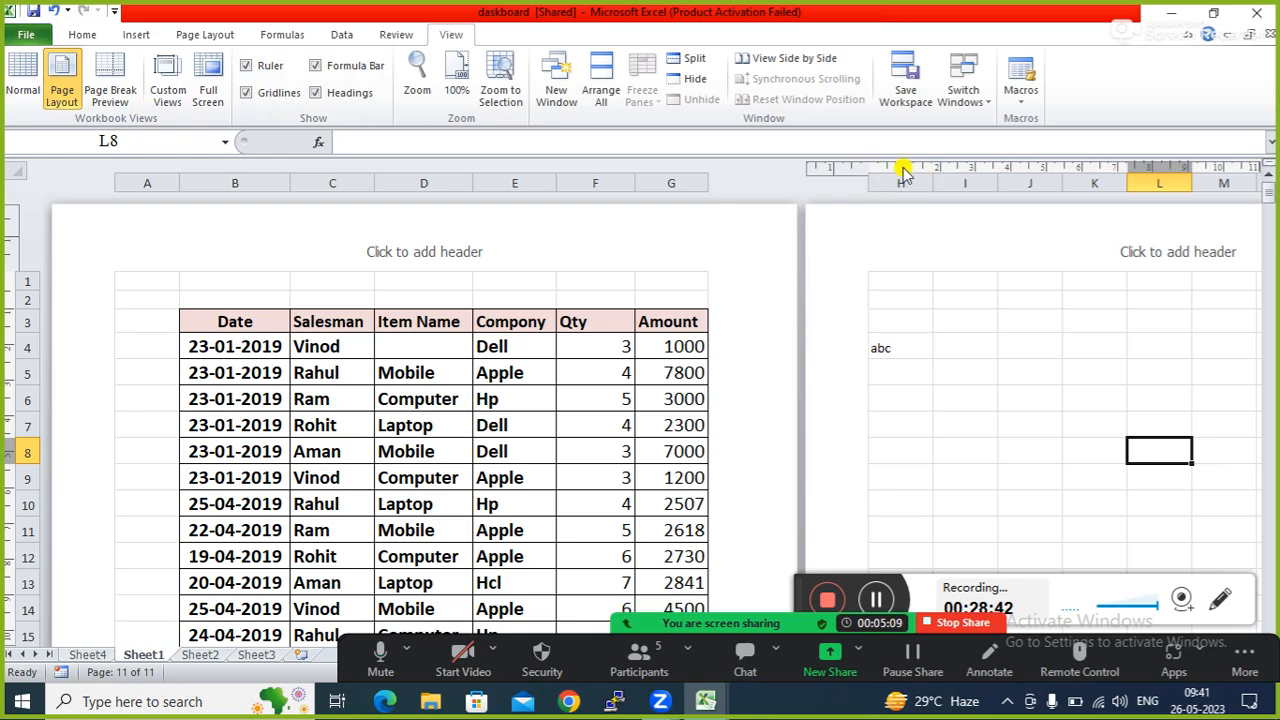
left_click(320, 396)
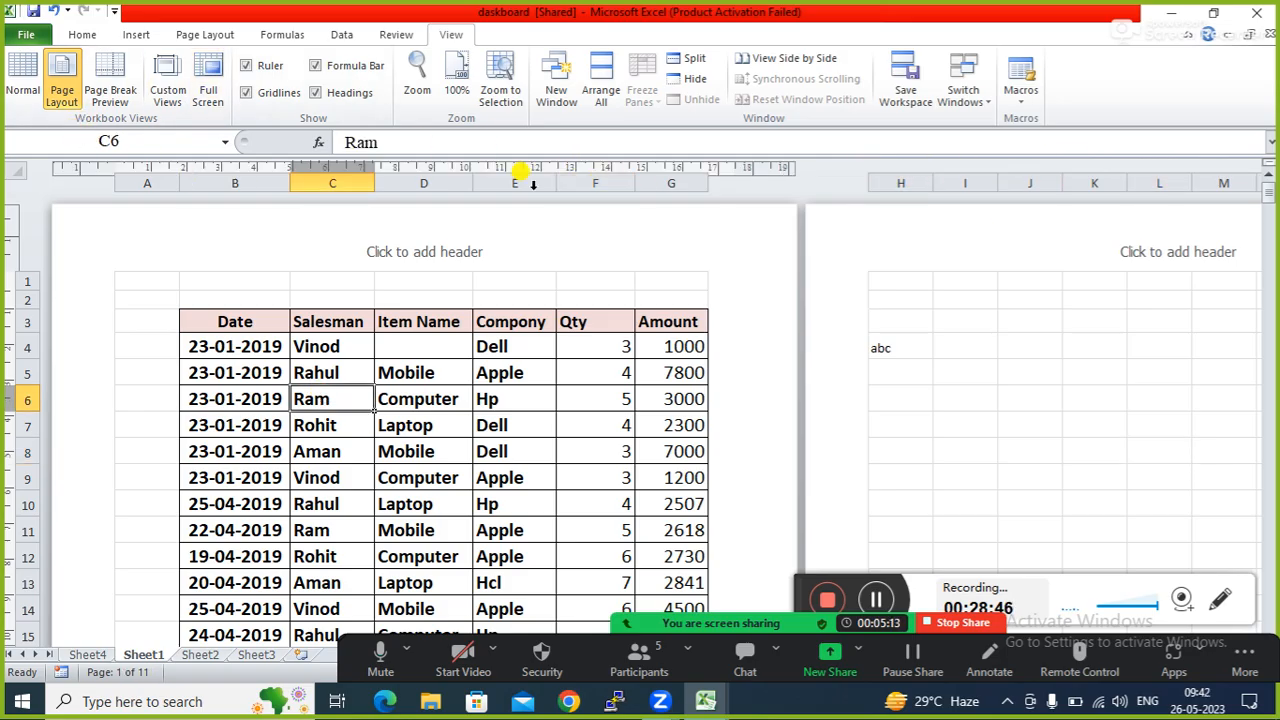
left_click(245, 66)
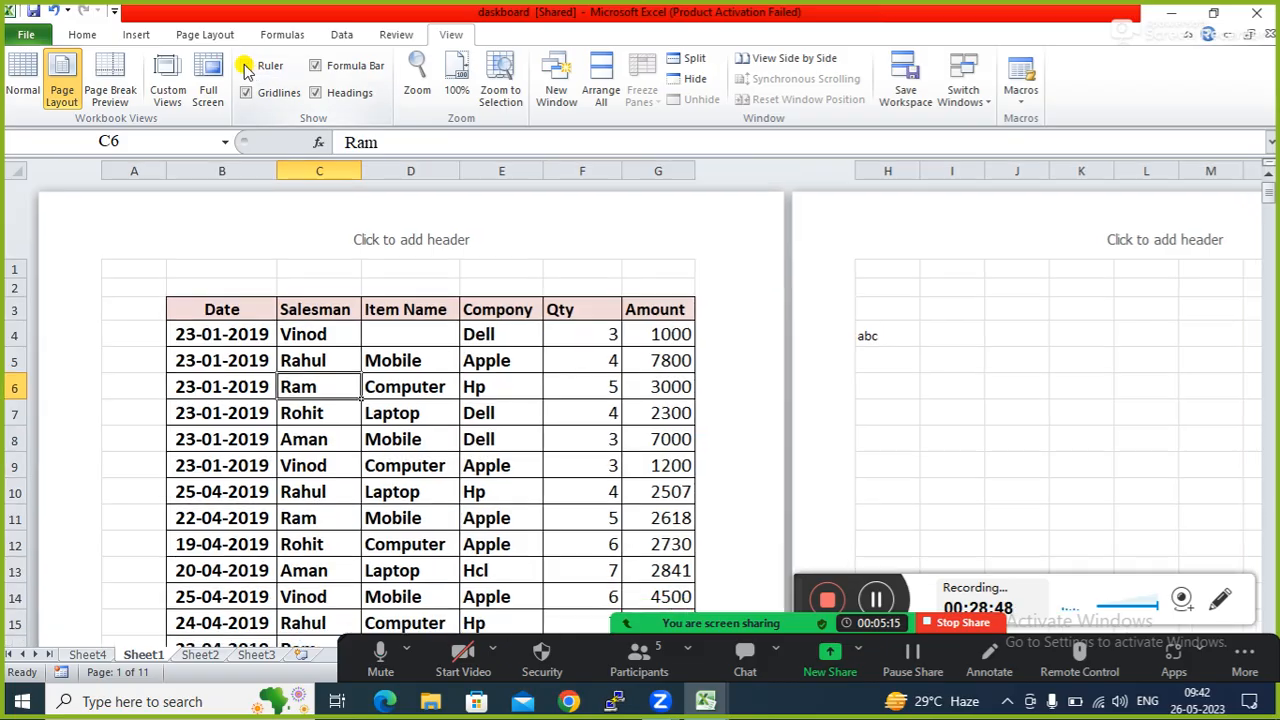
left_click(245, 66)
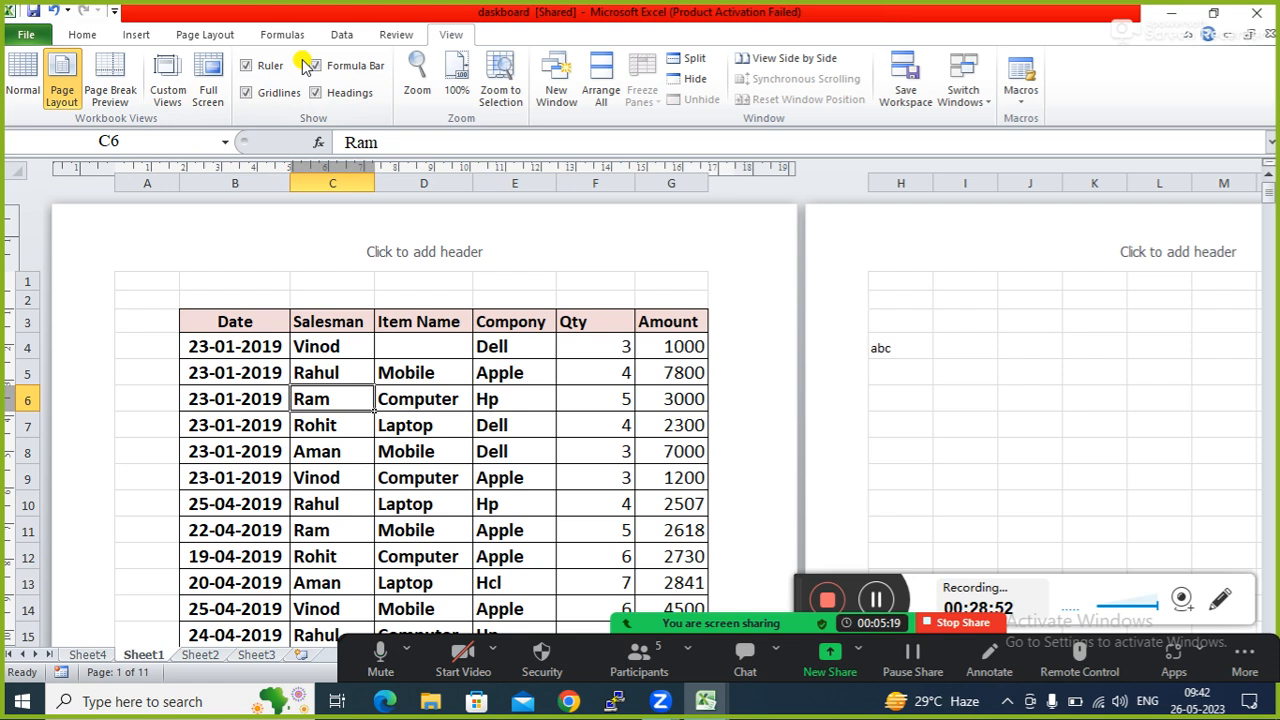
left_click(26, 78)
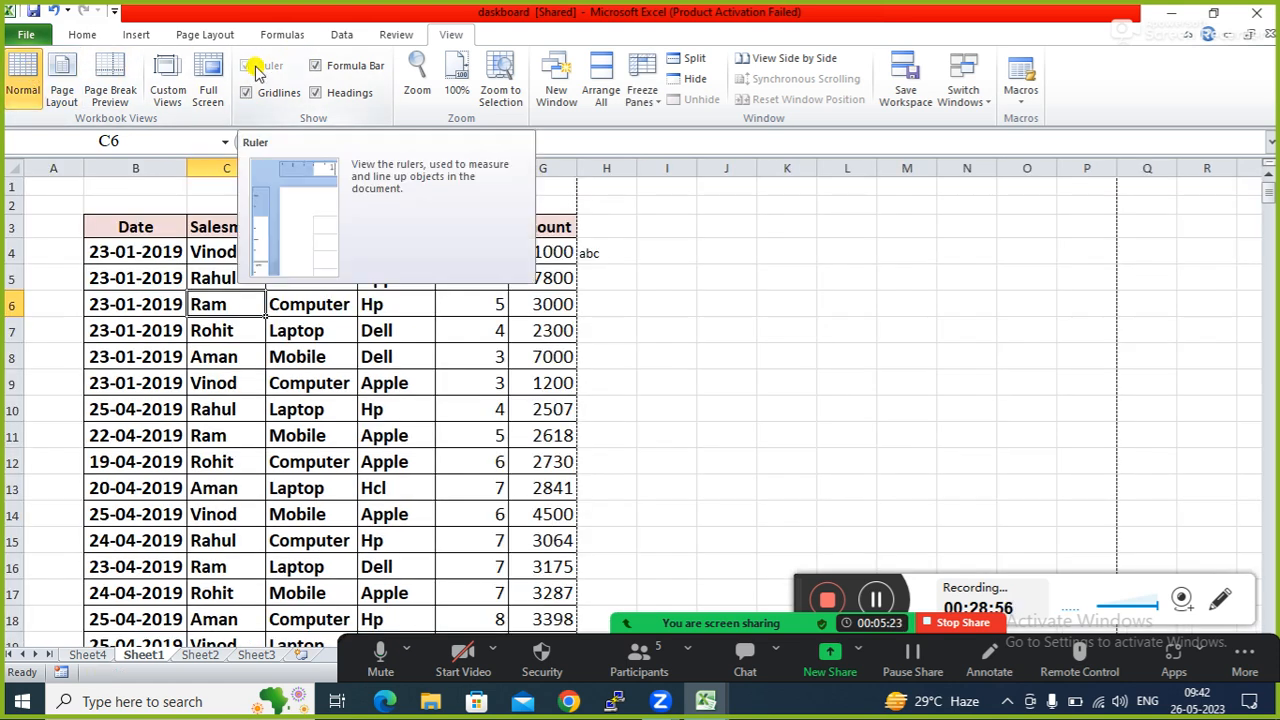
left_click(258, 322)
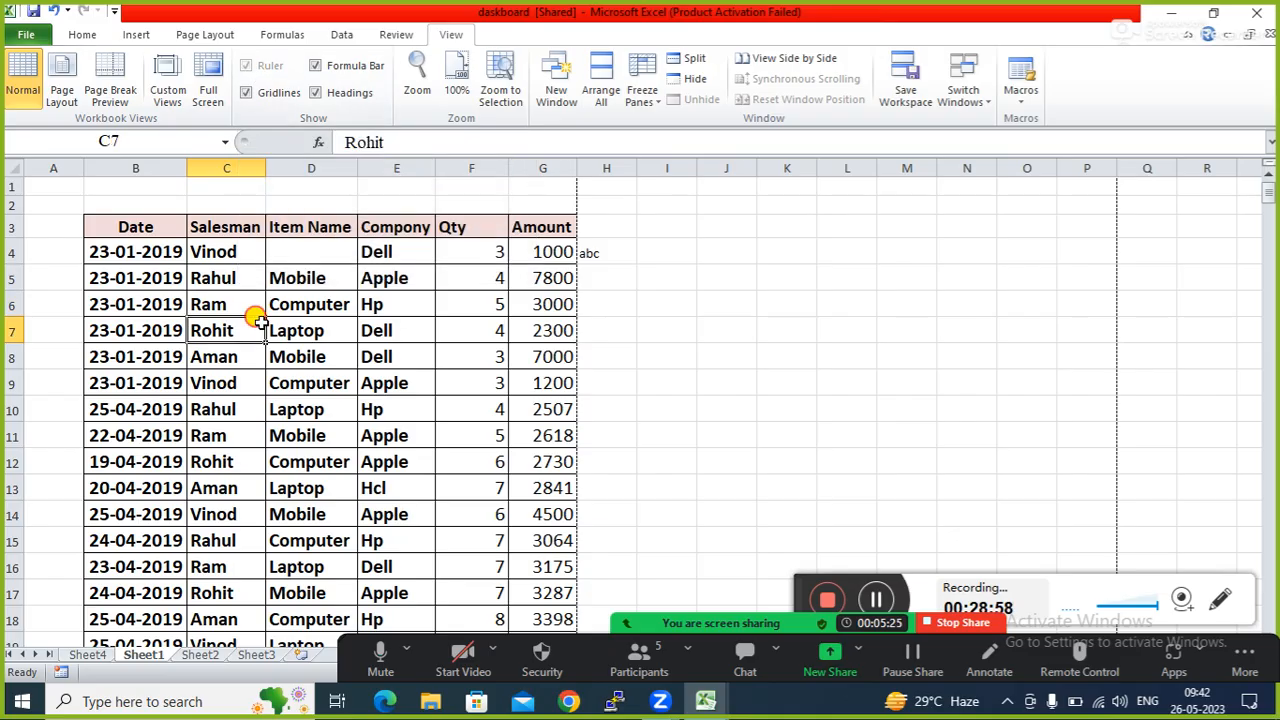
Zoom the sales sheet to 200% through the Zoom dialog, then reset it to 100%.
left_click(417, 68)
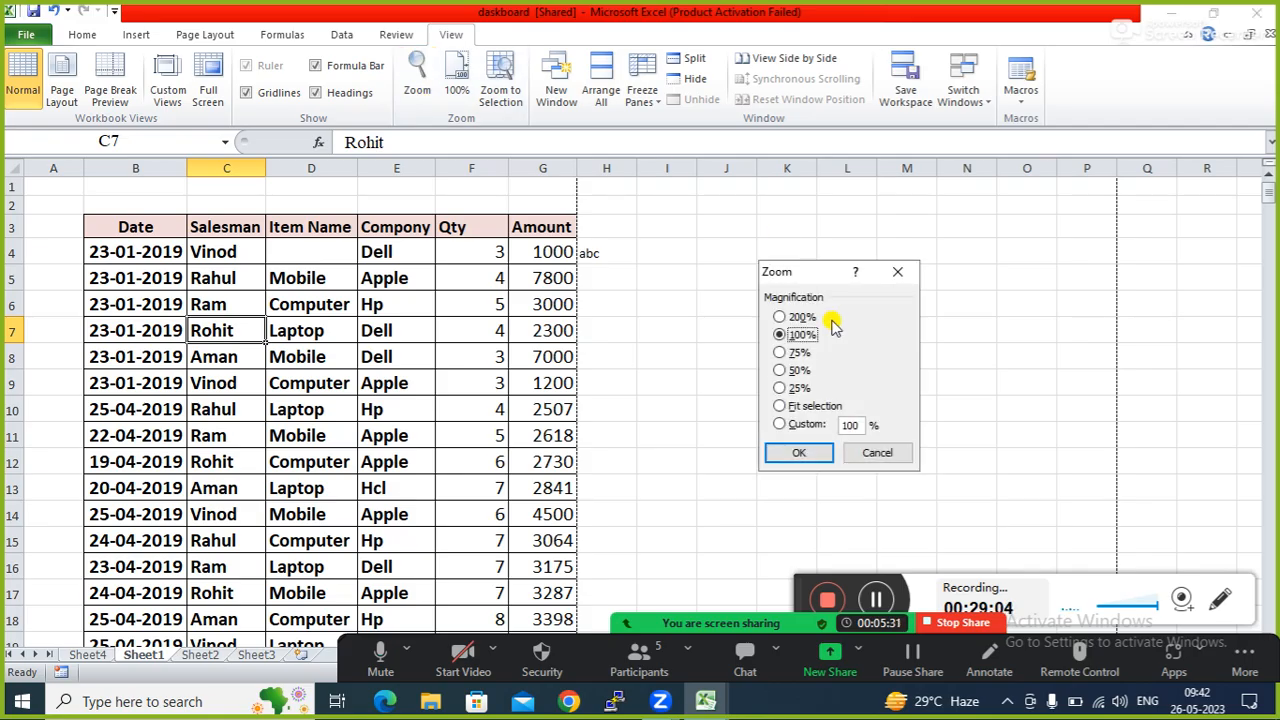
left_click(780, 317)
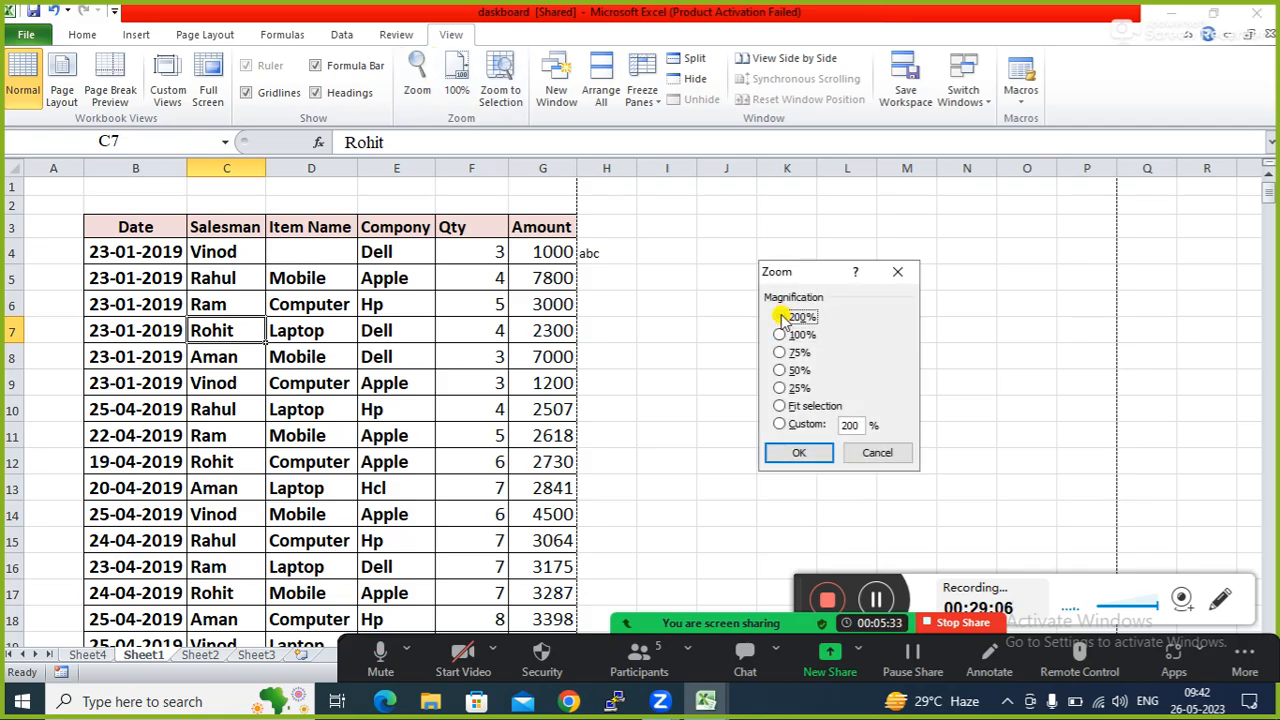
left_click(800, 451)
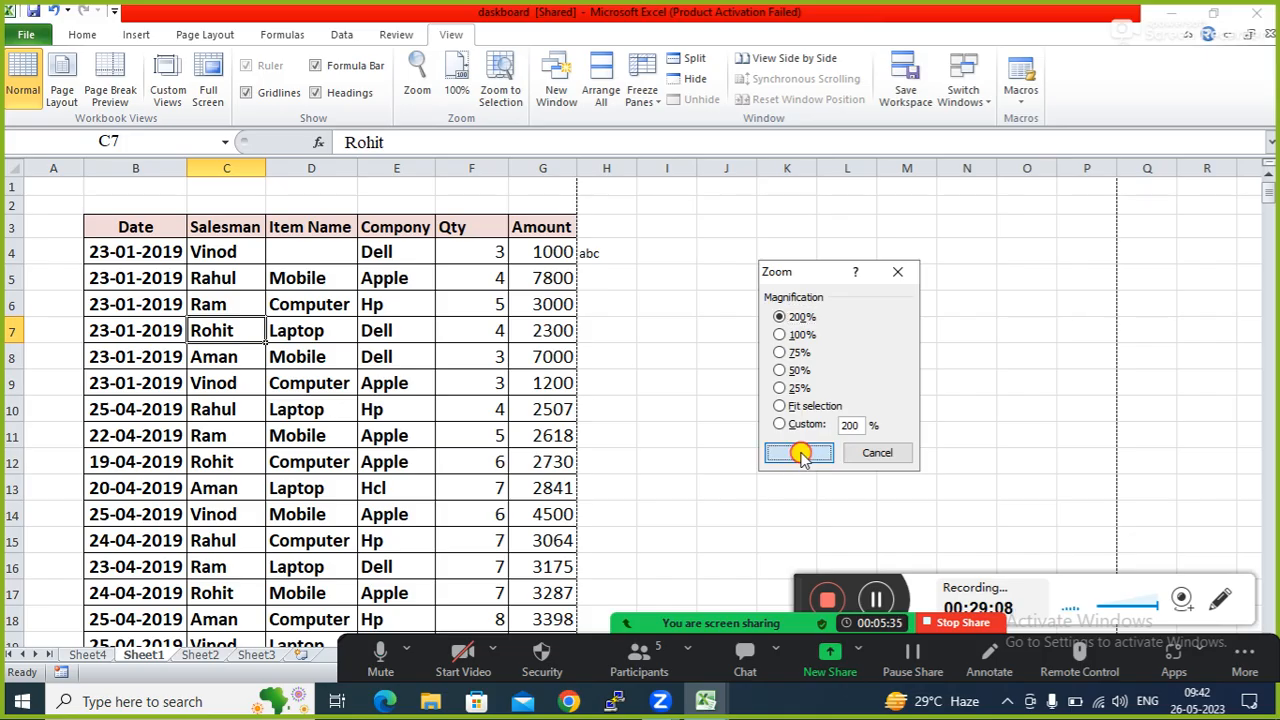
left_click(557, 415)
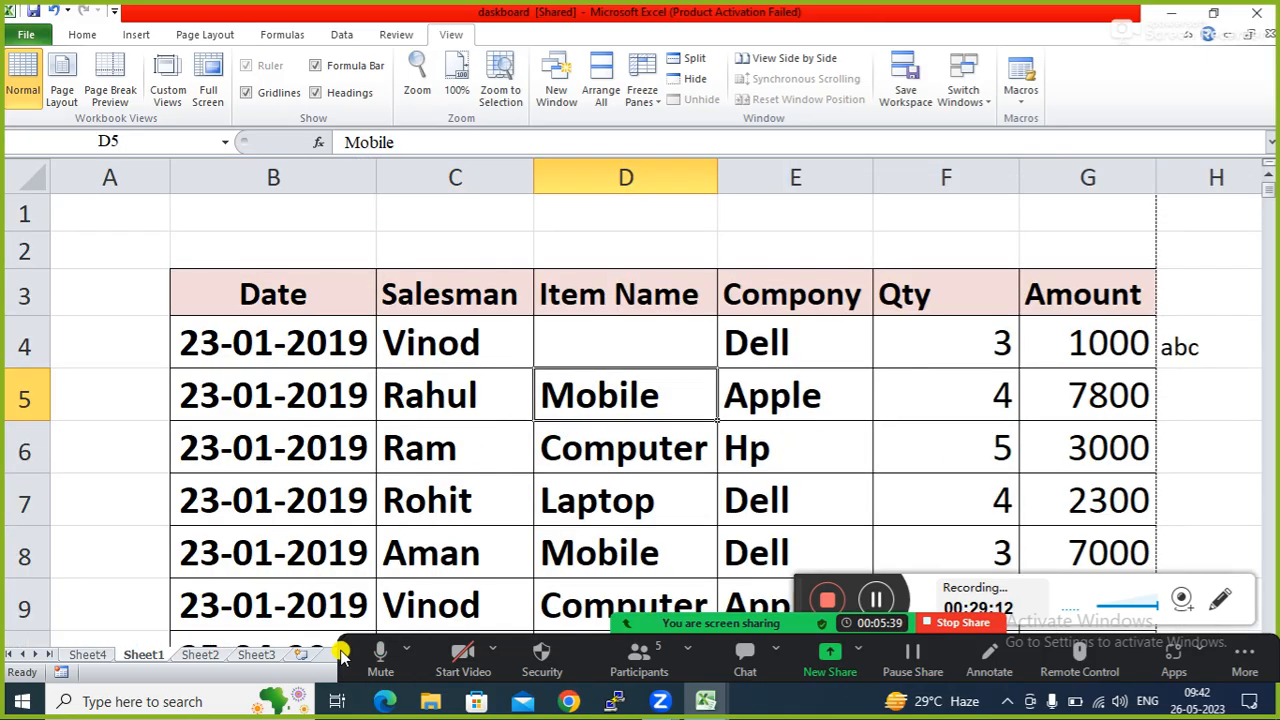
left_click_drag(340, 652, 372, 430)
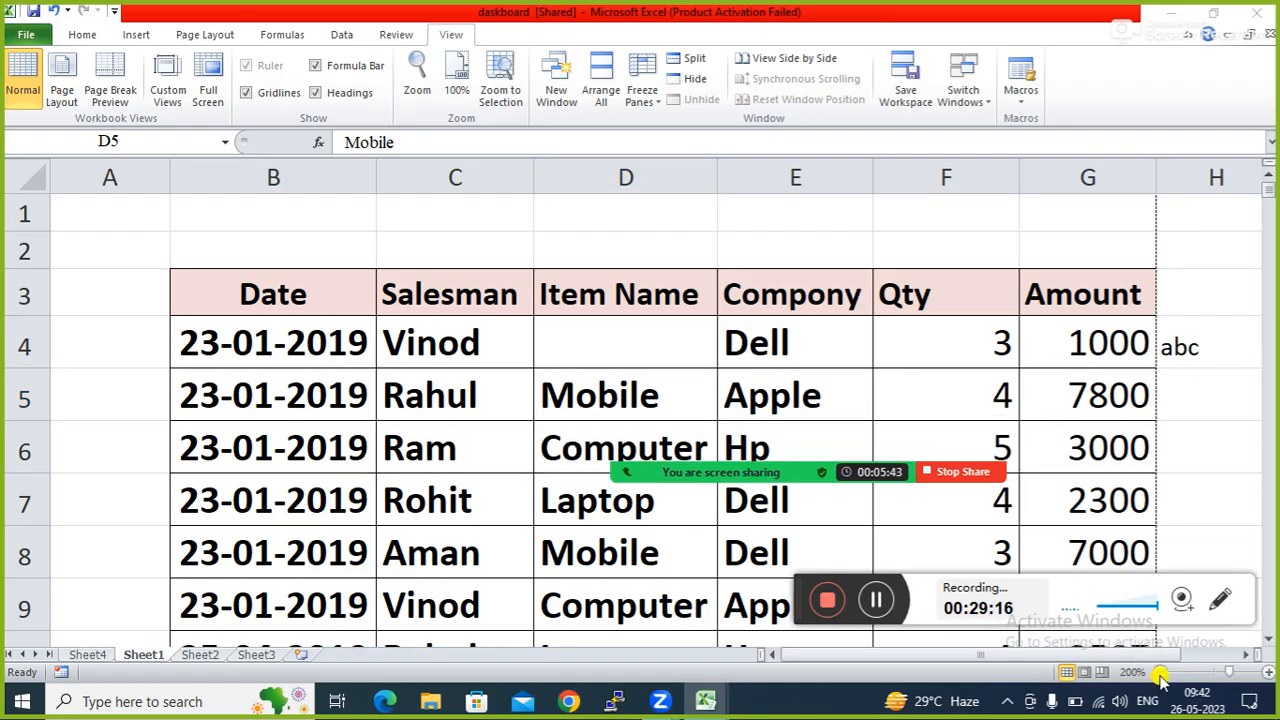
left_click(1214, 672)
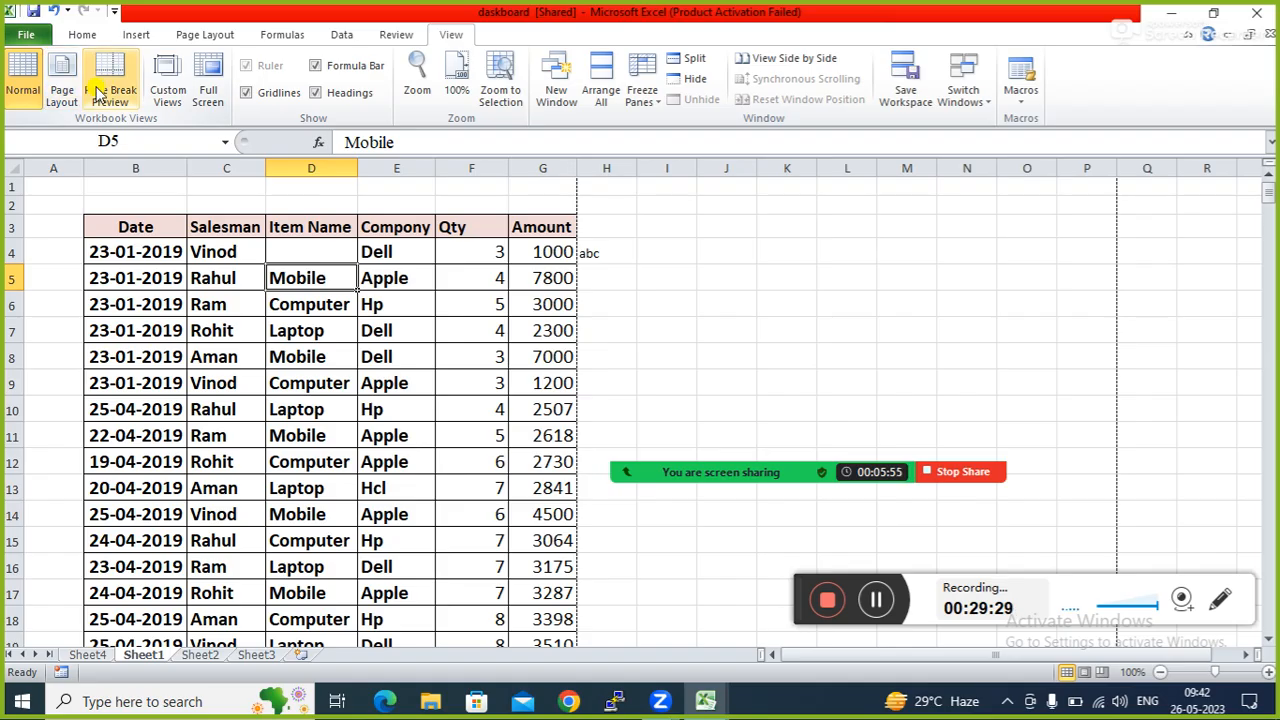
left_click(1102, 673)
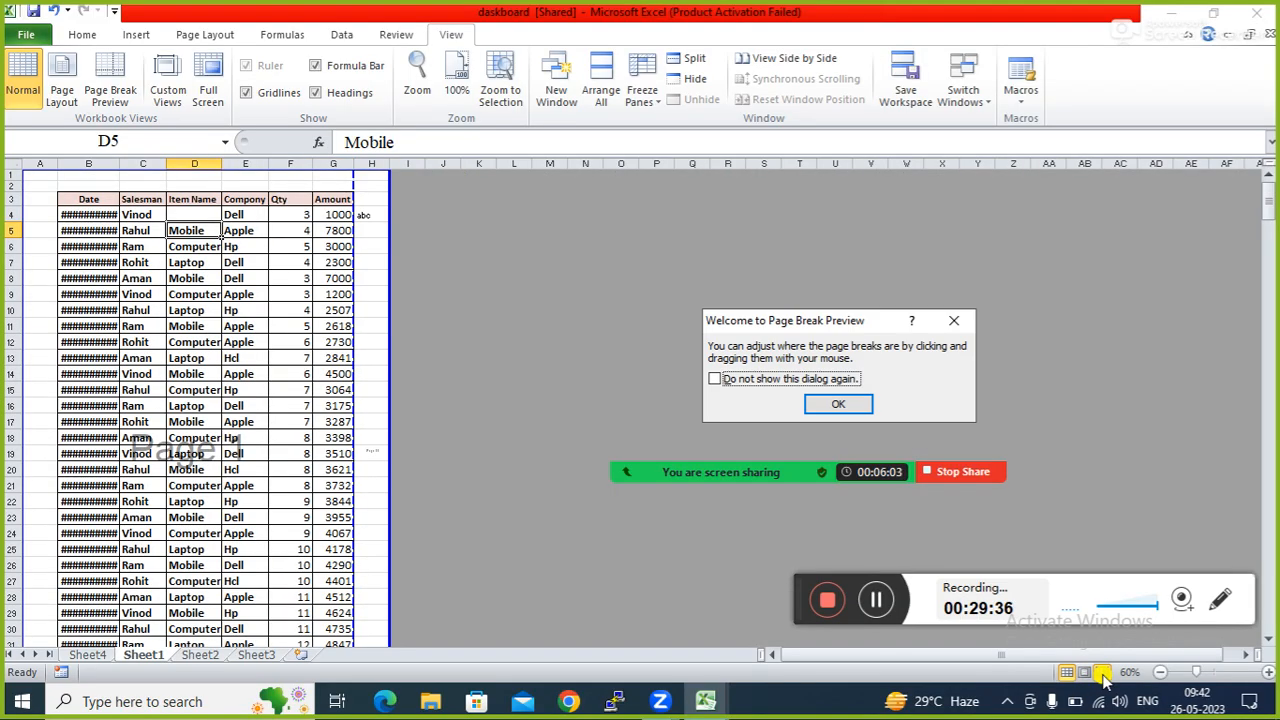
left_click(840, 403)
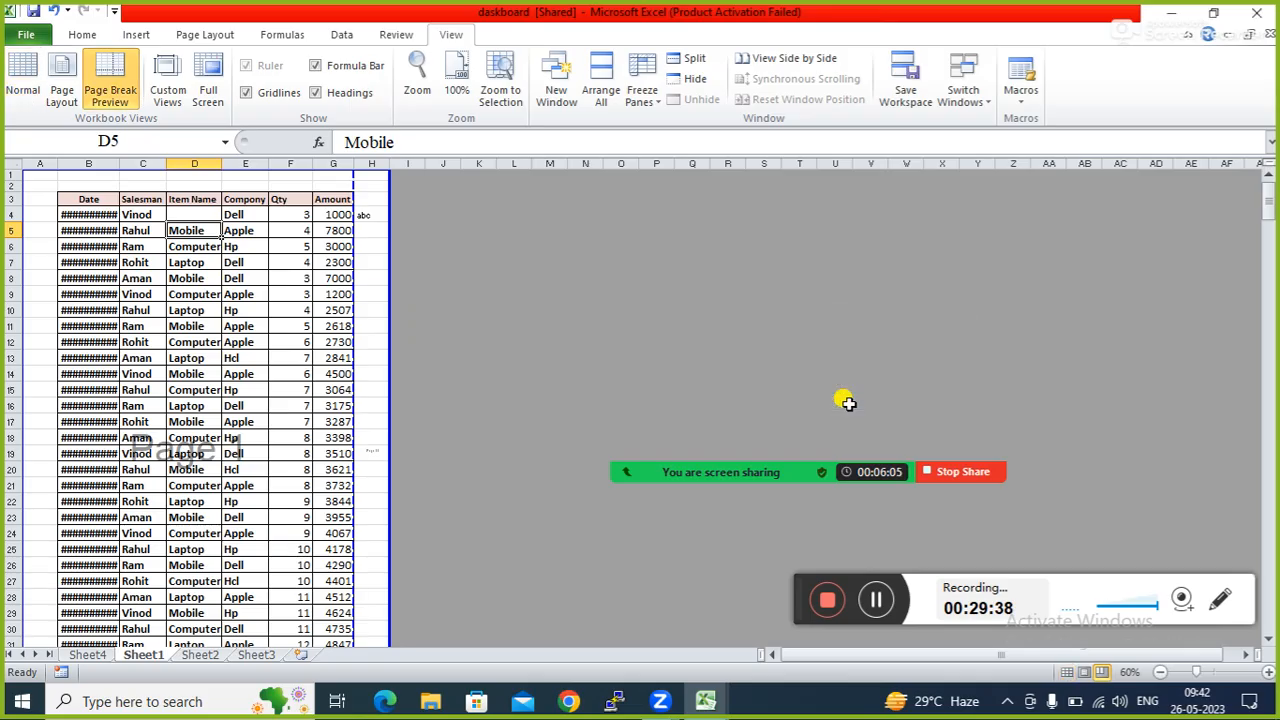
left_click(25, 92)
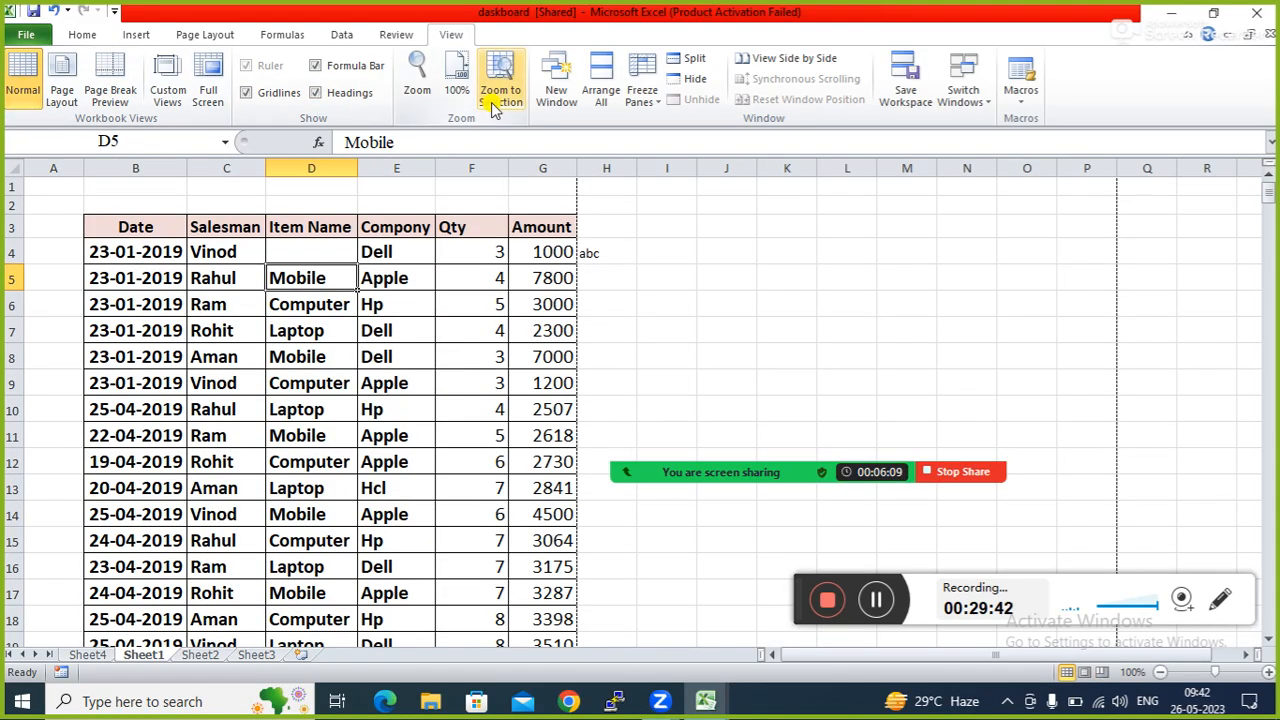
left_click(818, 326)
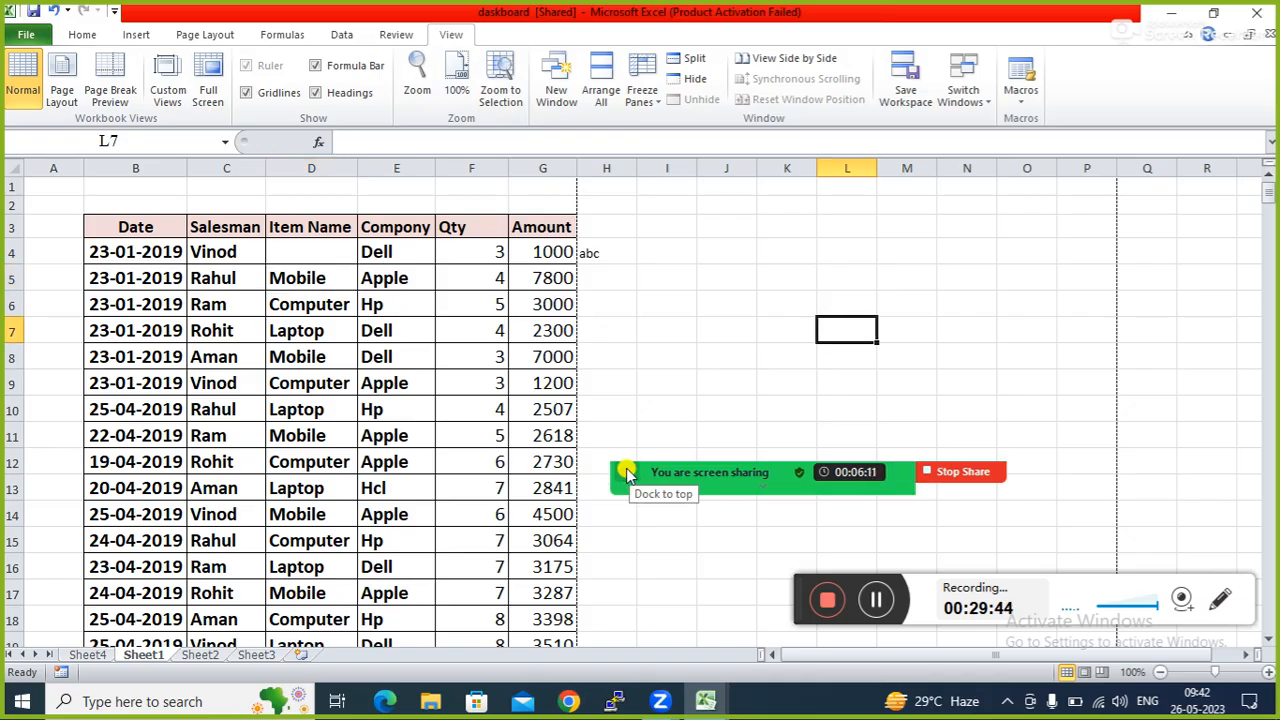
mouse_move(758, 472)
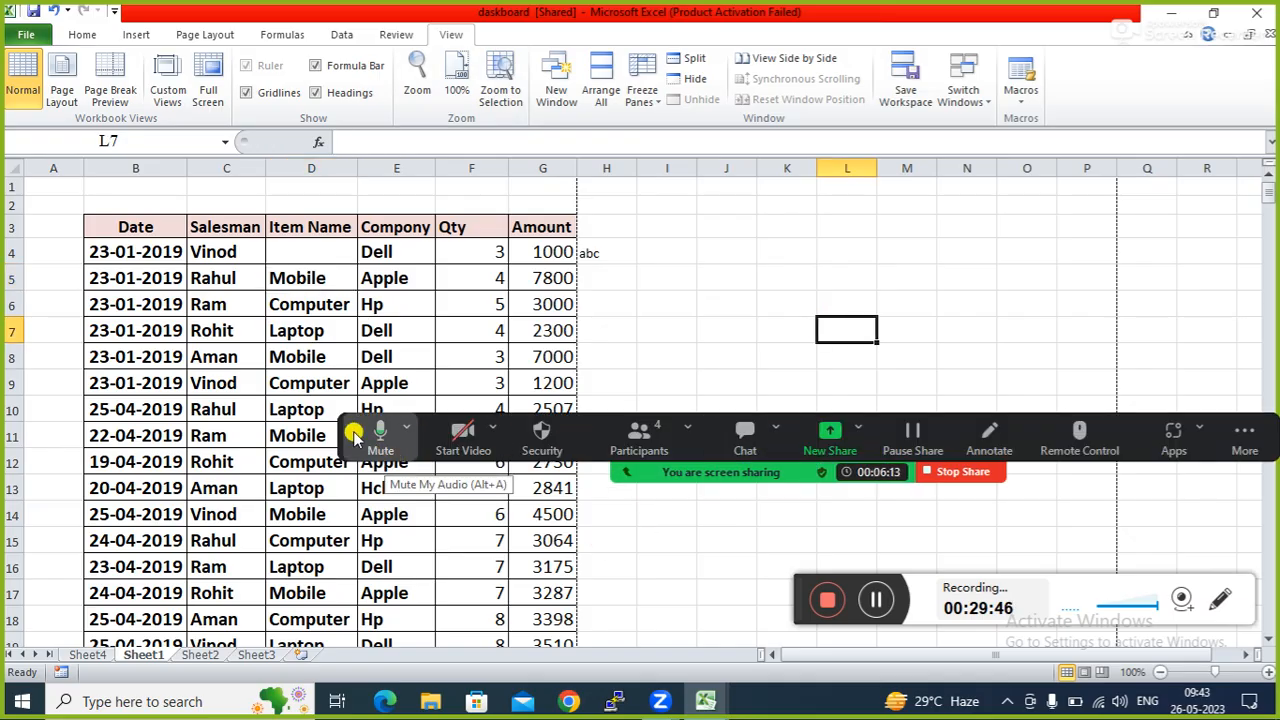
left_click_drag(340, 428, 365, 645)
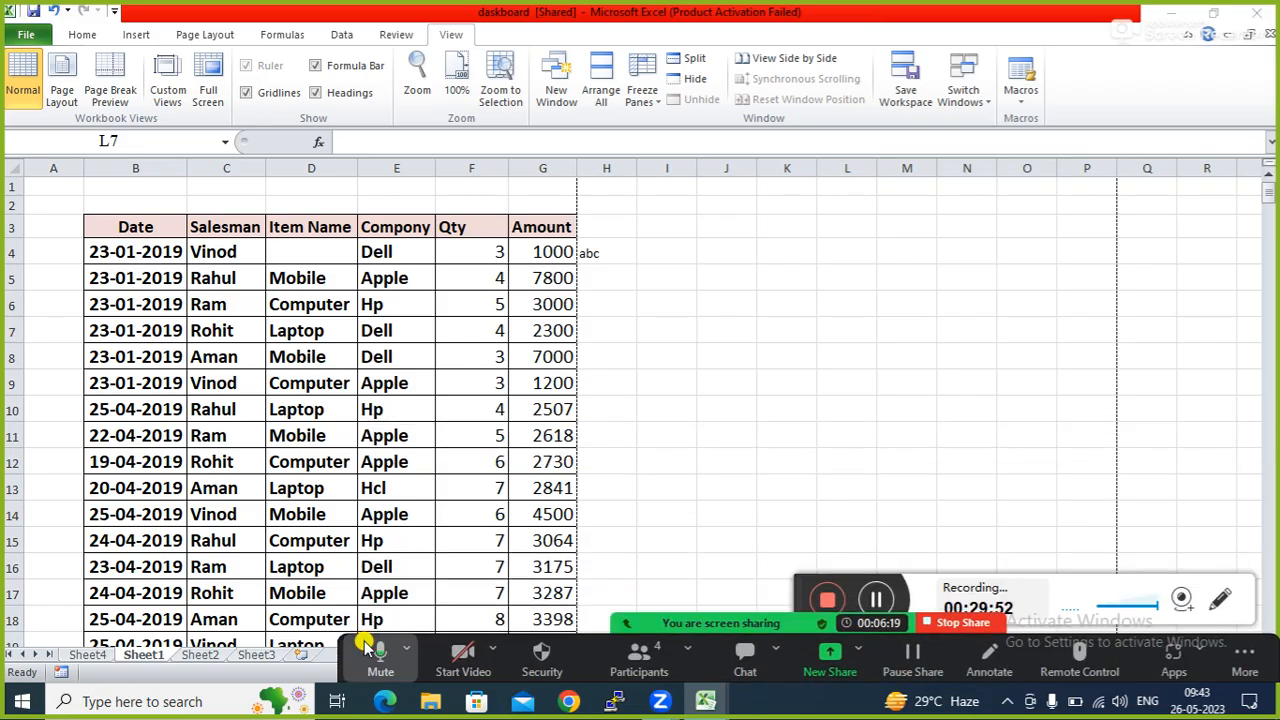
left_click(726, 338)
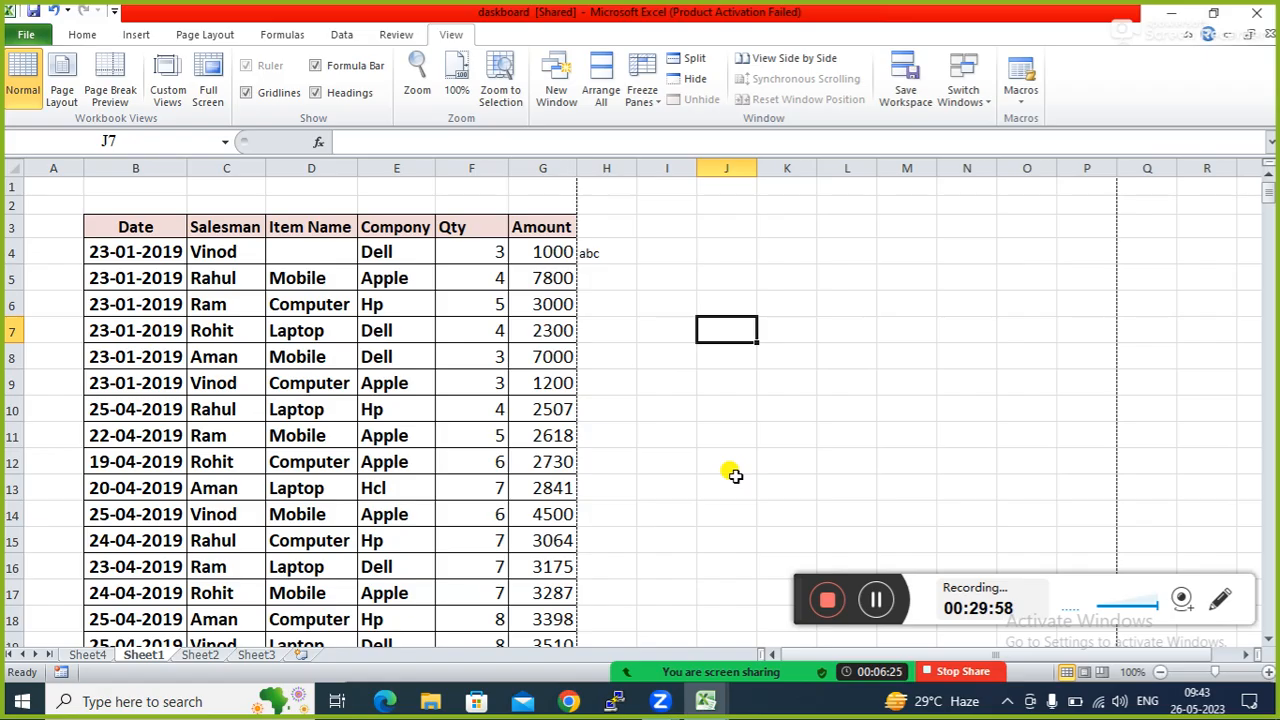
left_click(640, 665)
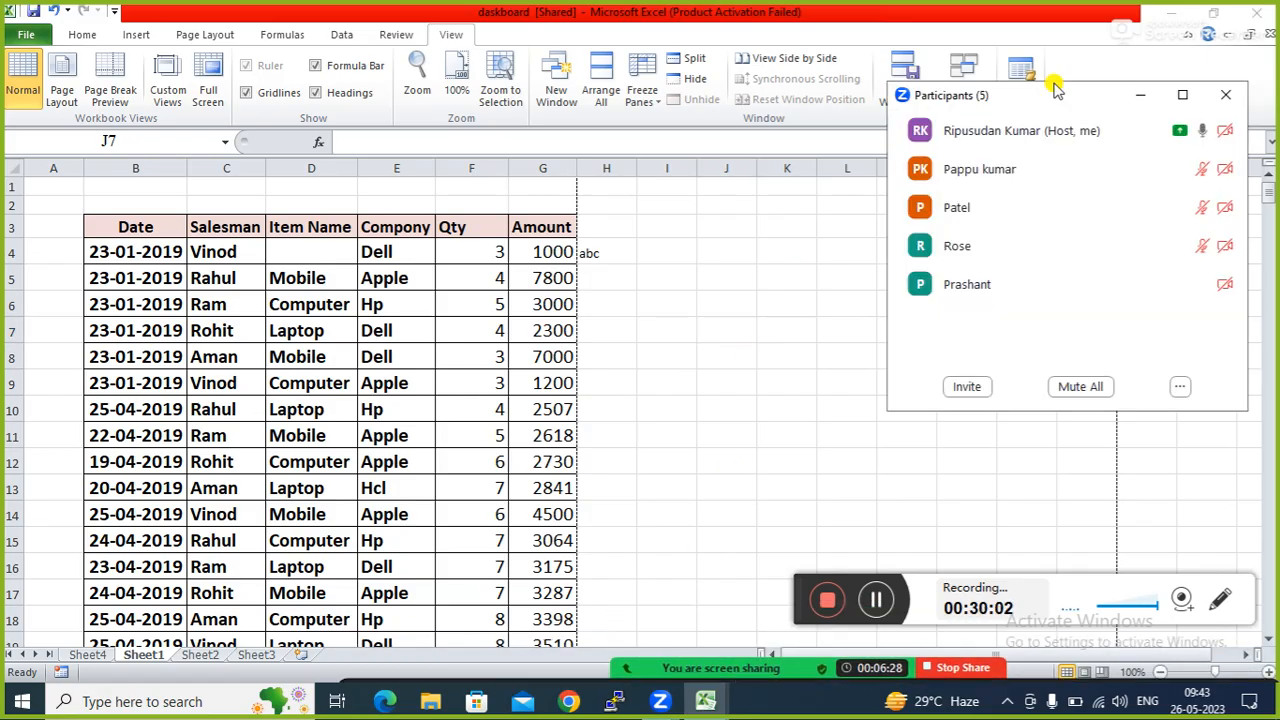
left_click(1140, 95)
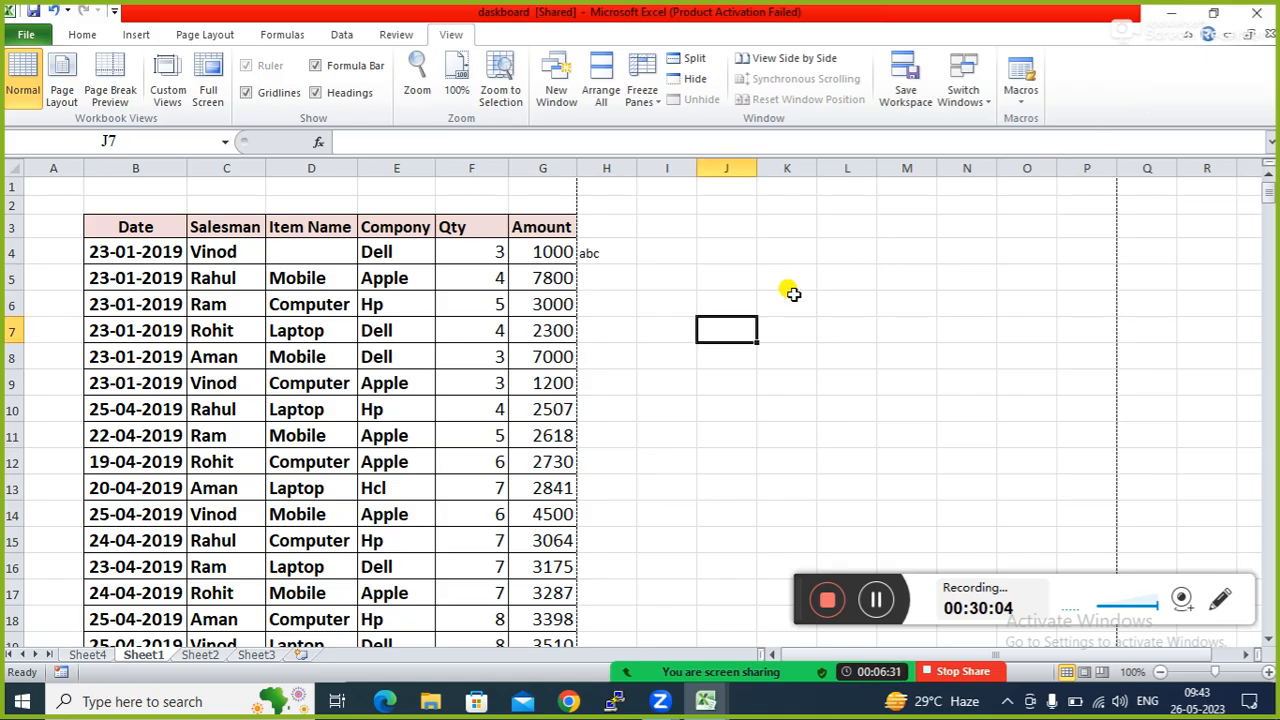
Apply a custom 700% magnification in the Zoom dialog, triggering the 10–400 range warning.
left_click(417, 80)
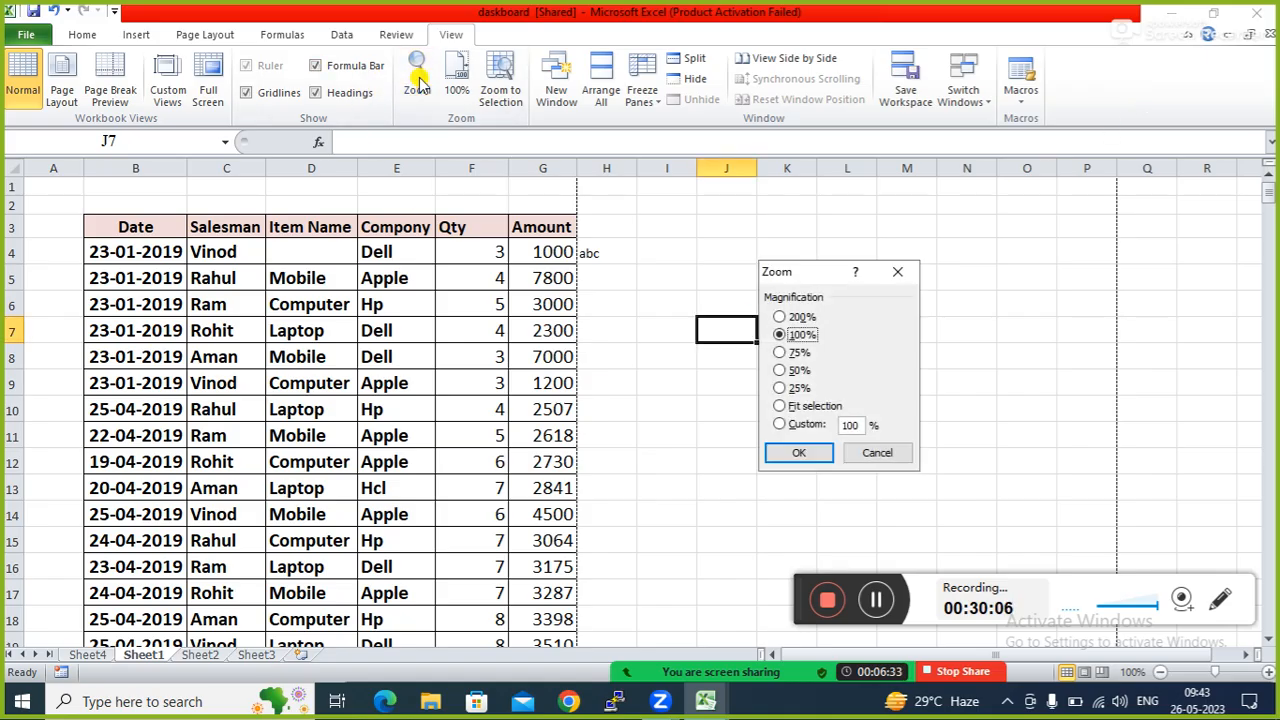
left_click(780, 424)
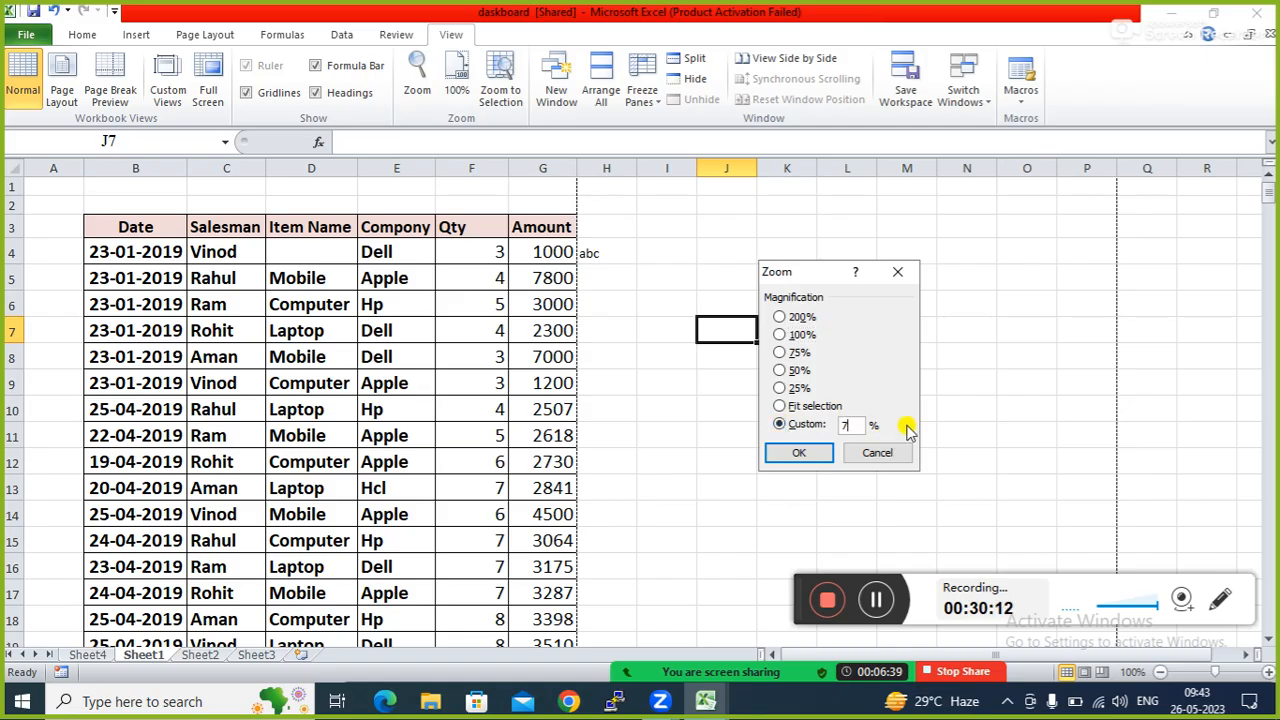
left_click(800, 453)
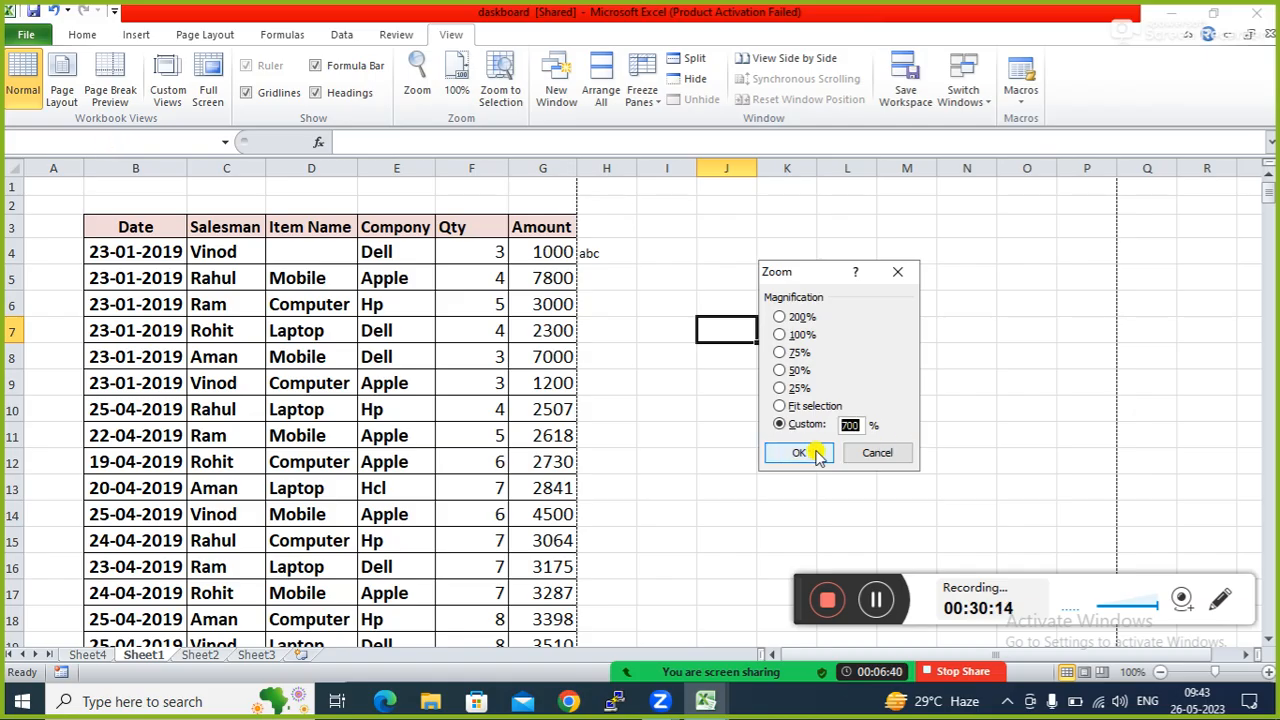
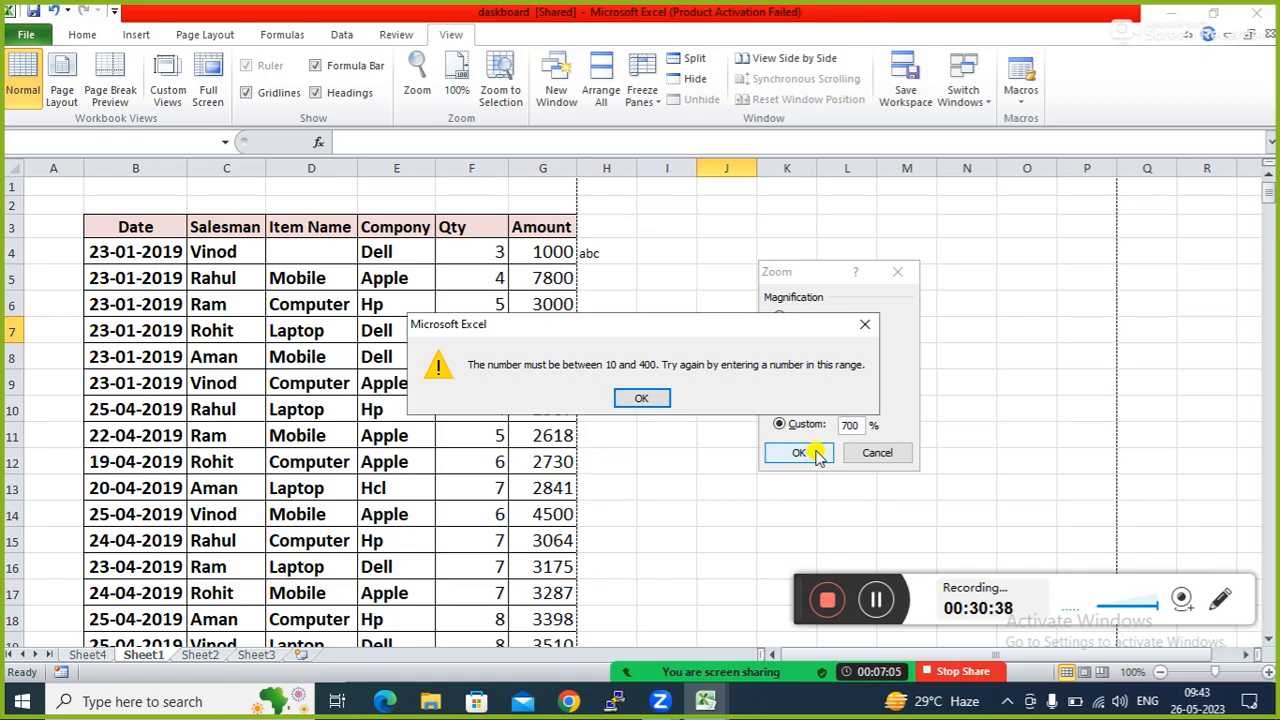
Open the Windows Run box over the Excel workbook with Win+R.
key("super+r")
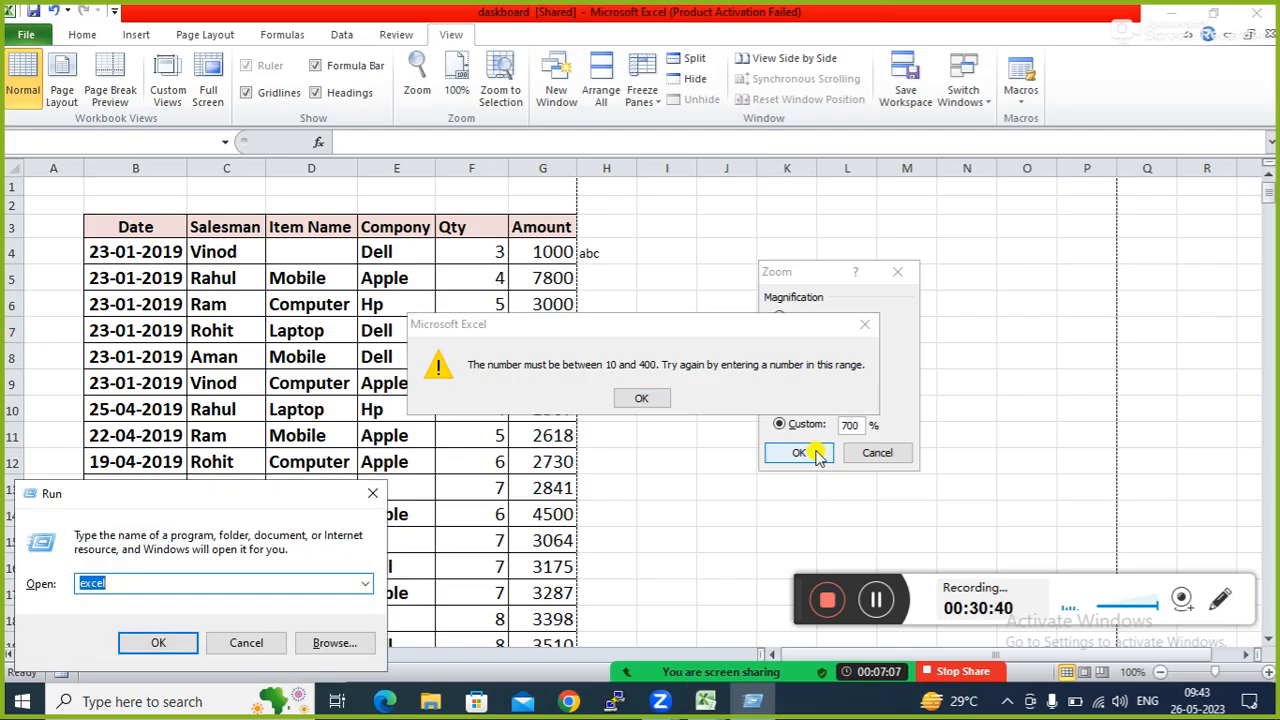
Replace 'excel' in the Run box with the winword suggestion to start Microsoft Word.
left_click(228, 589)
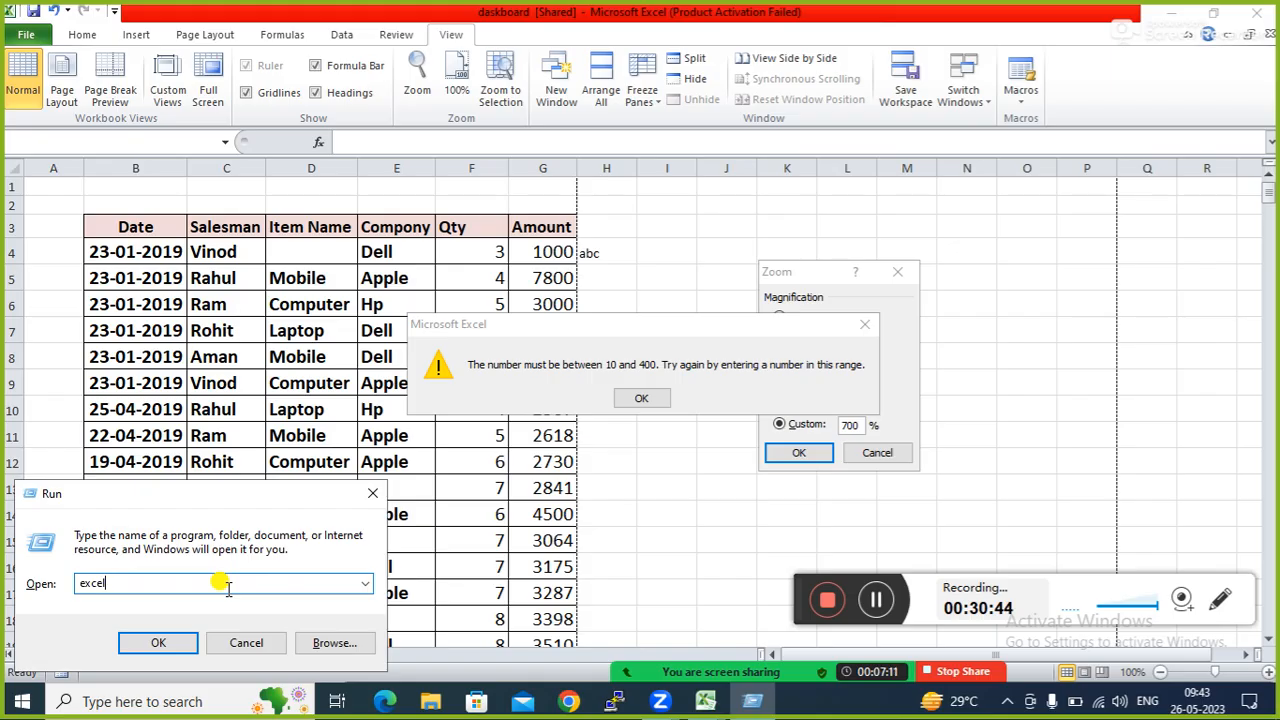
key("BackSpace")
key("BackSpace")
key("BackSpace")
key("BackSpace")
key("BackSpace")
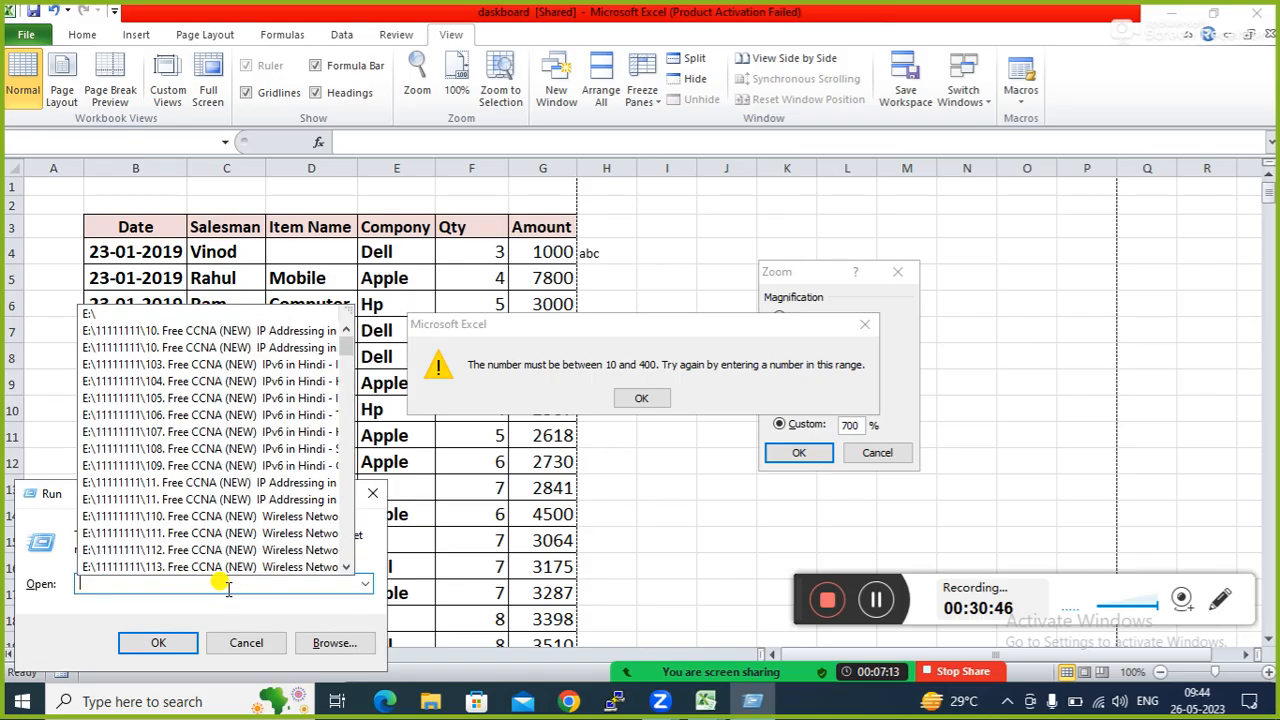
type("wi")
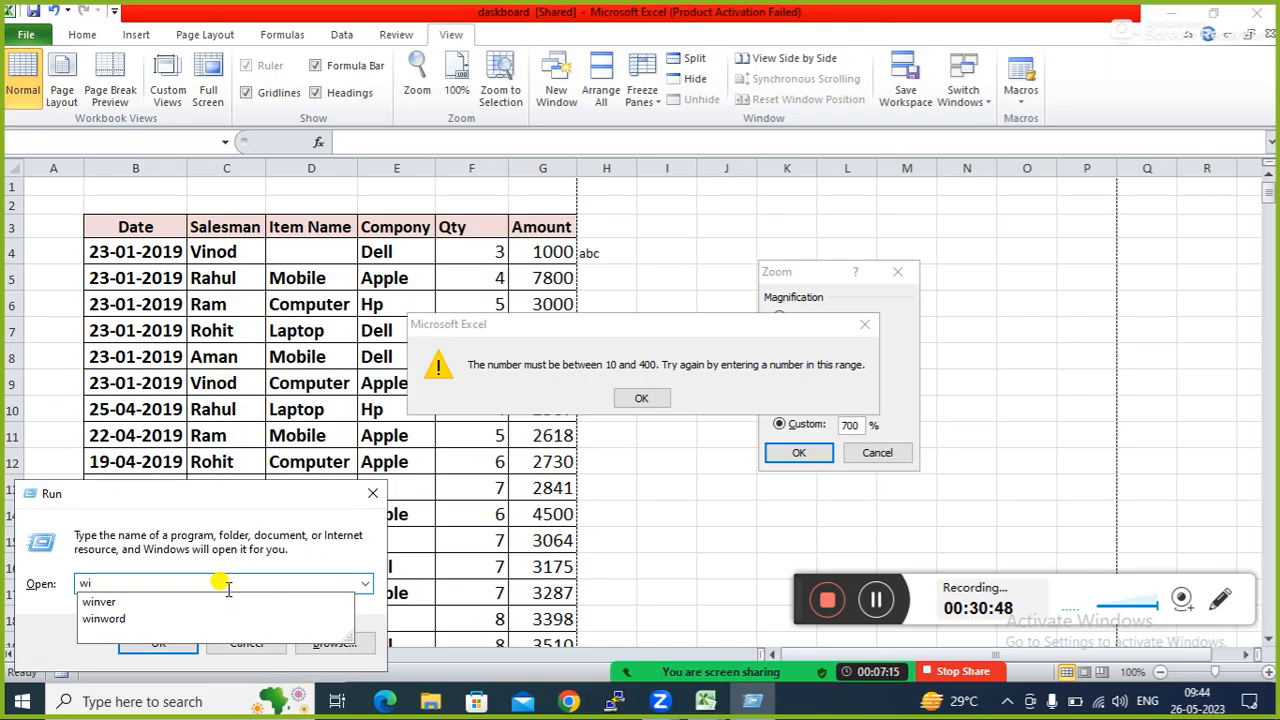
key("Down")
key("Down")
key("Return")
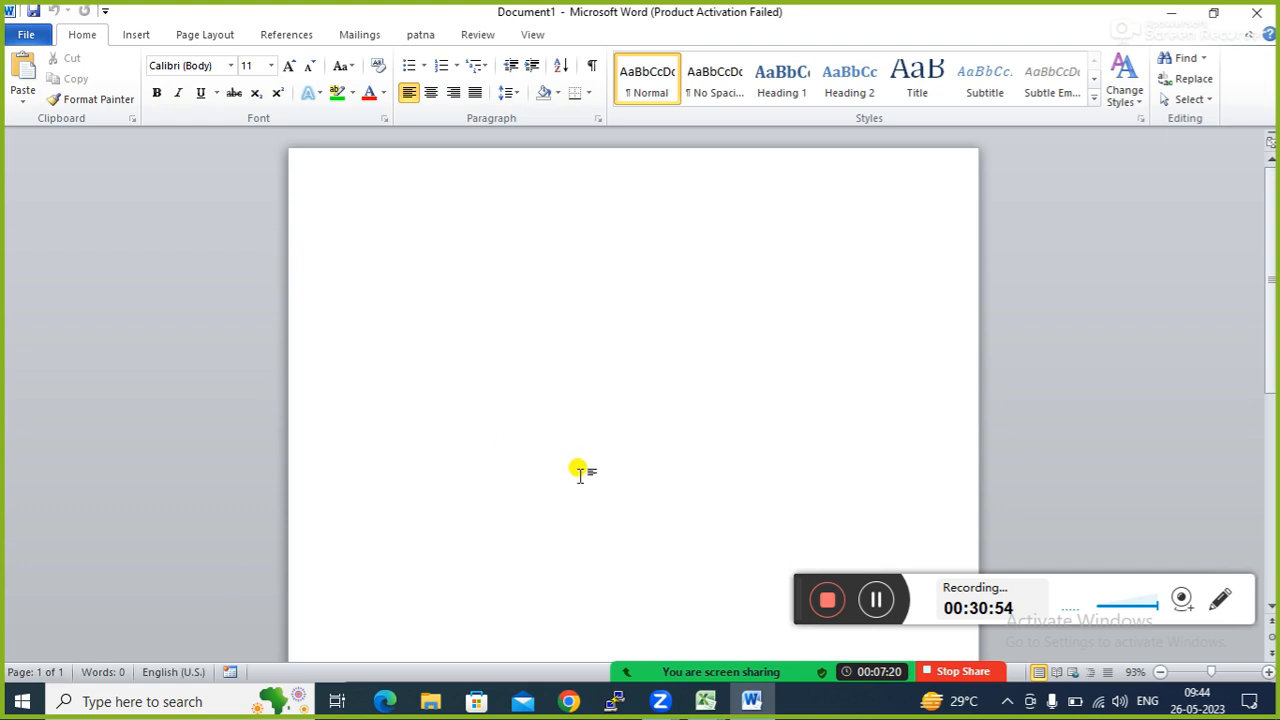
Close the activation wizard and set the blank document's zoom to 500%.
left_click(829, 527)
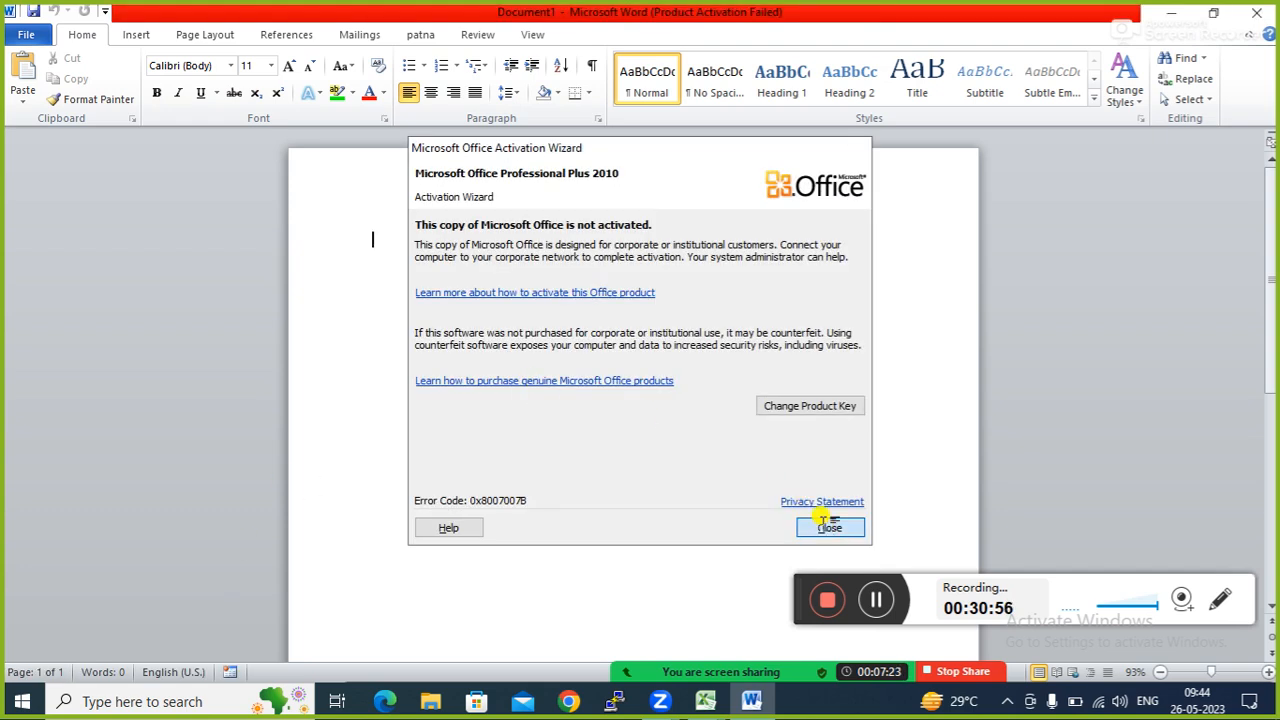
left_click(478, 35)
left_click(530, 40)
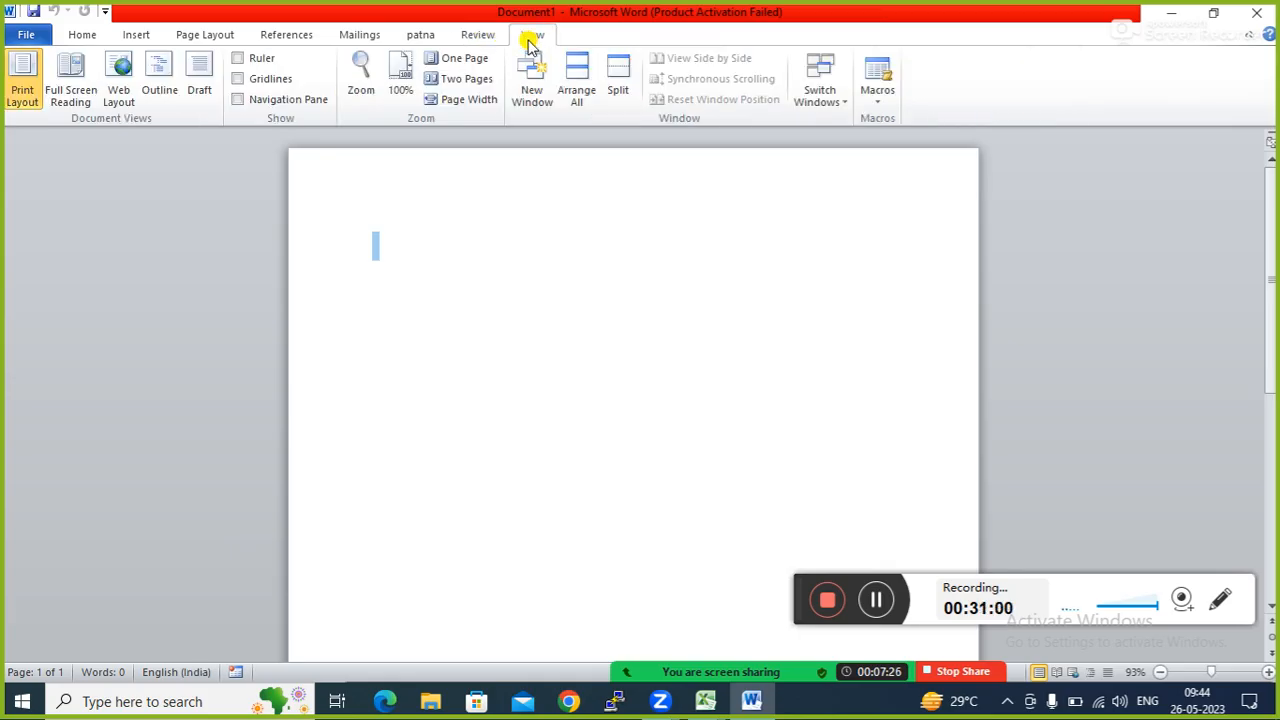
left_click(360, 72)
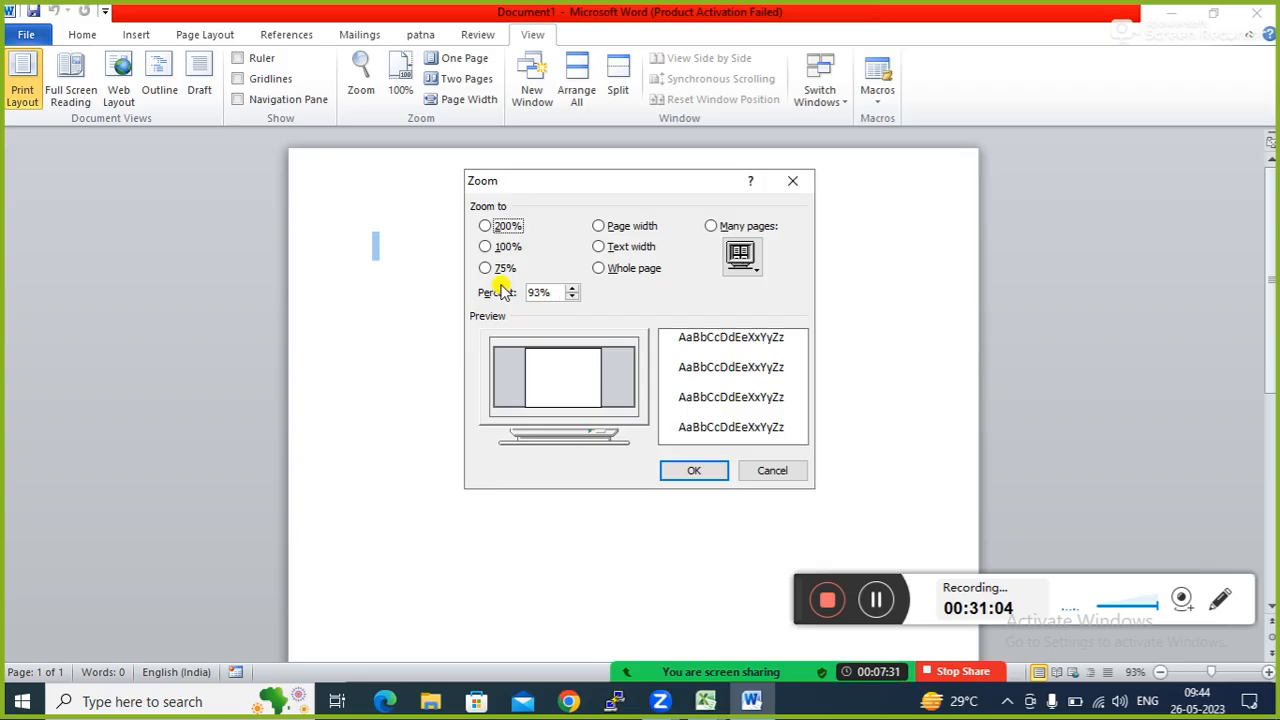
left_click(556, 290)
key("BackSpace")
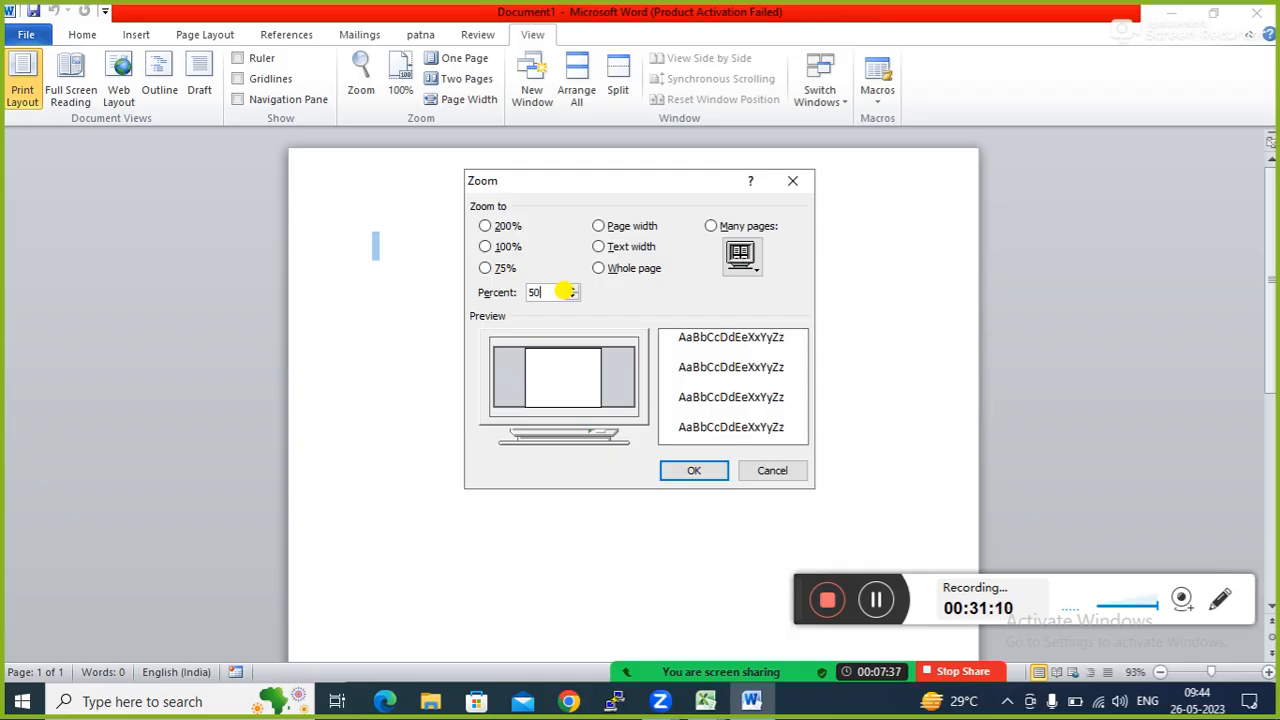
left_click(714, 471)
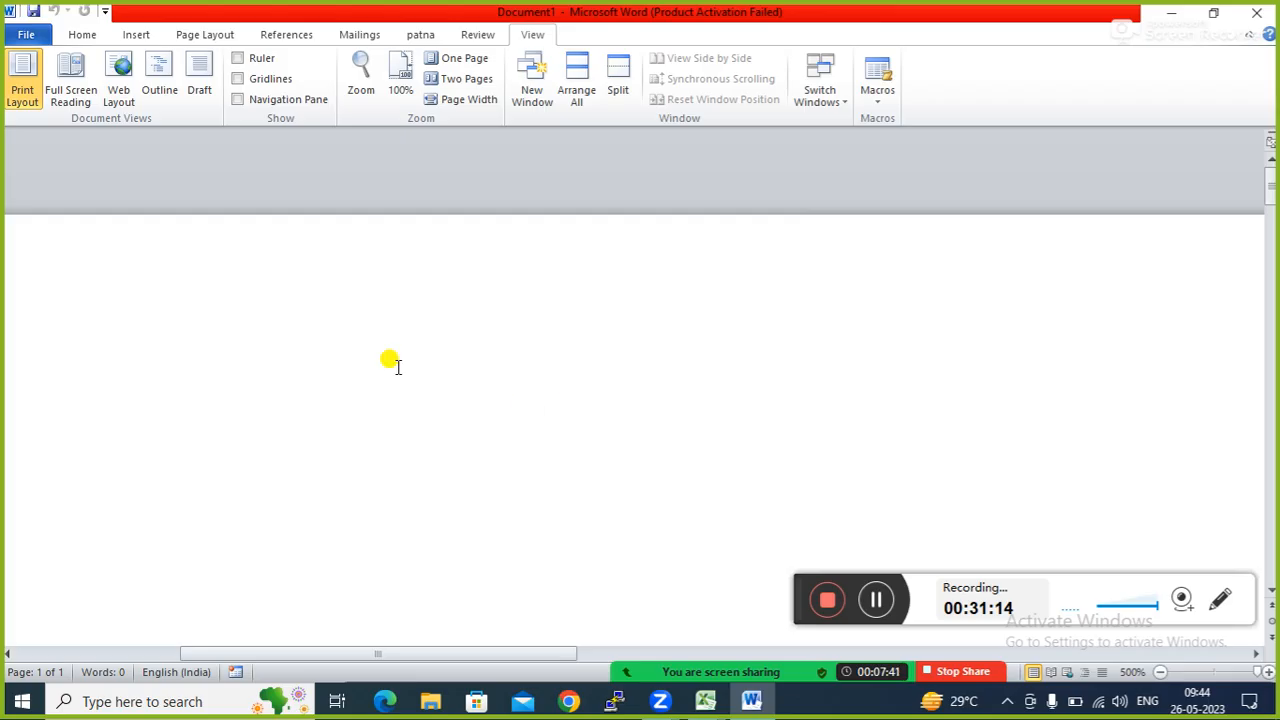
Try a 700% zoom, dismiss the out-of-range warning, and keep 500%.
left_click(361, 80)
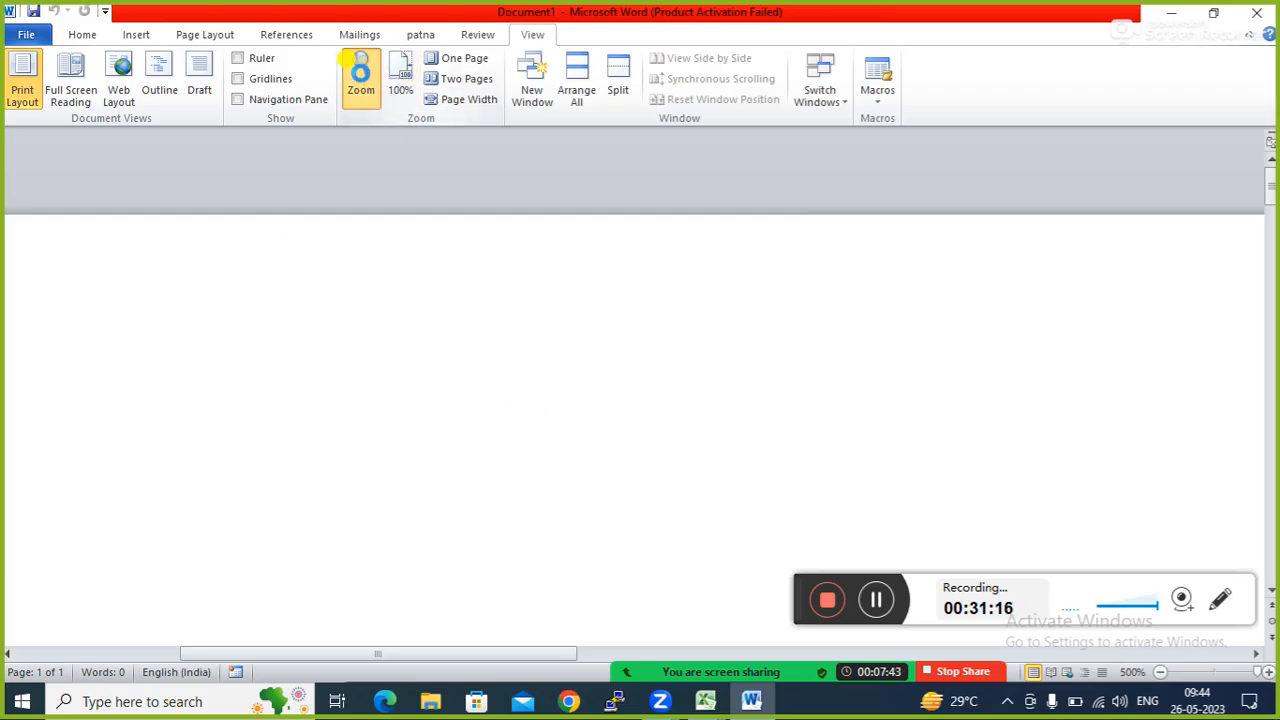
left_click(555, 291)
key("BackSpace")
key("BackSpace")
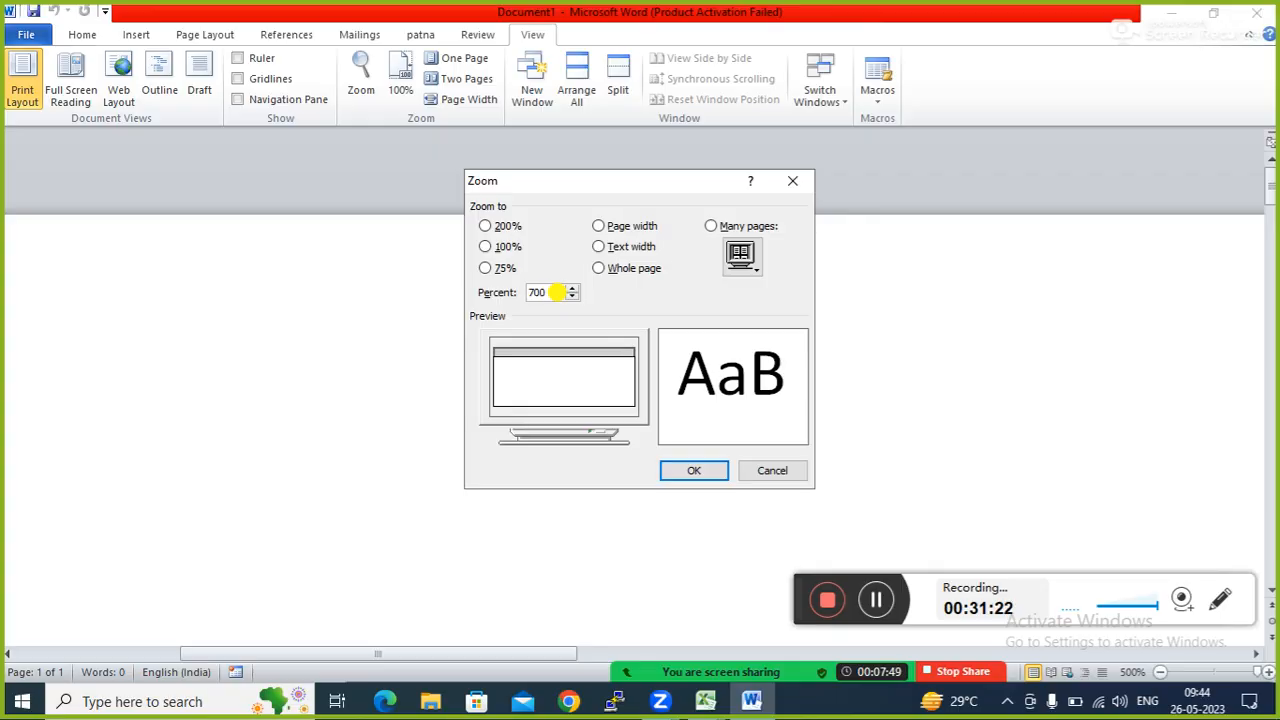
left_click(690, 476)
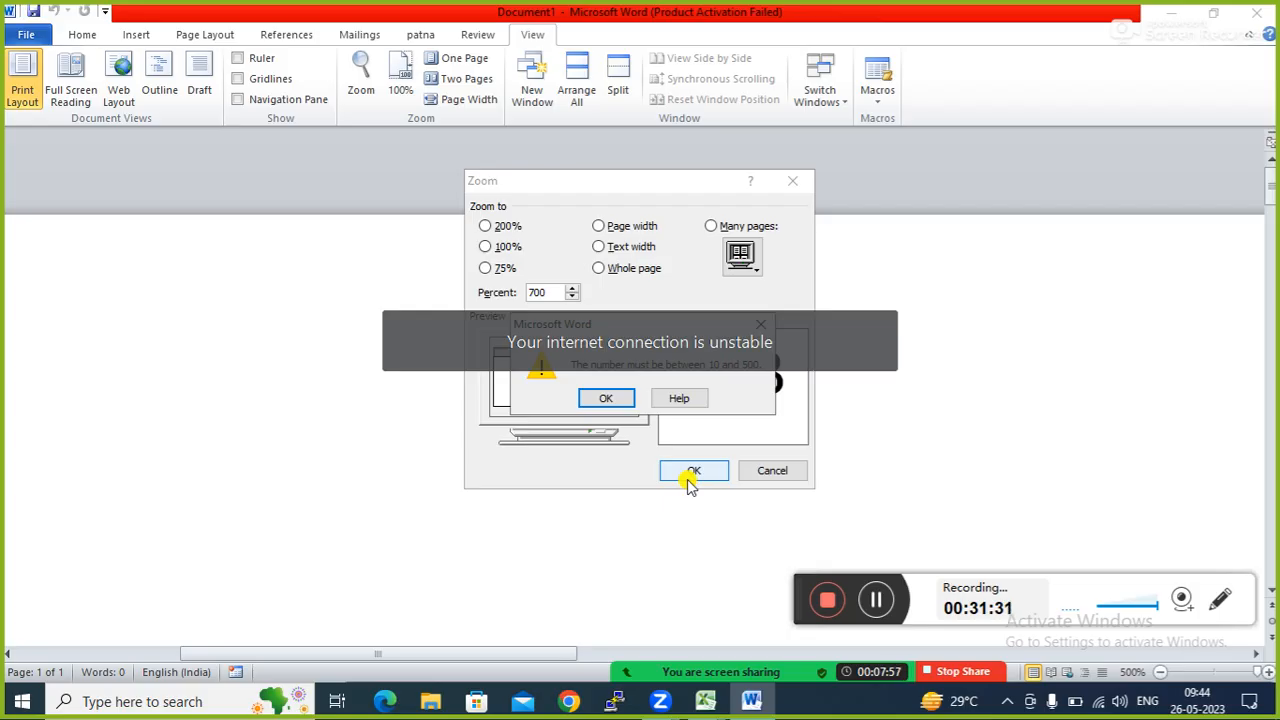
key("Return")
left_click(688, 474)
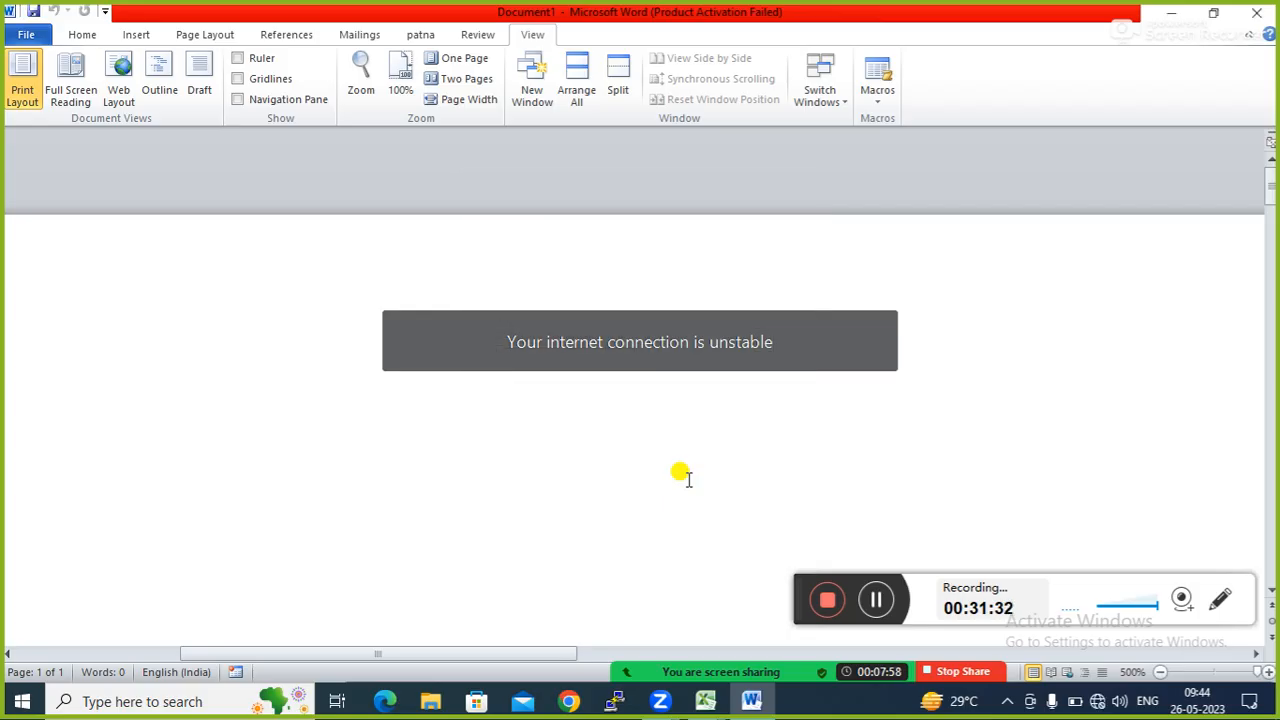
Try a 5700% zoom, dismiss the 10–500 range error, and cancel the Zoom dialog.
left_click(359, 88)
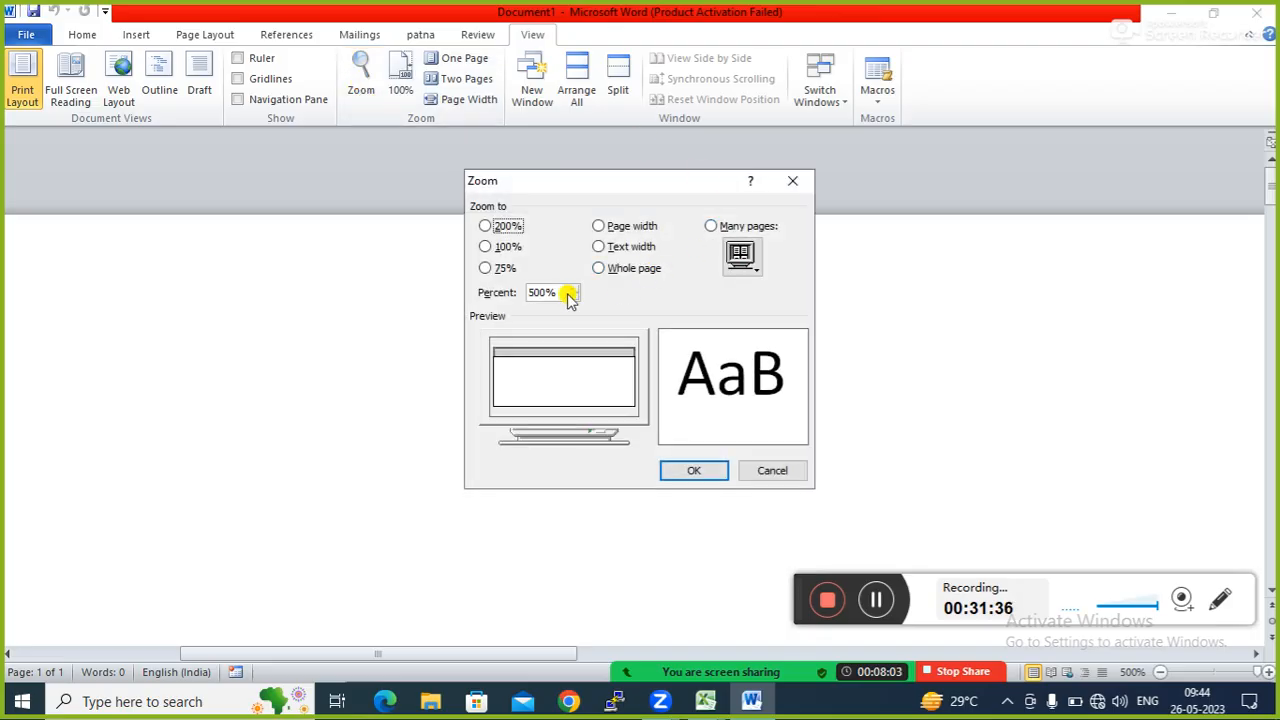
left_click(543, 293)
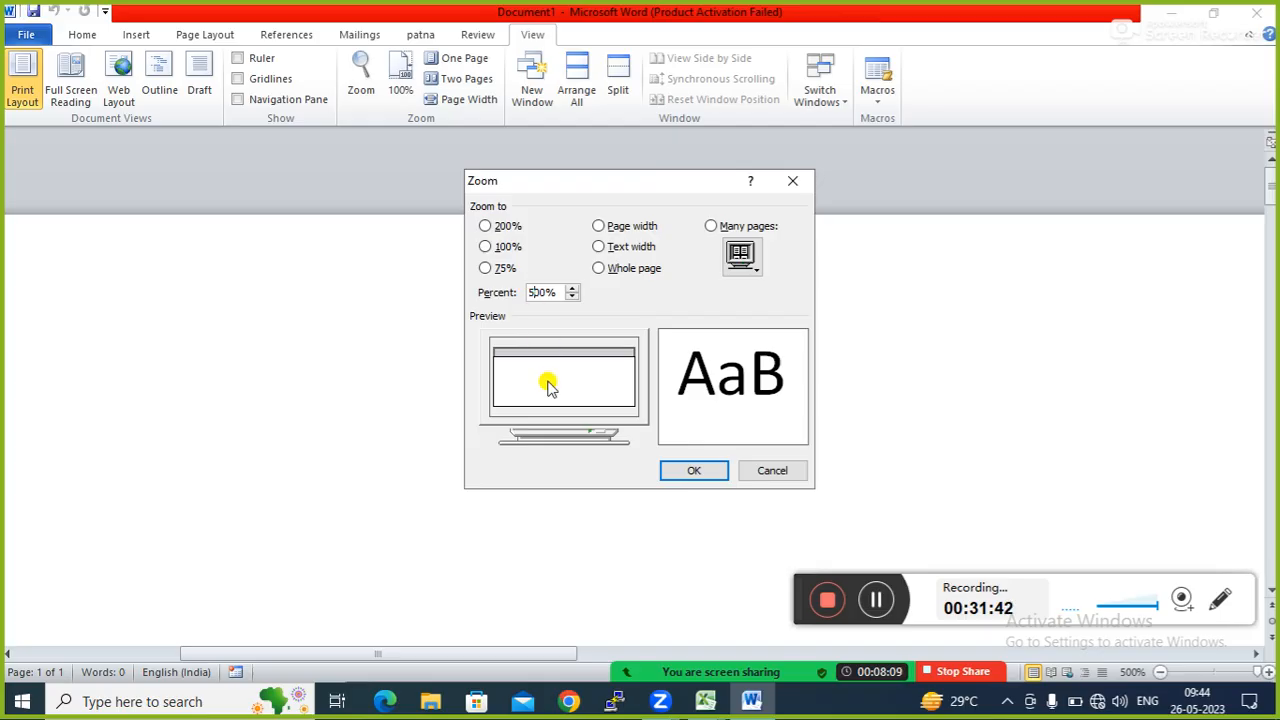
type("7")
left_click(692, 472)
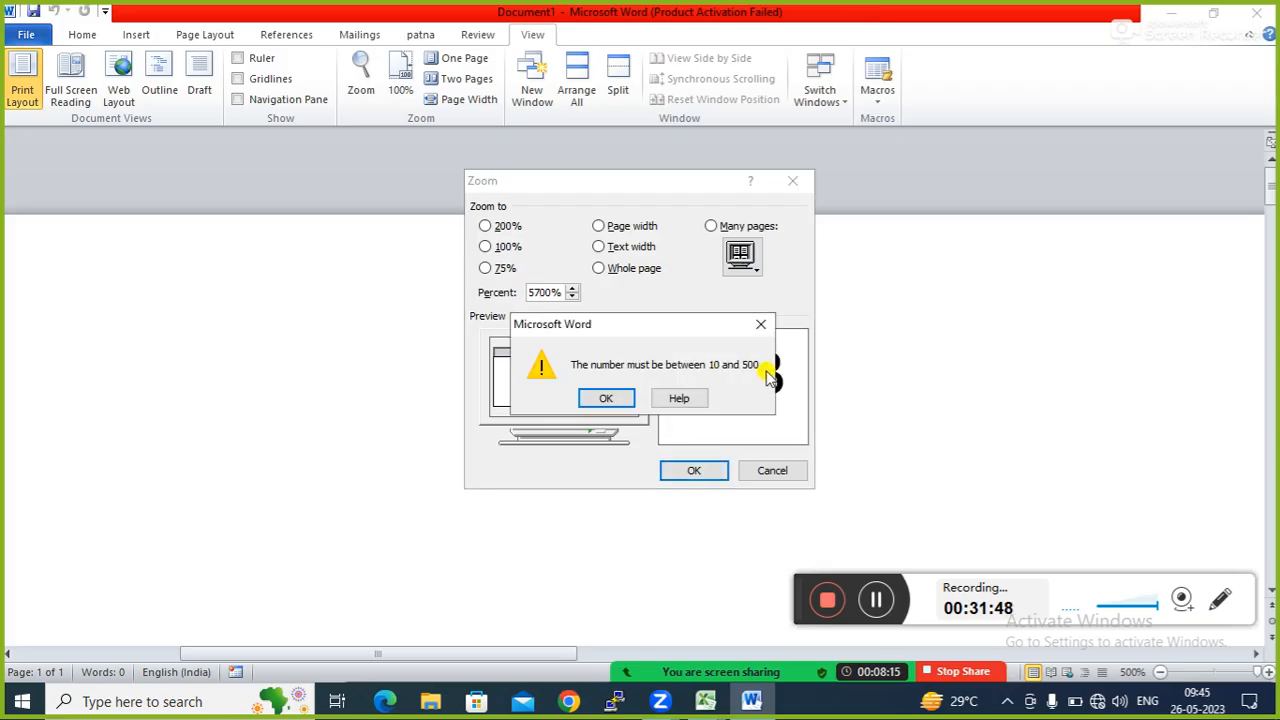
left_click(761, 324)
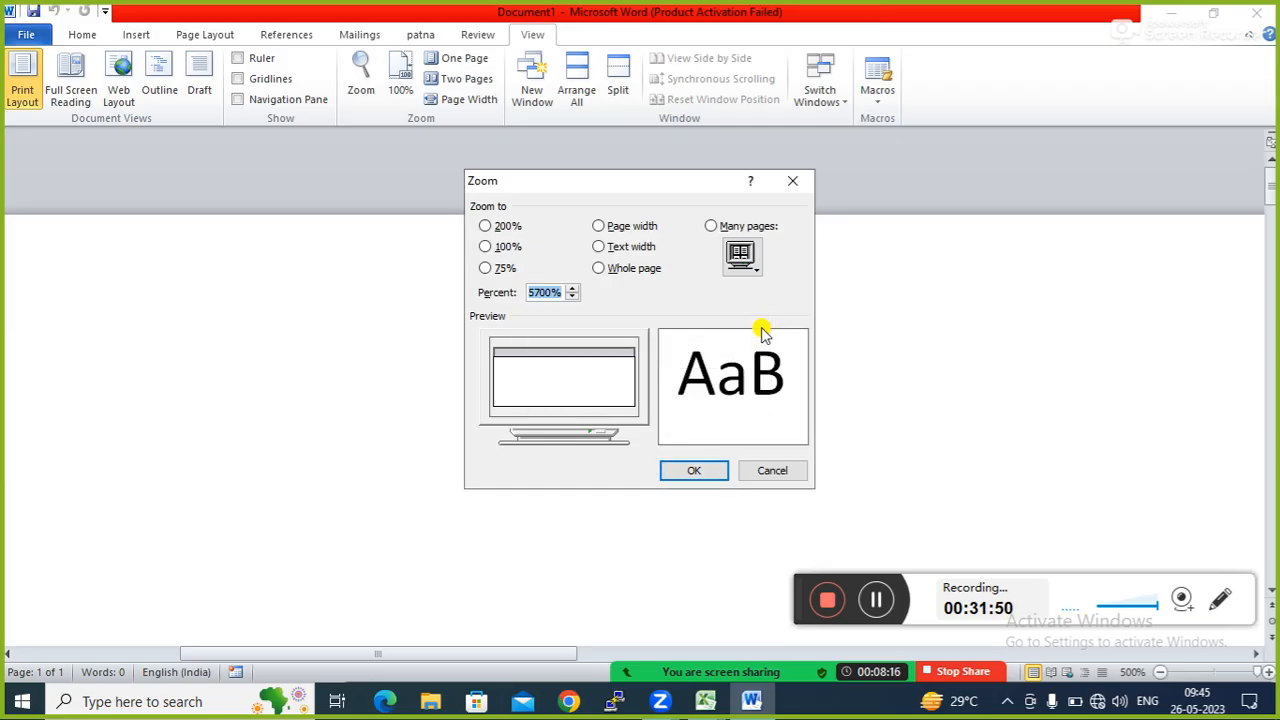
left_click(768, 471)
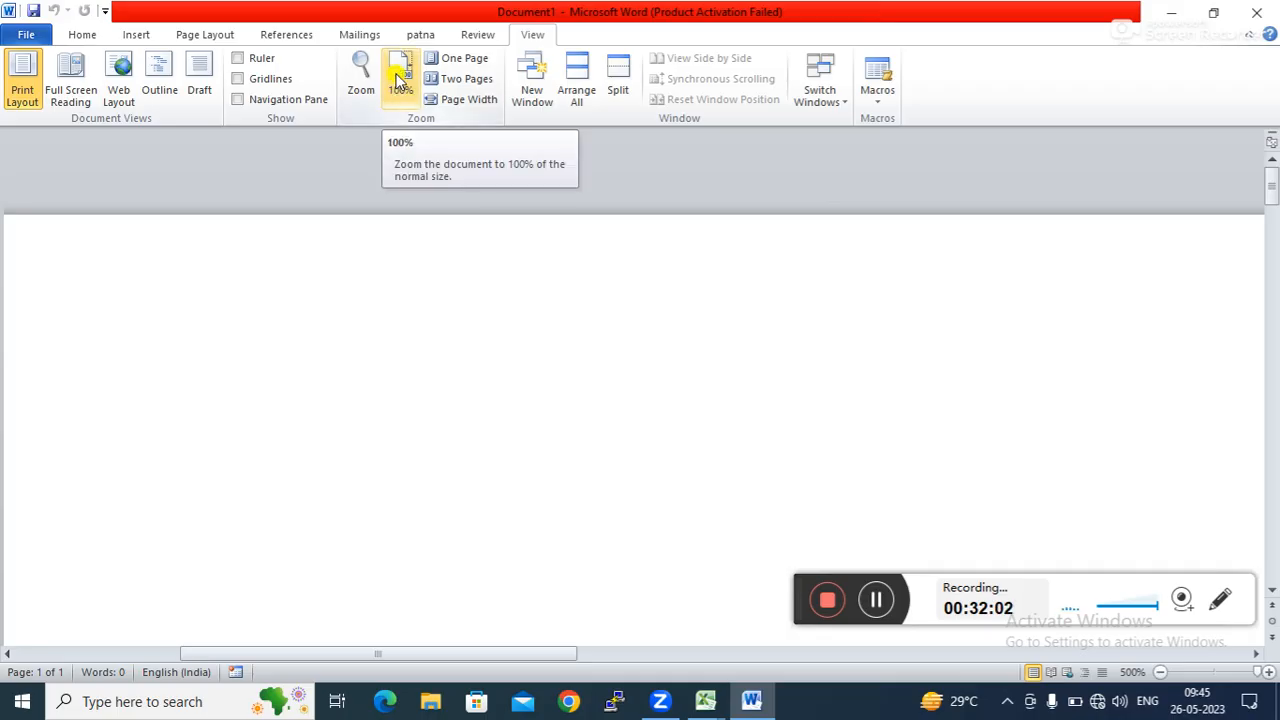
Reset Word to 100% zoom, connect to Hubnet 4G Wi-Fi, and dismiss Zoom's error.
left_click(399, 80)
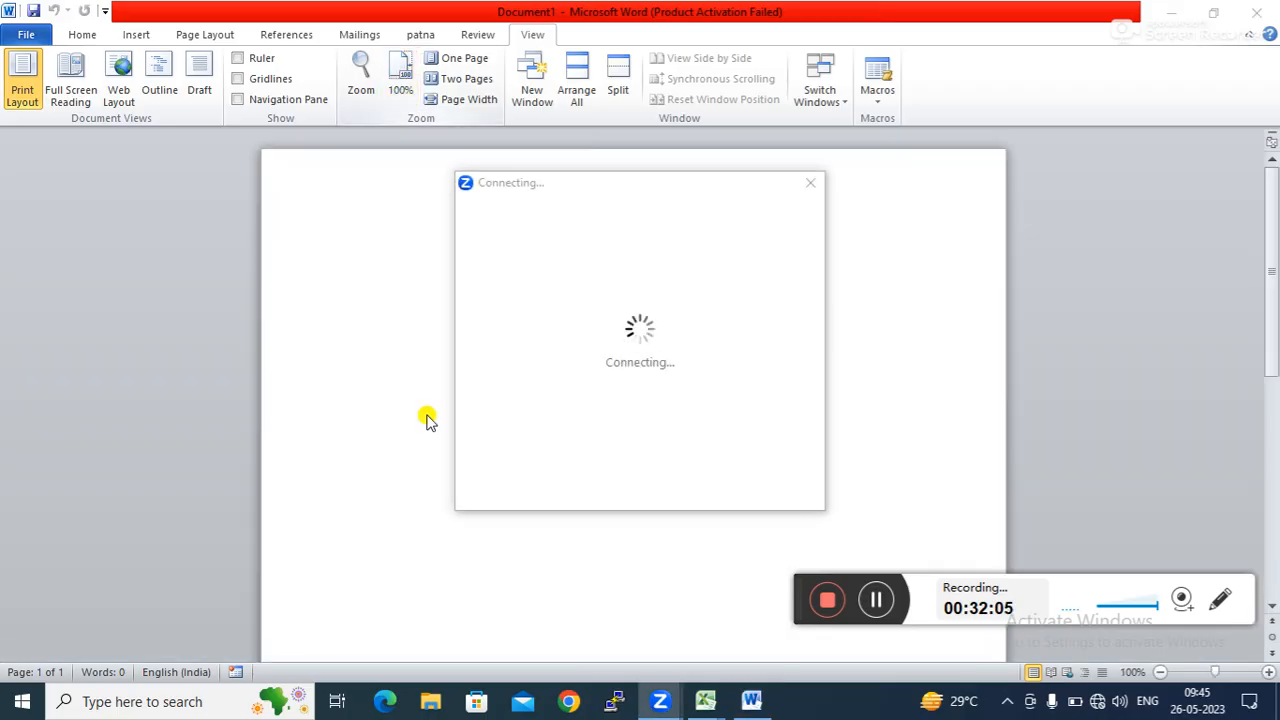
left_click(1097, 703)
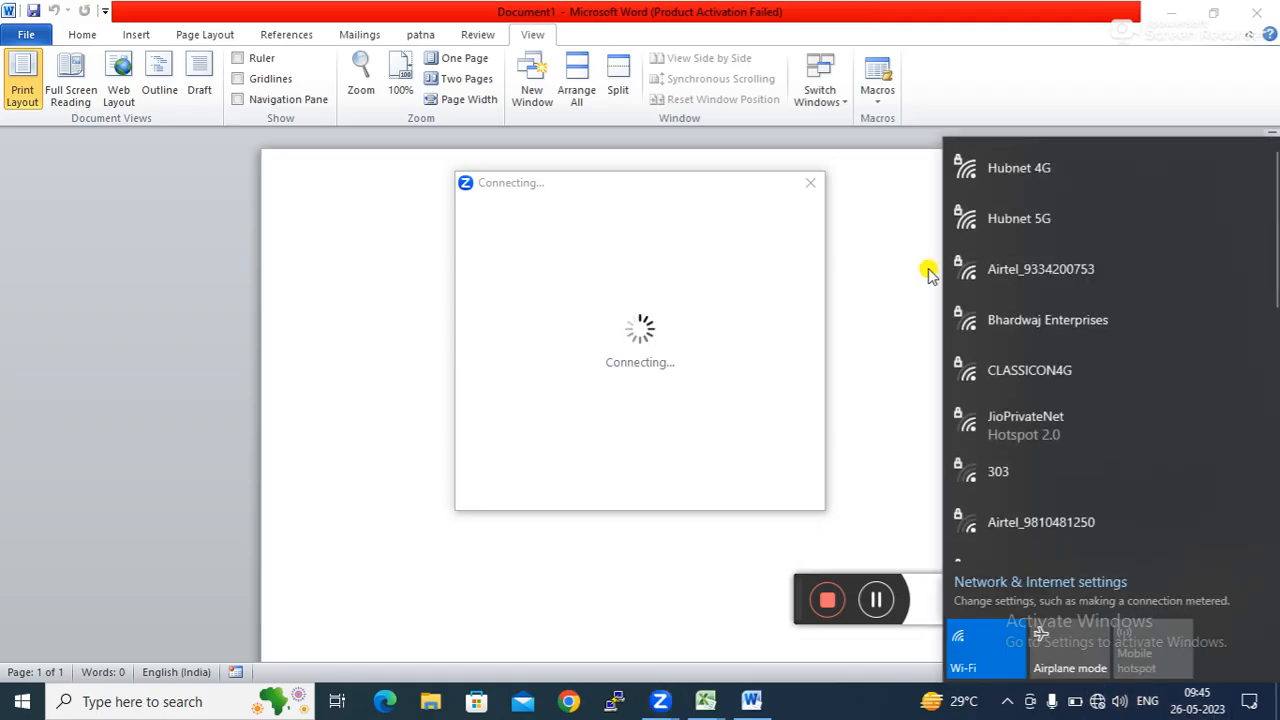
left_click(1040, 175)
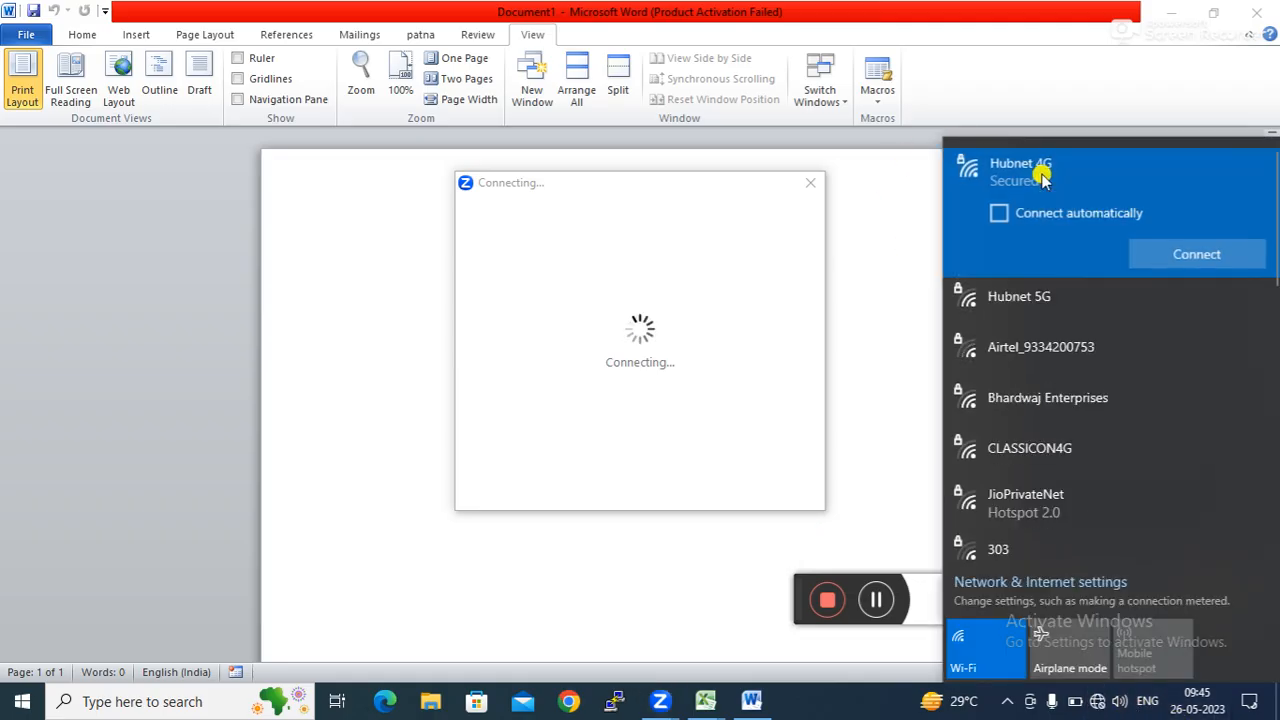
left_click(1203, 252)
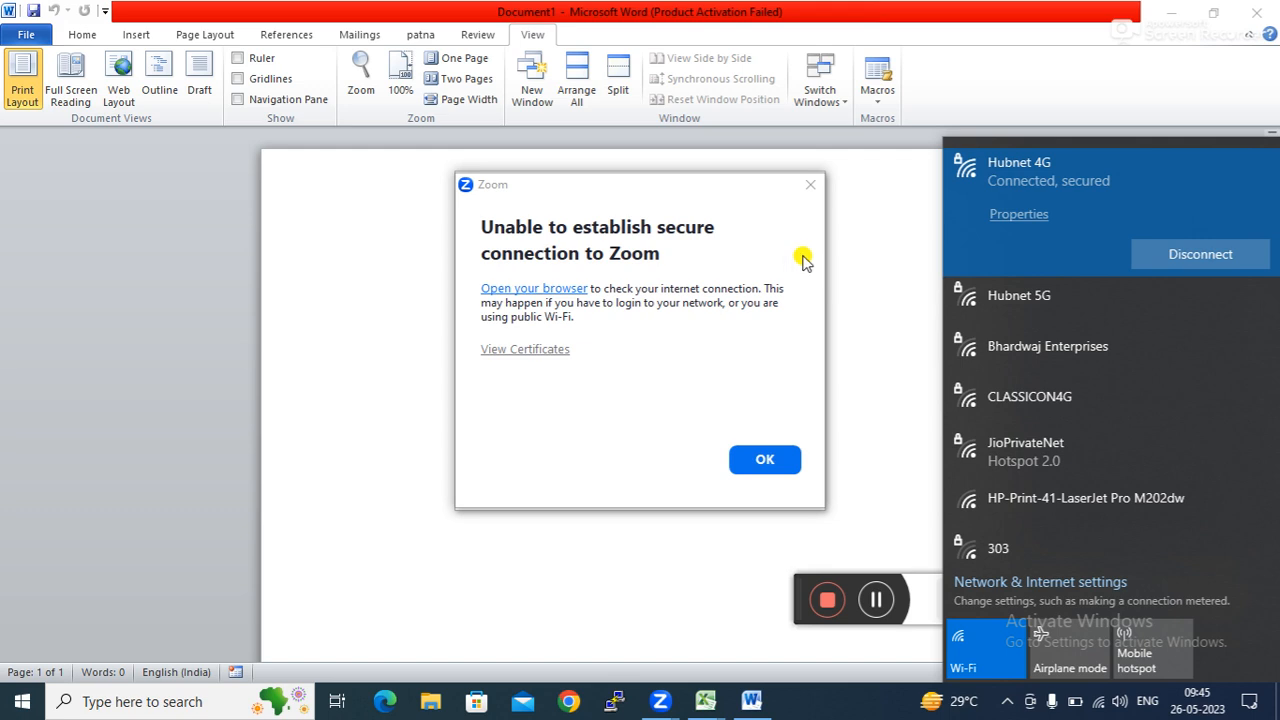
left_click(809, 184)
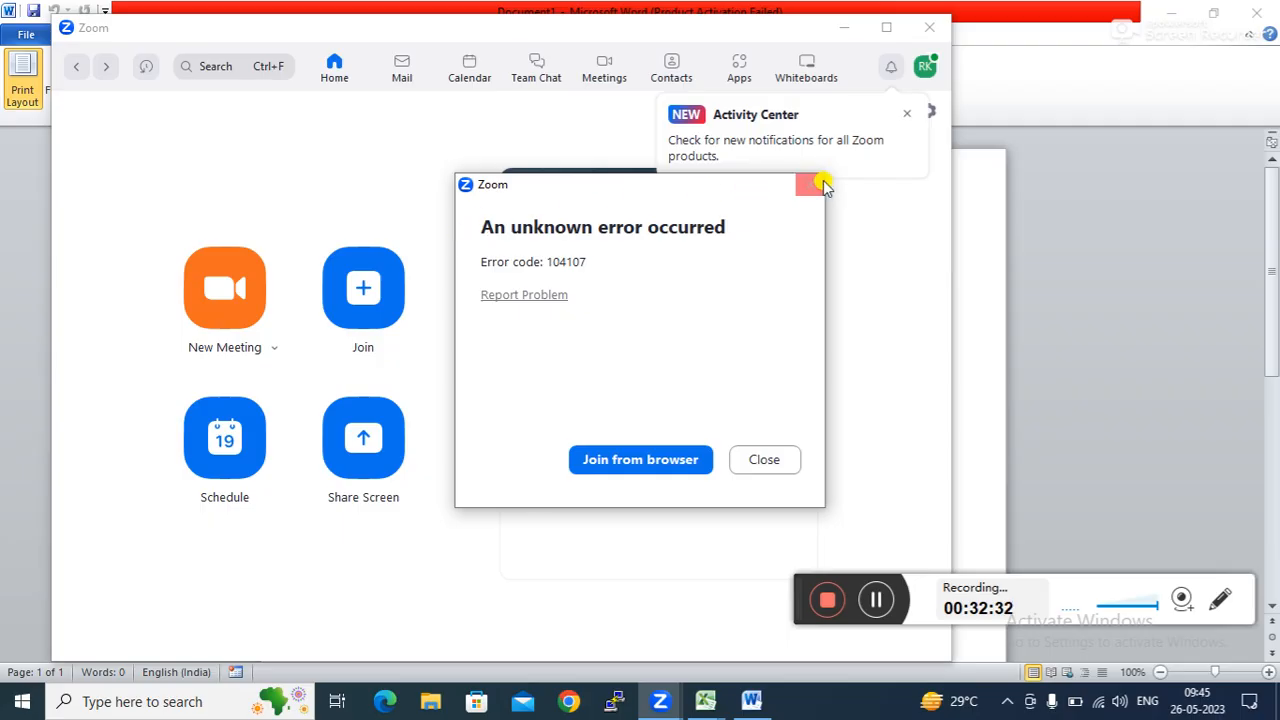
Start a new Zoom meeting with computer audio, camera off, sharing the whole screen.
left_click(810, 184)
left_click(223, 287)
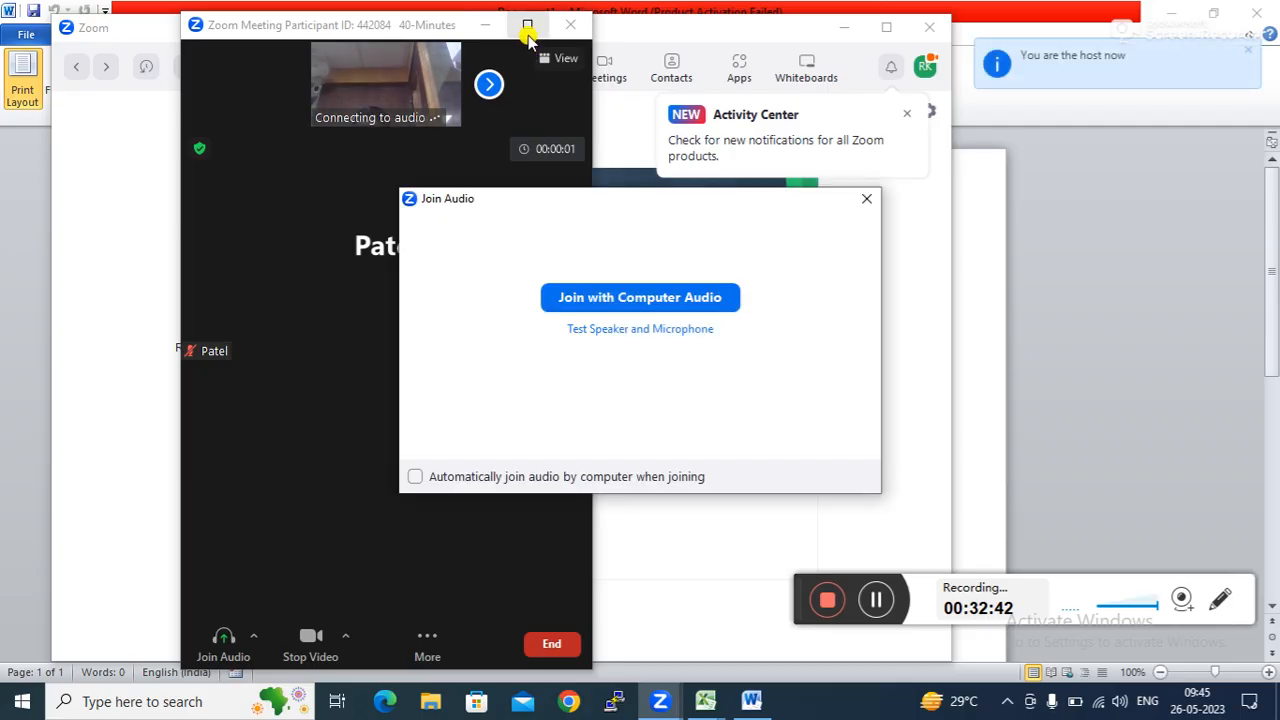
left_click(654, 297)
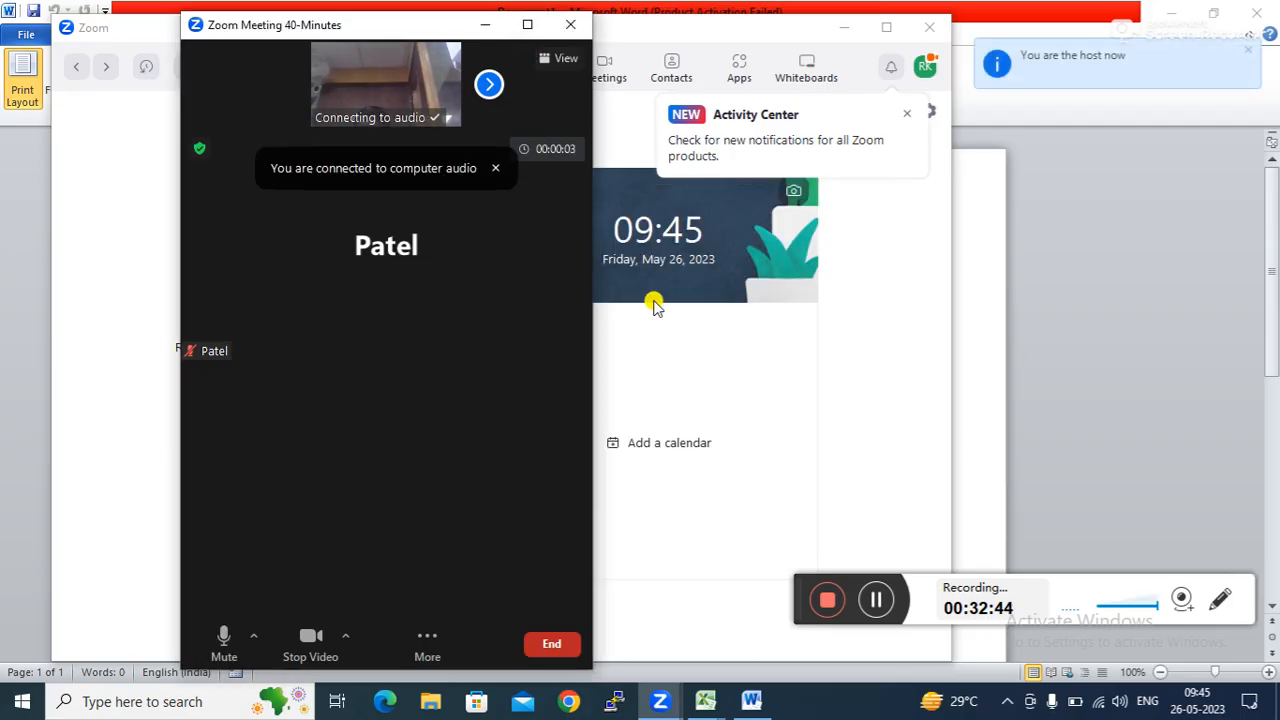
left_click(526, 24)
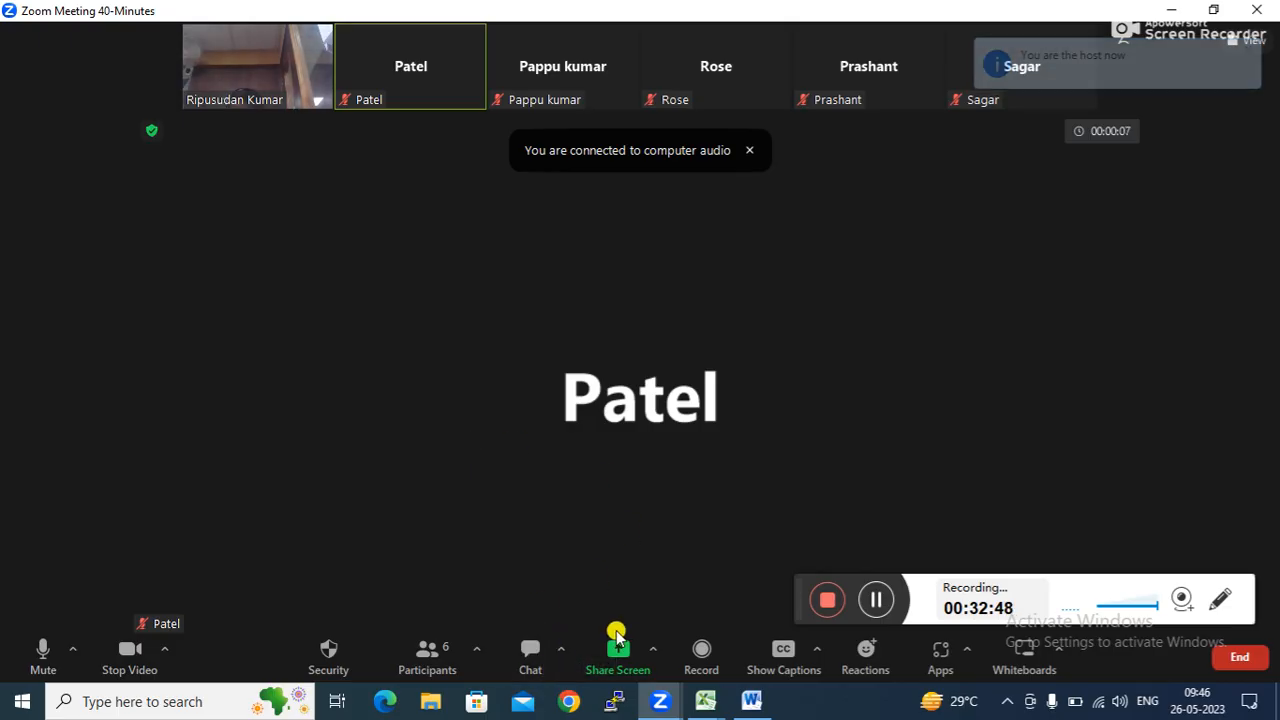
left_click(618, 650)
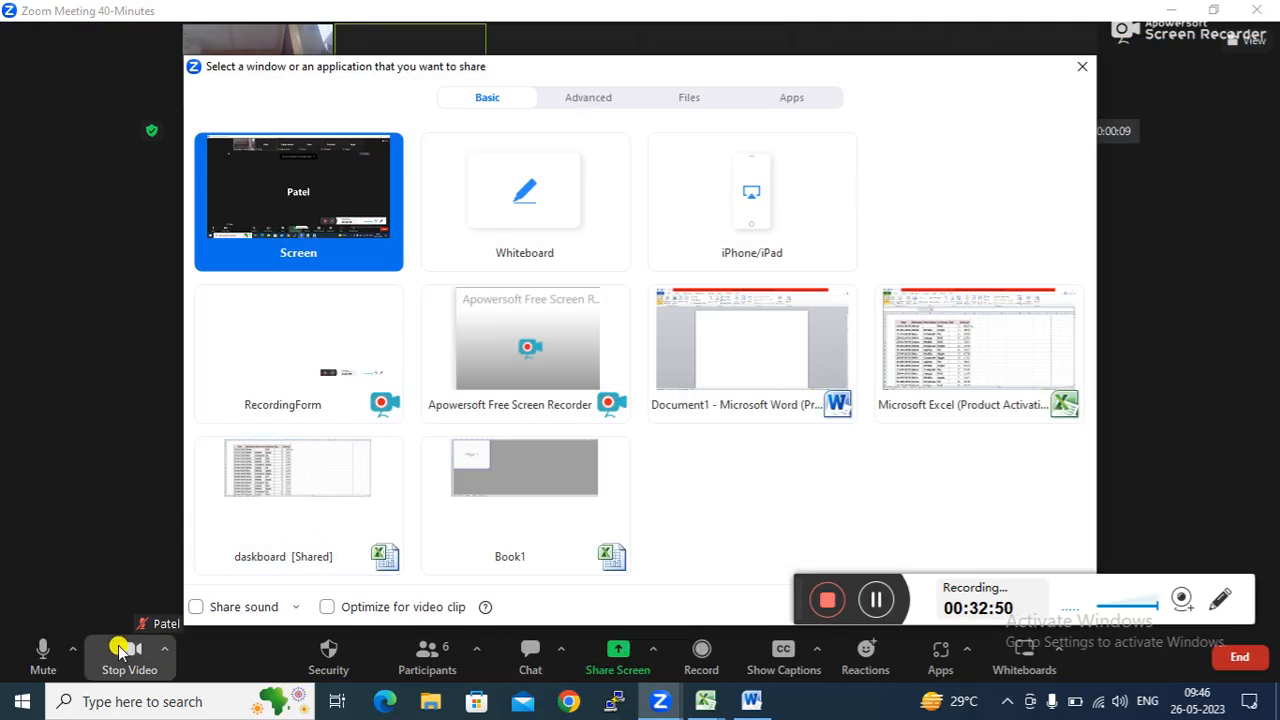
left_click(119, 650)
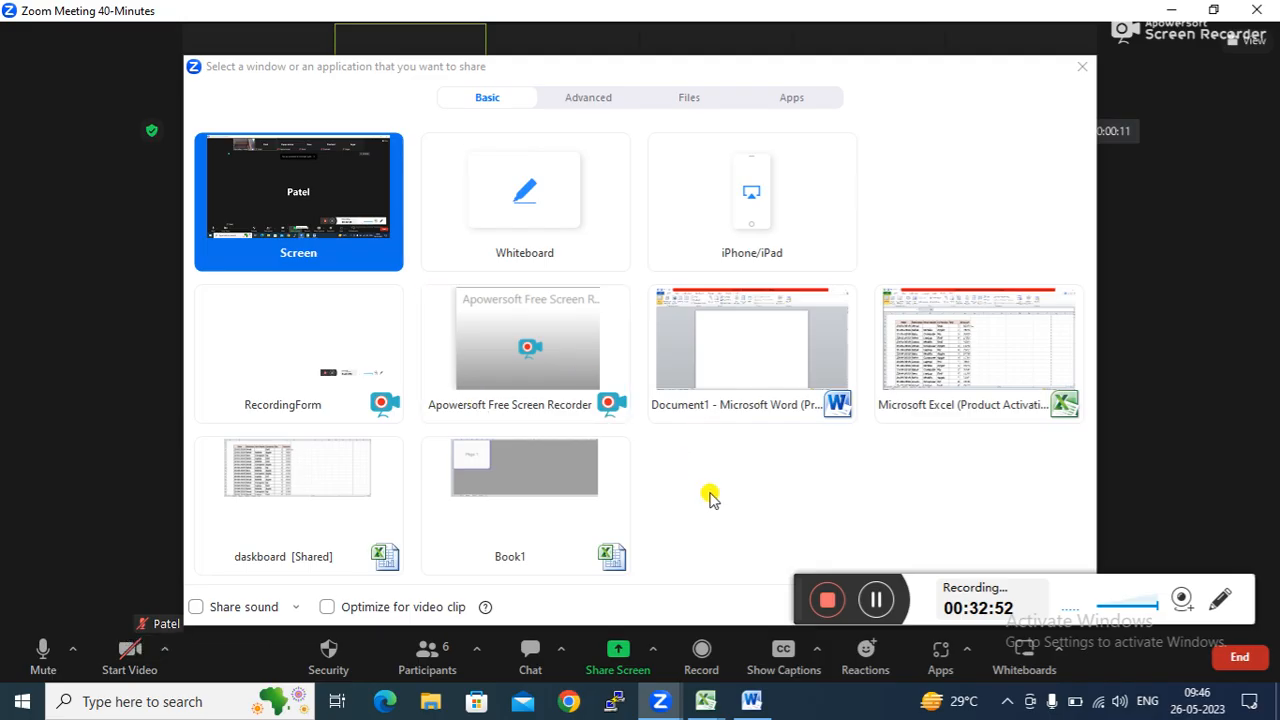
left_click_drag(795, 585, 811, 488)
left_click(1036, 606)
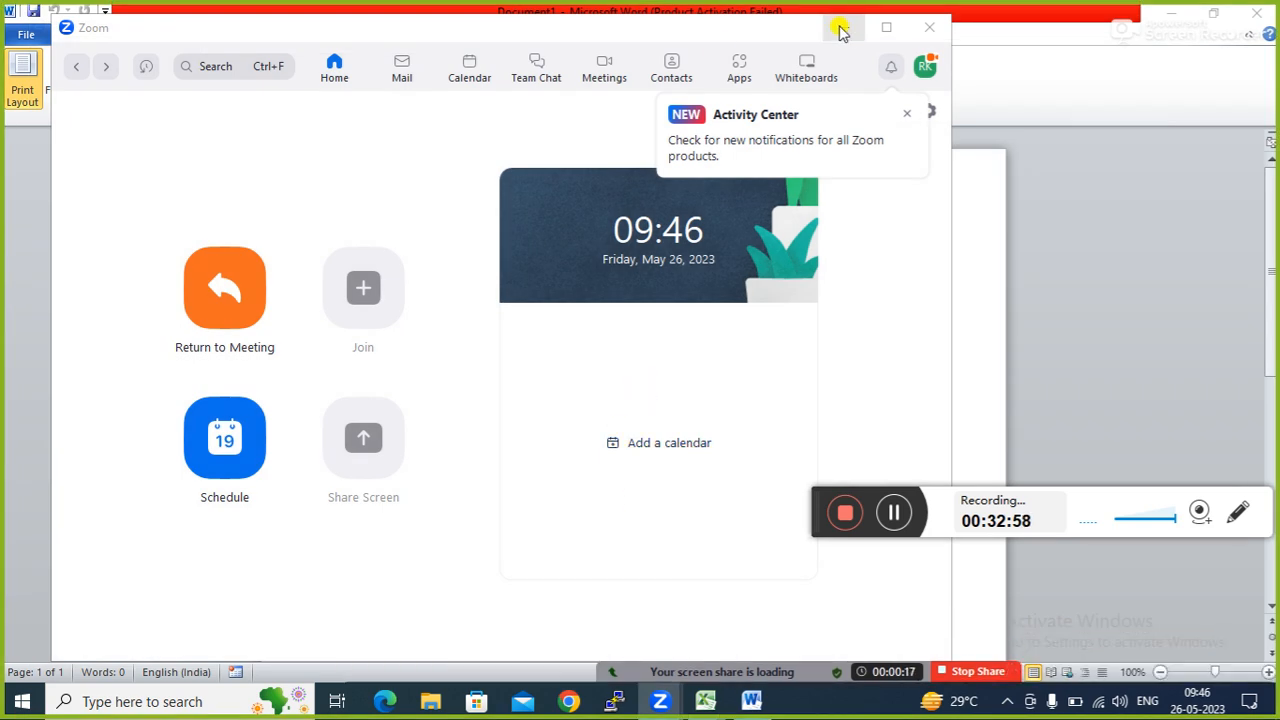
left_click(844, 27)
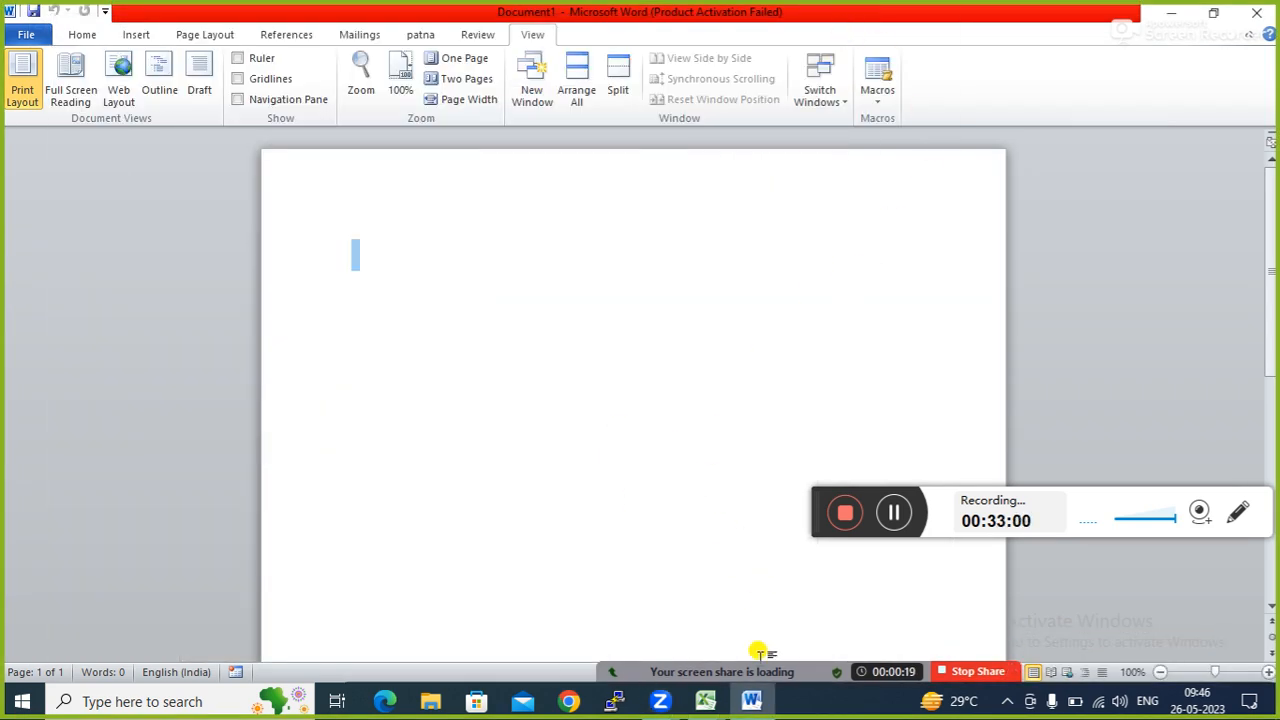
Show the participants list at the top-right, then minimize Word to reveal Excel.
mouse_move(760, 660)
left_click(620, 670)
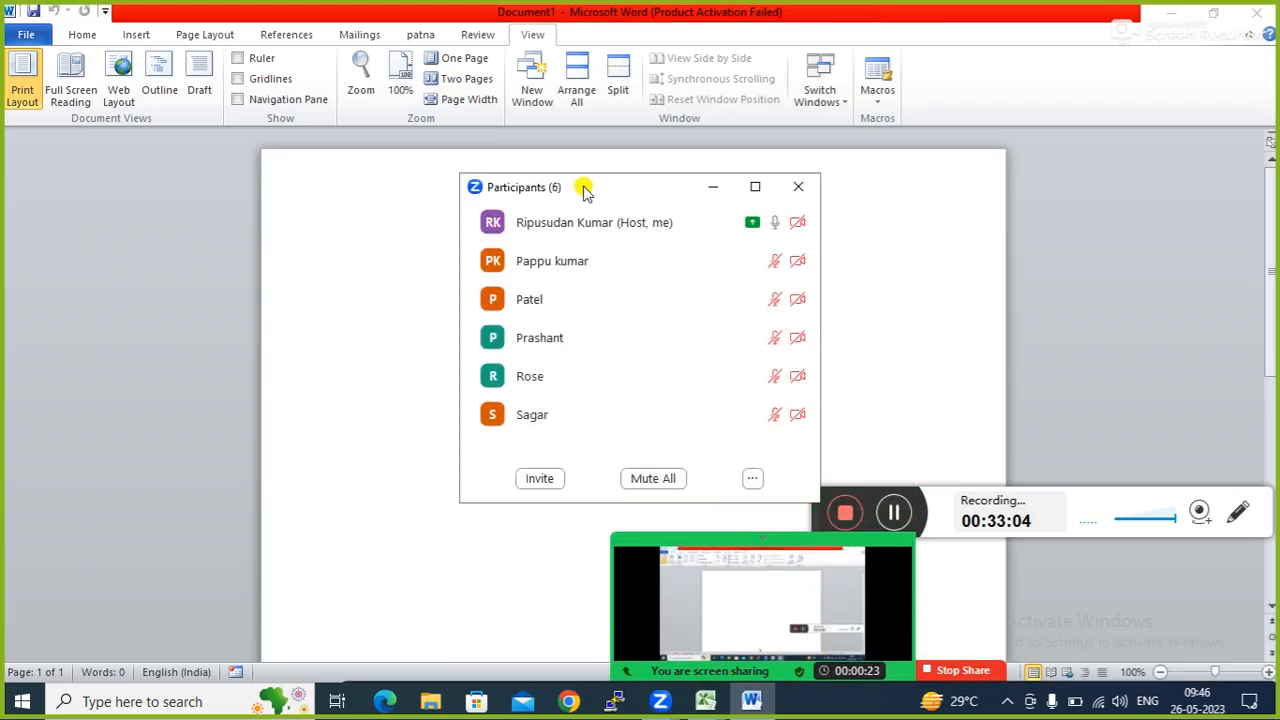
left_click_drag(584, 188, 1024, 68)
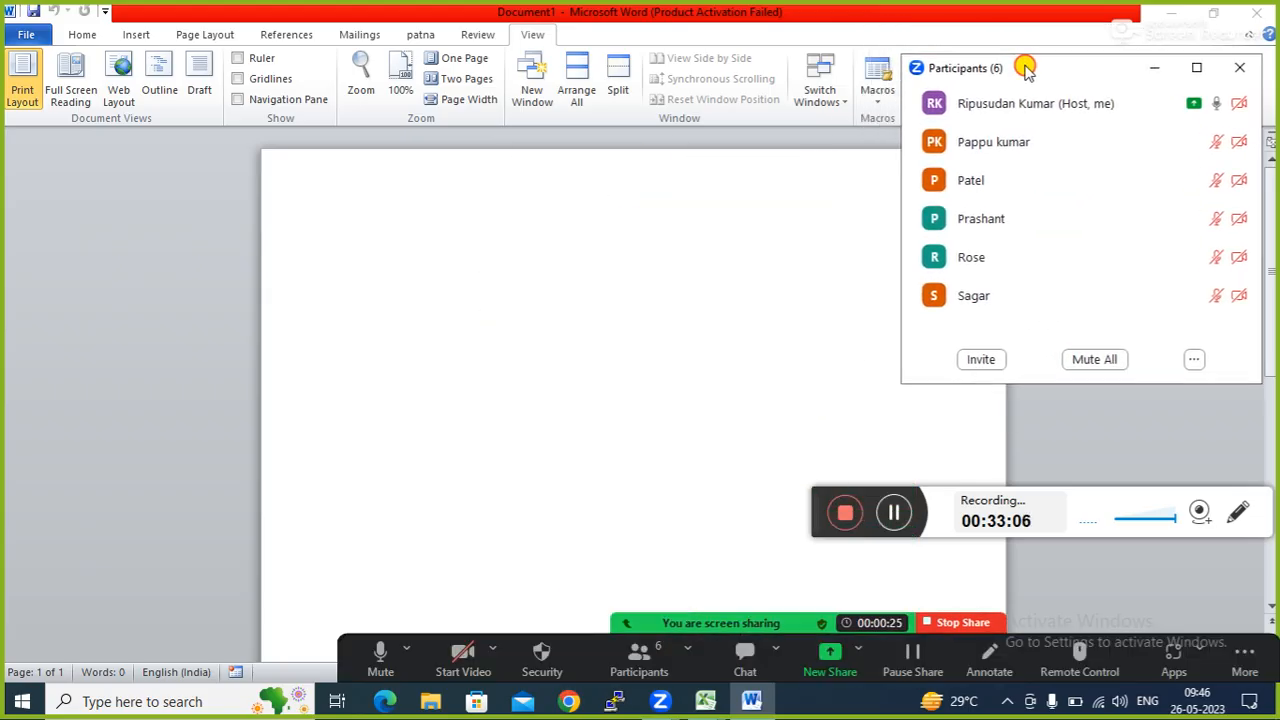
left_click_drag(814, 489, 809, 556)
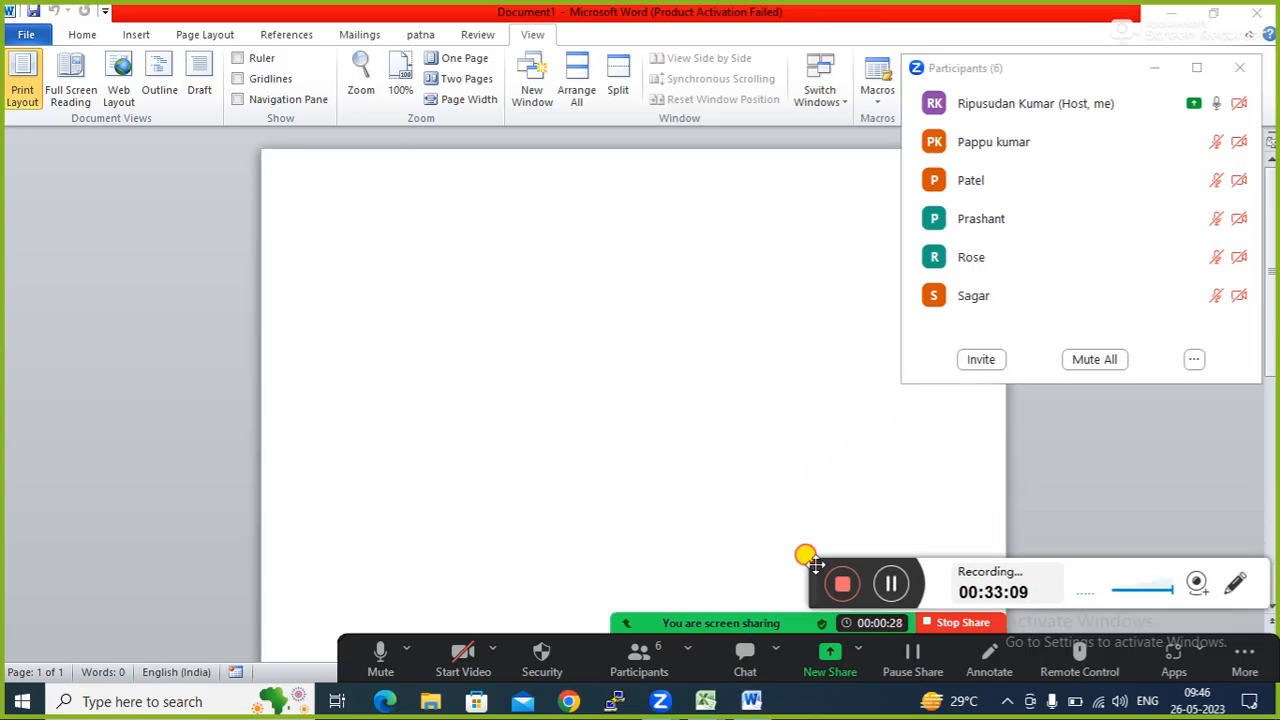
left_click(537, 351)
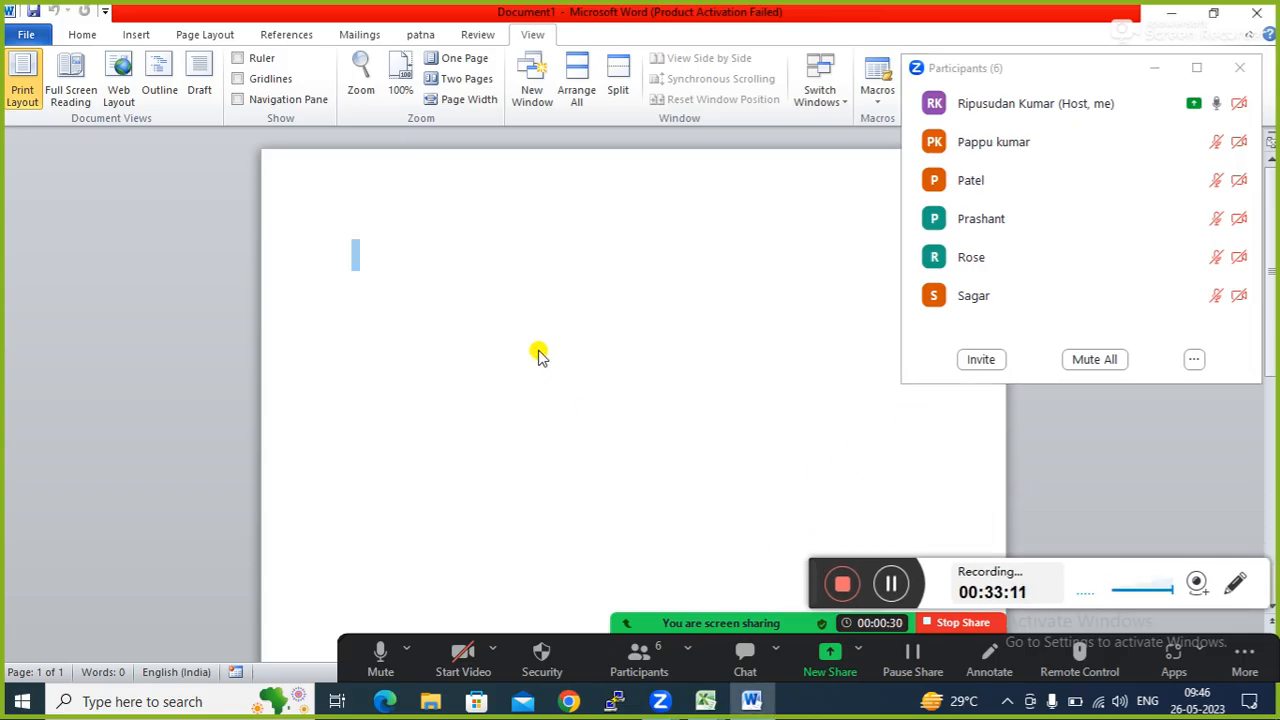
left_click(1172, 12)
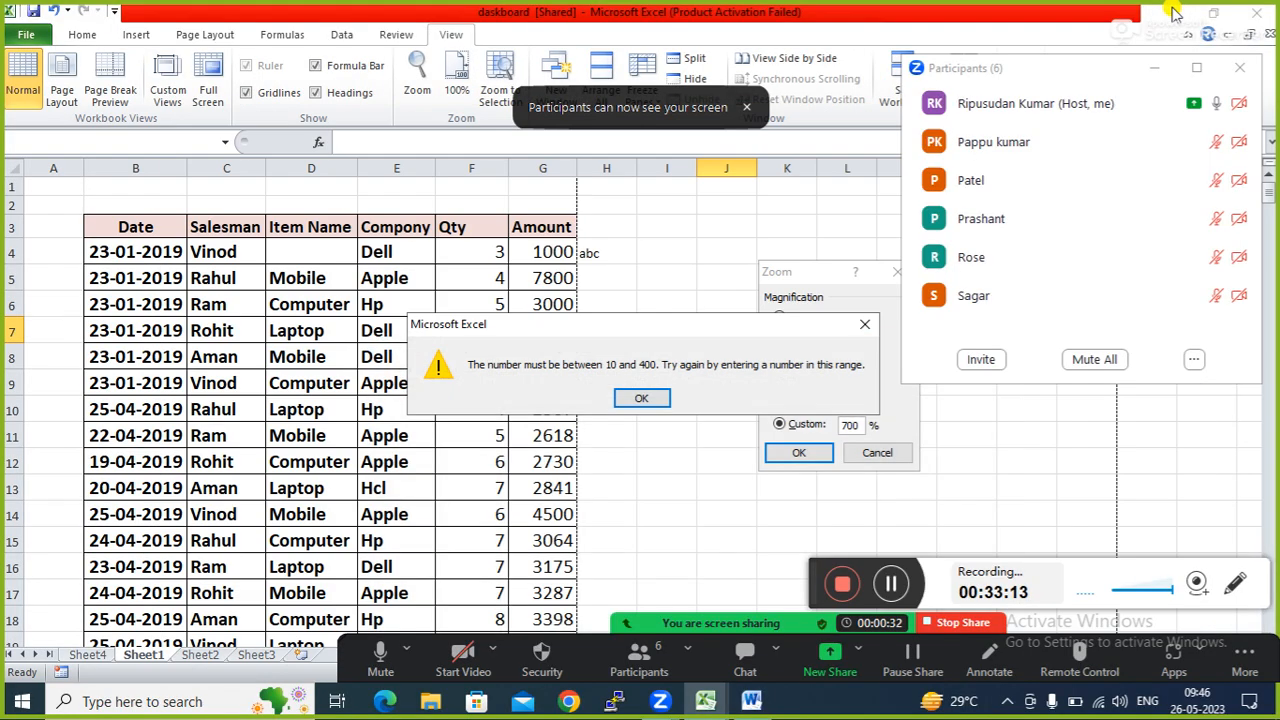
Dismiss Excel's out-of-range zoom error and close the Zoom dialog and participants list.
left_click(864, 325)
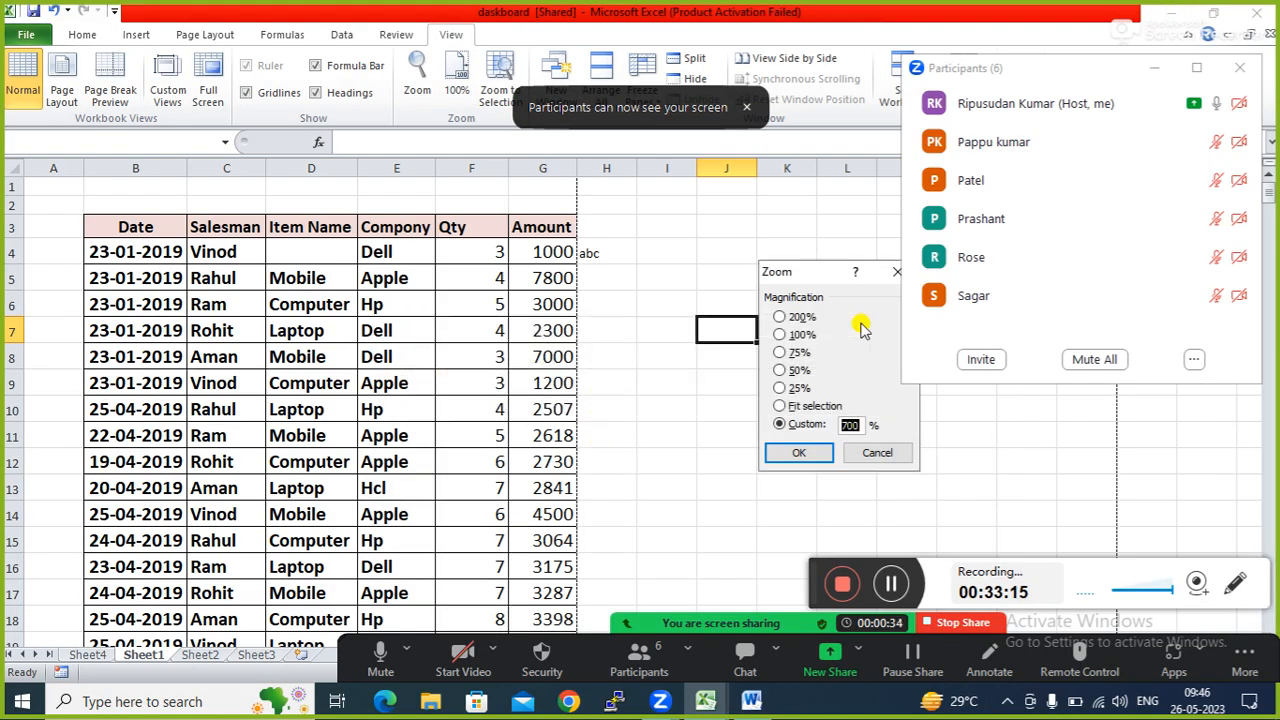
left_click(1241, 66)
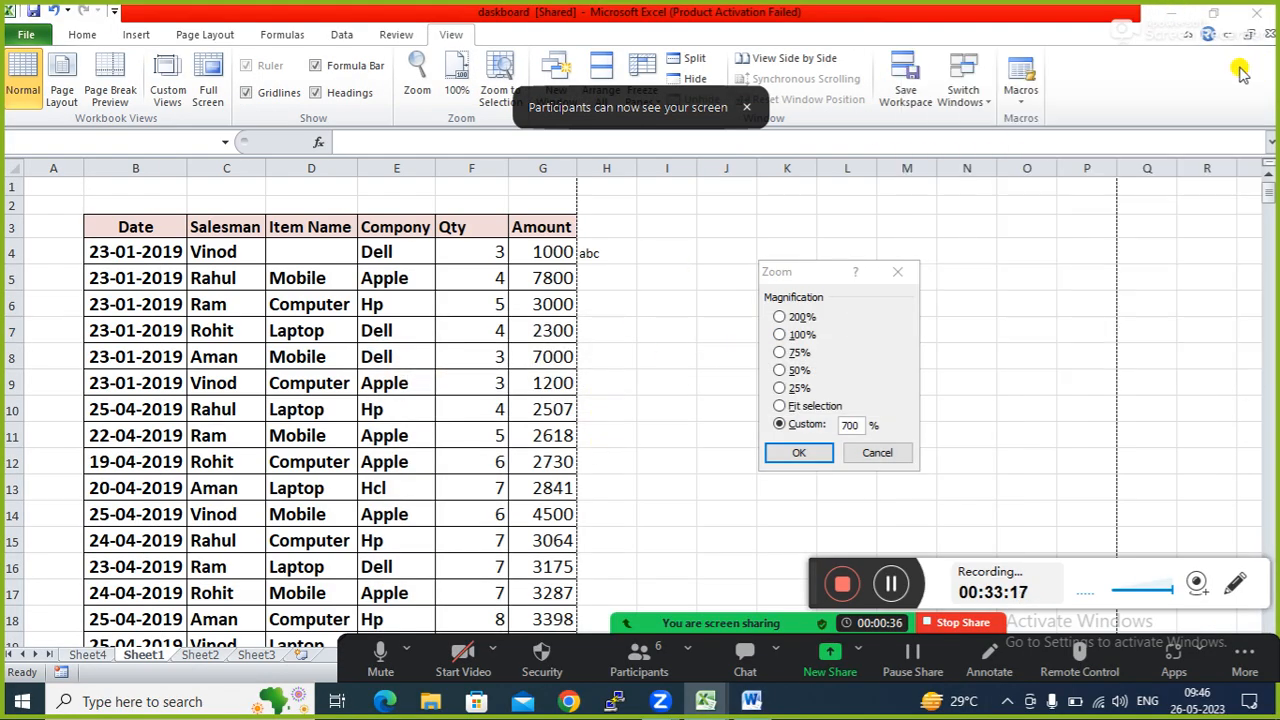
left_click(899, 276)
left_click(643, 403)
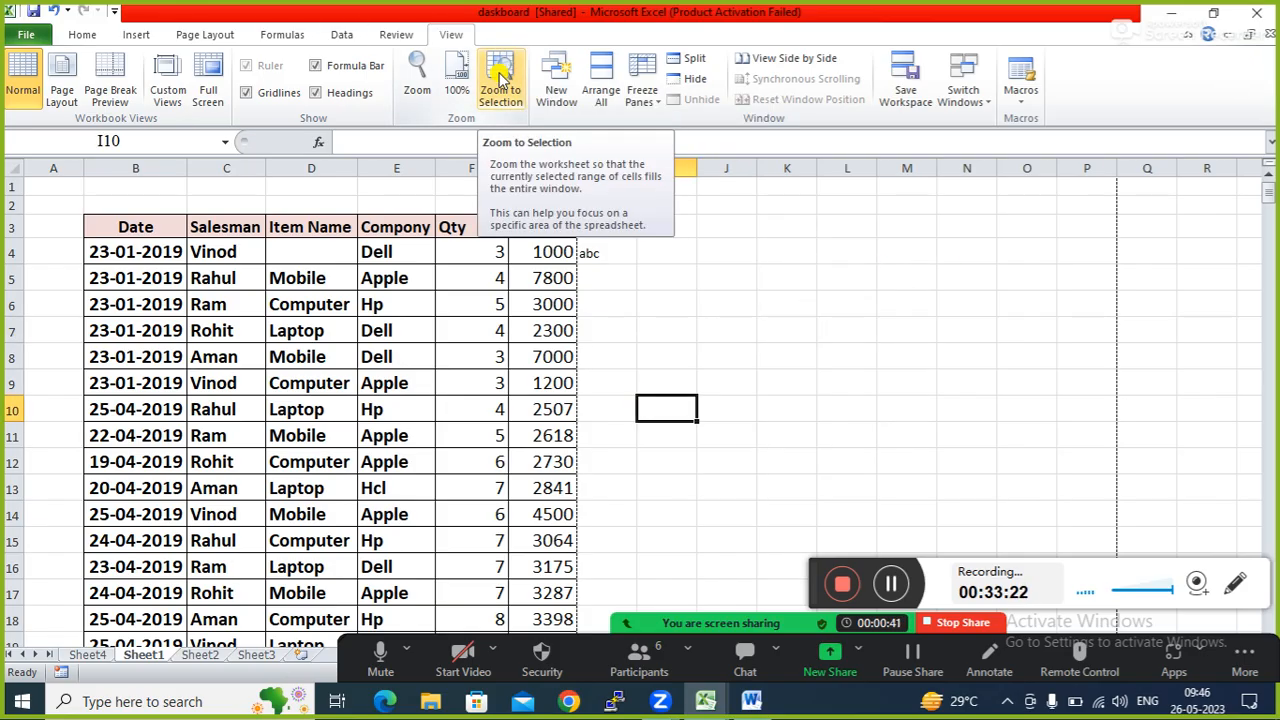
Zoom to selection on B3:E5, then zoom back out to show the whole table.
left_click(113, 228)
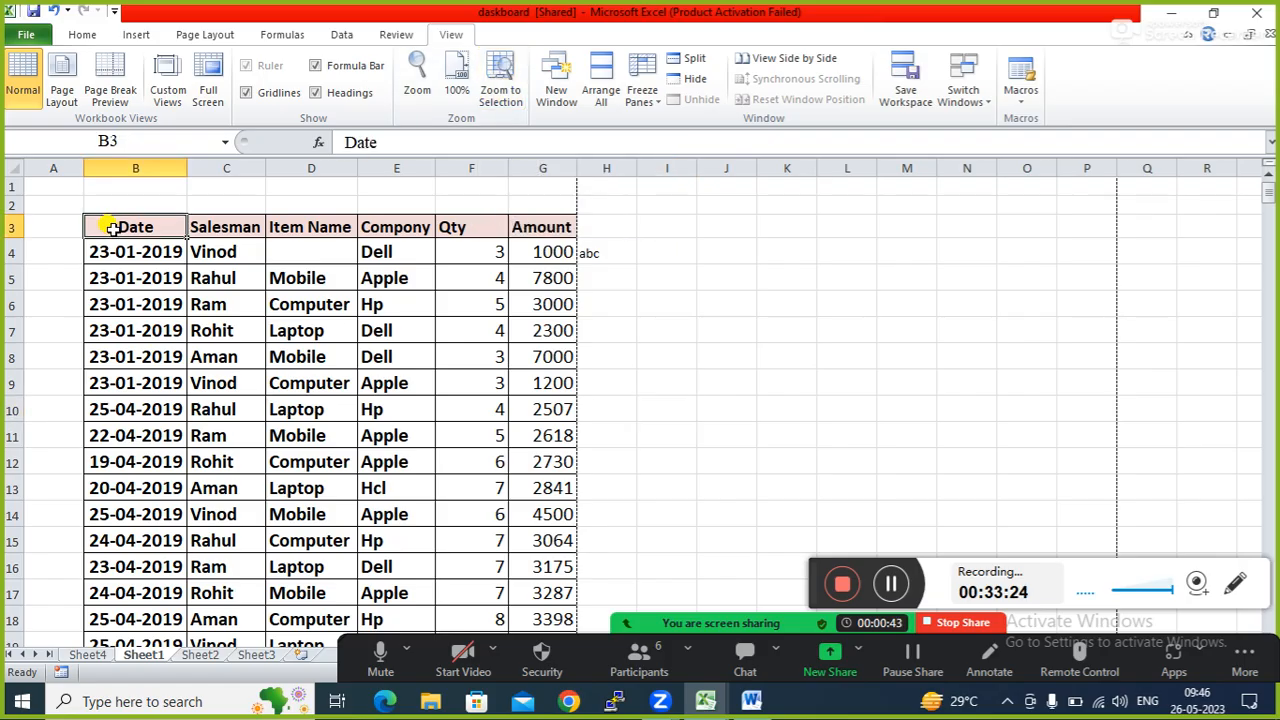
left_click_drag(113, 228, 372, 268)
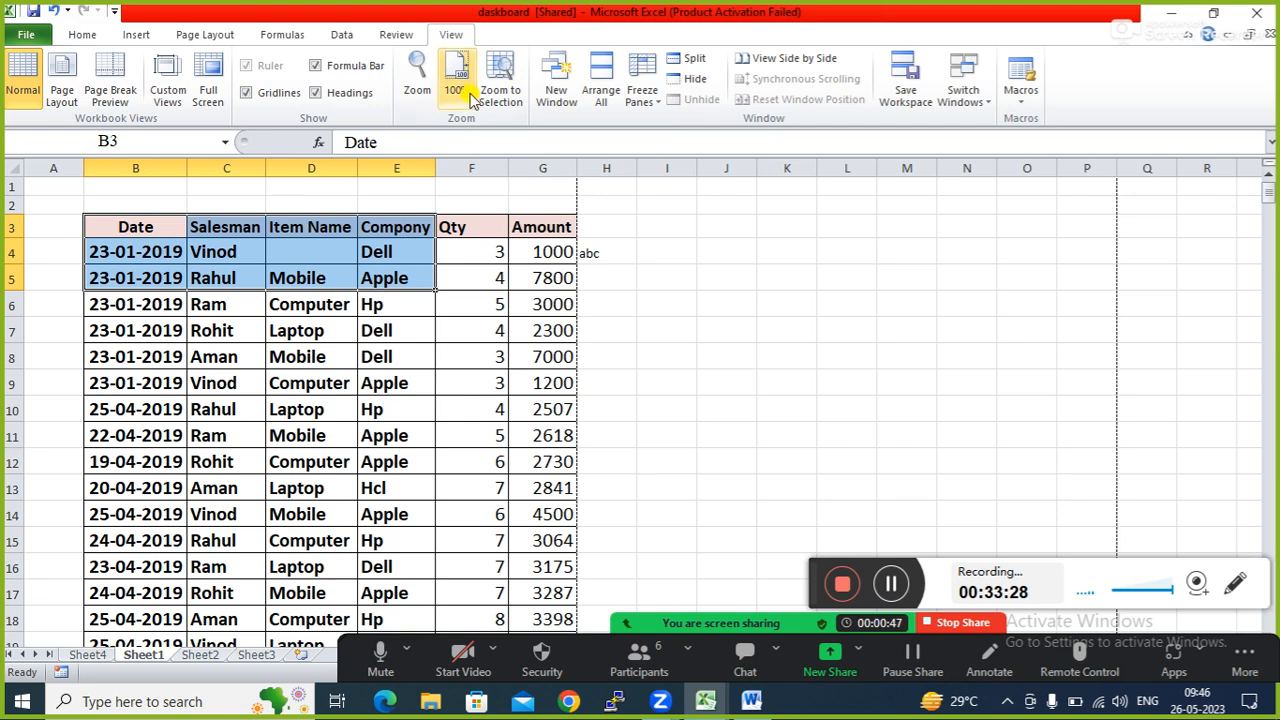
left_click(500, 94)
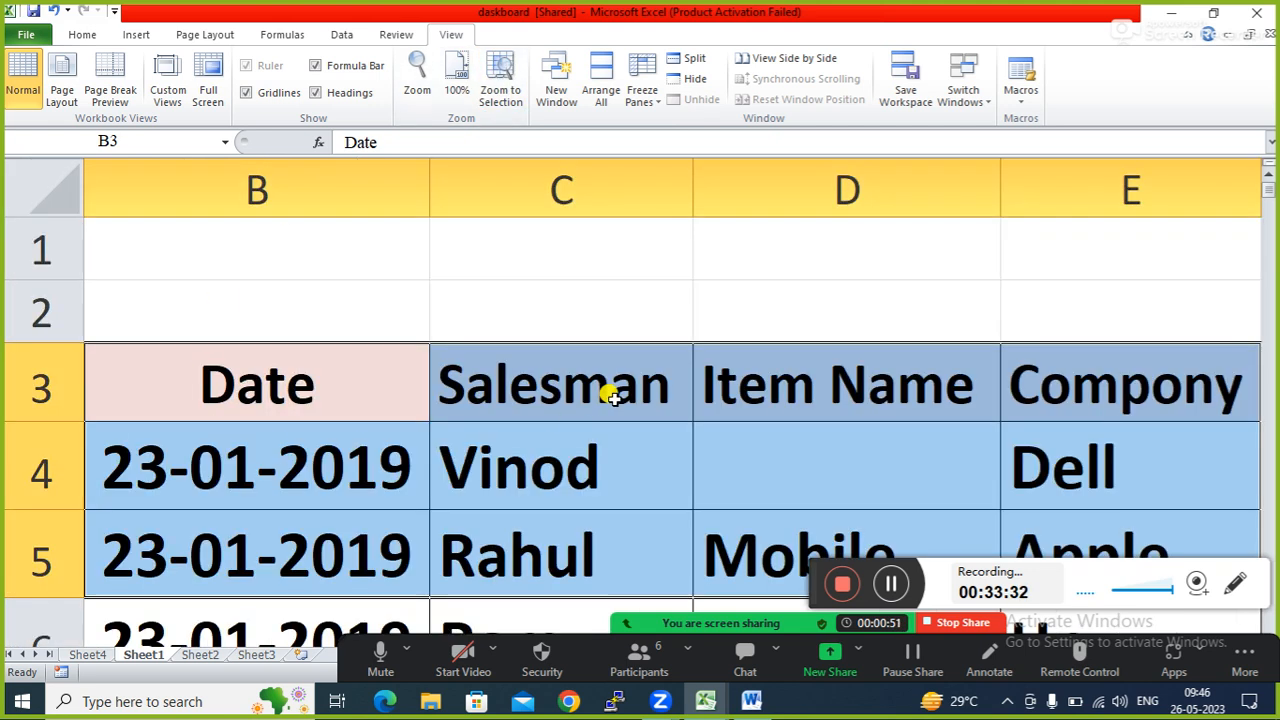
left_click_drag(345, 660, 352, 570)
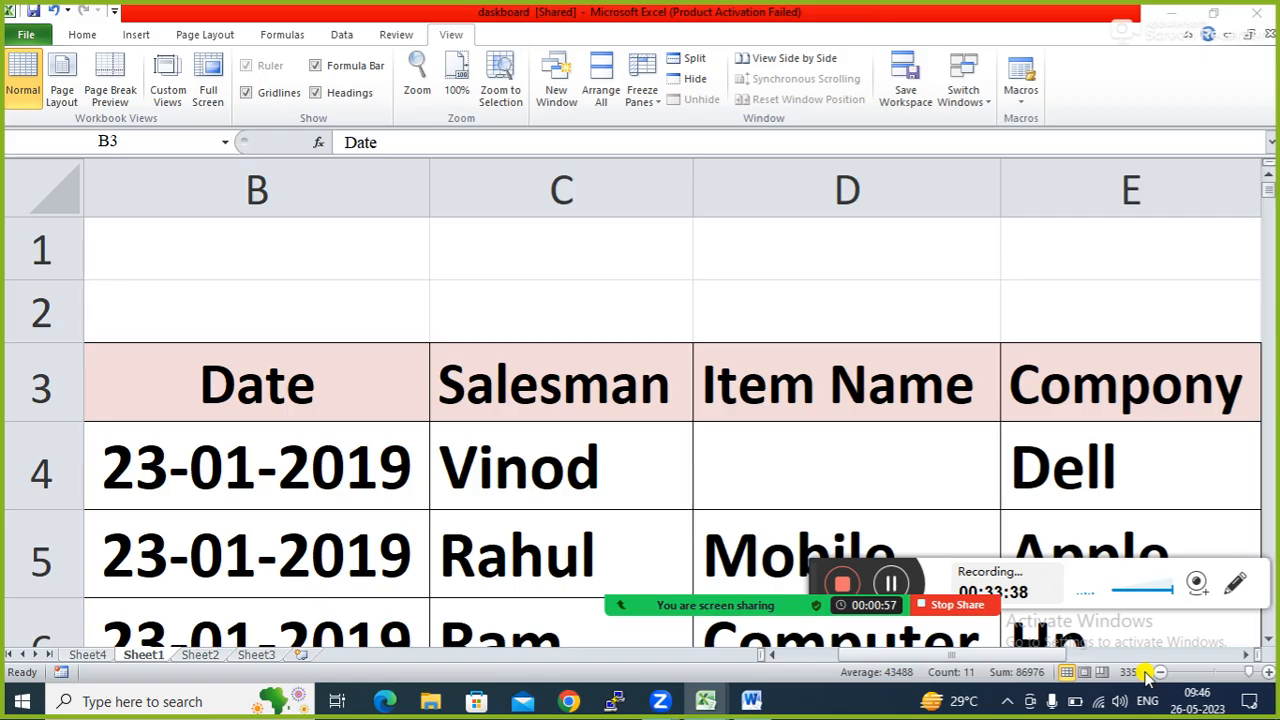
left_click(1213, 680)
left_click(1214, 673)
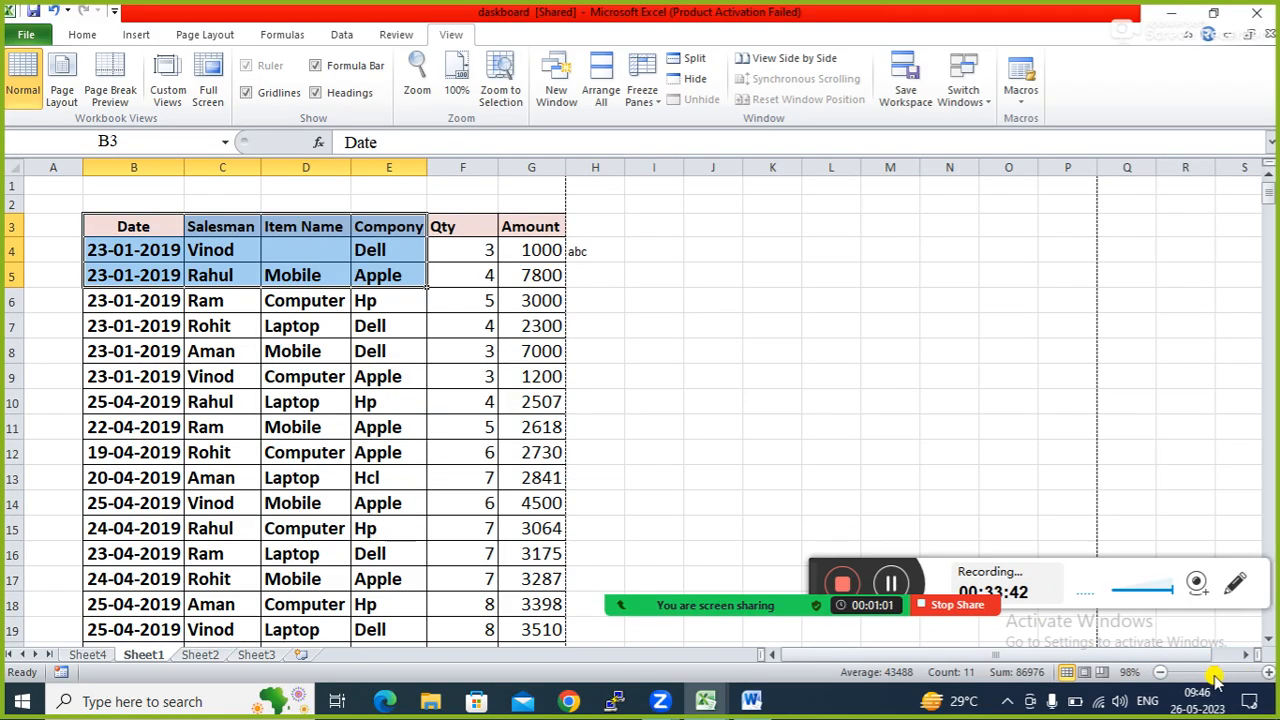
Browse the sales table cells from F8 and D8 down to E34 (Hcl), then return up column E.
left_click(472, 349)
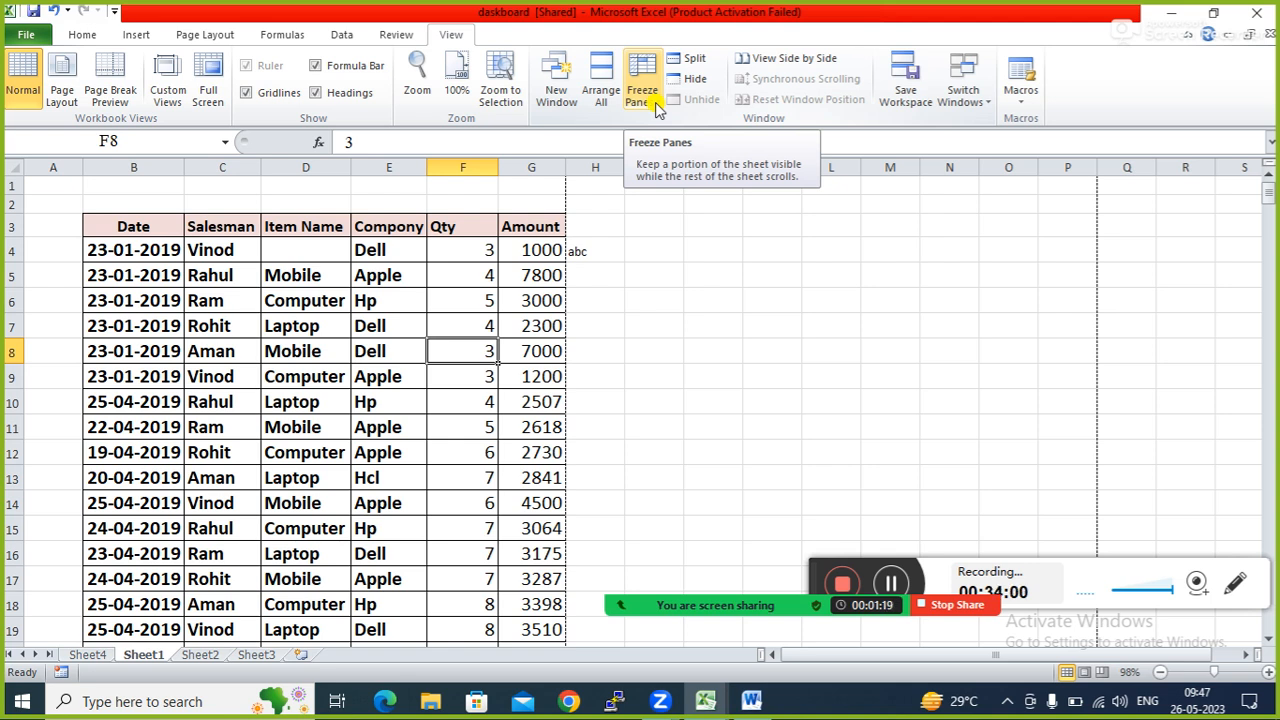
left_click(343, 342)
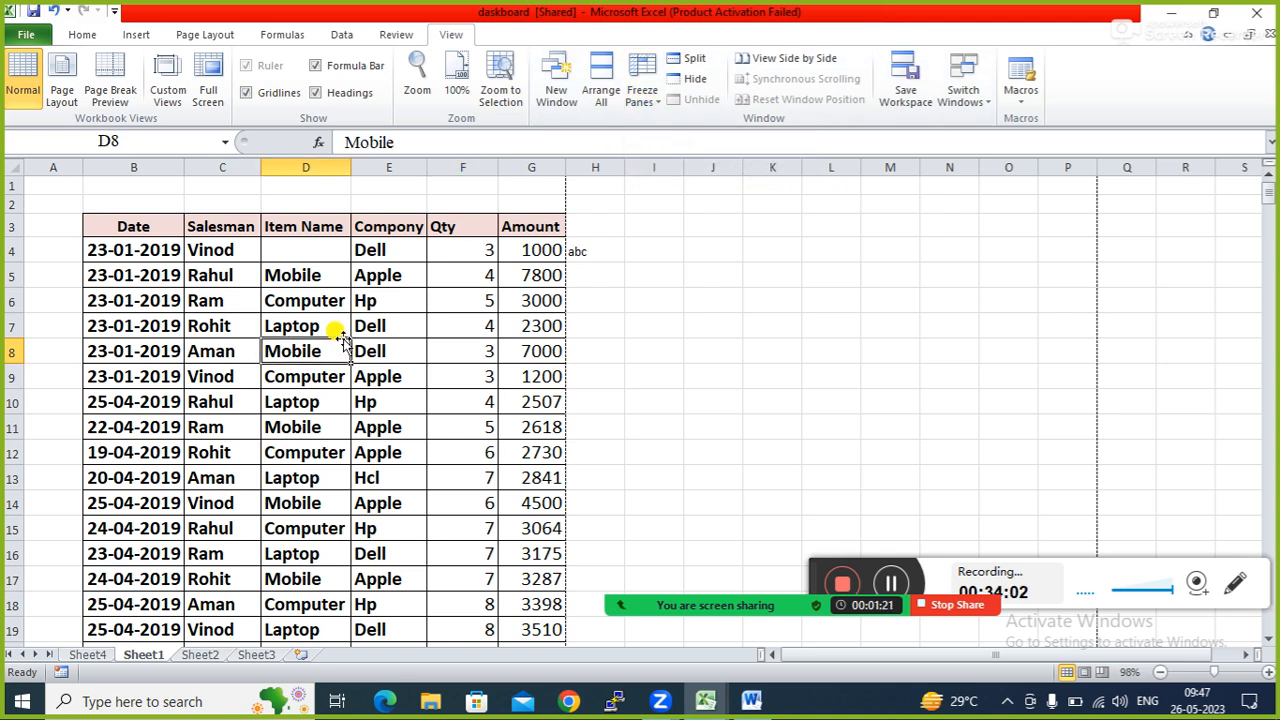
left_click(246, 400)
left_click(296, 404)
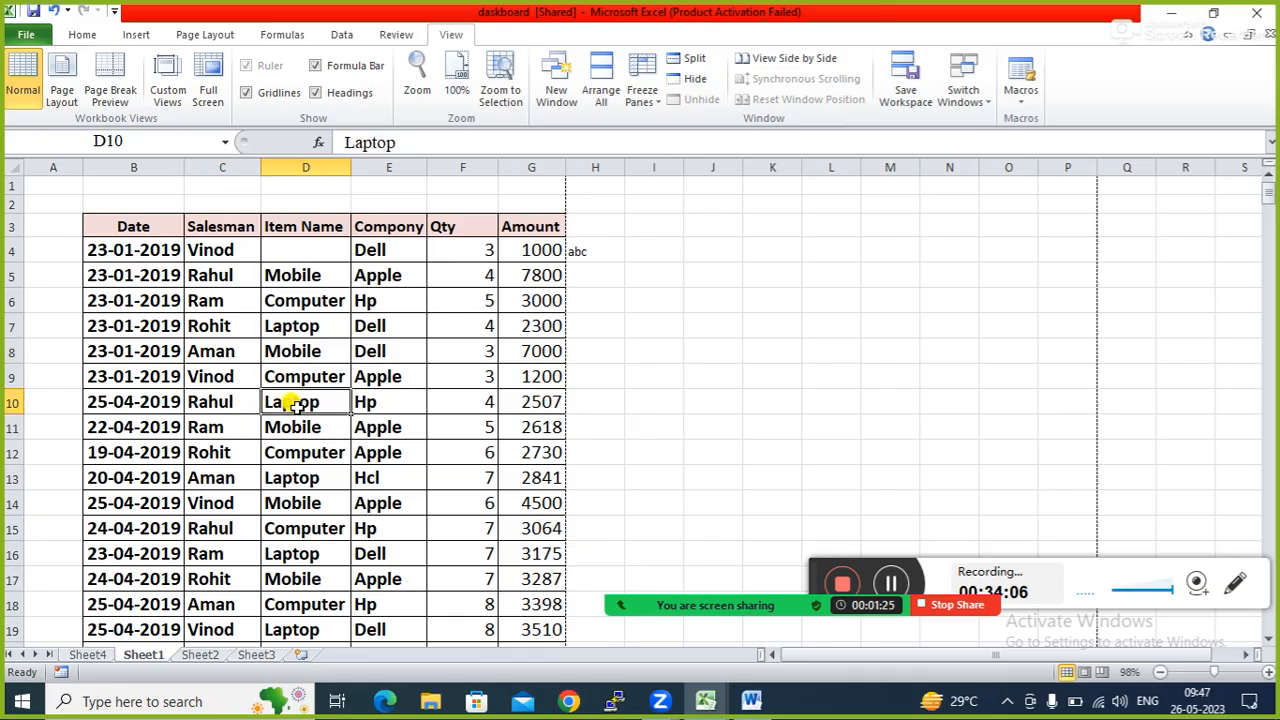
key("Right")
key("Right")
key("Right")
key("Right")
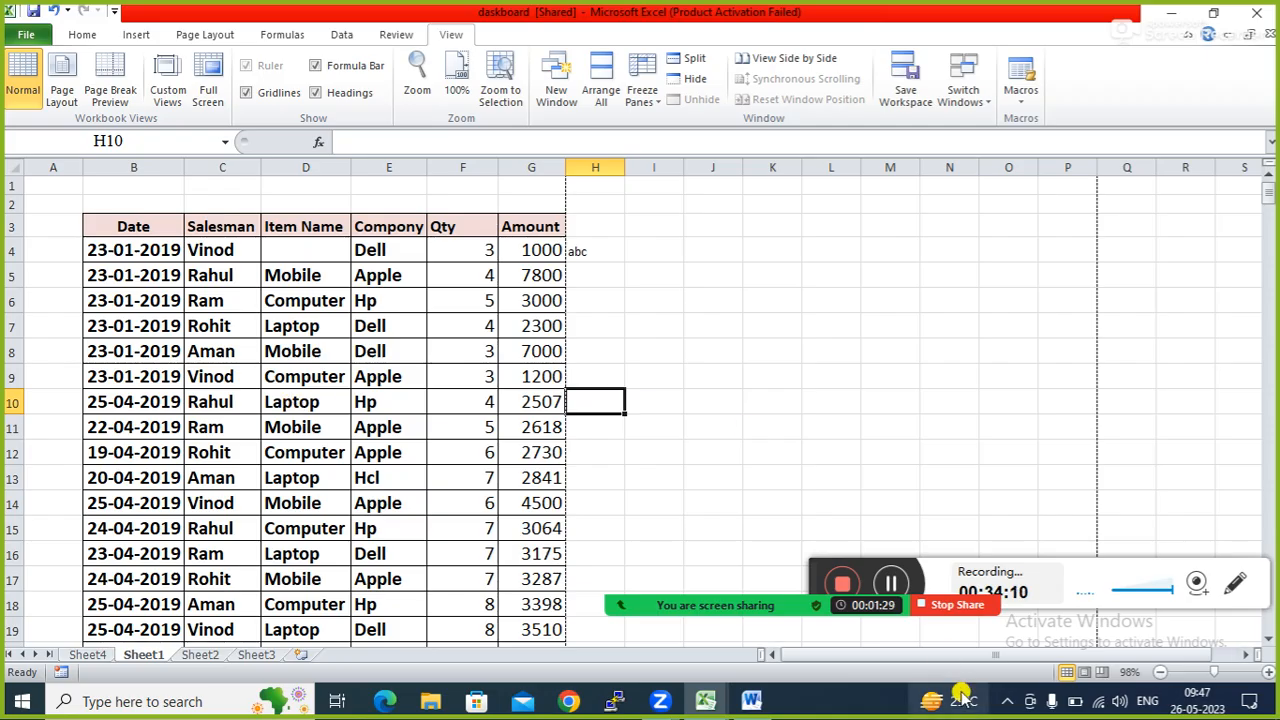
left_click(1267, 646)
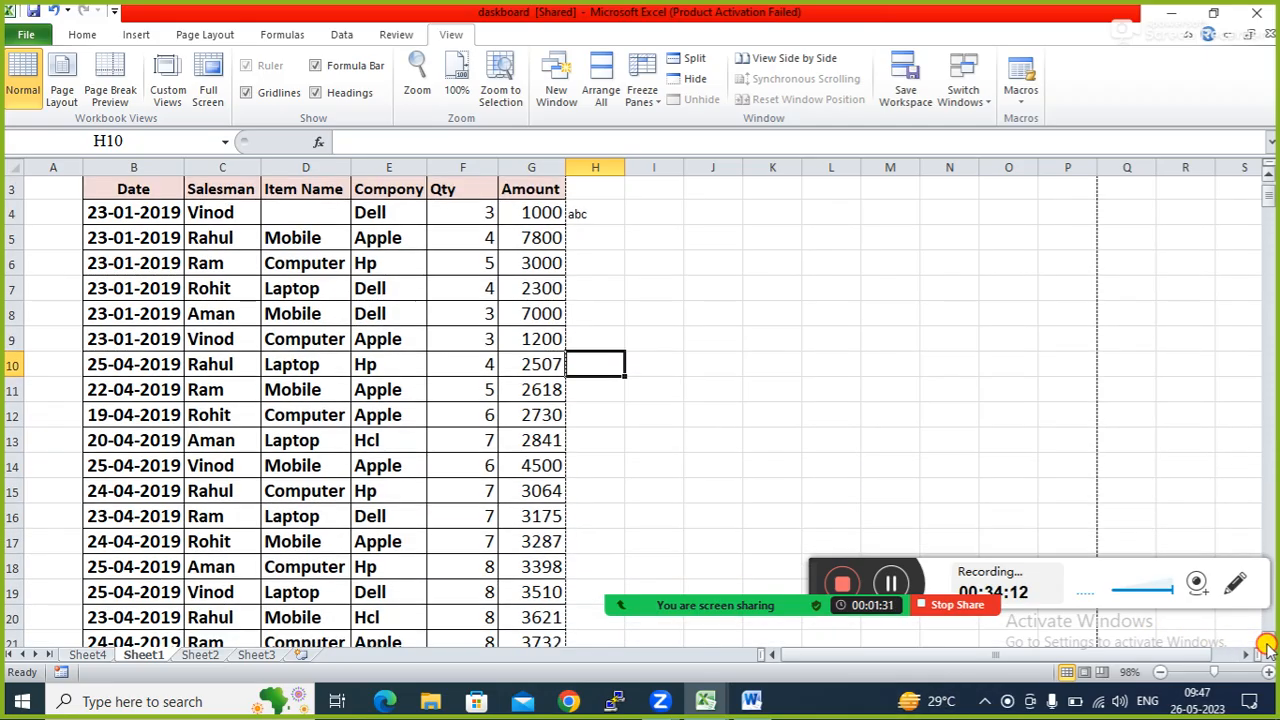
left_click(414, 569)
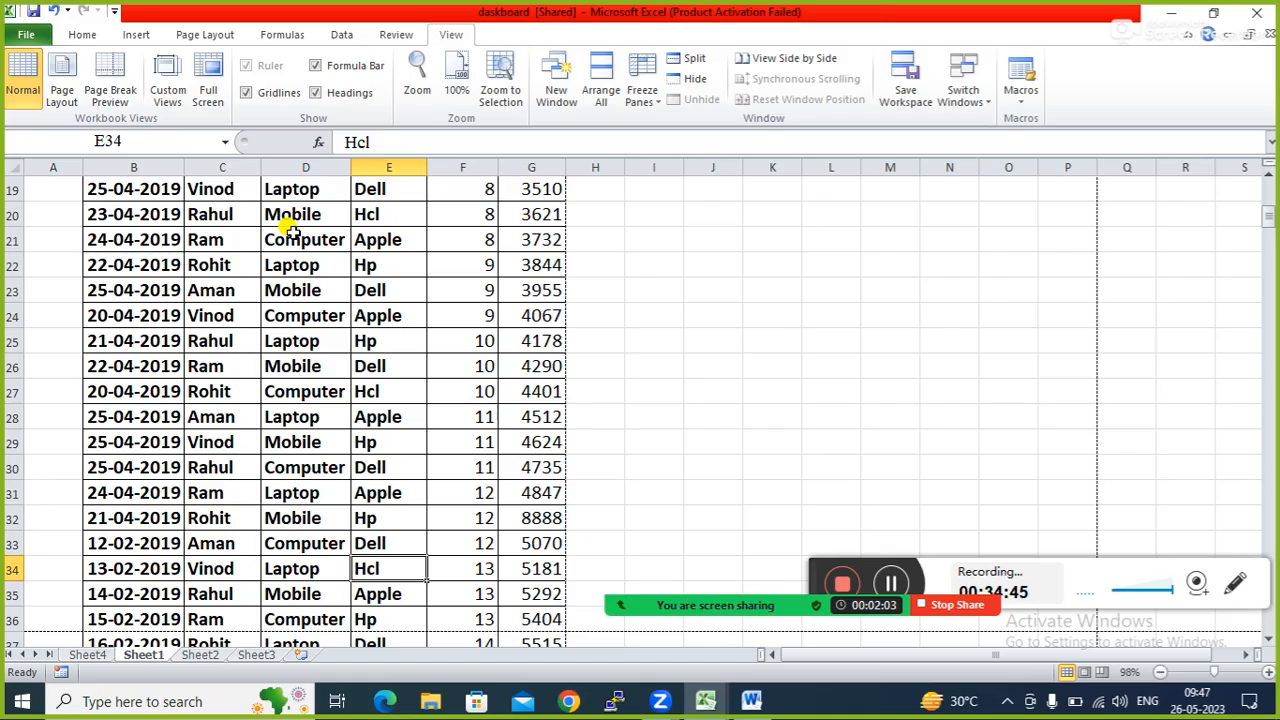
key("Up")
key("Up")
key("Up")
key("Up")
key("Up")
key("Up")
key("Up")
key("Up")
key("Up")
key("Up")
key("Up")
key("Up")
key("Up")
key("Up")
key("Up")
key("Up")
key("Up")
key("Up")
key("Up")
key("Up")
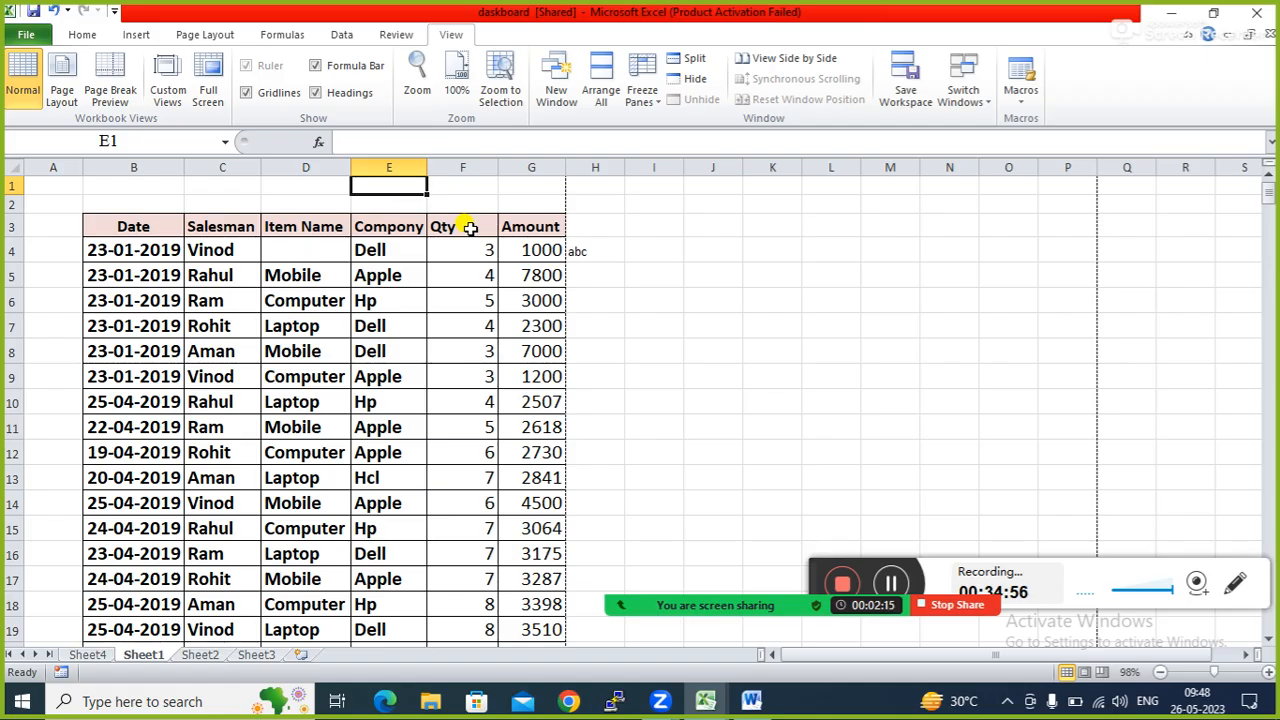
left_click(141, 216)
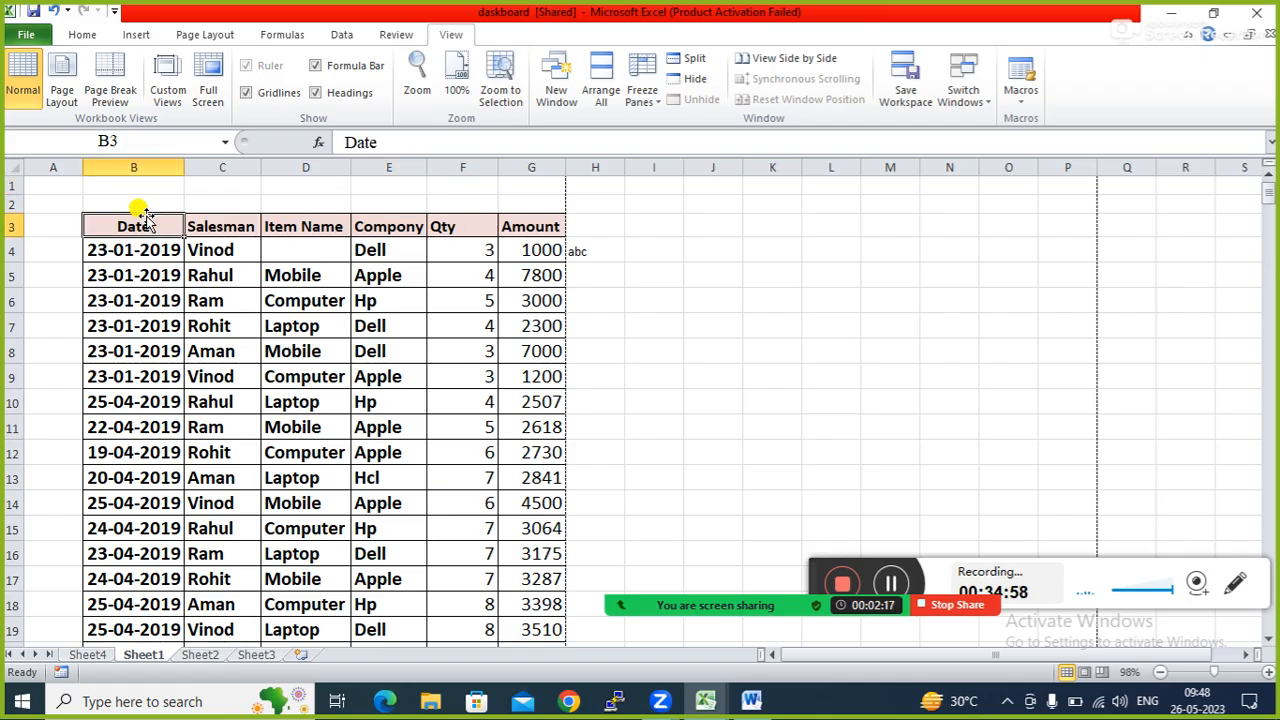
left_click(660, 106)
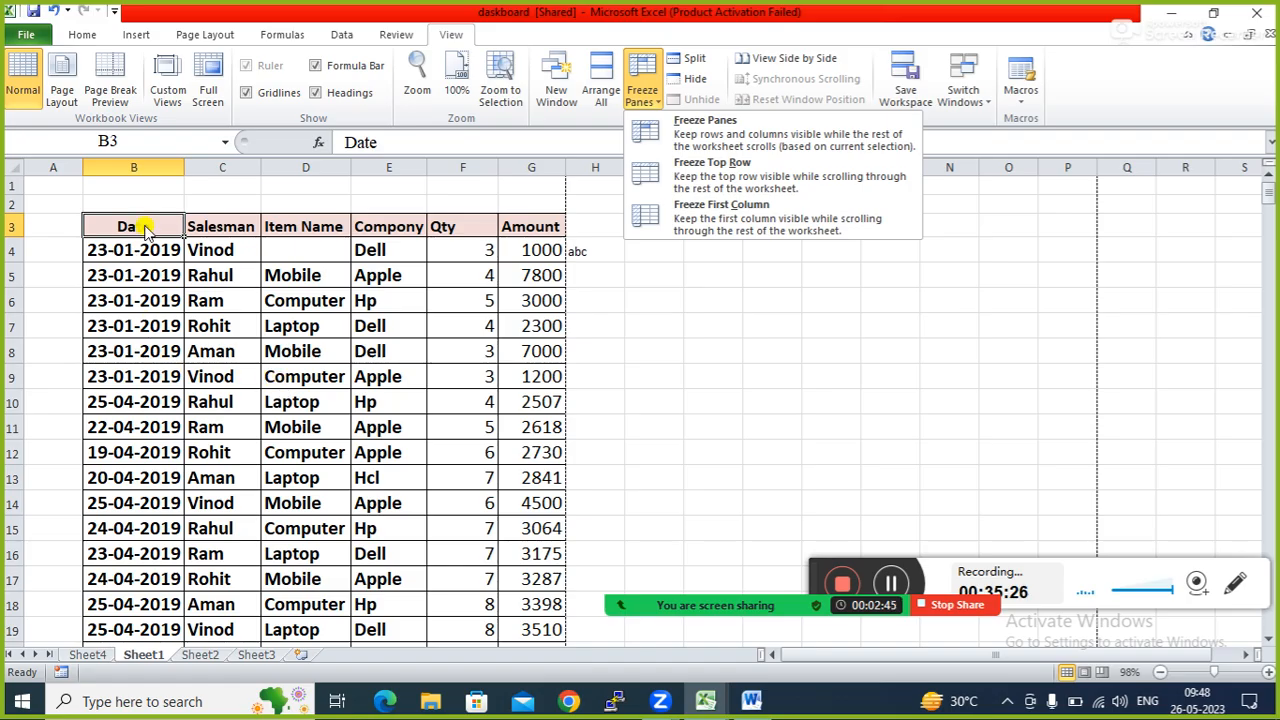
left_click(130, 399)
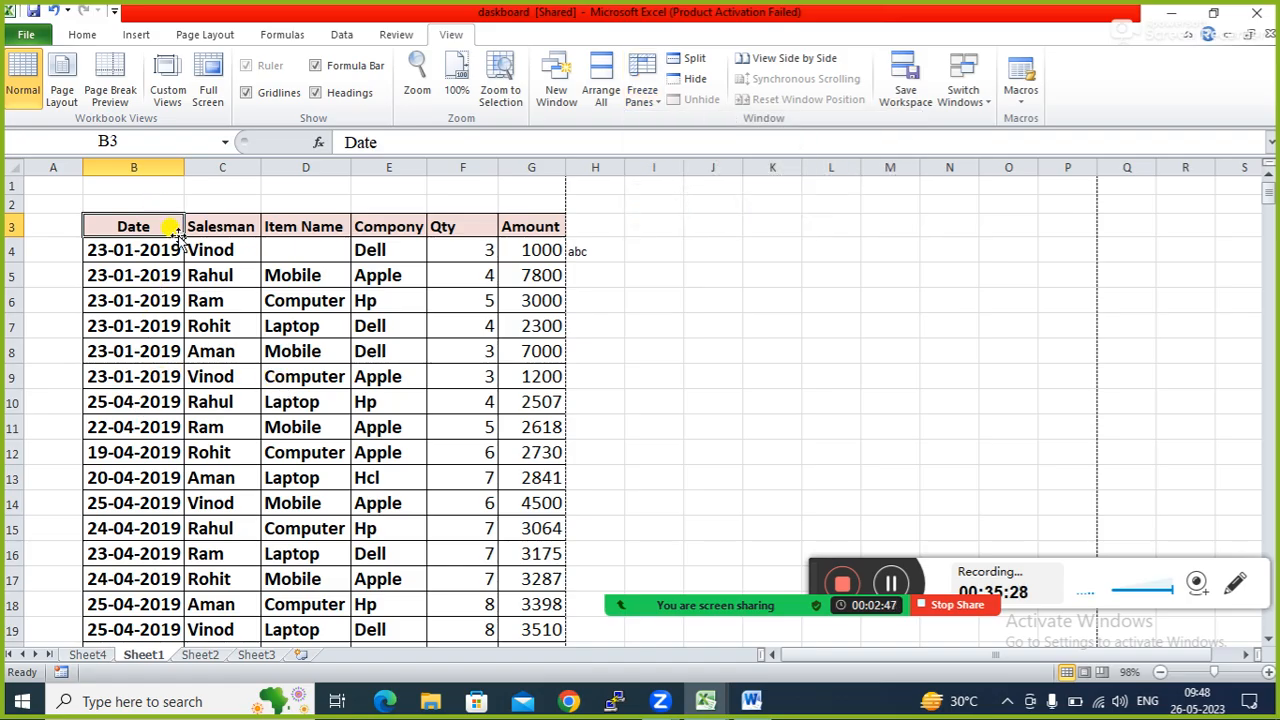
left_click(138, 358)
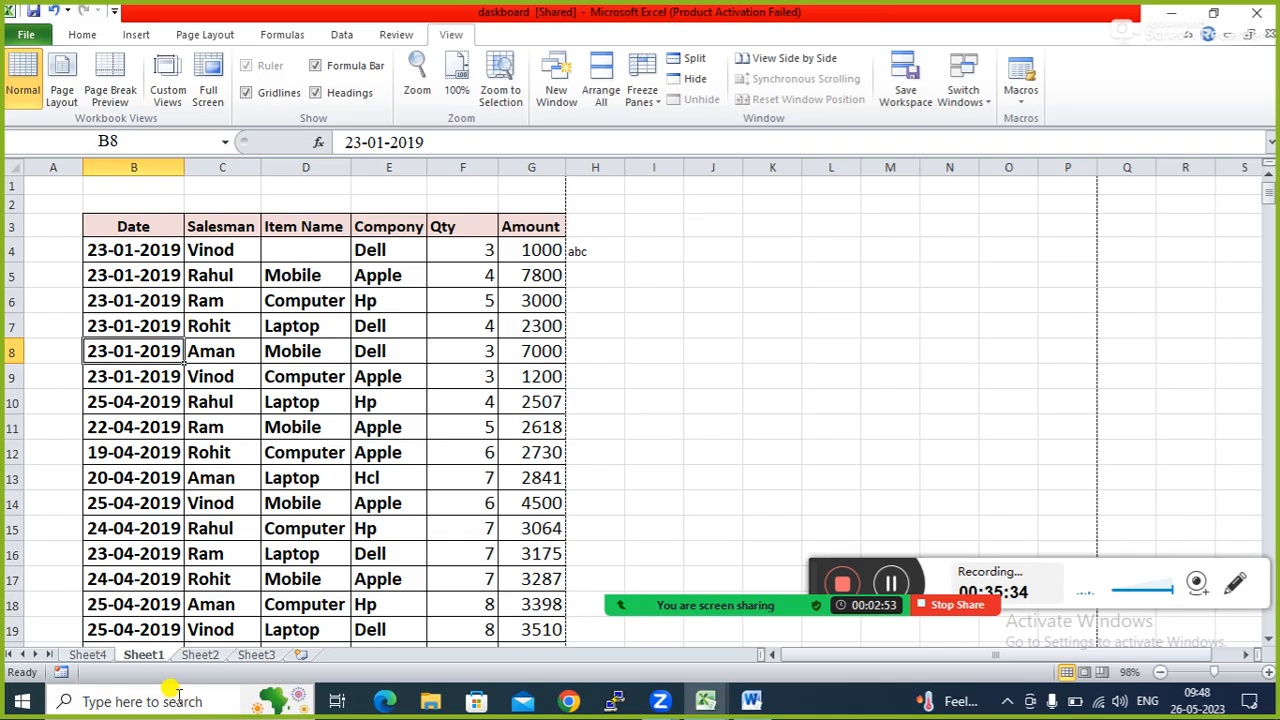
left_click(266, 222)
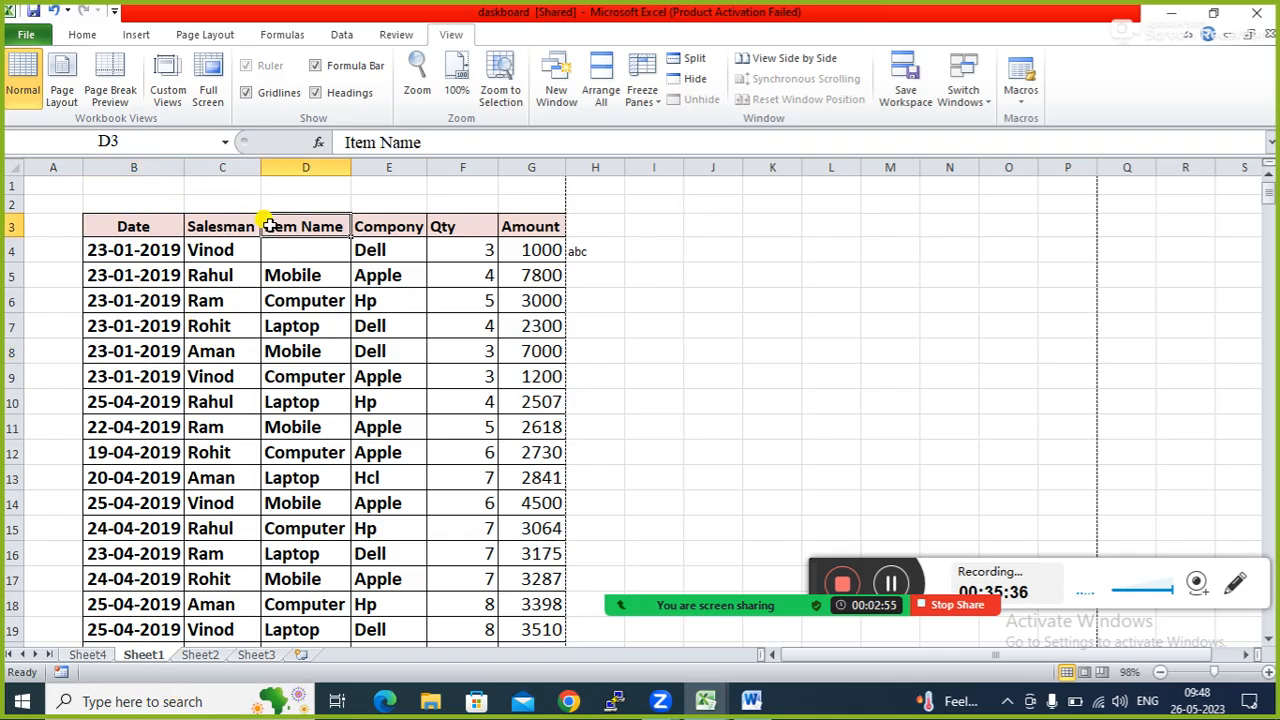
left_click(660, 100)
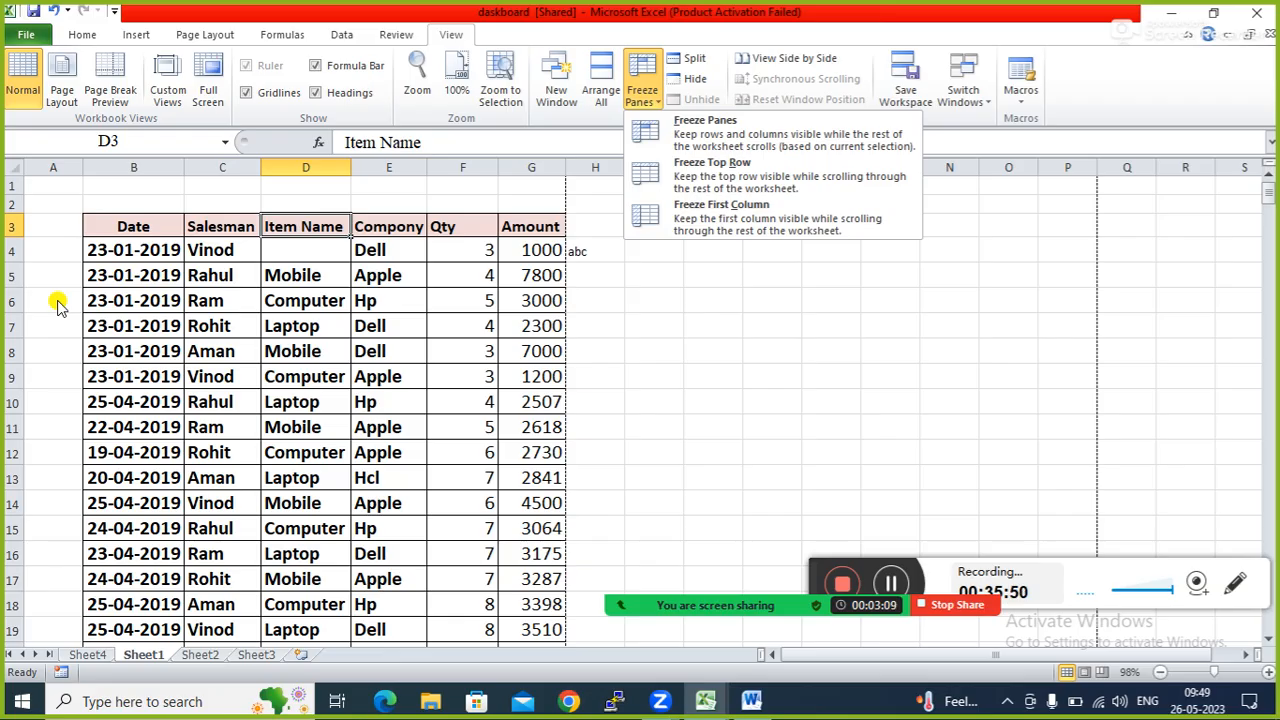
left_click(197, 250)
left_click(195, 250)
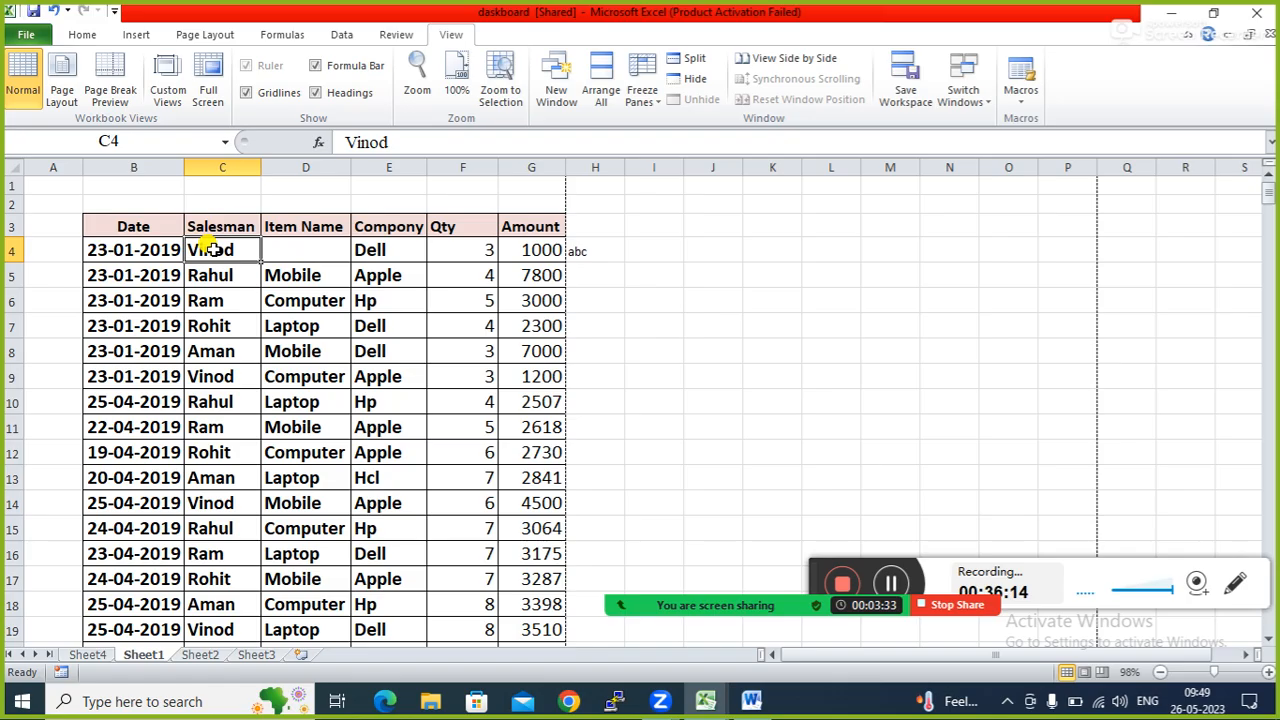
left_click(251, 297)
left_click(226, 248)
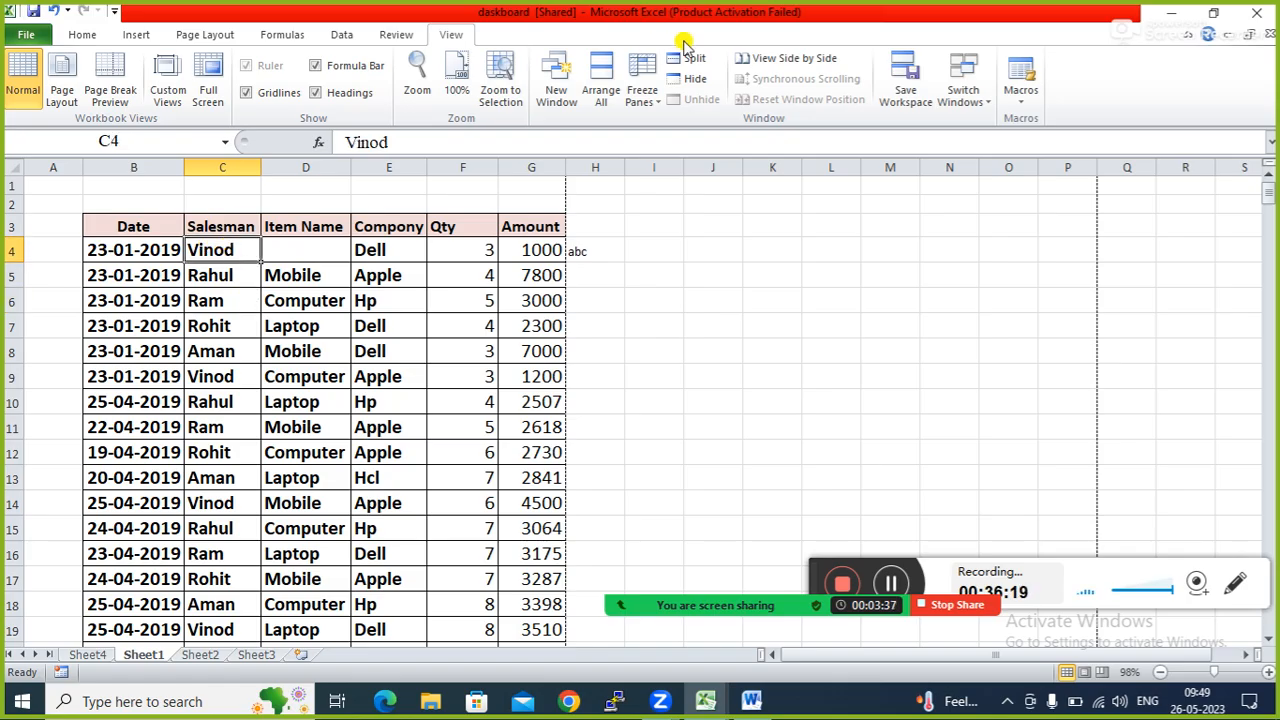
left_click(658, 98)
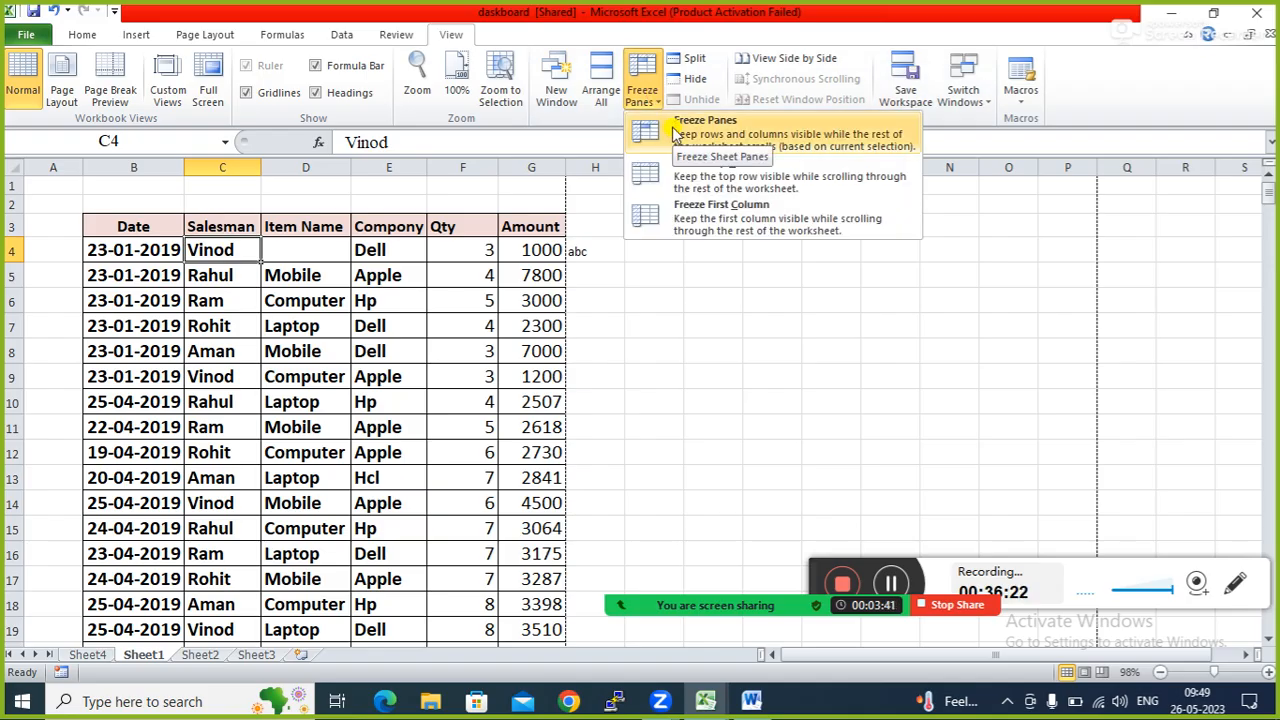
left_click(676, 133)
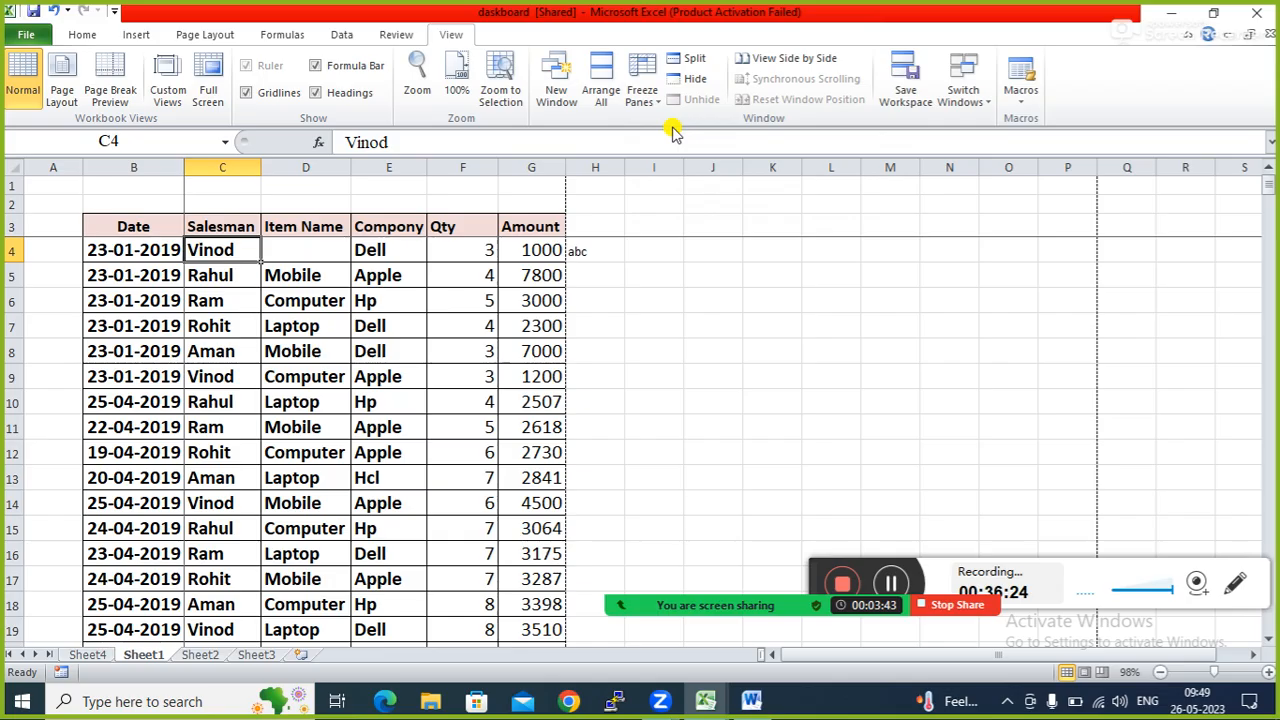
left_click(374, 350)
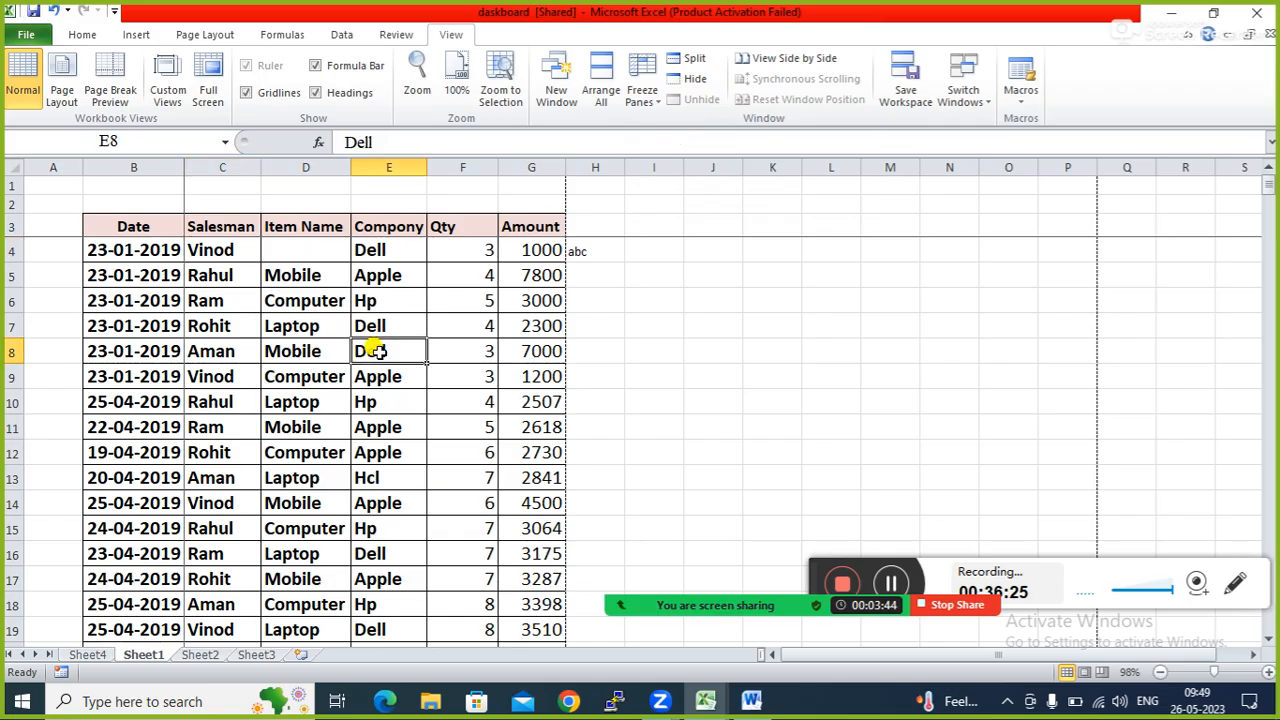
left_click(216, 253)
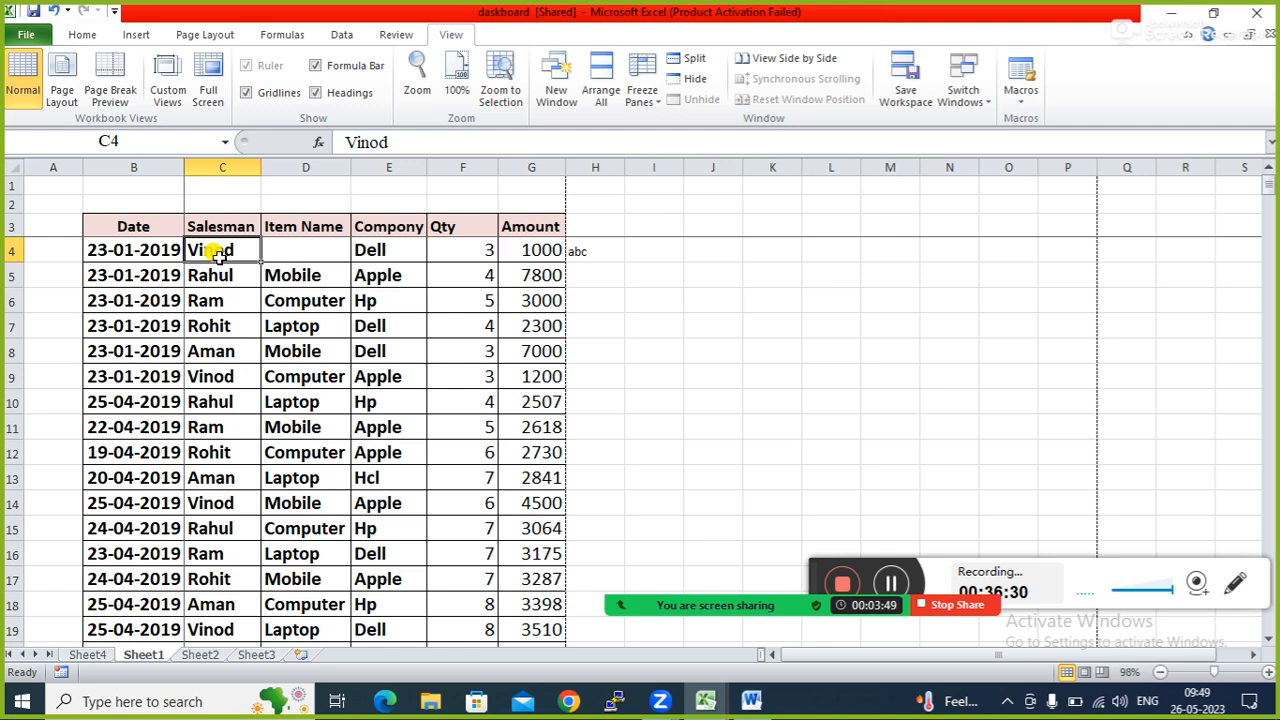
left_click(224, 344)
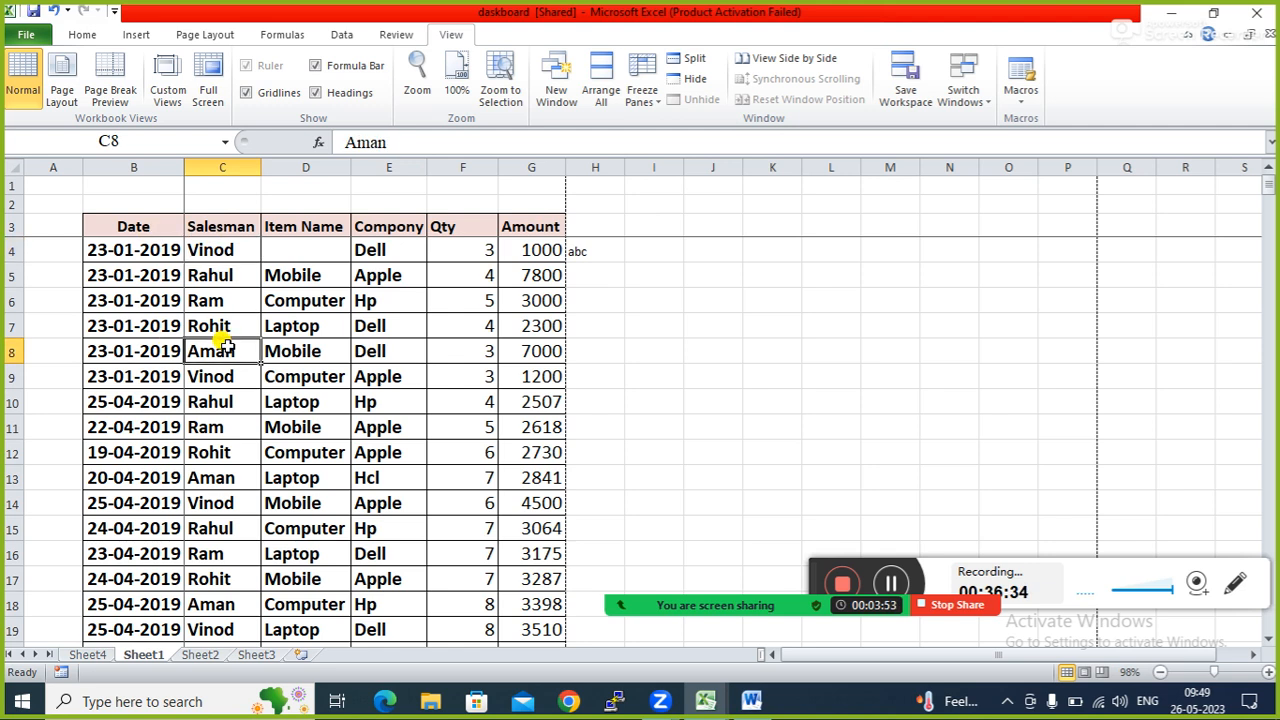
left_click(220, 278)
key("Right")
key("Right")
key("Right")
key("Right")
key("Right")
key("Right")
key("Right")
key("Right")
key("Right")
key("Right")
key("Right")
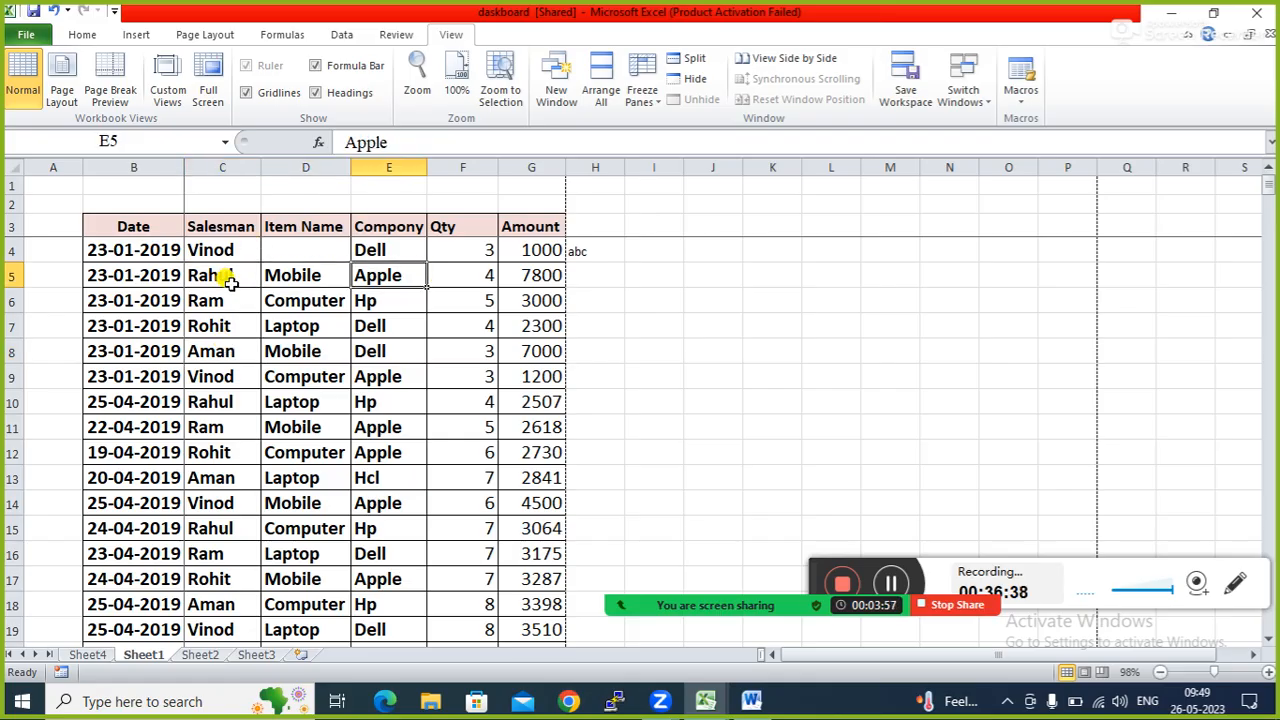
key("Right")
key("Right")
key("Right")
key("Right")
key("Right")
key("Right")
key("Right")
key("Right")
key("Right")
key("Right")
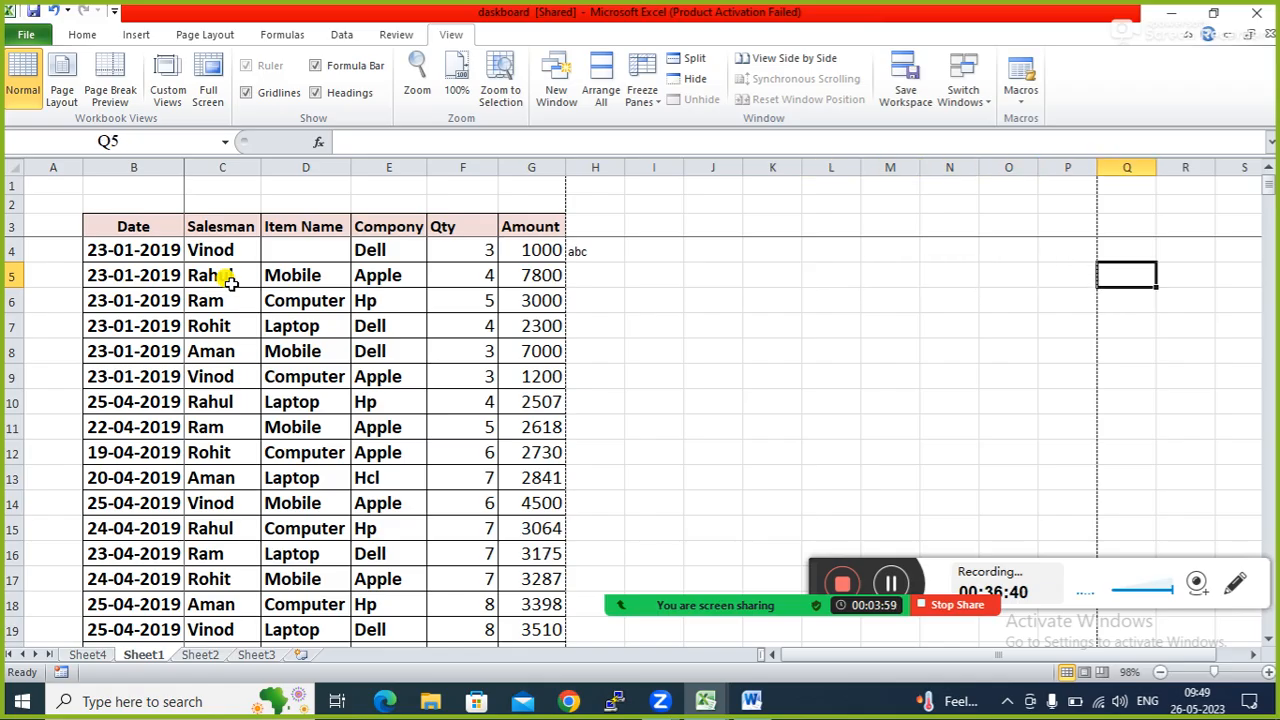
key("Right")
key("Right")
key("Right")
key("Right")
key("Right")
key("Right")
key("Right")
key("Right")
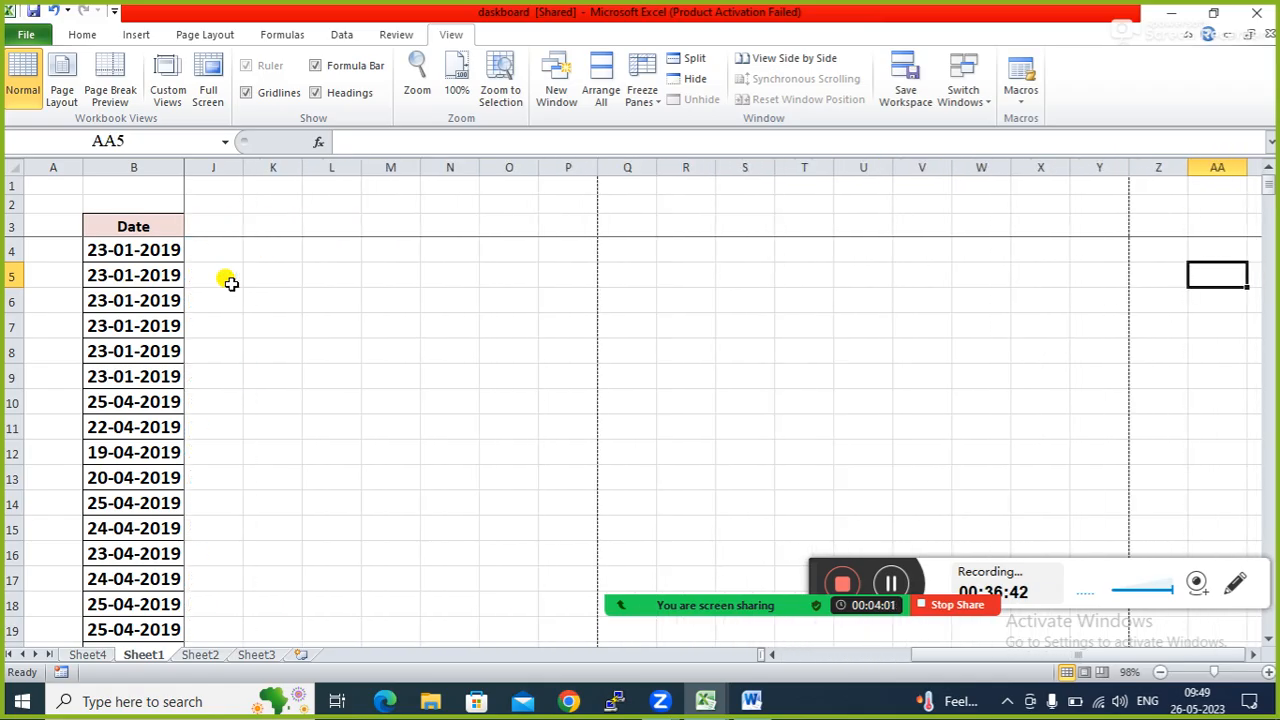
key("Left")
key("Left")
key("Left")
key("Left")
key("Left")
key("Left")
key("Left")
key("Left")
key("Left")
key("Left")
key("Left")
key("Left")
key("Left")
key("Left")
key("Left")
key("Left")
key("Left")
key("Left")
key("Left")
key("Left")
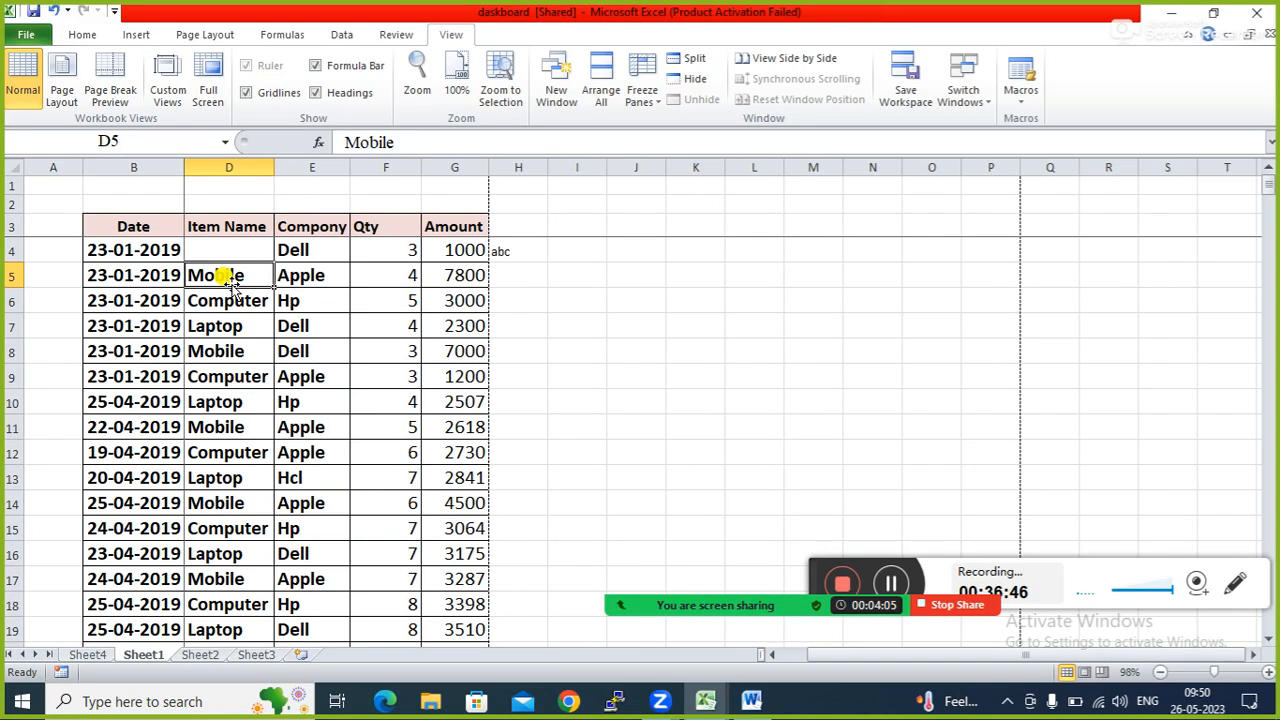
key("Left")
key("Left")
key("Left")
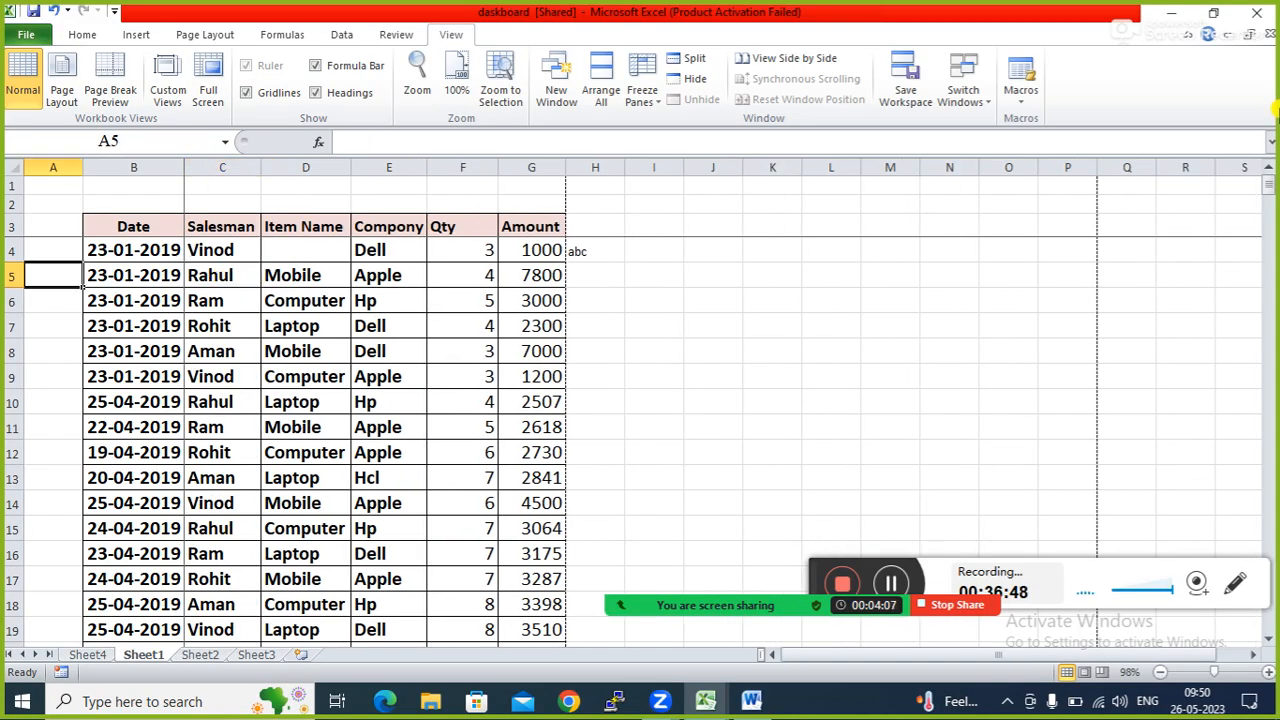
left_click(1268, 640)
left_click(1268, 640)
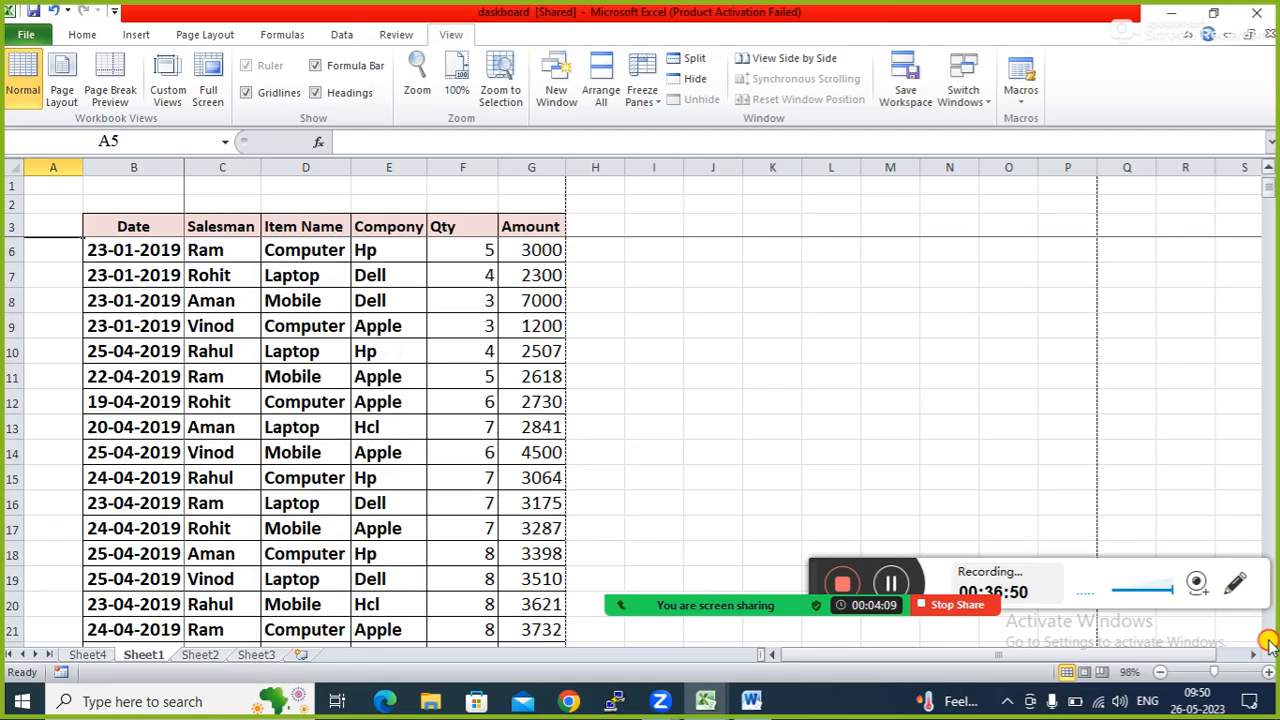
left_click(1268, 641)
left_click(1268, 641)
left_click(1268, 641)
left_click(1268, 641)
left_click(1268, 641)
left_click(1268, 641)
left_click(1268, 641)
left_click(1268, 641)
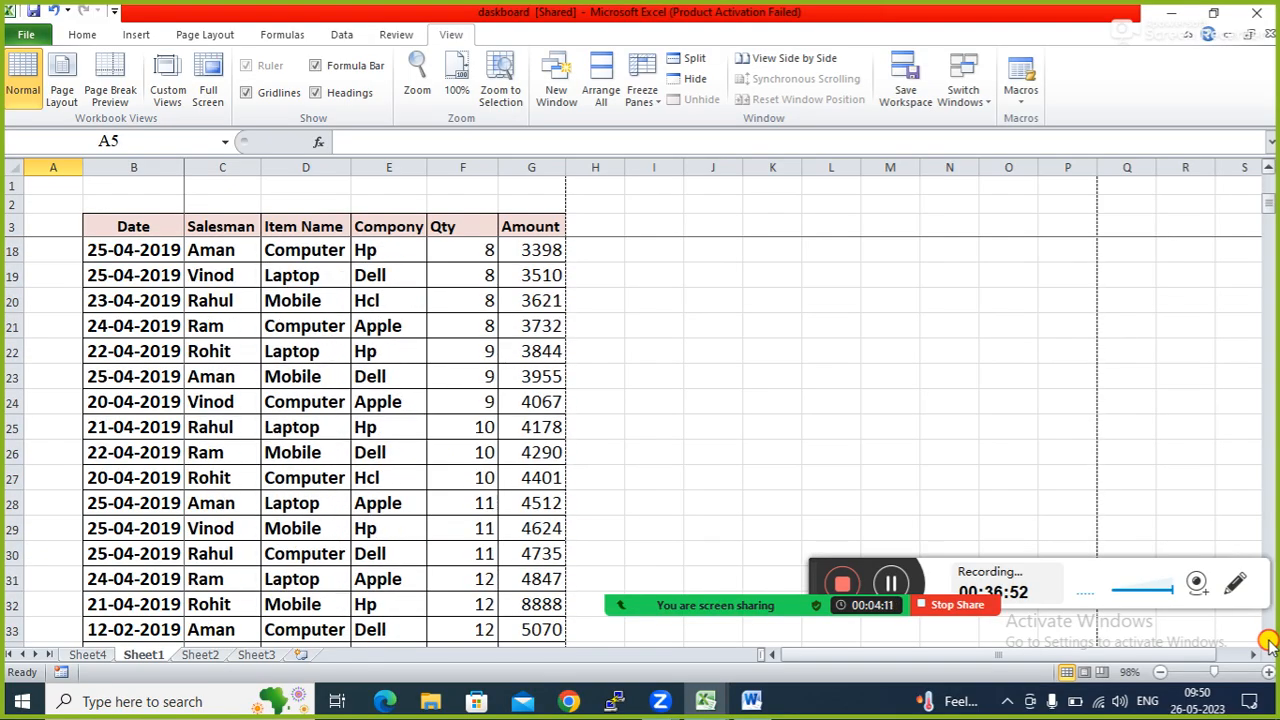
left_click(1268, 641)
left_click(1268, 641)
left_click(1268, 641)
left_click(1268, 641)
left_click(1268, 641)
scroll(1268, 643, "down", 9)
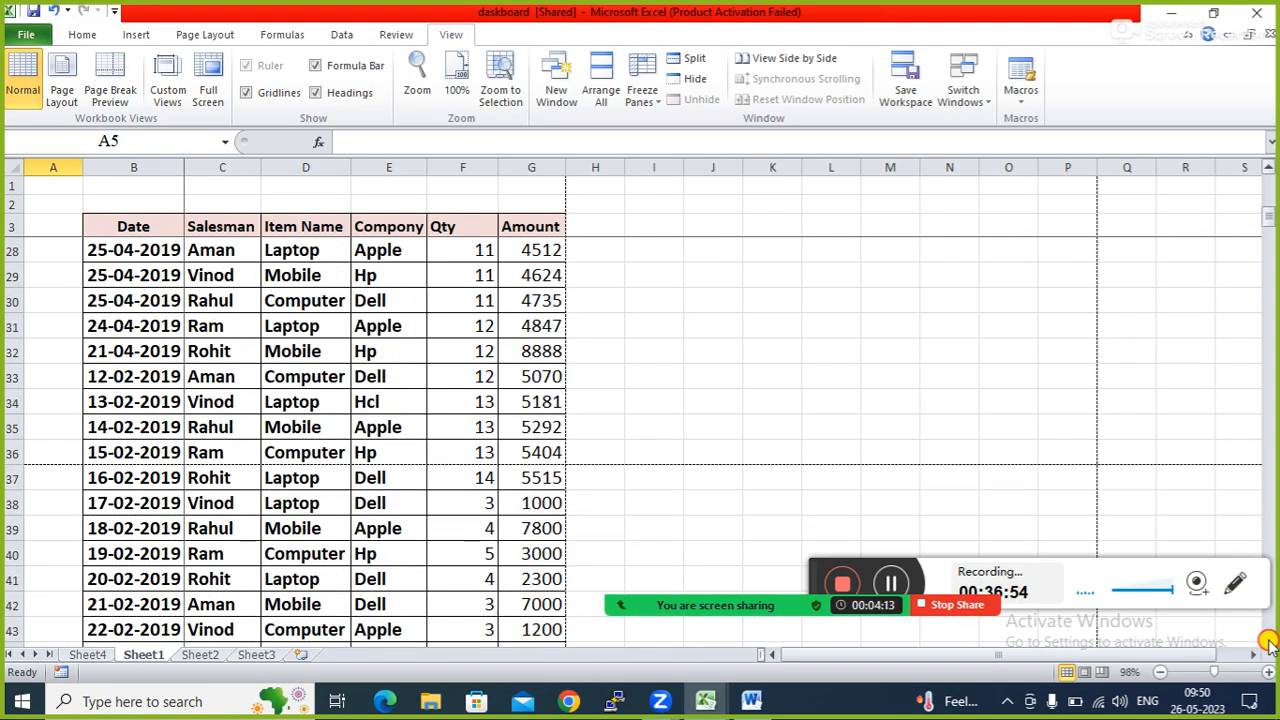
scroll(1268, 643, "down", 6)
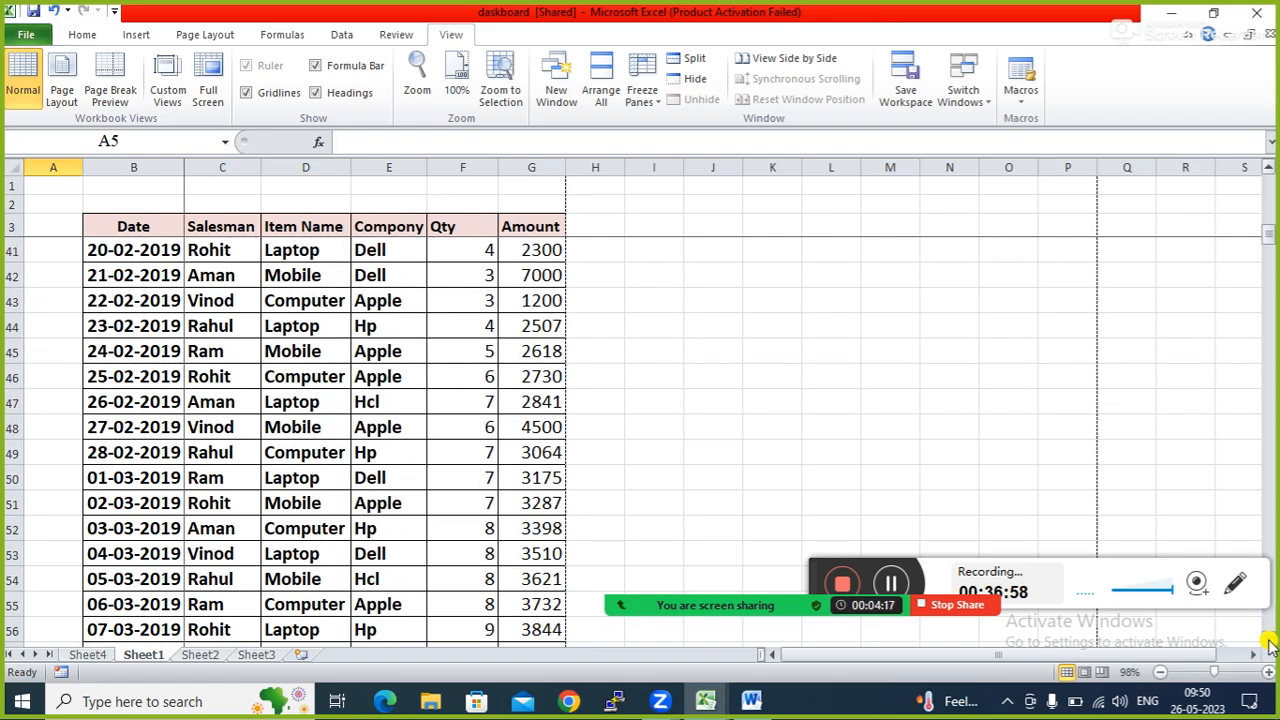
scroll(1268, 645, "down", 5)
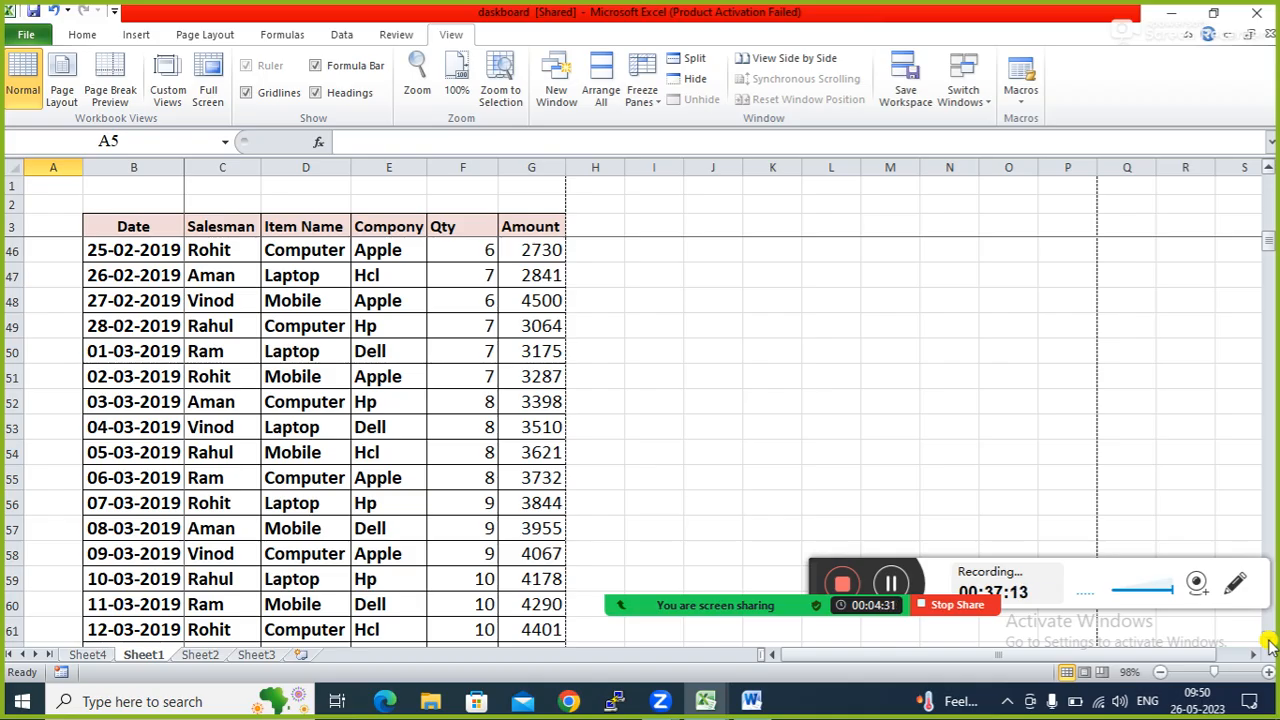
left_click(1268, 192)
left_click(1268, 192)
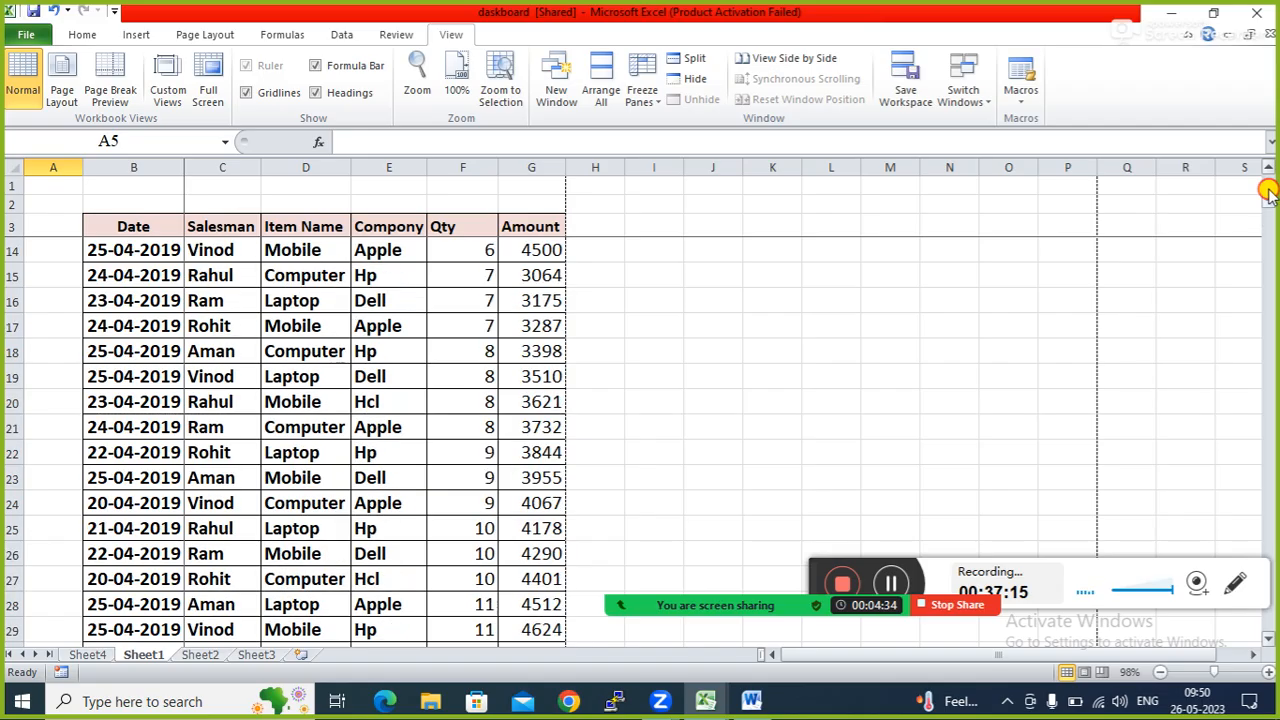
Choose Unfreeze Panes from the Freeze Panes menu on the View tab.
left_click(658, 106)
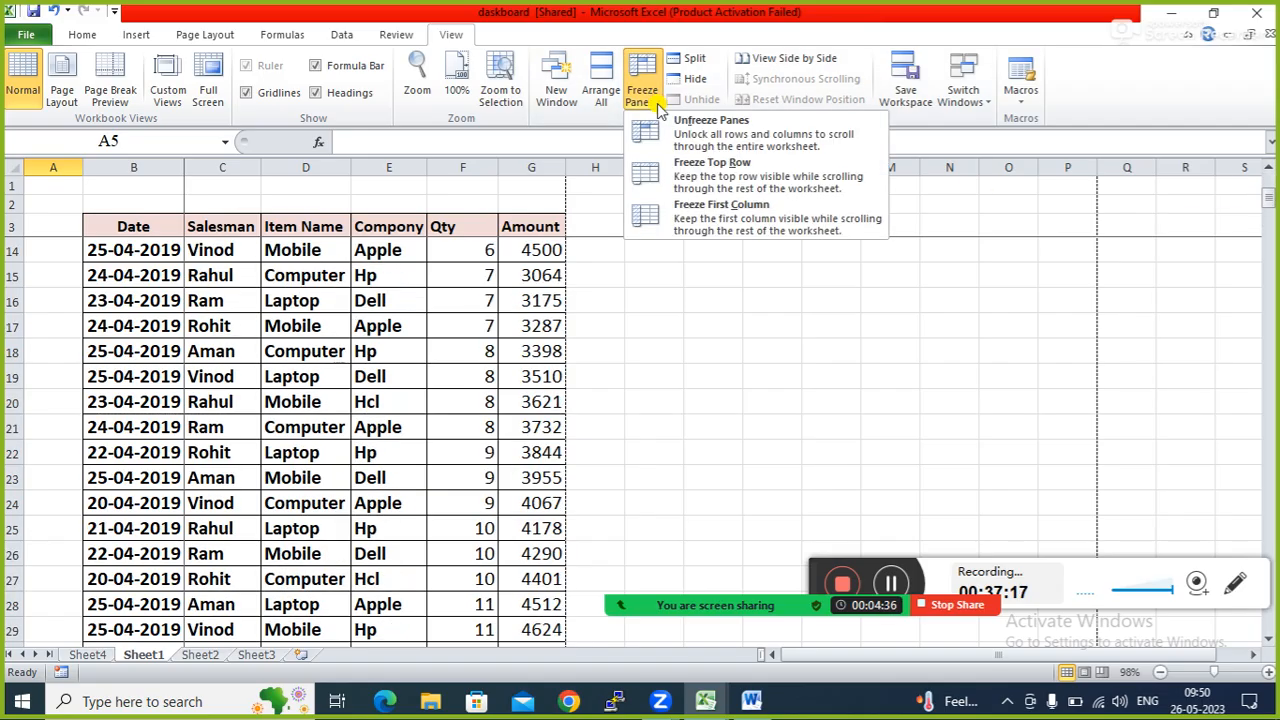
left_click(692, 140)
left_click(265, 377)
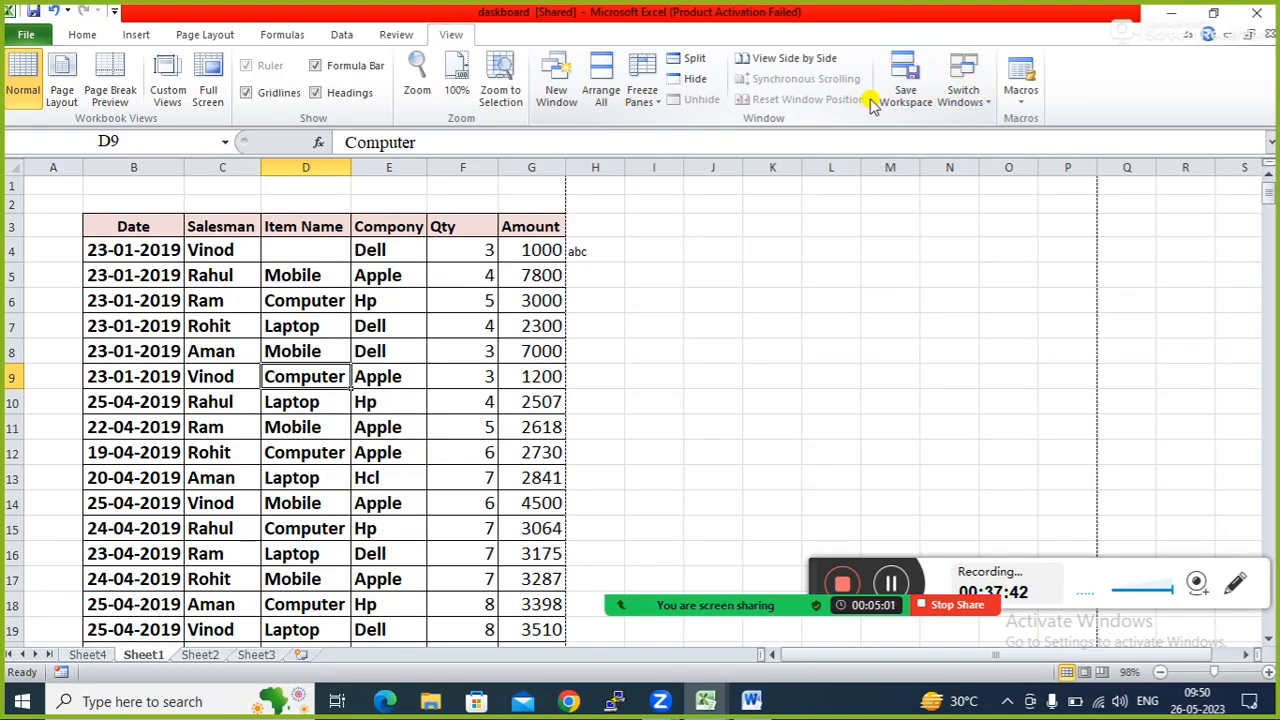
left_click(982, 102)
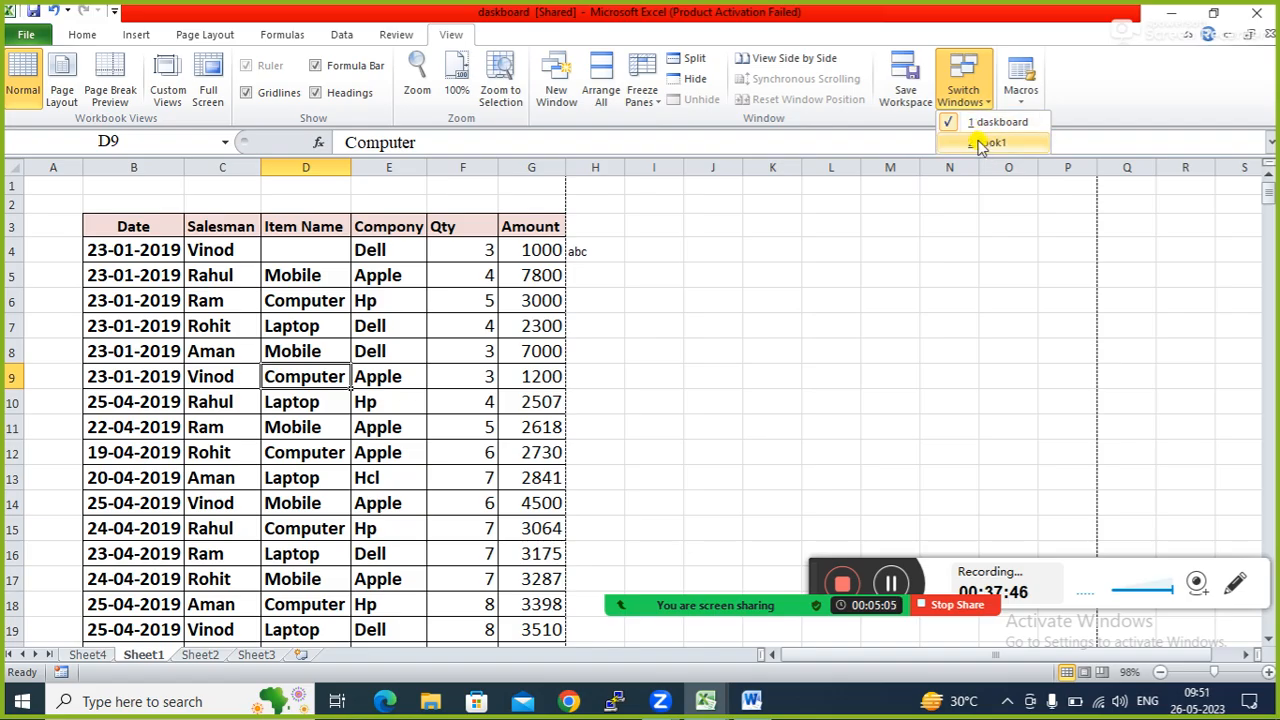
left_click(984, 143)
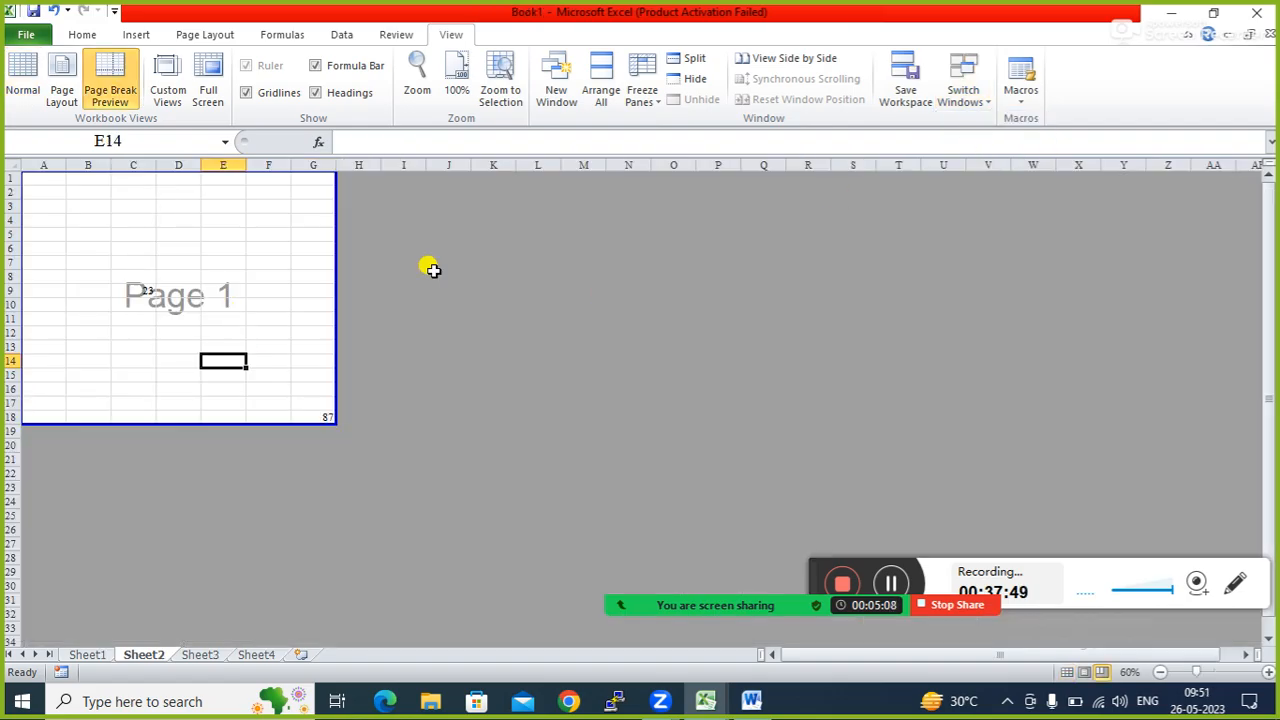
left_click(985, 100)
left_click(988, 122)
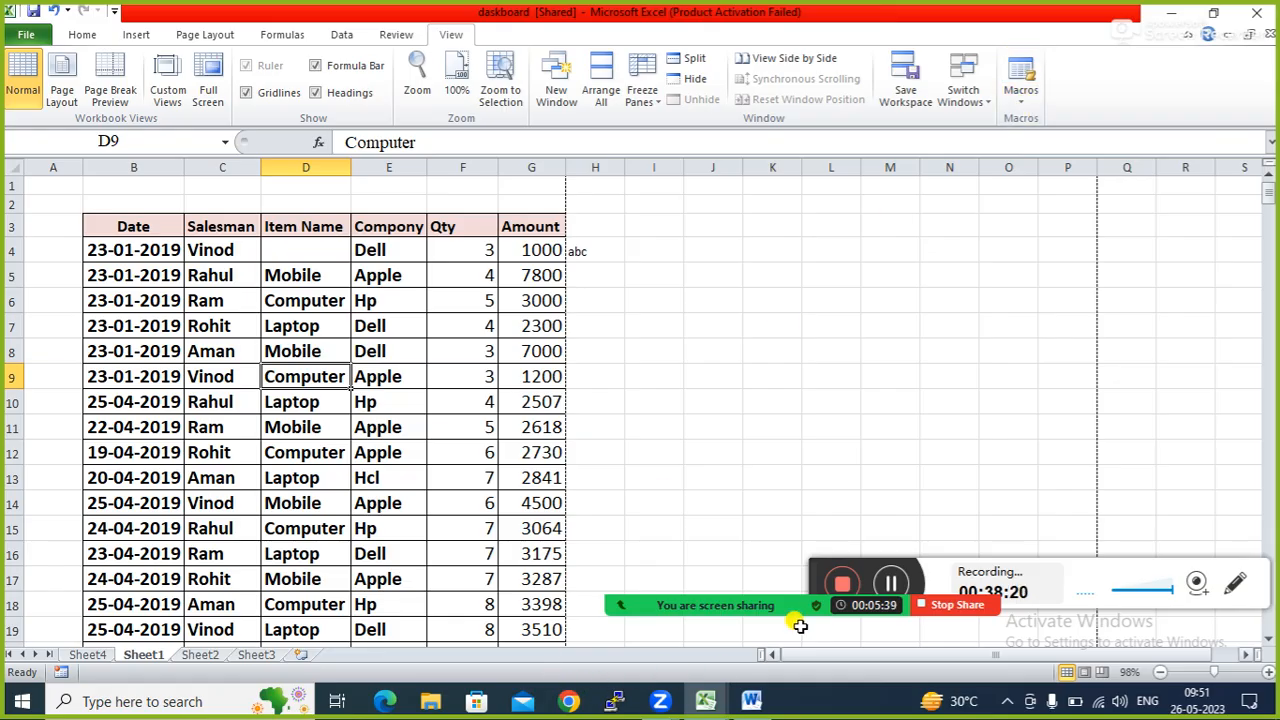
mouse_move(825, 600)
left_click(632, 580)
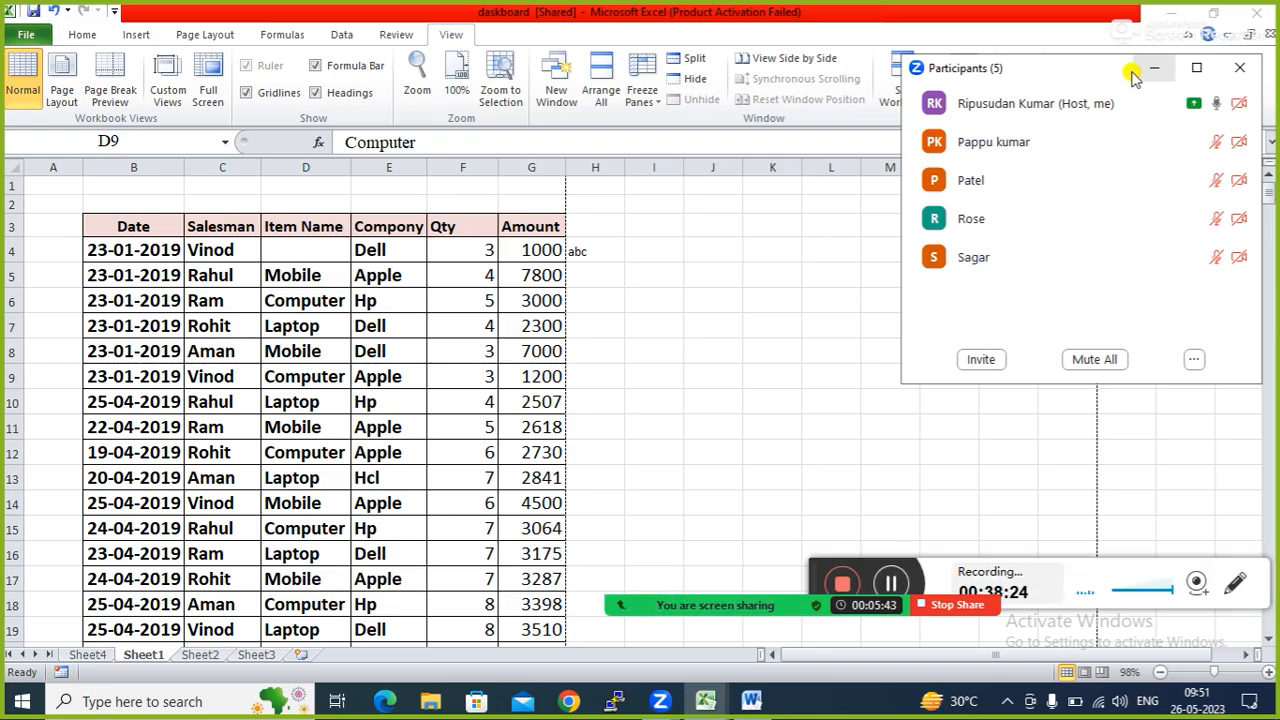
left_click(1150, 67)
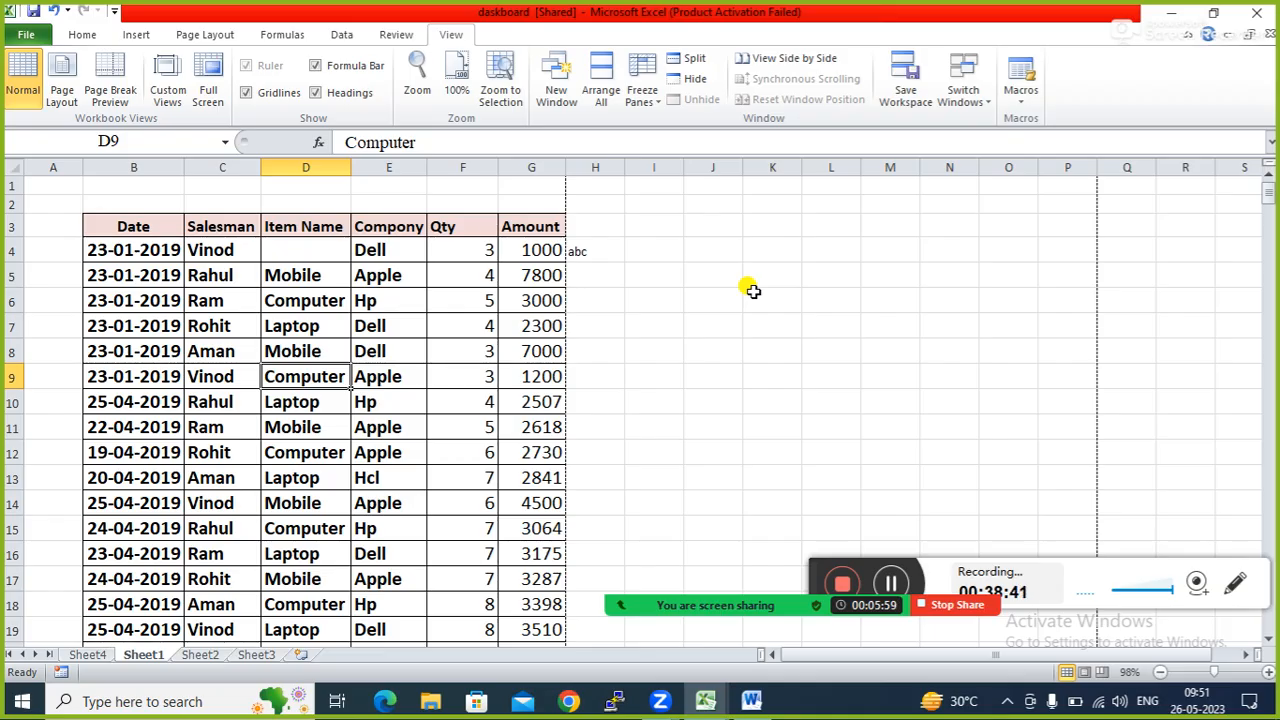
left_click(688, 268)
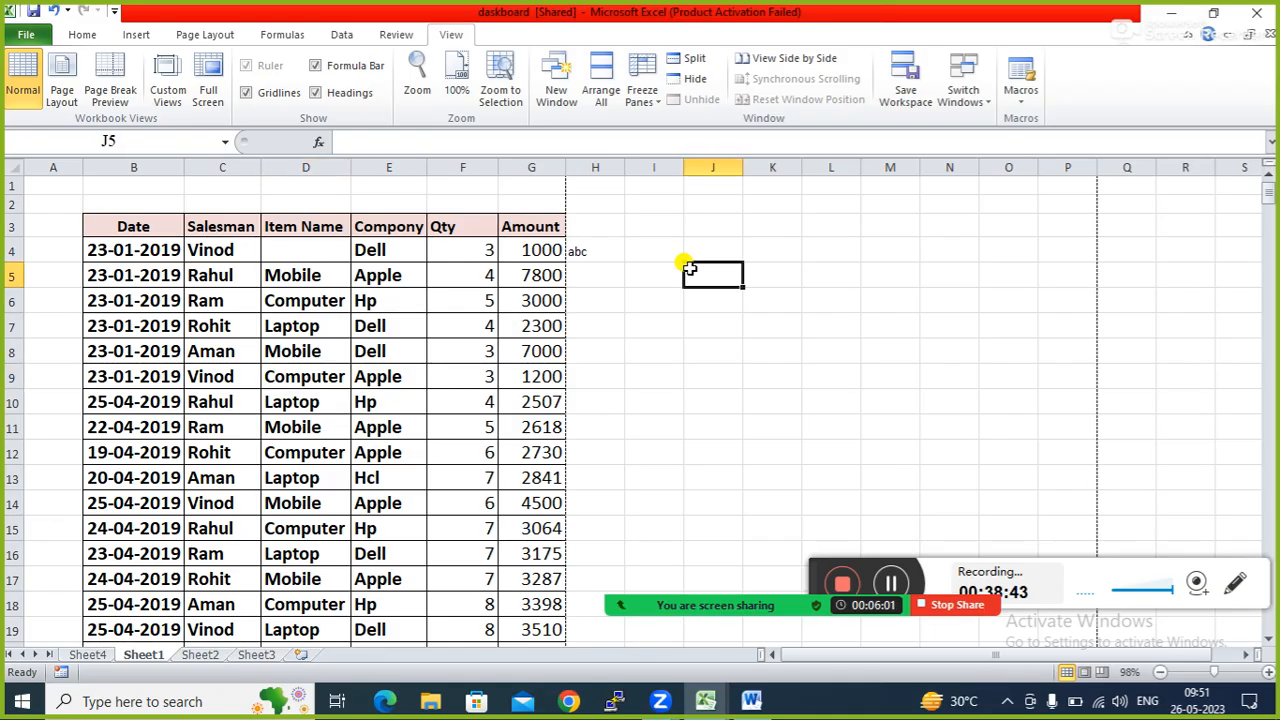
left_click(708, 253)
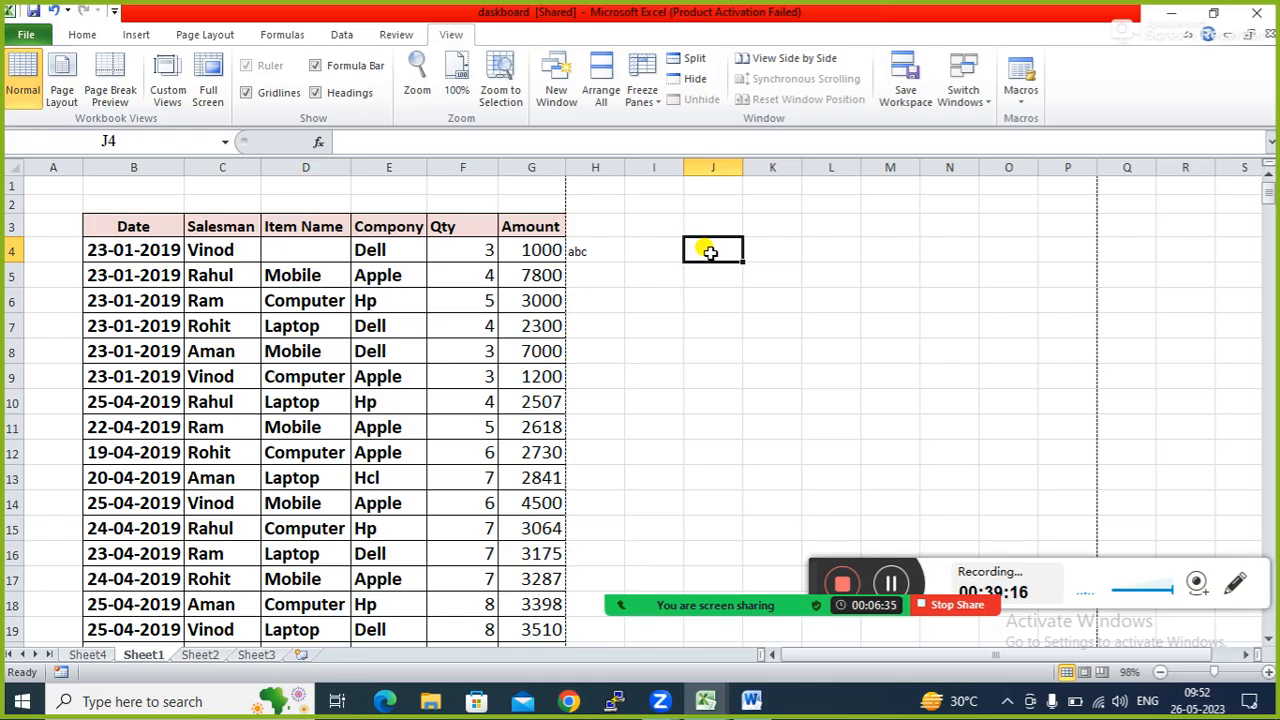
Move through Sheet2 to the empty Sheet3 and select cell A1.
left_click(84, 36)
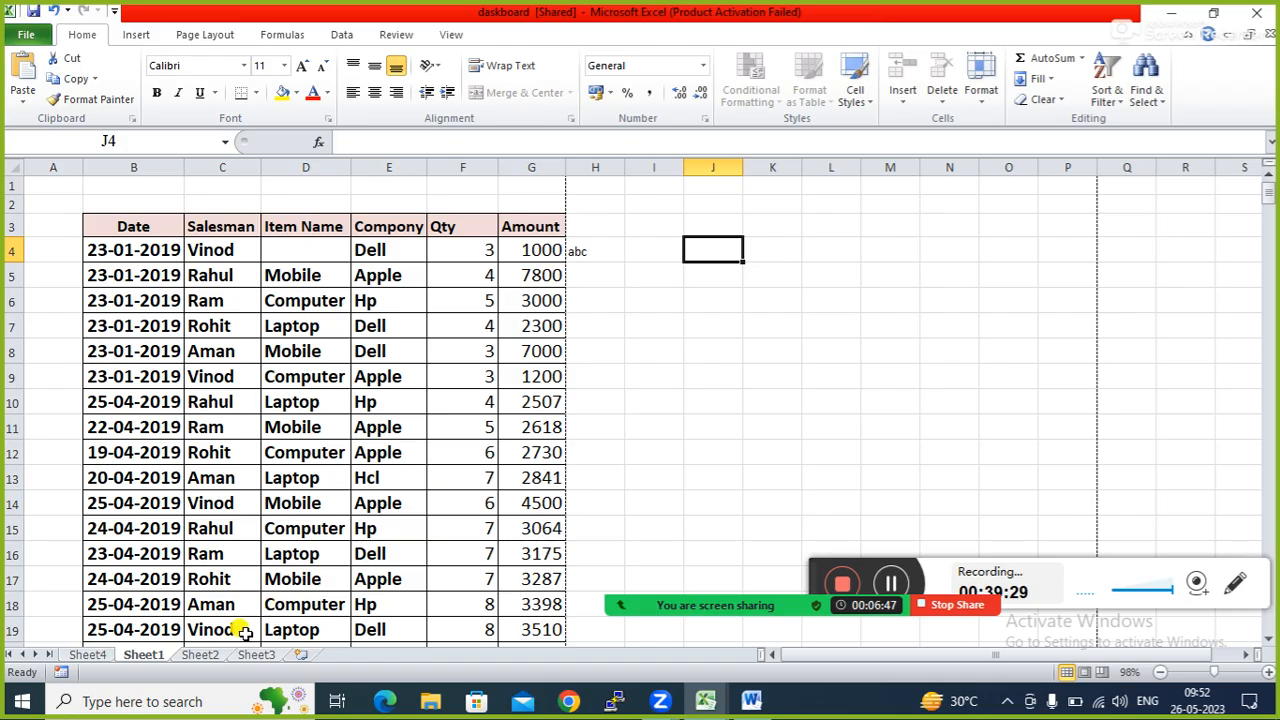
left_click(212, 654)
left_click(257, 657)
left_click(183, 250)
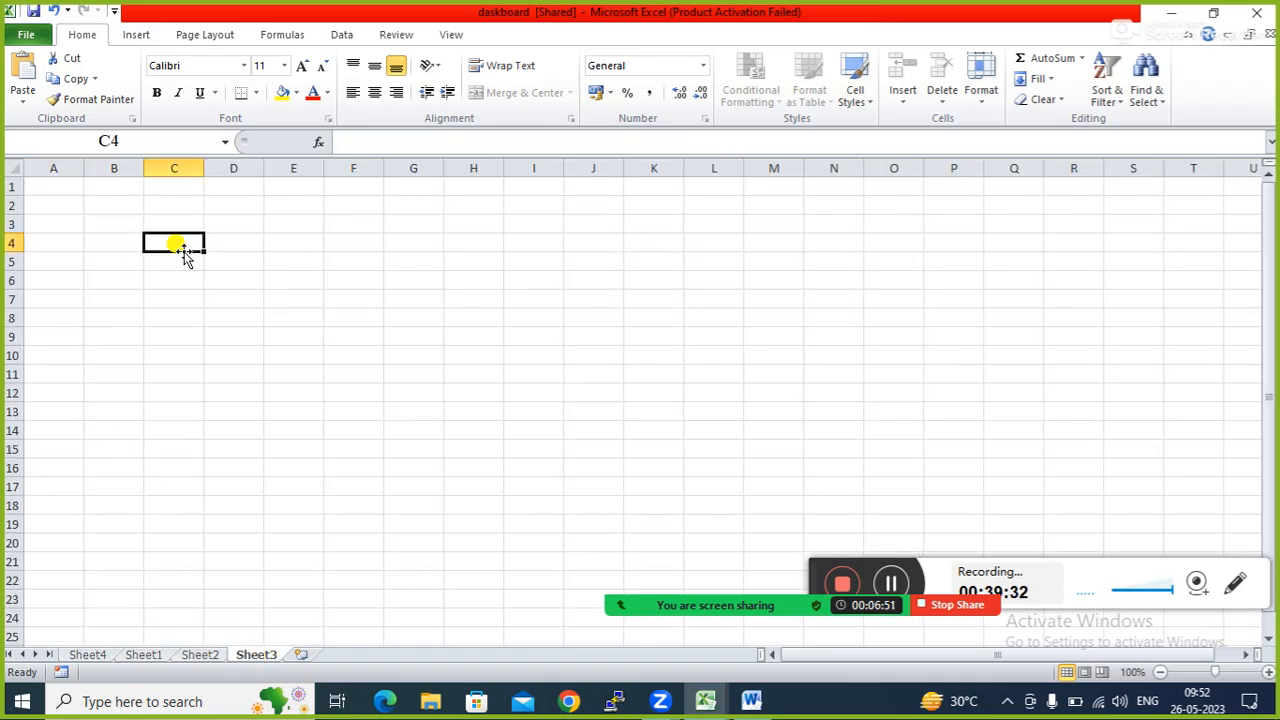
left_click(161, 221)
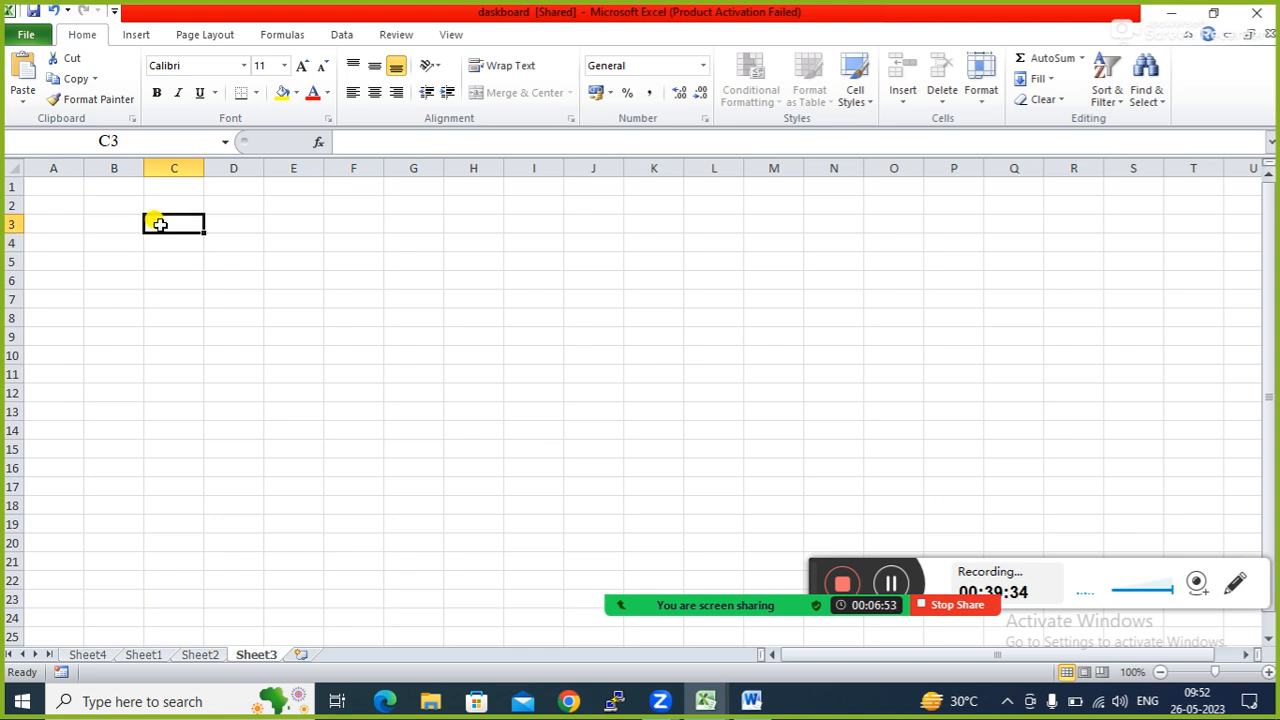
left_click(55, 200)
left_click(49, 185)
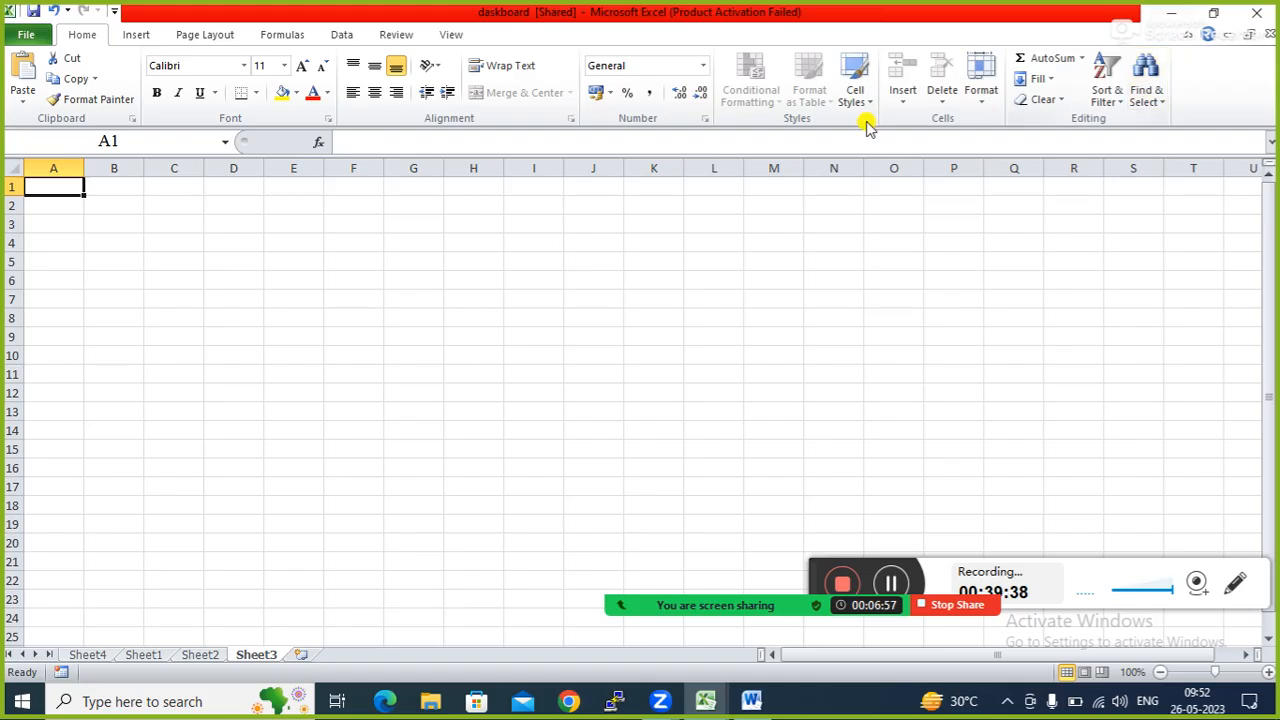
left_click(450, 40)
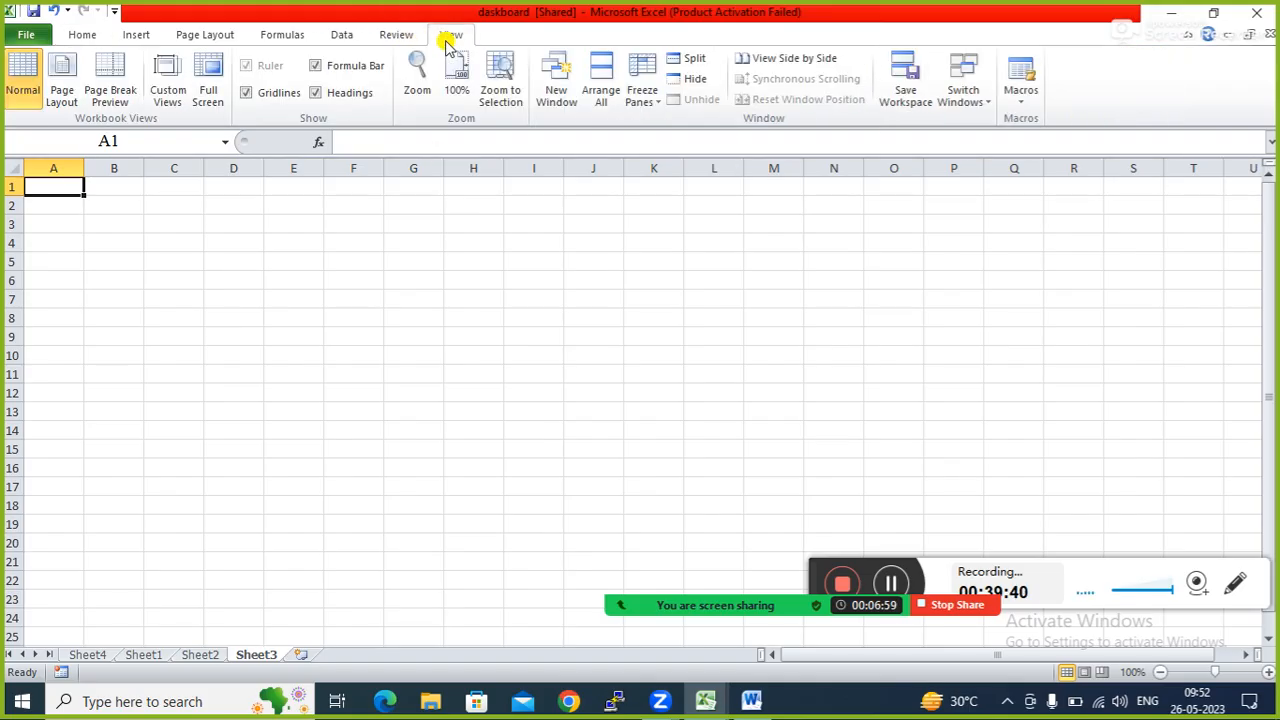
Bring up Record Macro from View > Macros, keeping the default name Macro1, then switch to Word.
left_click(1021, 100)
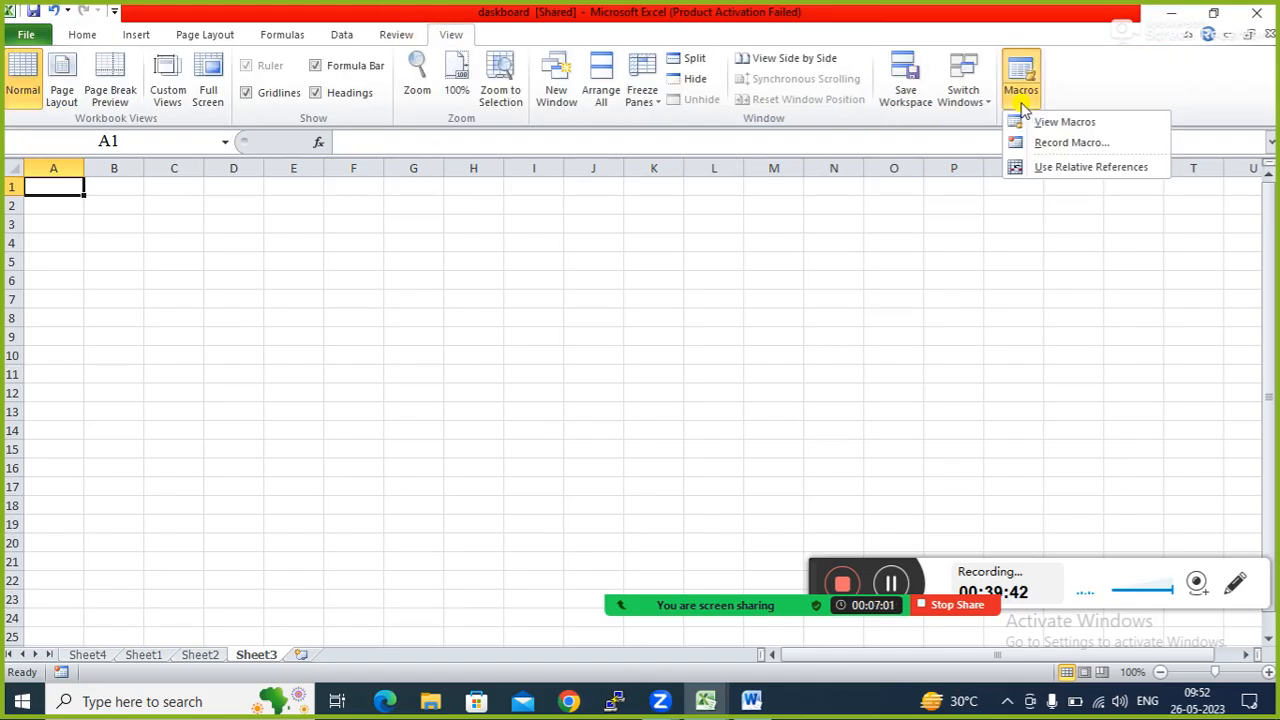
left_click(1050, 145)
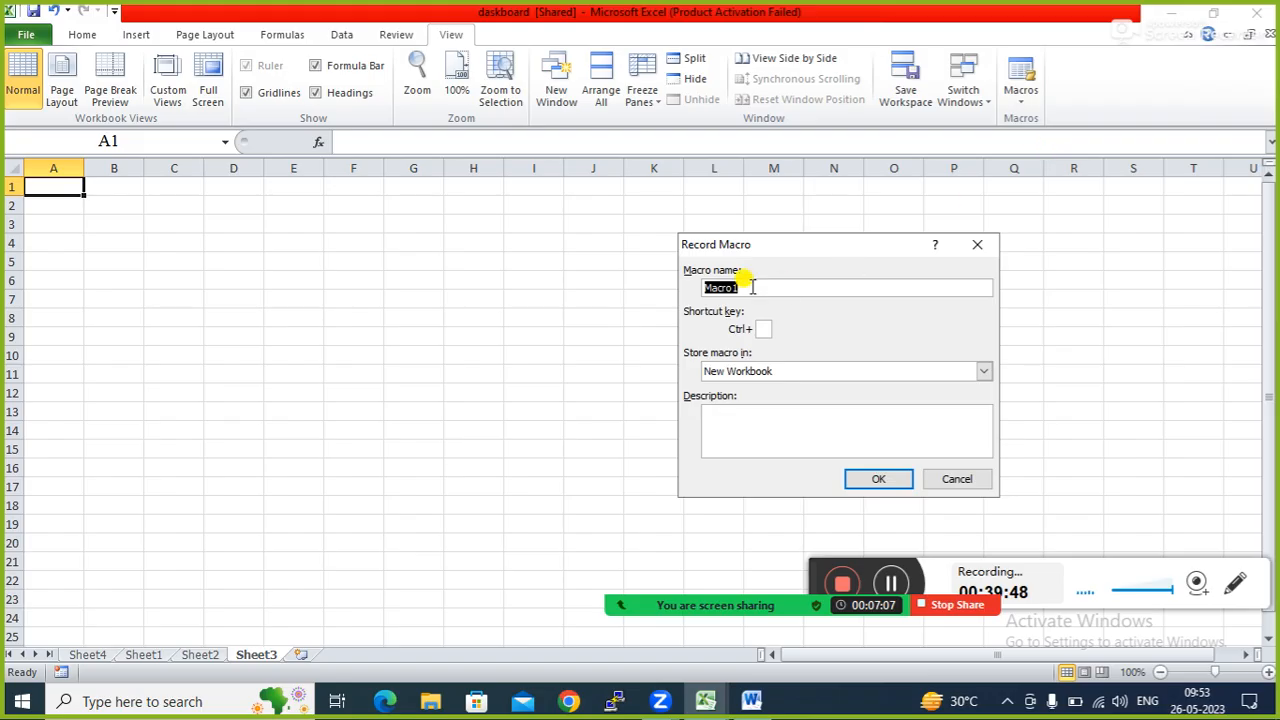
left_click_drag(805, 244, 452, 208)
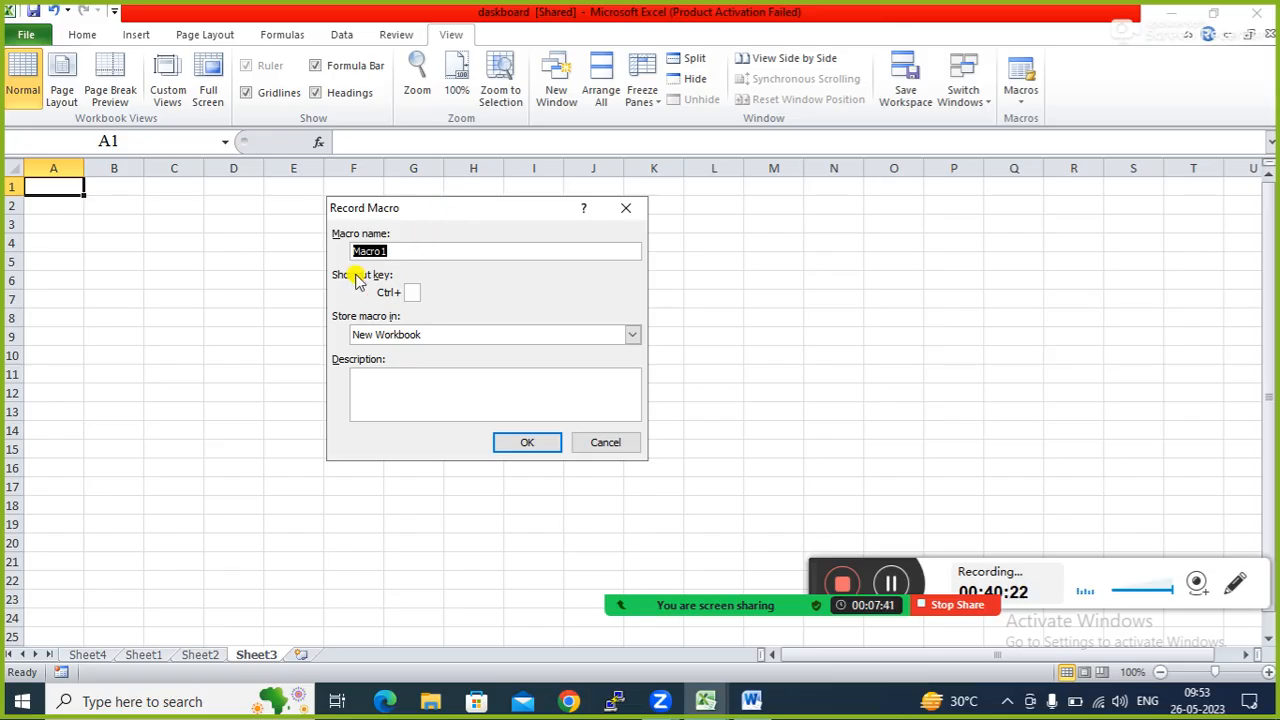
left_click(411, 291)
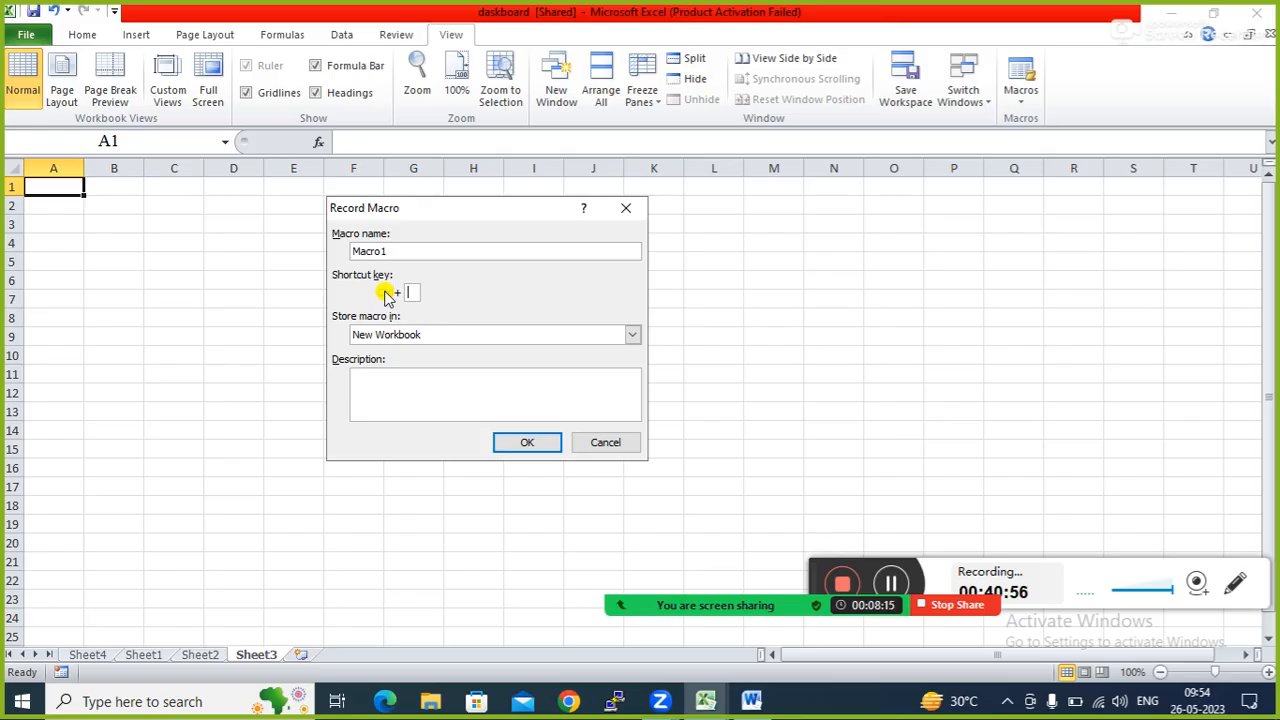
left_click(751, 701)
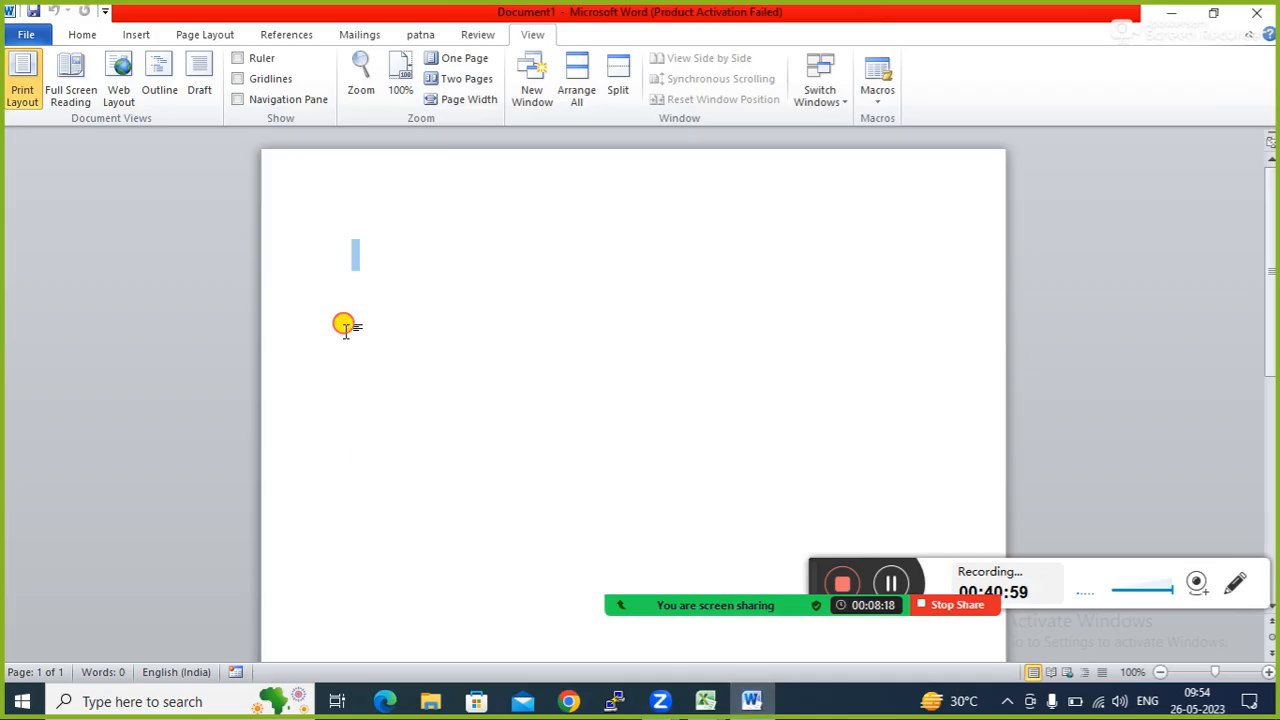
left_click(877, 95)
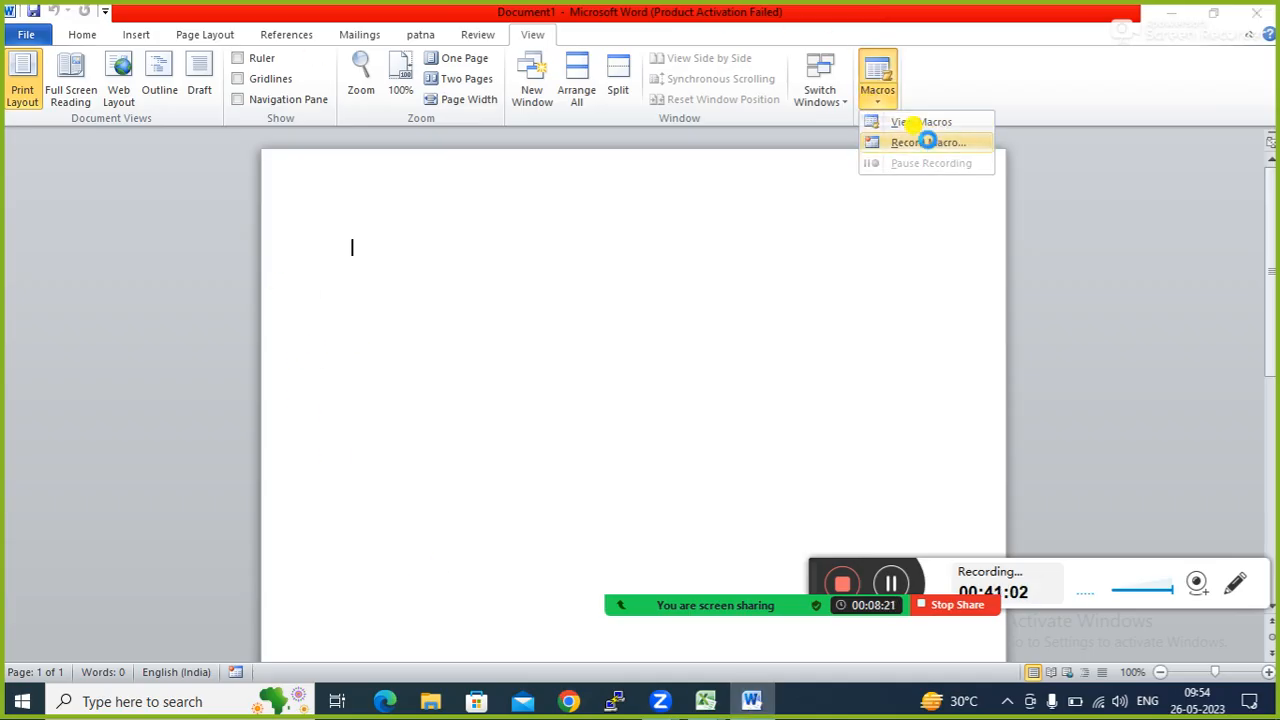
left_click(926, 142)
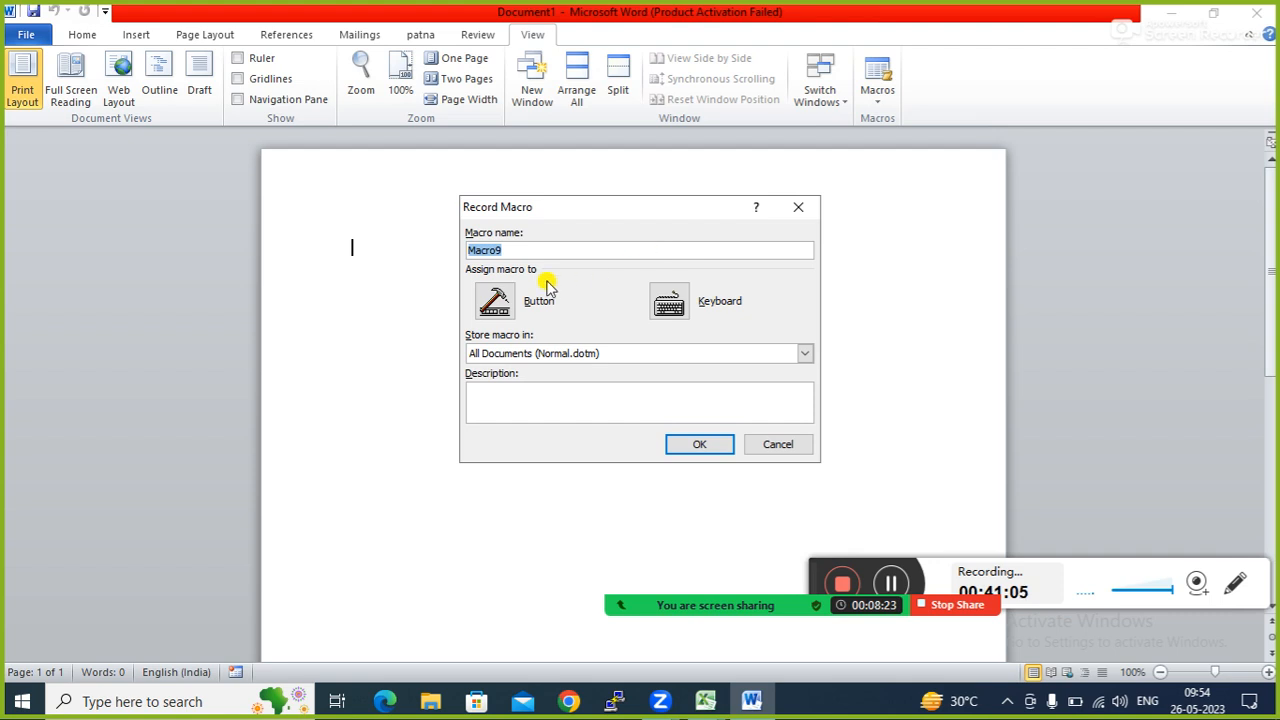
left_click(523, 248)
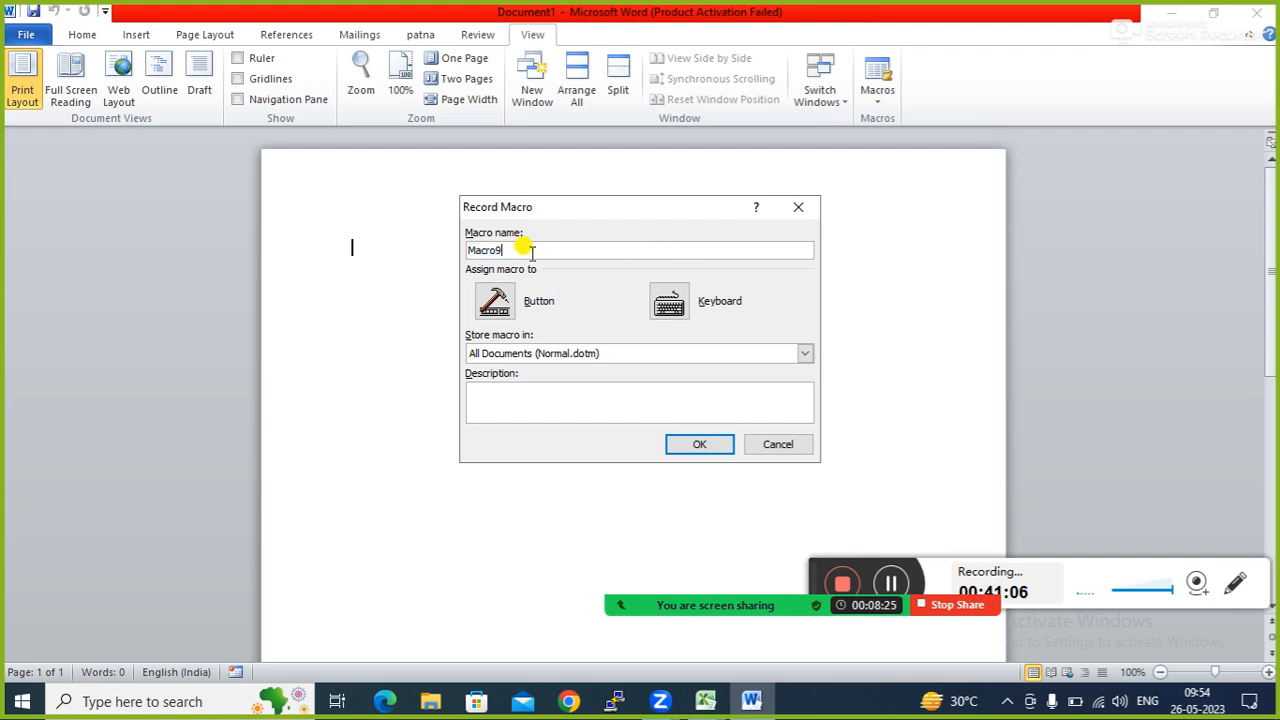
left_click(669, 300)
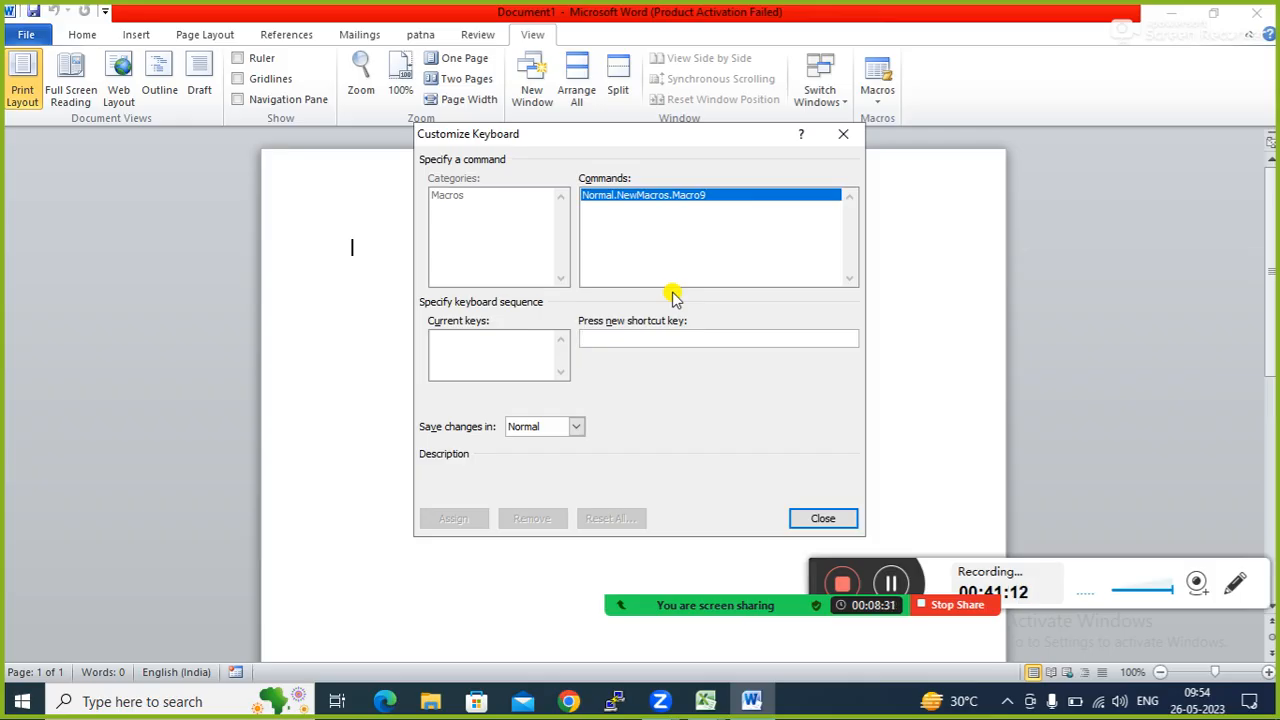
key("alt+s")
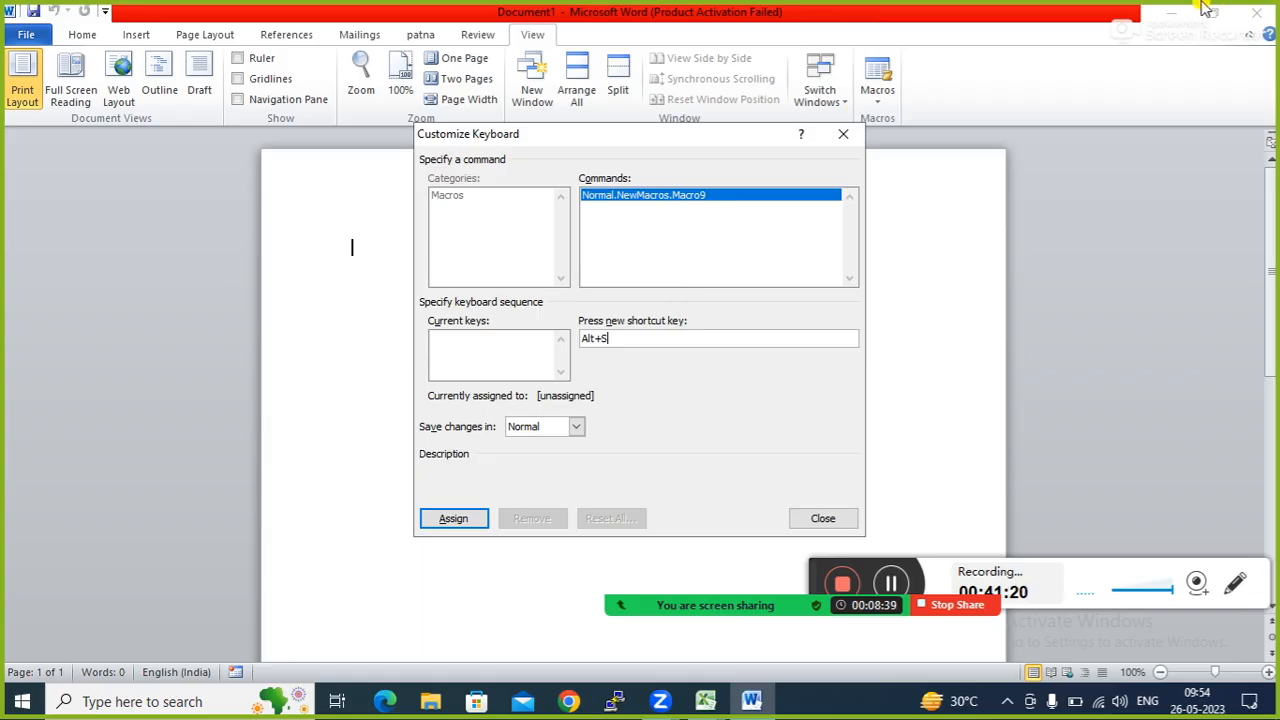
left_click(842, 134)
left_click(1170, 16)
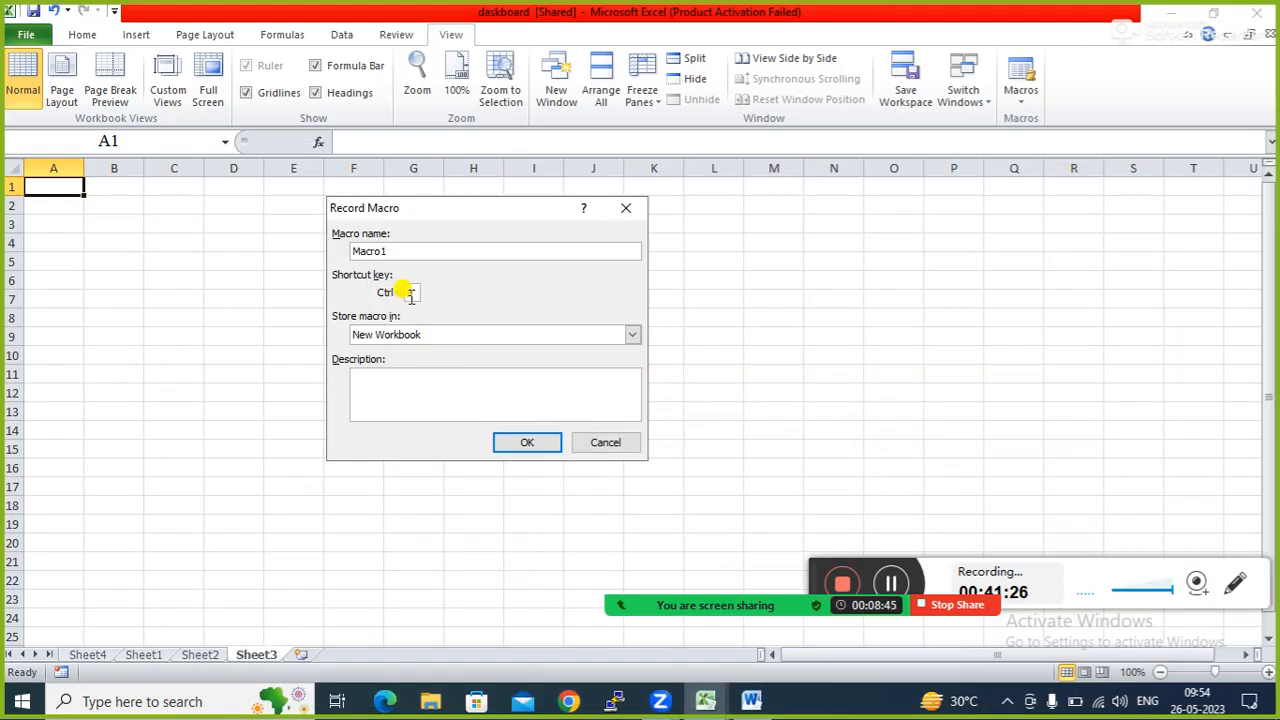
Give Macro1 the shortcut Ctrl+Shift+A and start recording.
type("a")
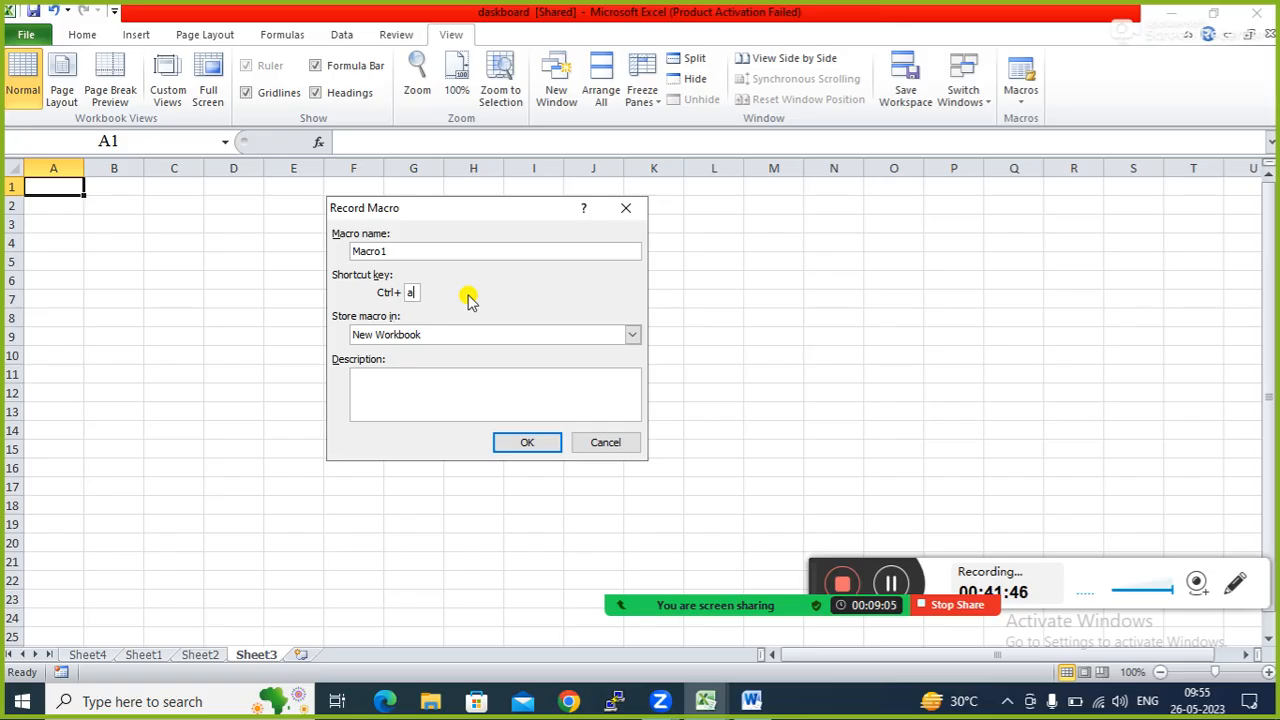
key("BackSpace")
type("A")
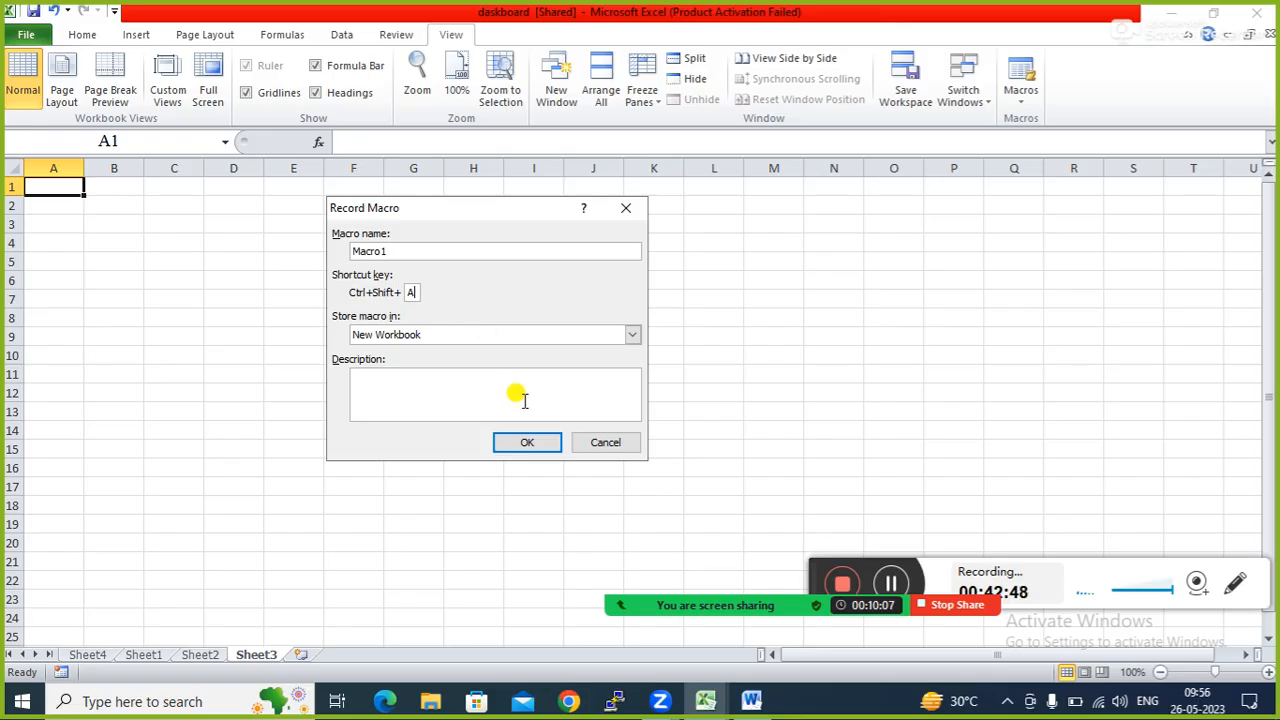
left_click(531, 442)
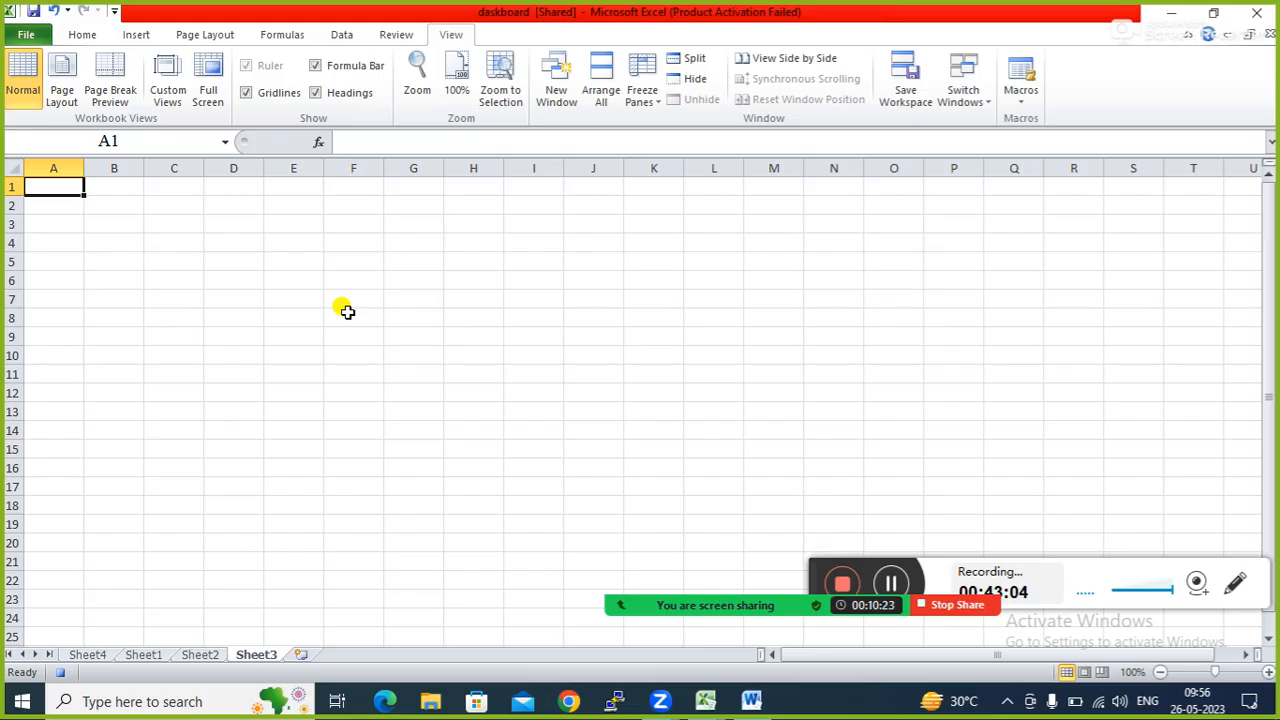
Type Hubnet, patna, bihar and india into A1–D1, then stop the macro recorder.
type("Hu")
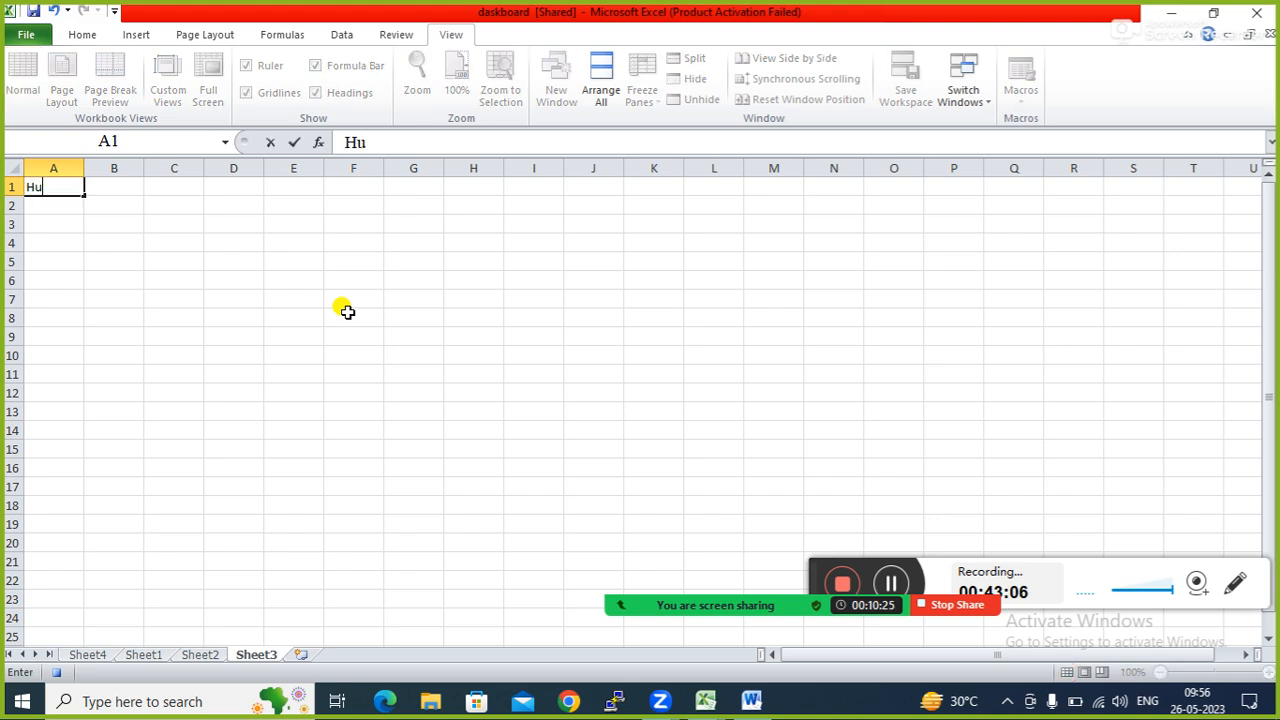
type("bnet")
key("Tab")
type("patna")
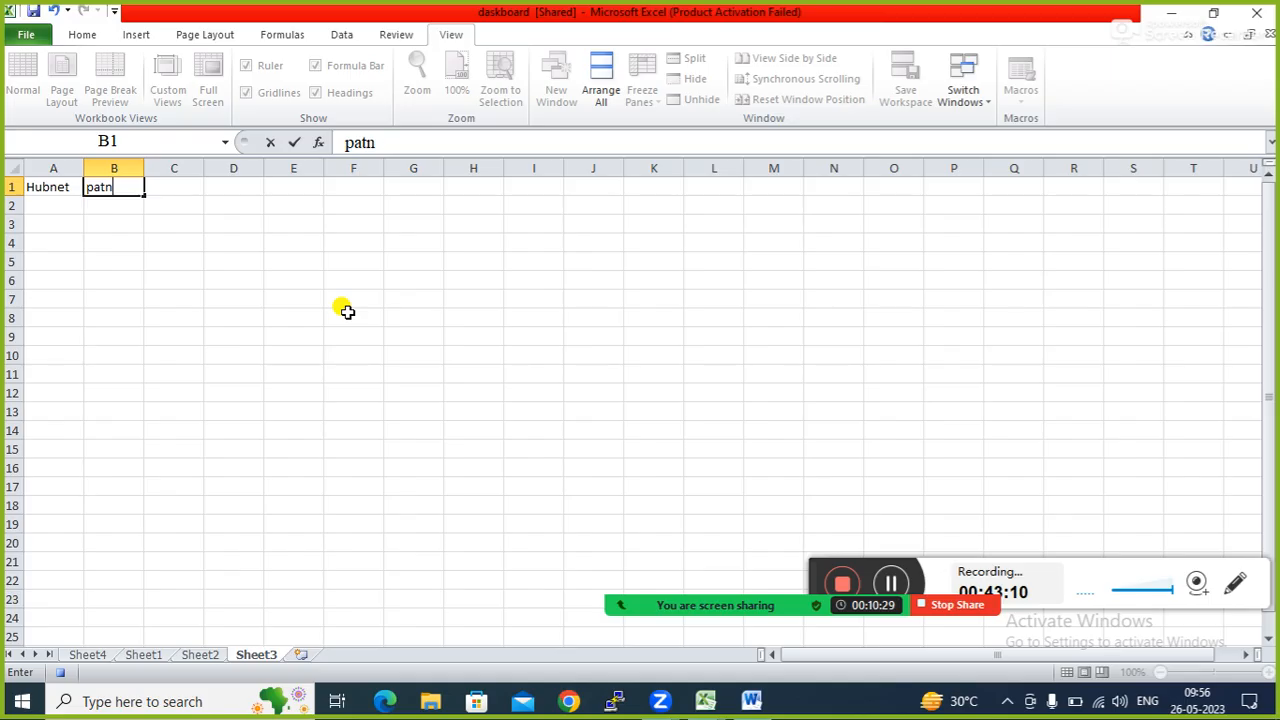
key("Tab")
type("bihar")
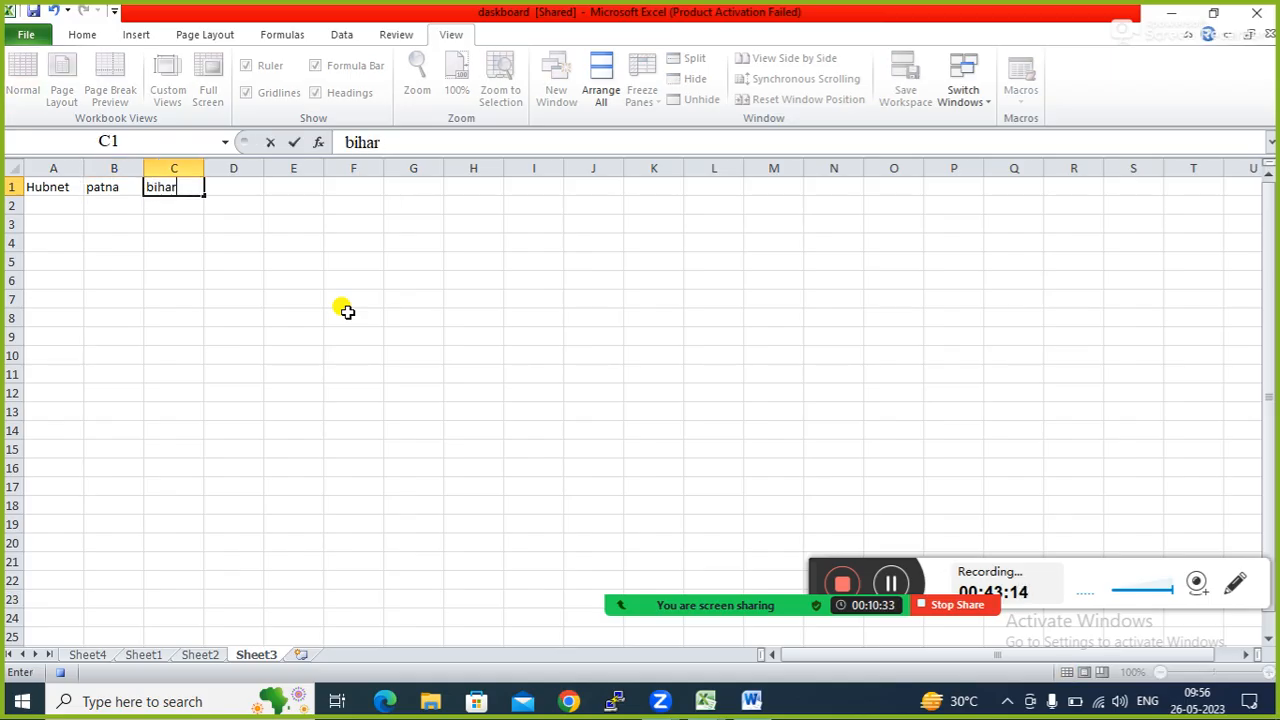
key("Tab")
type("india")
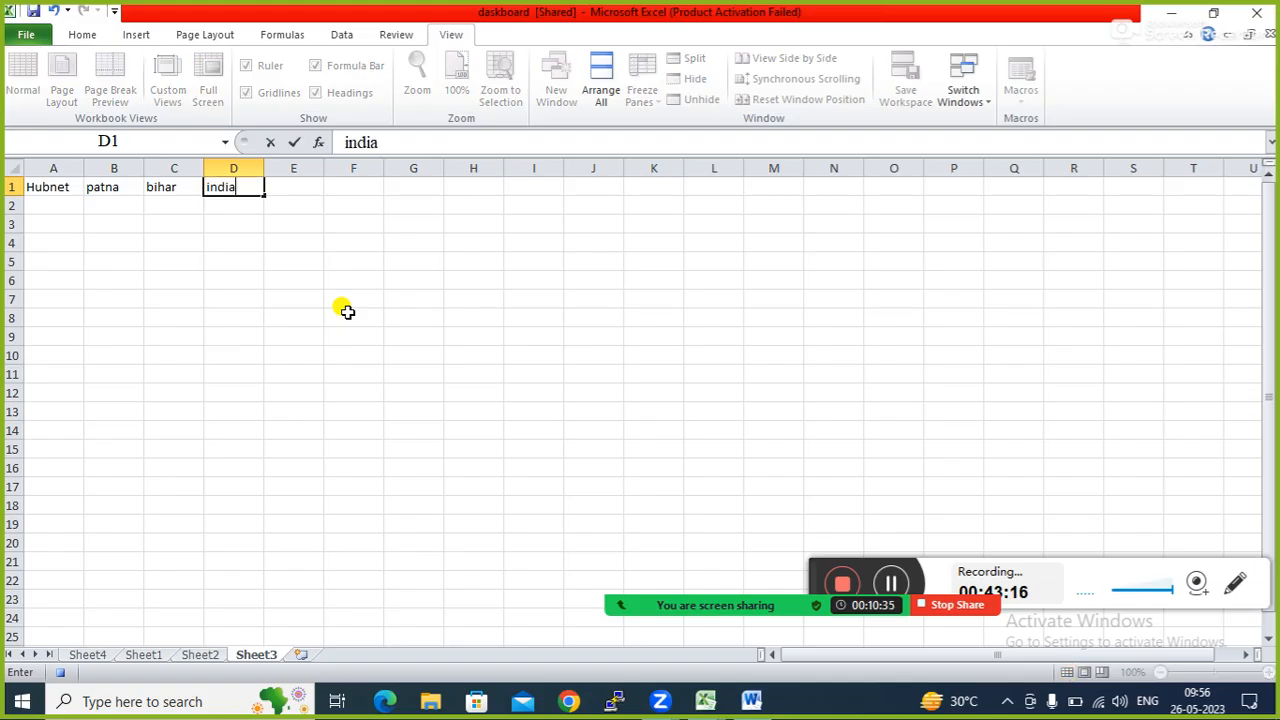
key("Tab")
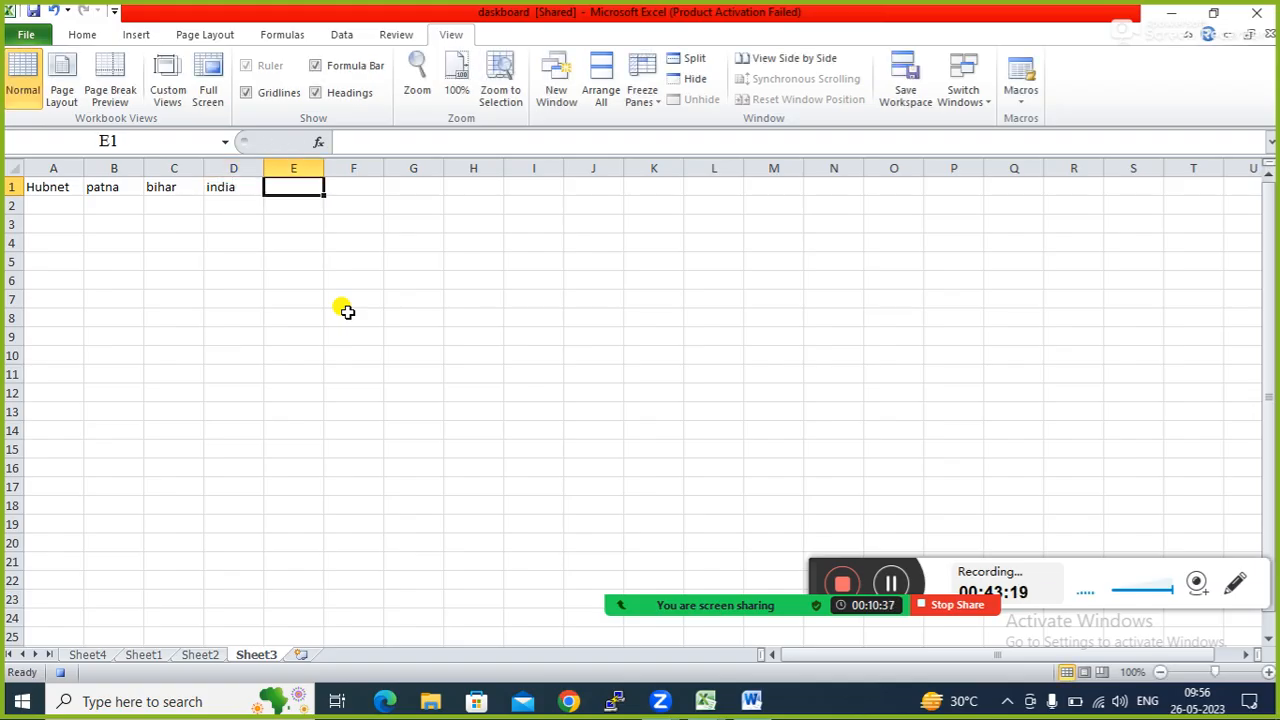
left_click(1018, 110)
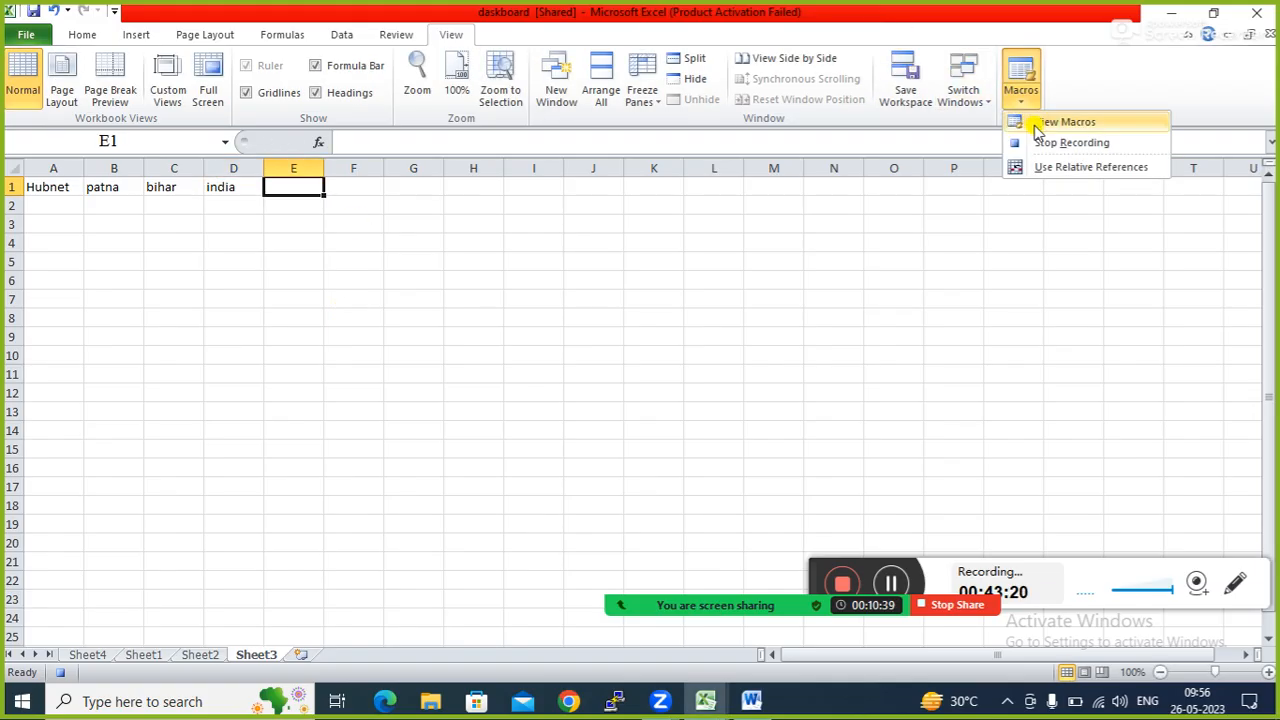
left_click(1043, 141)
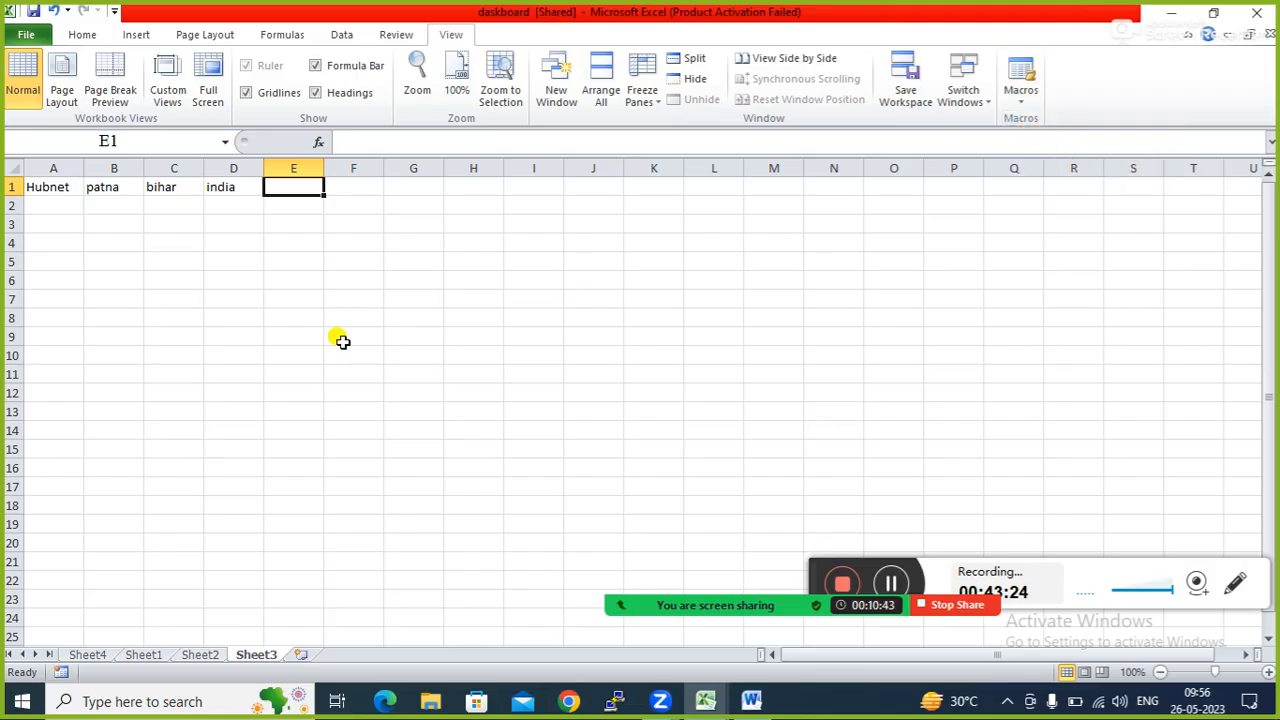
Insert Sheet5 and replay the macro there with Ctrl+M, add Sheet6, then bring up Windows Run.
left_click(300, 655)
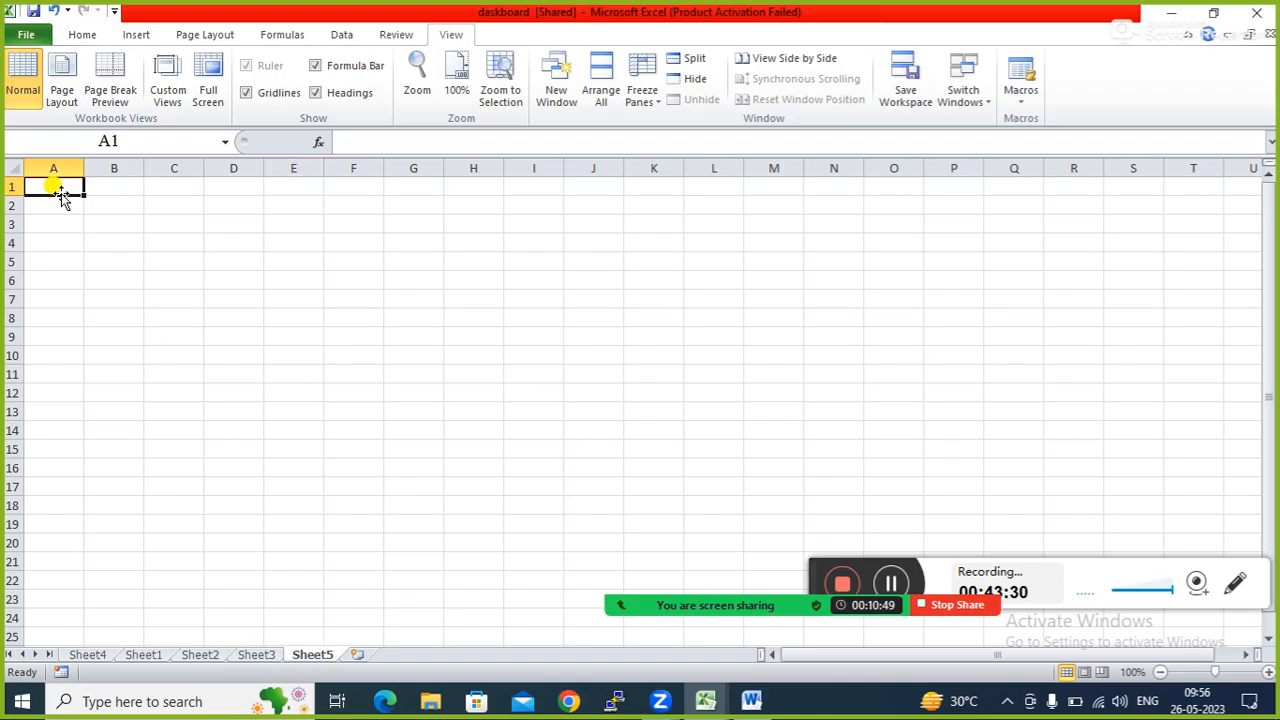
key("ctrl+m")
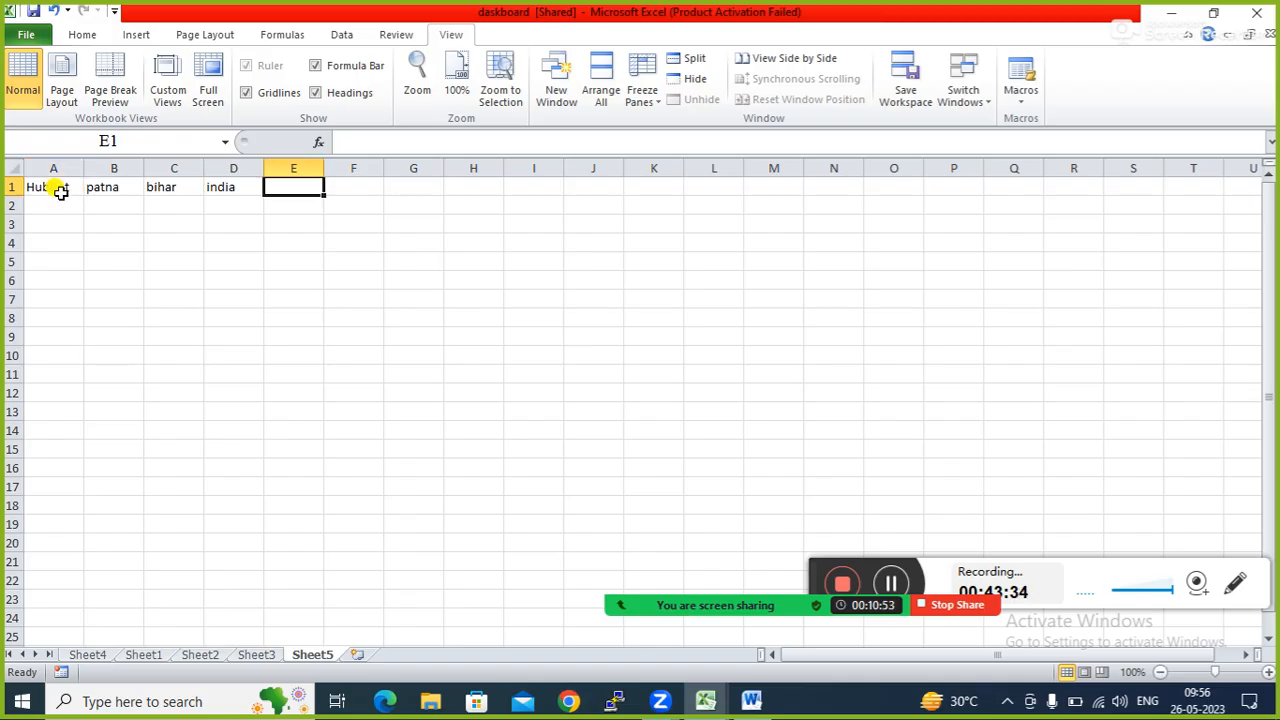
left_click(357, 656)
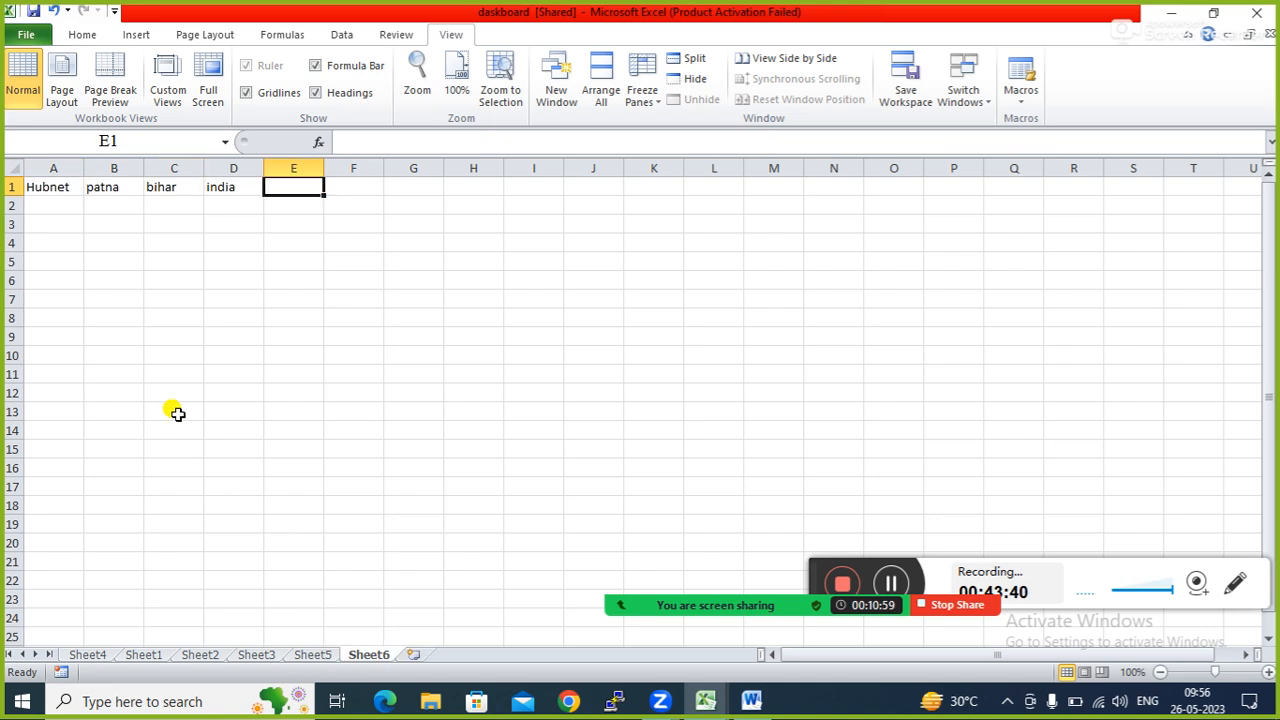
key("super+r")
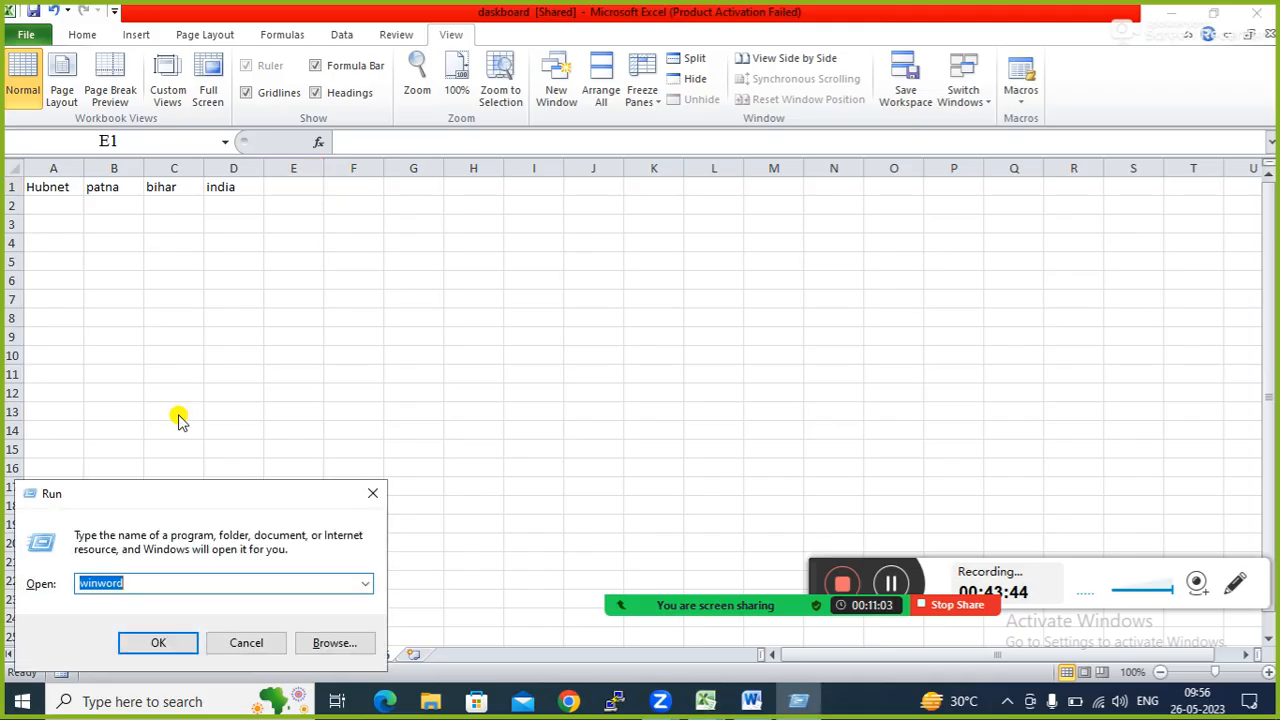
Launch a new Excel Book3 from Run, dismiss activation, minimize it, and select G9 in the dashboard.
type("ex")
key("Down")
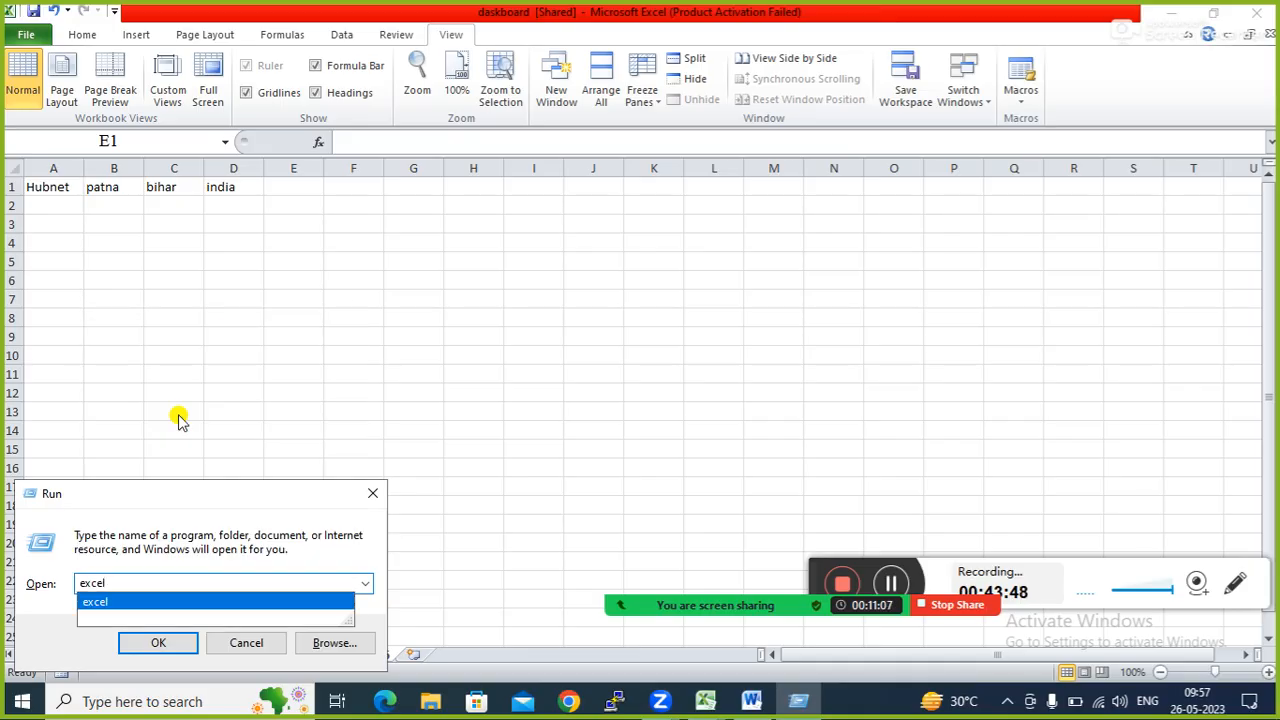
key("Return")
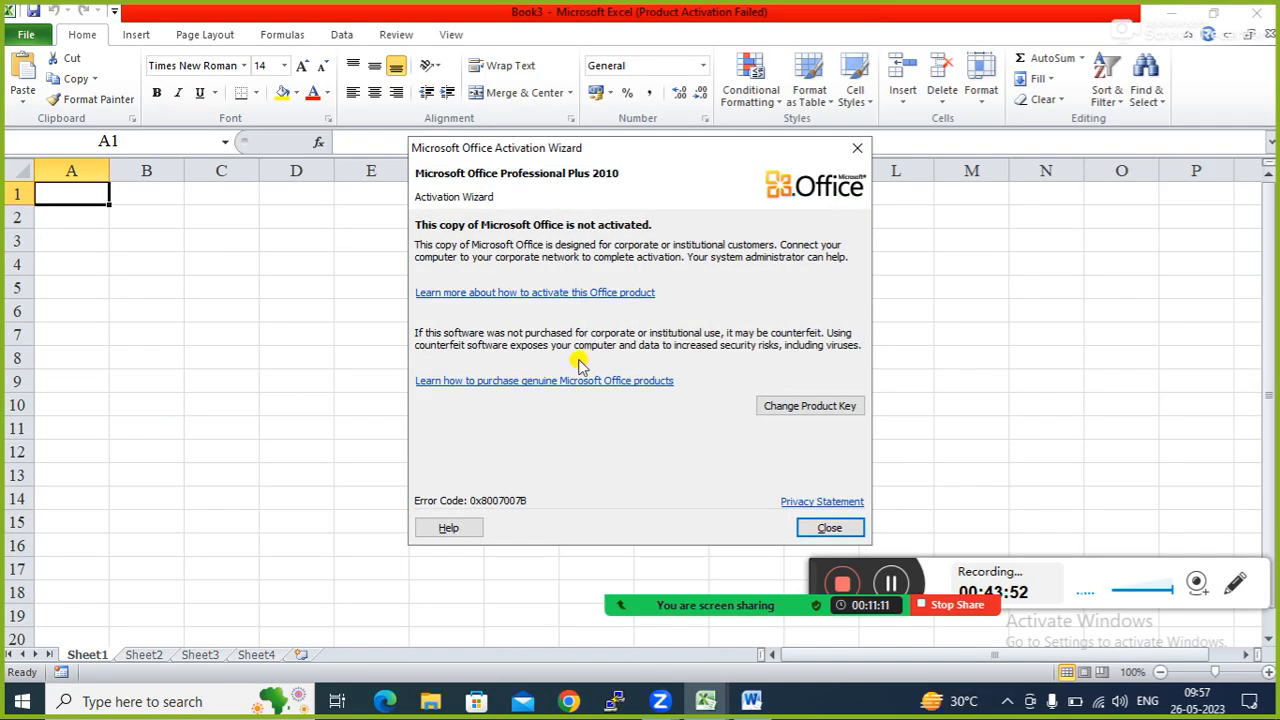
left_click(831, 526)
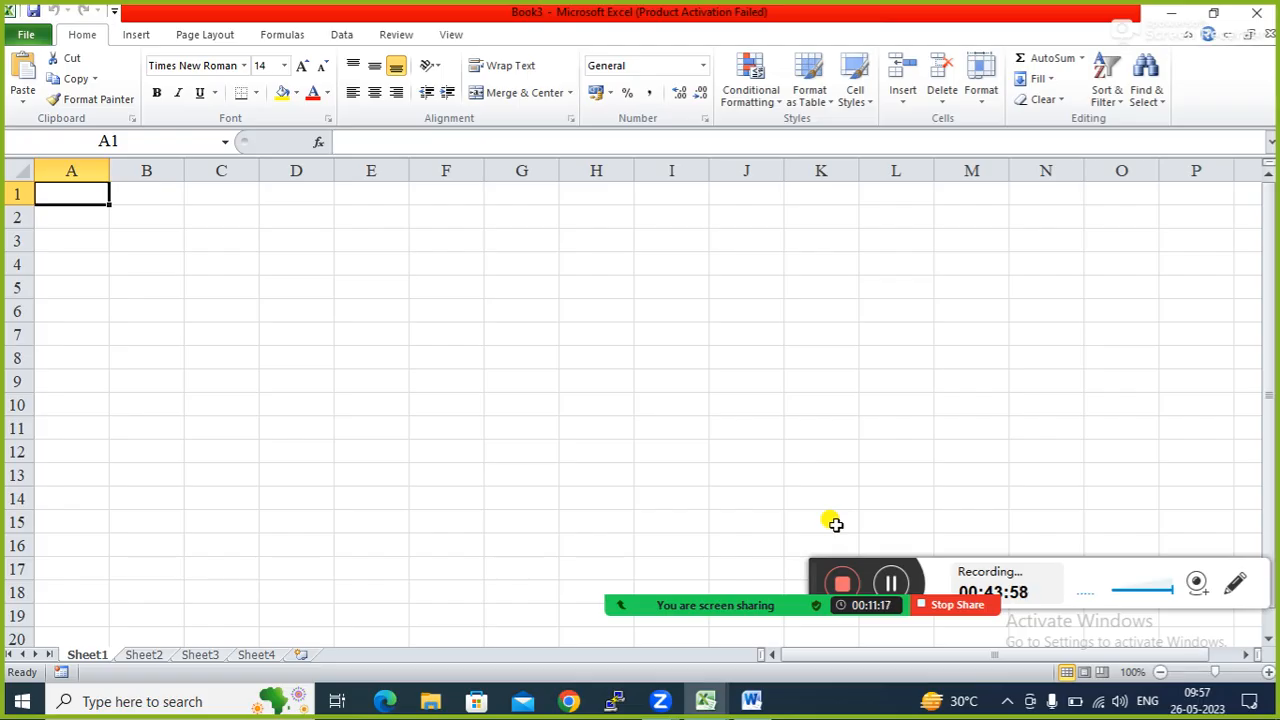
left_click(1171, 12)
left_click(405, 338)
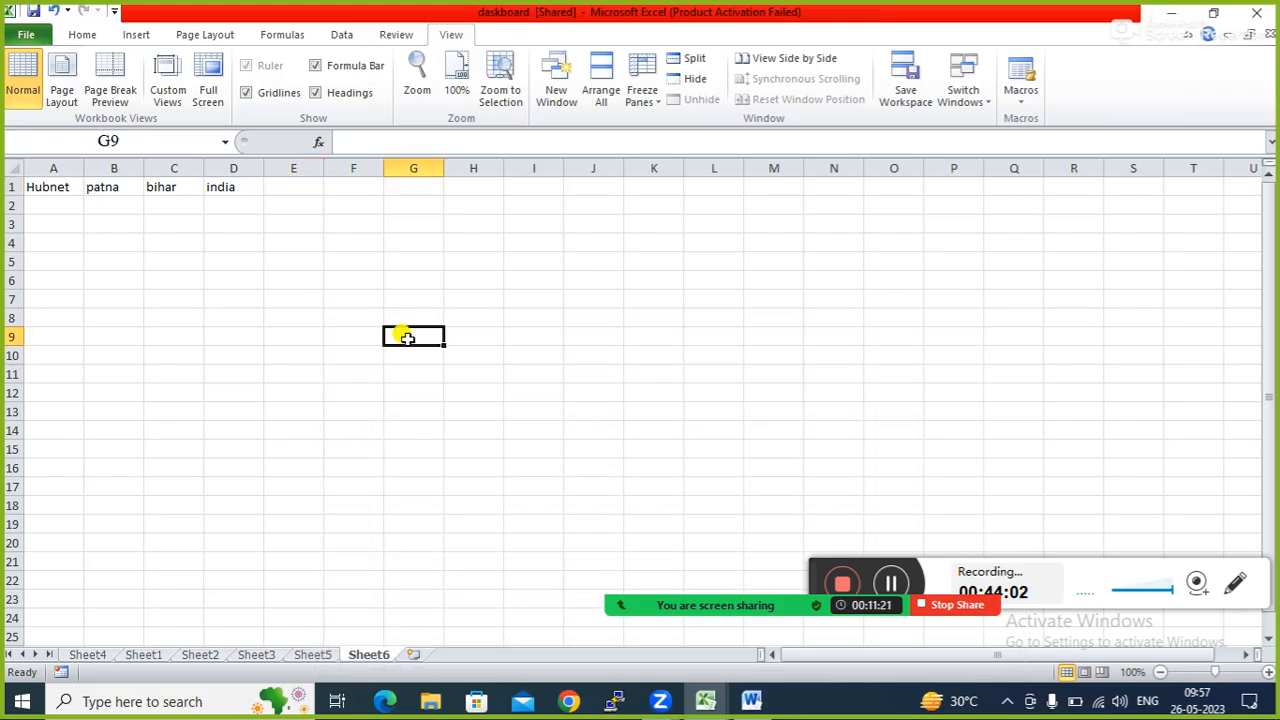
Save the dashboard workbook from the Quick Access Toolbar.
left_click(34, 12)
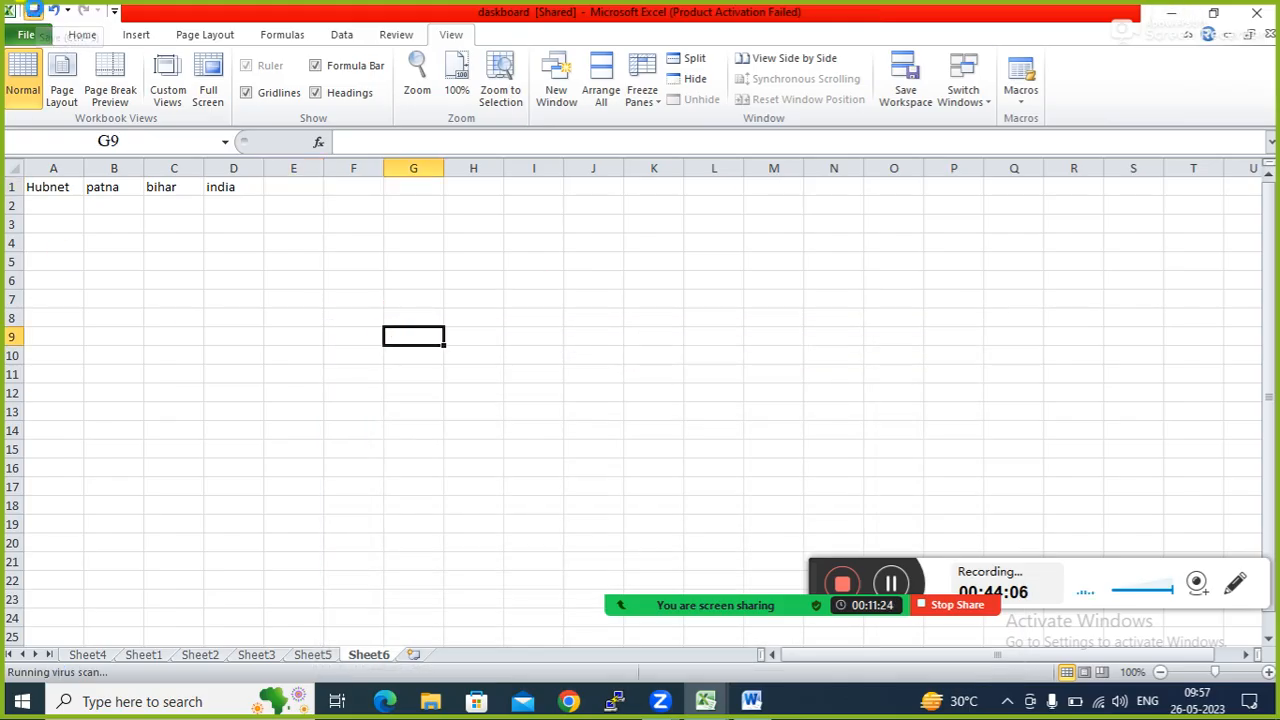
left_click(34, 12)
left_click(449, 272)
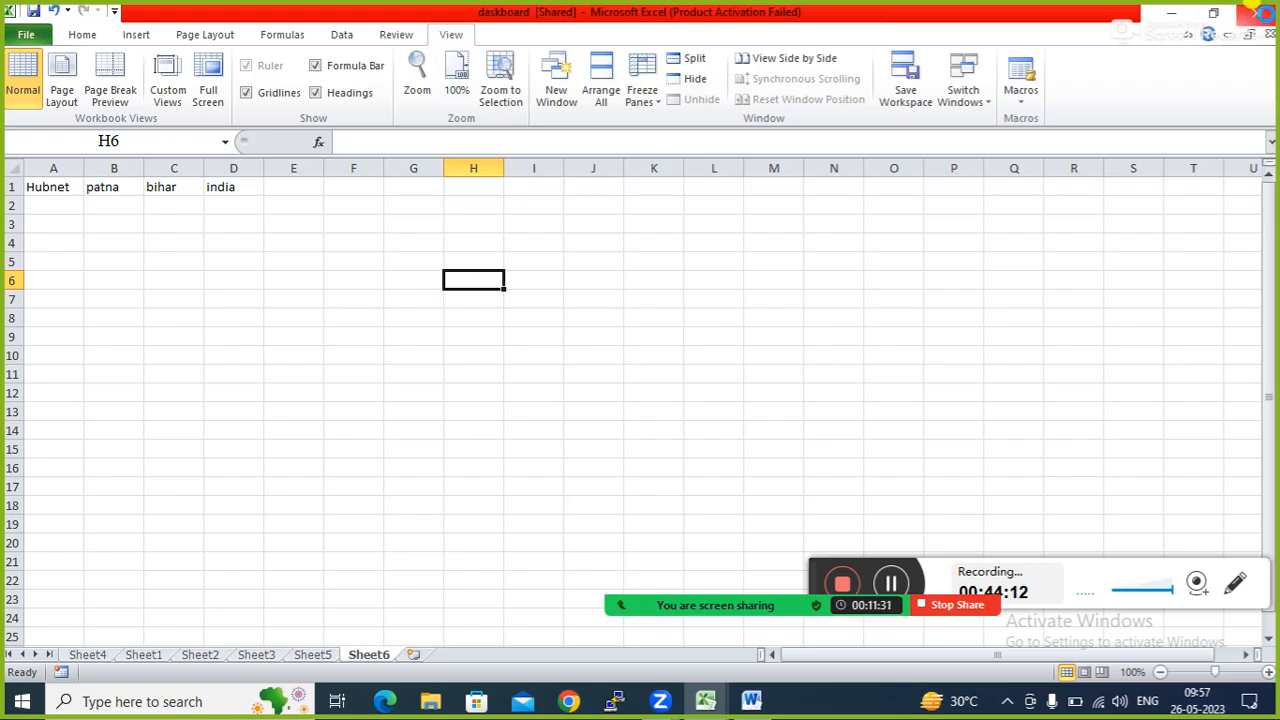
Close the dashboard workbook, then close Book1 and Book2 choosing Don't Save.
left_click(1260, 10)
left_click(1262, 14)
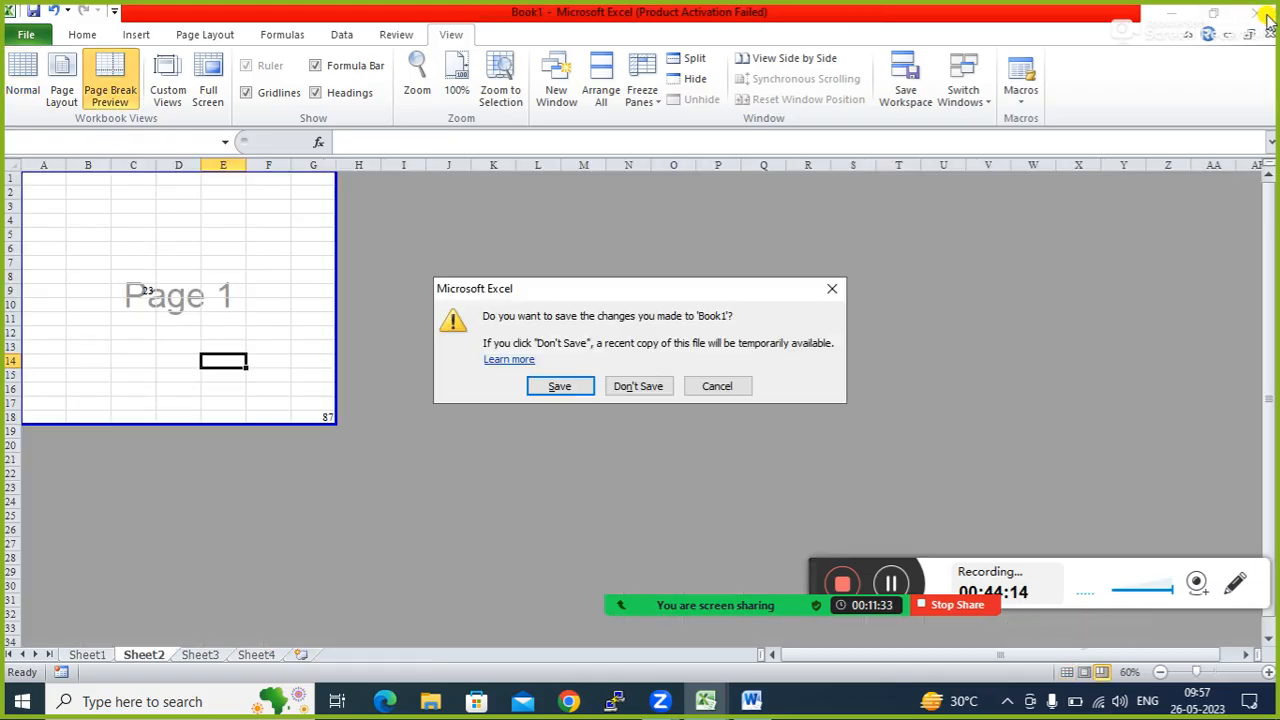
left_click(640, 395)
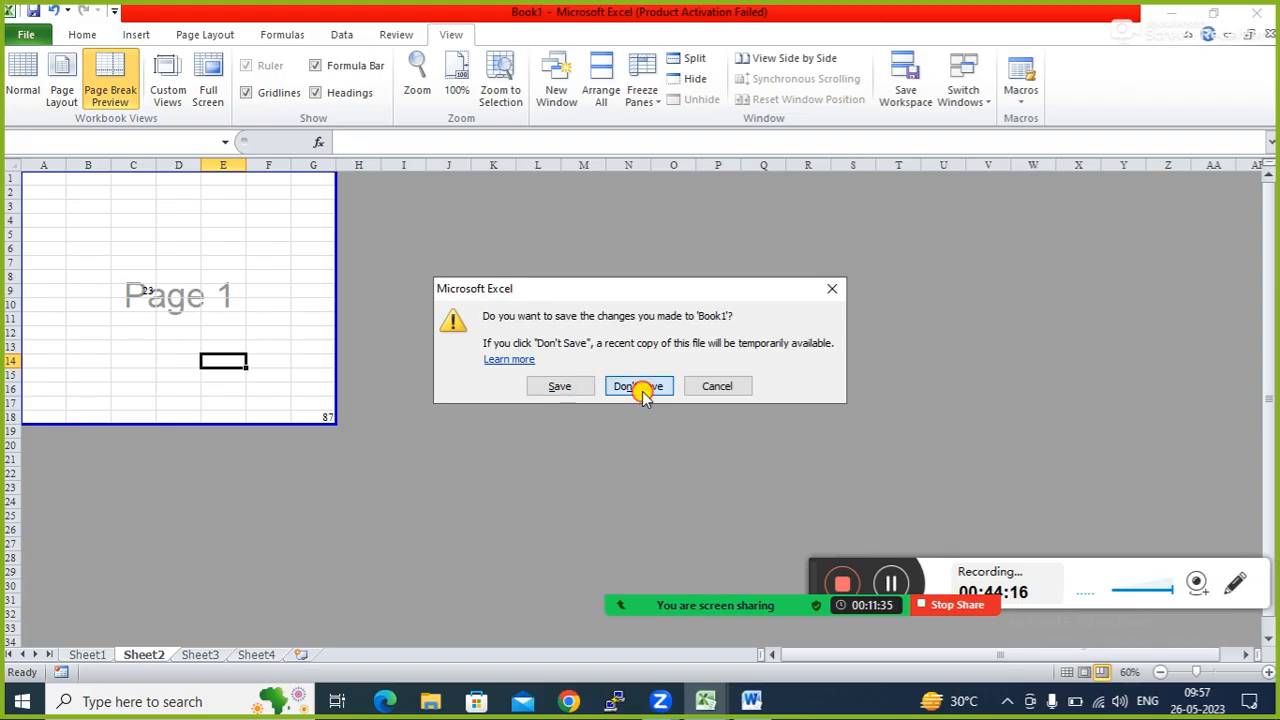
left_click(641, 388)
left_click(1257, 12)
left_click(650, 370)
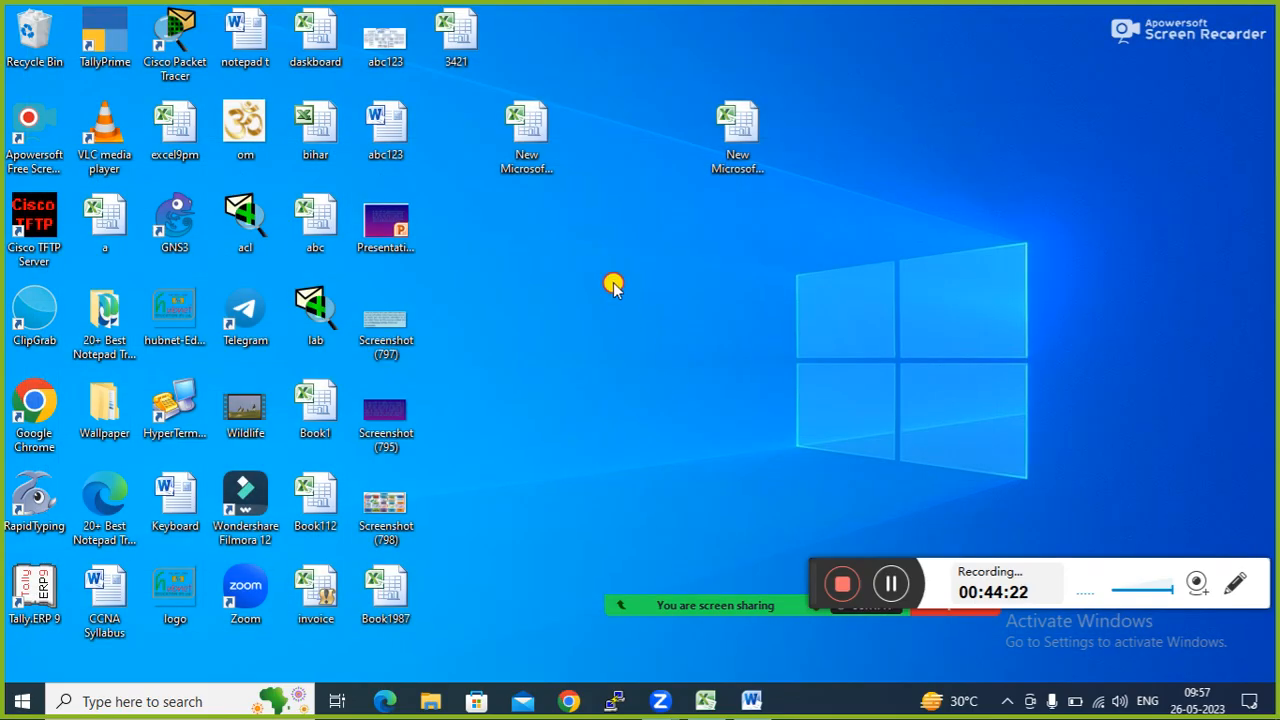
Refresh the desktop, launch Excel via Run, dismiss the activation notice, and select cells A4, A1, C6.
right_click(613, 285)
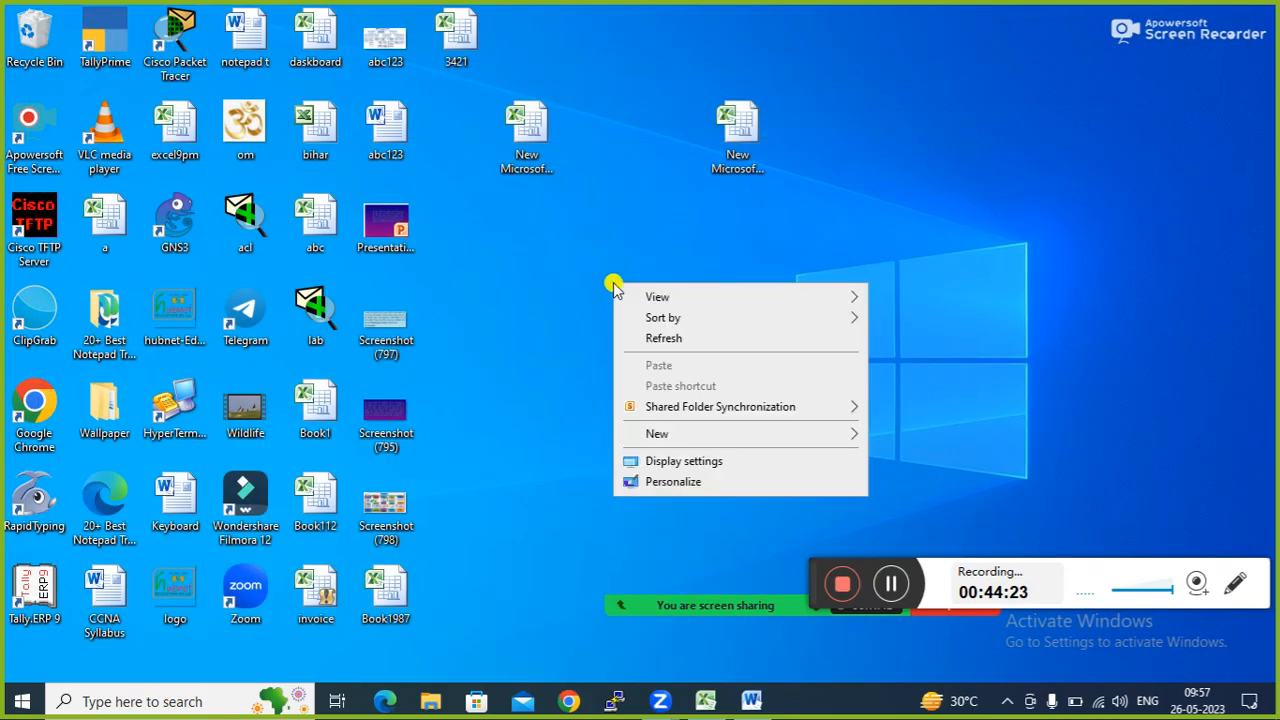
left_click(662, 340)
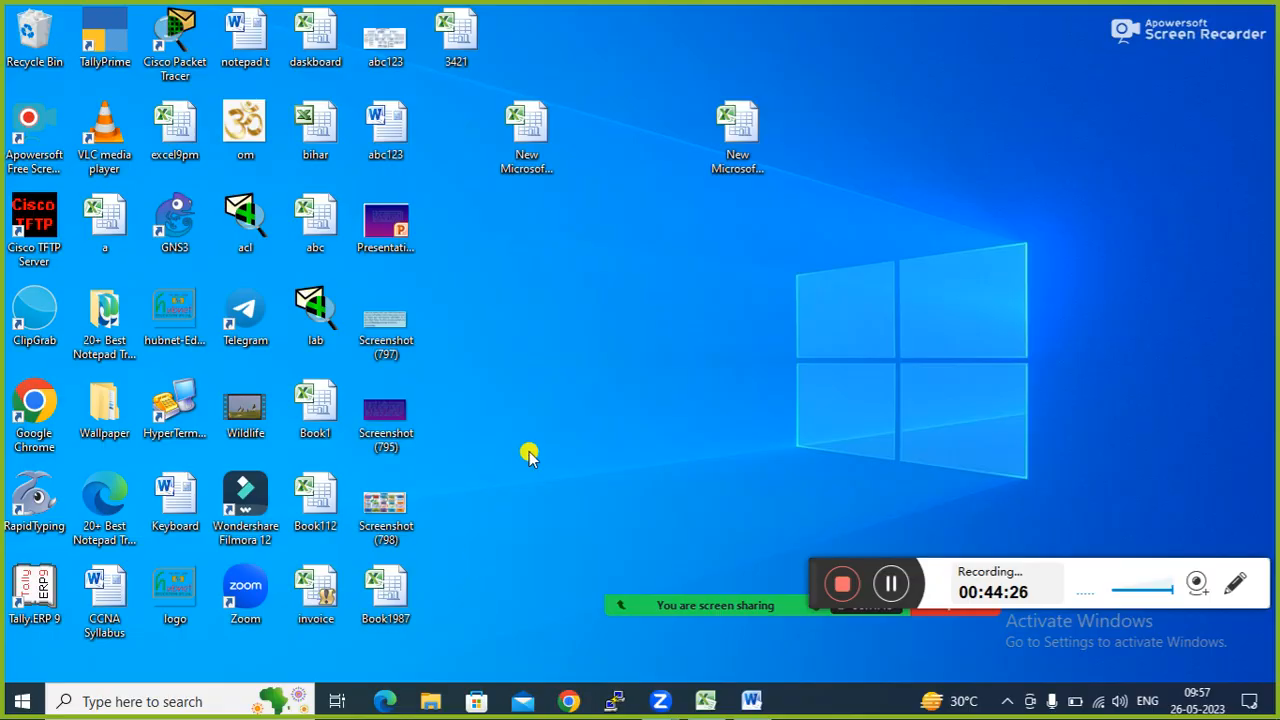
key("super+r")
key("Return")
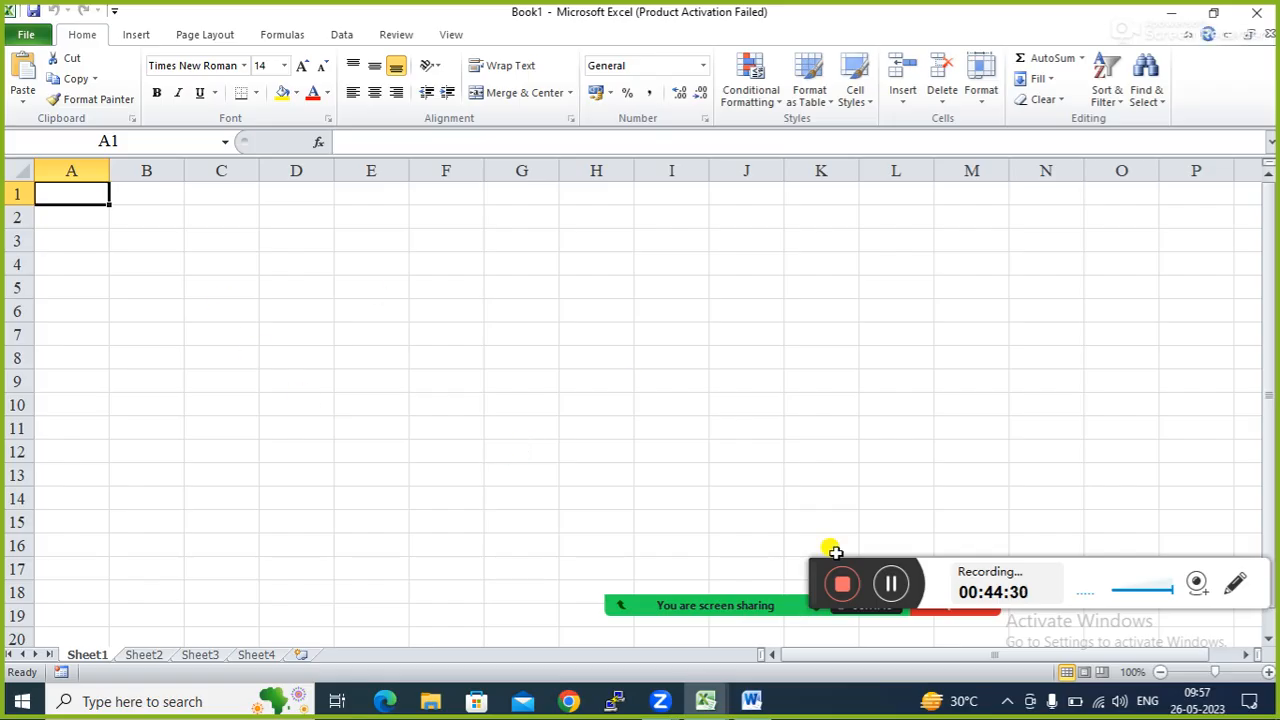
left_click(818, 528)
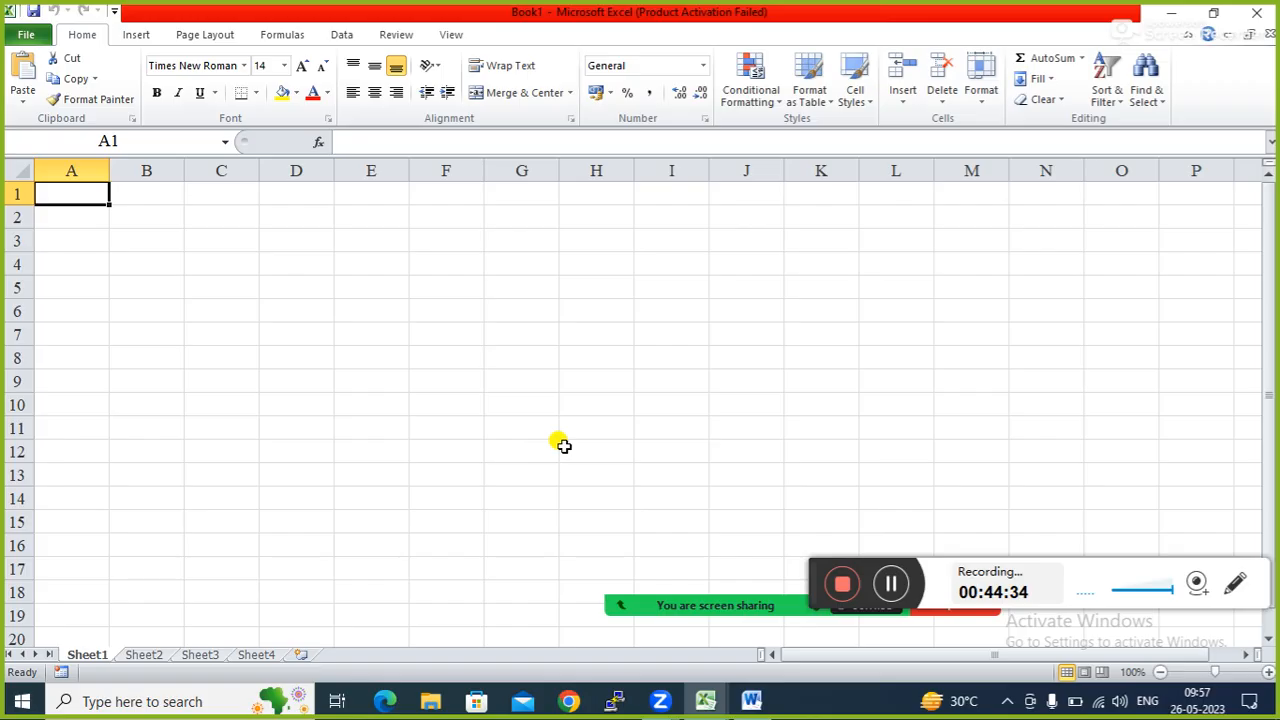
left_click(86, 256)
left_click(80, 203)
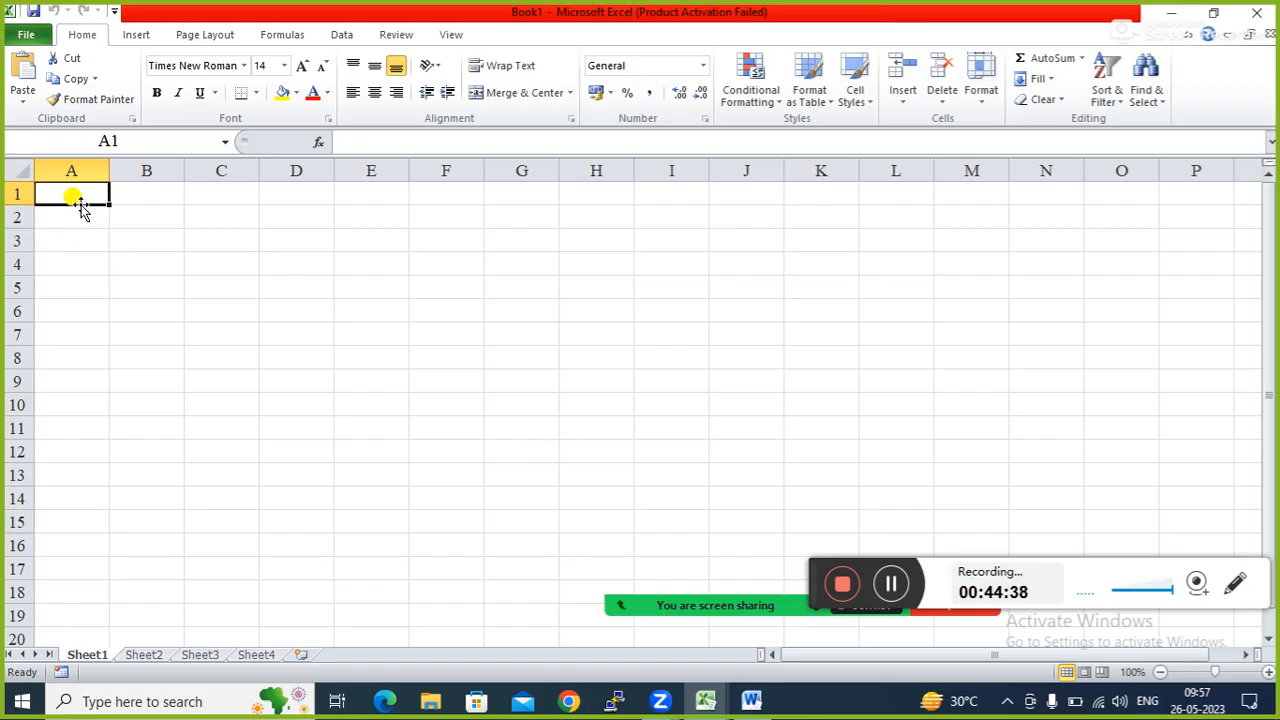
left_click(209, 302)
Close Excel, open and close File Explorer twice, then relaunch Excel from Run.
left_click(1262, 10)
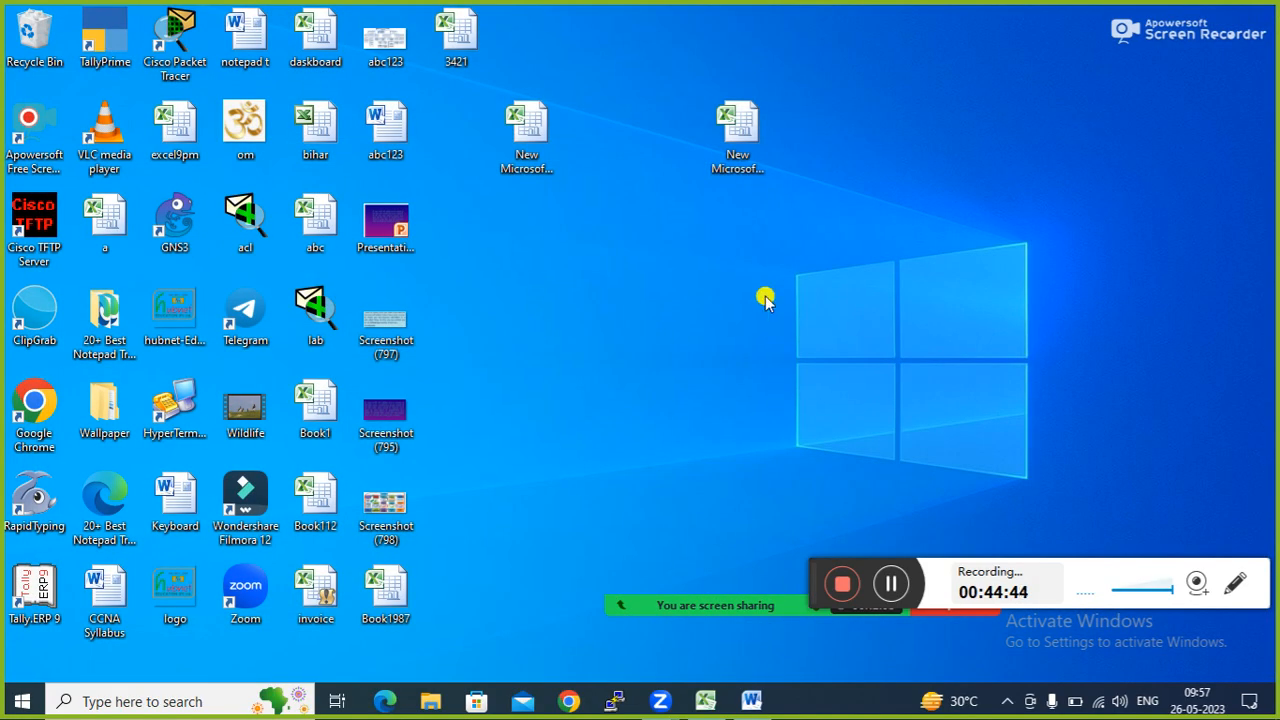
key("super+e")
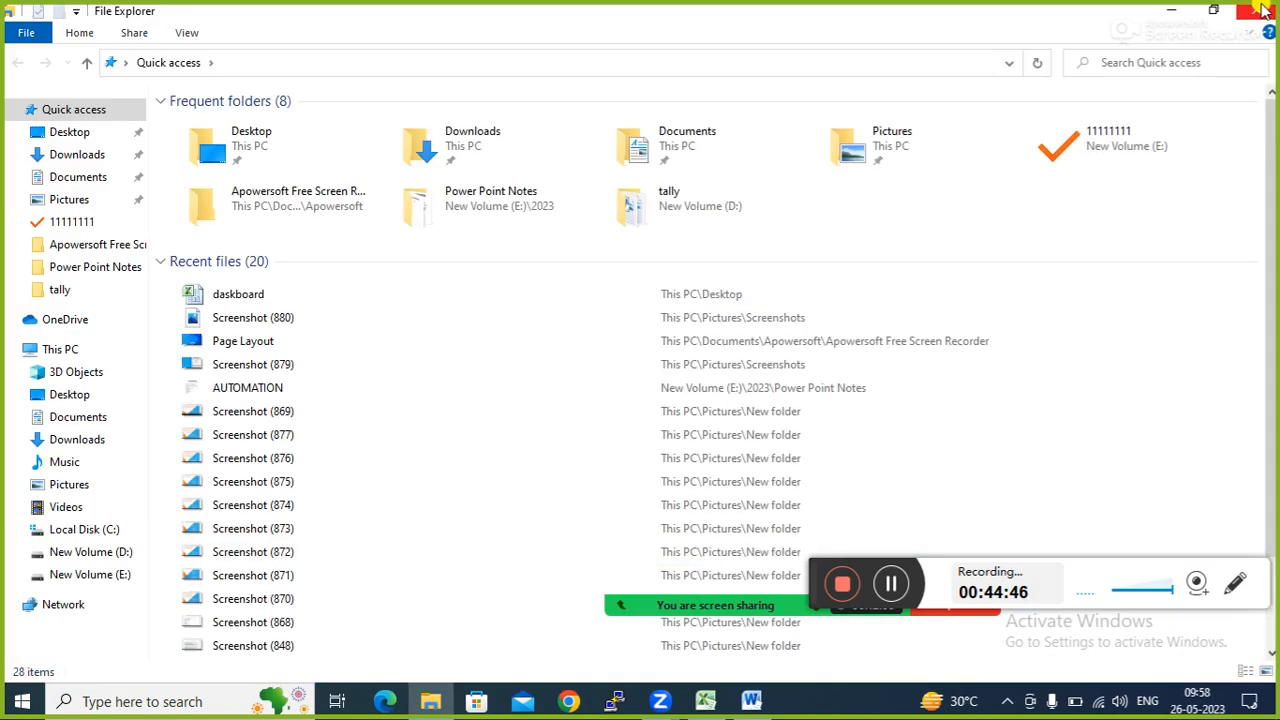
left_click(1262, 10)
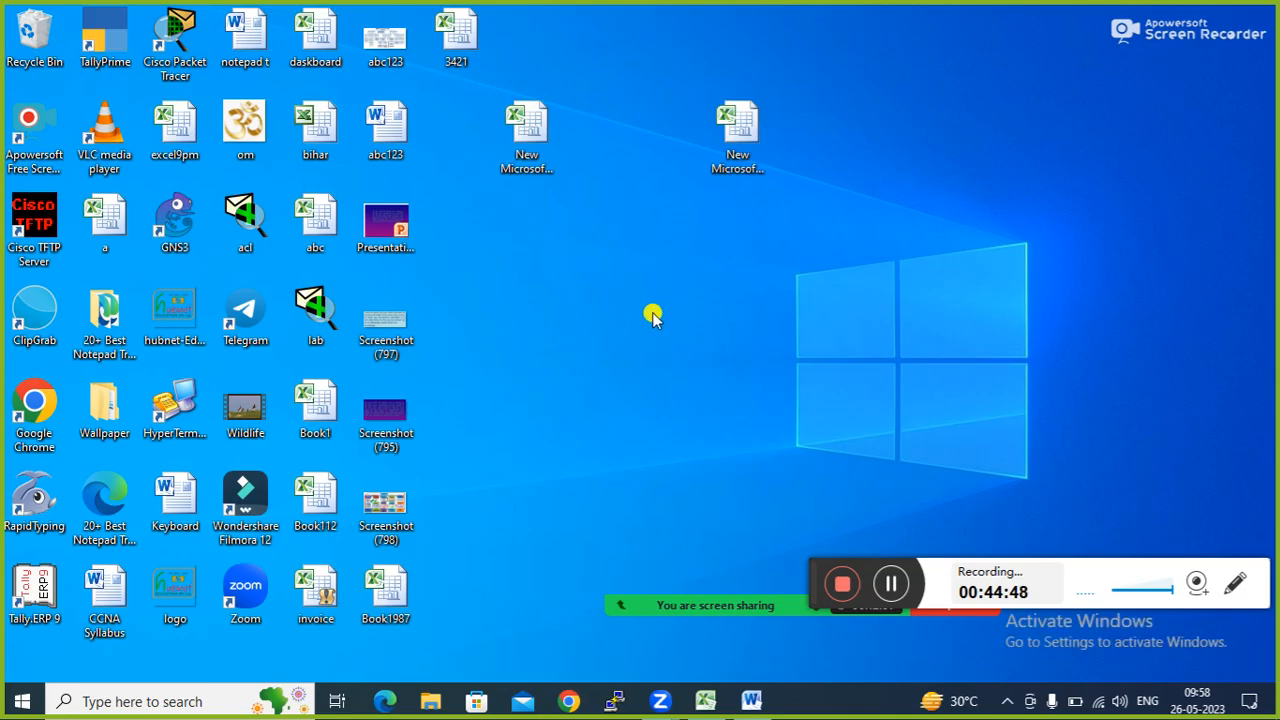
key("super+e")
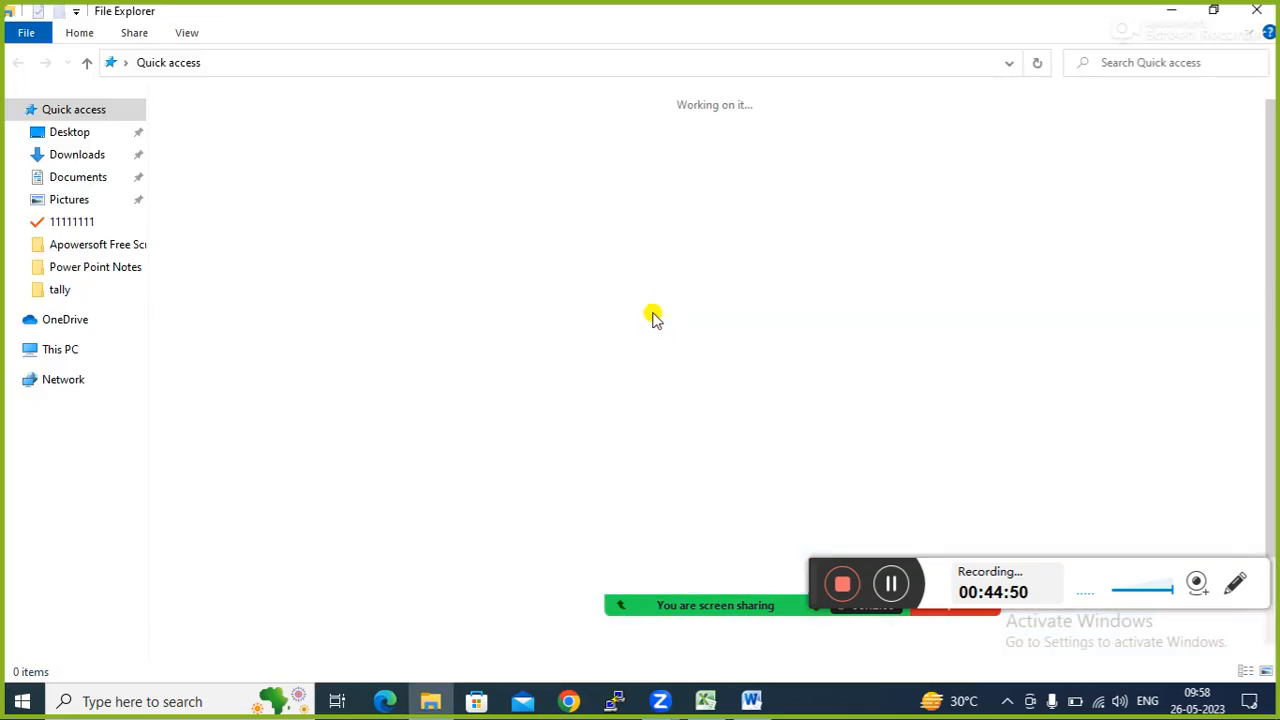
left_click(1262, 10)
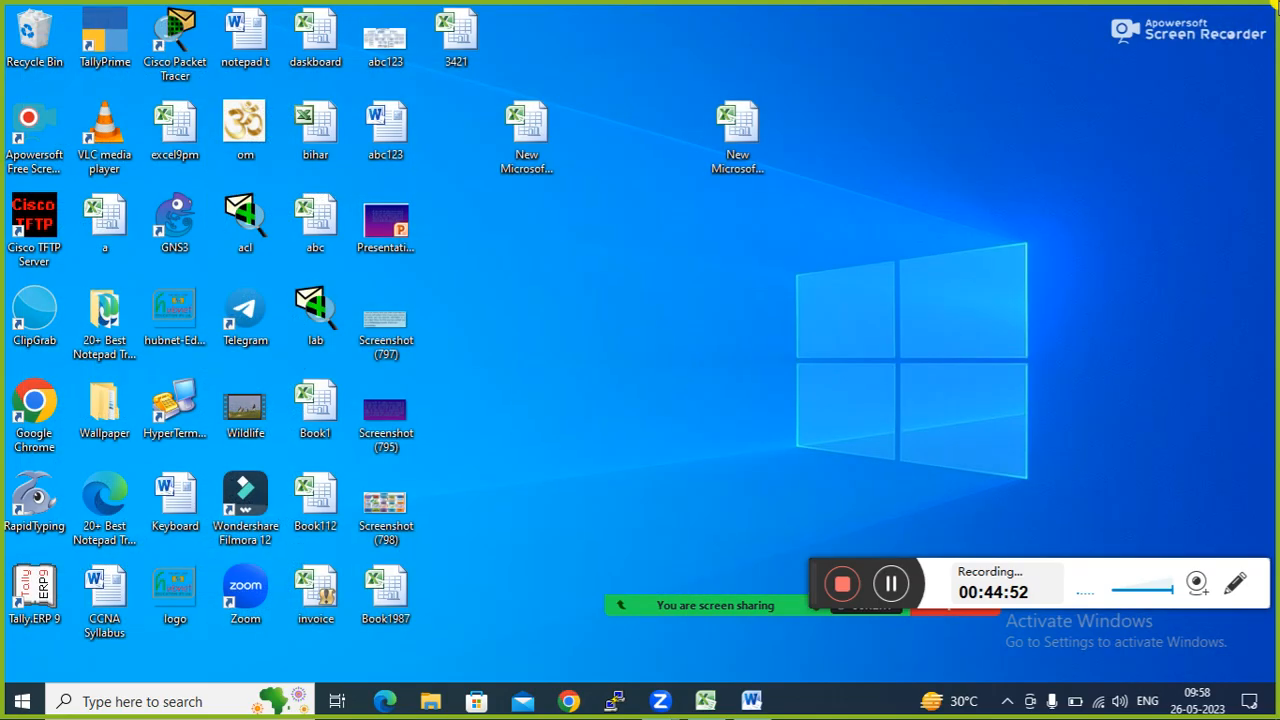
key("super+r")
key("Return")
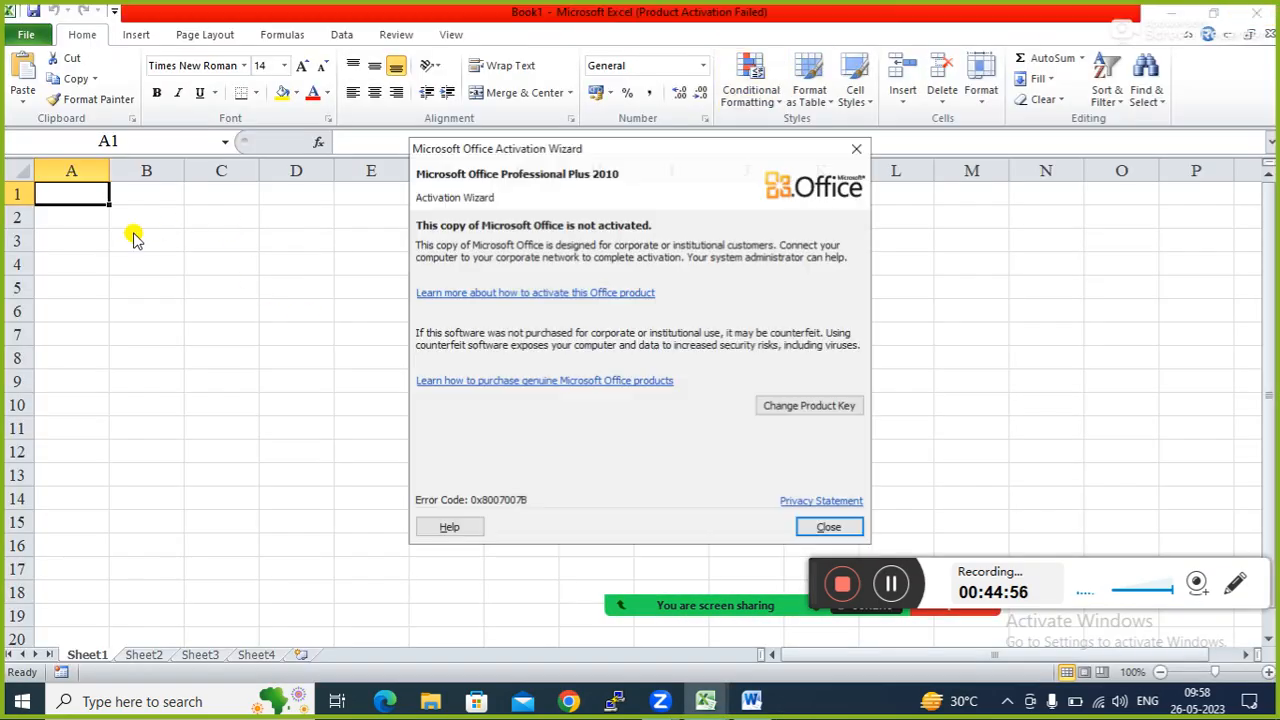
Dismiss the activation notice and start recording Macro1 with shortcut Ctrl+Shift+S.
left_click(857, 152)
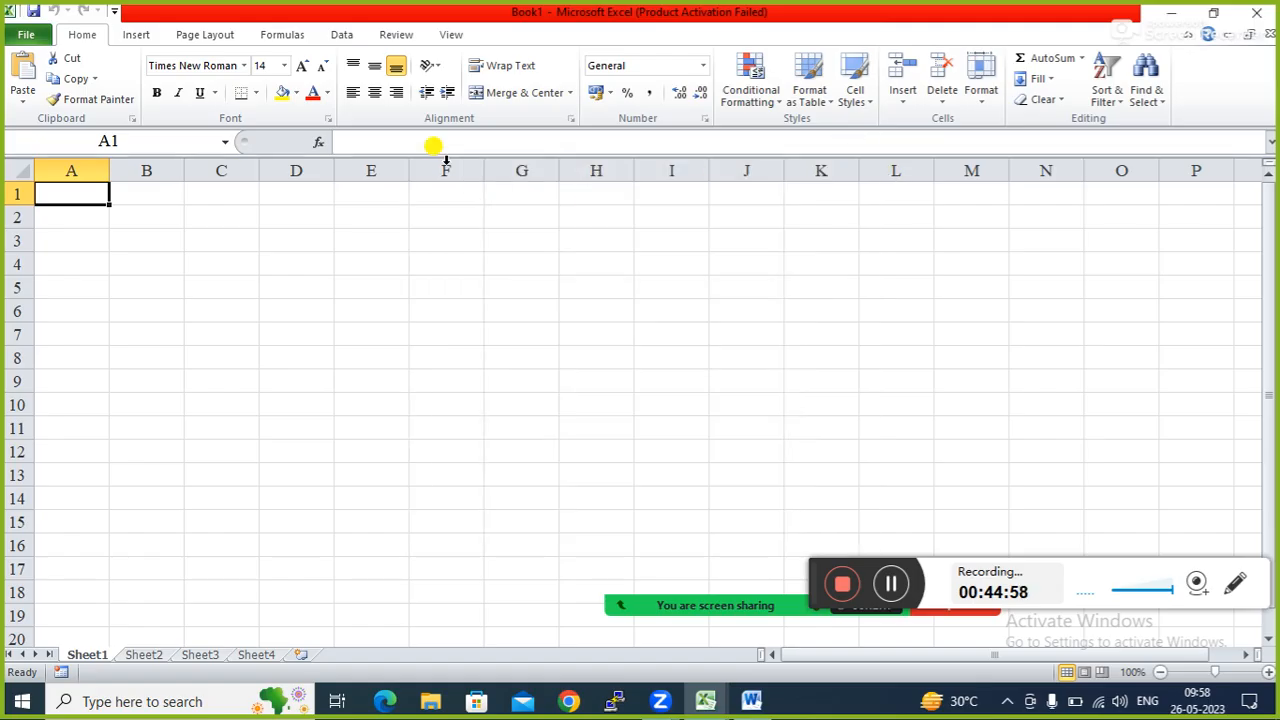
left_click(451, 34)
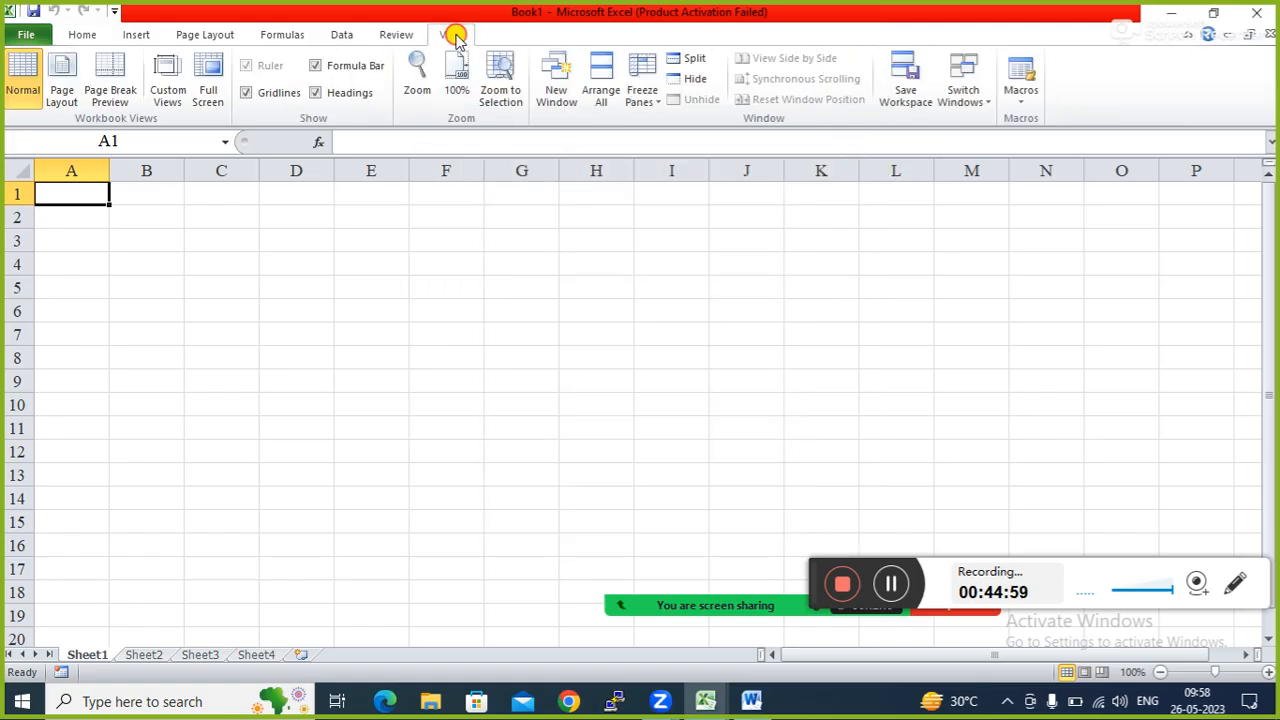
left_click(1021, 100)
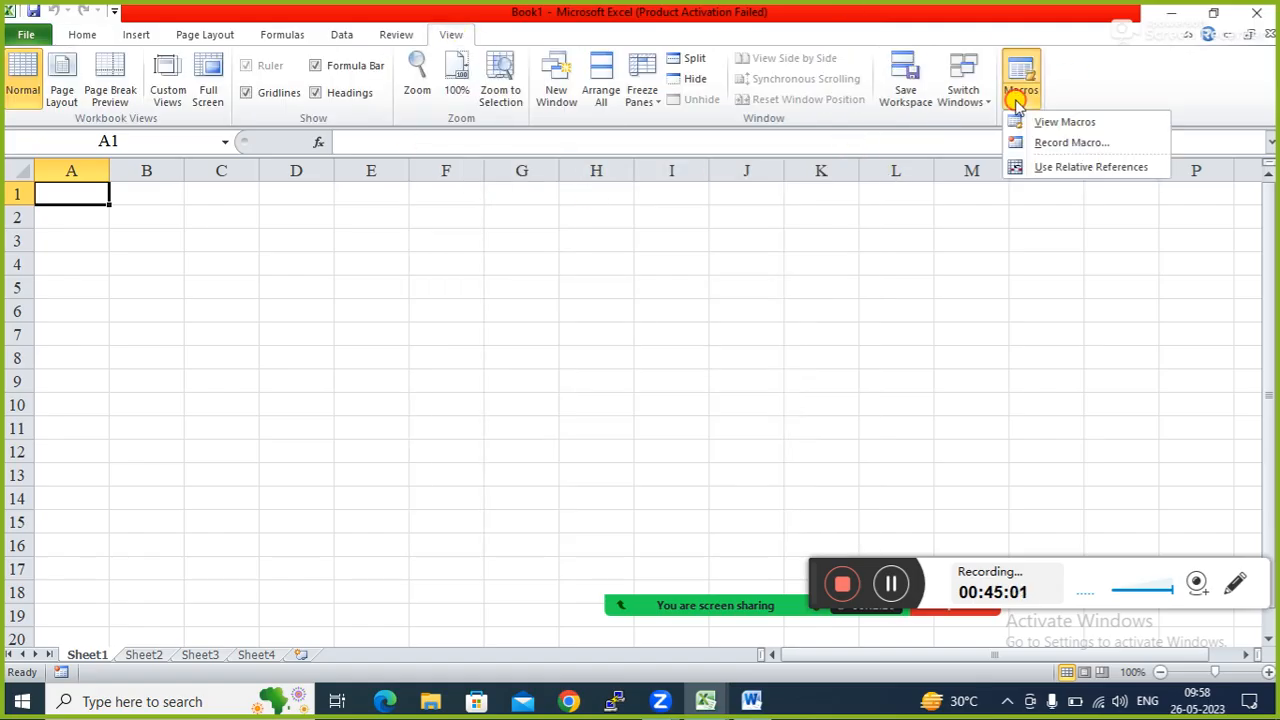
left_click(1058, 143)
left_click(405, 251)
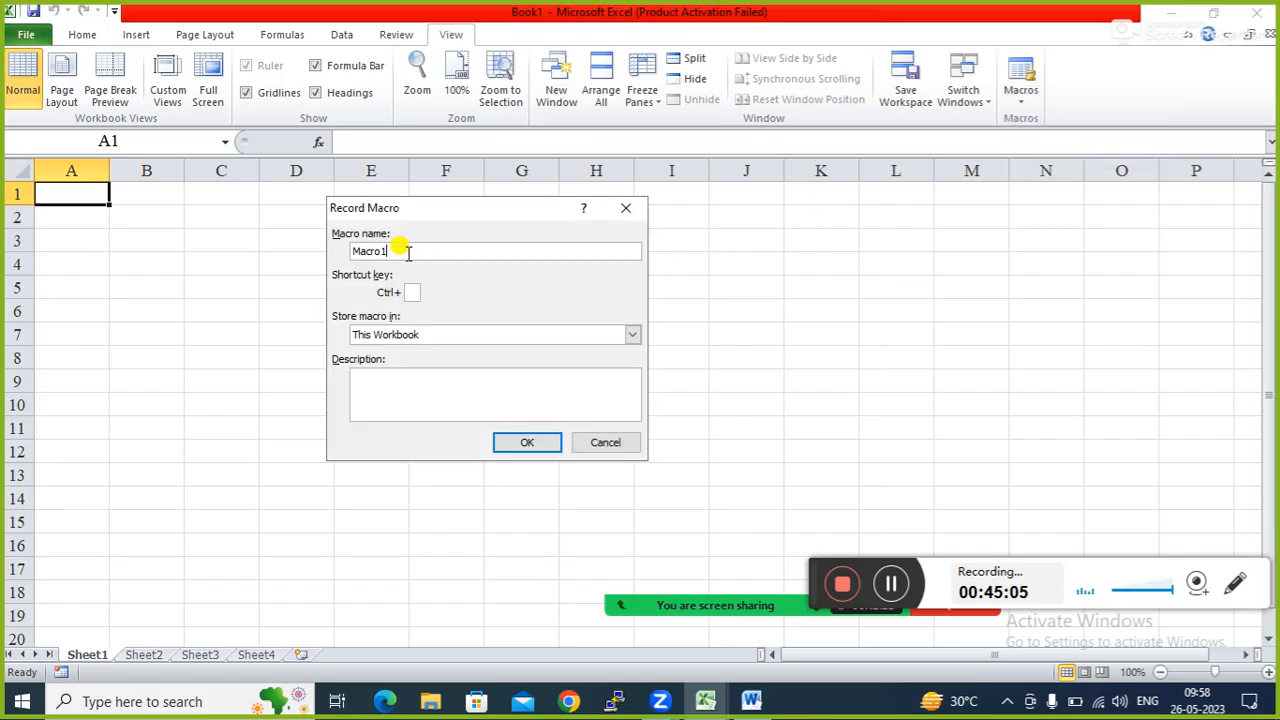
left_click(409, 292)
type("S")
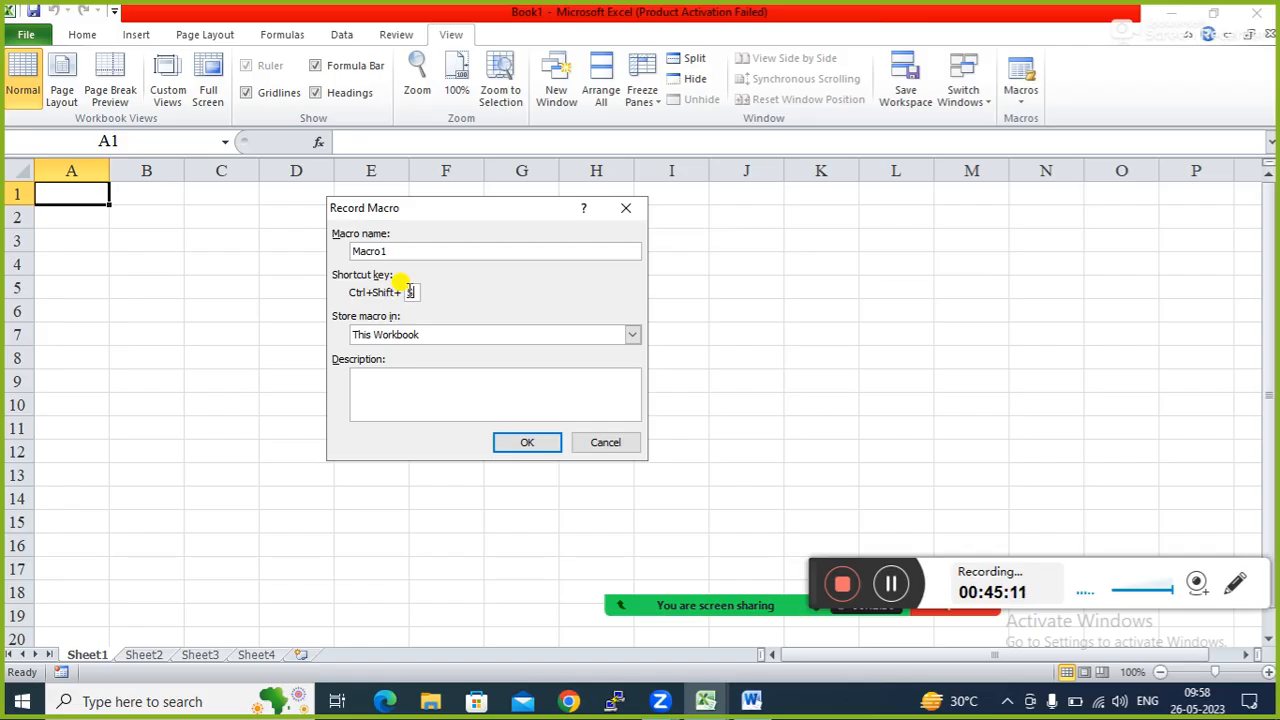
left_click(529, 443)
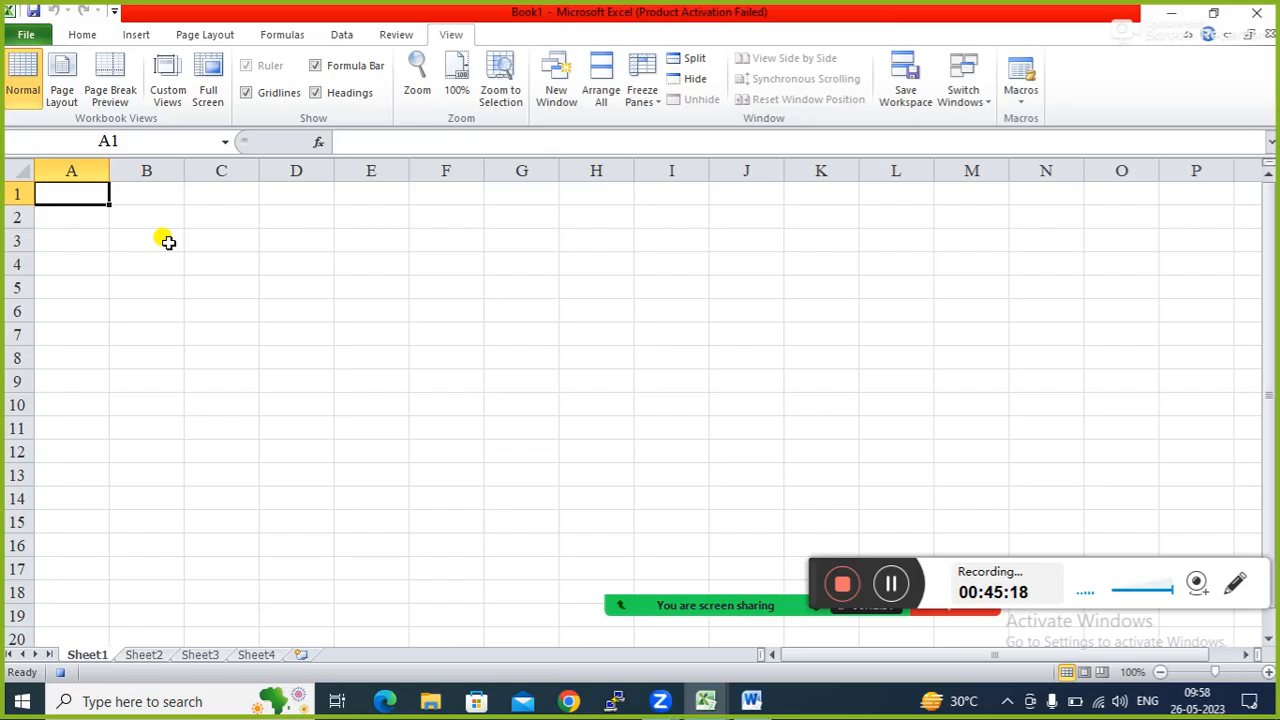
Enter patna, boring road and bihar into cells A1, B1 and C1.
type("patna")
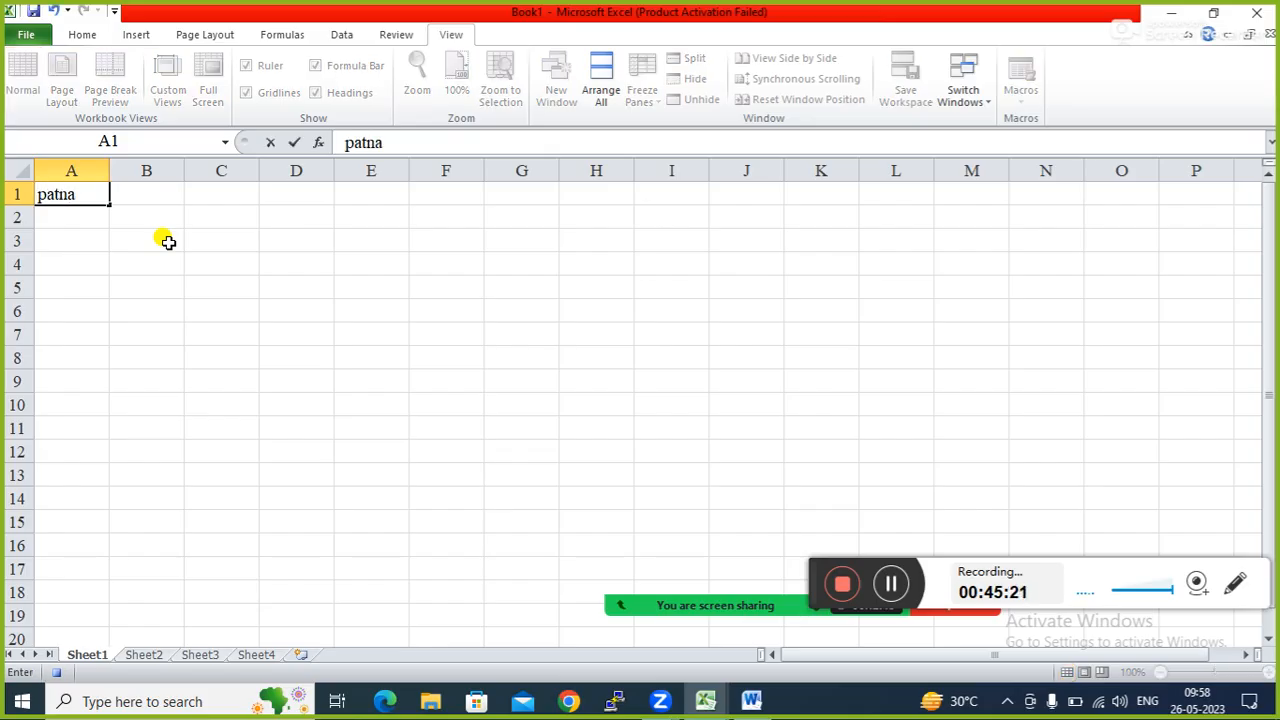
key("Tab")
type("b")
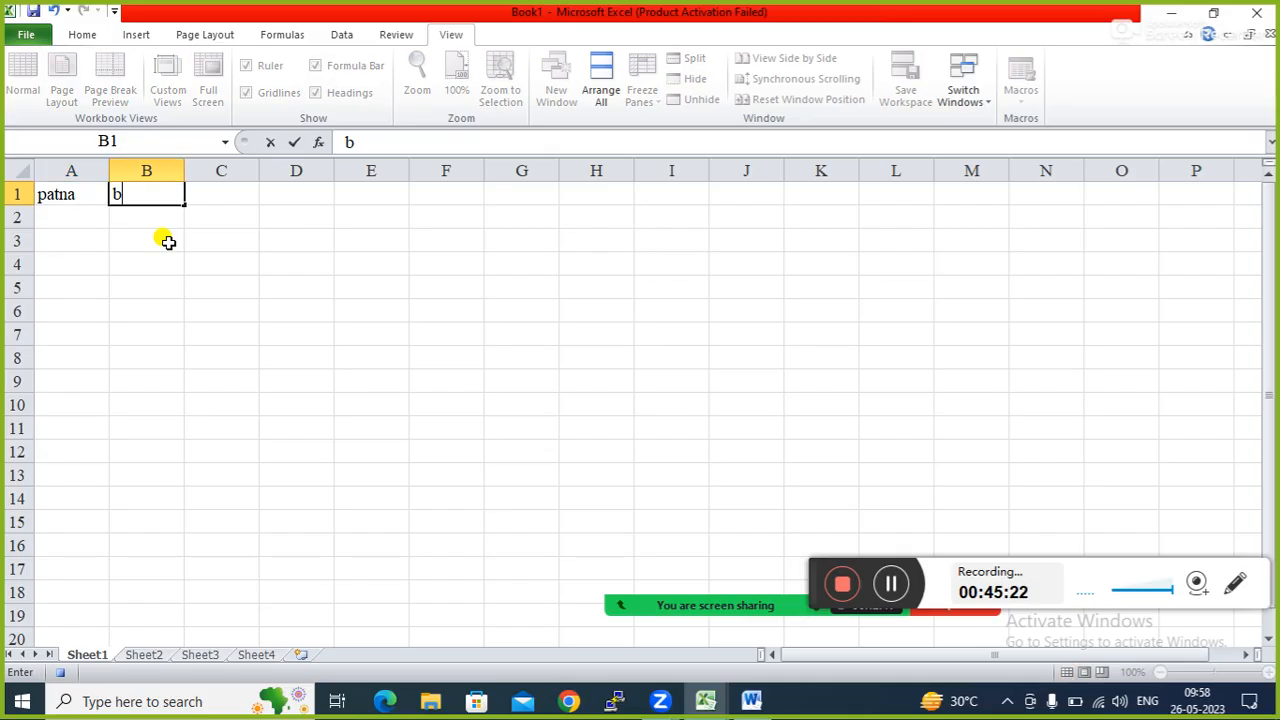
type("oring road")
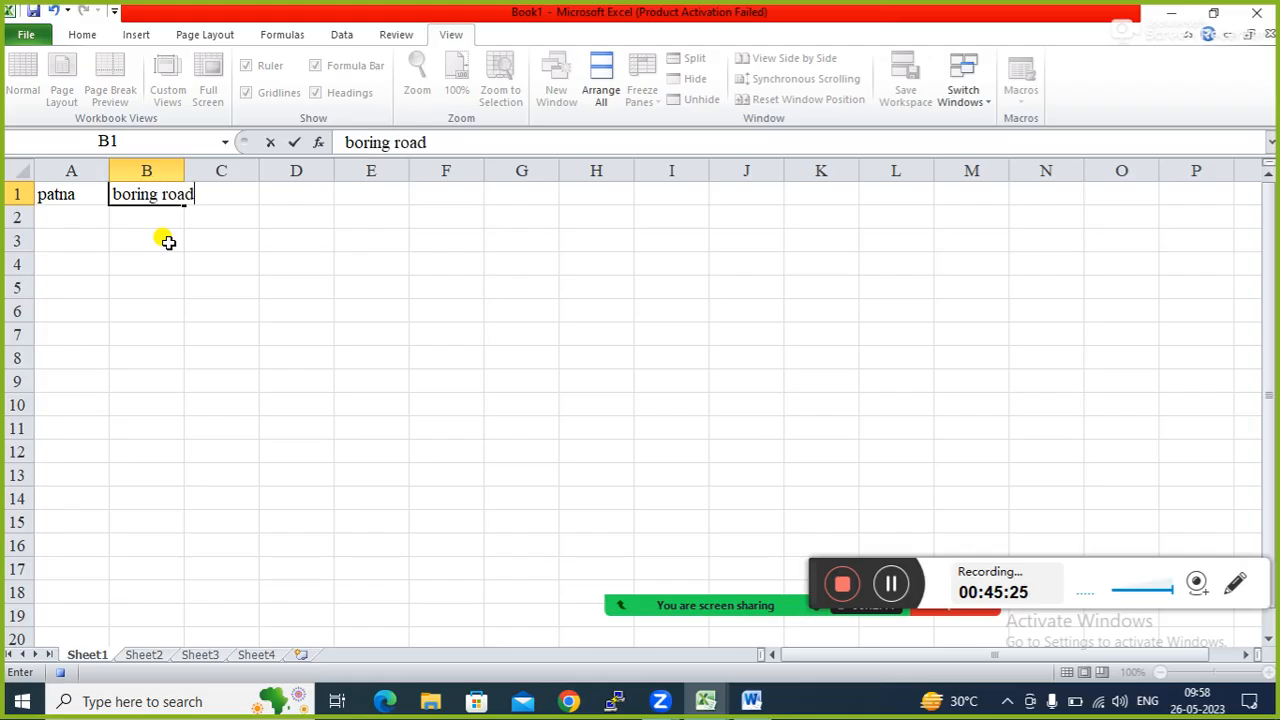
key("Tab")
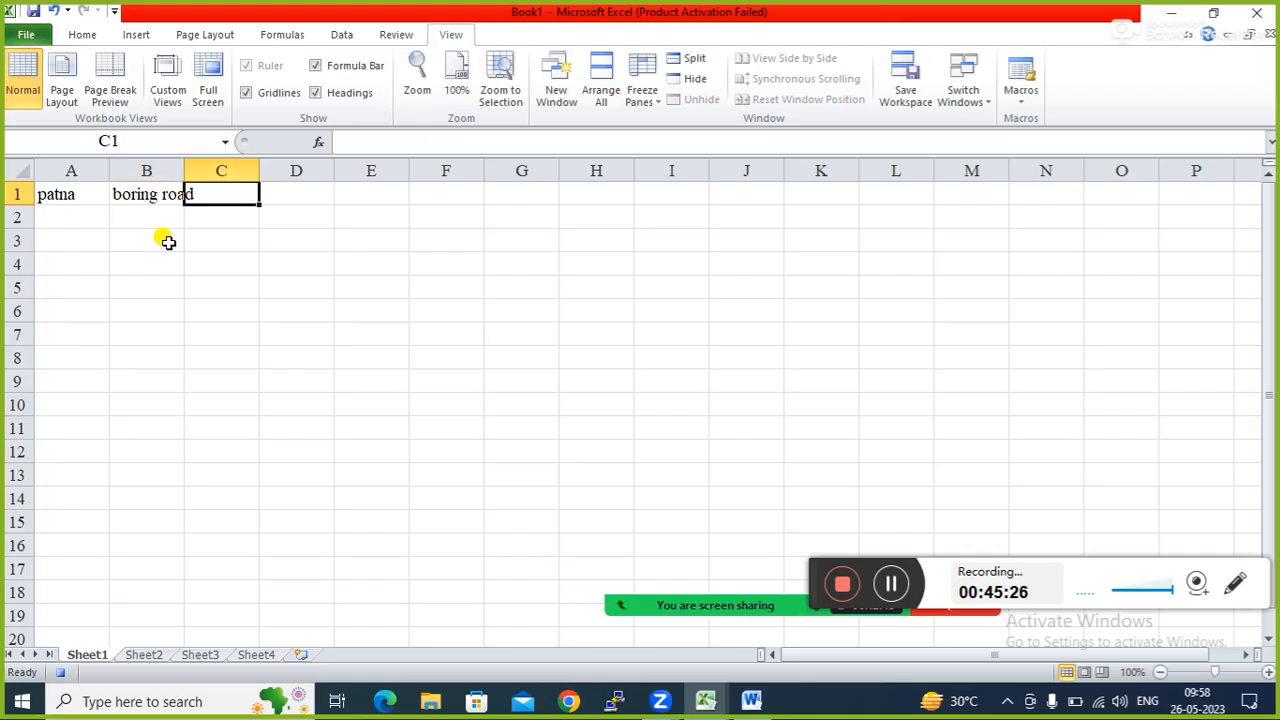
type("bihar")
key("Tab")
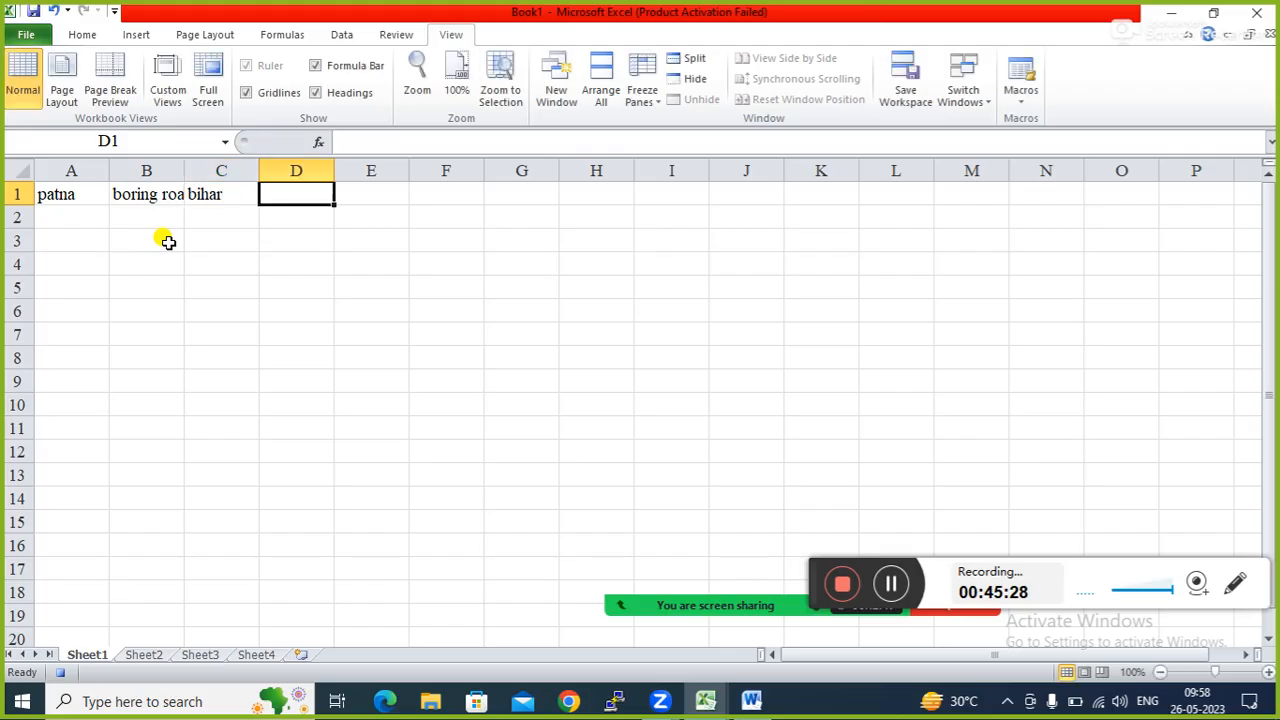
left_click(1020, 98)
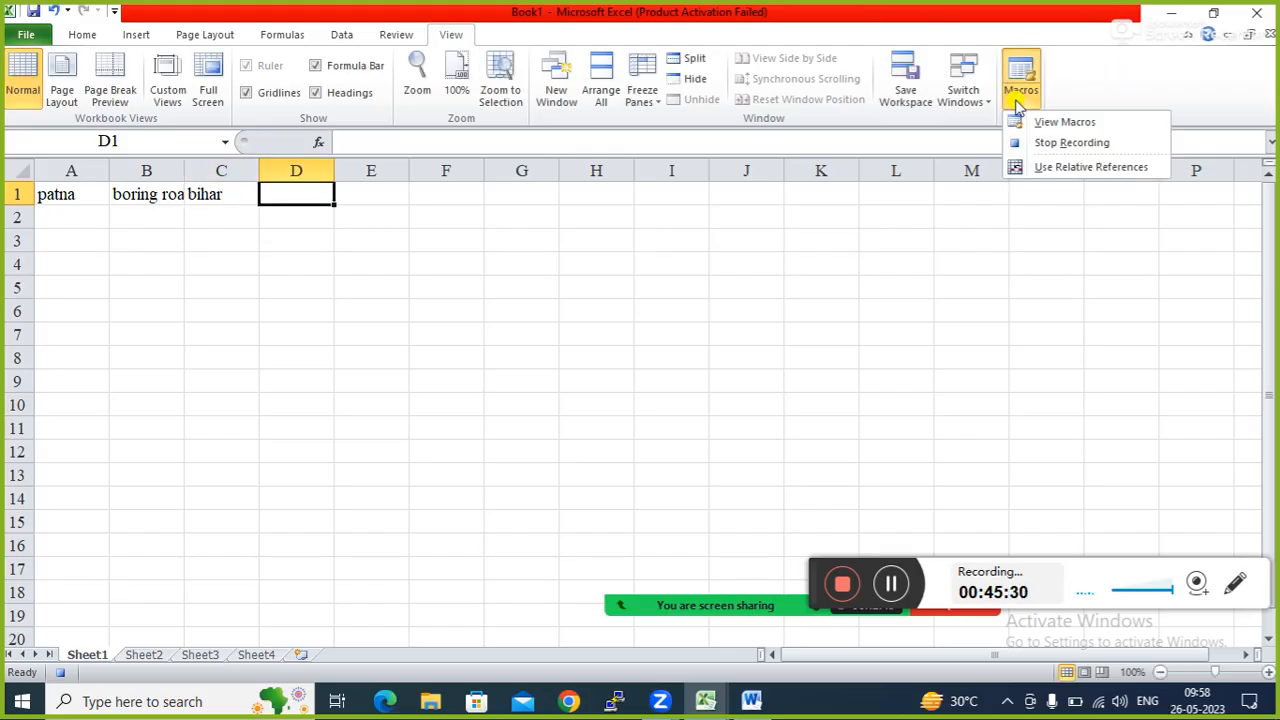
Stop the macro recording and start Save As from the File menu.
left_click(1045, 142)
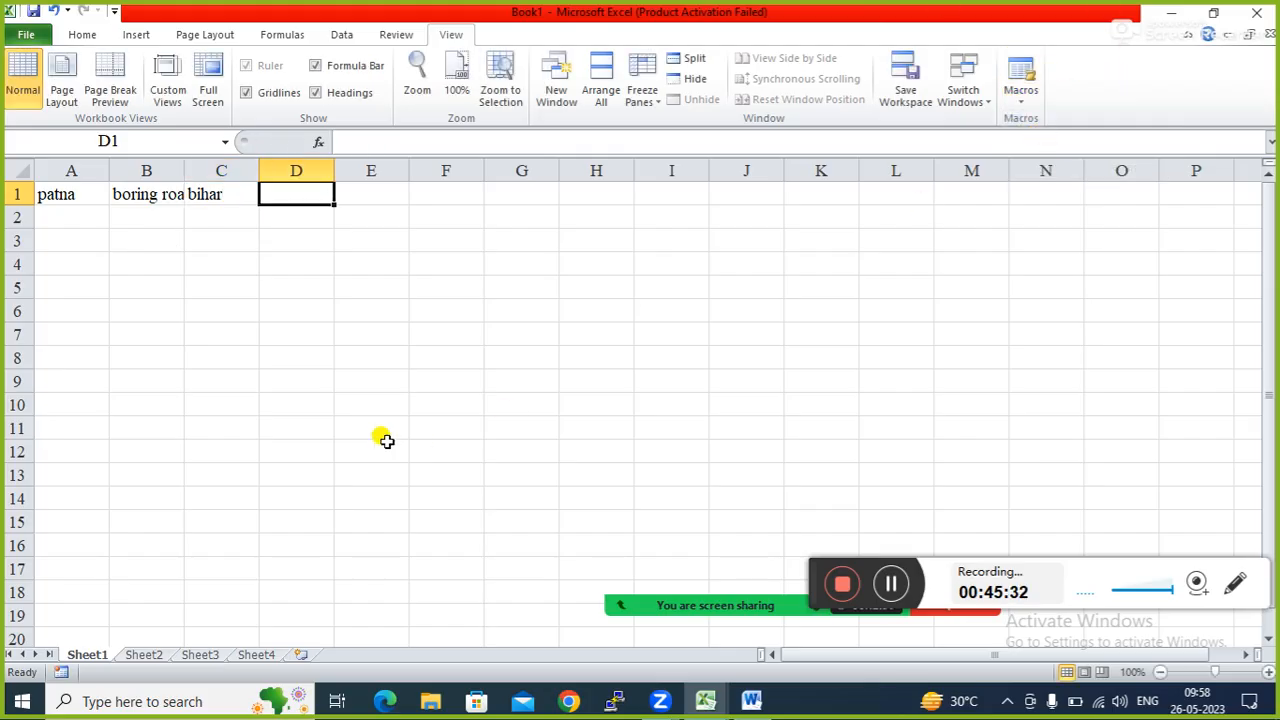
left_click(314, 408)
left_click(22, 36)
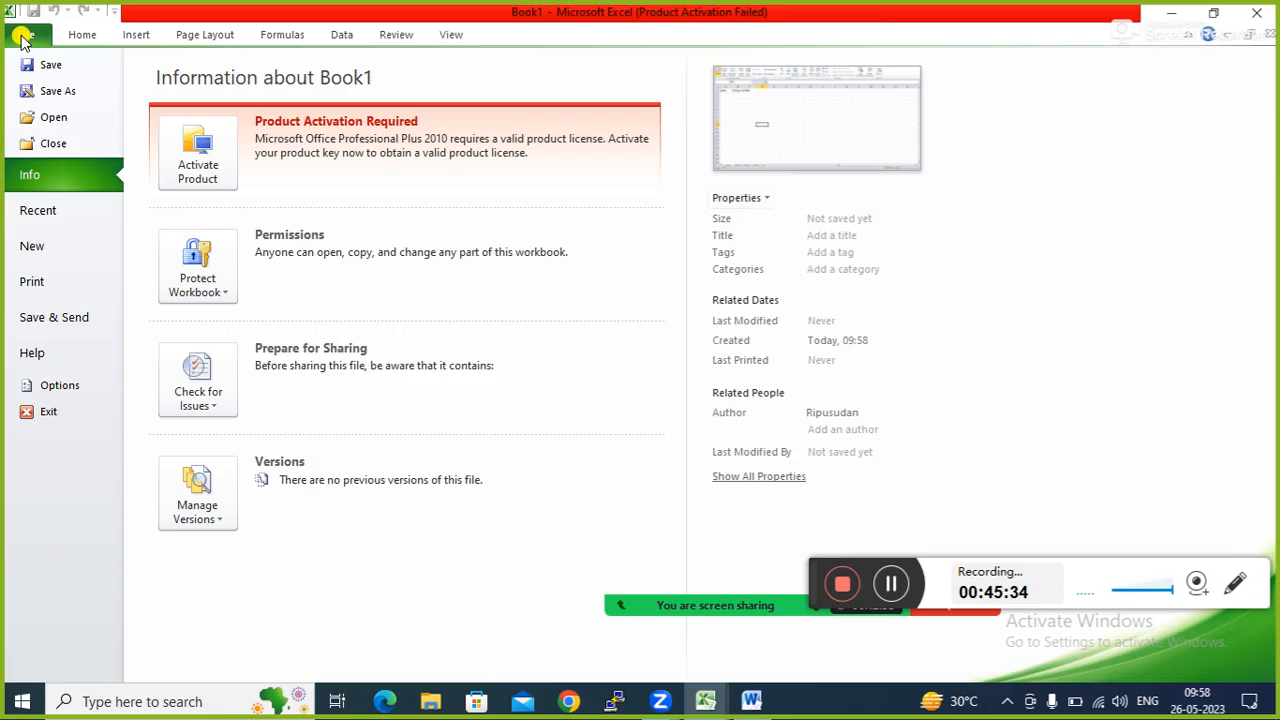
left_click(46, 66)
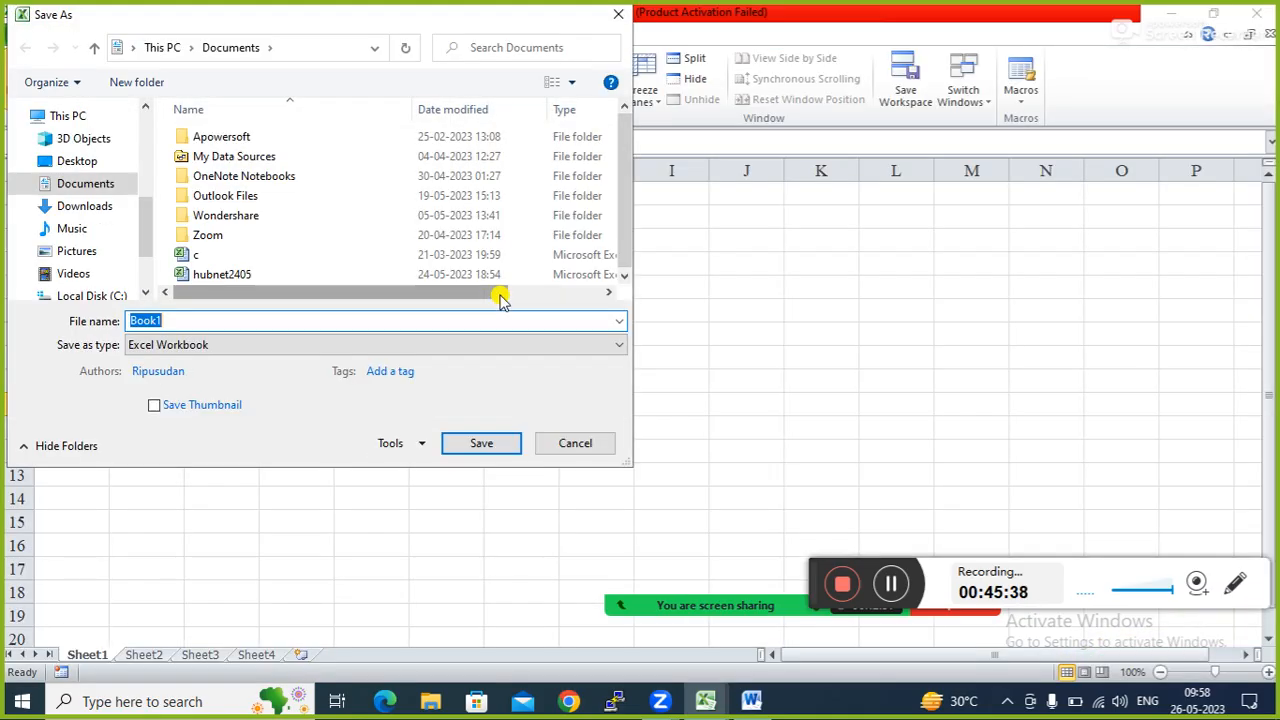
Save to the Desktop with the file name changed to Book11234.
left_click(77, 161)
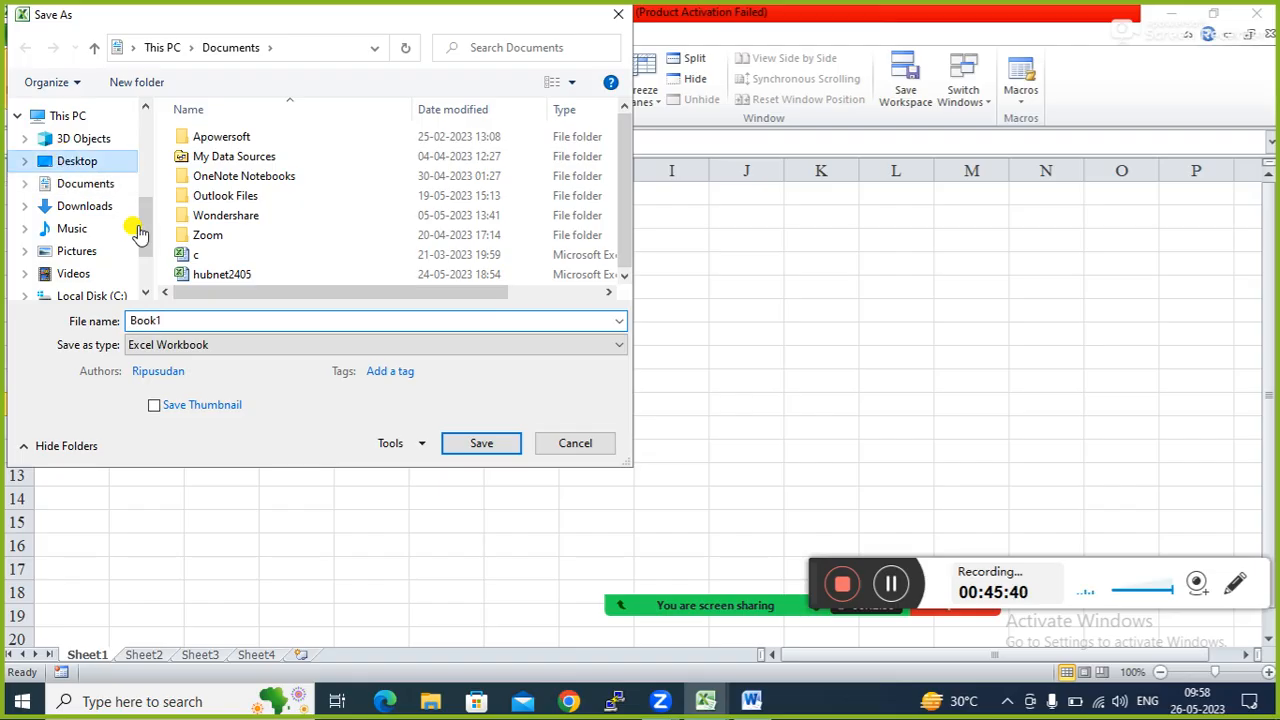
double_click(175, 320)
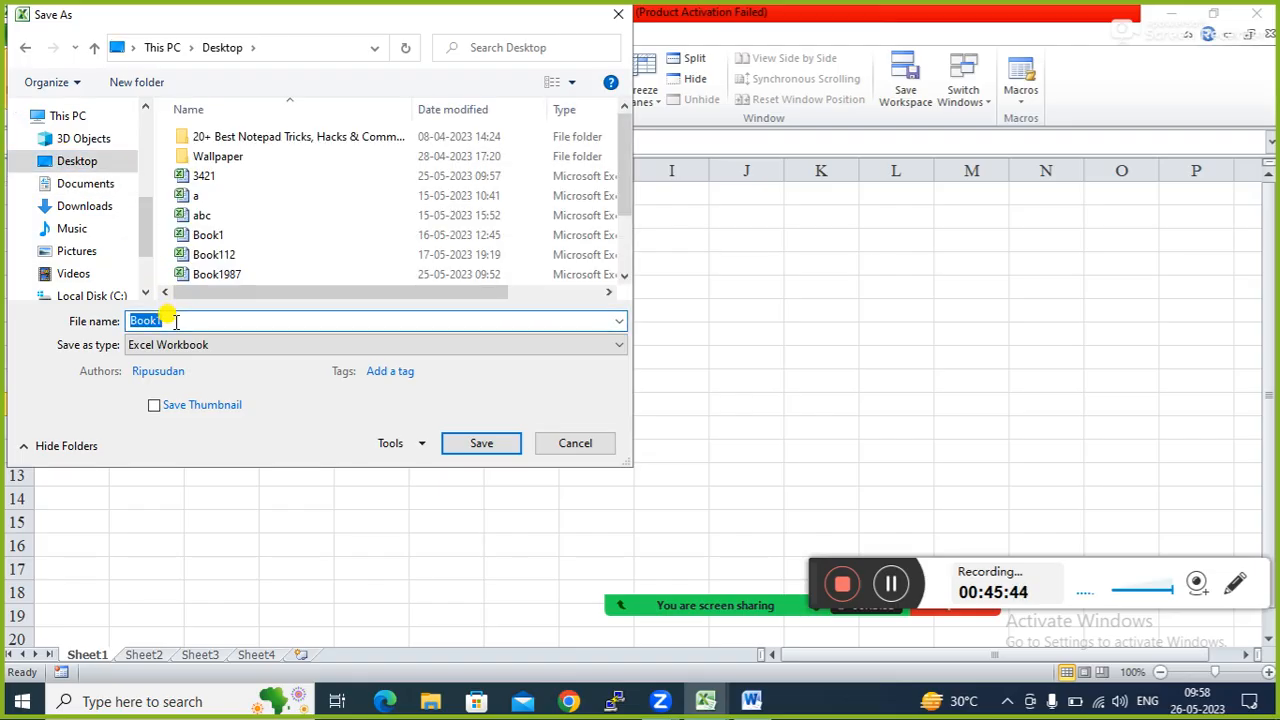
left_click(175, 320)
type("11234")
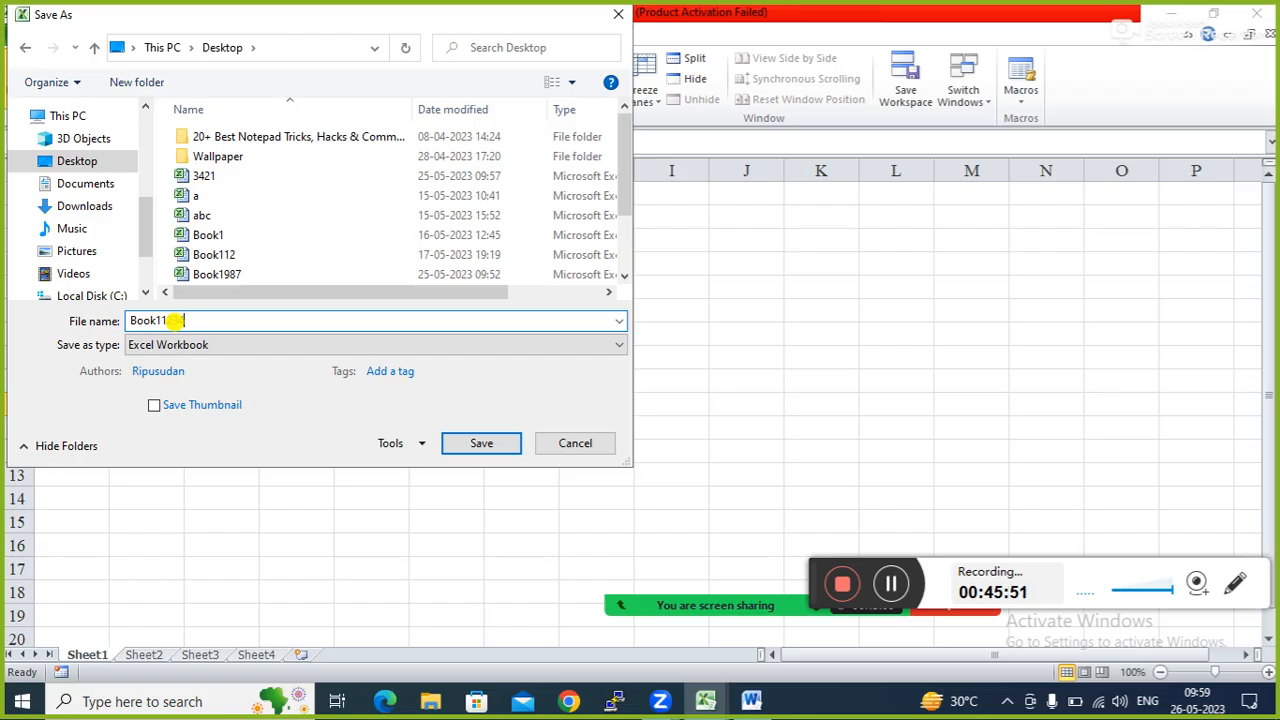
left_click(474, 446)
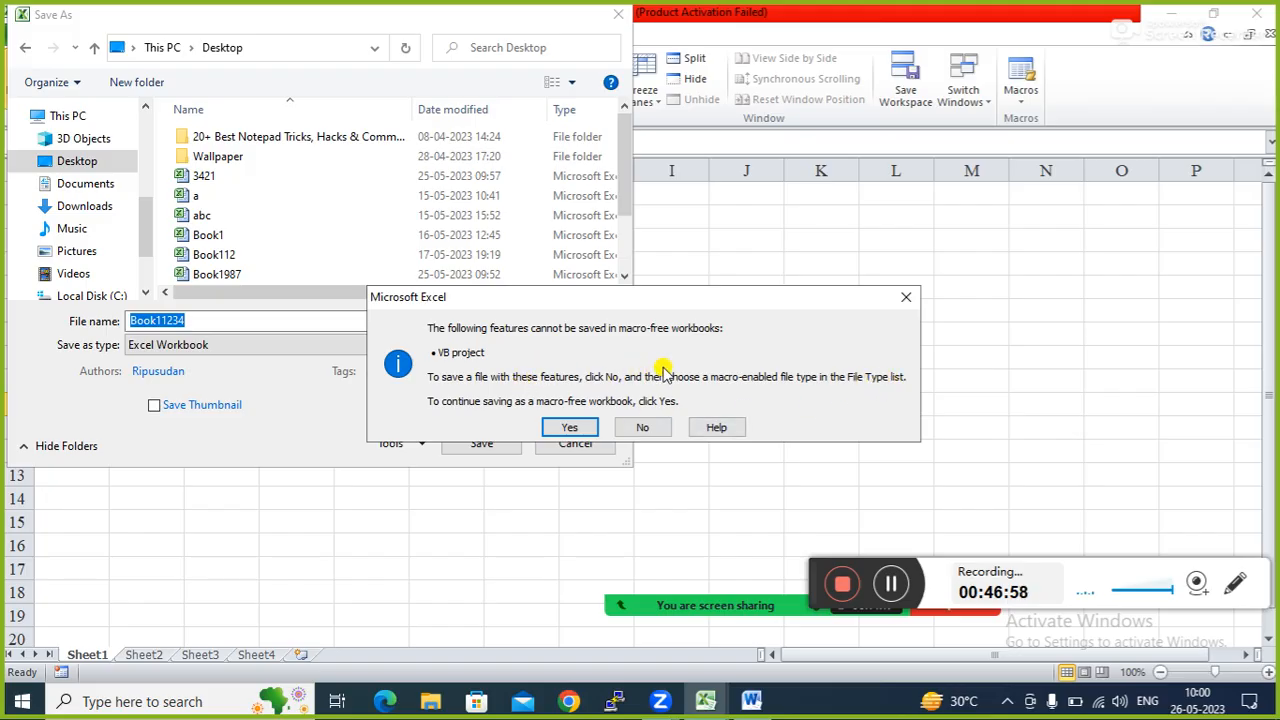
Answer No to the macro-free workbook warning to return to Save As.
left_click(649, 427)
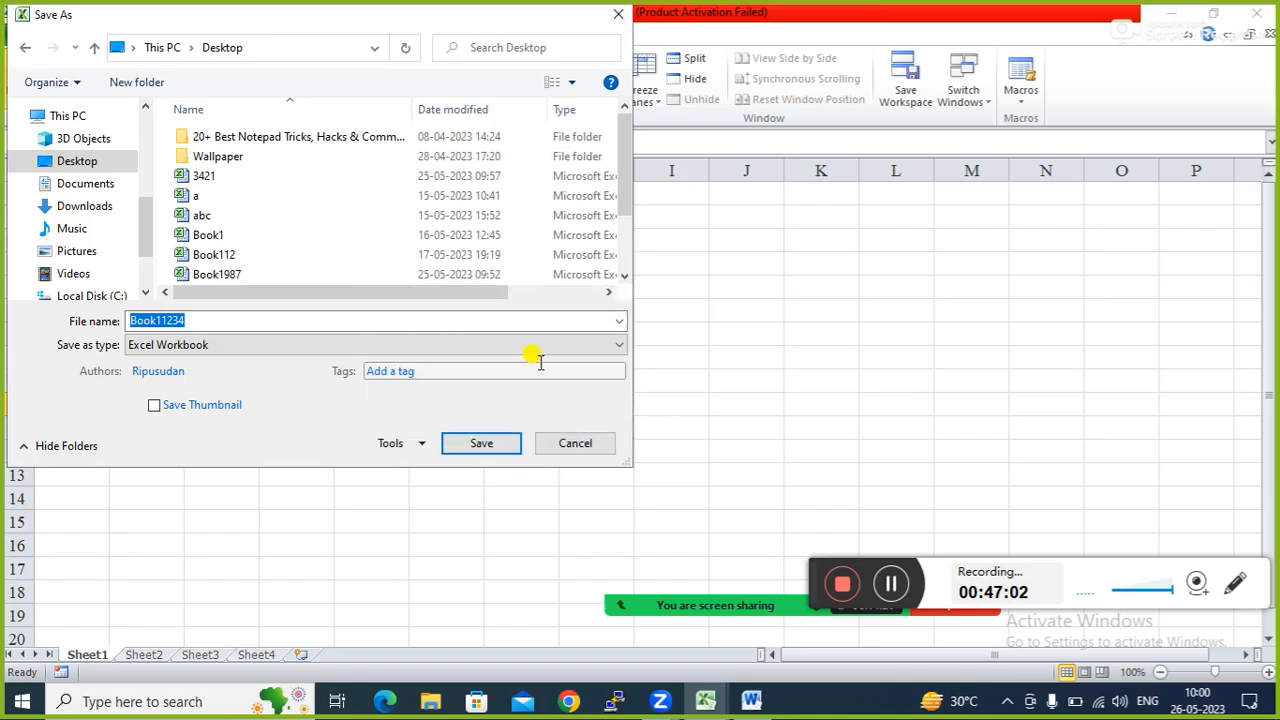
Pick Excel Macro-Enabled Workbook as the type, then cancel the save and select cell E7.
left_click(618, 345)
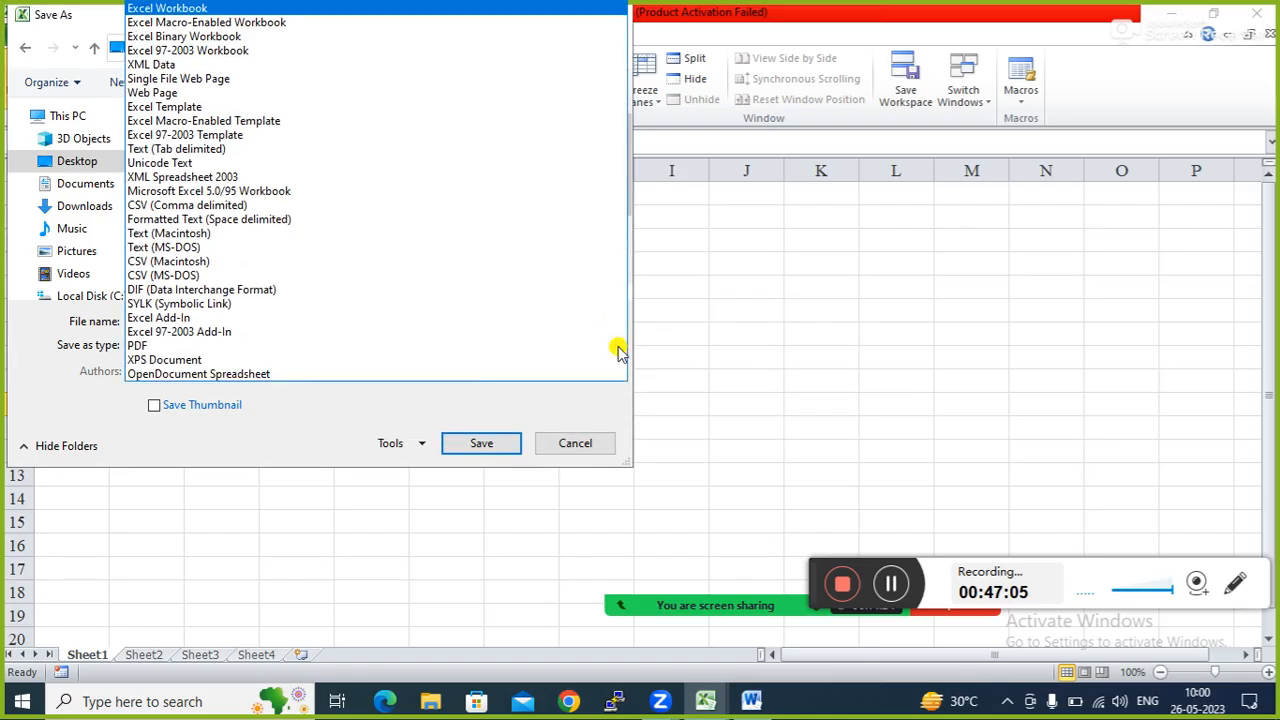
left_click(258, 23)
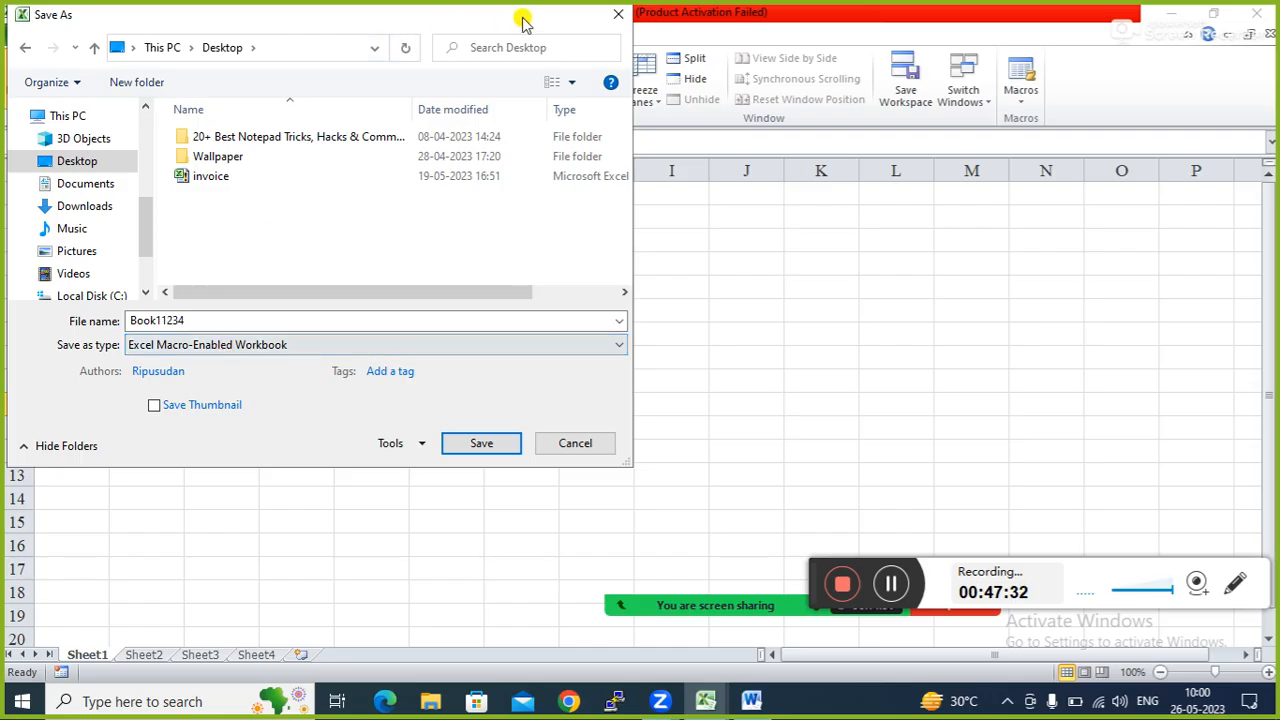
left_click(612, 18)
left_click(380, 325)
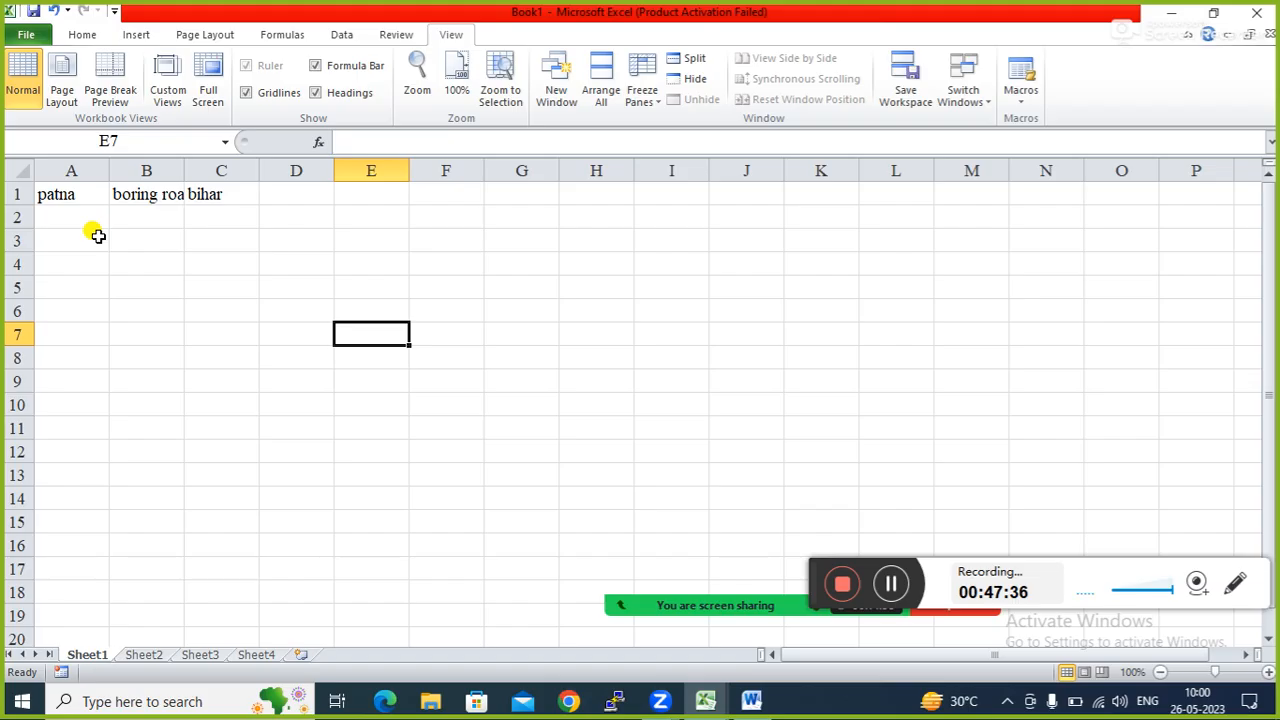
Save Book1 with Ctrl+S to the Desktop as qwe, type Excel Macro-Enabled Workbook.
left_click(28, 35)
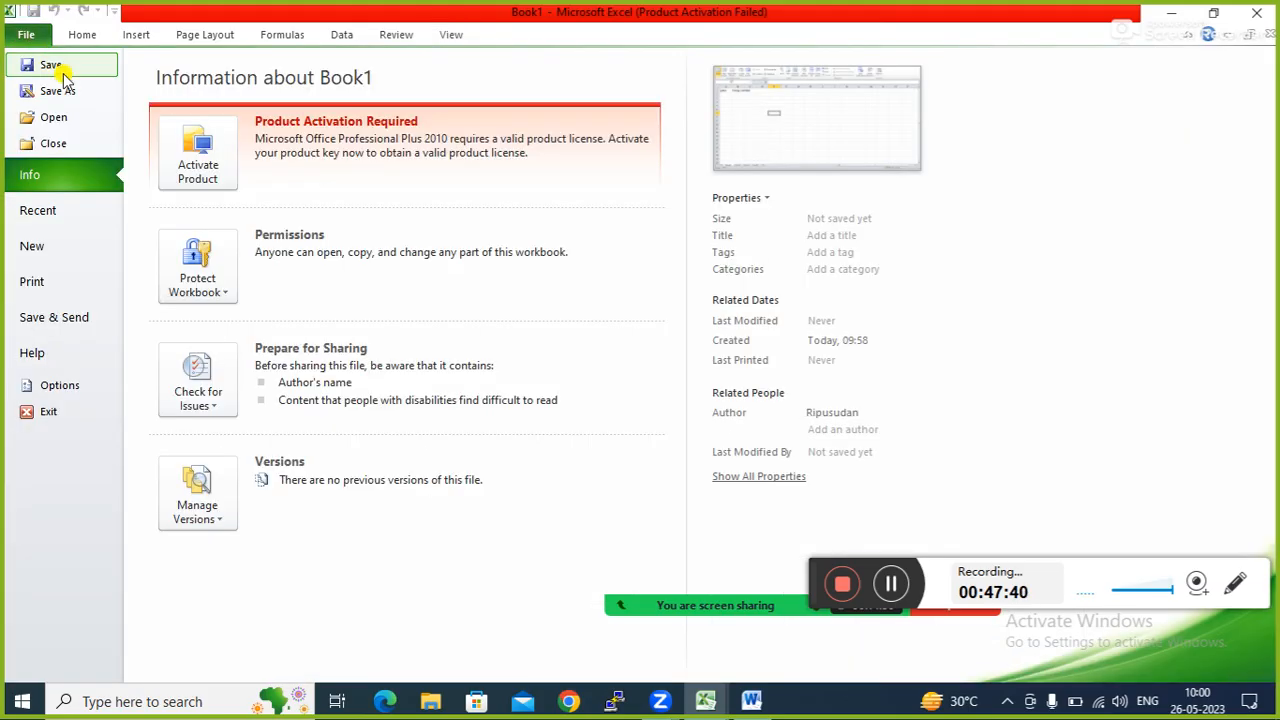
key("Escape")
key("ctrl+s")
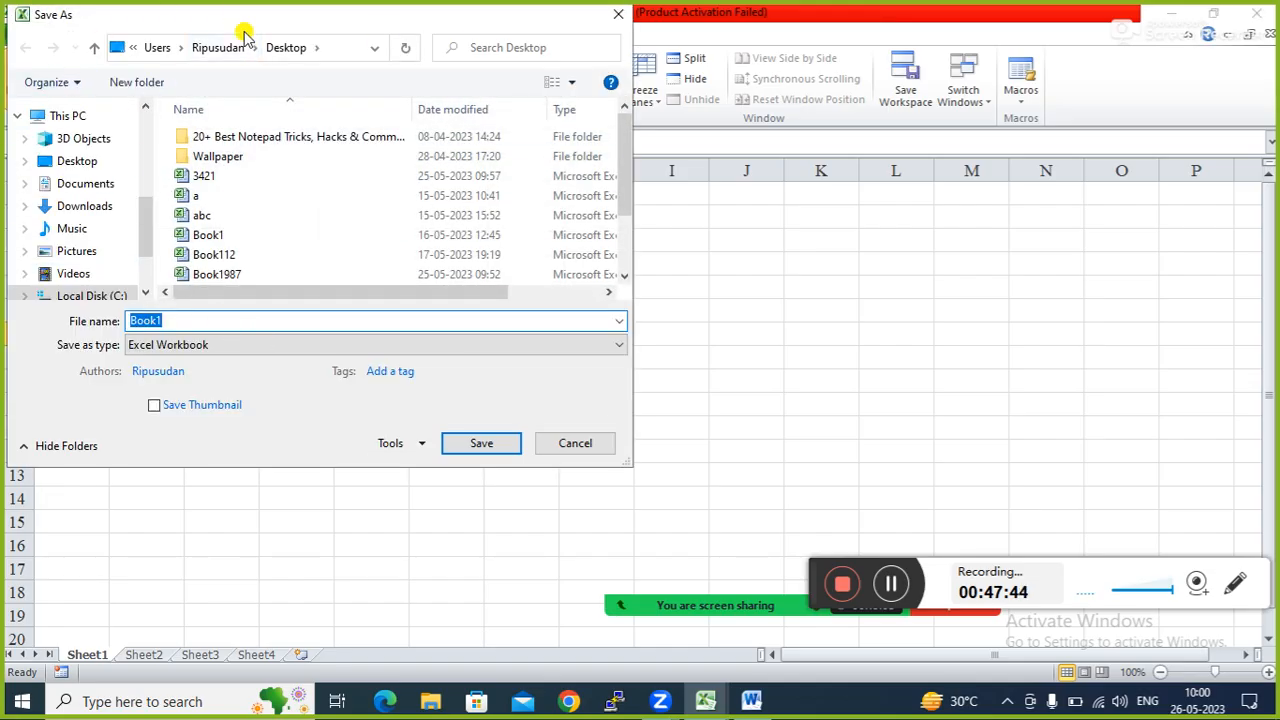
left_click(82, 162)
double_click(175, 320)
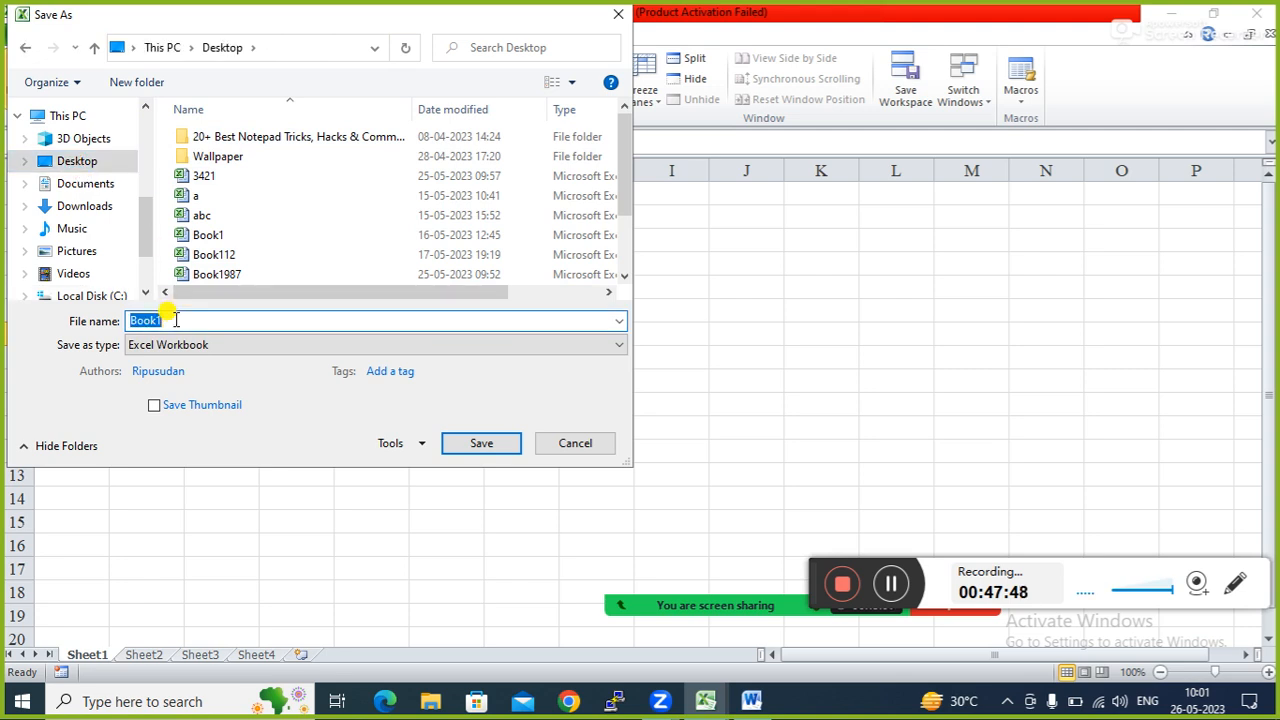
type("qwe")
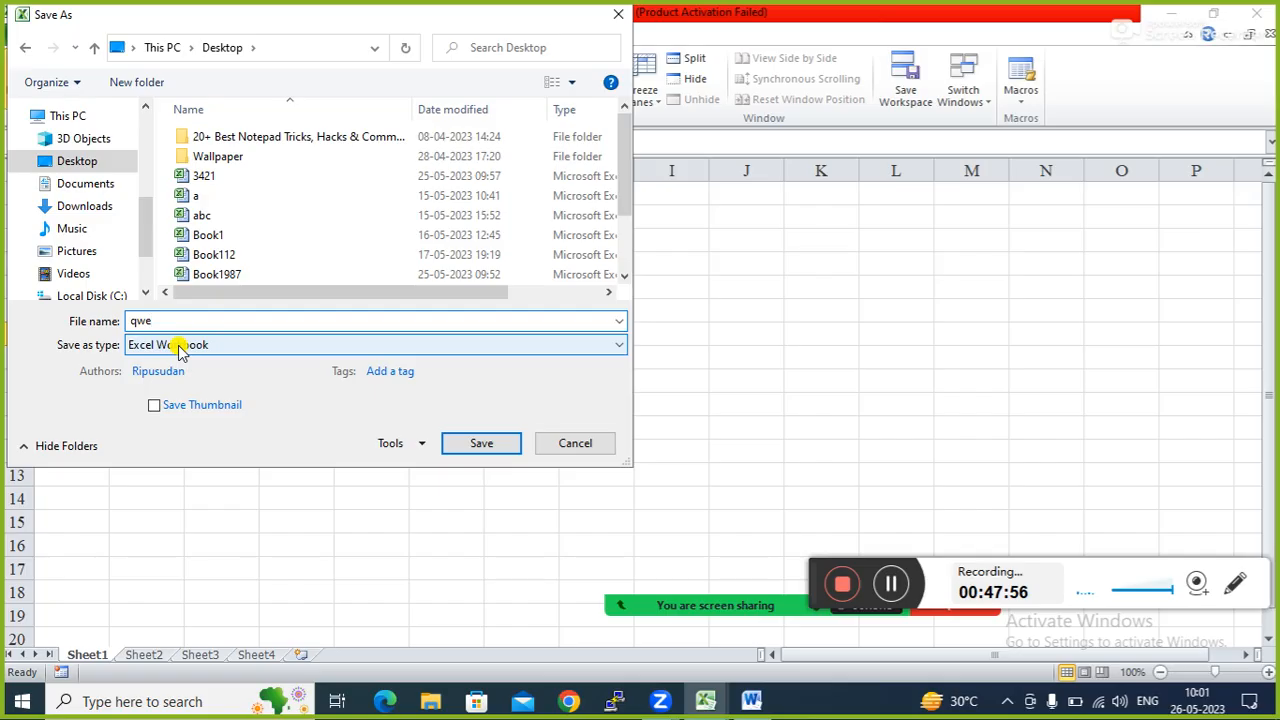
left_click(608, 344)
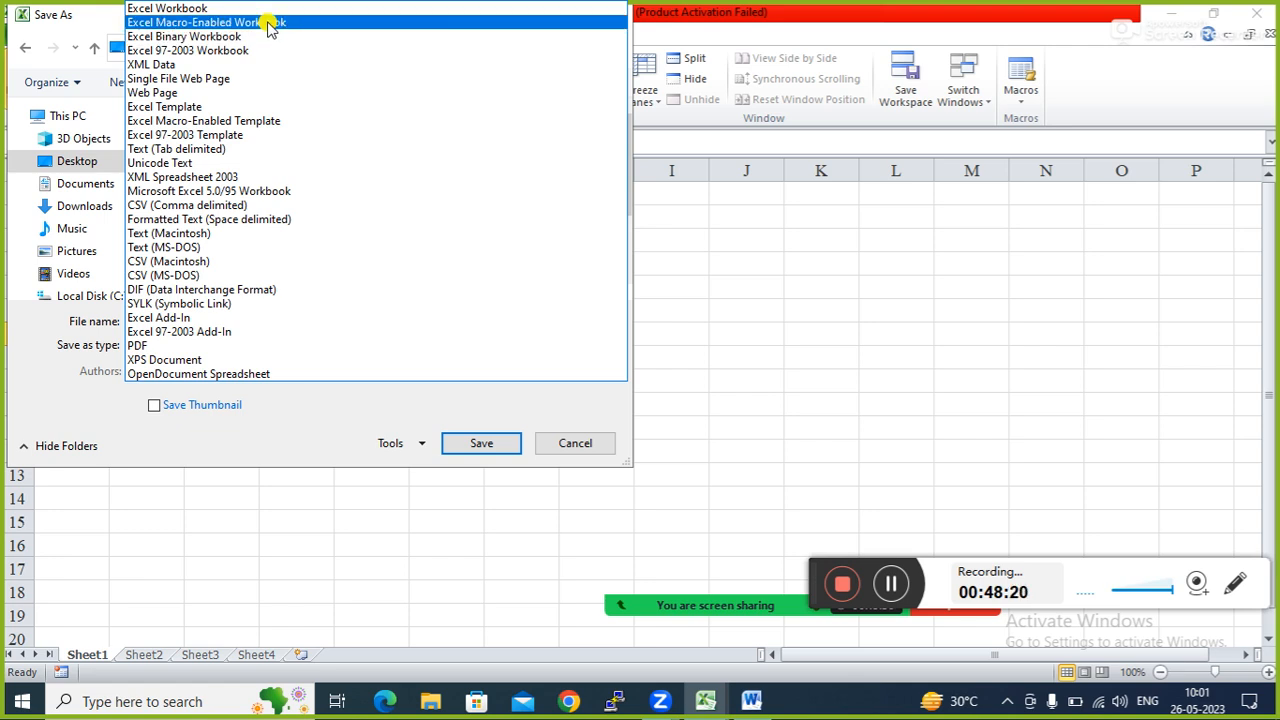
left_click(270, 21)
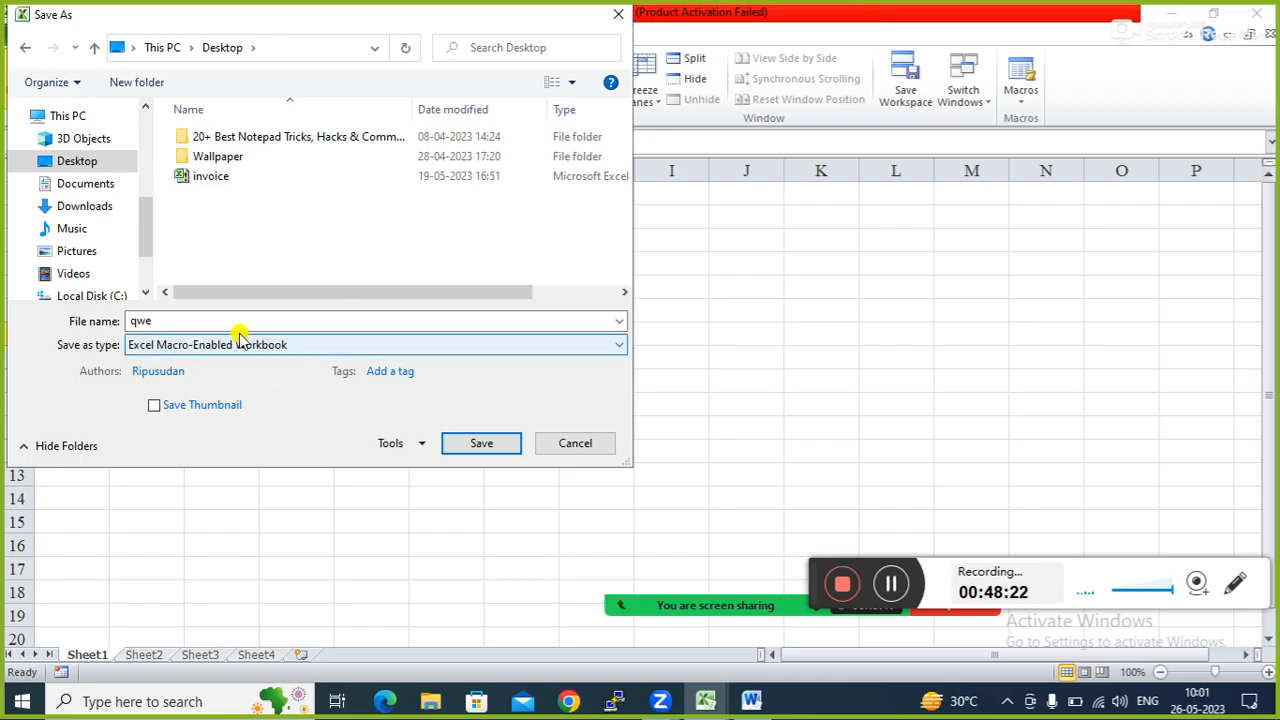
left_click(483, 445)
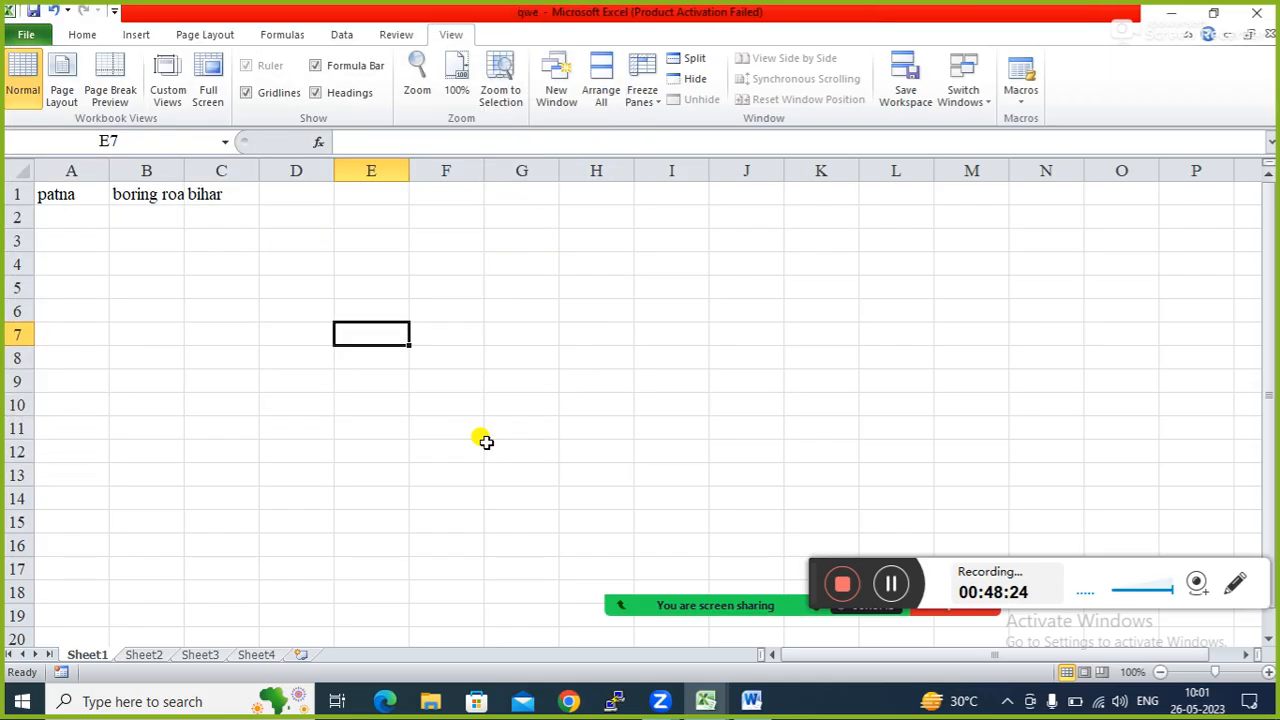
Exit Excel and reopen the saved qwe workbook from its desktop icon.
left_click(517, 333)
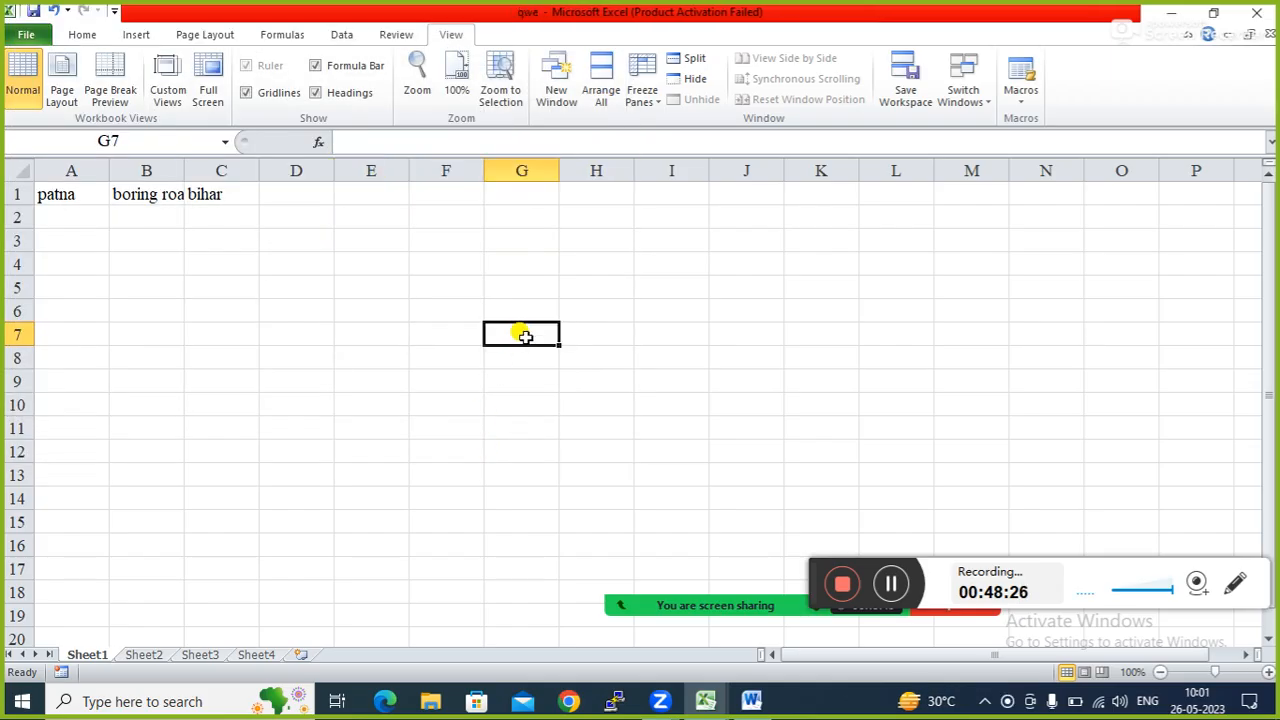
left_click(1267, 10)
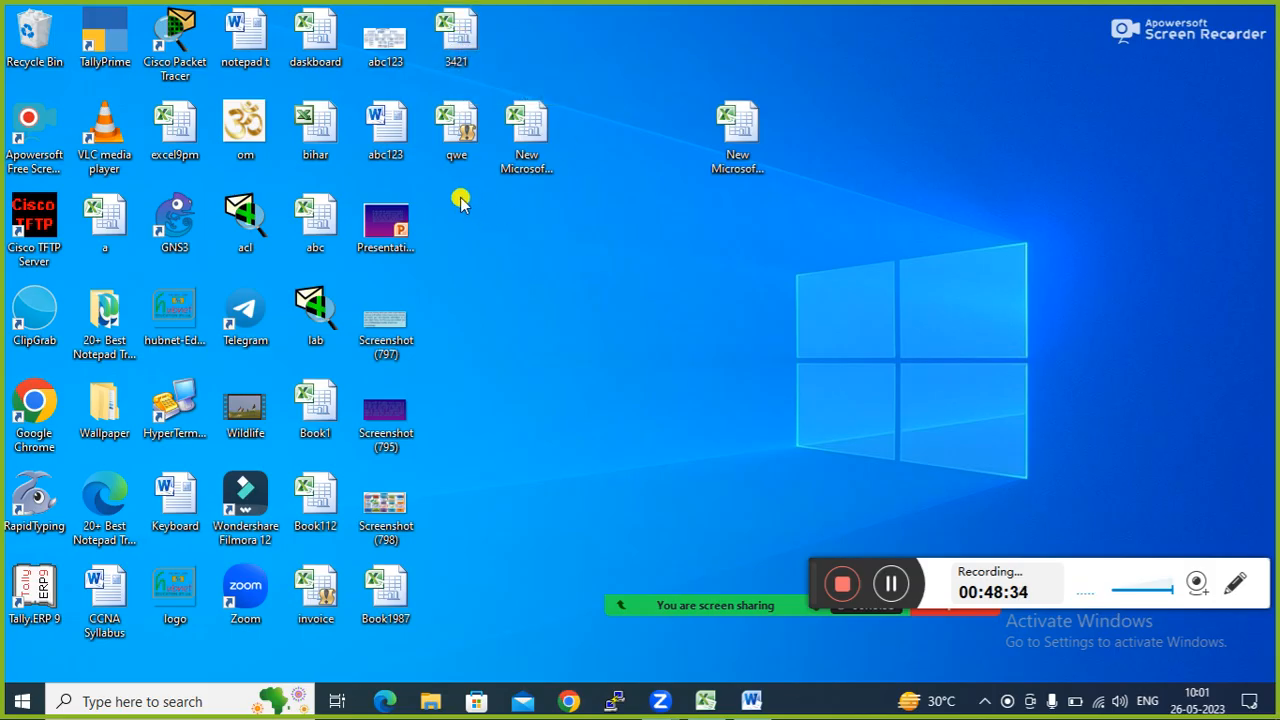
double_click(455, 128)
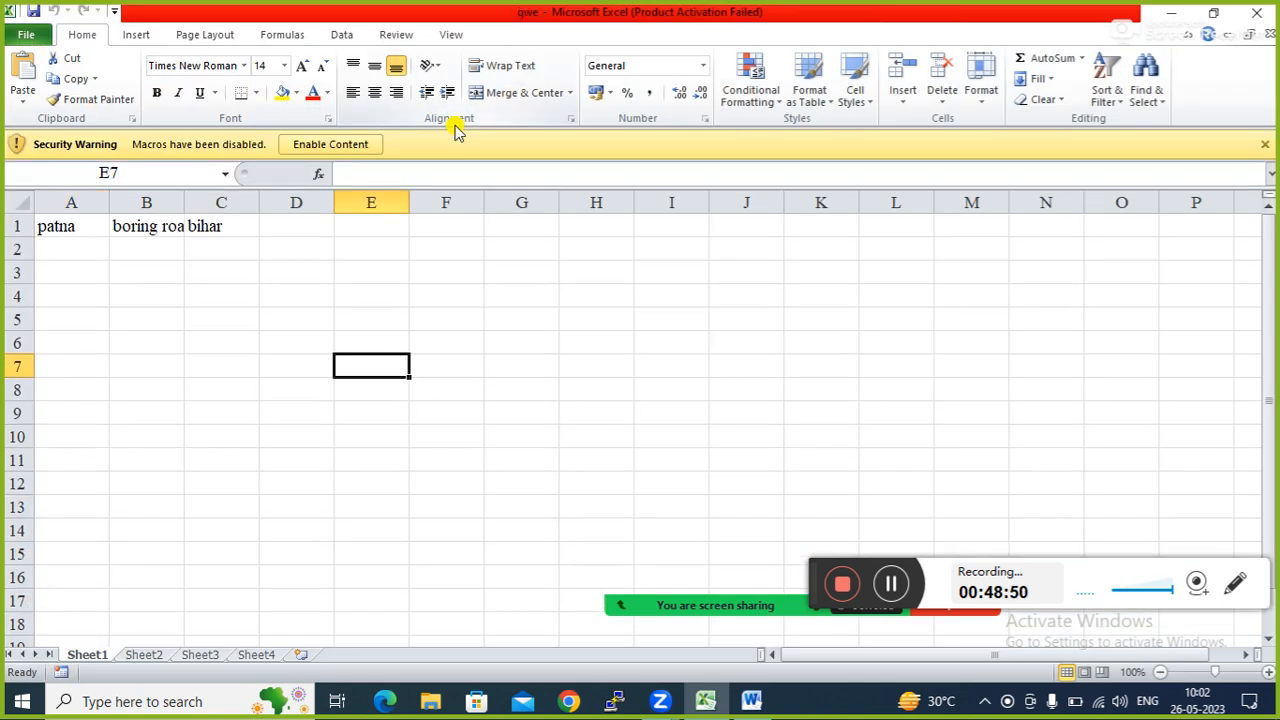
Enable Content on the Security Warning bar so qwe's macros can run.
left_click(264, 345)
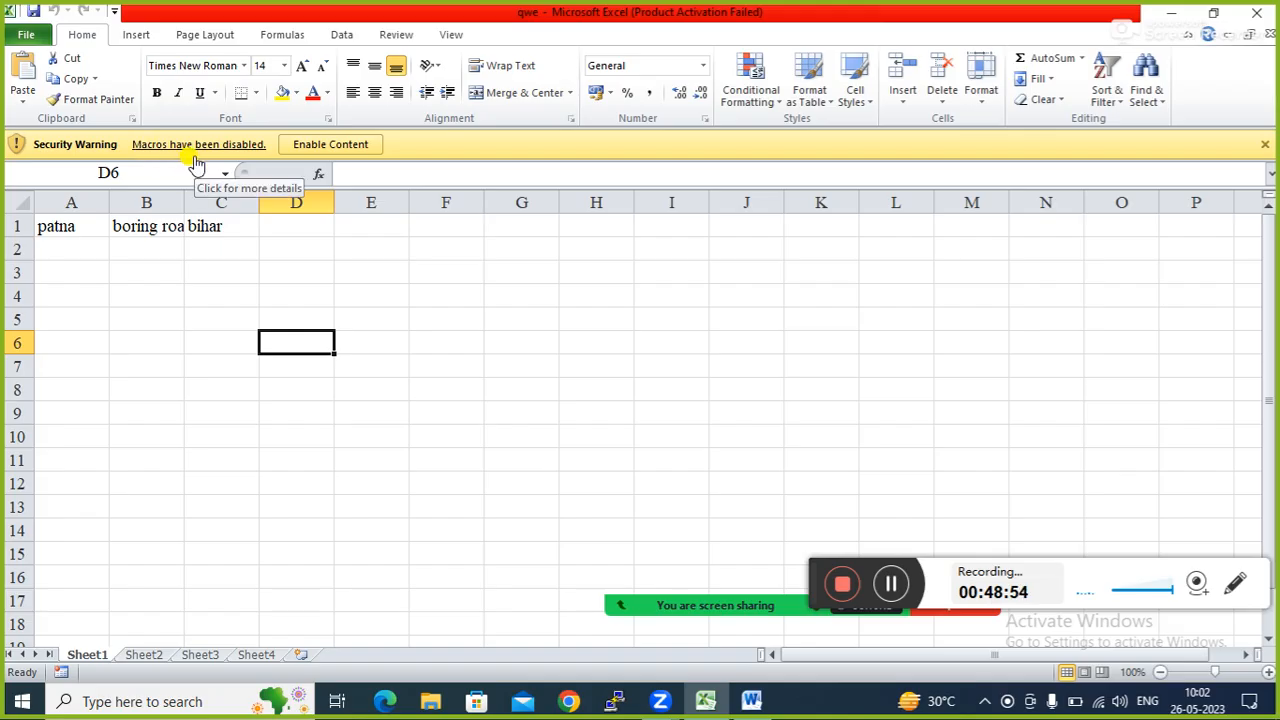
left_click(319, 144)
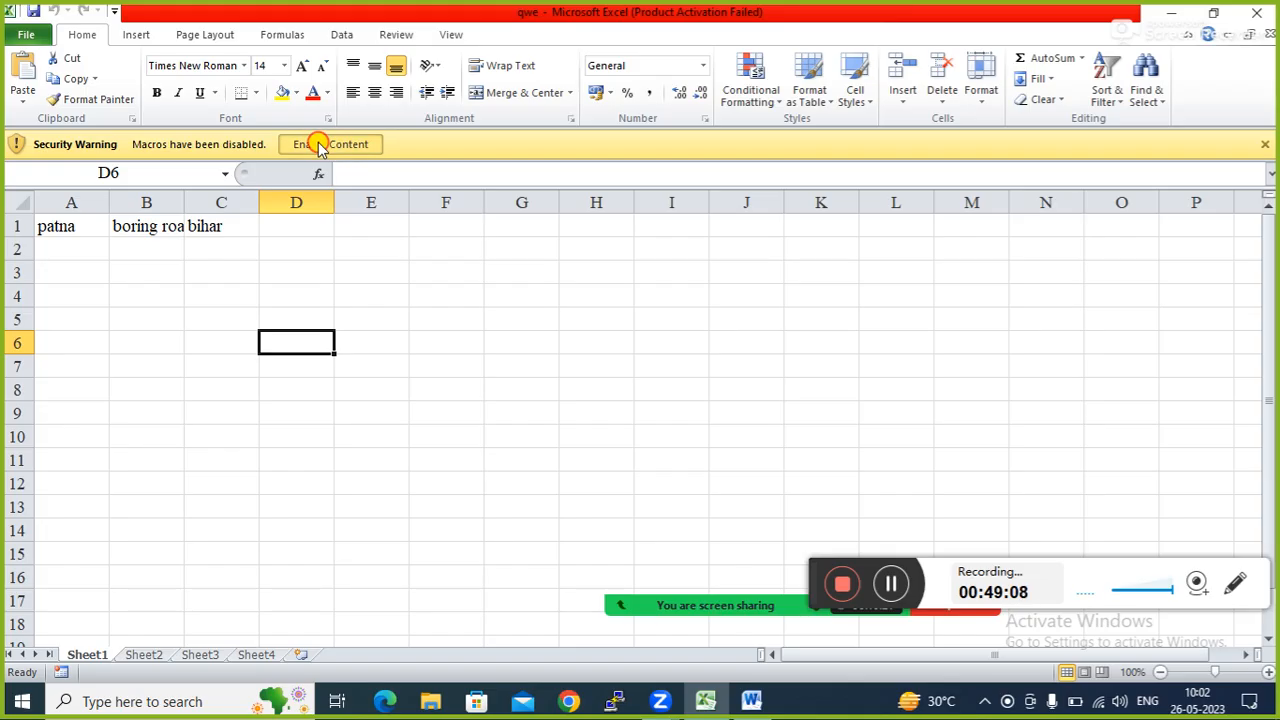
left_click(459, 316)
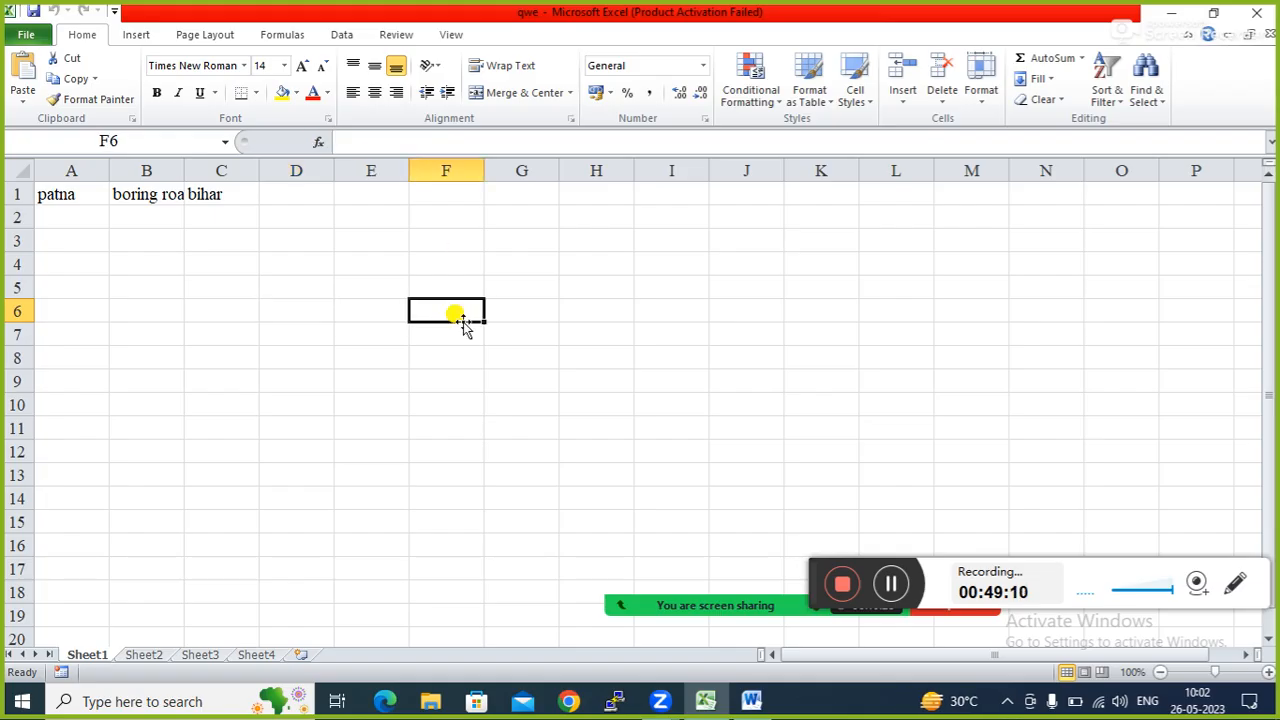
Replay Macro2 with Ctrl+Q on Sheet2 in row 1, C4 and D8, then on Sheet3.
left_click(147, 655)
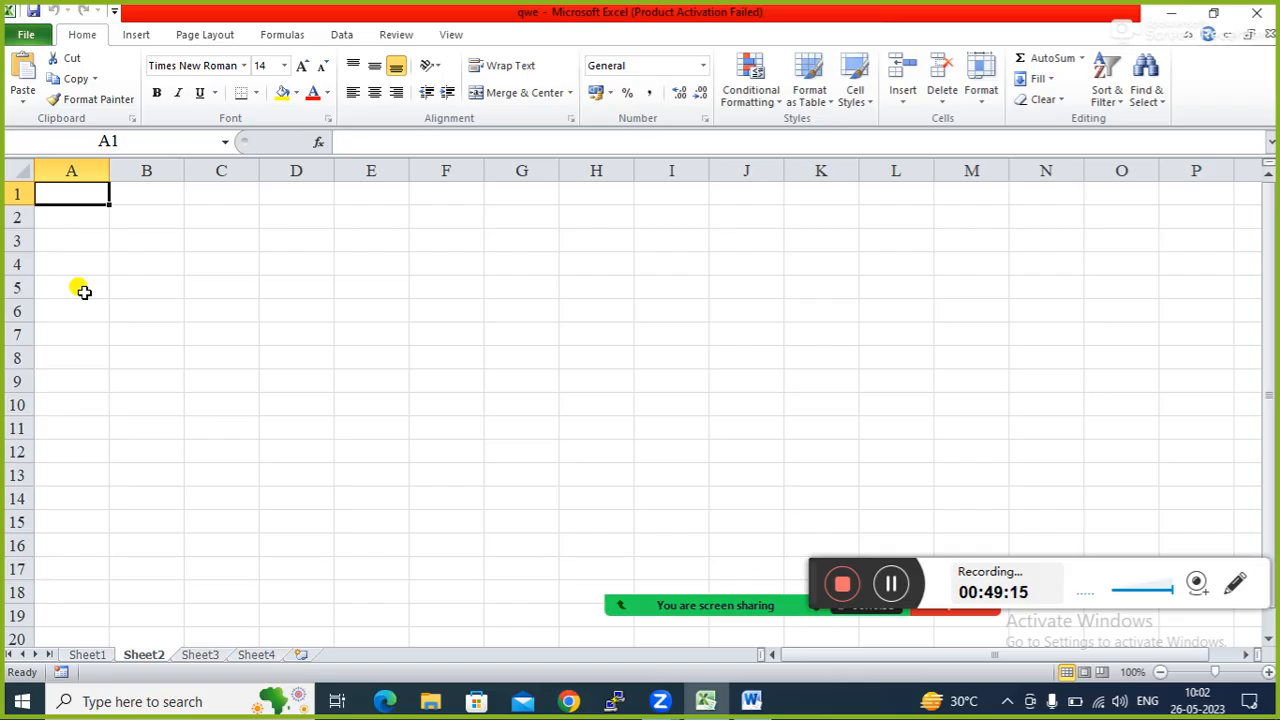
key("ctrl+q")
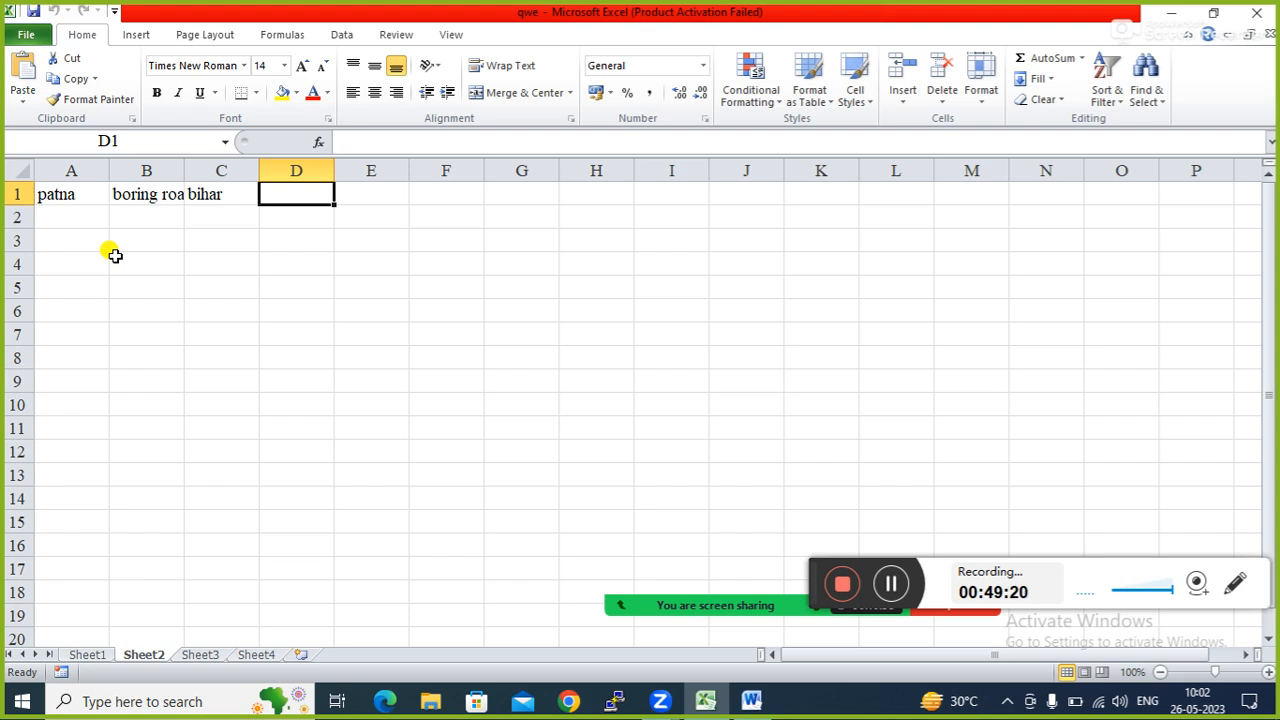
key("ctrl+q")
left_click(190, 264)
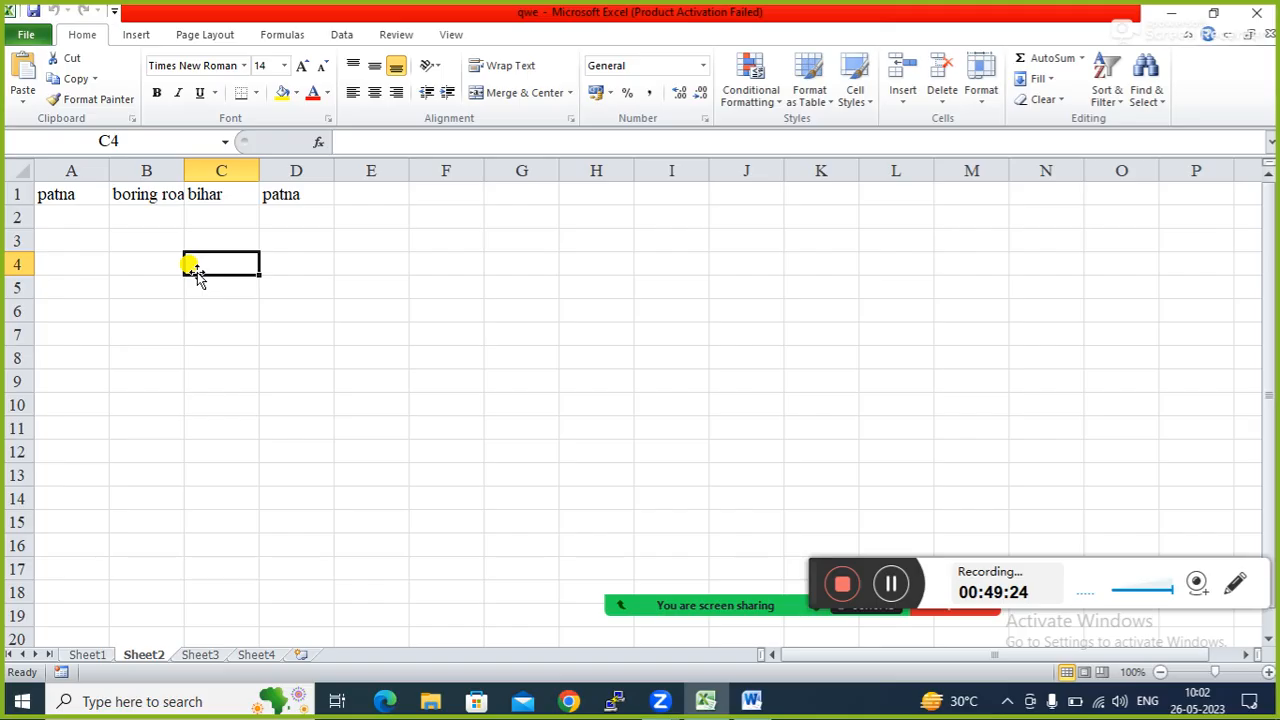
key("ctrl+q")
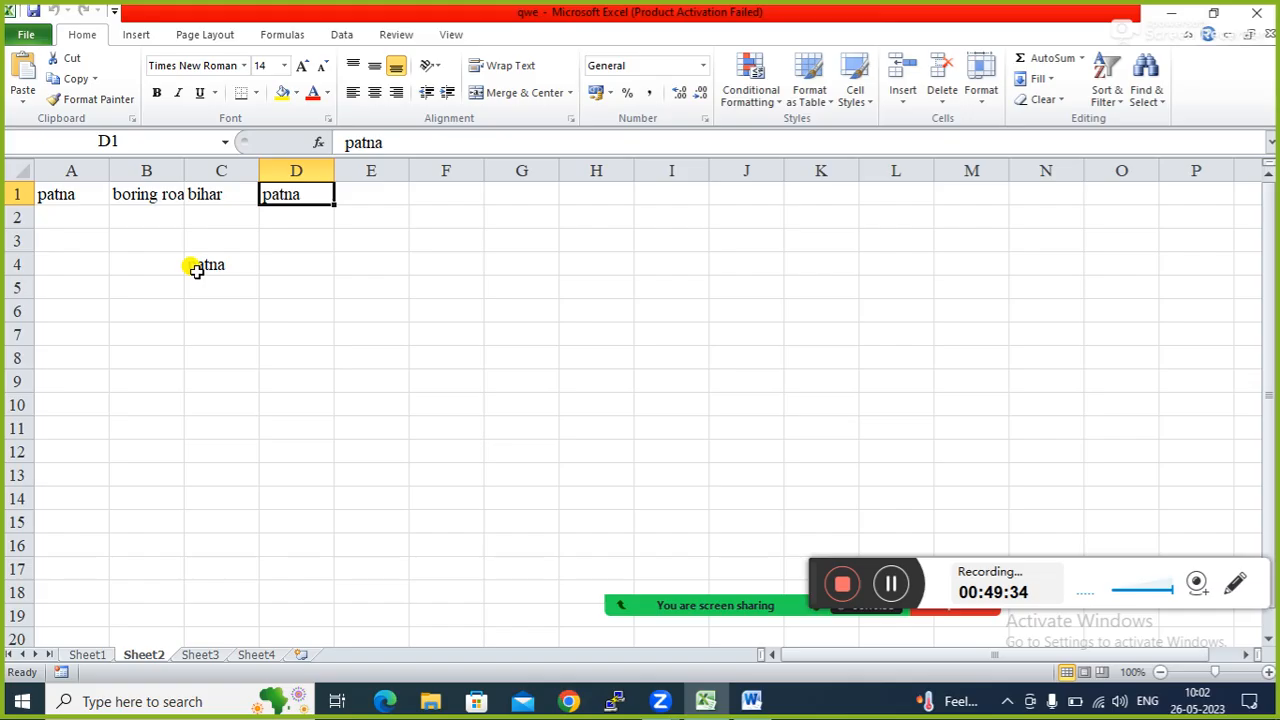
left_click(291, 366)
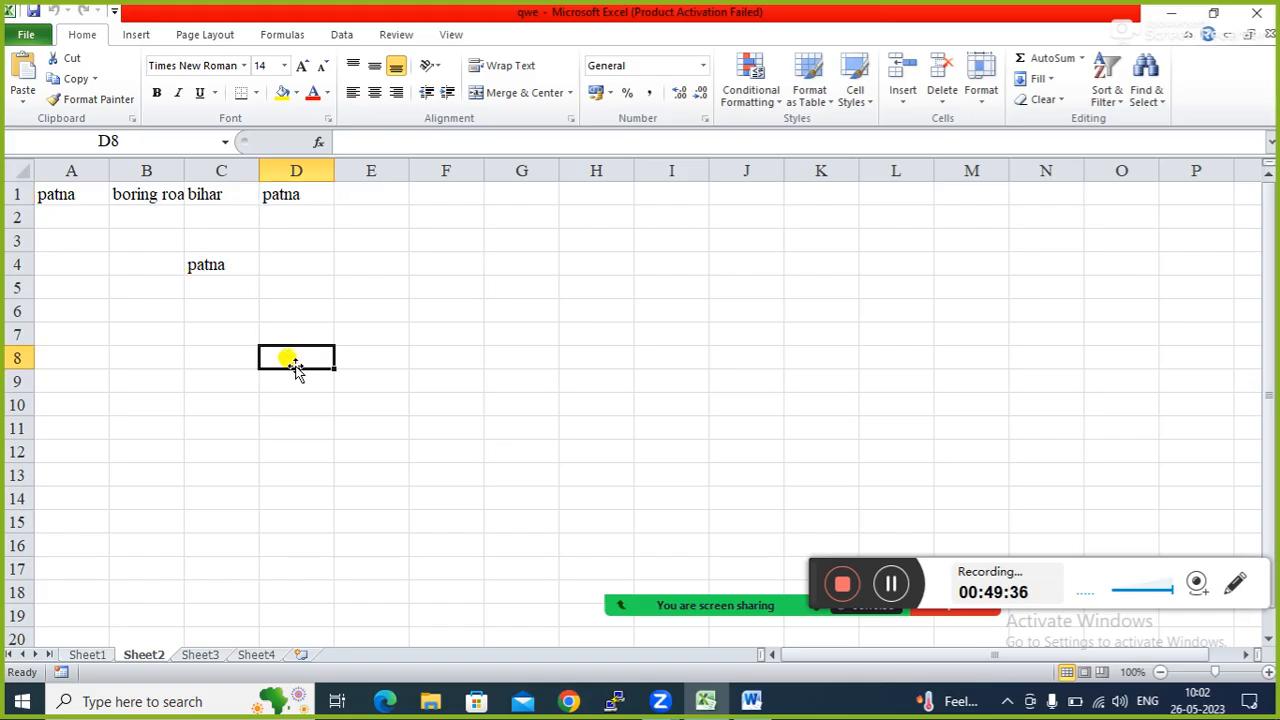
key("ctrl+q")
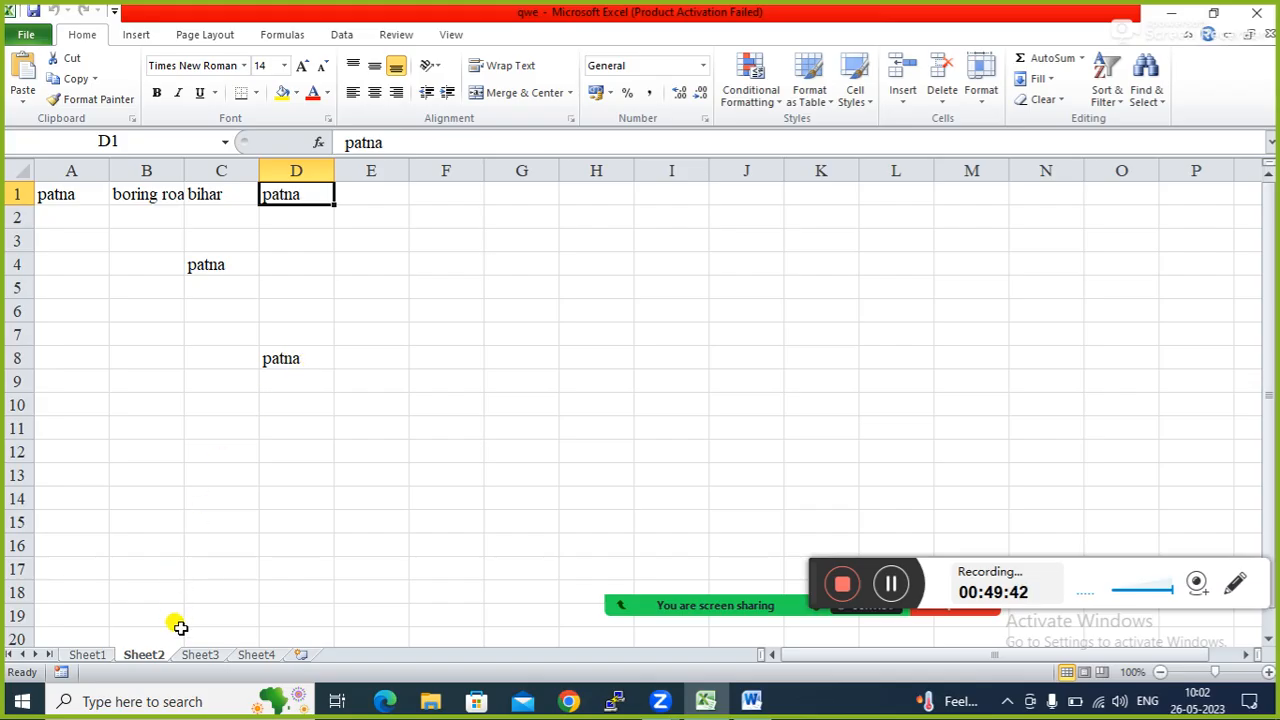
left_click(205, 656)
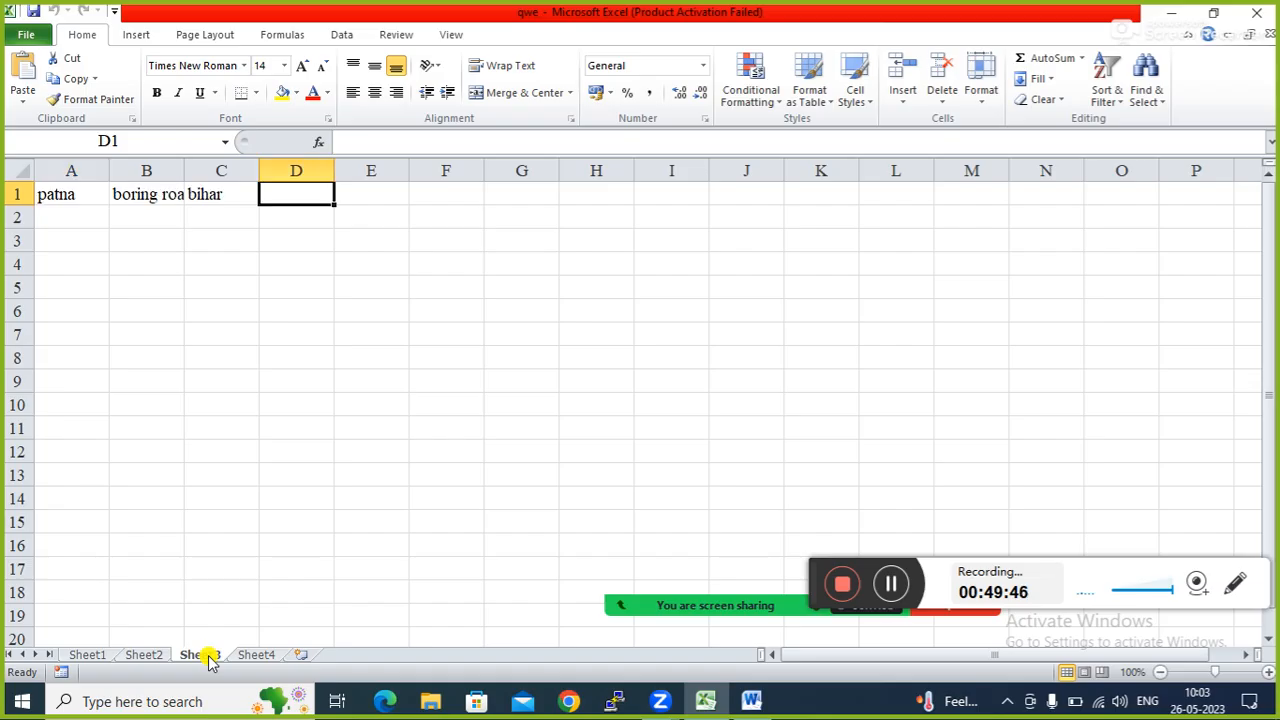
key("ctrl+q")
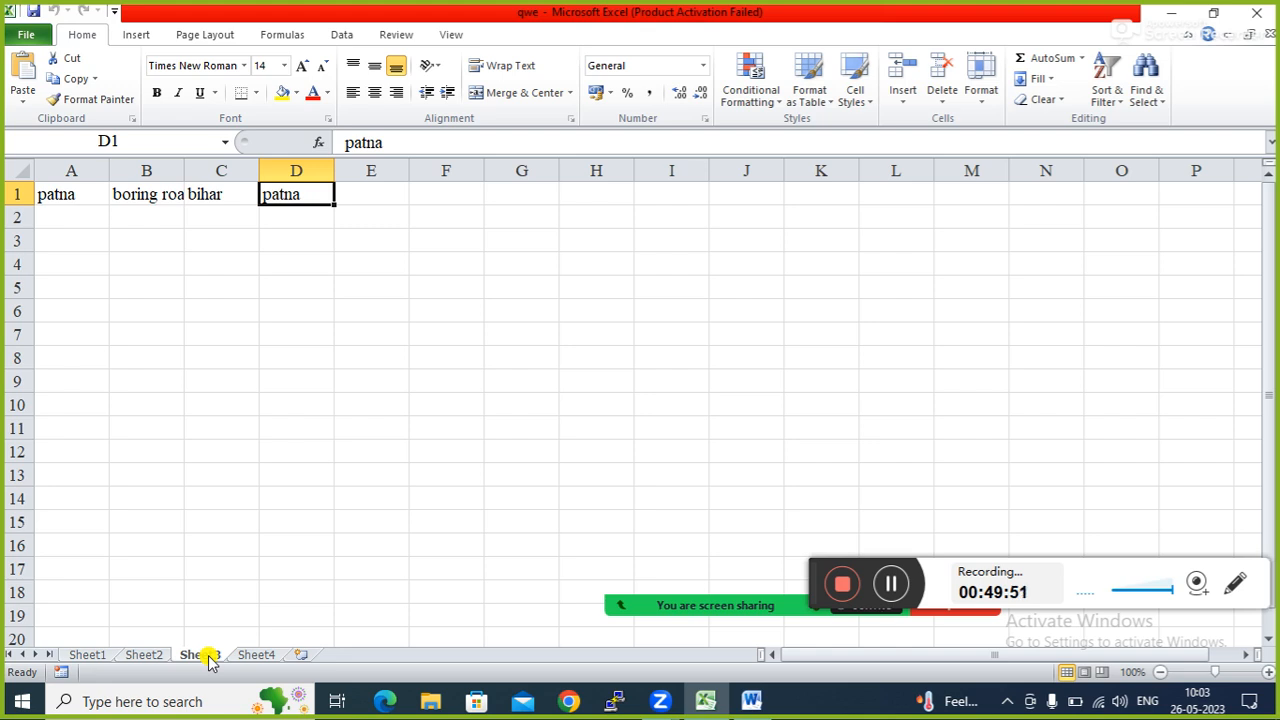
Run the macro on Sheet4 with C10 selected, placing patna there.
left_click(297, 416)
left_click(256, 654)
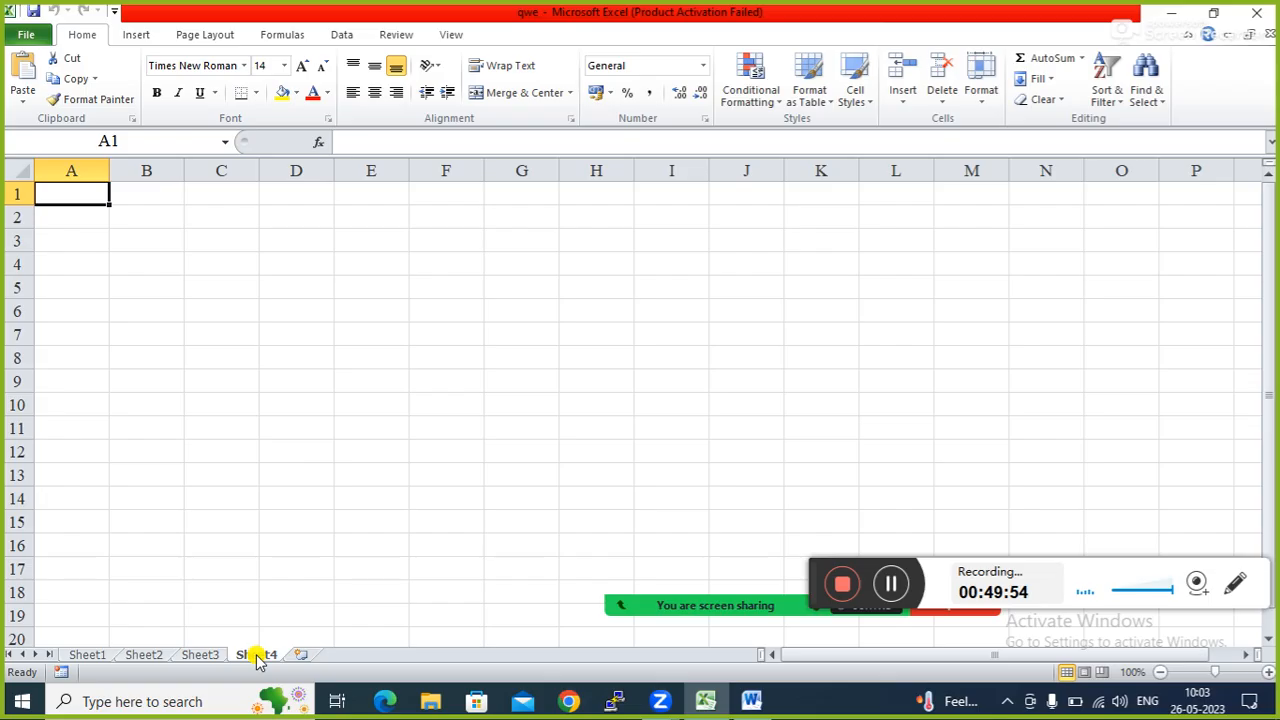
left_click(203, 400)
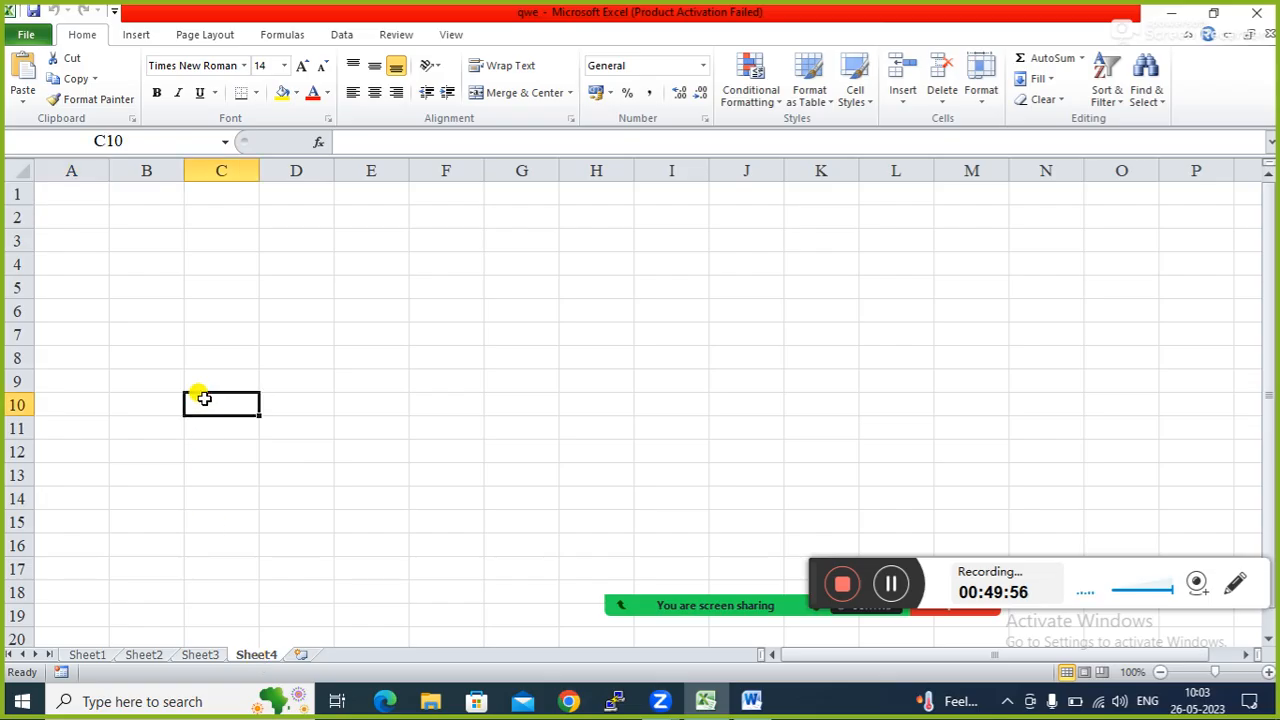
key("ctrl+q")
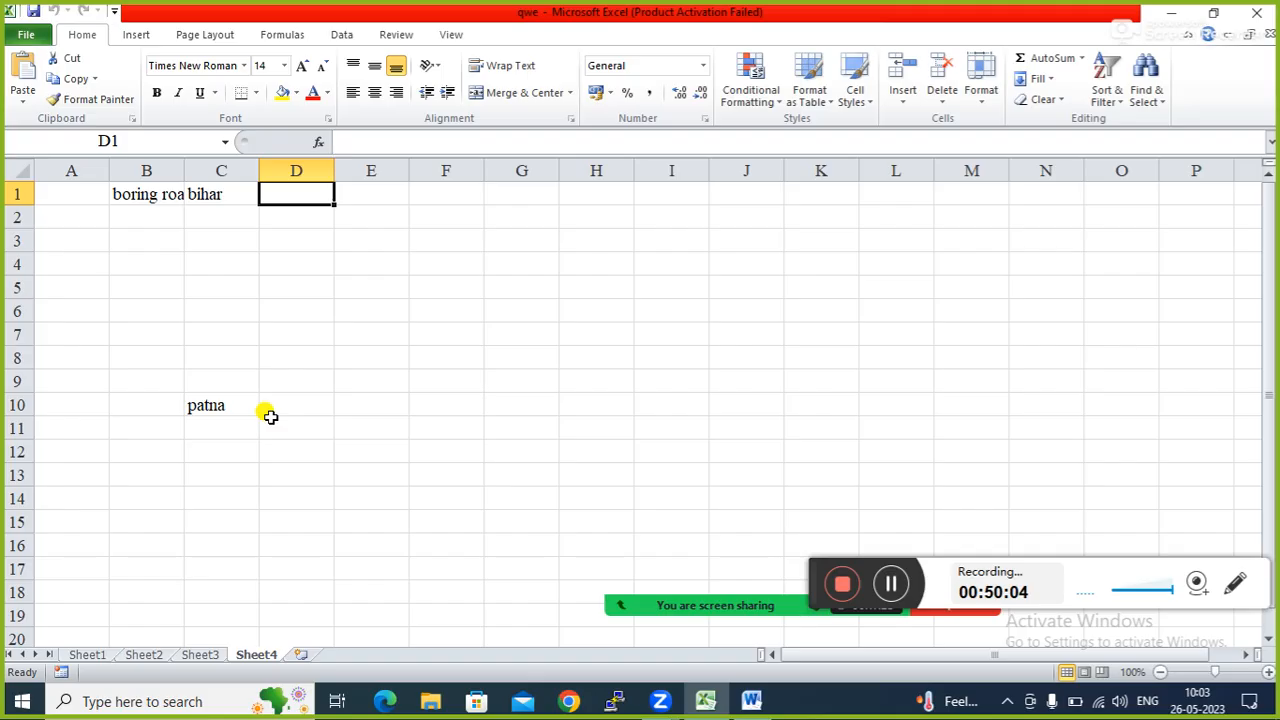
Add Sheet5 and run the macro from H9.
left_click(301, 655)
left_click(624, 374)
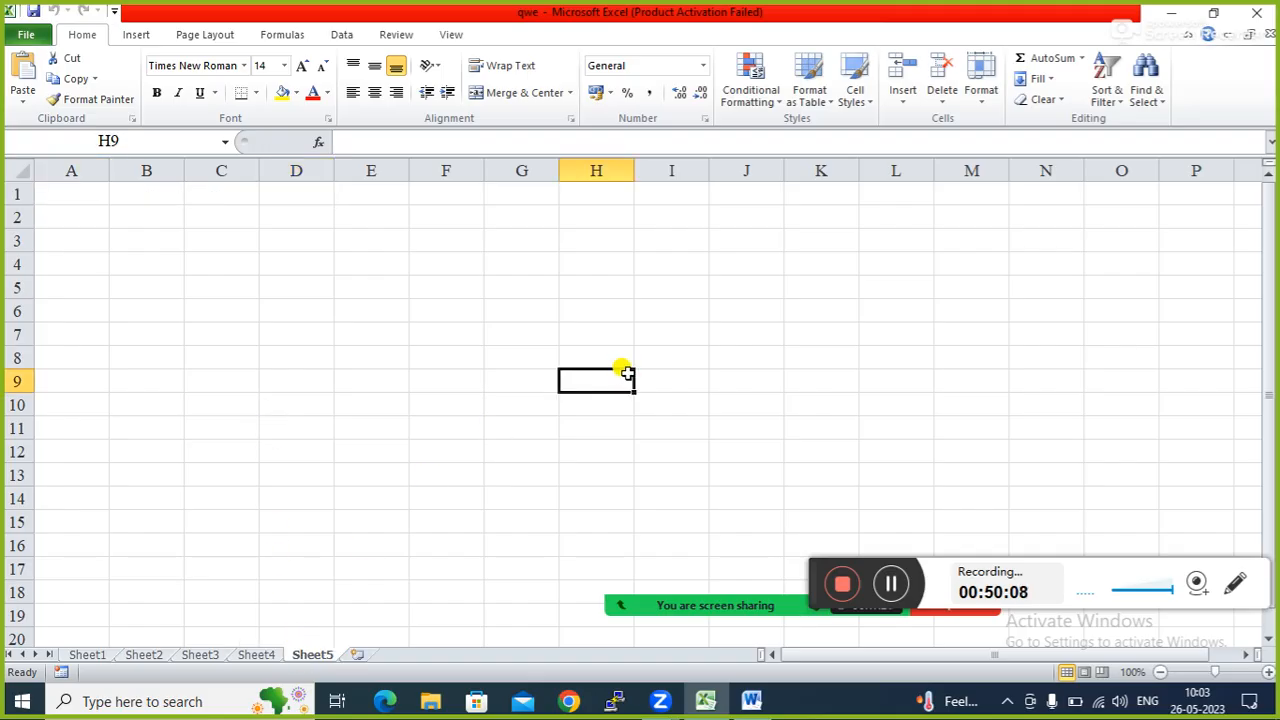
key("ctrl+q")
mouse_move(765, 622)
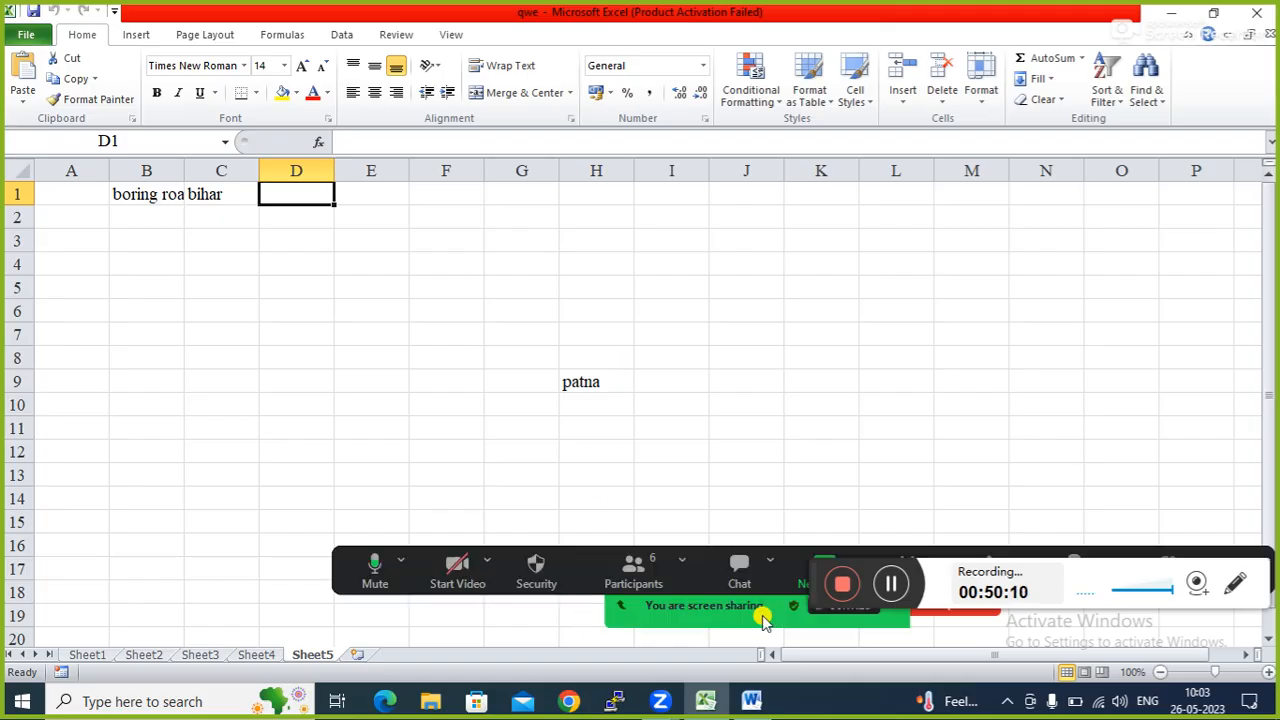
left_click(633, 570)
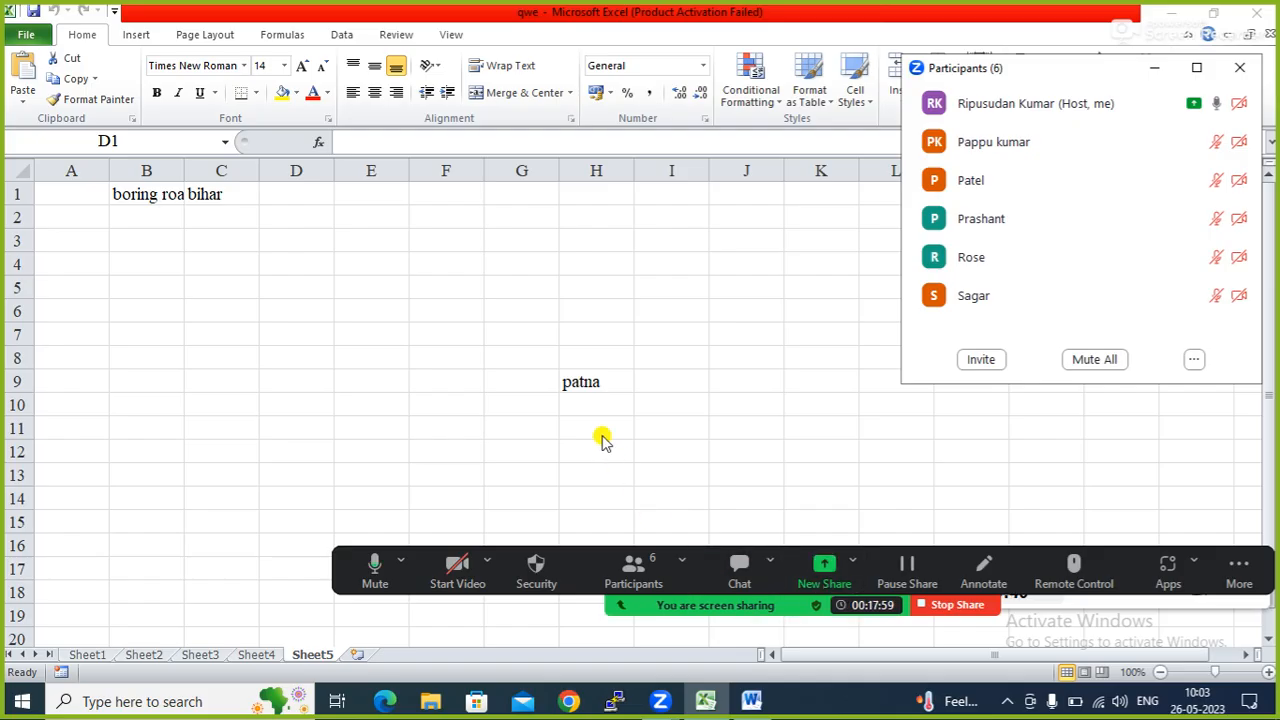
left_click(1154, 67)
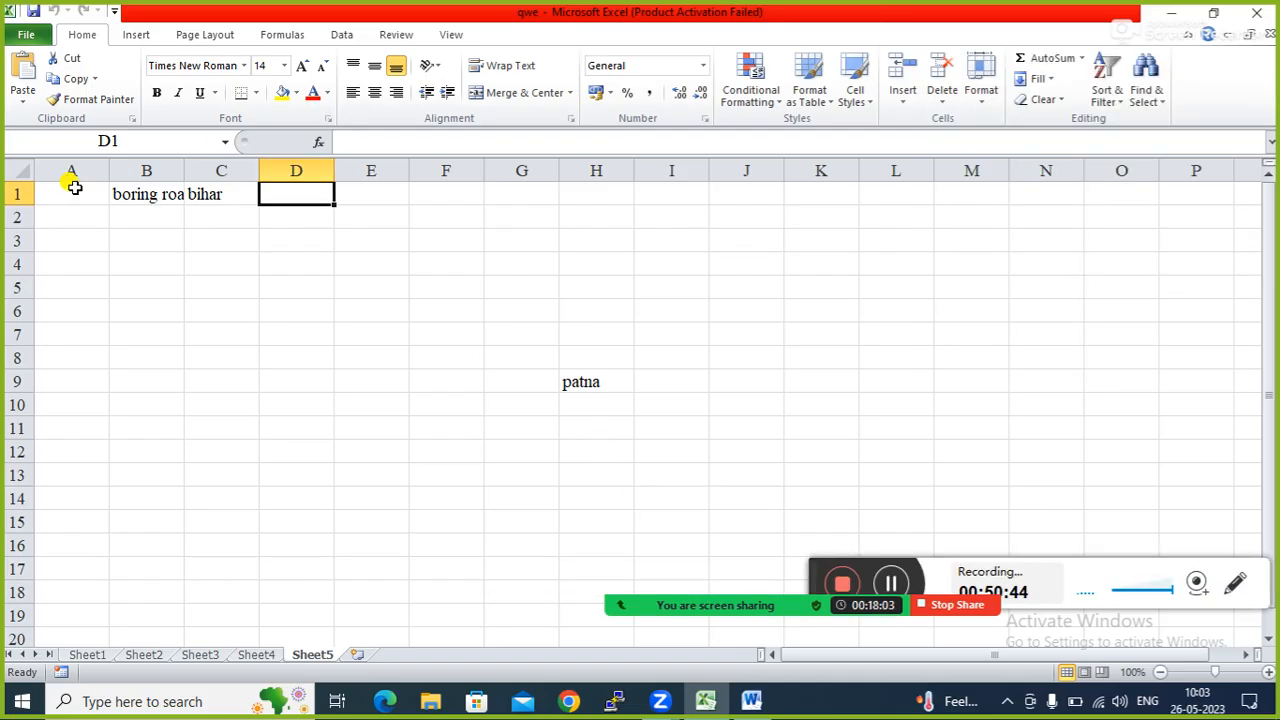
left_click(100, 660)
left_click(74, 196)
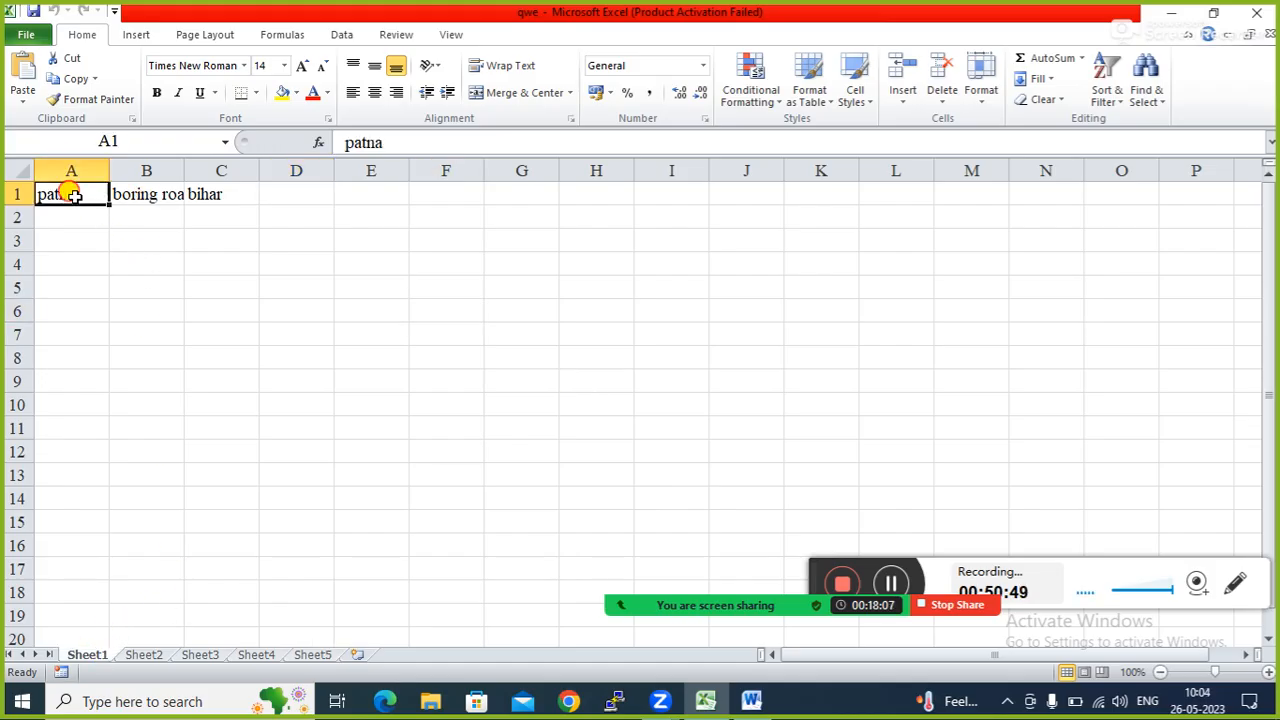
left_click(134, 194)
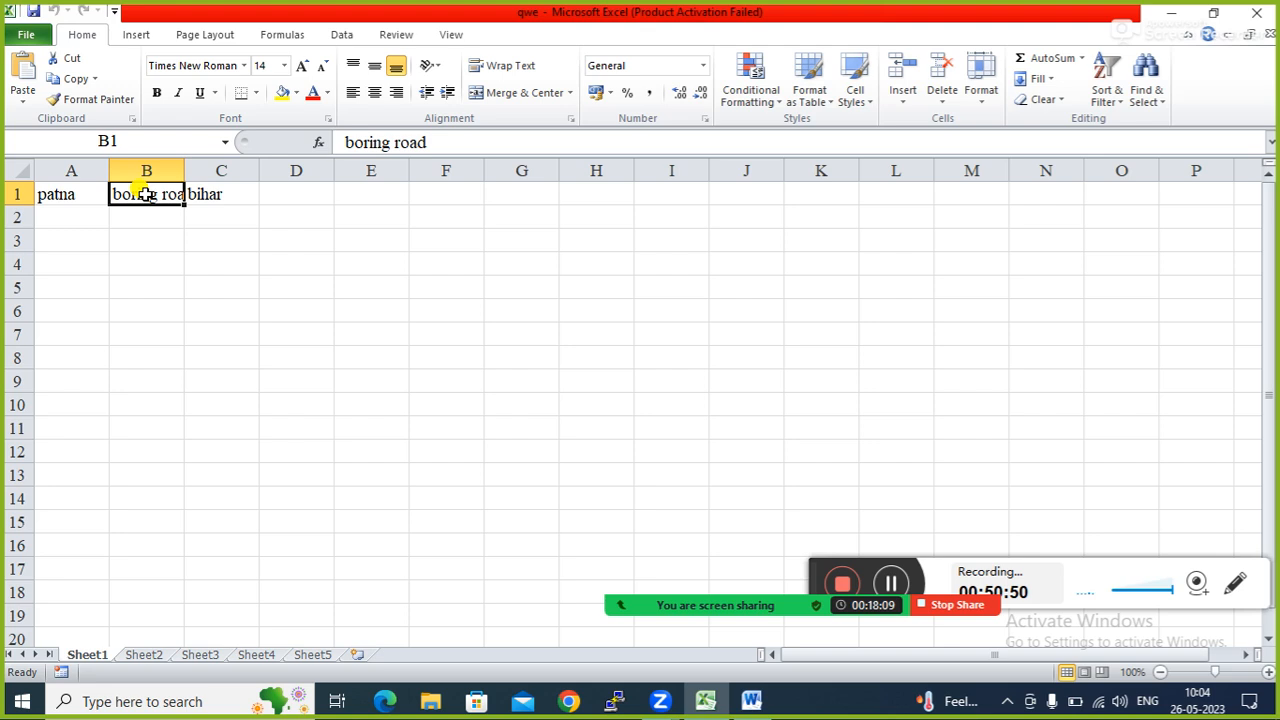
left_click(208, 193)
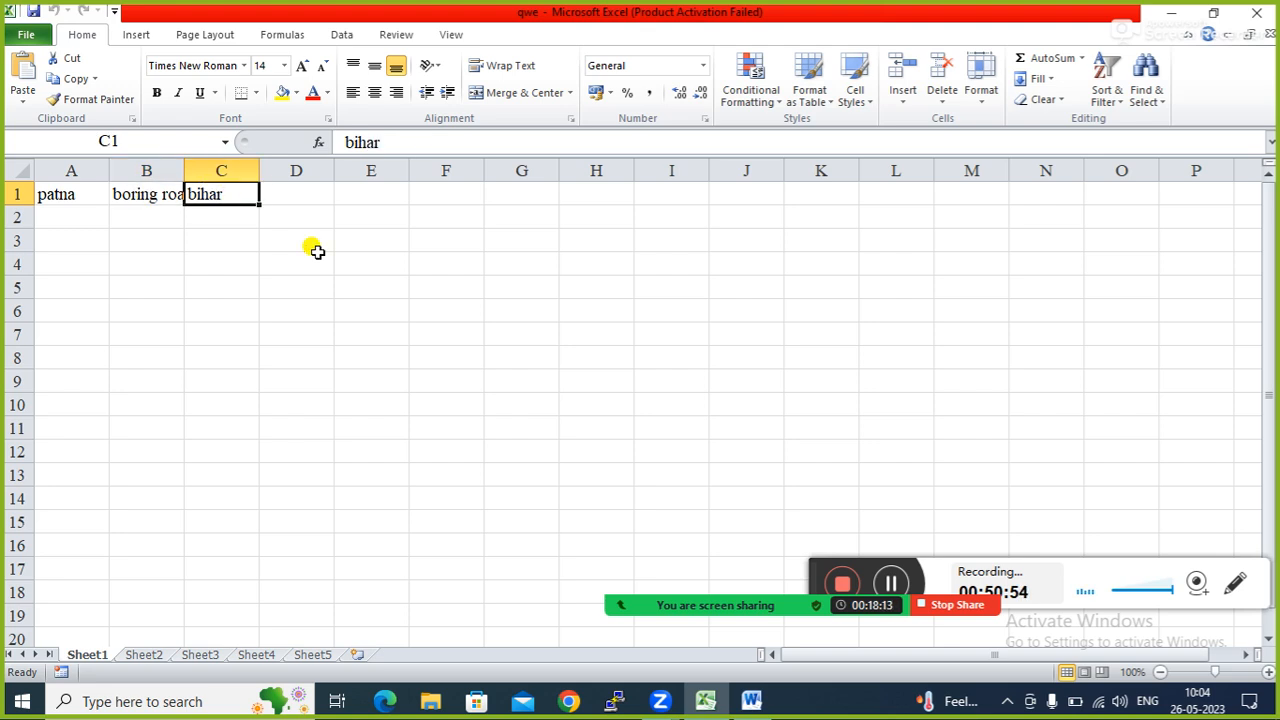
Add Sheet6 and run Macro2 with Ctrl+Q from cell E12.
left_click(355, 654)
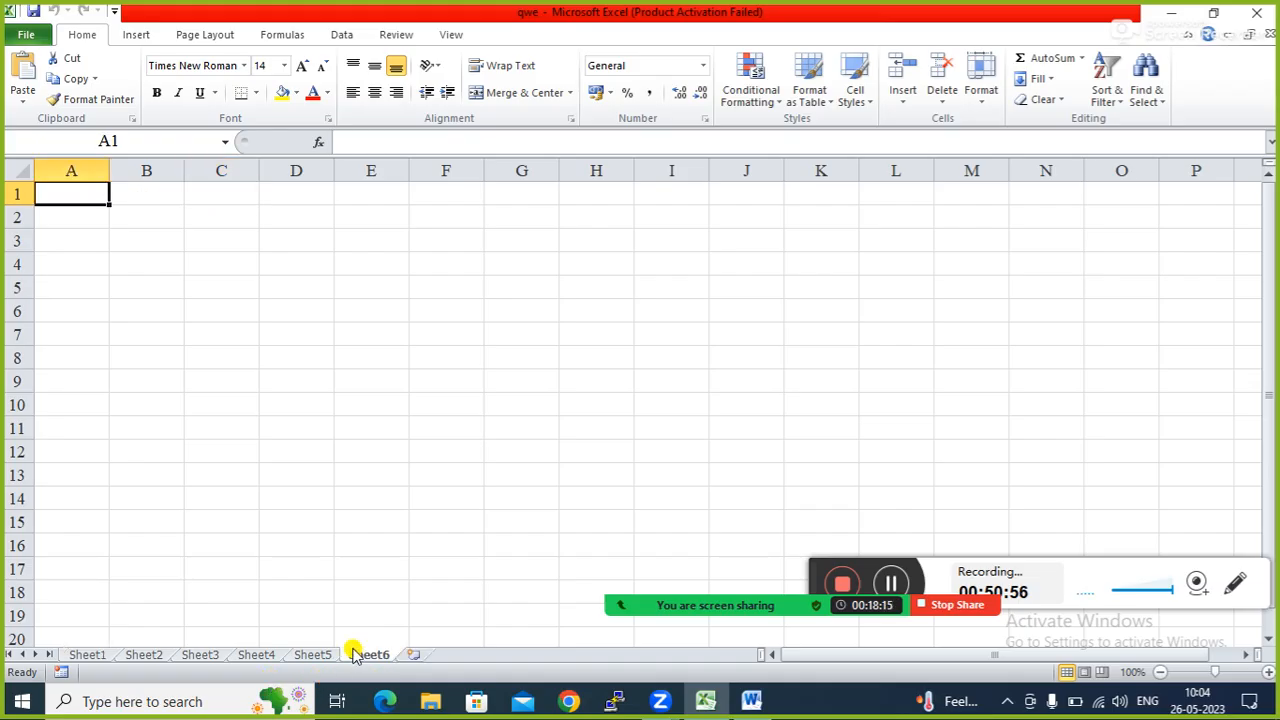
left_click(268, 342)
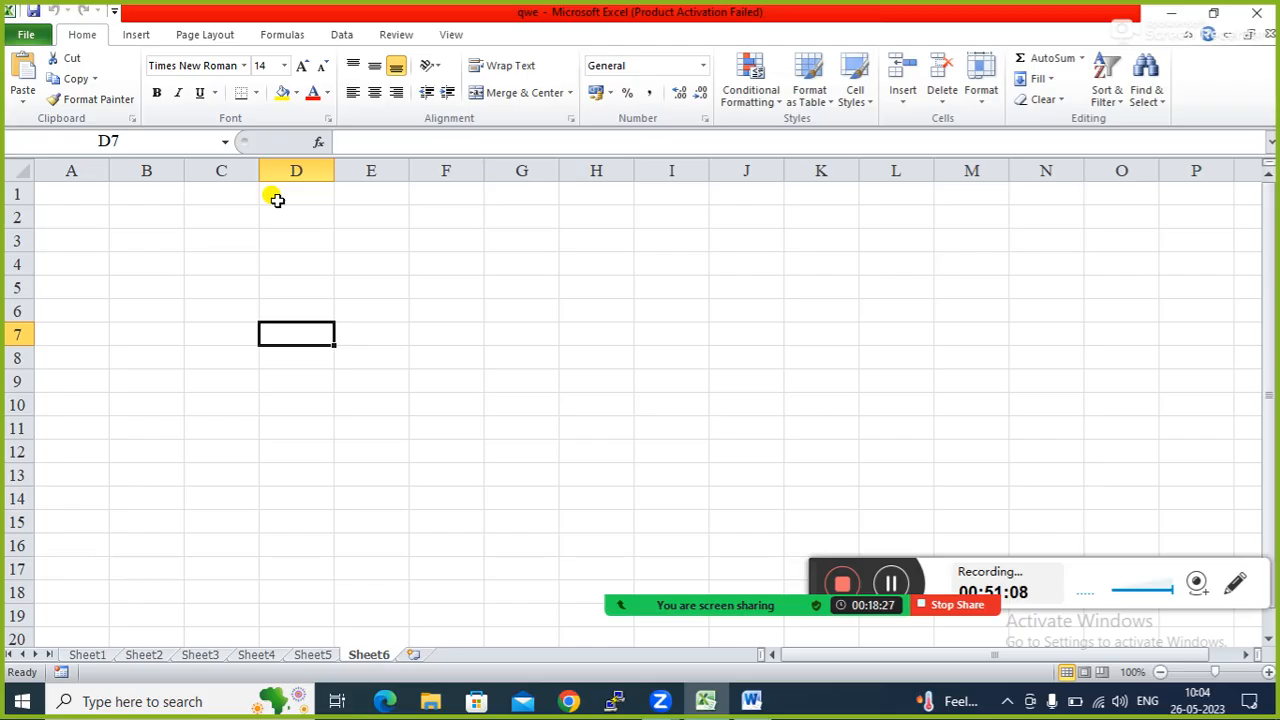
left_click(447, 478)
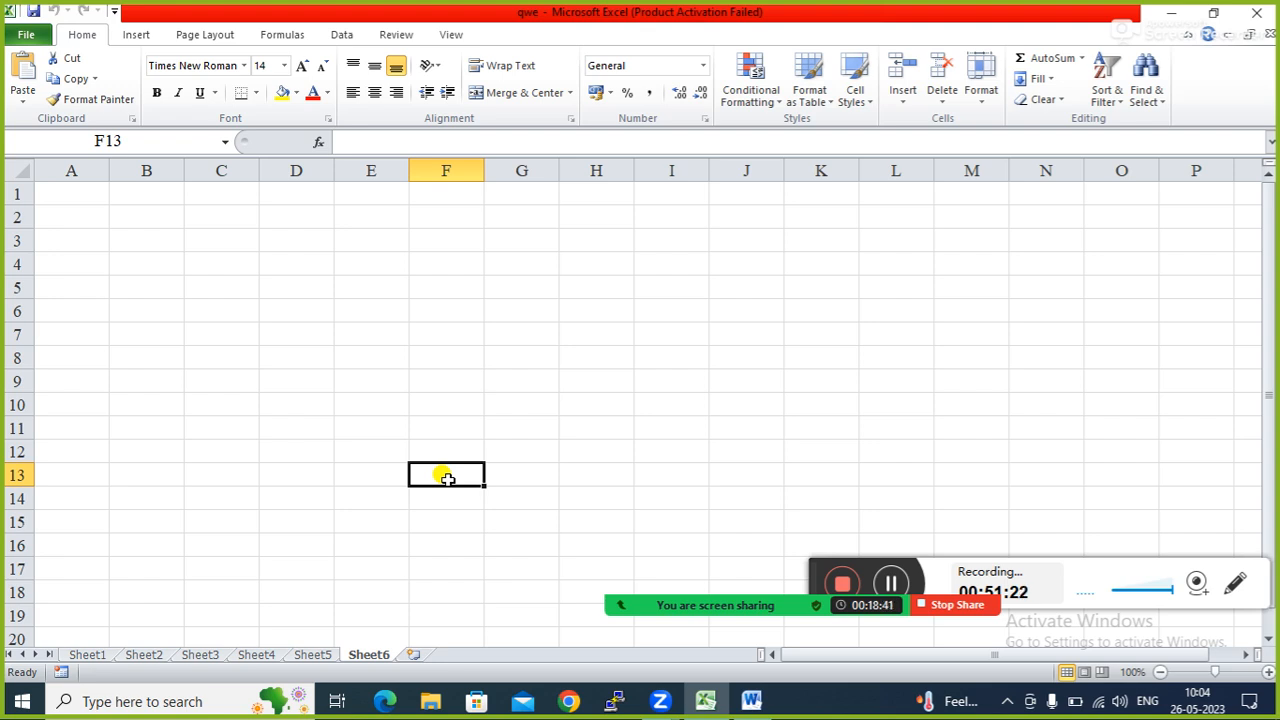
left_click(397, 447)
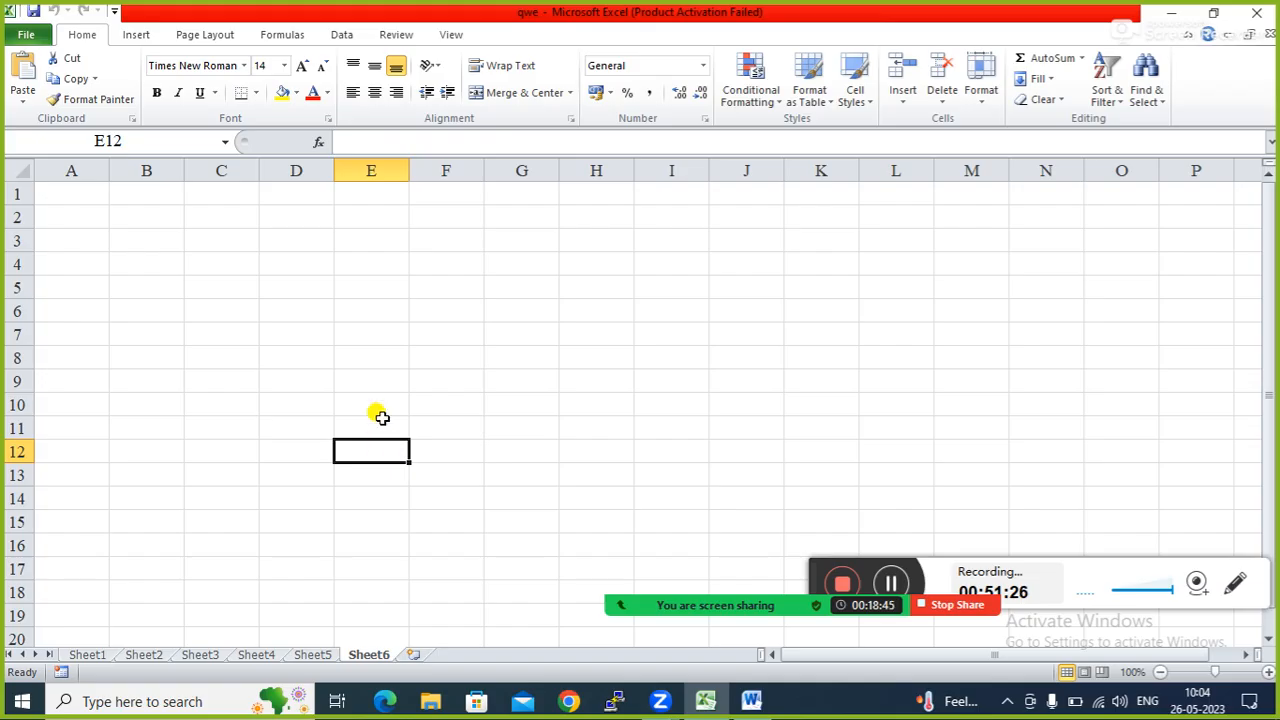
key("ctrl+q")
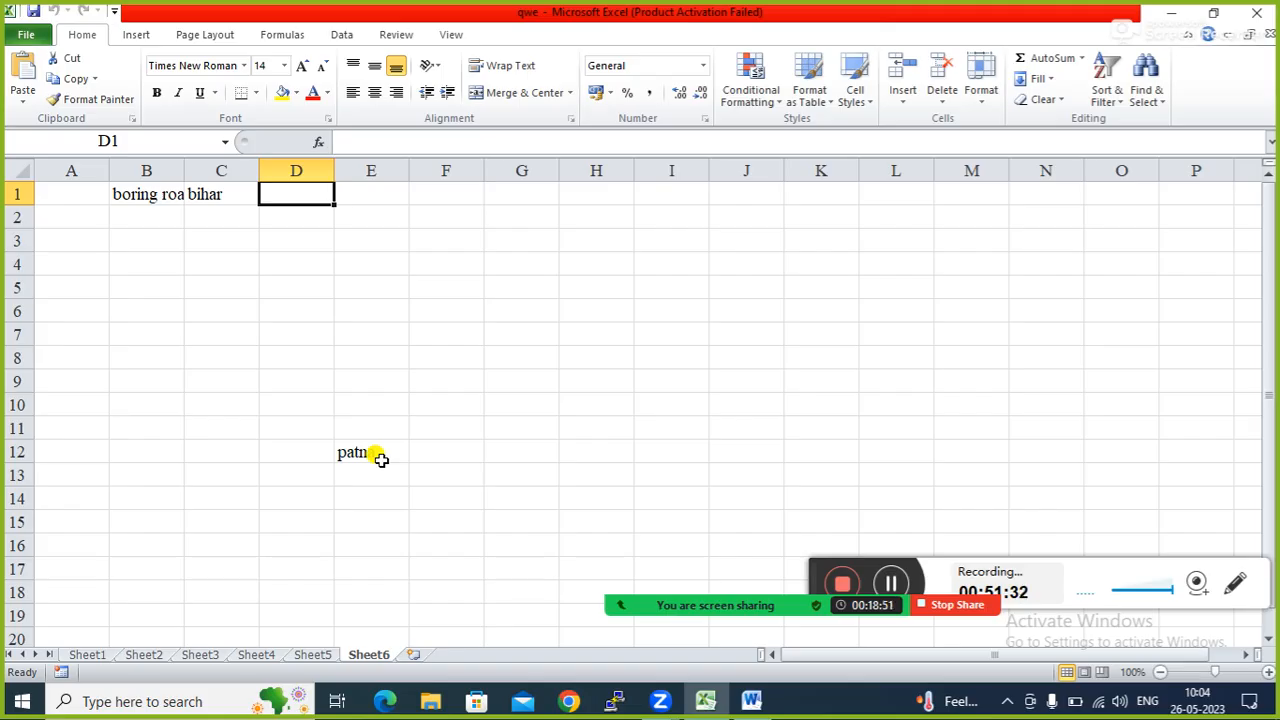
Type patna into A1 of Sheet6 and check the row 1 entries.
left_click(85, 190)
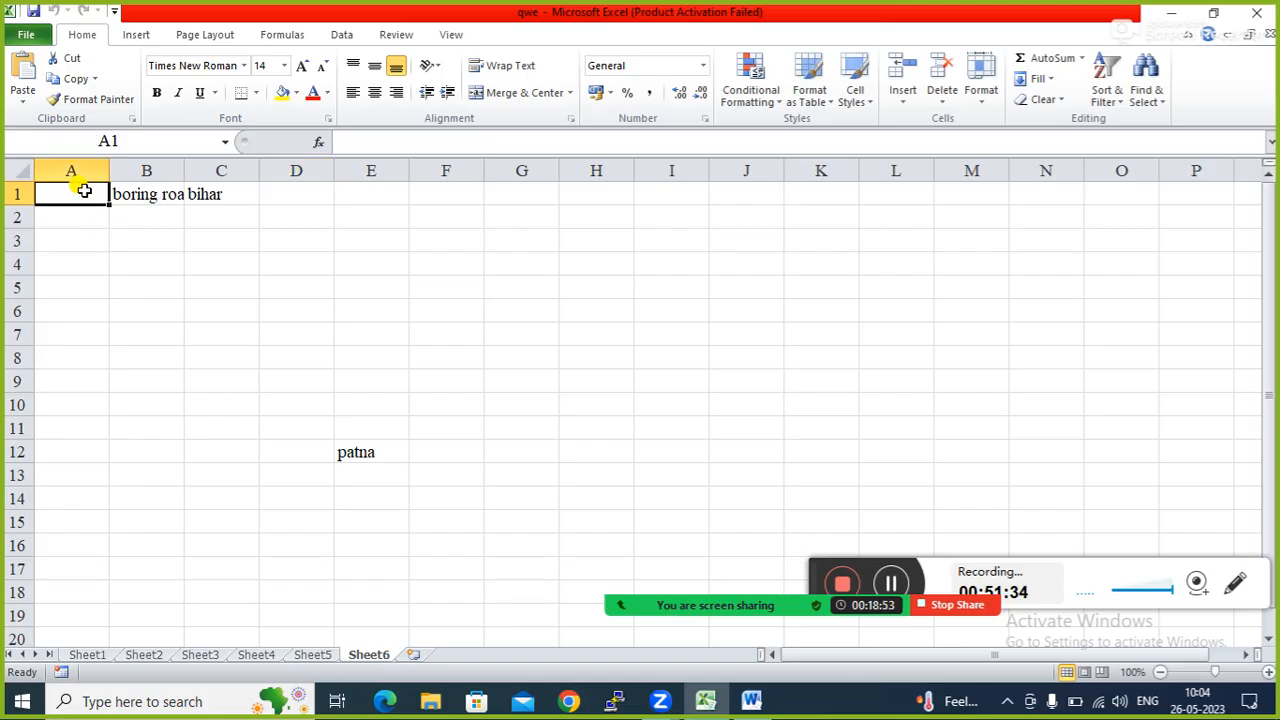
type("patna")
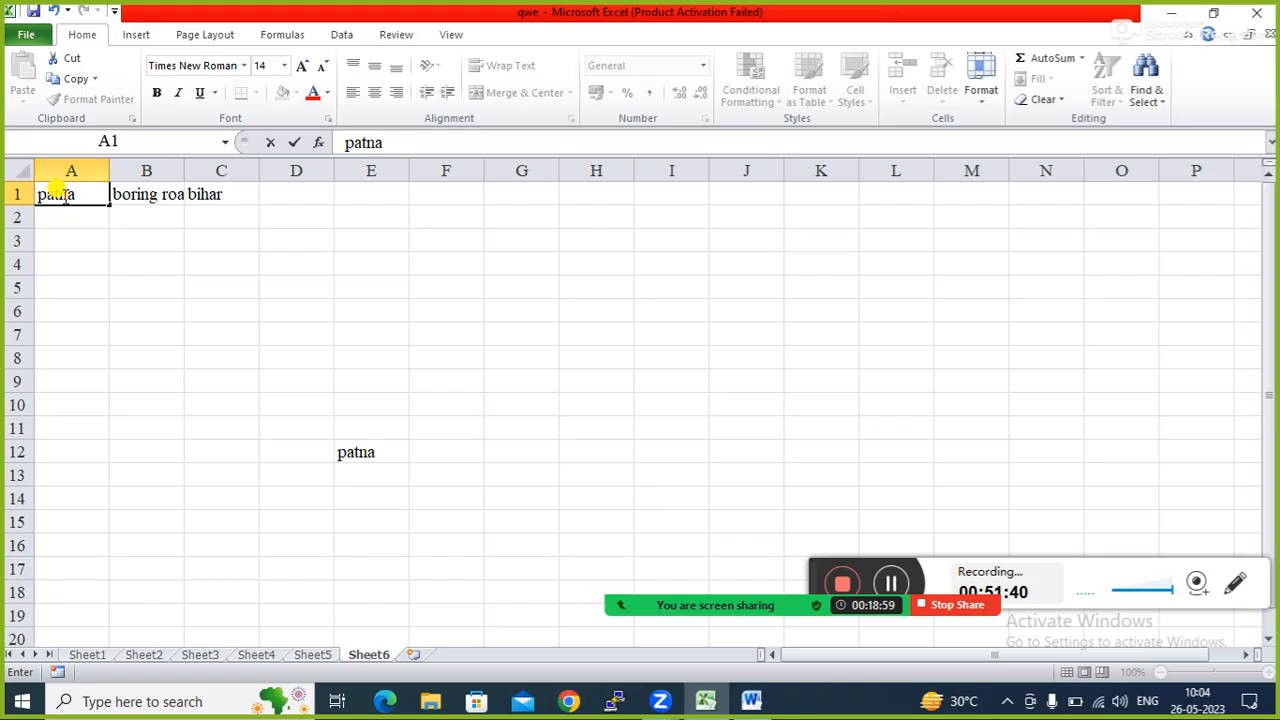
left_click(134, 190)
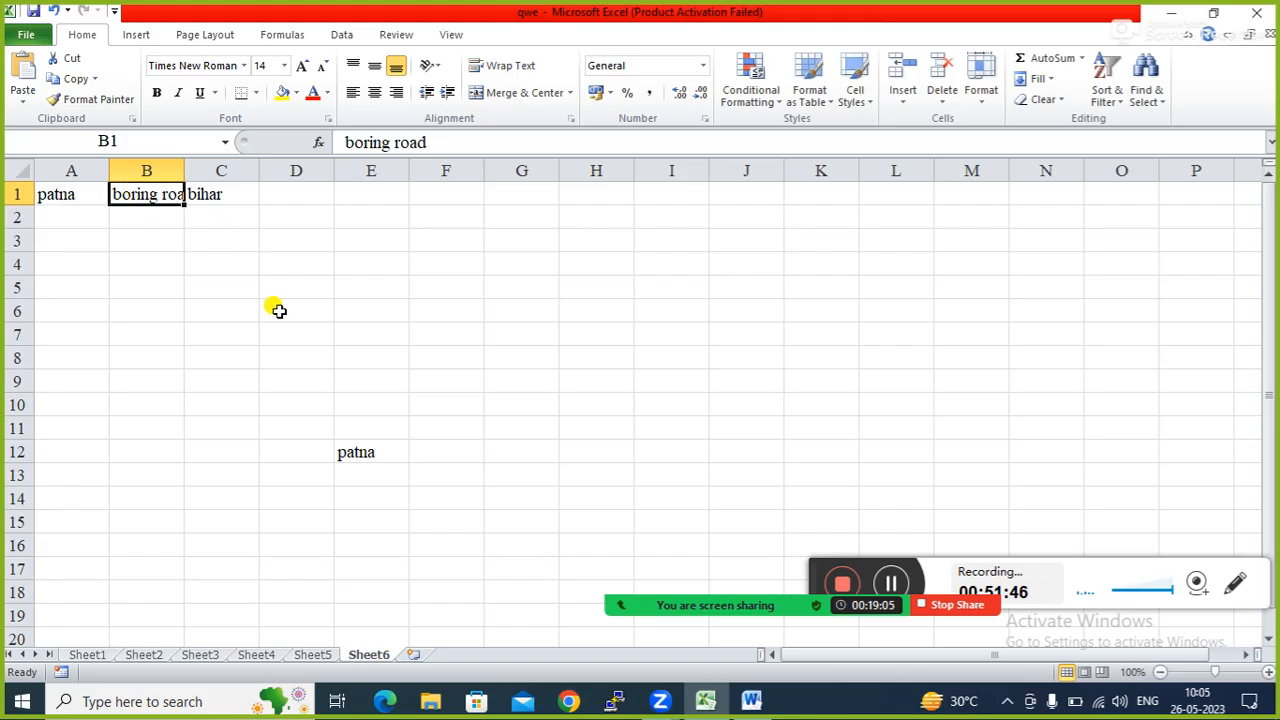
left_click(354, 309)
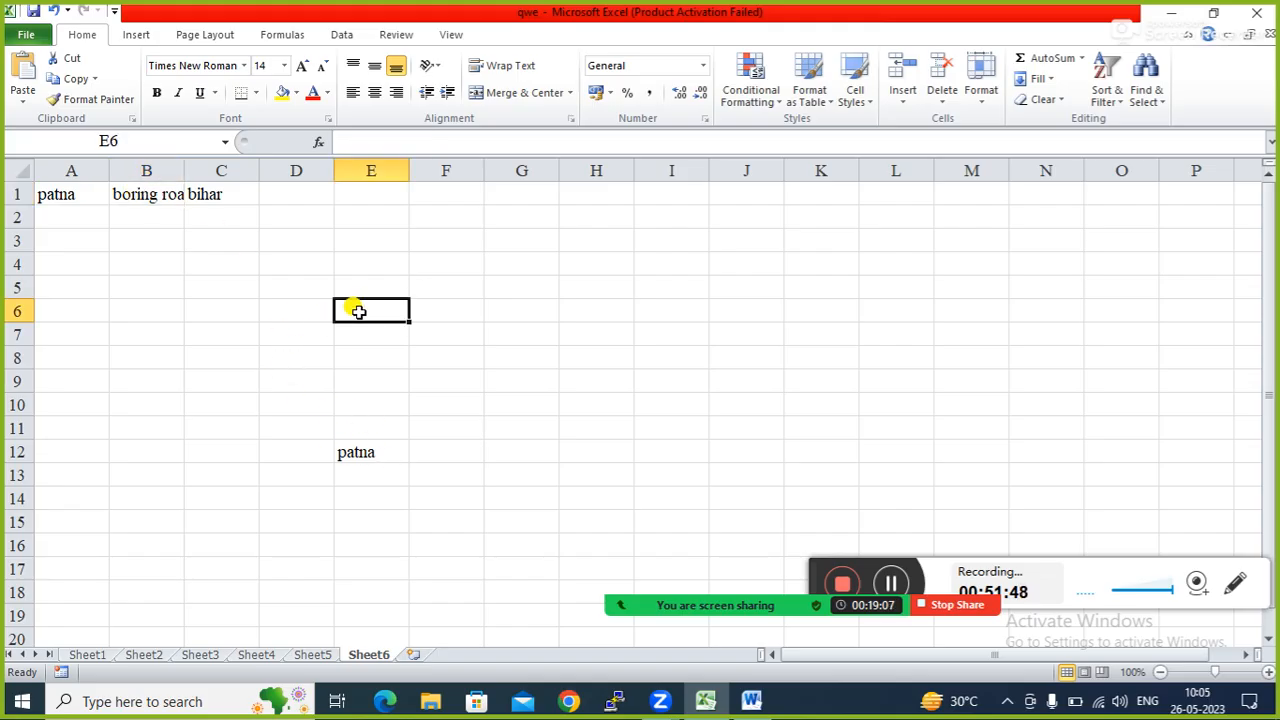
left_click(449, 349)
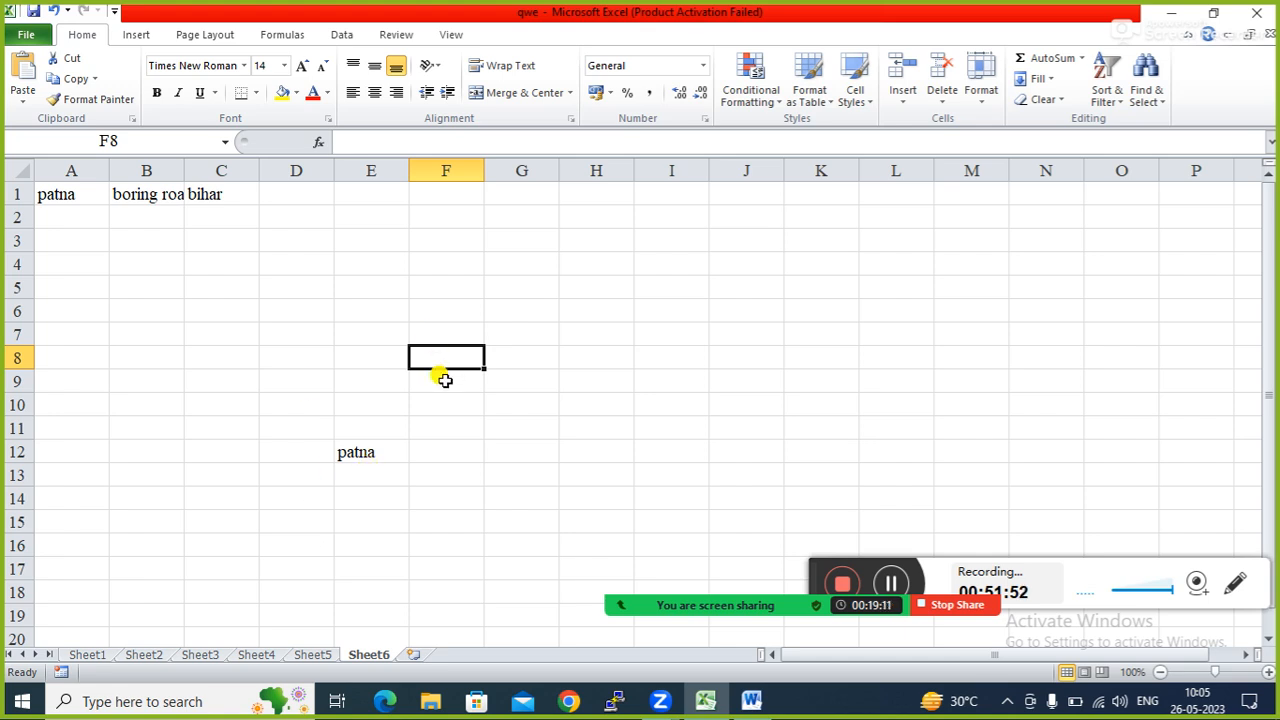
left_click(146, 197)
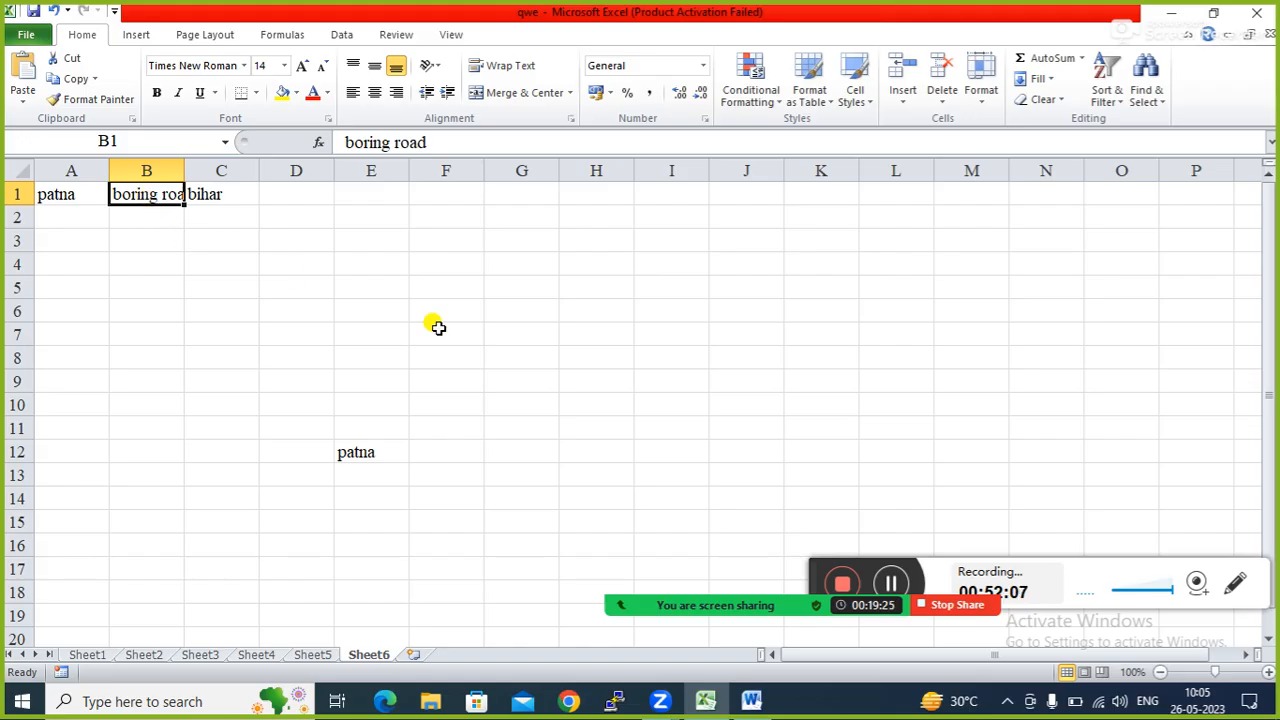
left_click(430, 362)
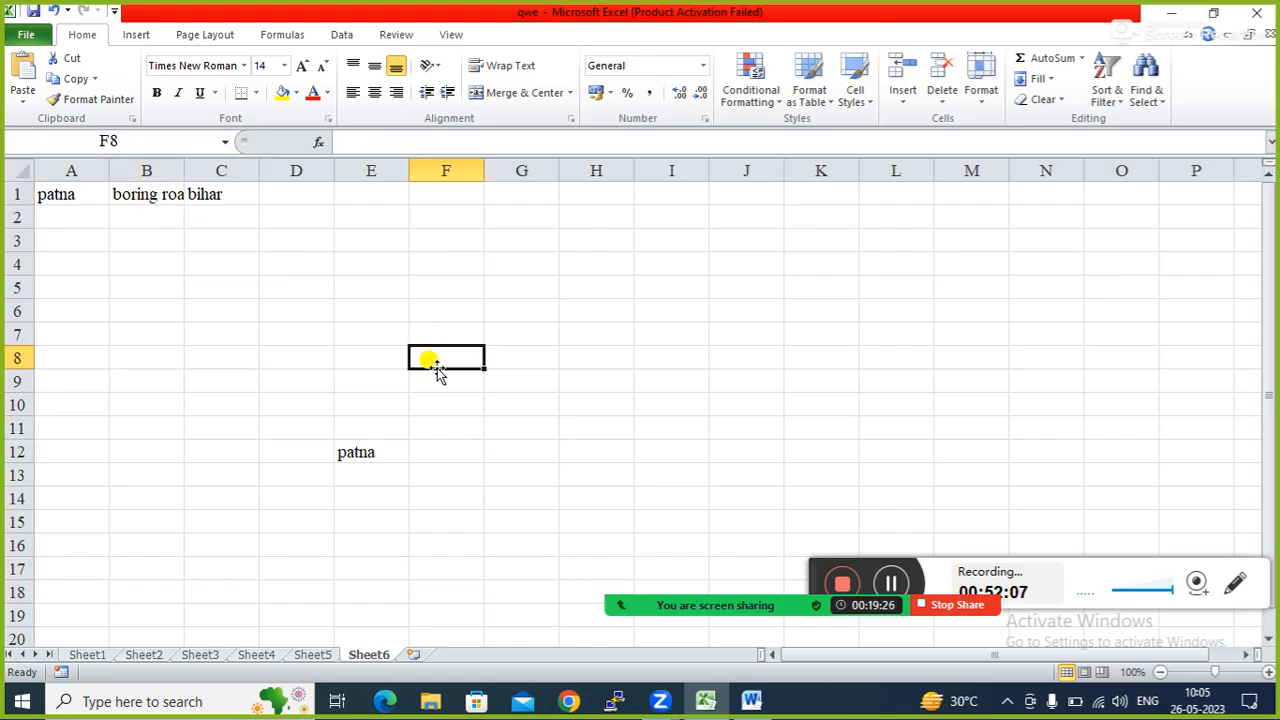
Insert Sheet7 and run the macro with Ctrl+Q from cell D8.
left_click(413, 655)
left_click(296, 348)
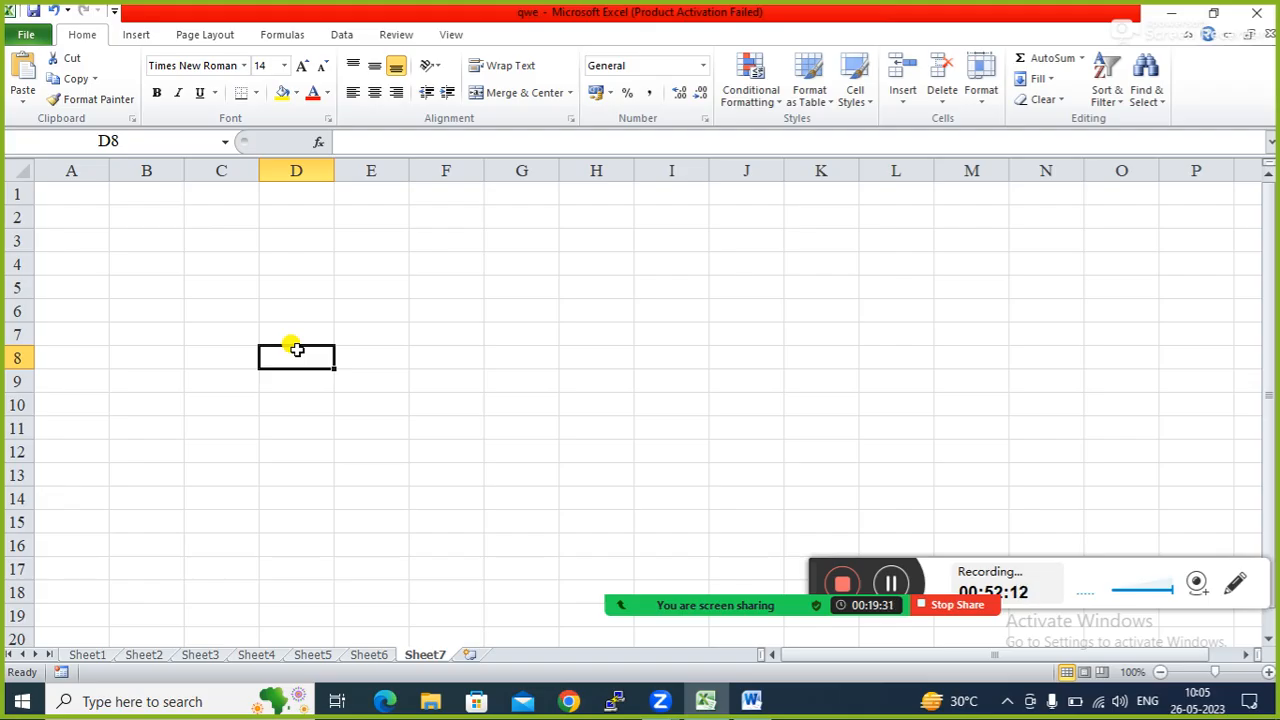
key("ctrl+q")
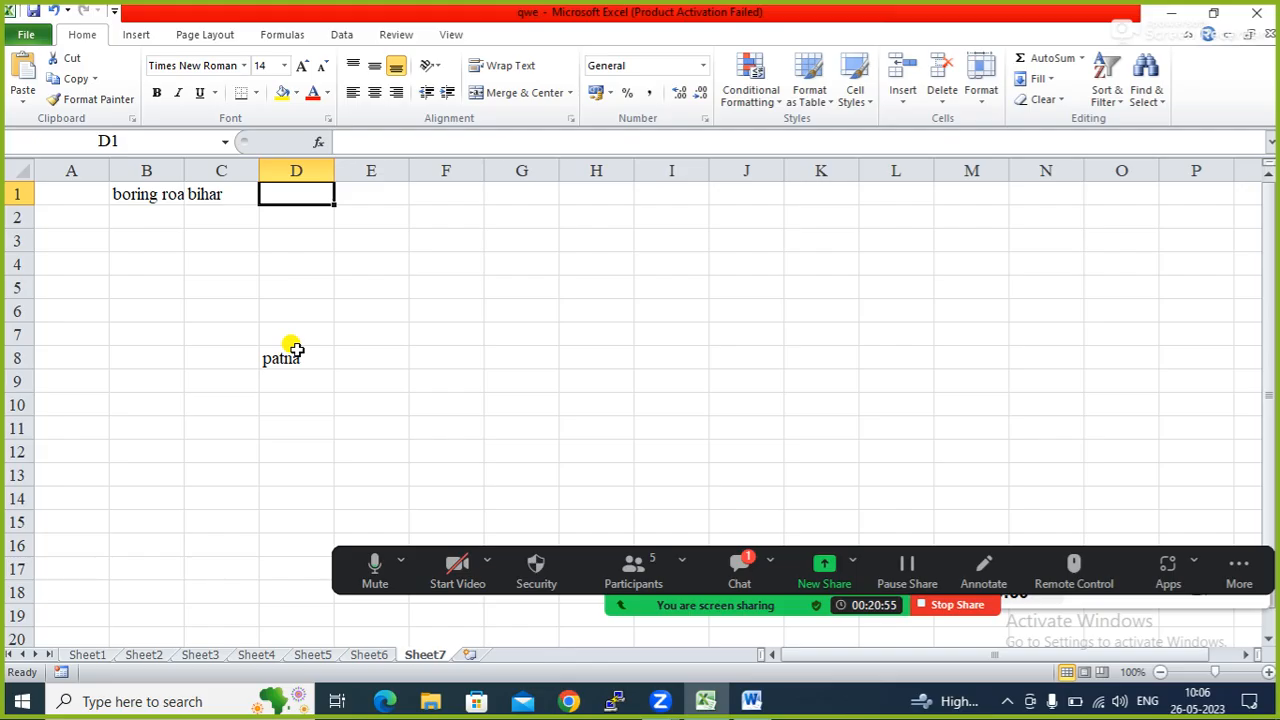
left_click(741, 568)
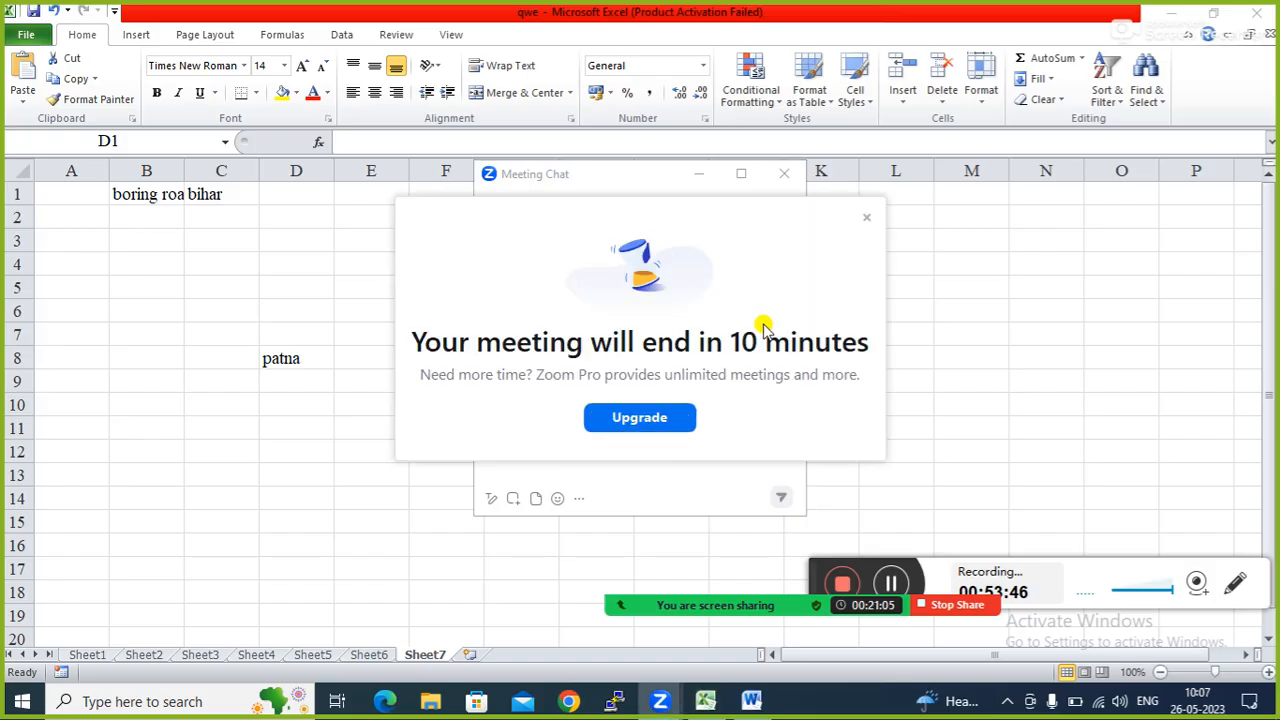
left_click(870, 220)
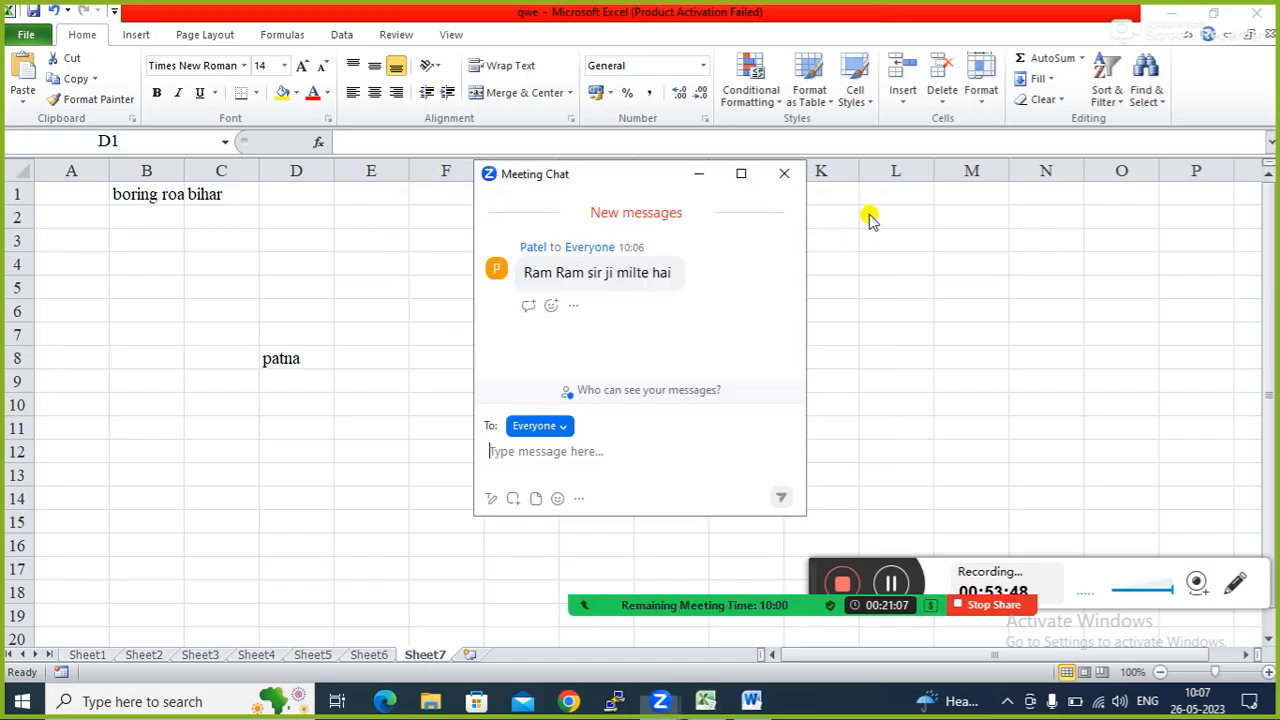
left_click(784, 175)
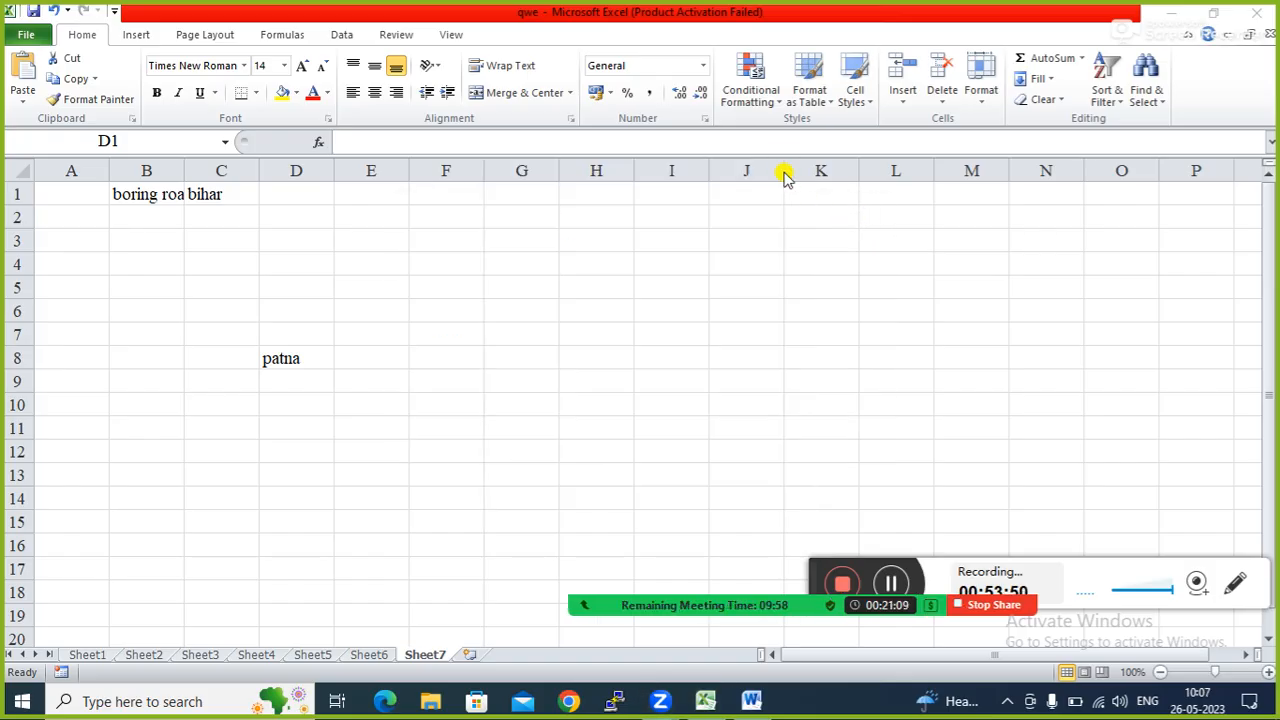
left_click(383, 369)
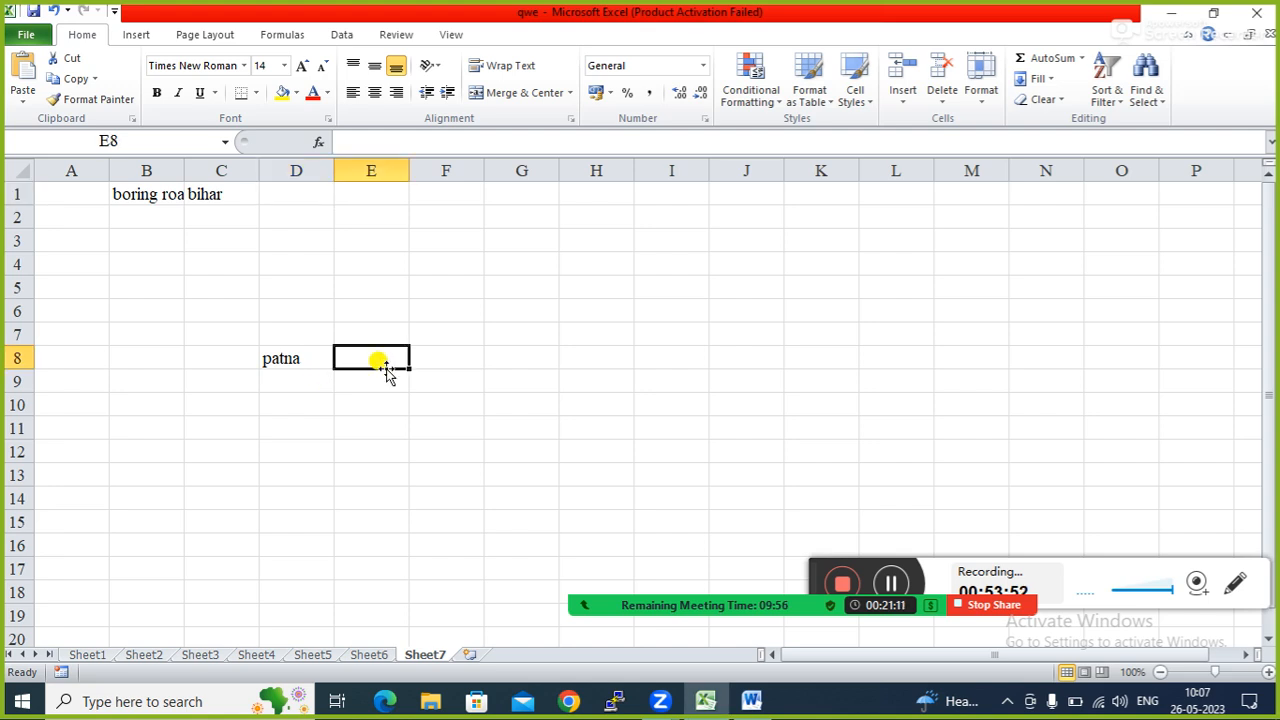
left_click(381, 383)
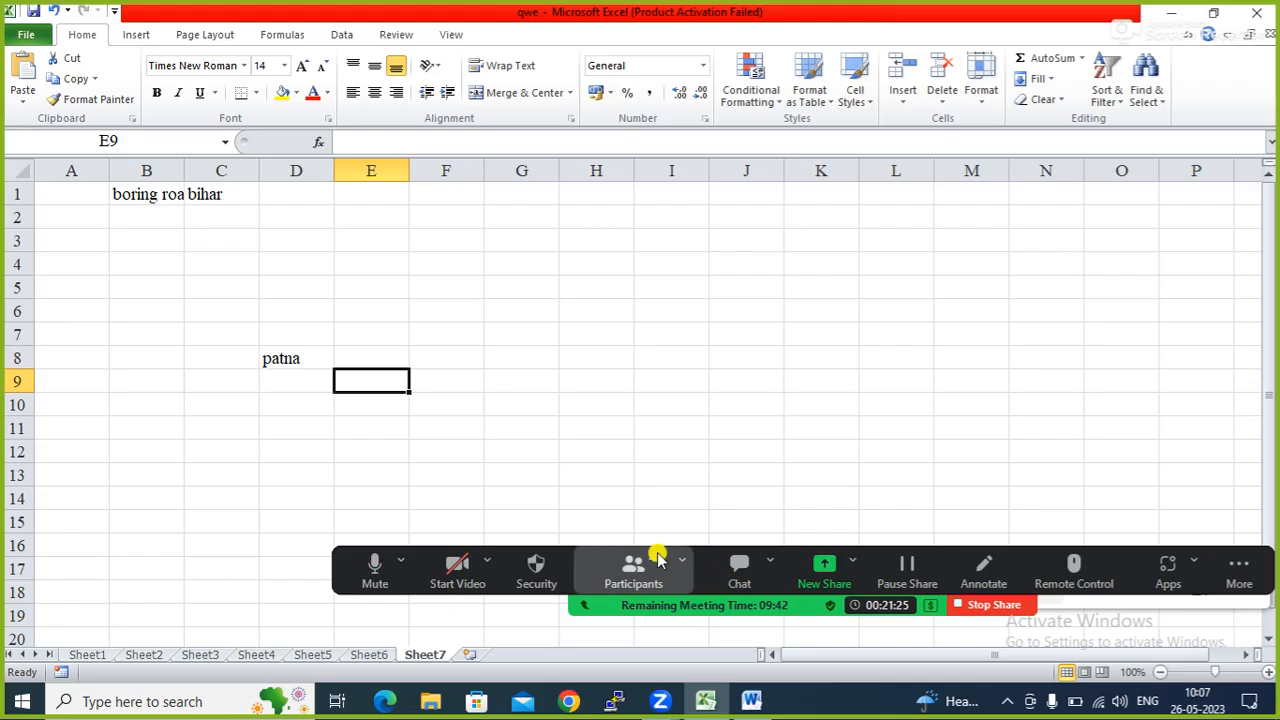
left_click(634, 564)
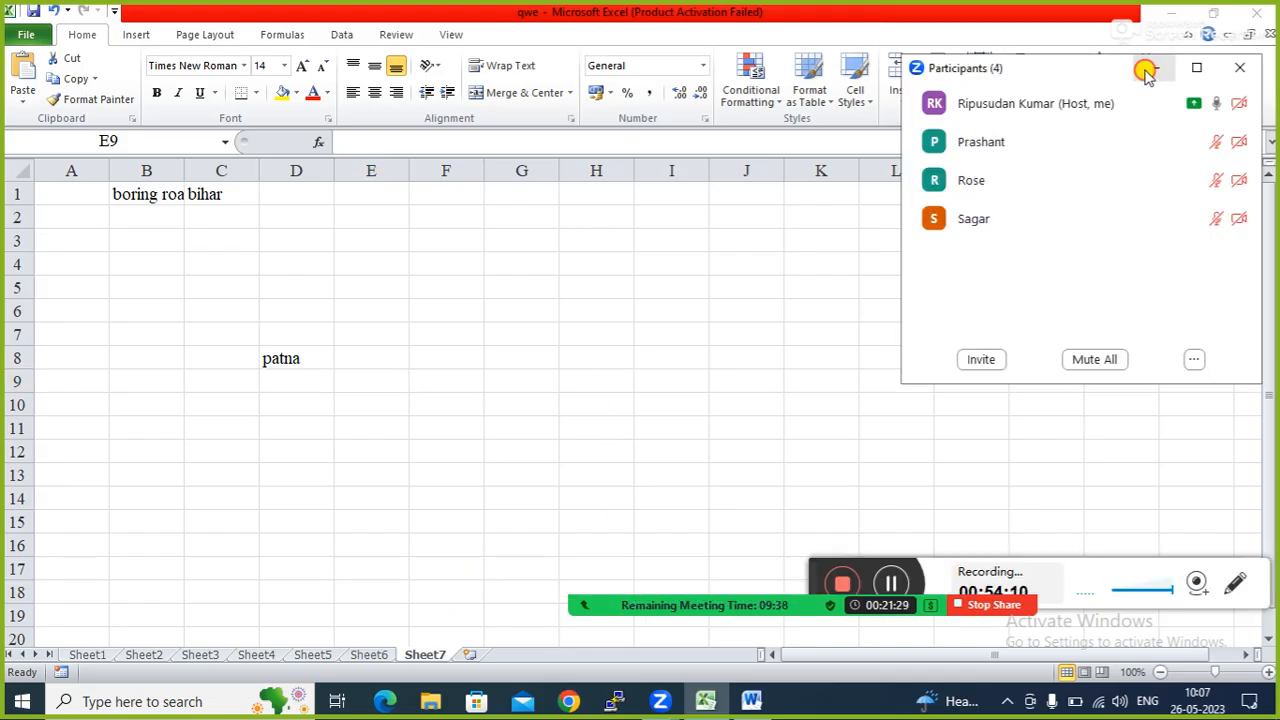
left_click(1147, 70)
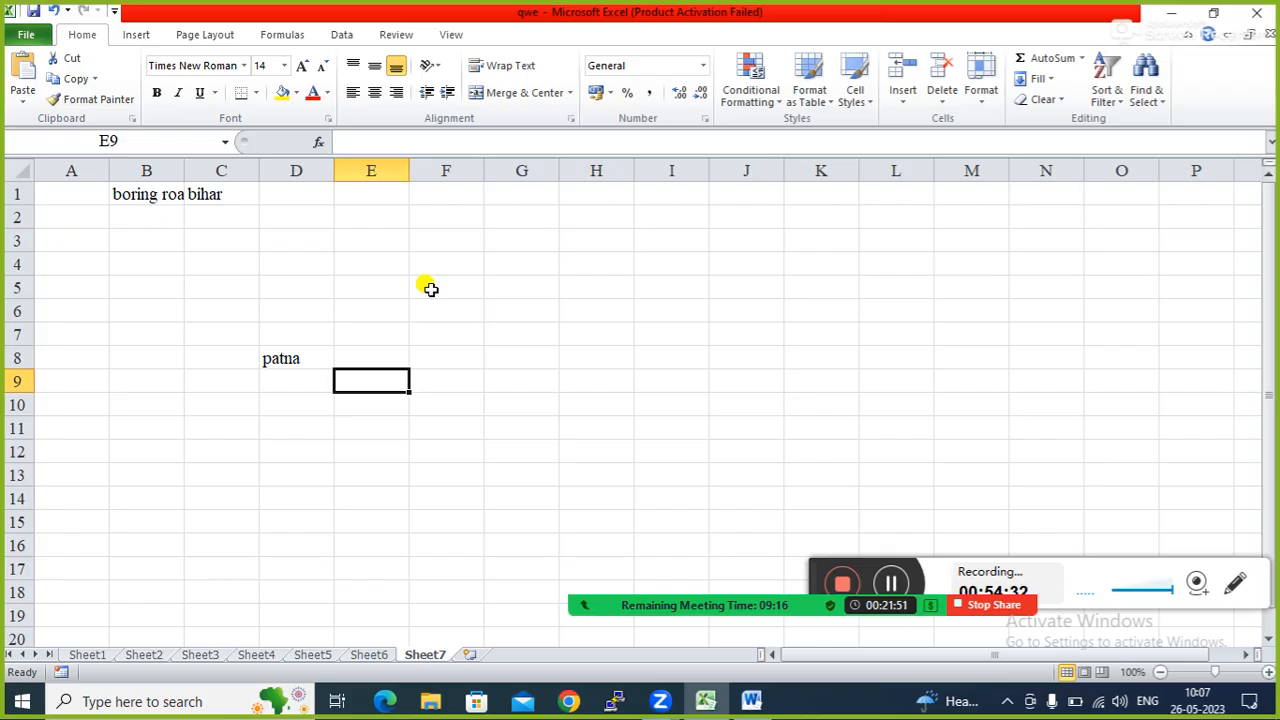
Reopen the invoice workbook from the desktop and run the blue shape's macro.
left_click(1171, 13)
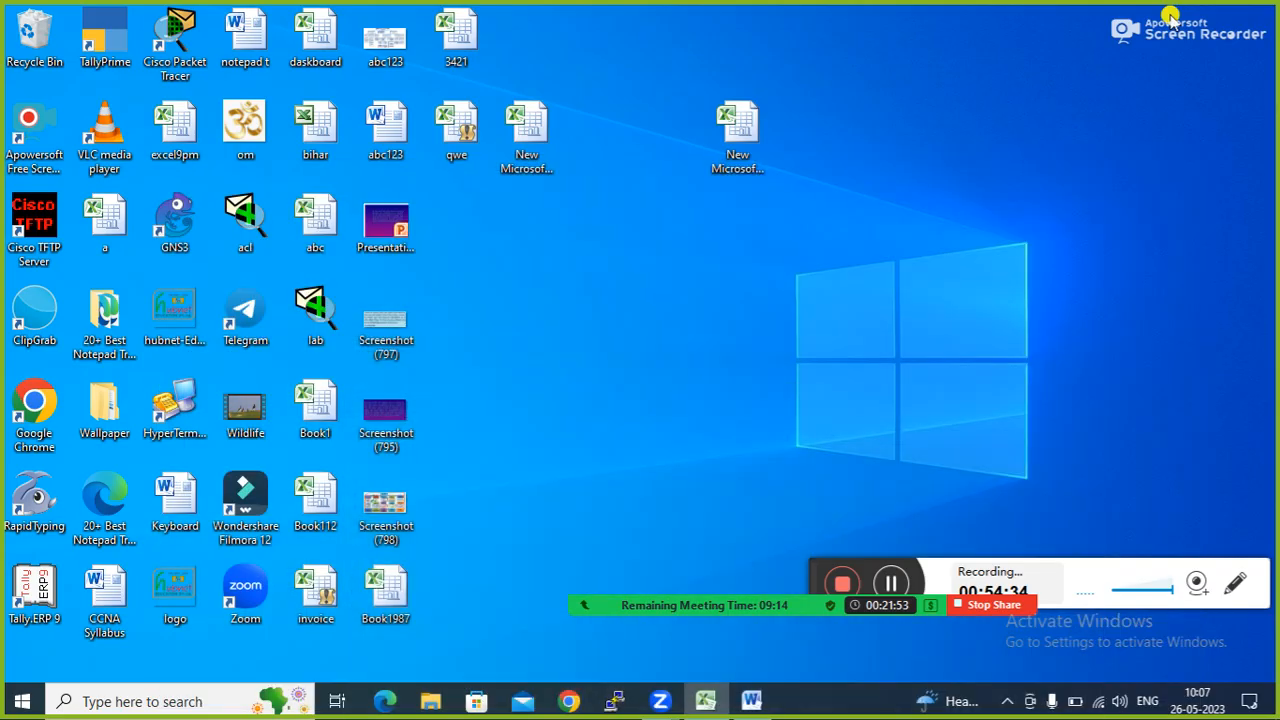
double_click(310, 590)
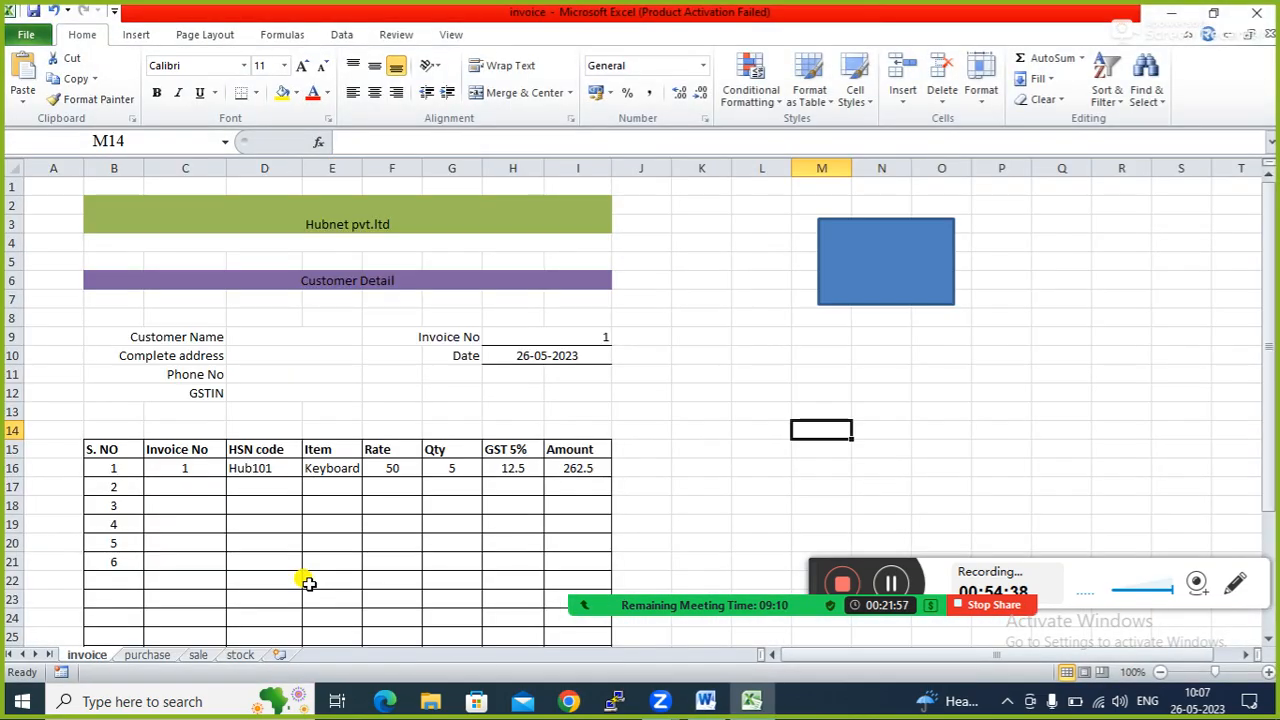
left_click(760, 298)
left_click(912, 368)
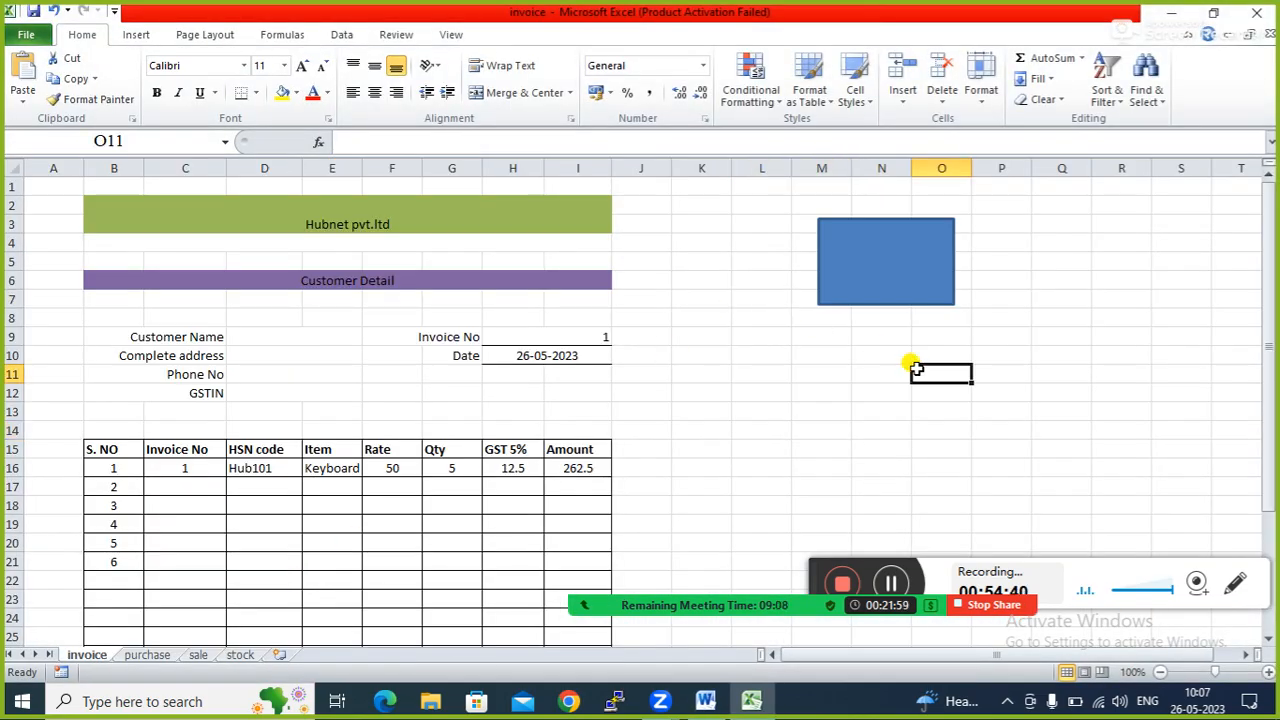
left_click(863, 260)
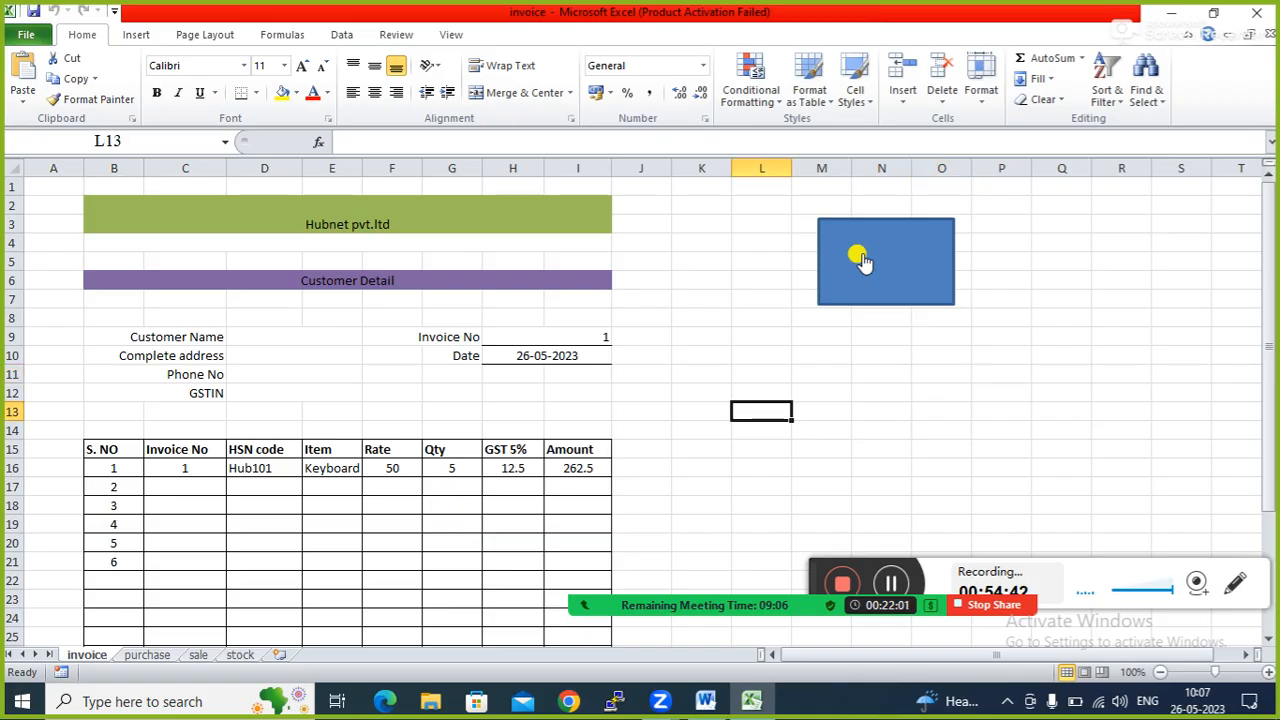
Enter the customer's name, address and a 12-digit phone number in Customer Detail.
left_click(237, 350)
left_click(250, 337)
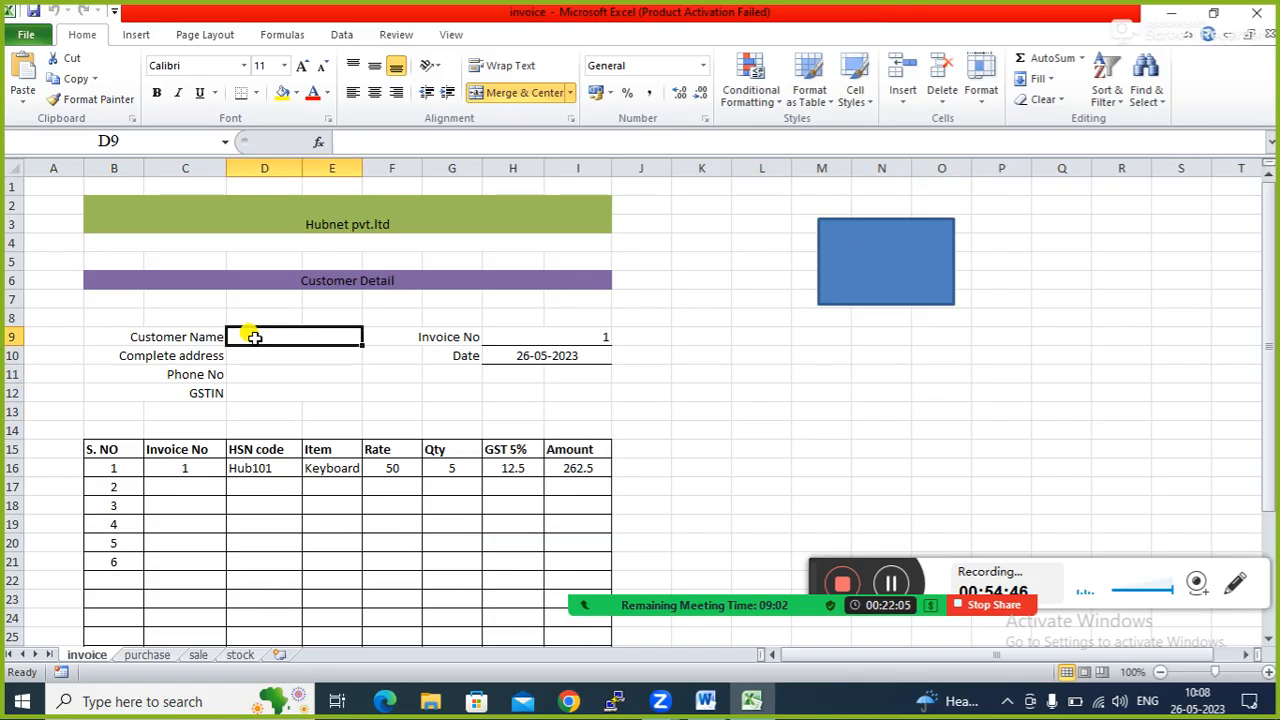
type("ram")
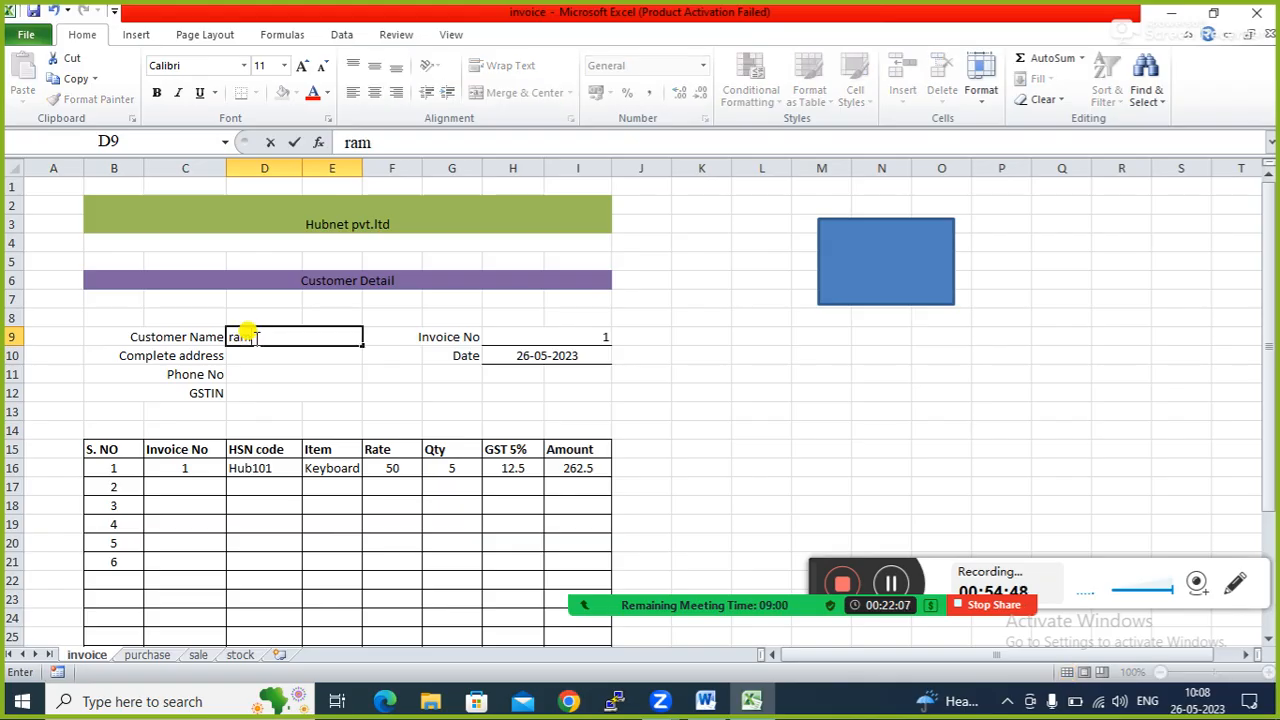
left_click(252, 352)
type("patna")
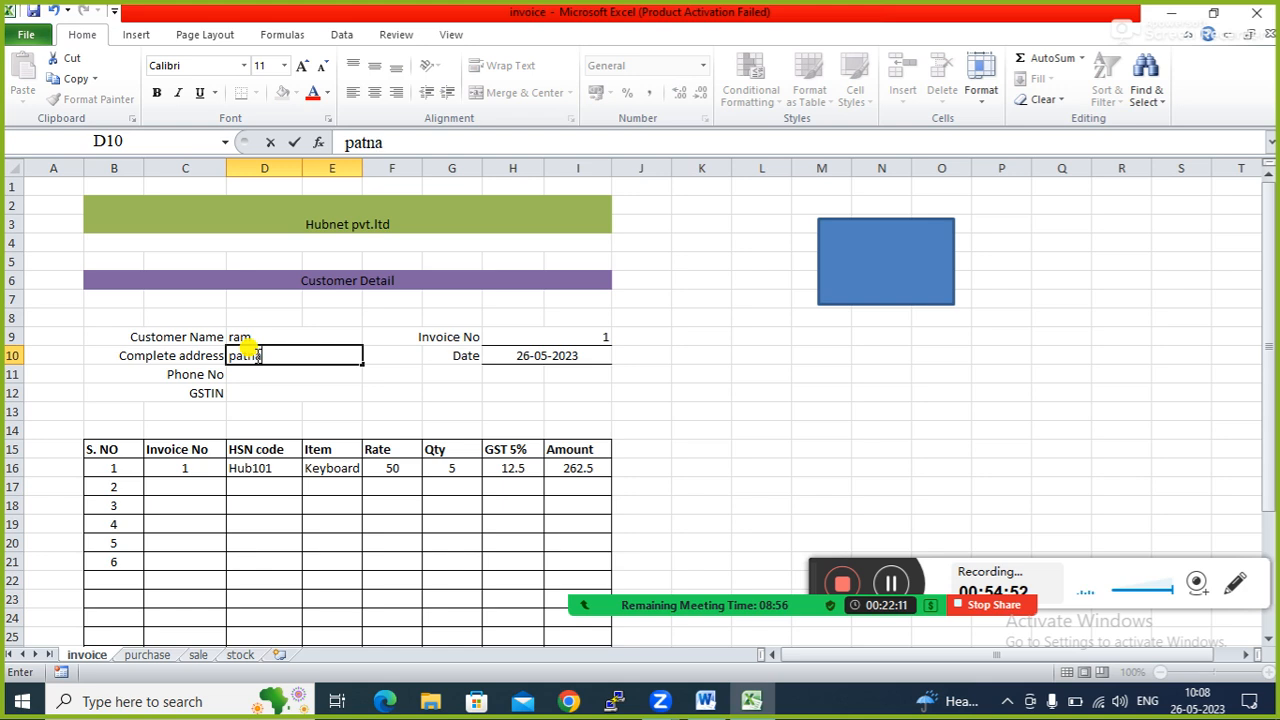
left_click(252, 373)
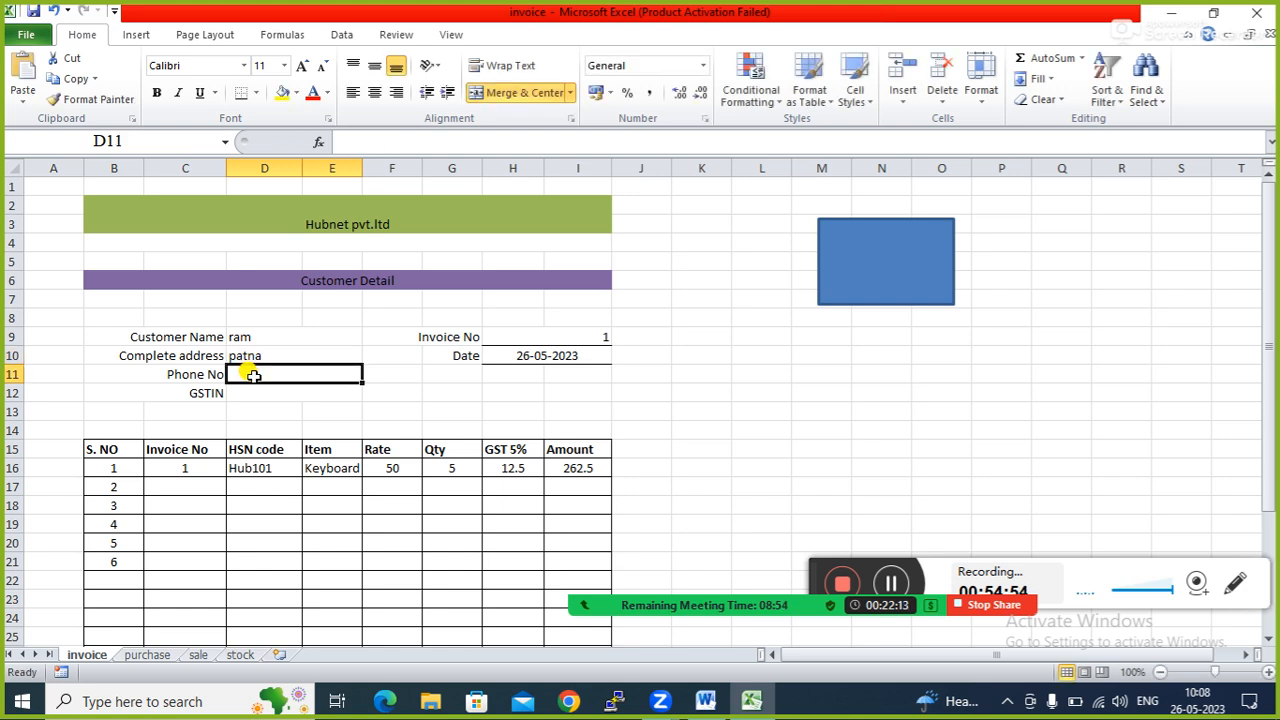
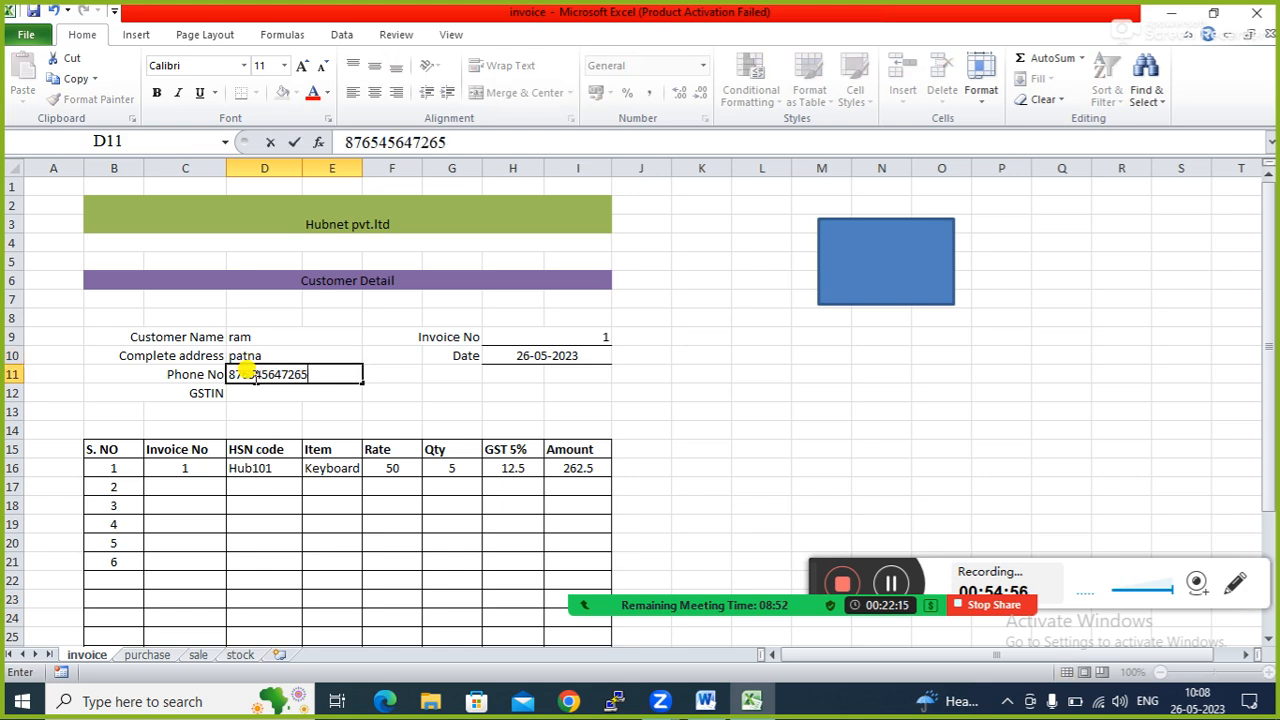
key("Tab")
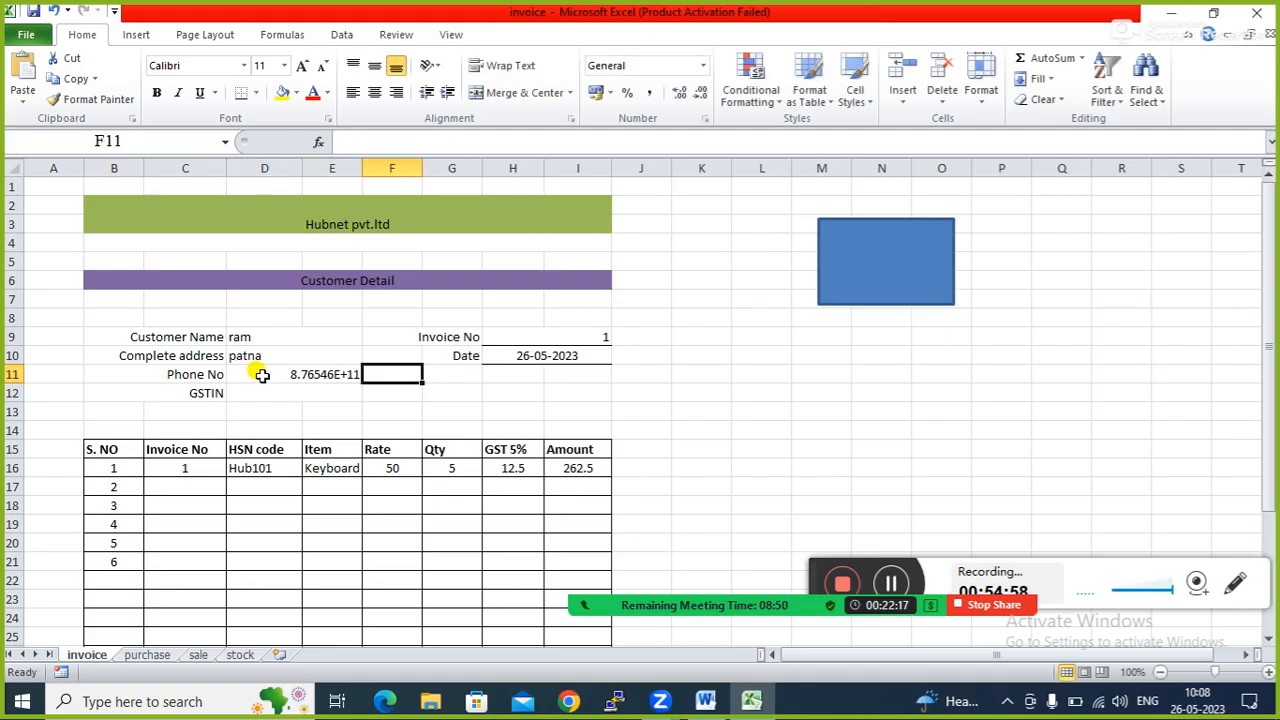
Trim the last four digits from the D11 phone number and left-align it.
left_click(260, 374)
left_click(462, 142)
key("BackSpace")
key("BackSpace")
key("BackSpace")
key("BackSpace")
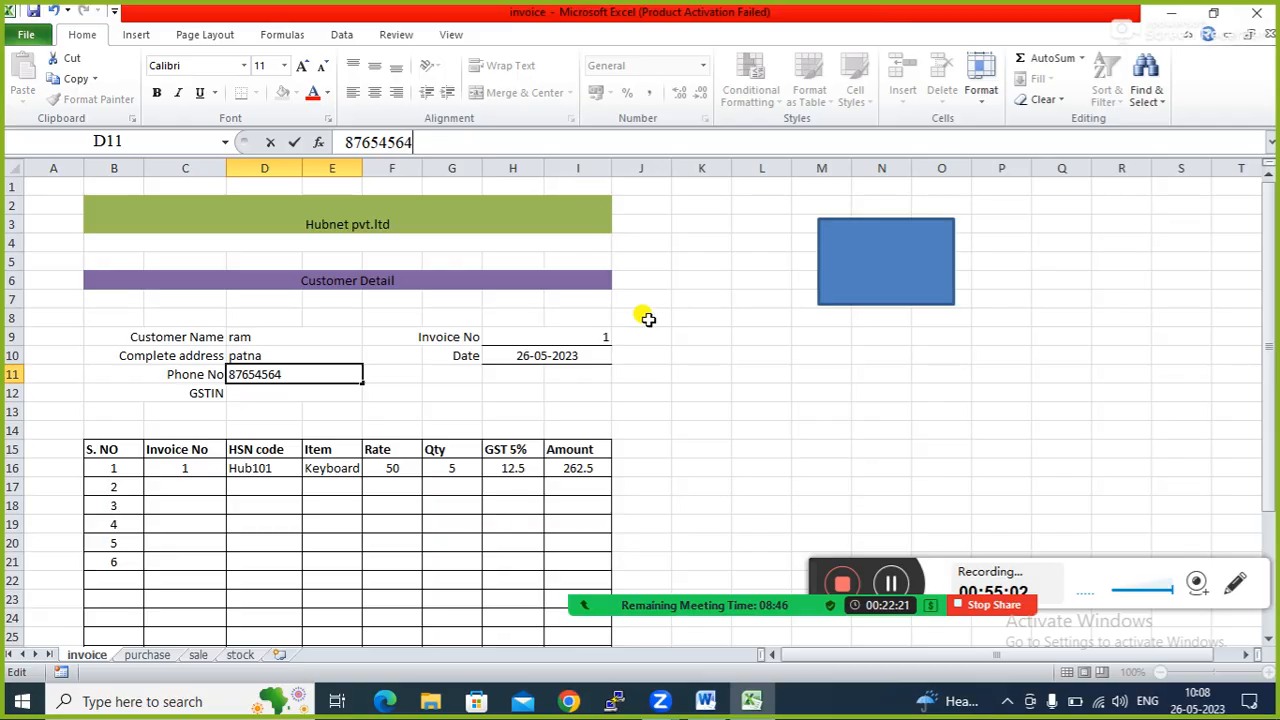
left_click(655, 335)
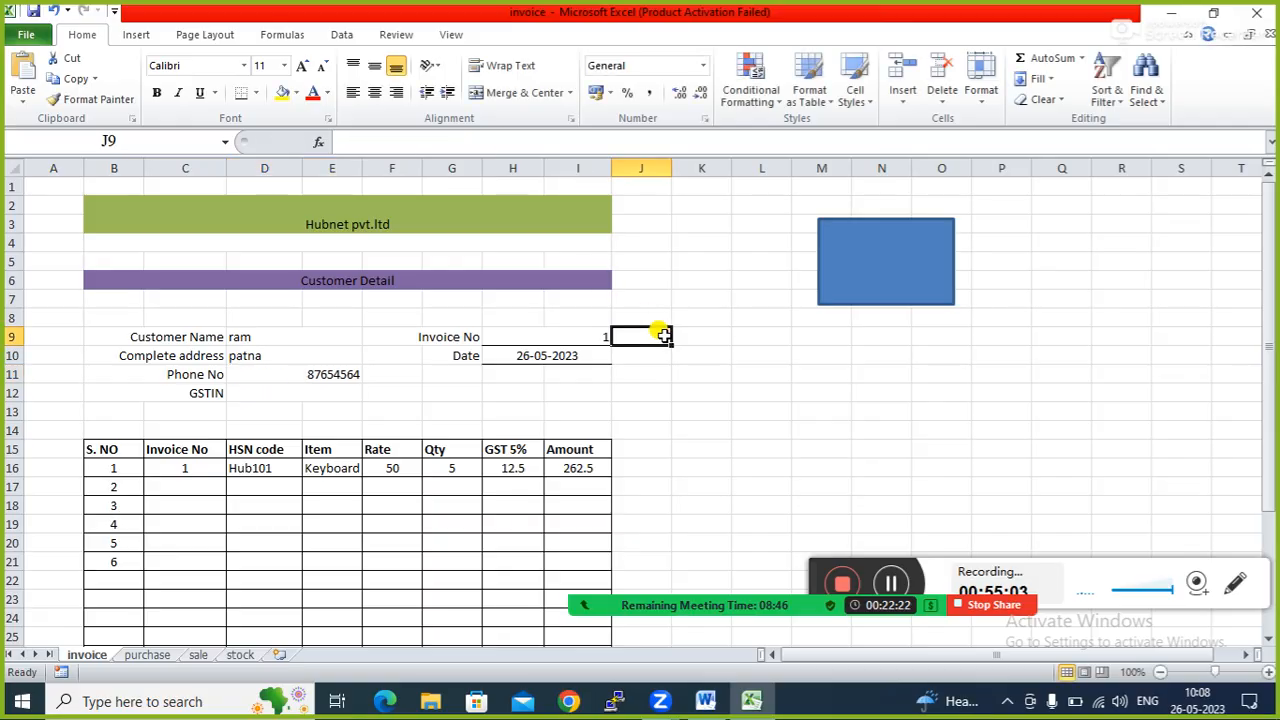
left_click(273, 370)
left_click(352, 92)
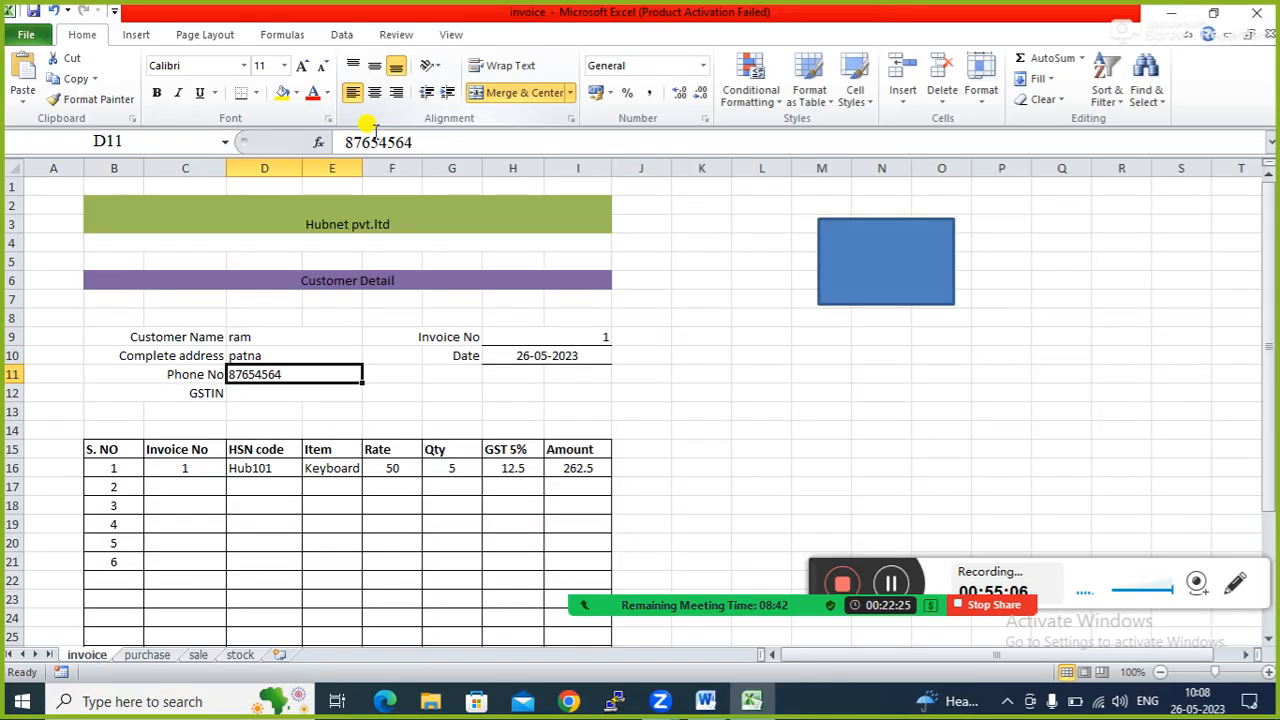
left_click(703, 350)
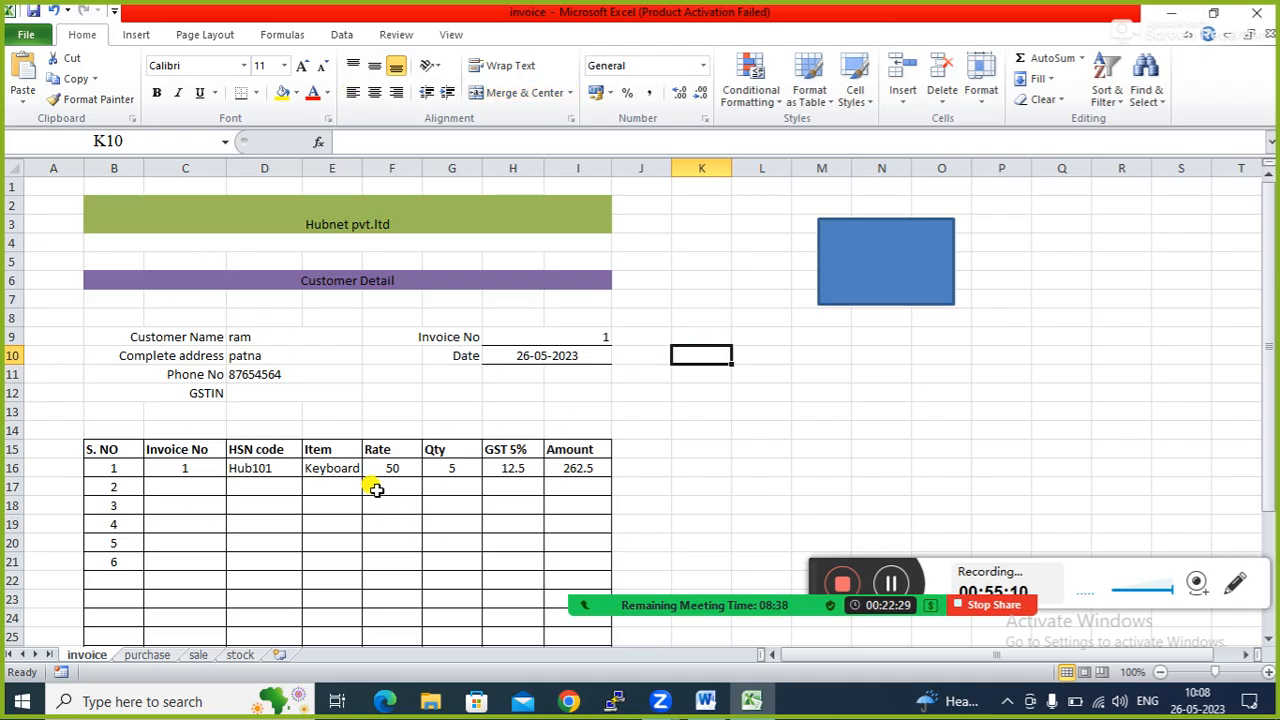
Clear the customer details with the blue rectangle's macro, then insert a new Sheet1.
left_click(870, 245)
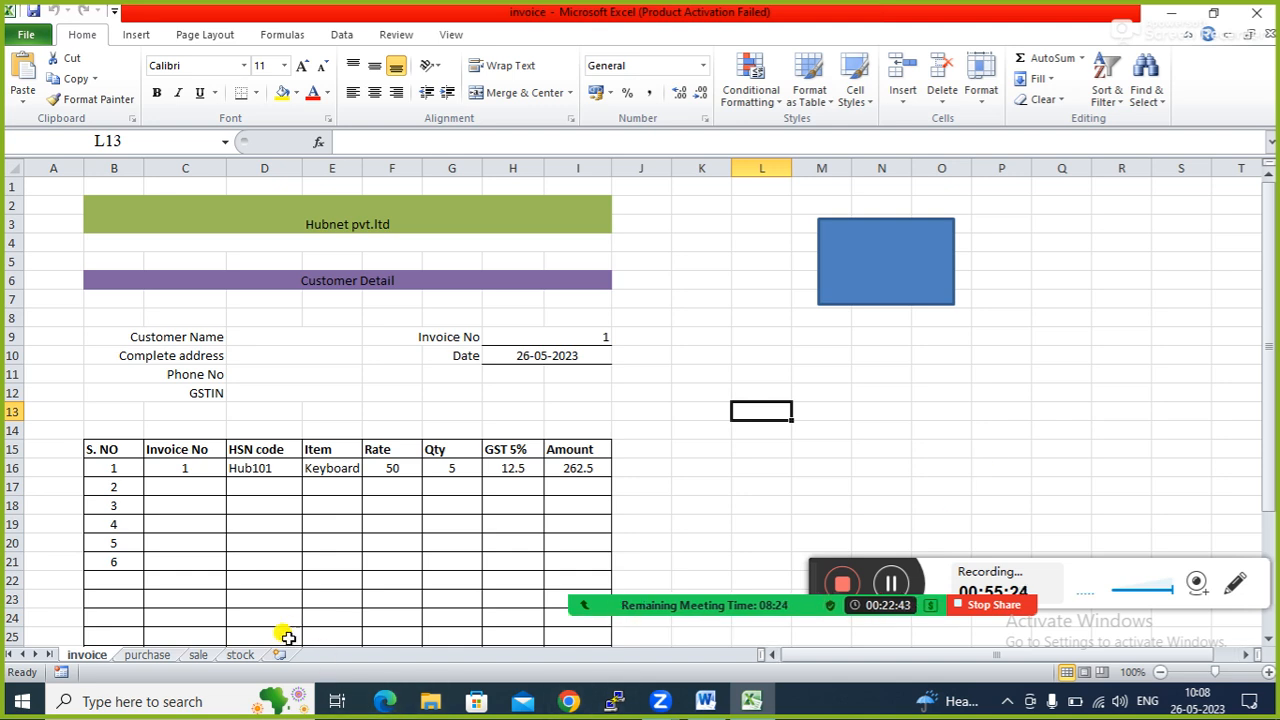
left_click(745, 706)
left_click(743, 700)
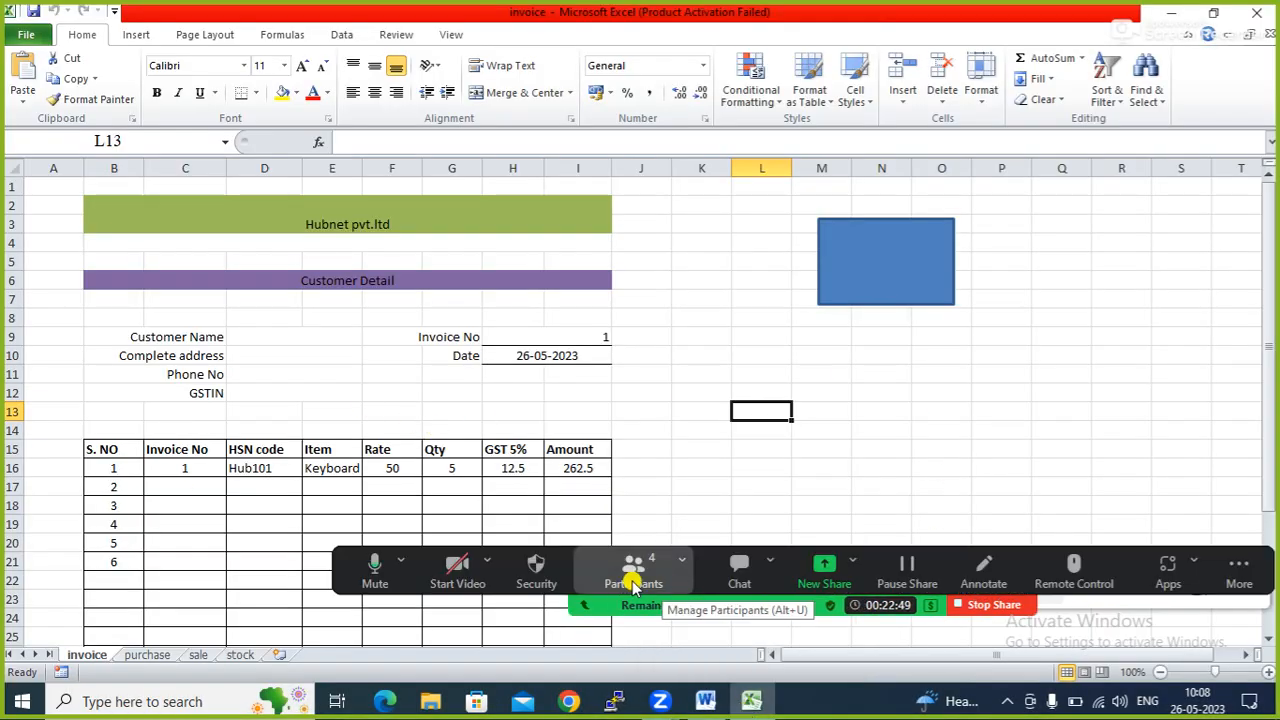
left_click(618, 580)
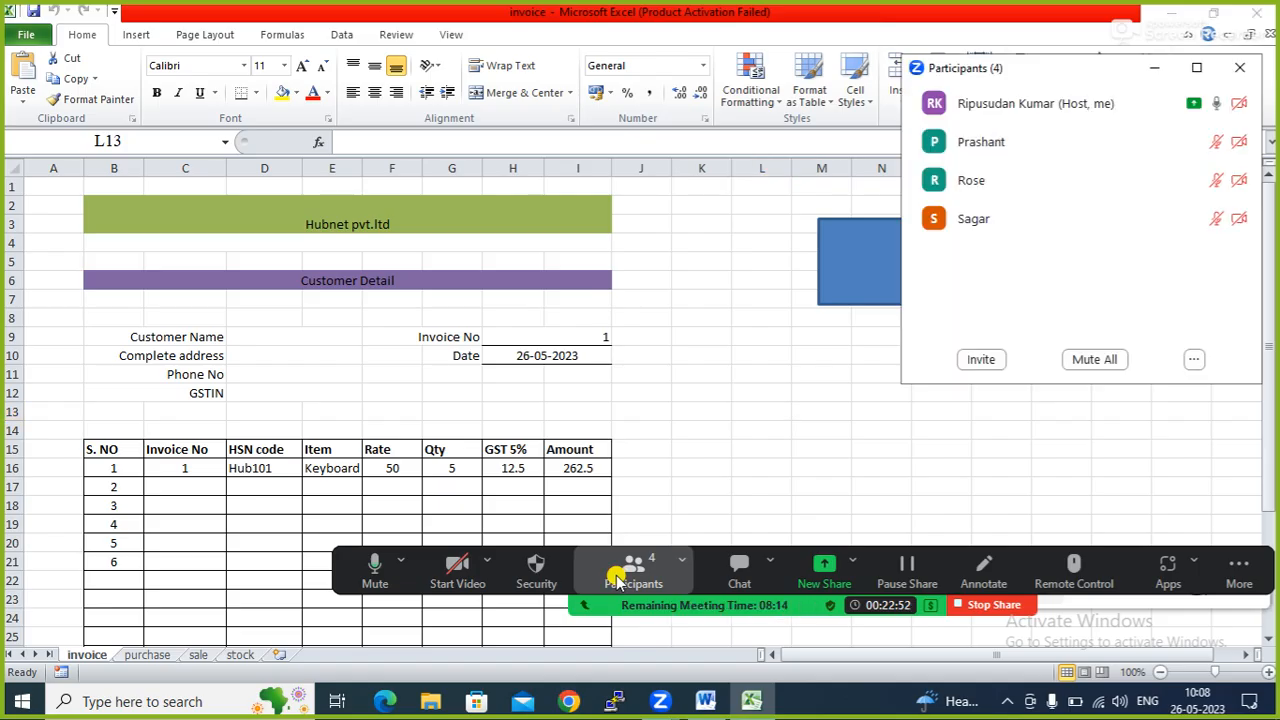
left_click(1154, 67)
left_click(761, 372)
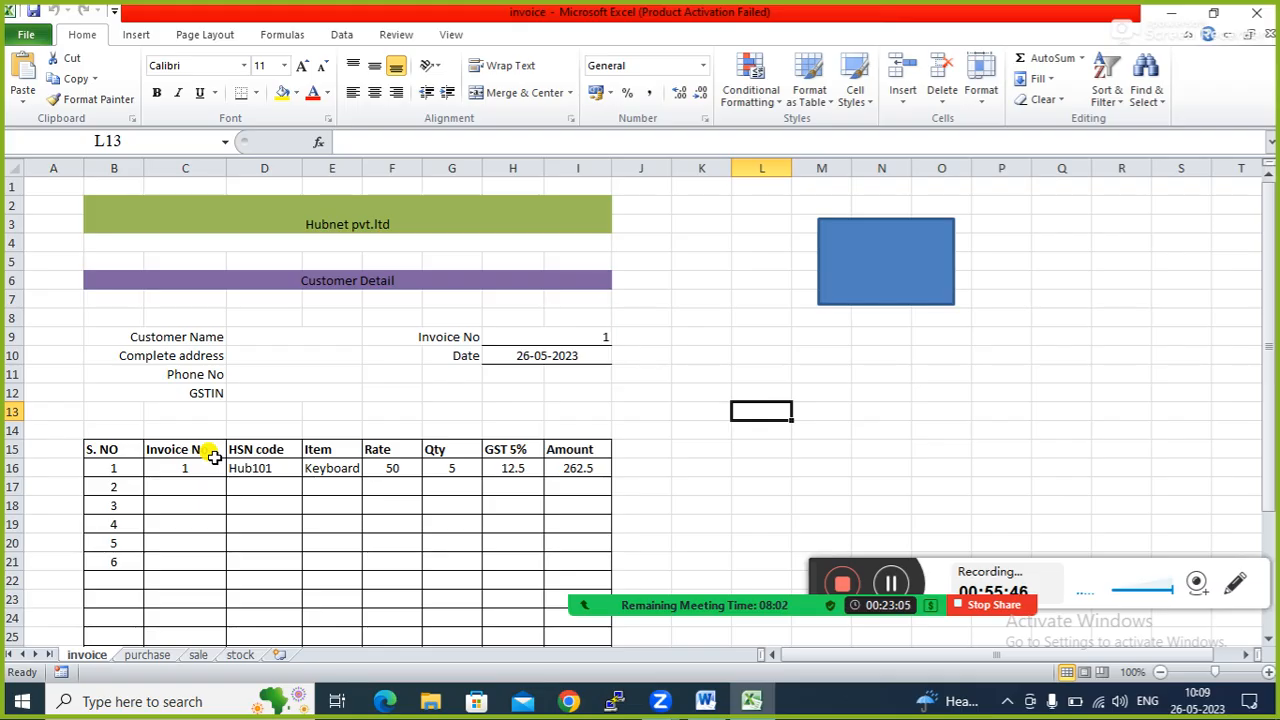
left_click(279, 654)
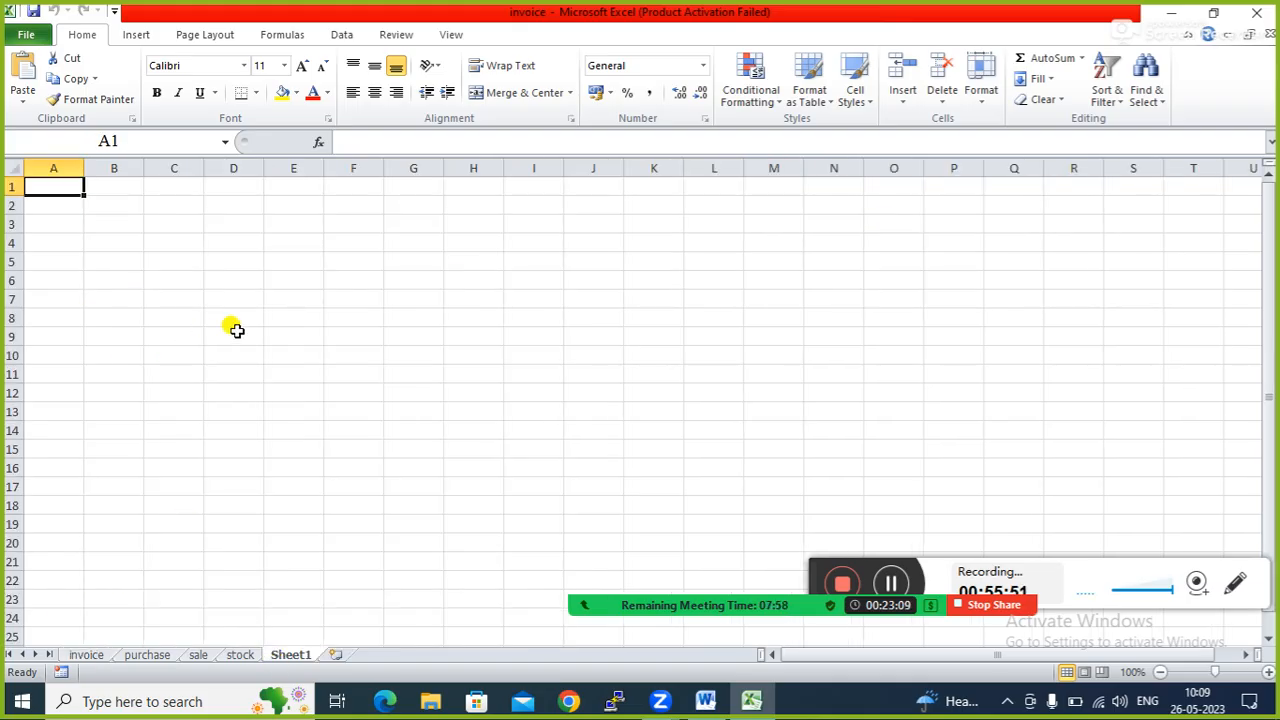
Apply All Borders to A1:D10 on Sheet1 and switch to the View tab.
left_click(166, 256)
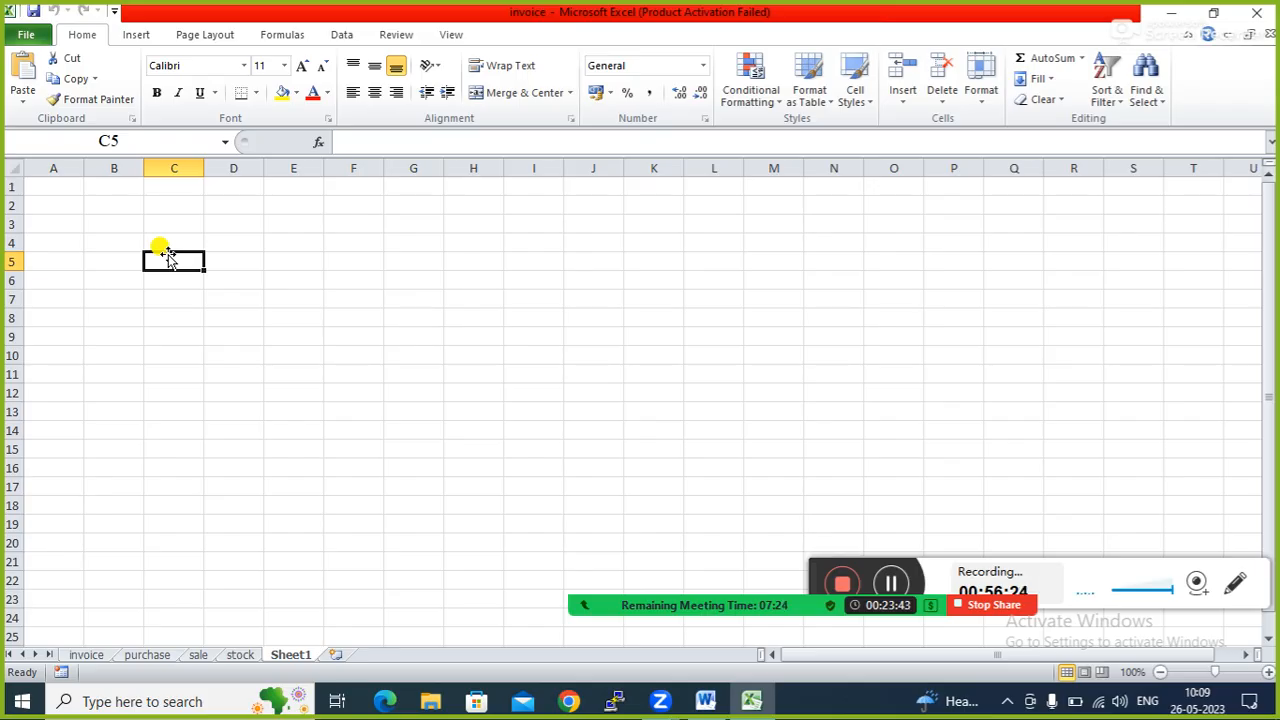
left_click(50, 190)
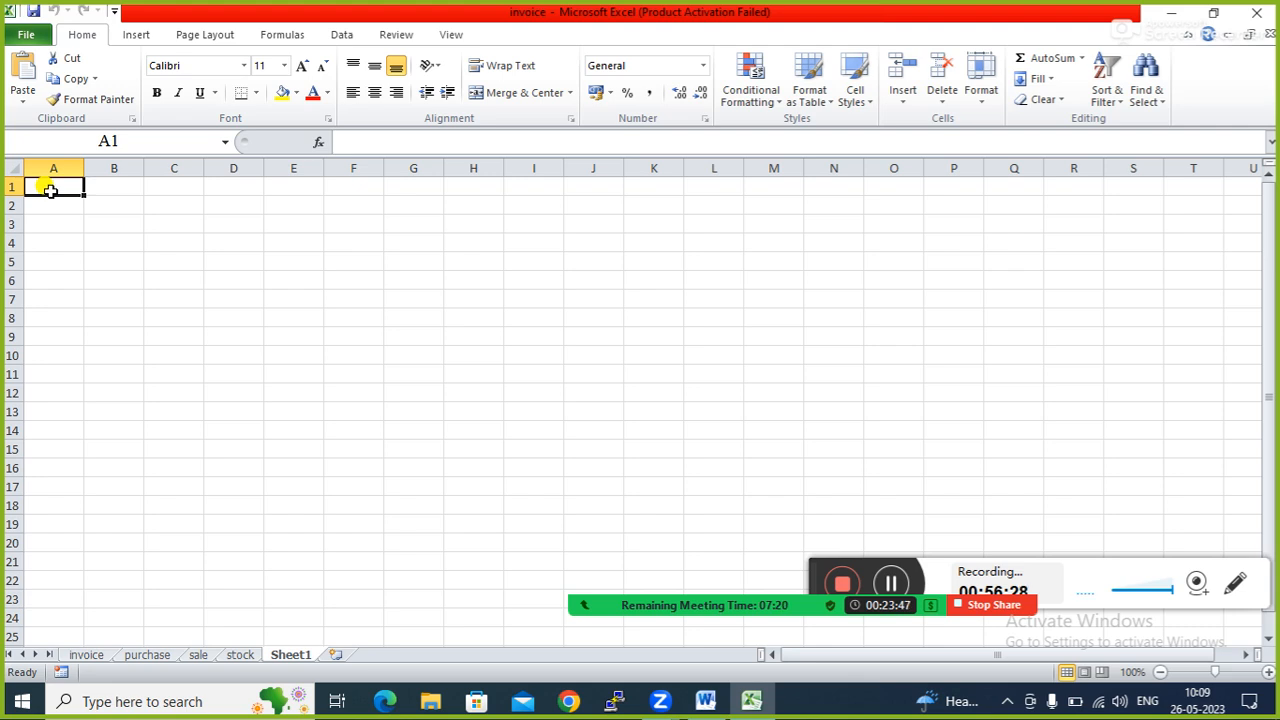
left_click_drag(50, 190, 252, 358)
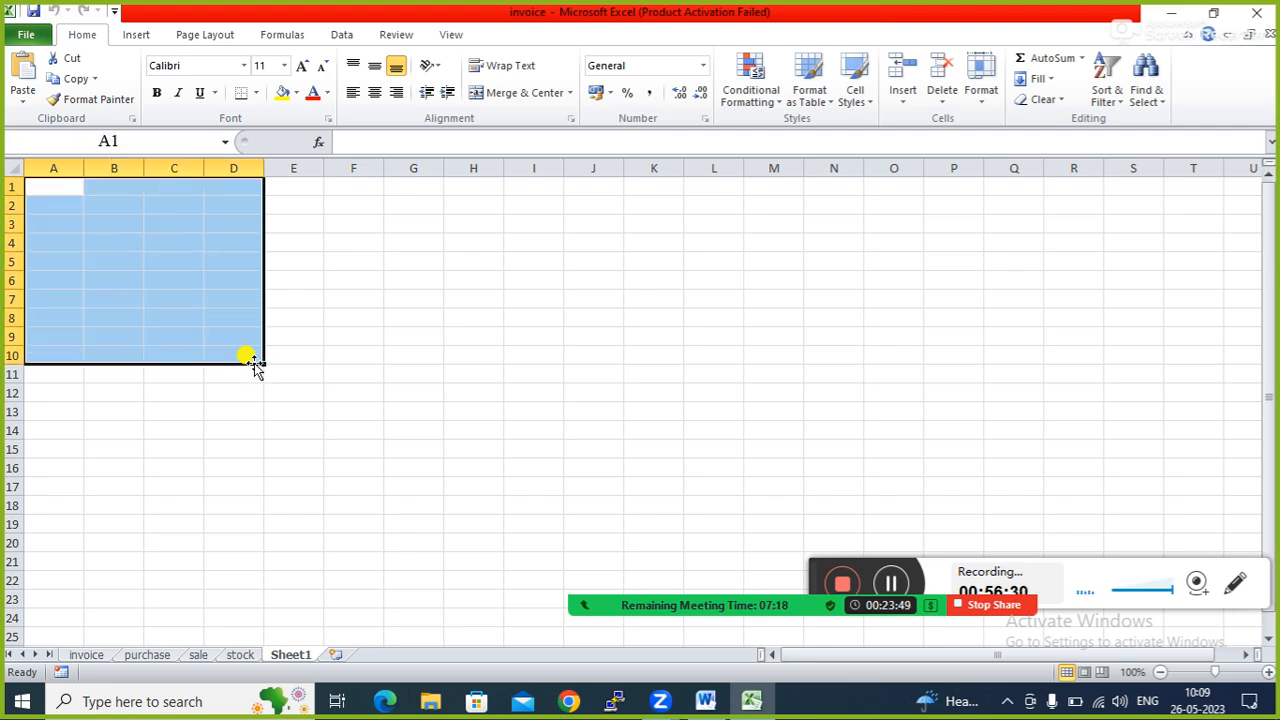
left_click(256, 93)
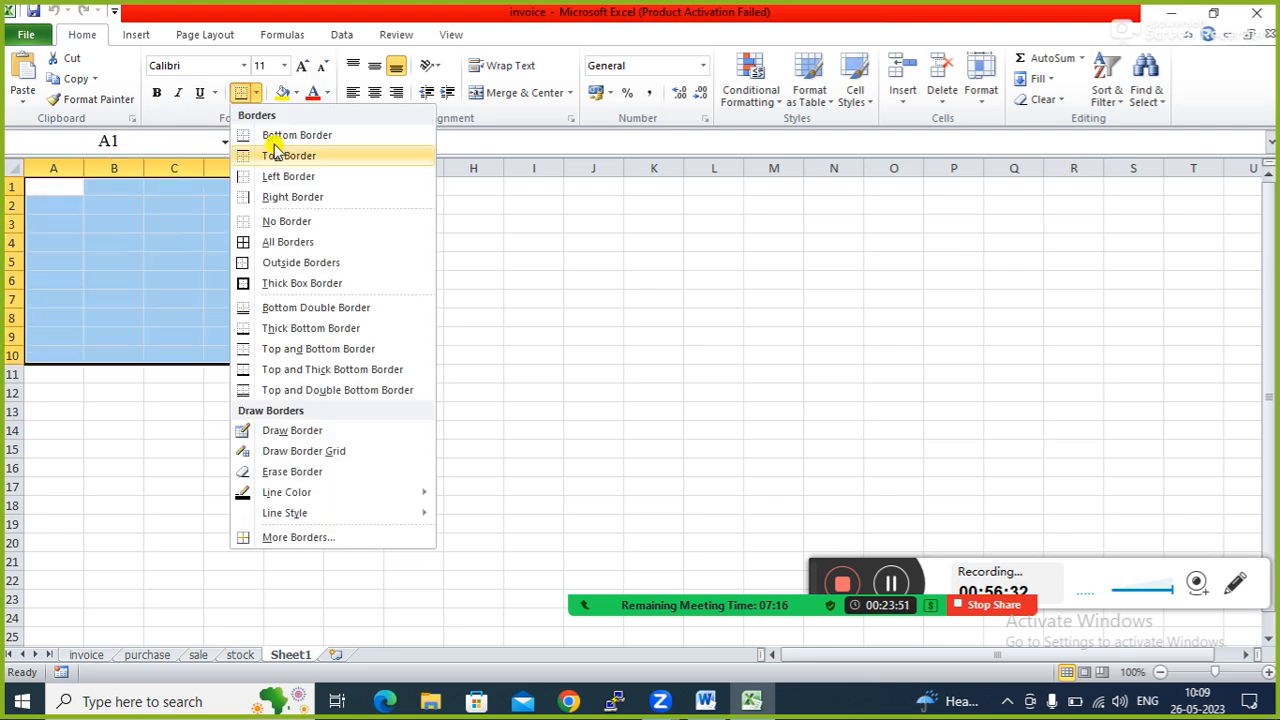
left_click(290, 241)
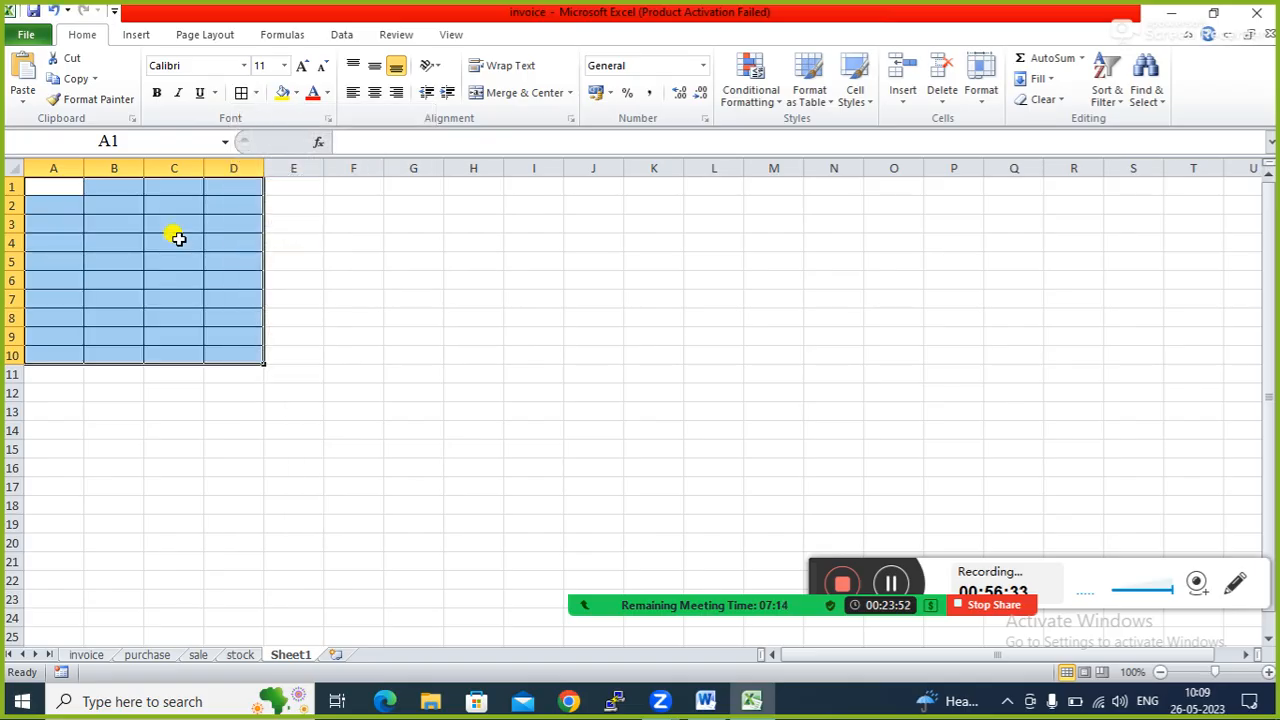
left_click(43, 190)
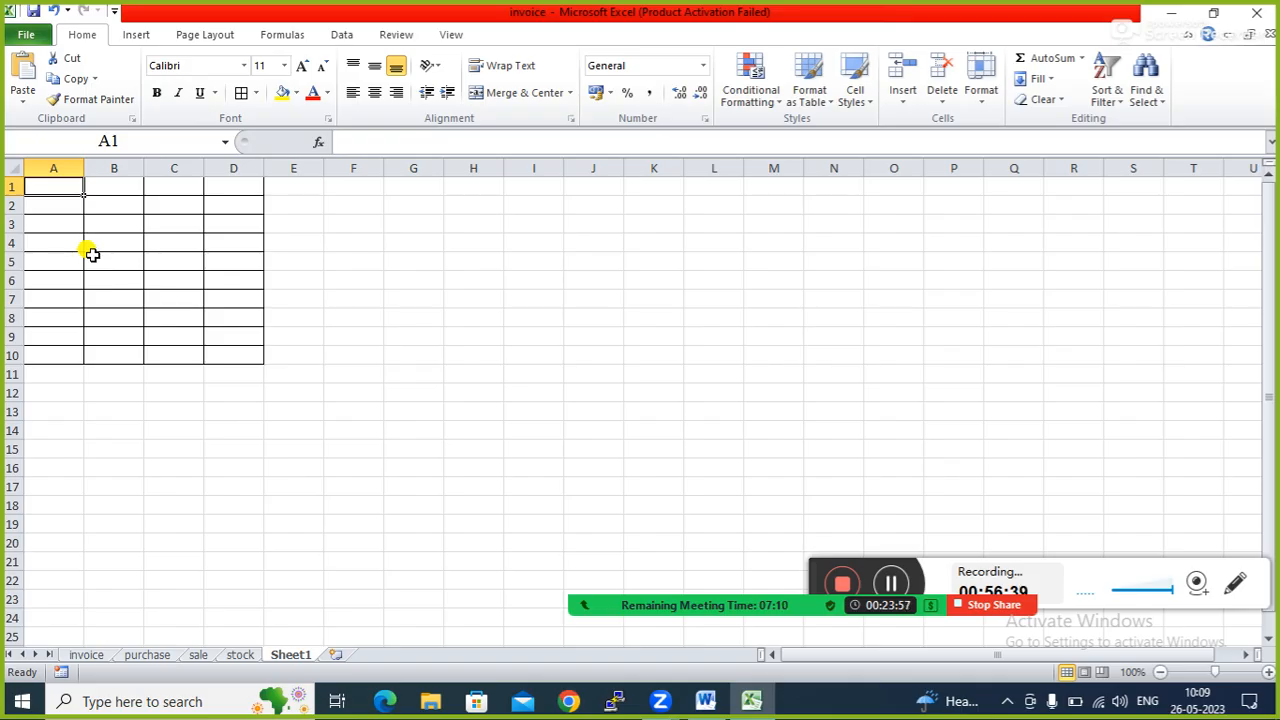
left_click(451, 34)
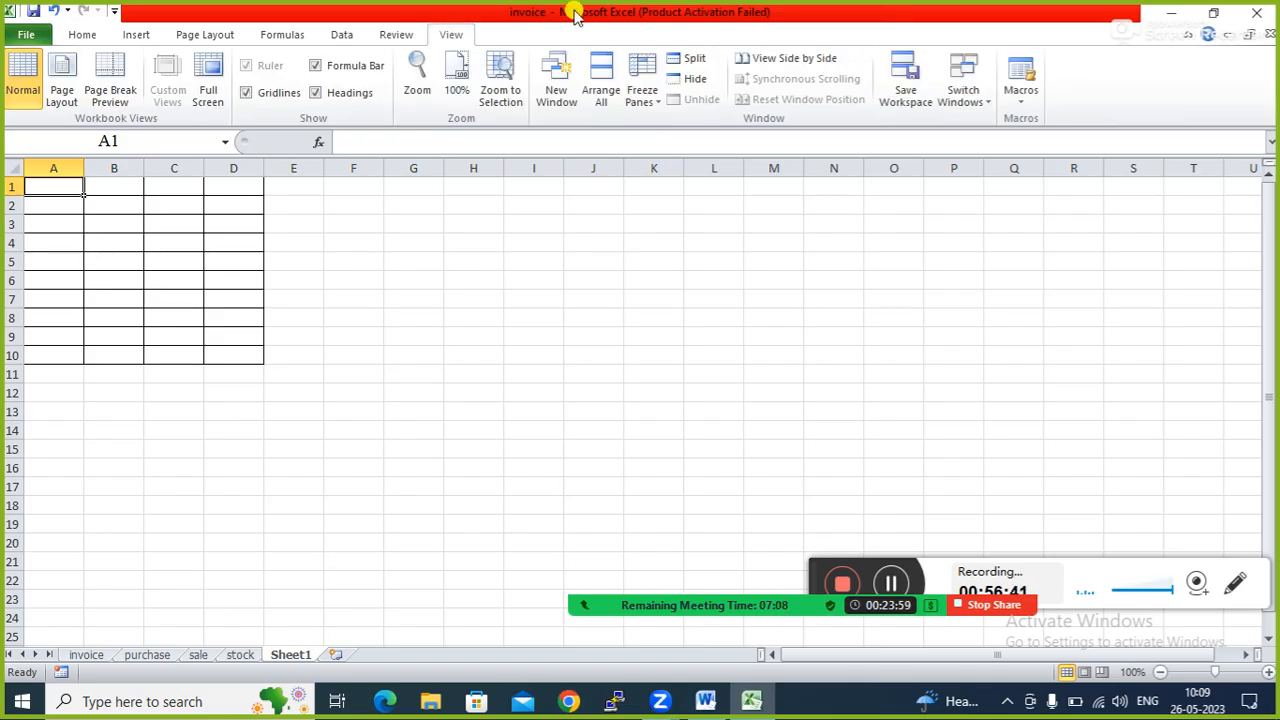
Start recording a new macro, Macro2, stored in this workbook.
left_click(1020, 100)
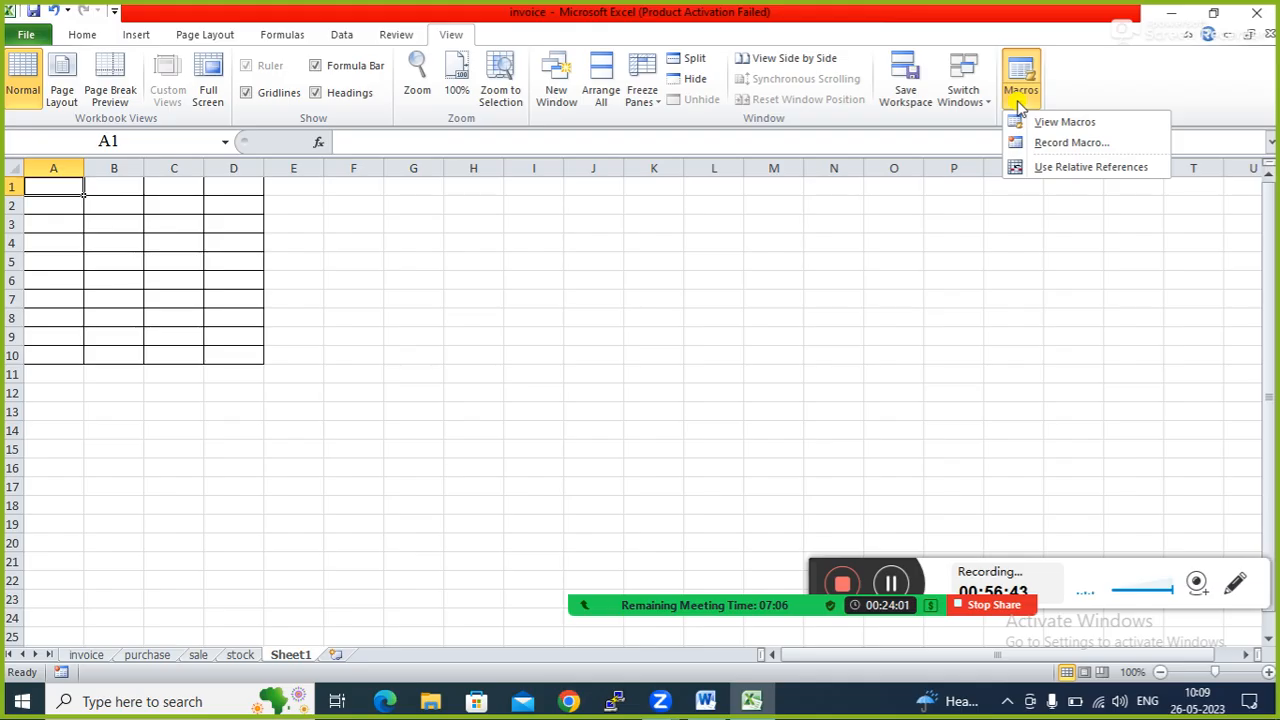
left_click(1072, 142)
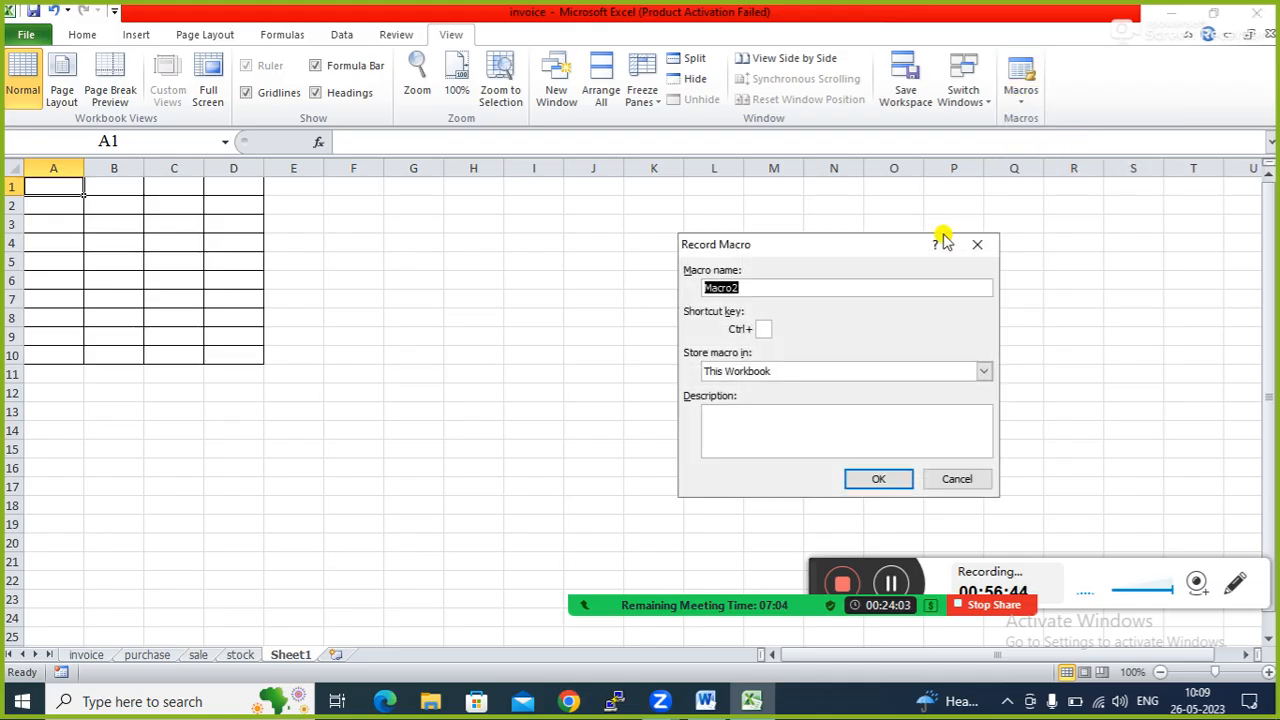
mouse_move(779, 603)
left_click(634, 578)
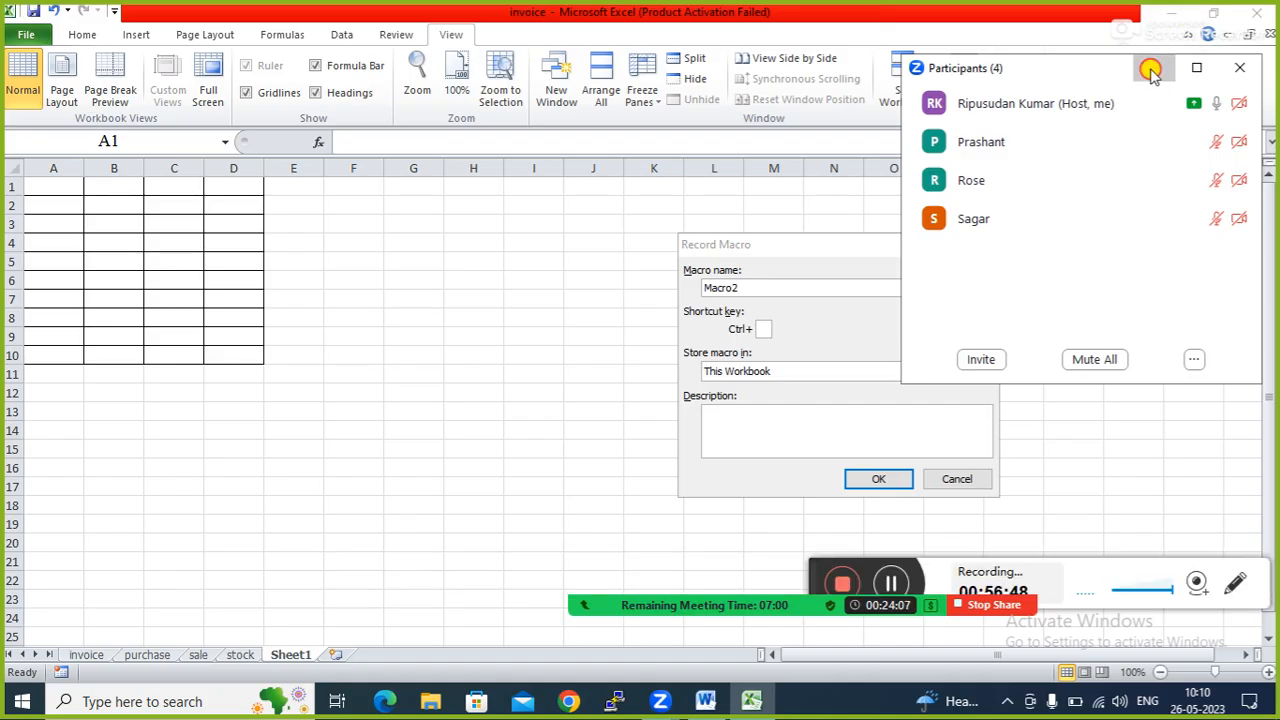
left_click(1150, 72)
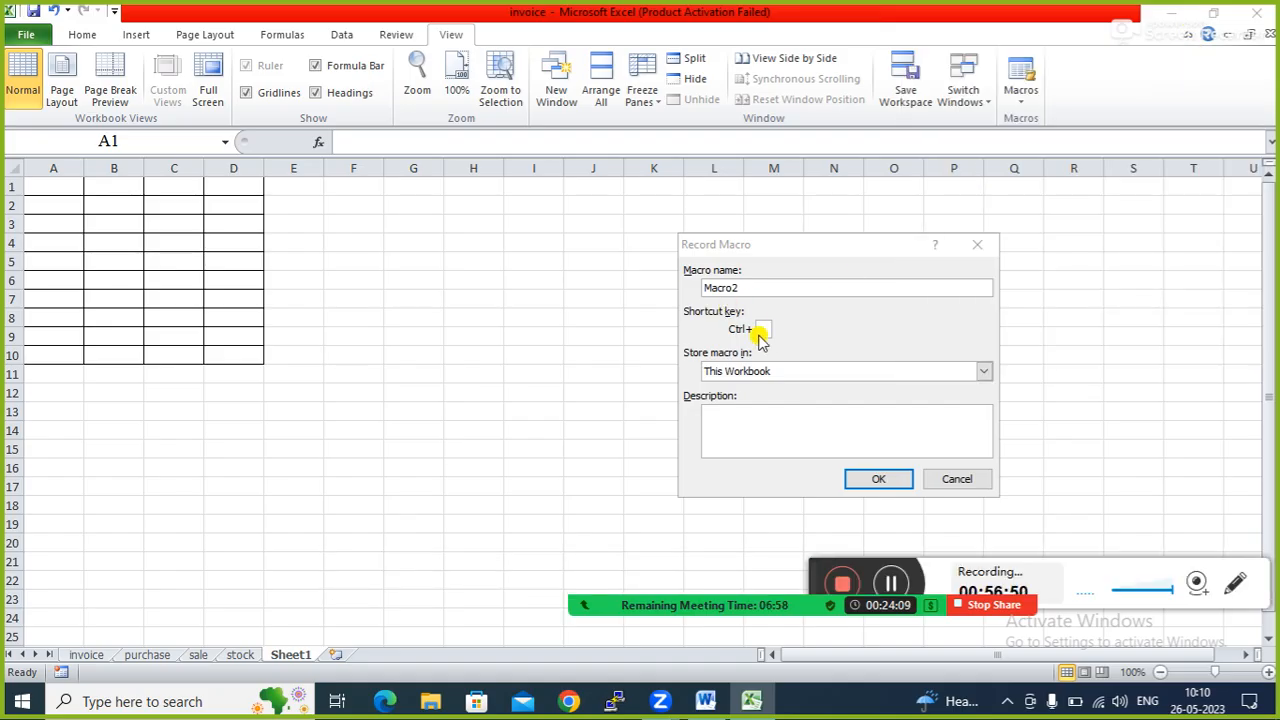
left_click(876, 481)
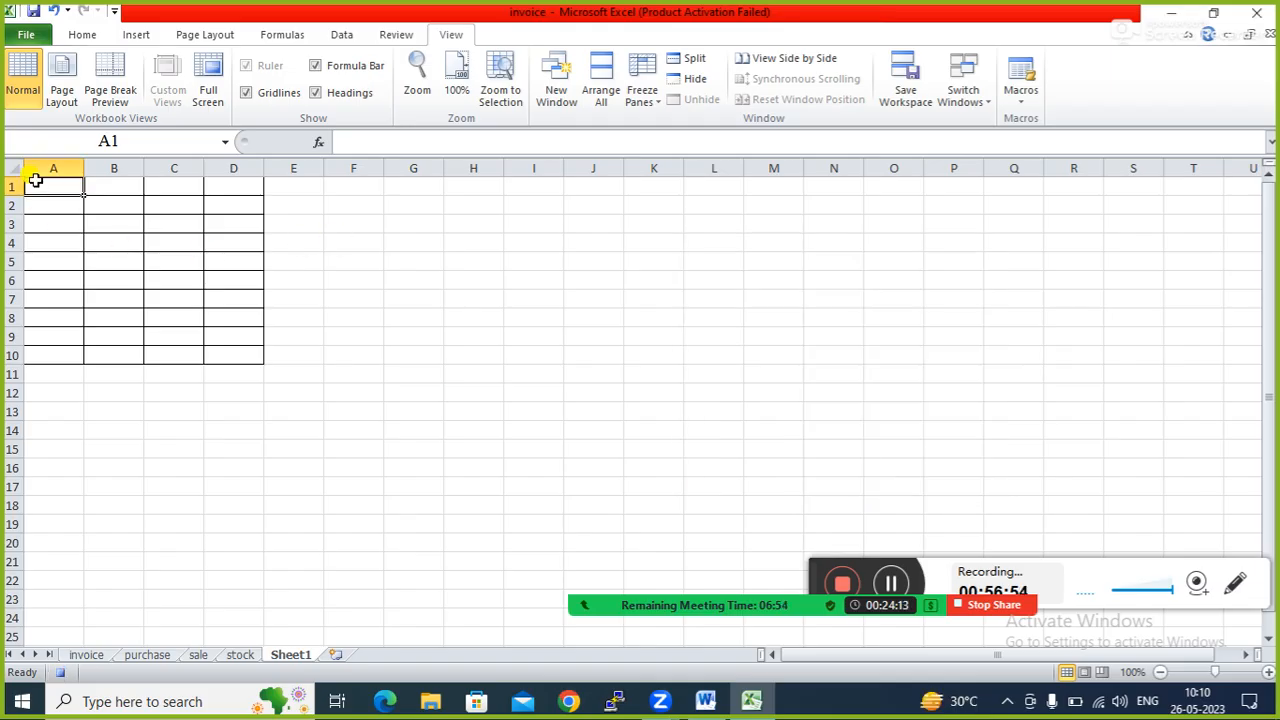
Delete cells A1:B4 on Sheet1, shifting the remaining cells left.
left_click_drag(34, 182, 106, 250)
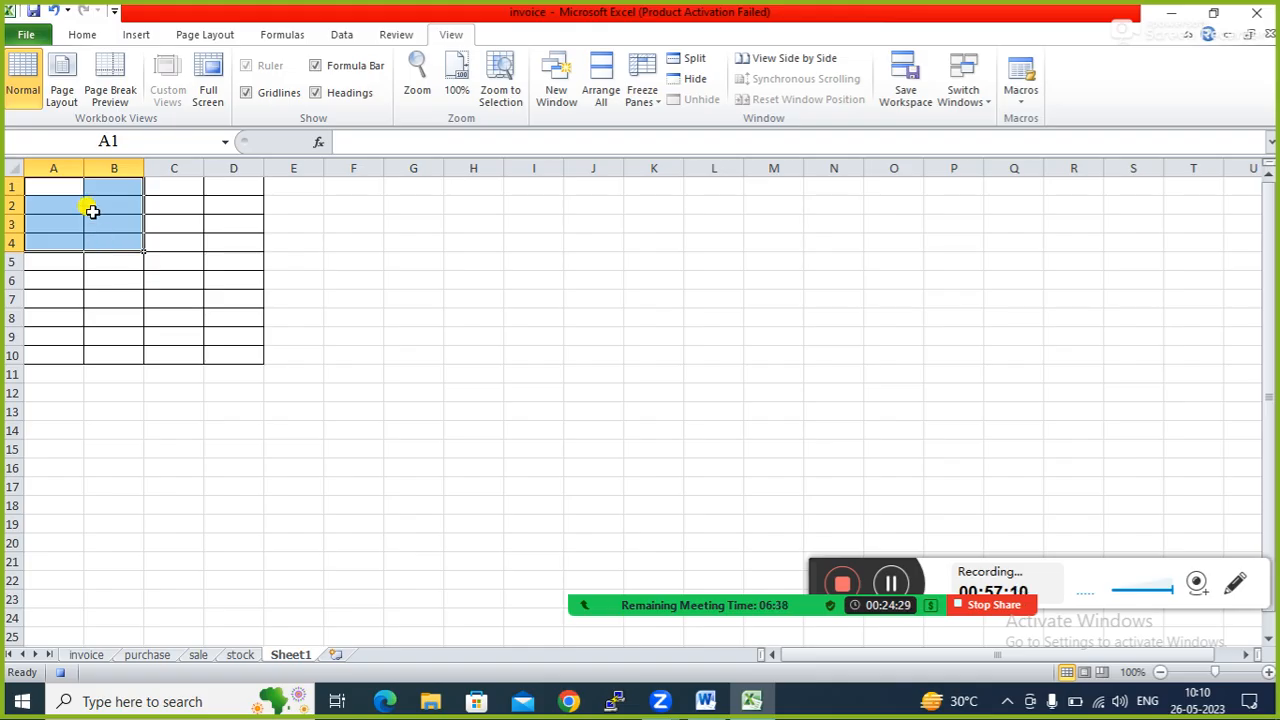
right_click(93, 211)
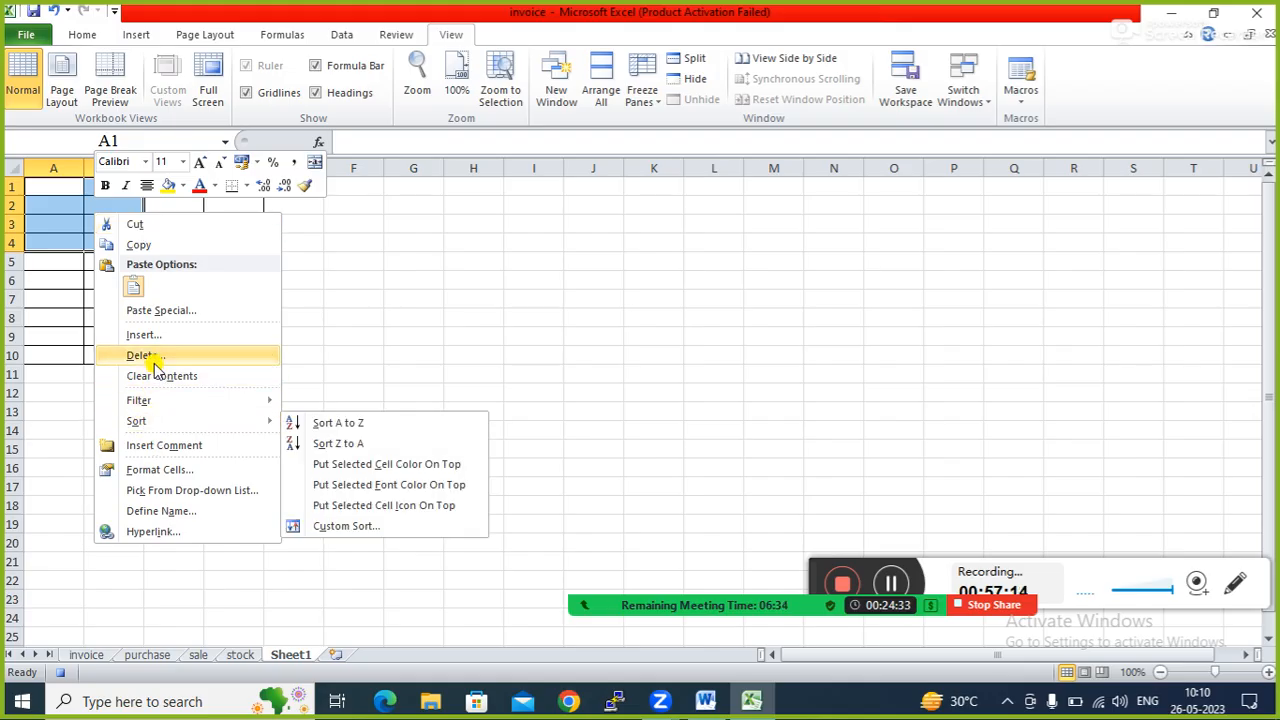
left_click(152, 358)
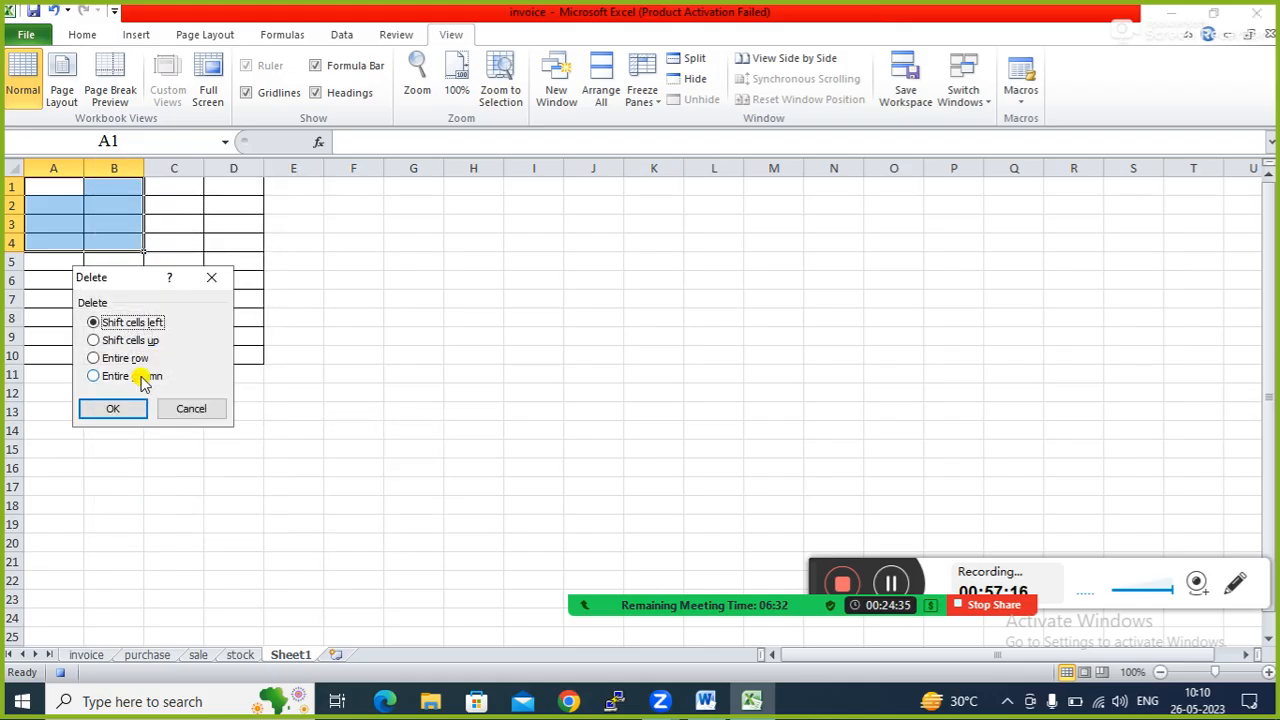
left_click(131, 412)
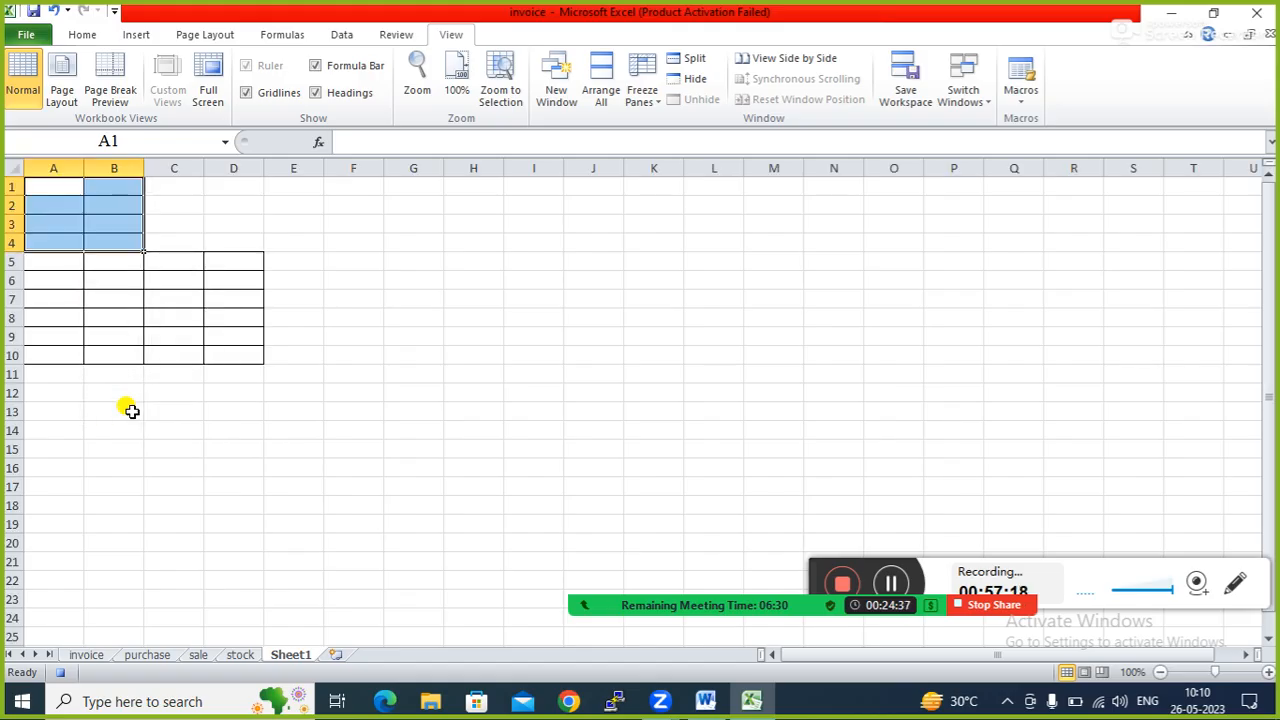
left_click(131, 412)
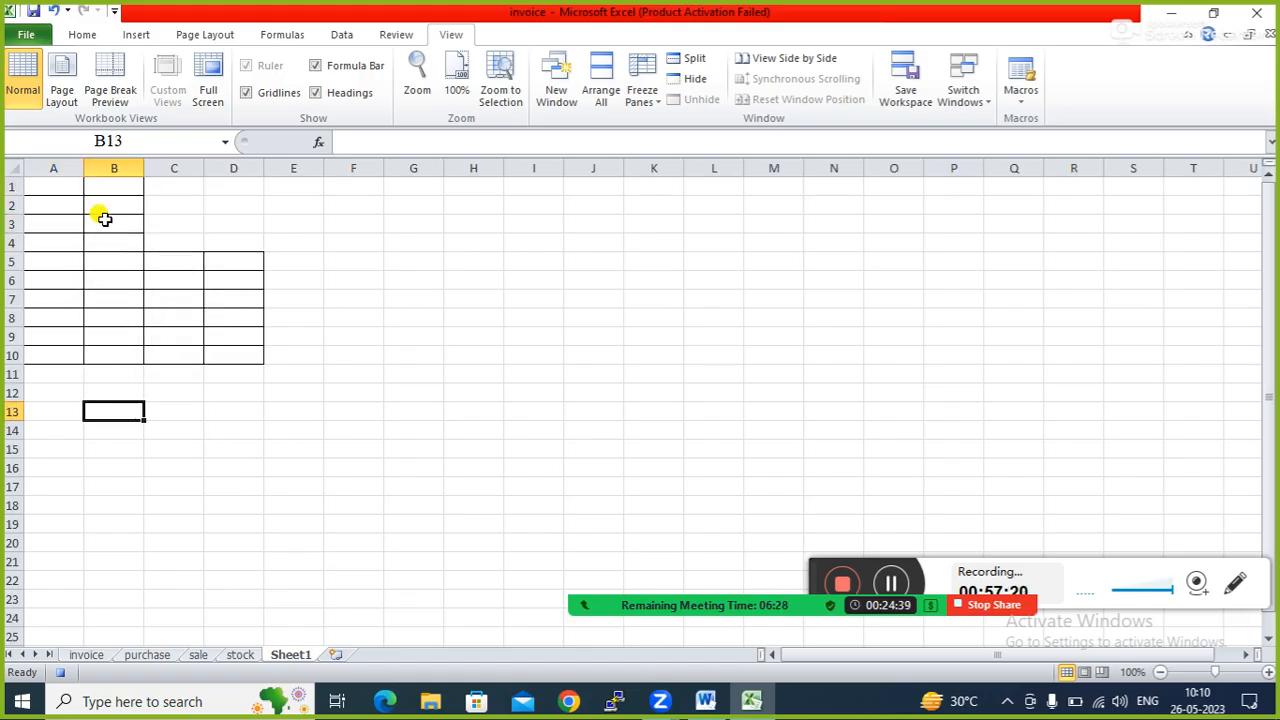
left_click(1021, 98)
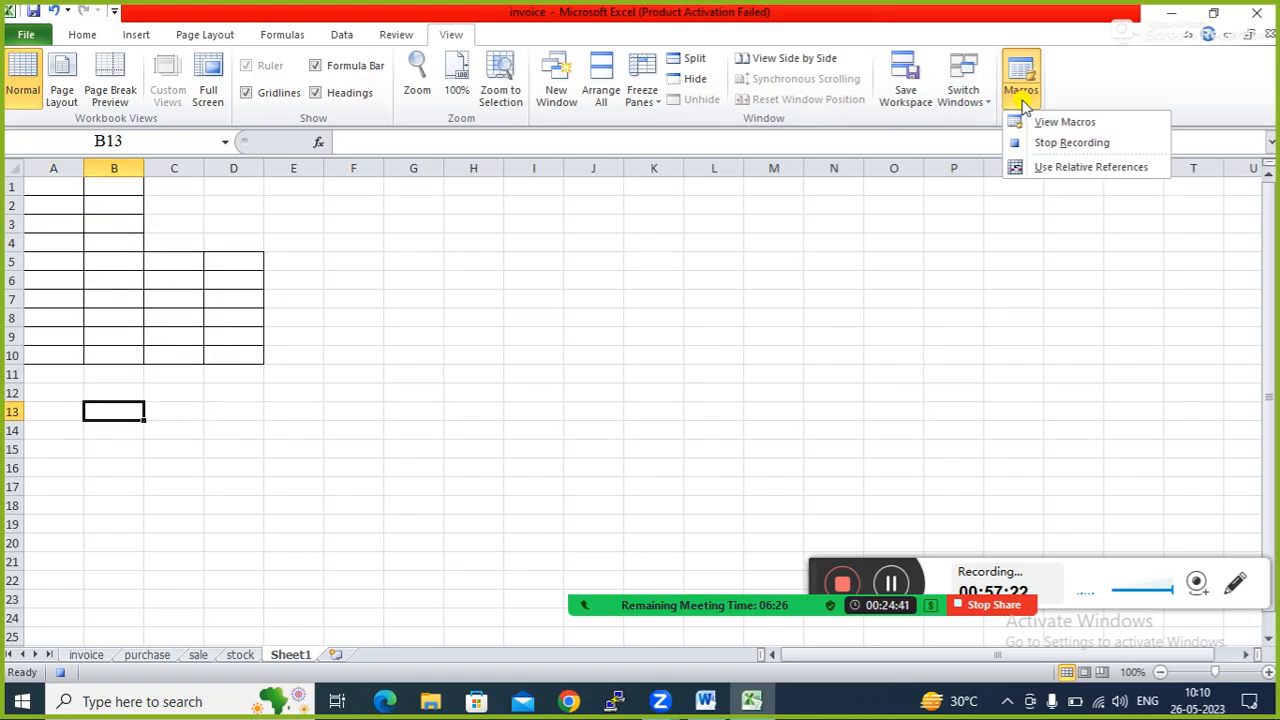
Stop recording Macro2.
left_click(1050, 140)
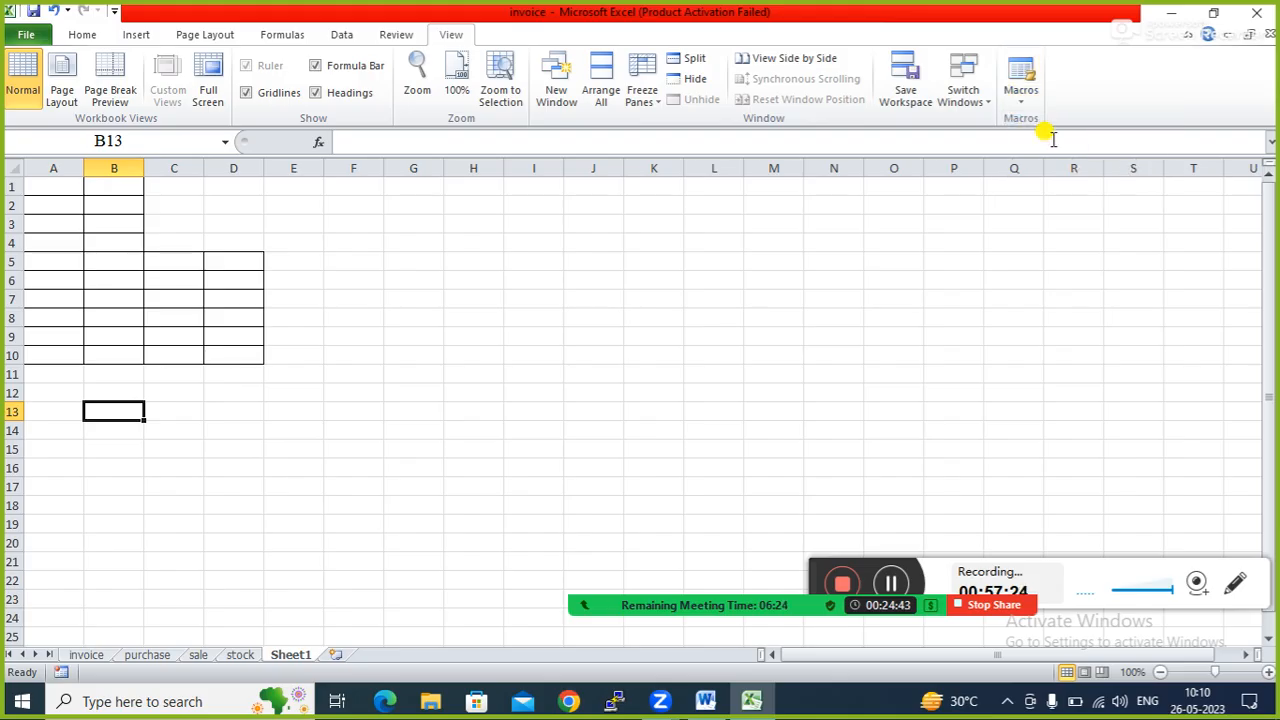
left_click(455, 336)
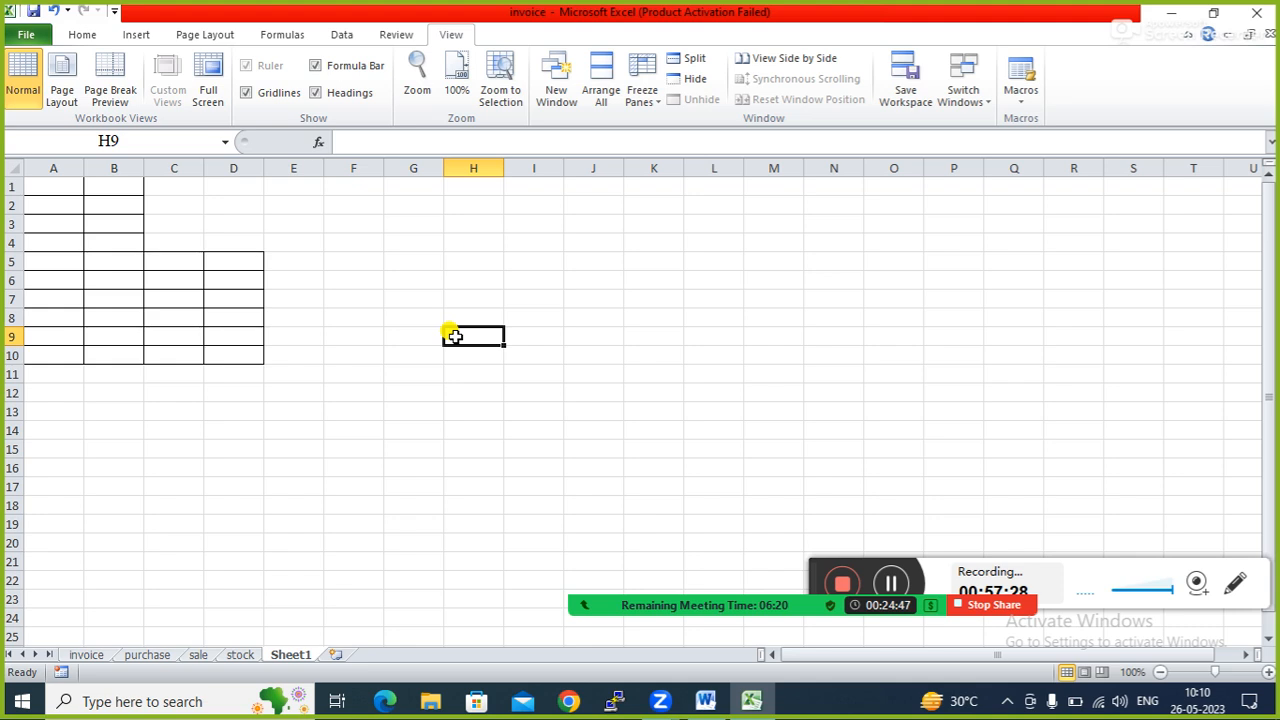
left_click(390, 338)
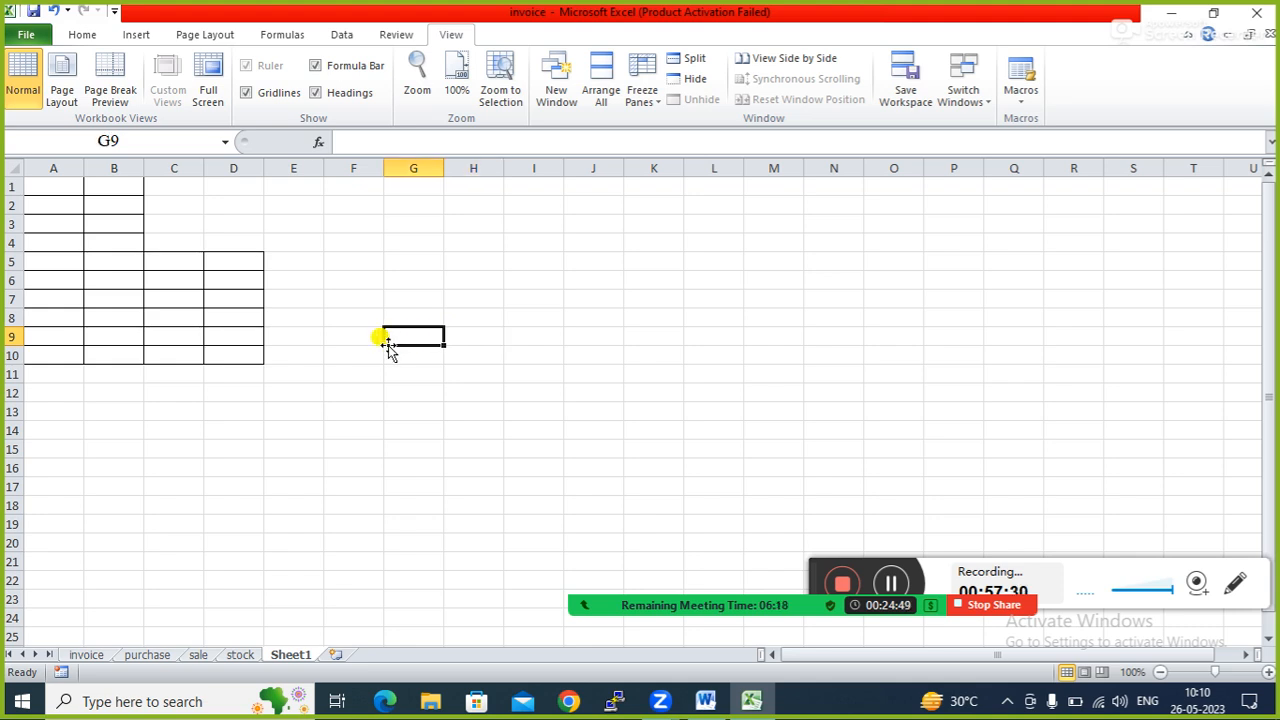
left_click(165, 320)
left_click(650, 256)
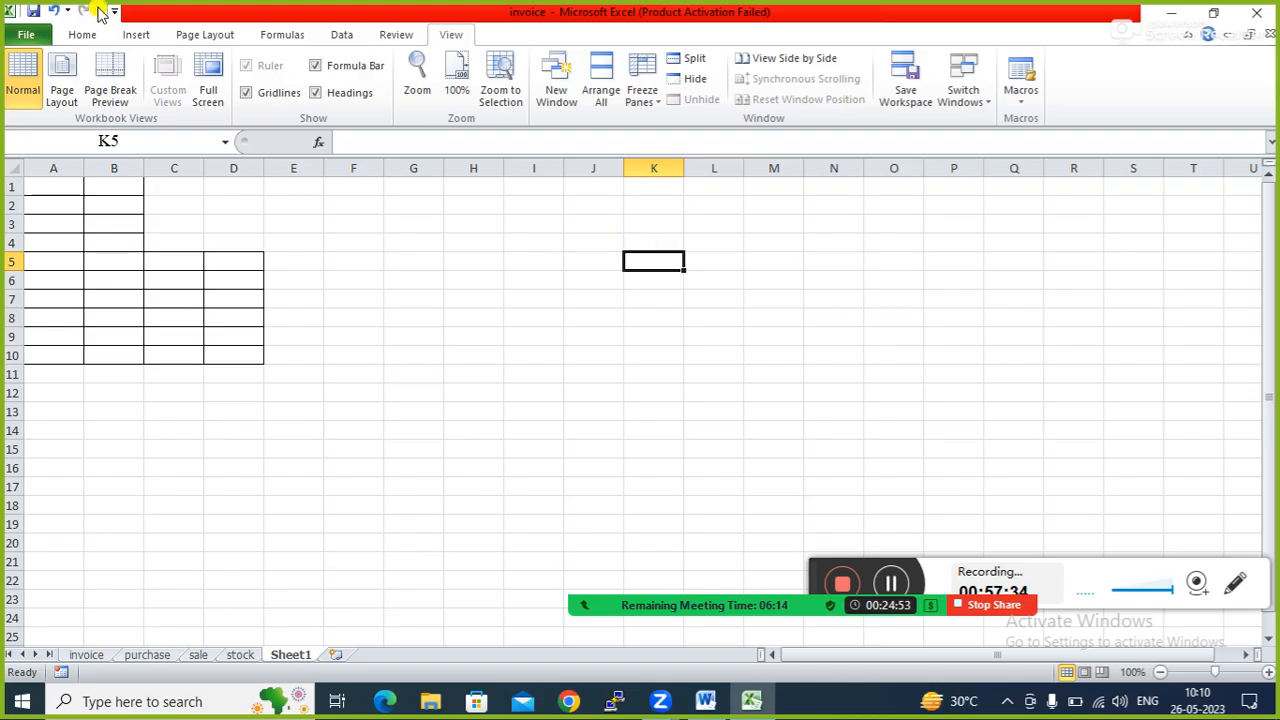
Draw an oval shape over columns I to K near the top of Sheet1.
left_click(138, 35)
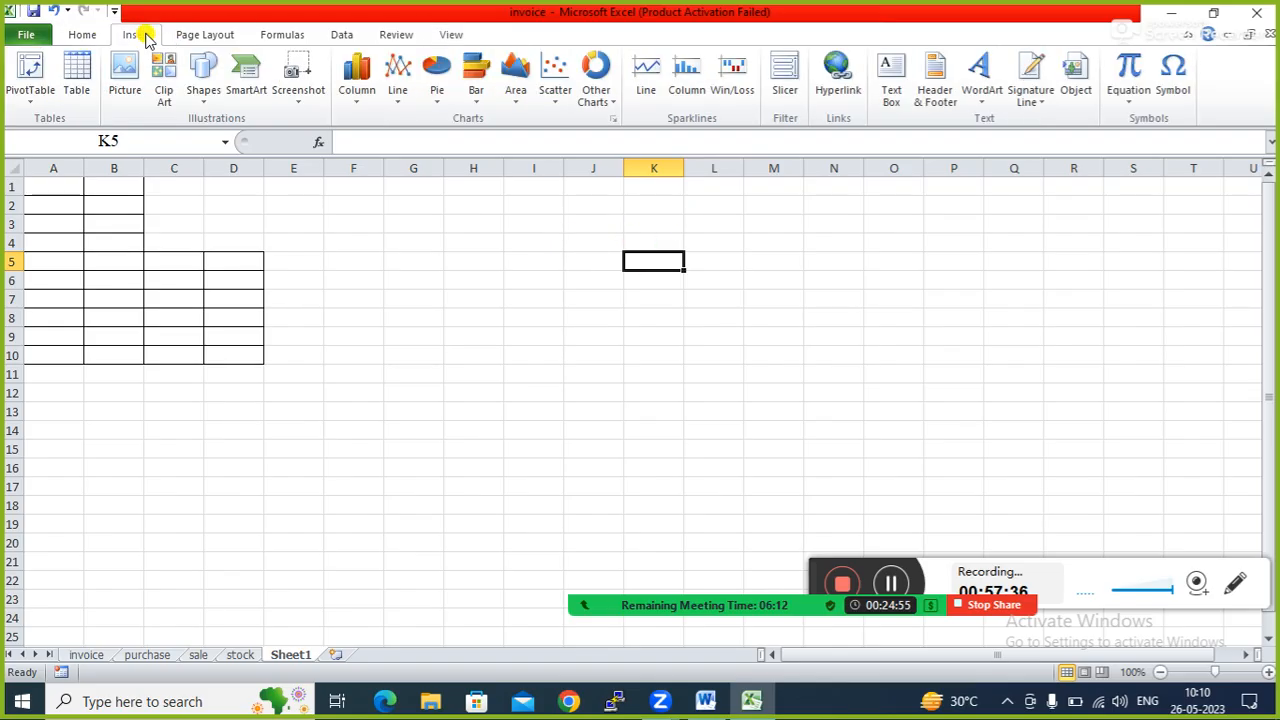
left_click(204, 95)
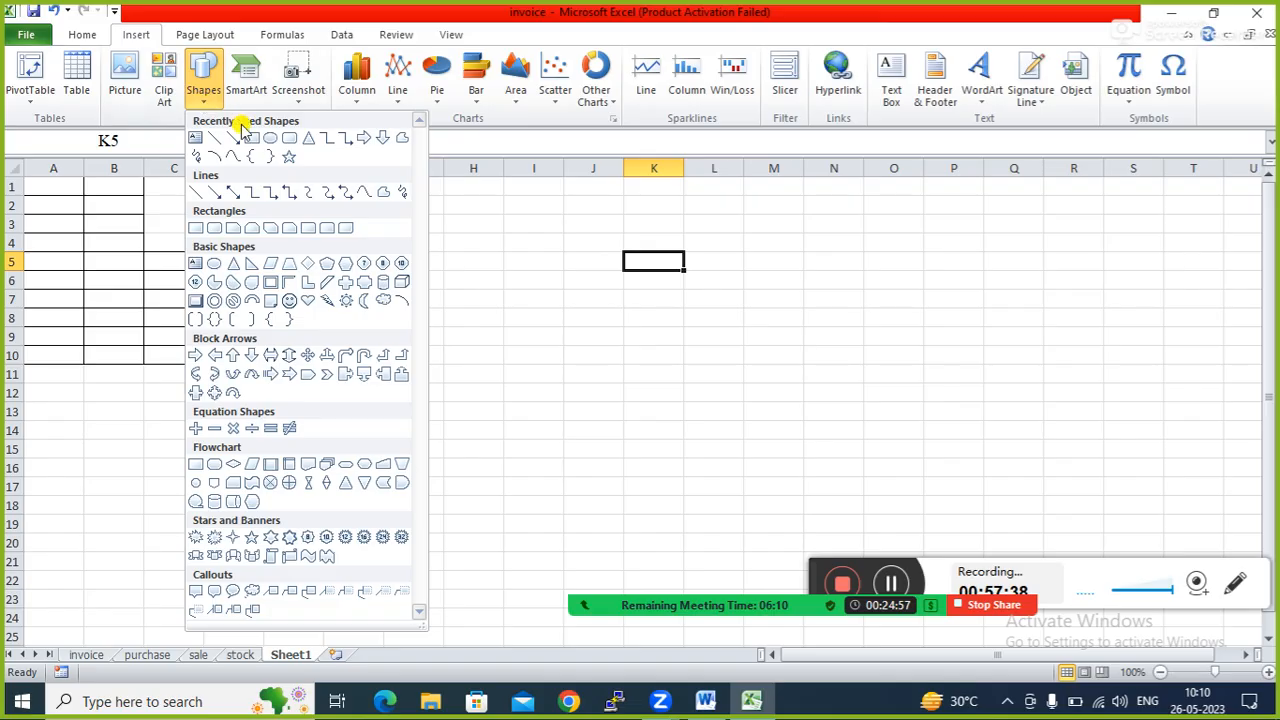
left_click(265, 138)
mouse_move(539, 202)
left_mouse_down()
mouse_move(652, 255)
mouse_move(634, 277)
left_mouse_up()
left_click(566, 332)
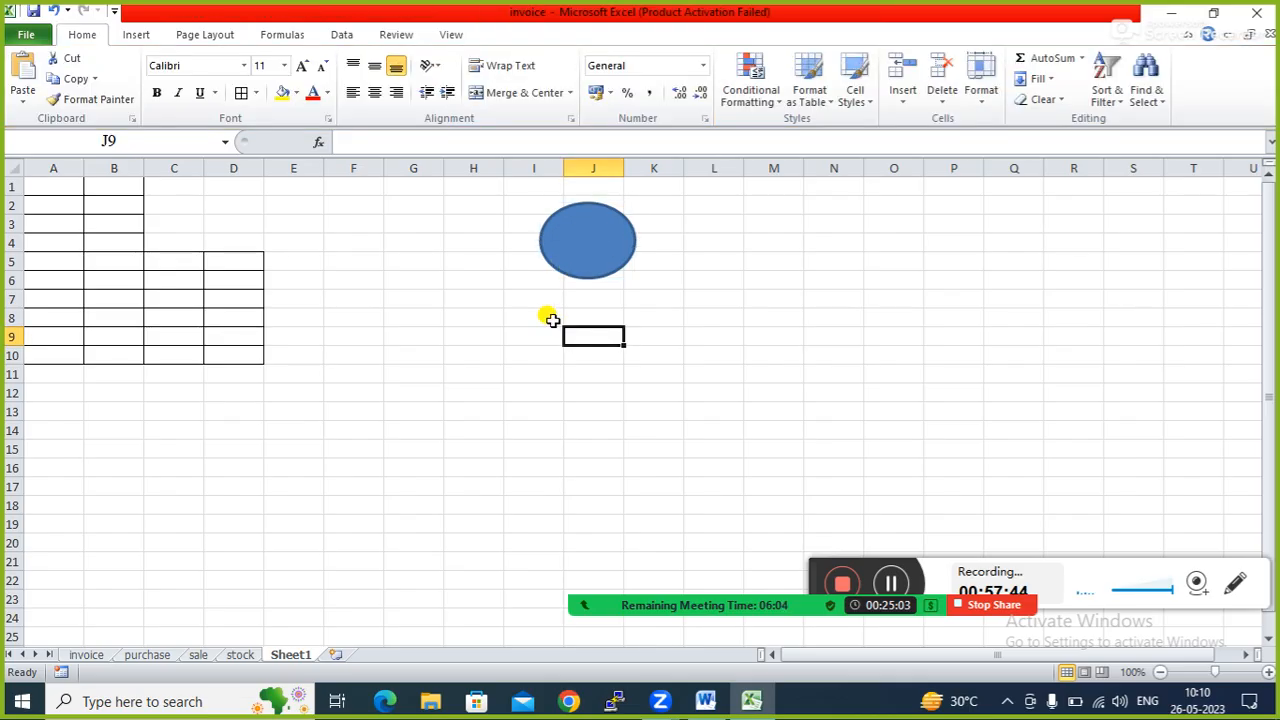
Assign Macro2 to the oval shape.
double_click(580, 240)
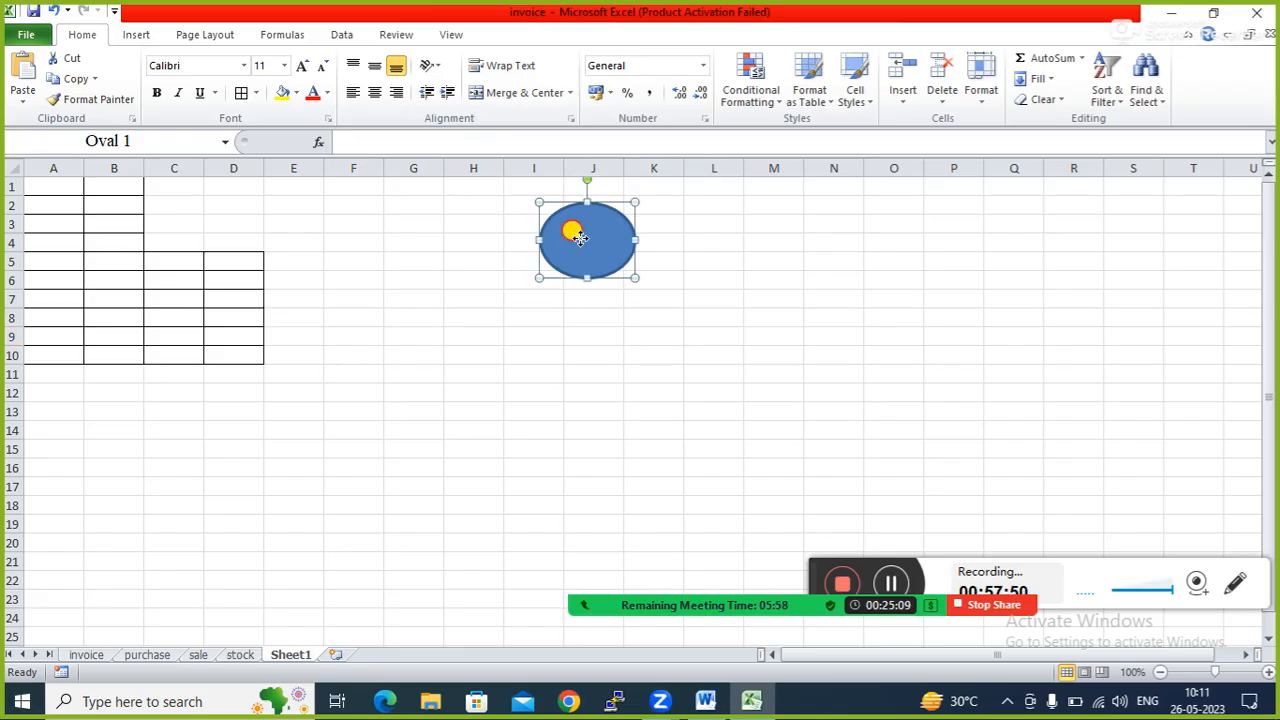
right_click(580, 238)
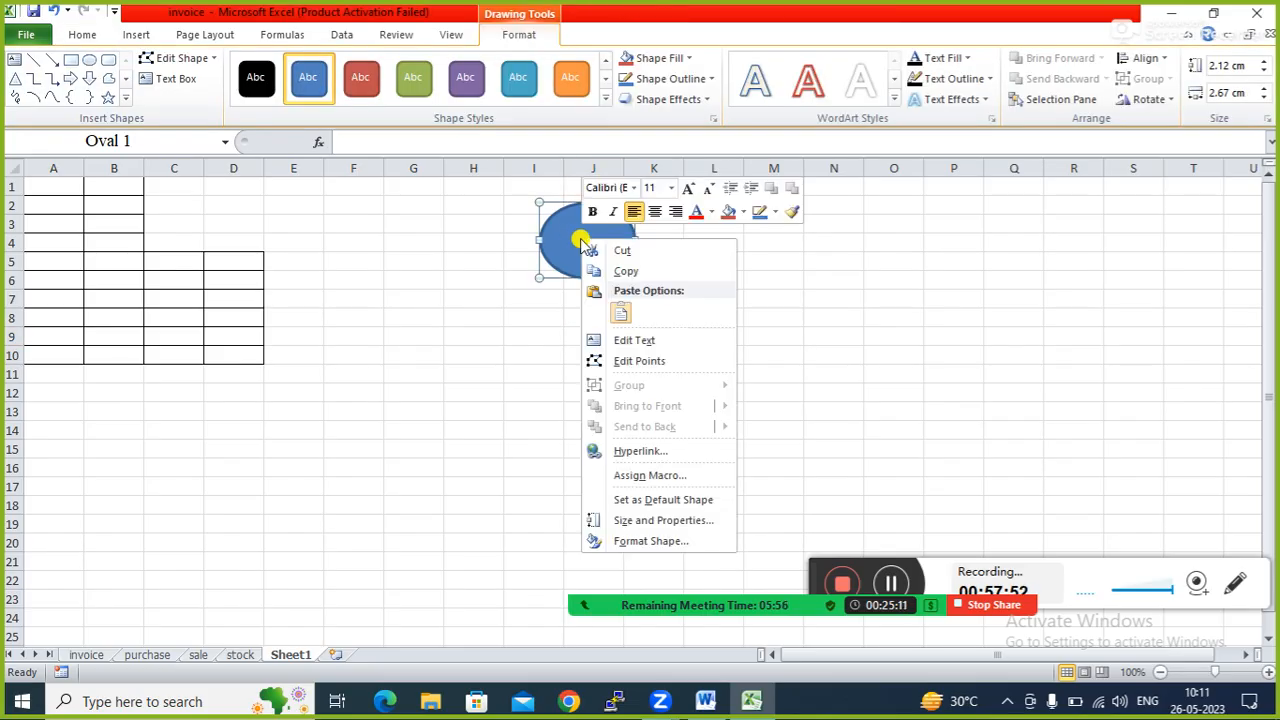
left_click(650, 475)
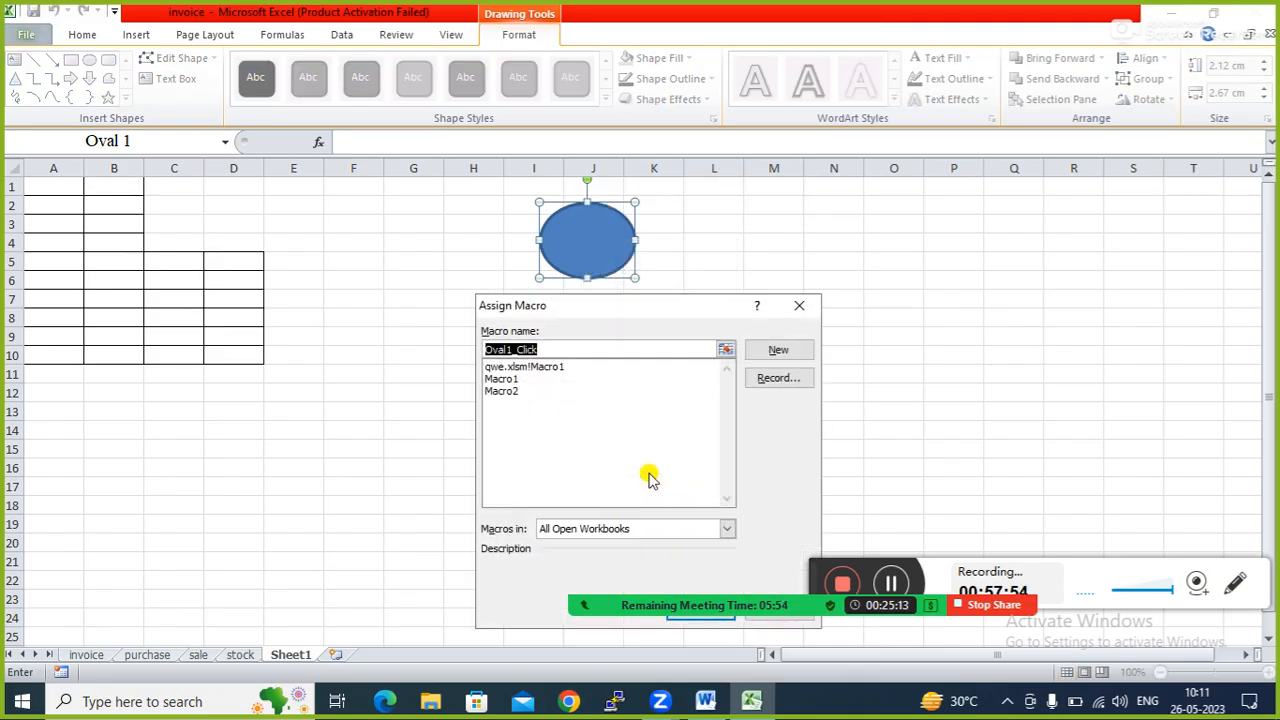
left_click(503, 392)
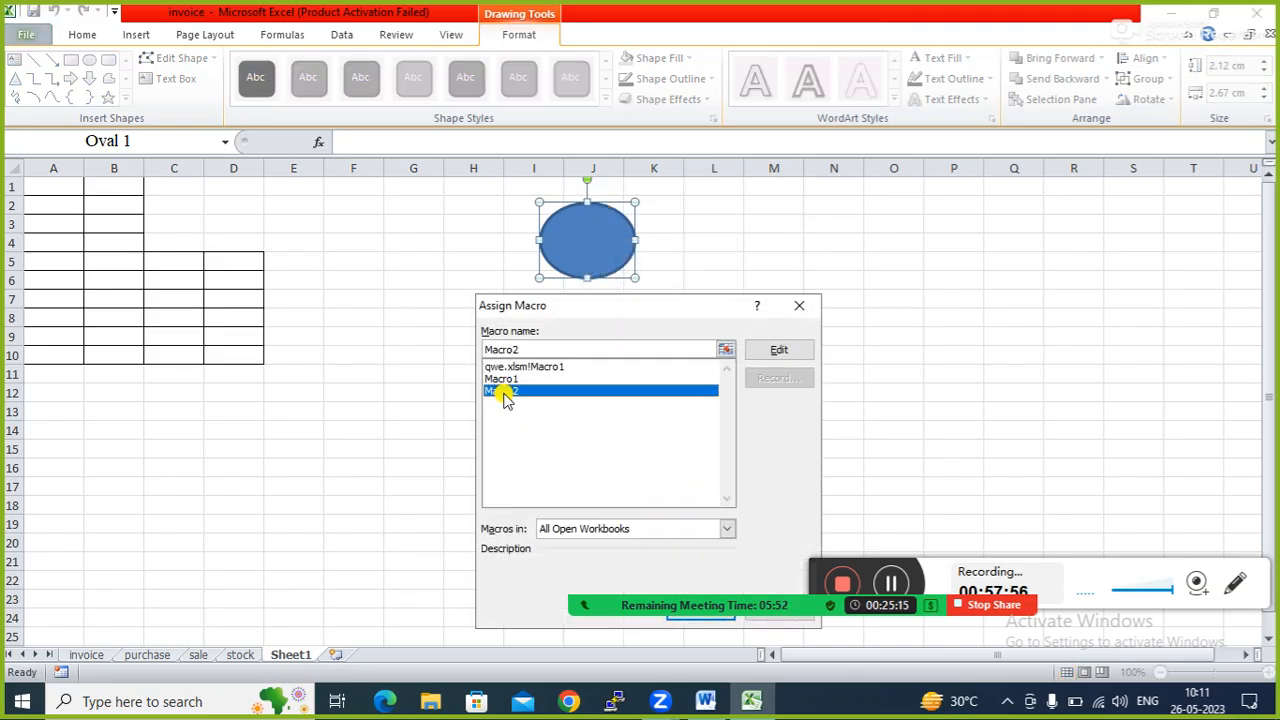
left_click_drag(650, 313, 871, 223)
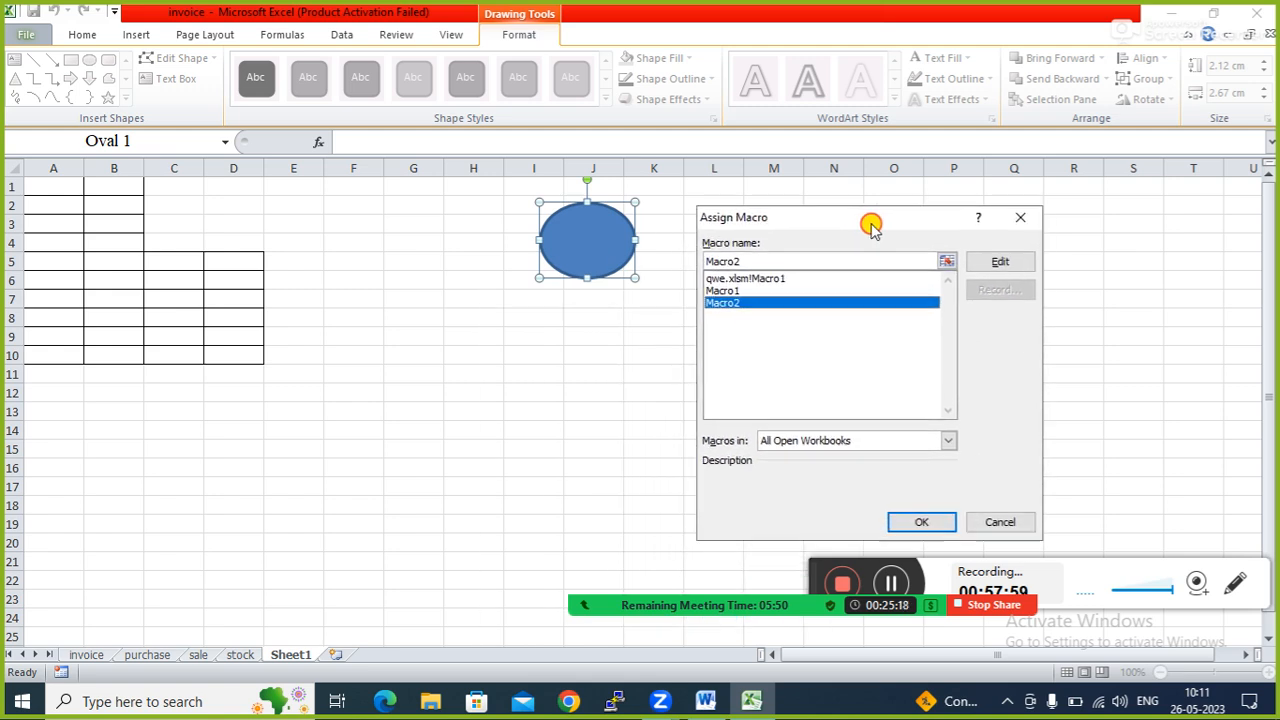
left_click(922, 522)
left_click(486, 410)
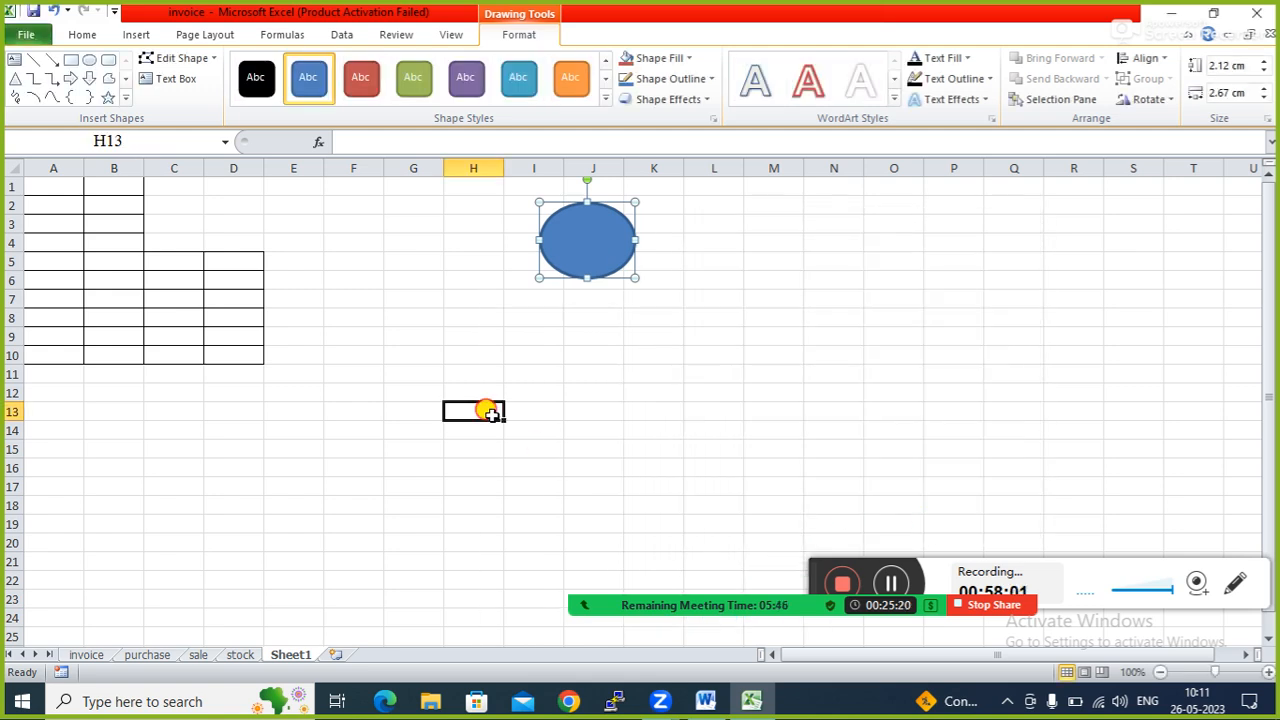
Fill A1:B2 with test text: hdfd, dffhbh, dfhd and dfjhb.
left_click(51, 194)
type("hdfd")
key("Tab")
type("dffhbh")
left_click(40, 203)
type("dfhd")
left_click(110, 208)
type("dfjhb")
left_click(346, 366)
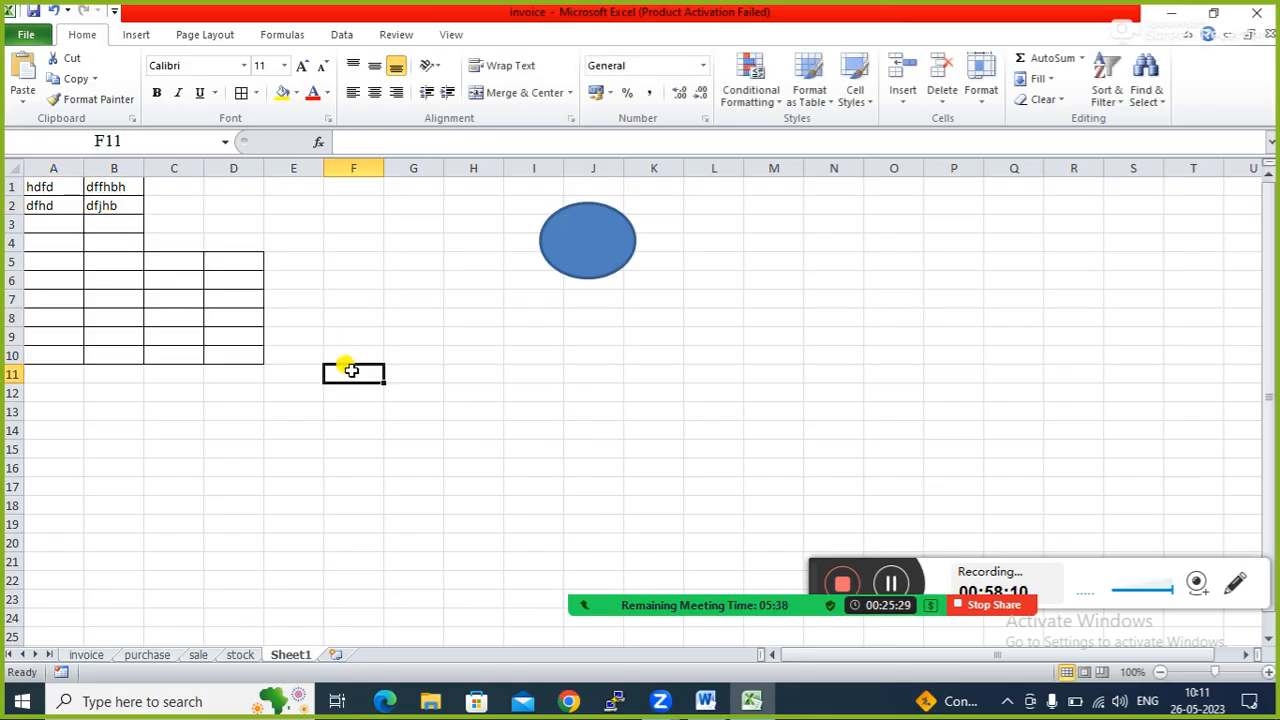
Run Macro2 from the oval, then open and cancel the Delete cells dialog for A2:C5.
left_click(586, 248)
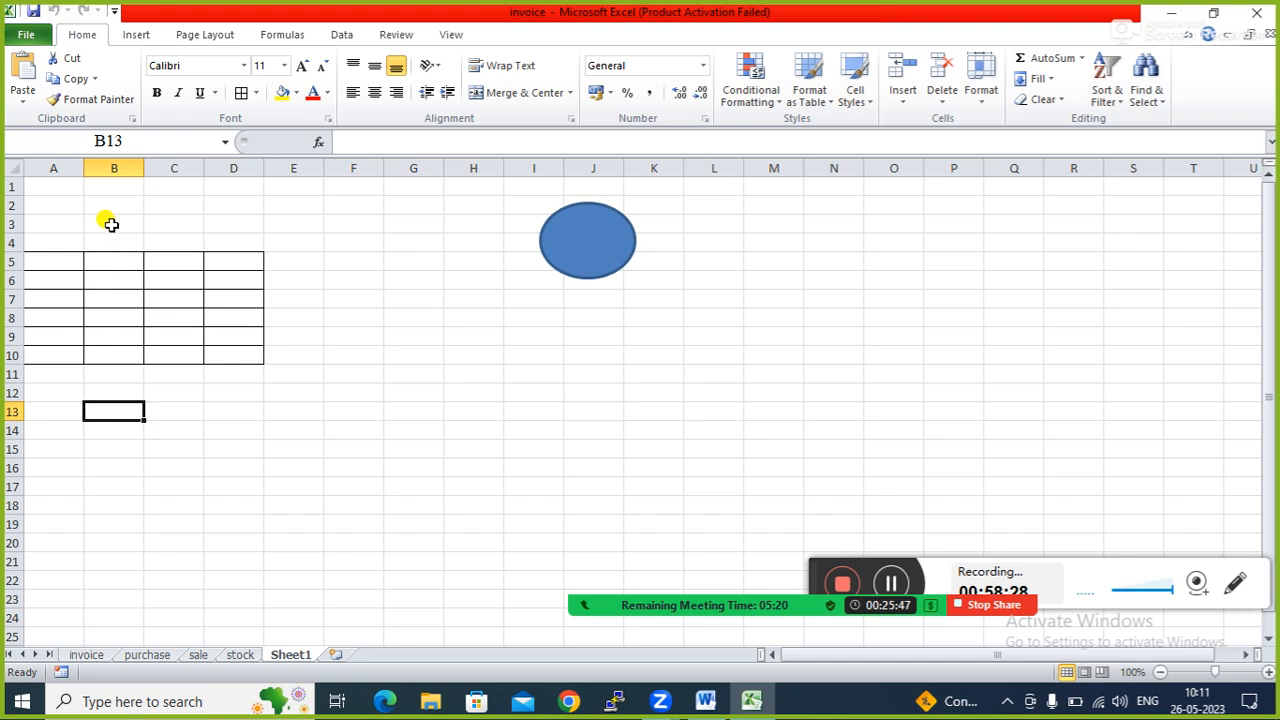
left_click(57, 221)
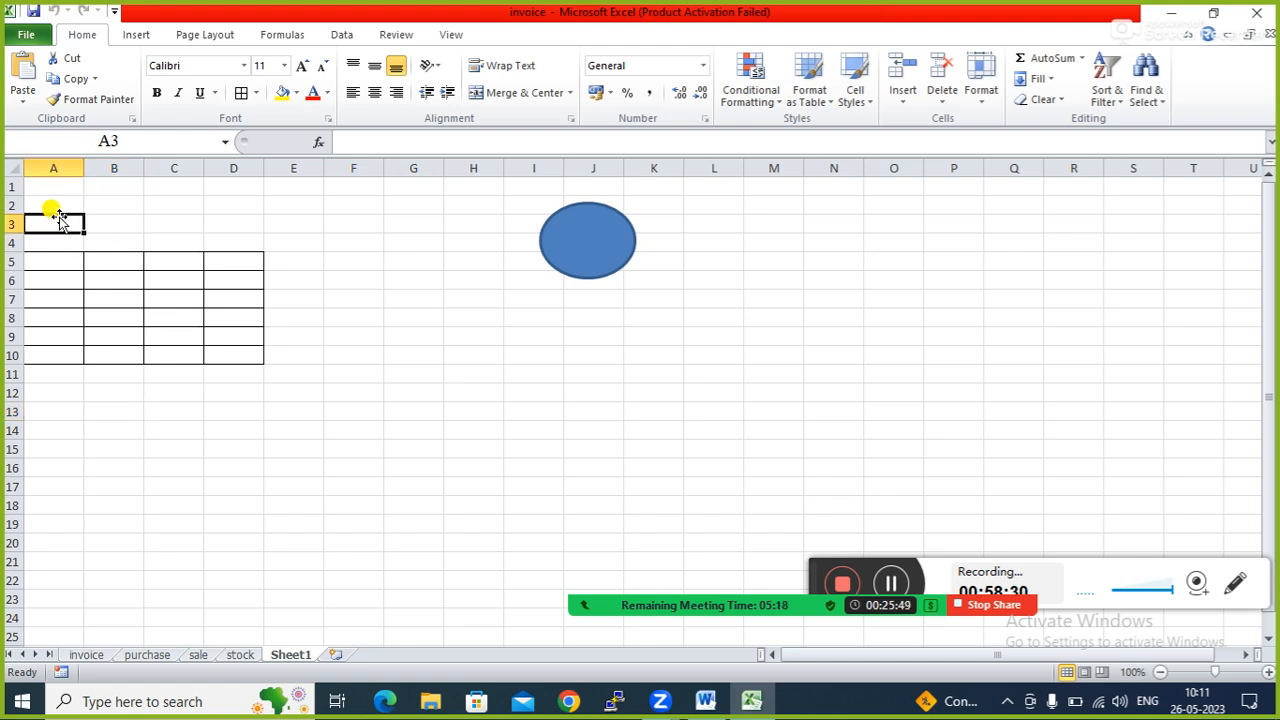
left_click_drag(60, 217, 150, 250)
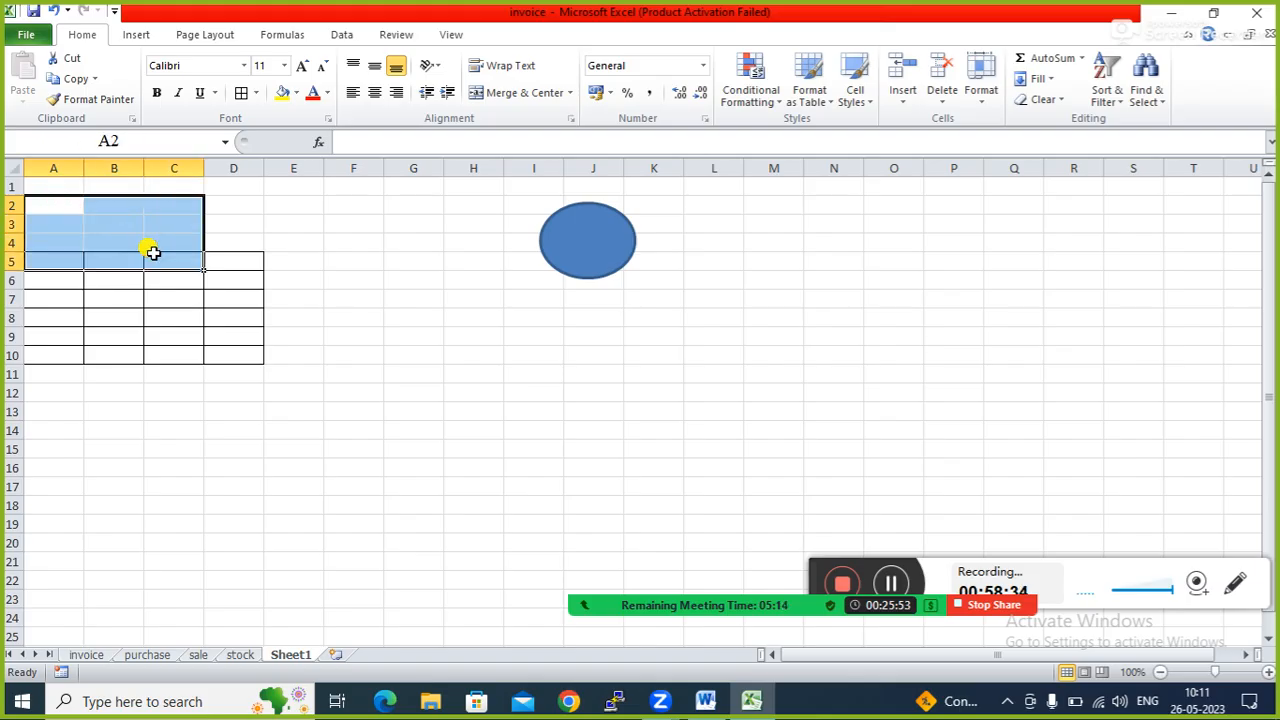
right_click(155, 257)
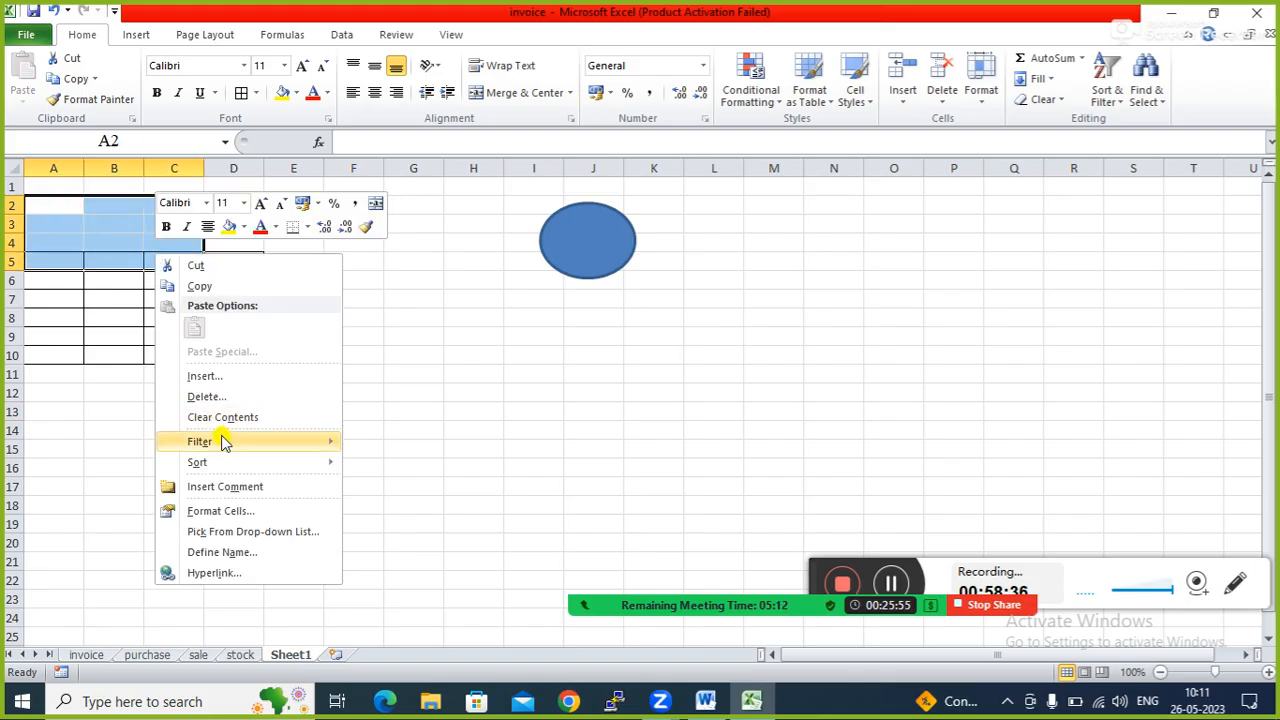
left_click(205, 398)
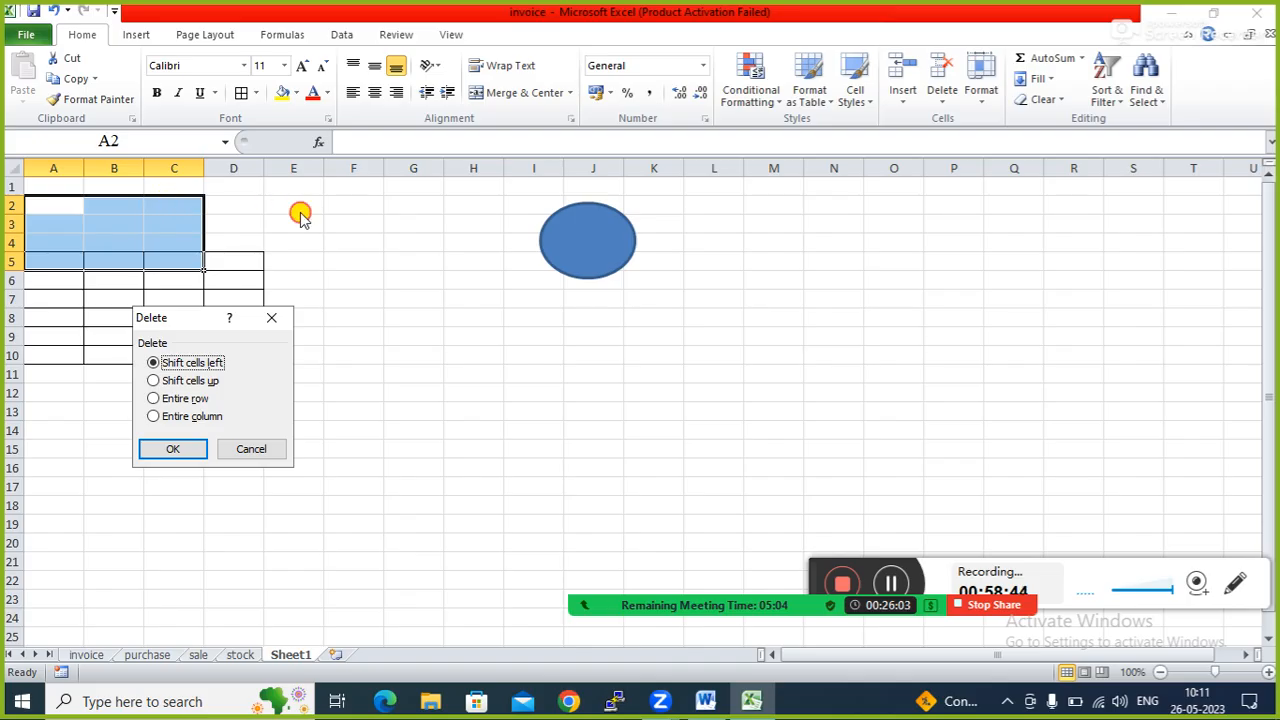
left_click(272, 317)
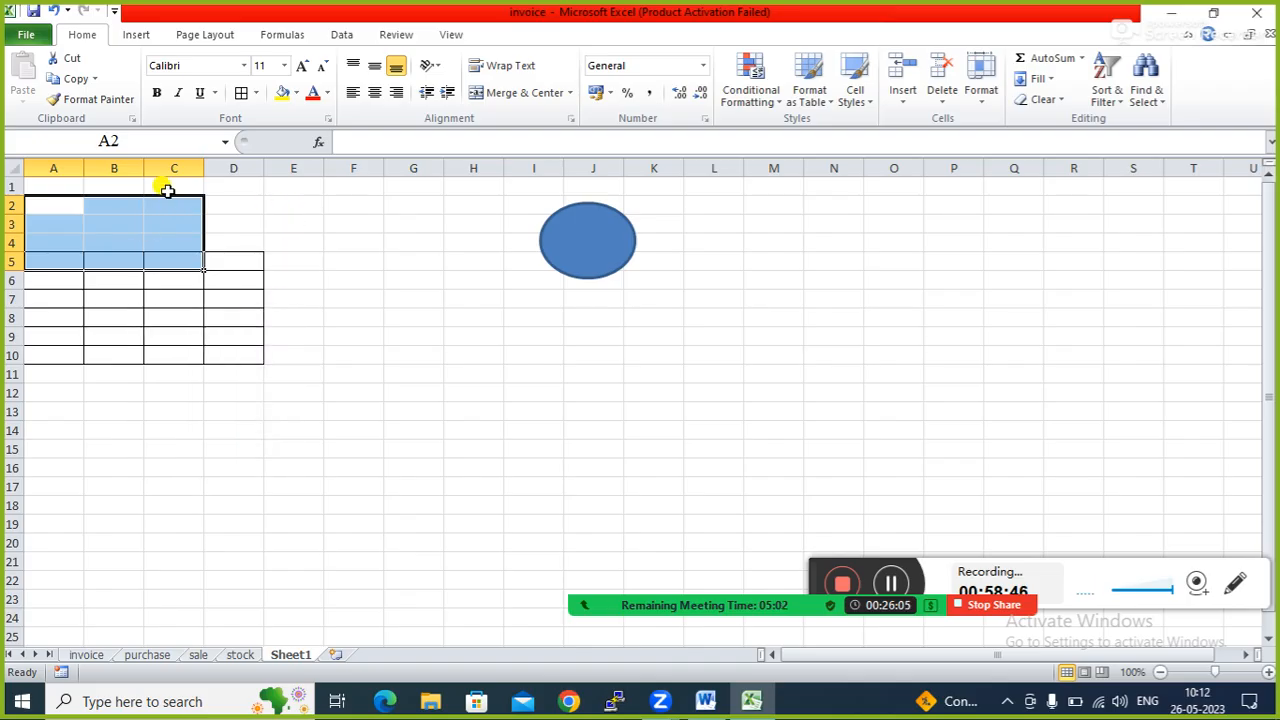
left_click(218, 242)
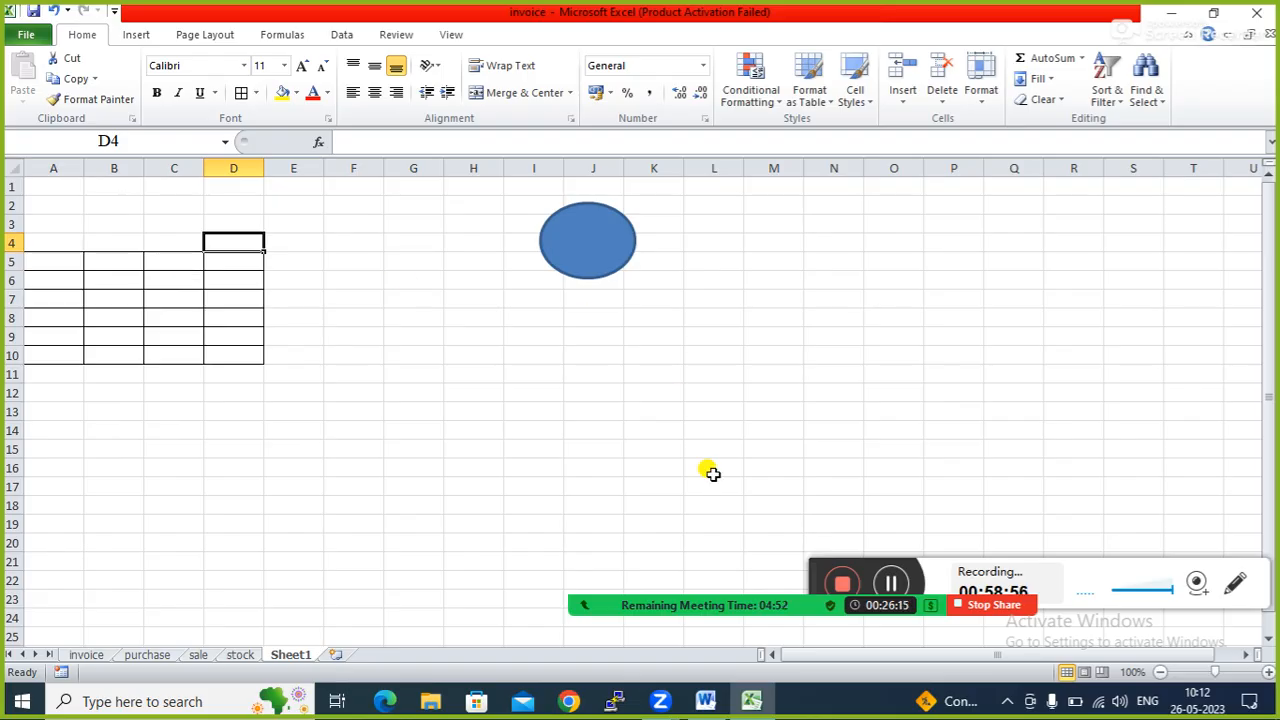
Restore the Excel window and switch to the invoice sheet.
left_click(750, 702)
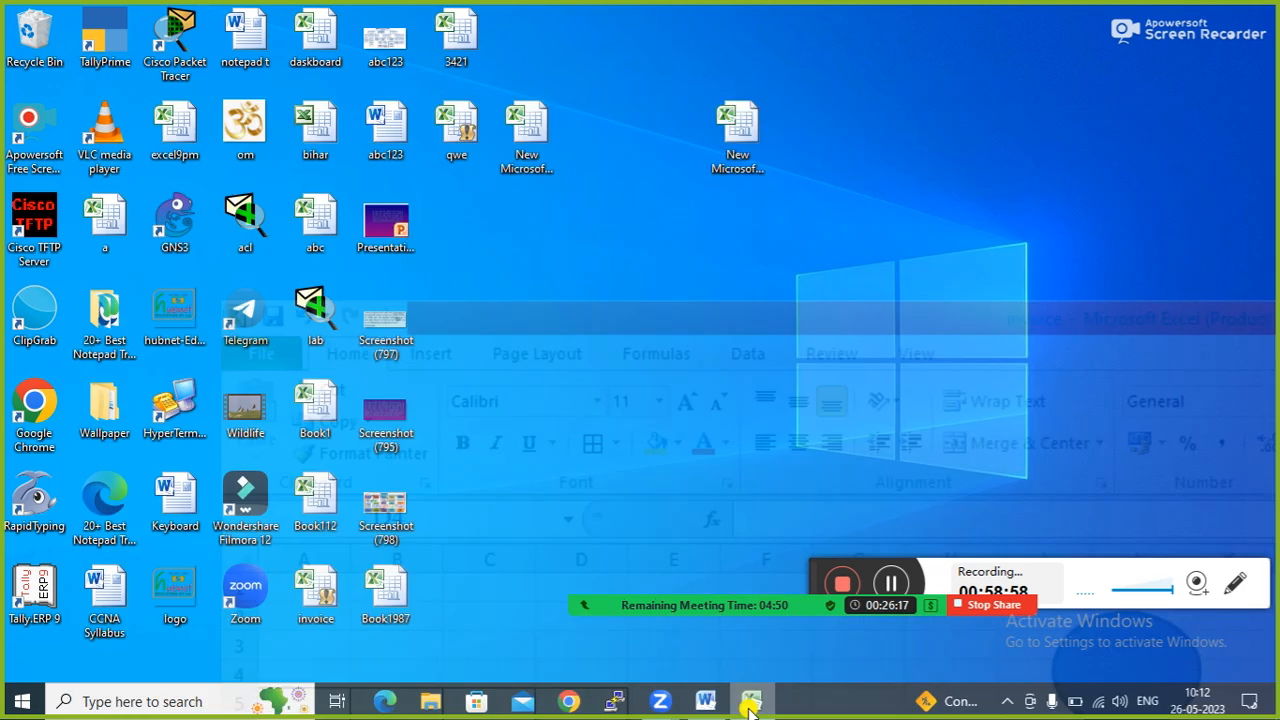
left_click(750, 702)
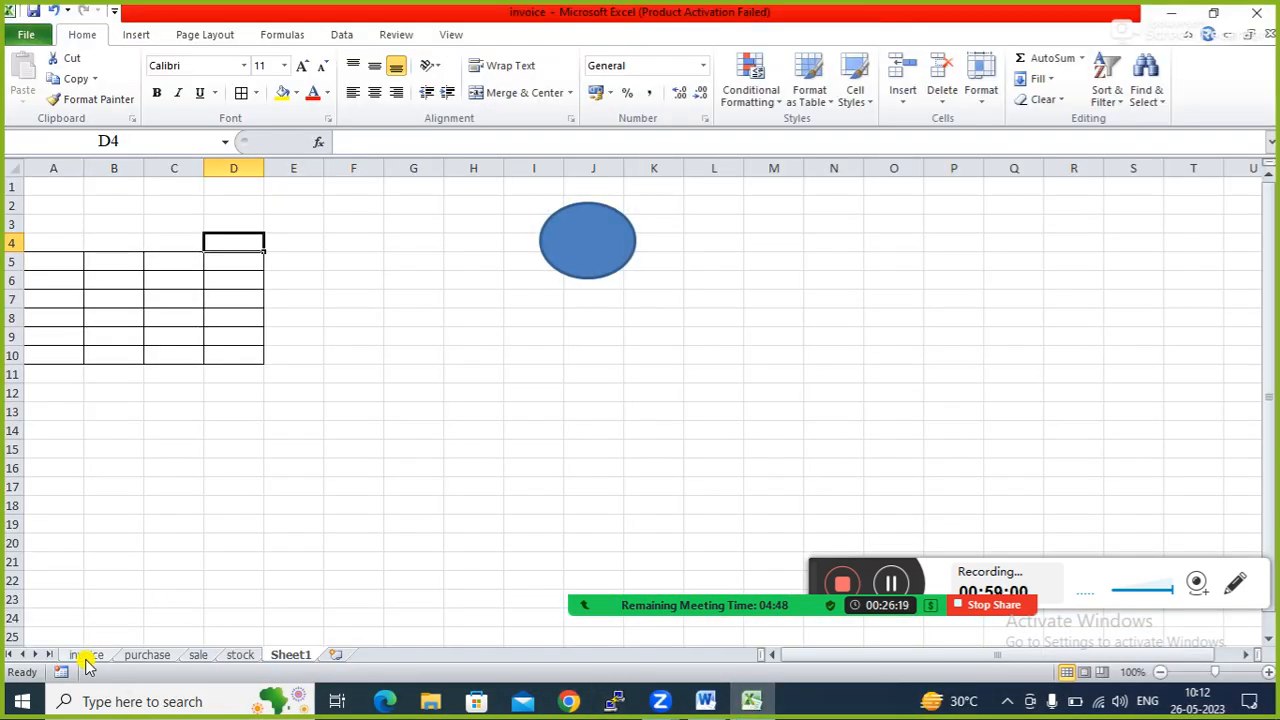
left_click(87, 654)
left_click(349, 408)
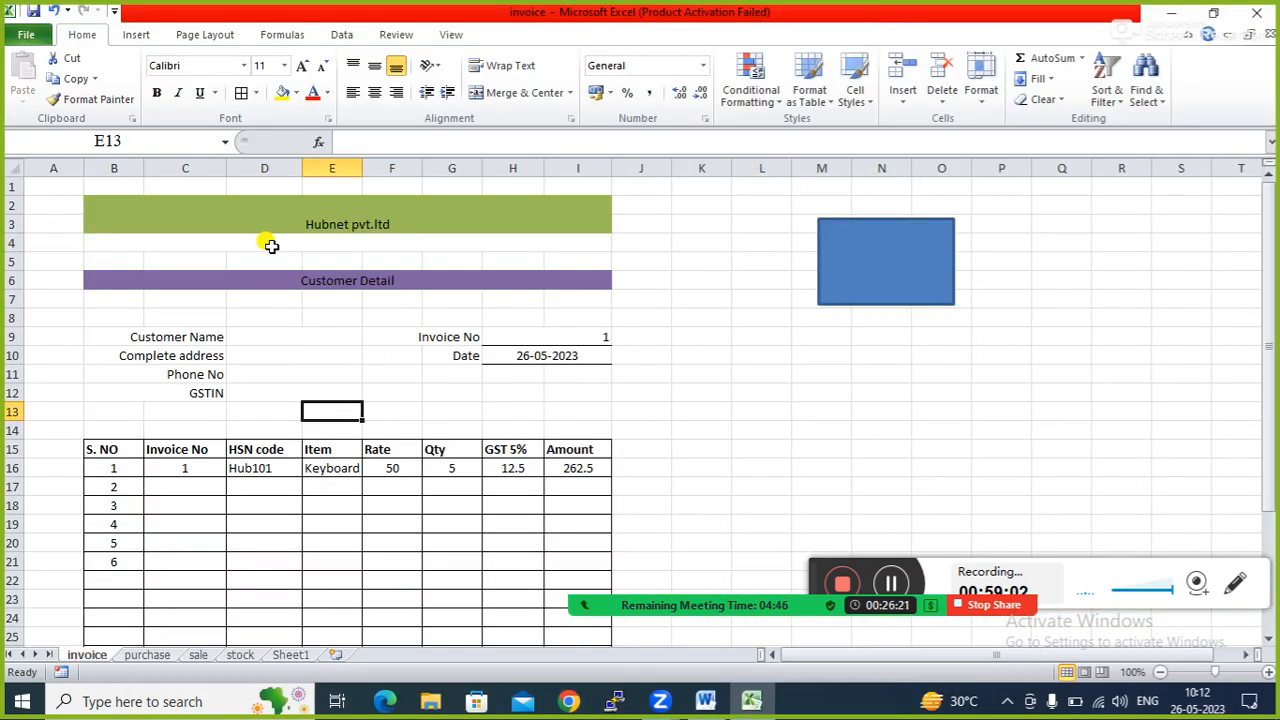
left_click(368, 374)
Check the Customer Name and Phone No cells and try the blue rectangle's macro.
left_click(285, 339)
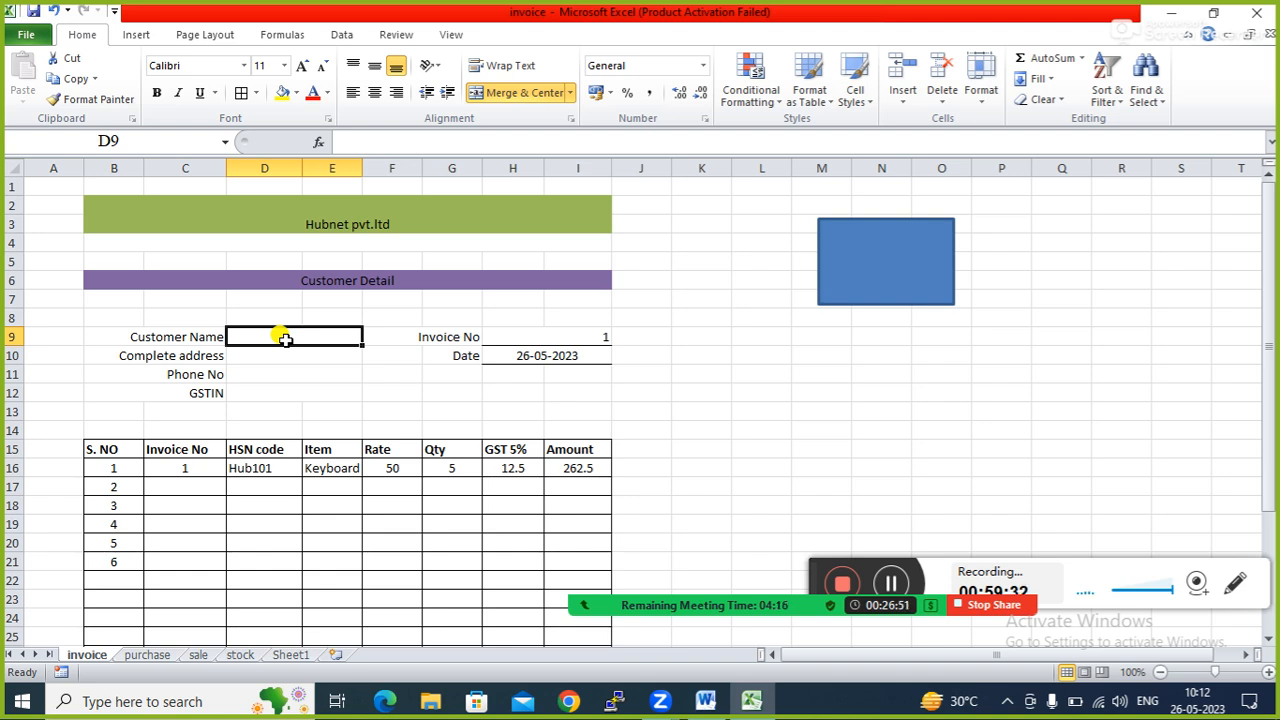
left_click(271, 372)
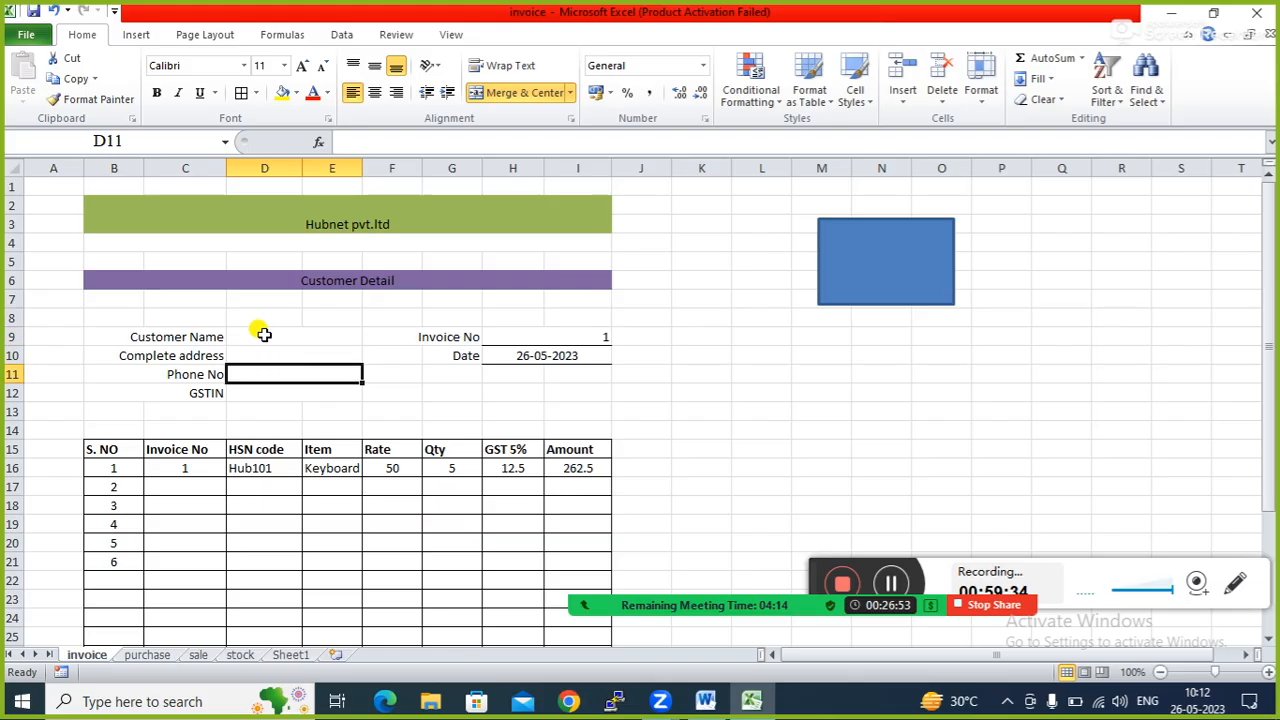
left_click(256, 336)
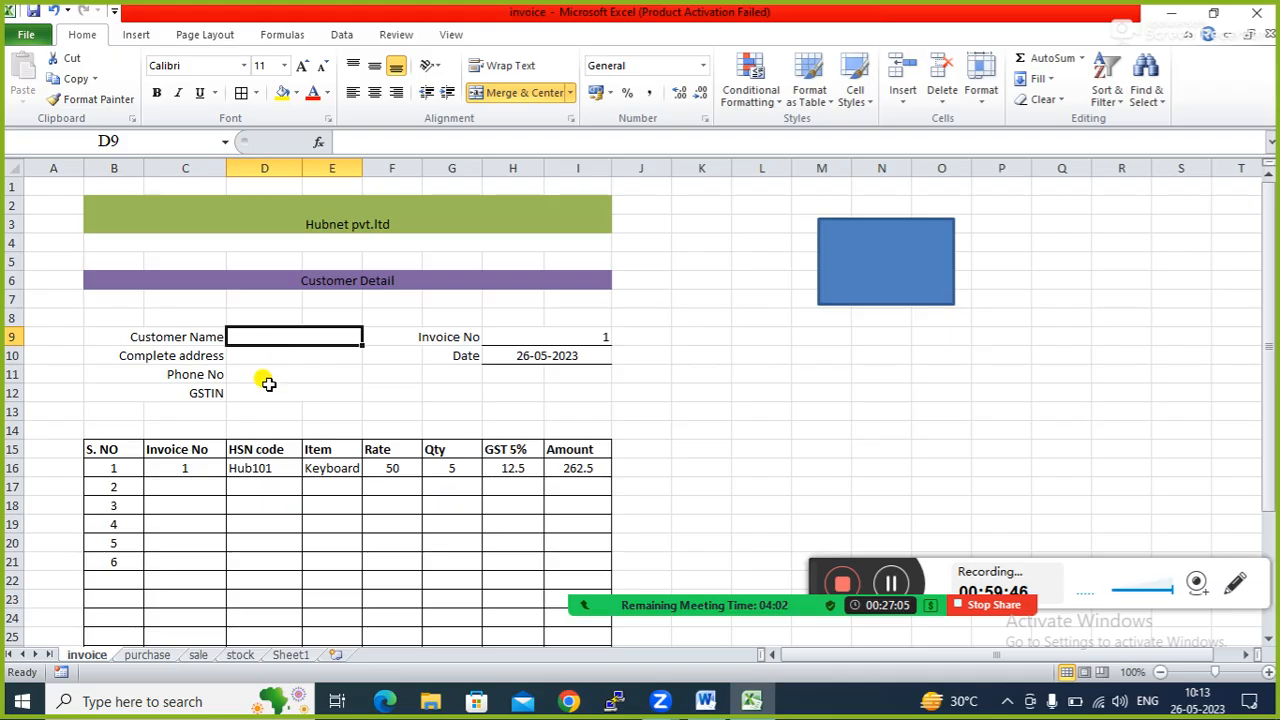
left_click(890, 262)
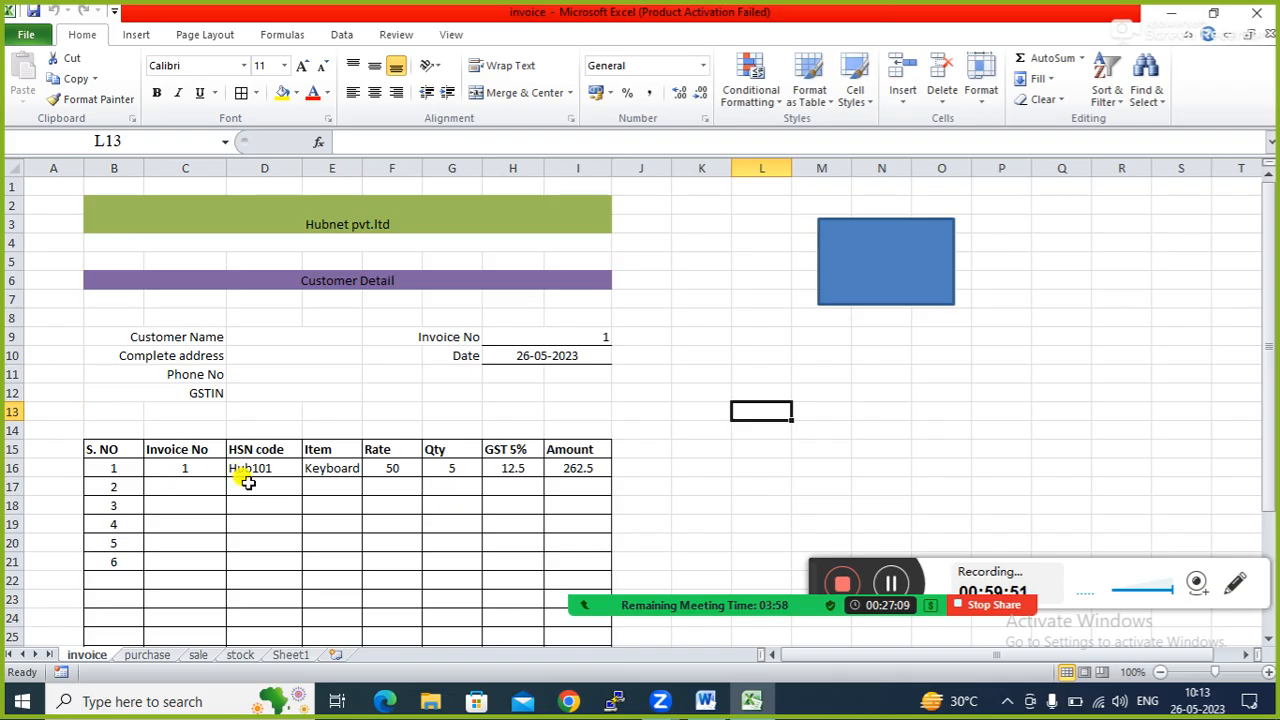
left_click(344, 386)
left_click(716, 315)
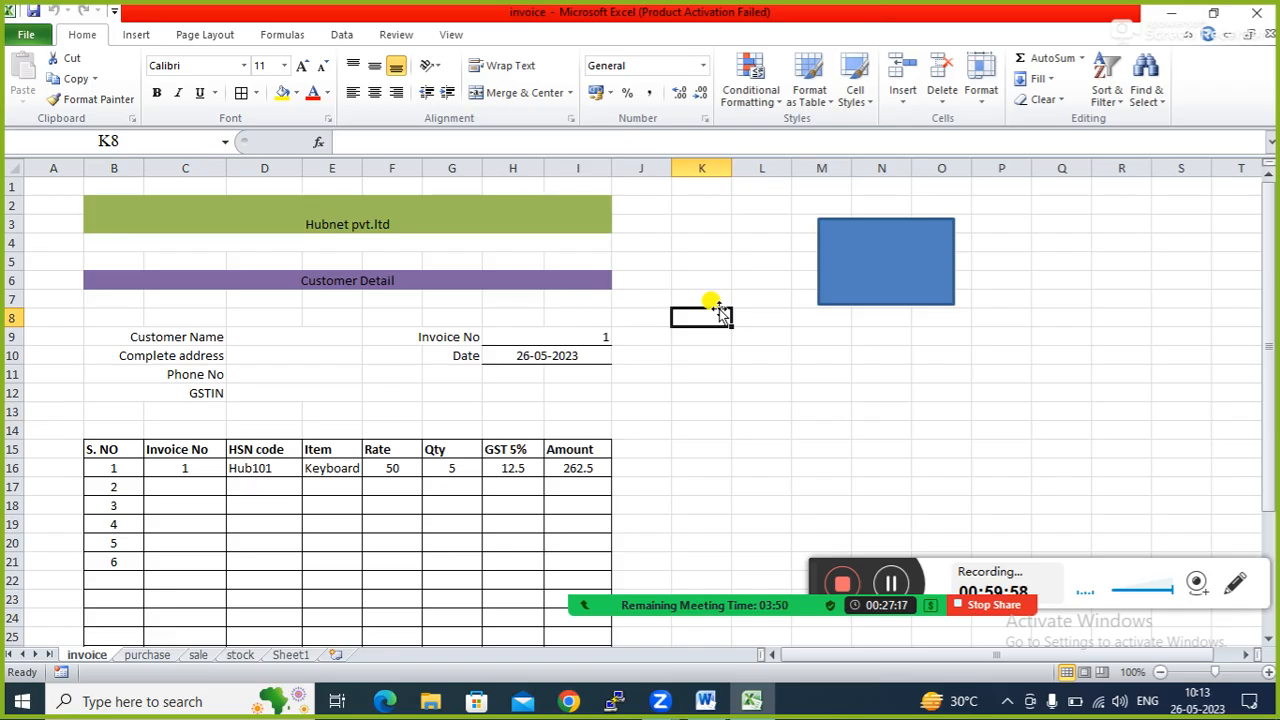
mouse_move(763, 608)
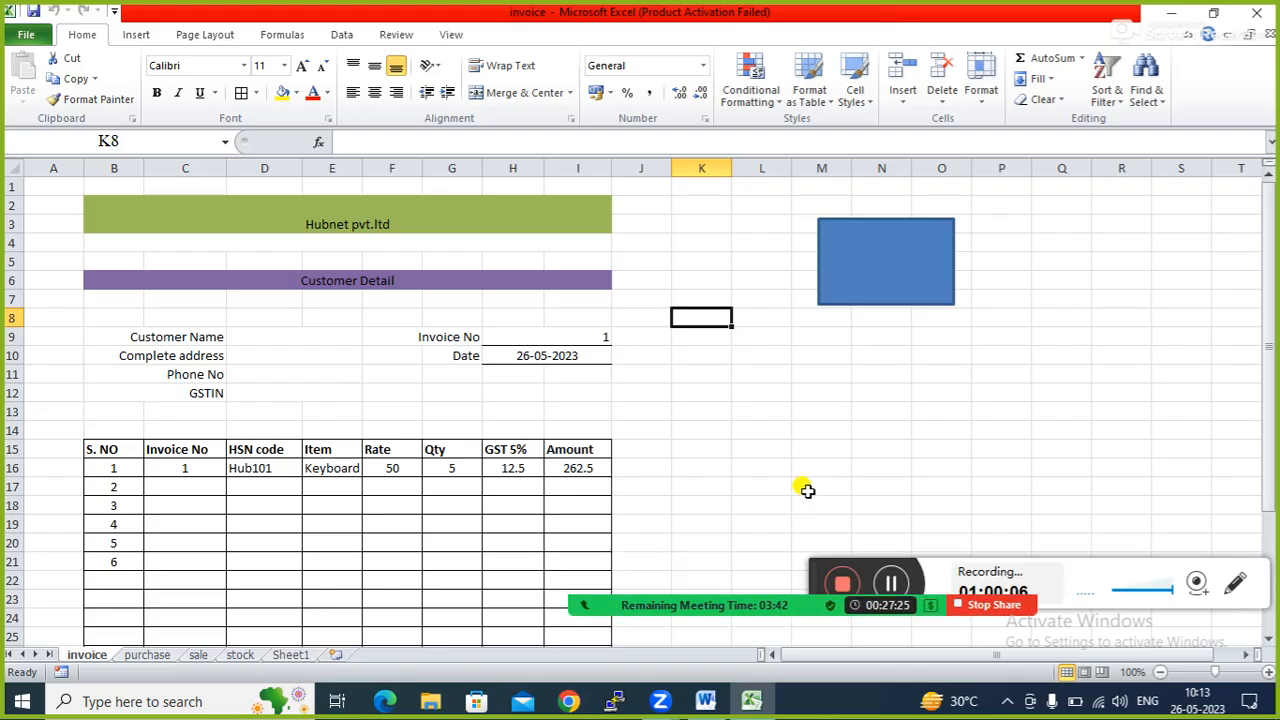
left_click_drag(809, 552, 767, 407)
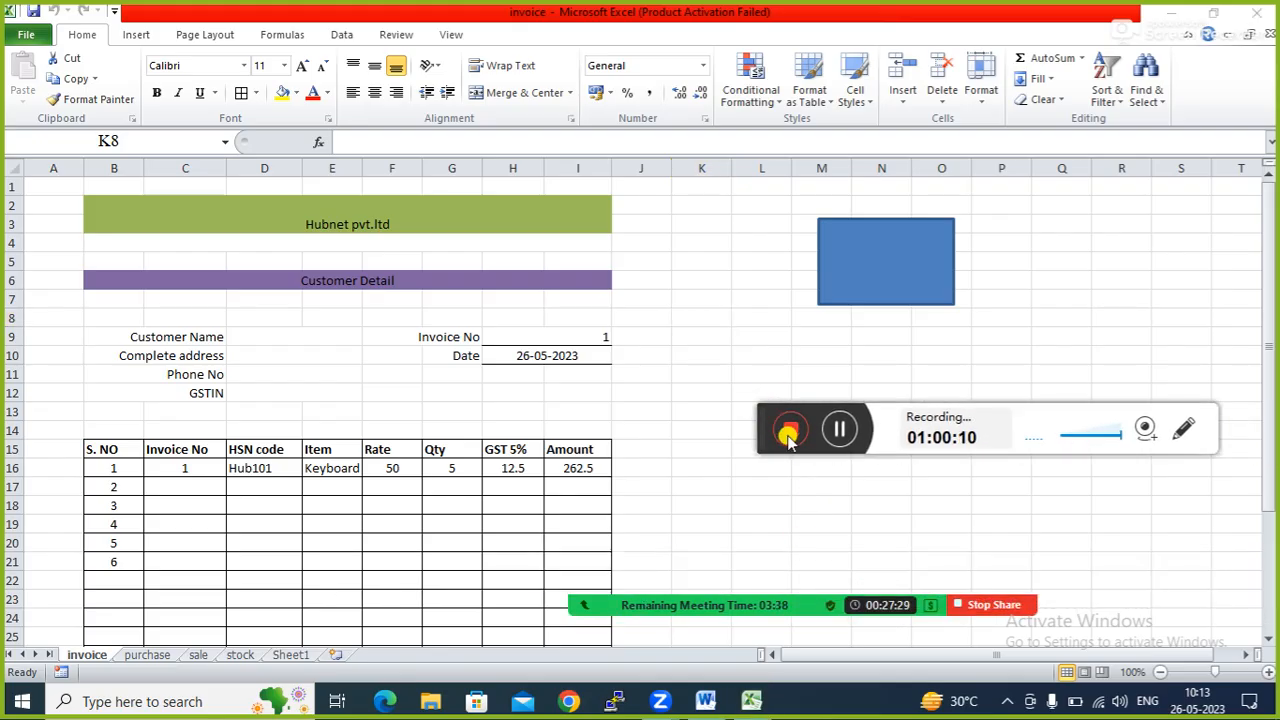